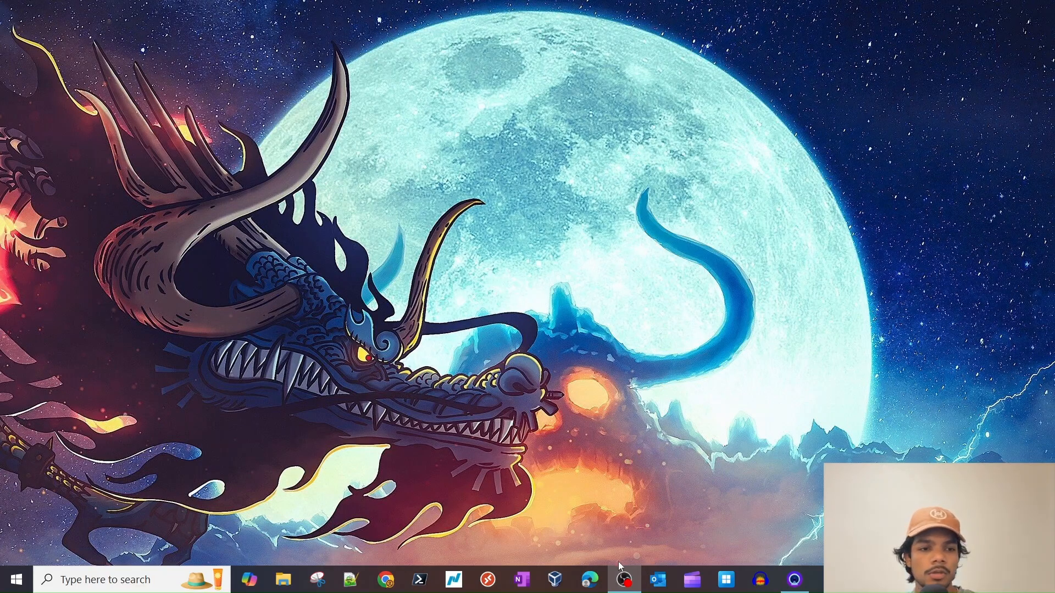
- Open a Chrome Incognito window and go to the Azure portal at portal.azure.com
{"action": "right_click", "coordinate": [386, 580]}
{"action": "left_click", "coordinate": [365, 503]}
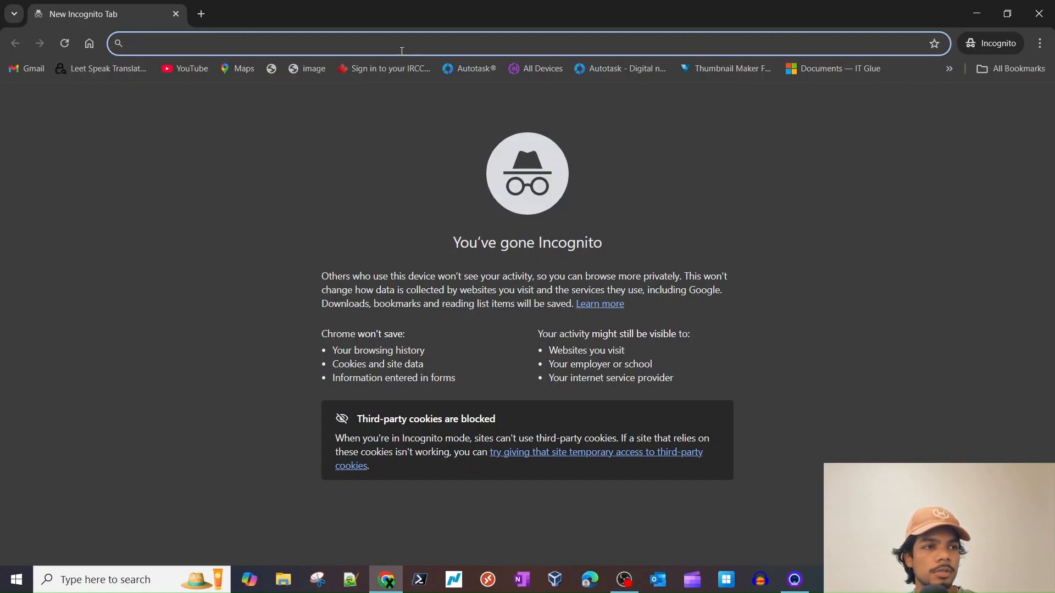
{"action": "type", "text": "port"}
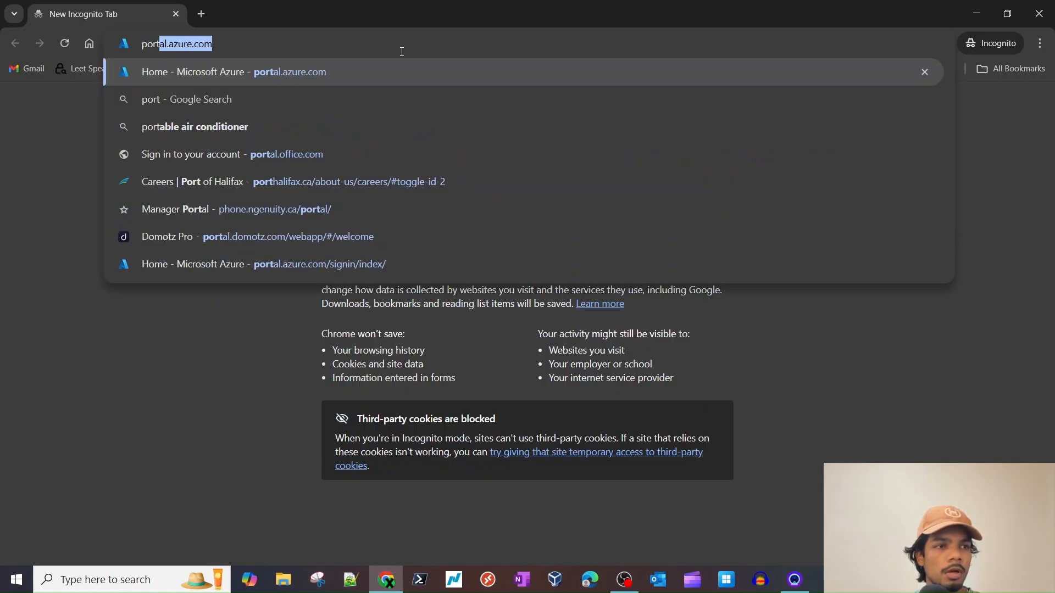
{"action": "key", "text": "Return"}
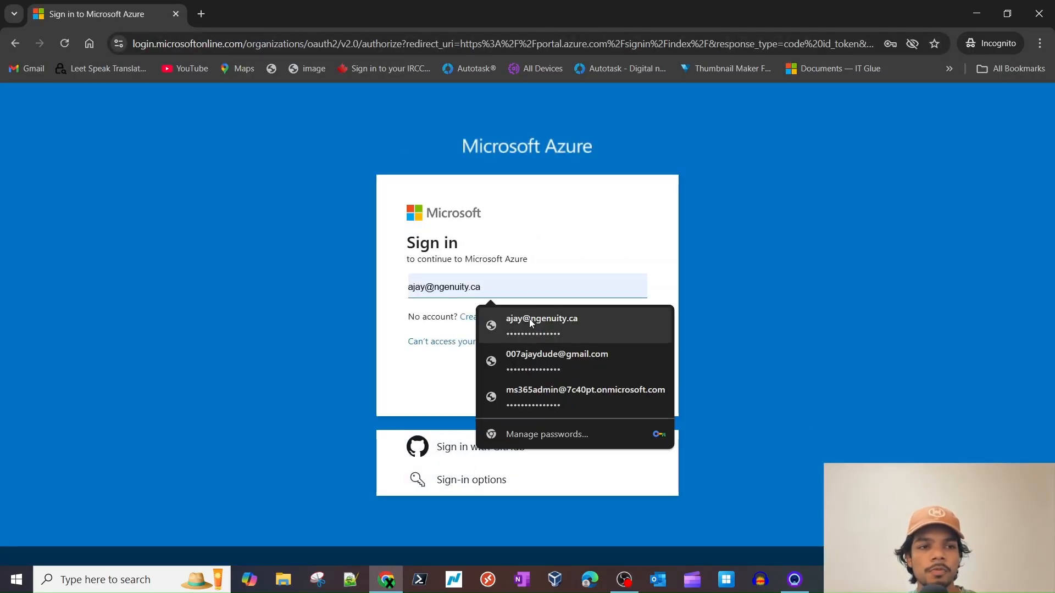
- Sign in with the saved personal account, approve it in Authenticator, and stay signed in
{"action": "left_click", "coordinate": [529, 319]}
{"action": "left_click", "coordinate": [506, 283]}
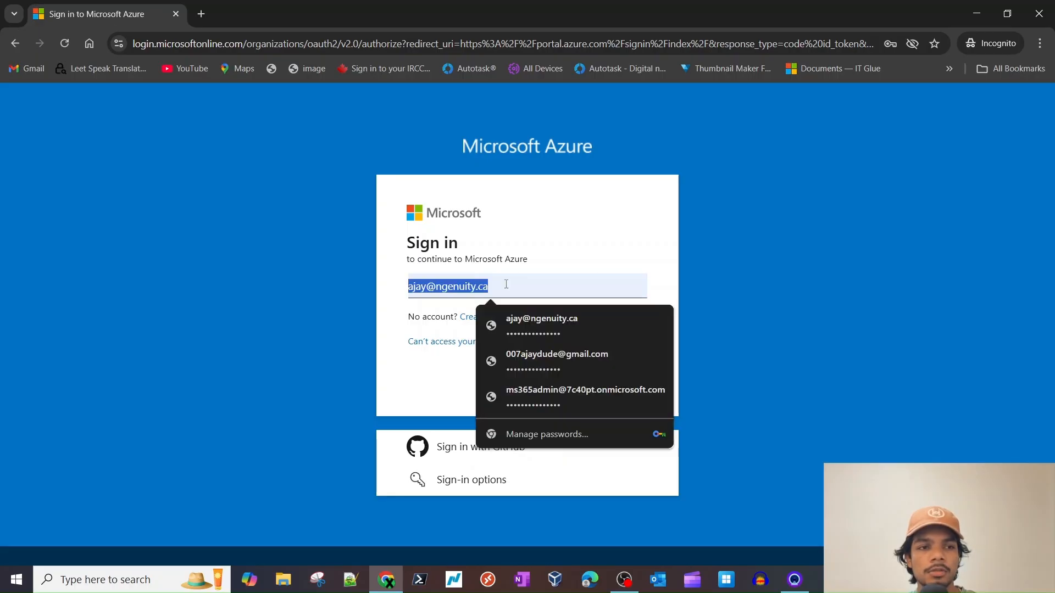
{"action": "left_click", "coordinate": [585, 363]}
{"action": "left_click", "coordinate": [630, 386]}
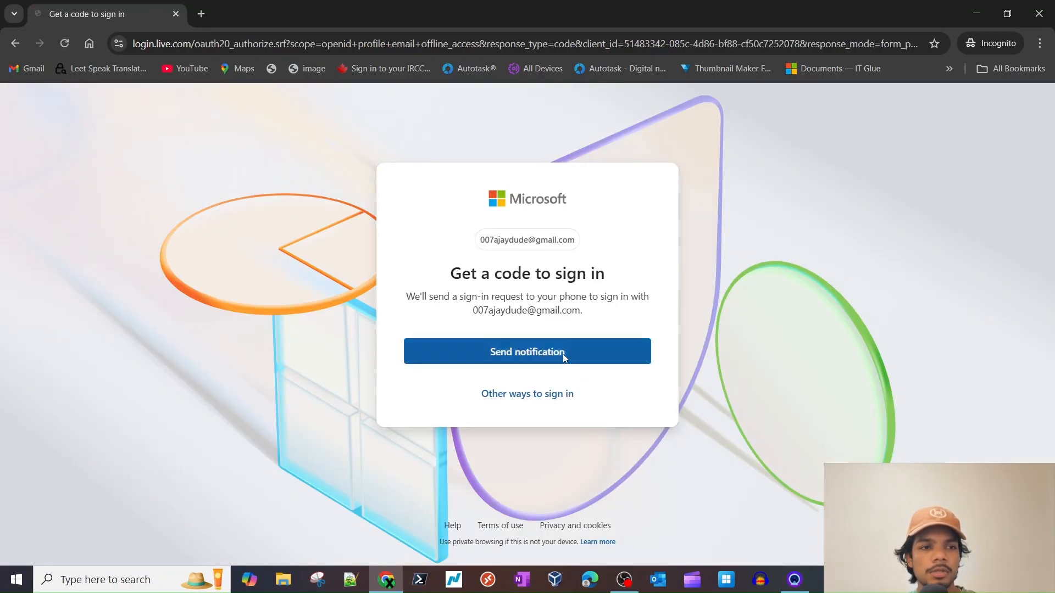
{"action": "left_click", "coordinate": [562, 354]}
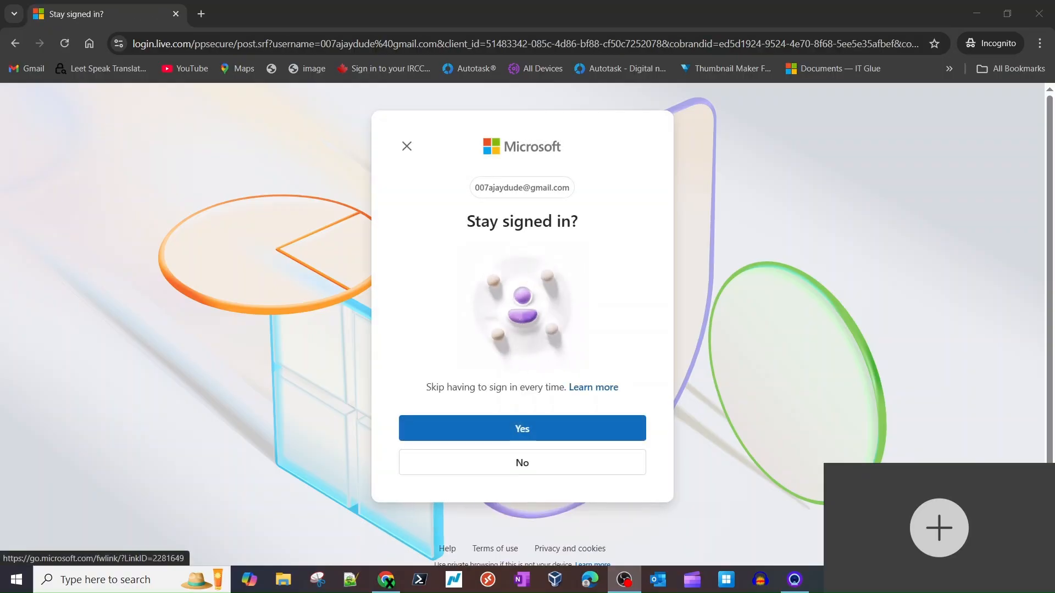
{"action": "left_click", "coordinate": [596, 431]}
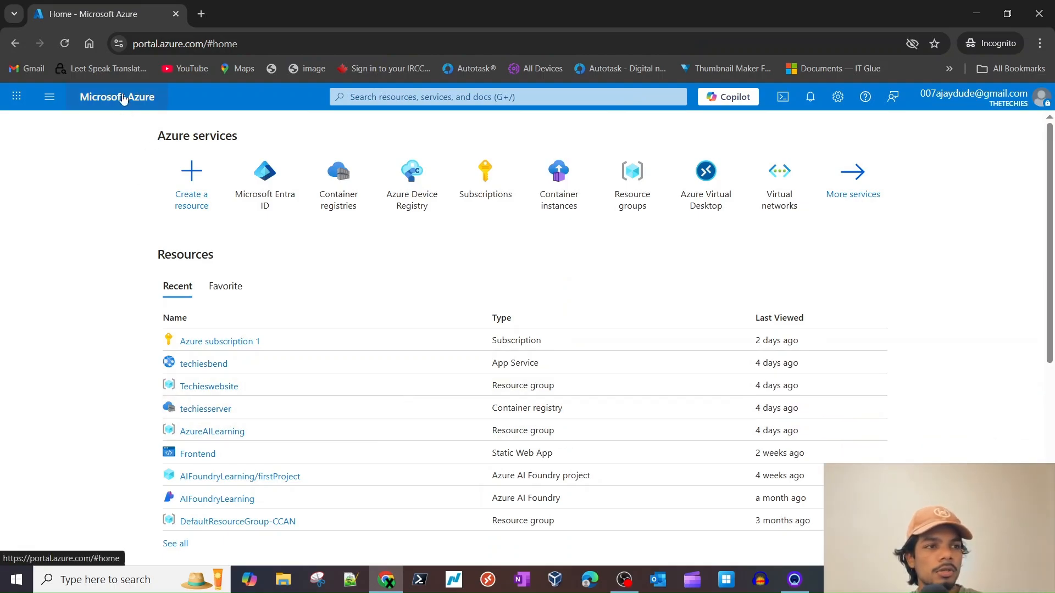
{"action": "left_click", "coordinate": [485, 197]}
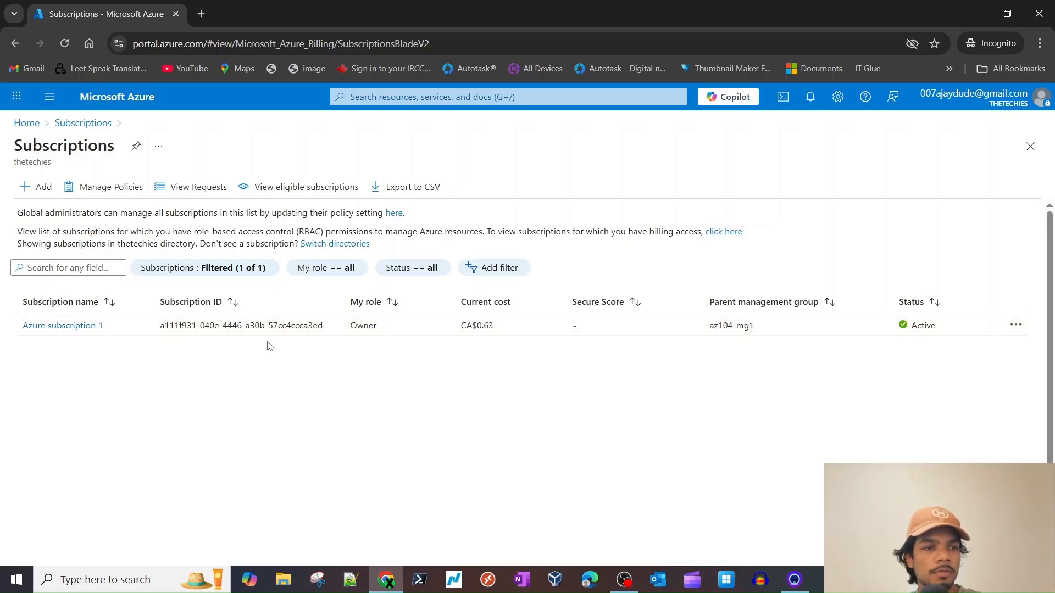
{"action": "left_click", "coordinate": [52, 325]}
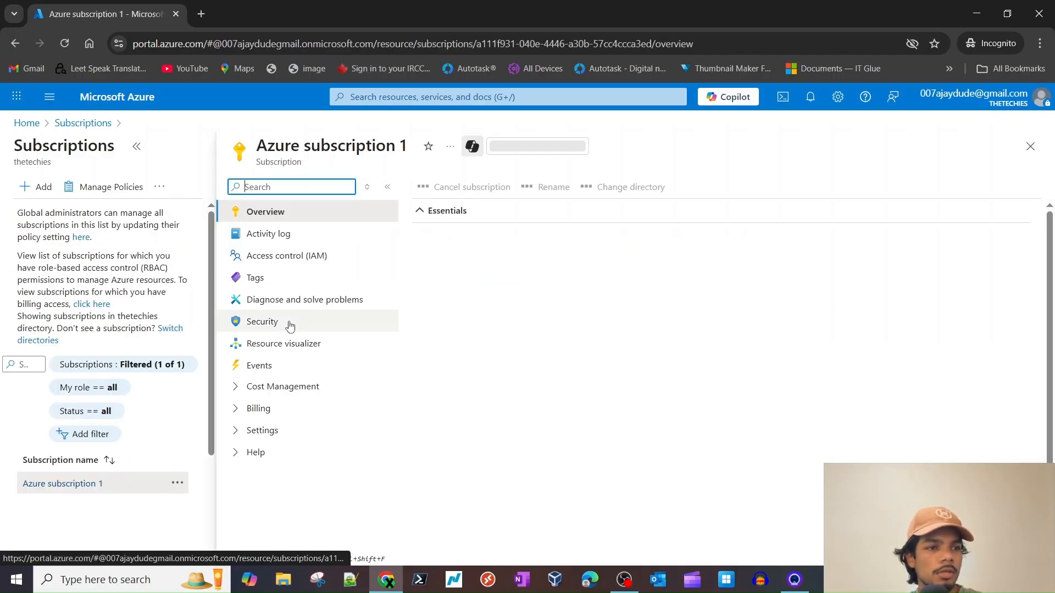
{"action": "left_click", "coordinate": [29, 124]}
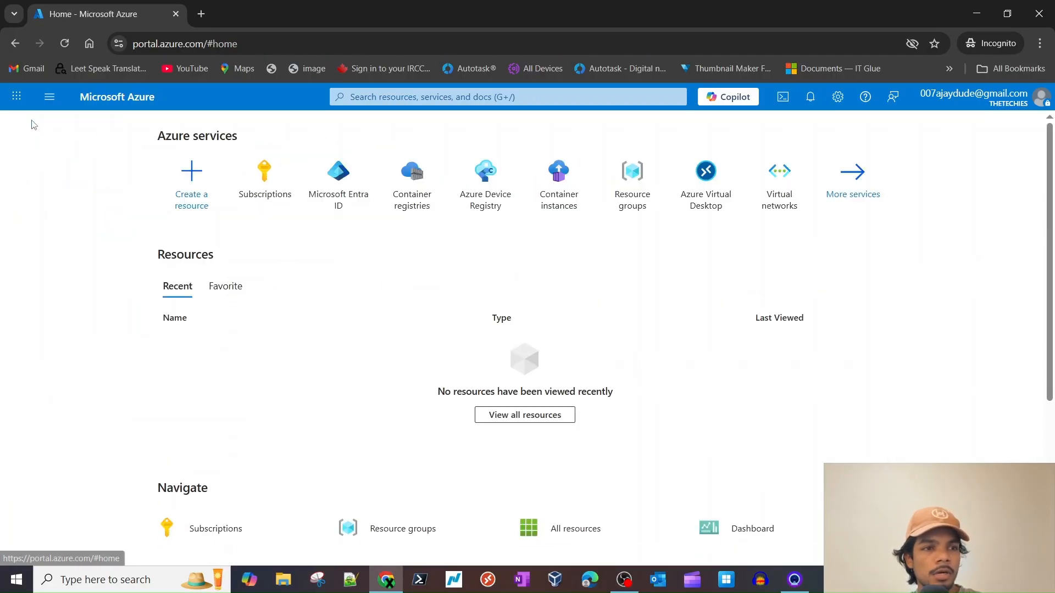
- Search 'res' and open the Resource groups page from Services
{"action": "left_click", "coordinate": [502, 95]}
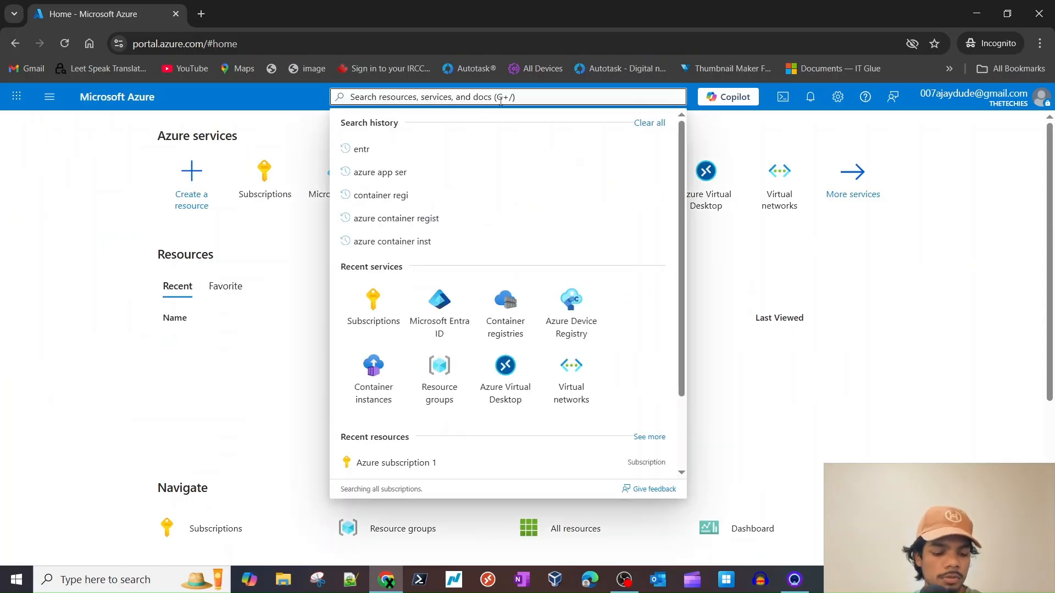
{"action": "type", "text": "re"}
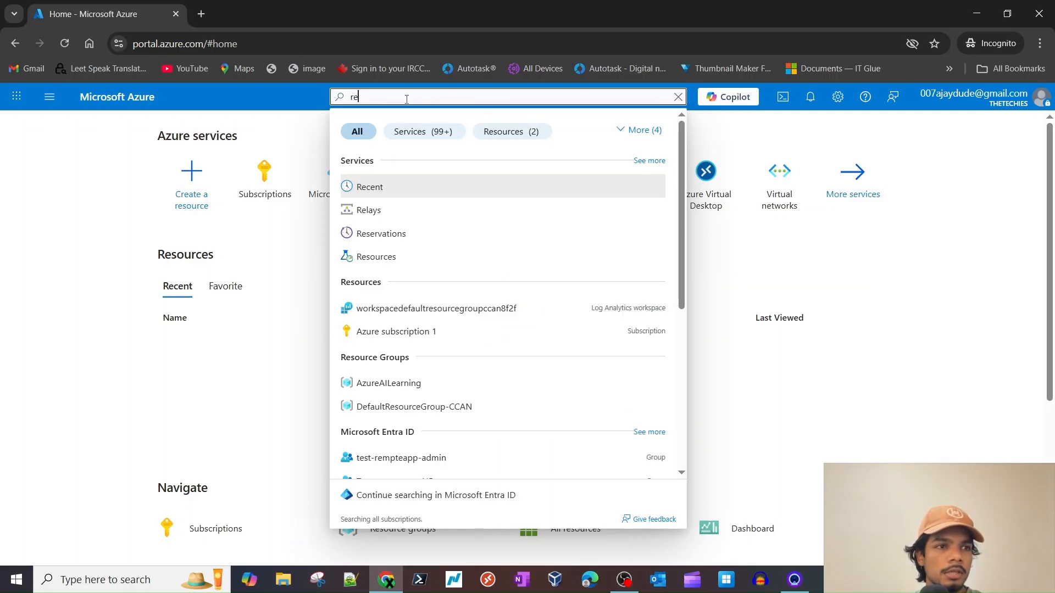
{"action": "type", "text": "s"}
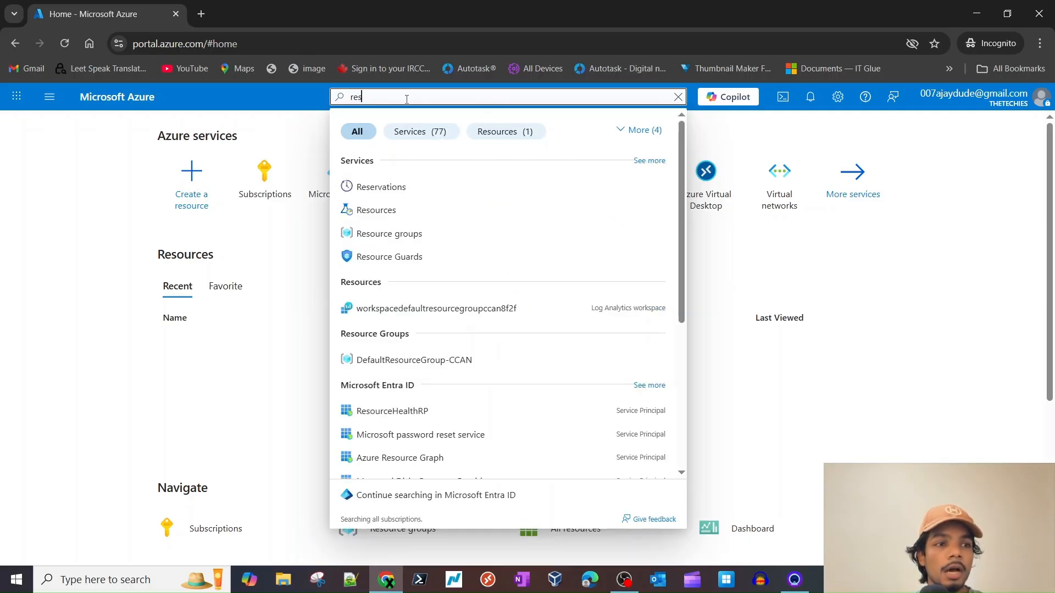
{"action": "left_click", "coordinate": [389, 233]}
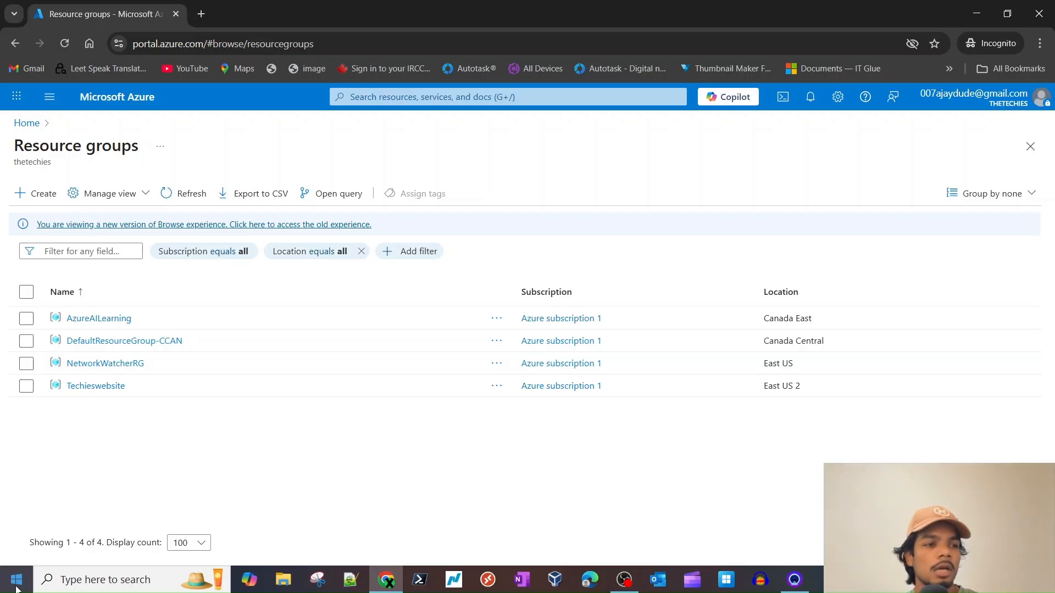
- Start a new resource group and enter the name azurevdi-lab
{"action": "left_click", "coordinate": [38, 194]}
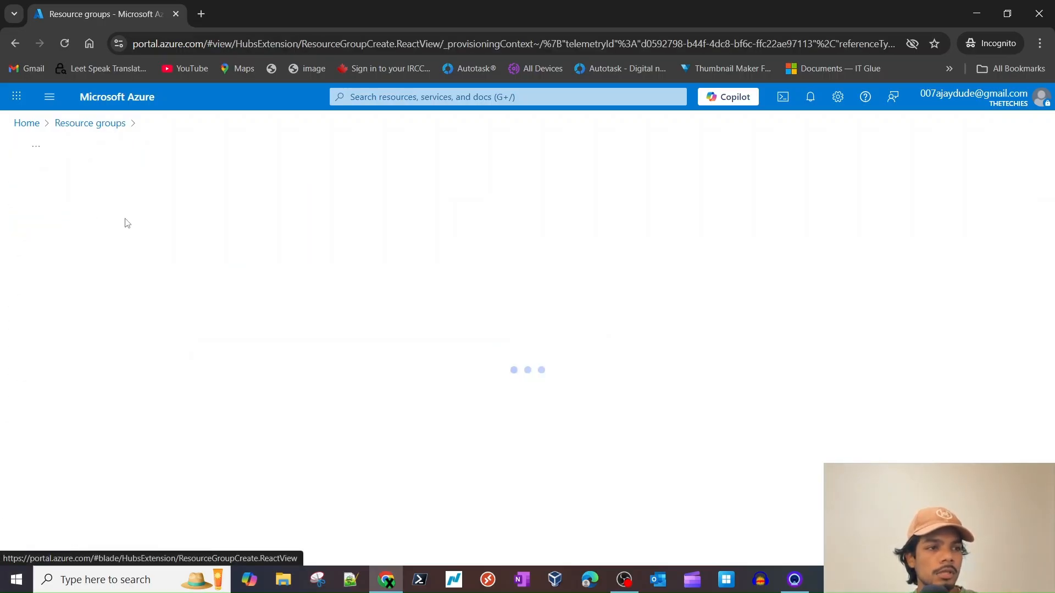
{"action": "left_click", "coordinate": [251, 310]}
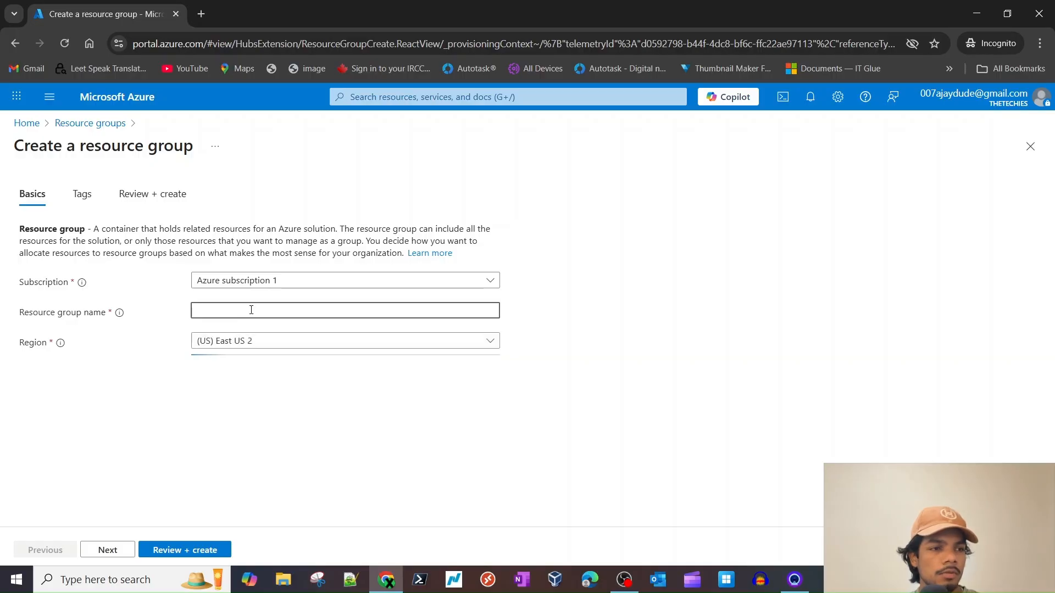
{"action": "type", "text": "azurevdi"}
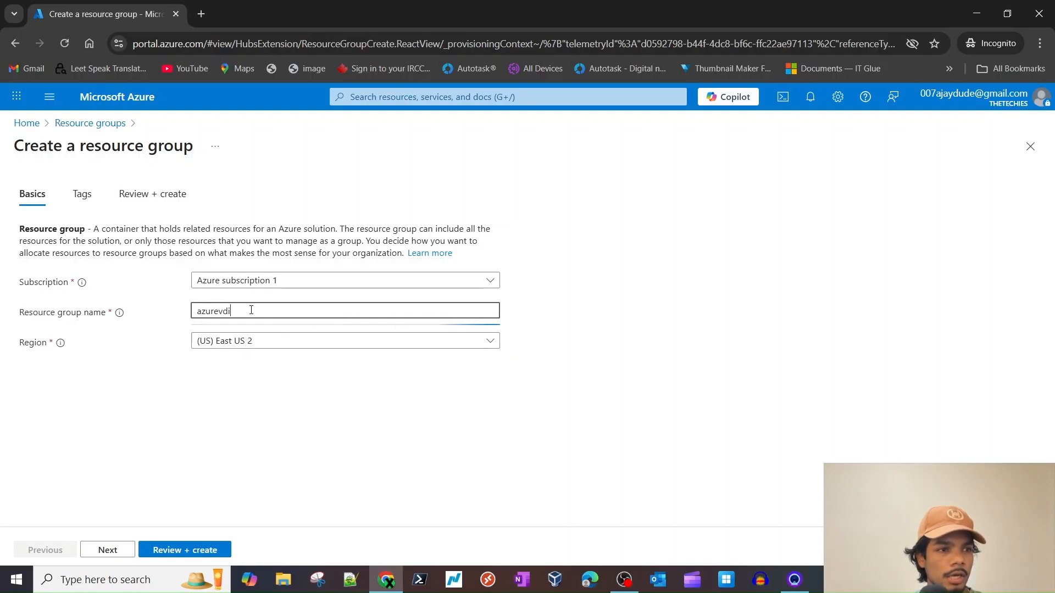
{"action": "type", "text": "-lab"}
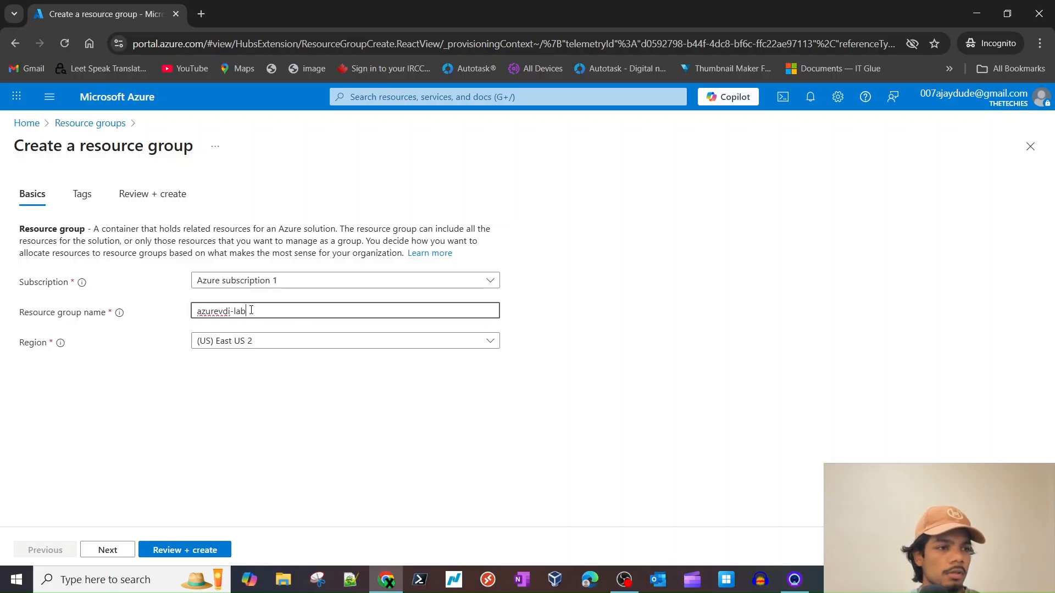
- Correct the name's capitalization to AzureVDI-lab in East US 2 and continue to Tags
{"action": "left_click", "coordinate": [203, 314]}
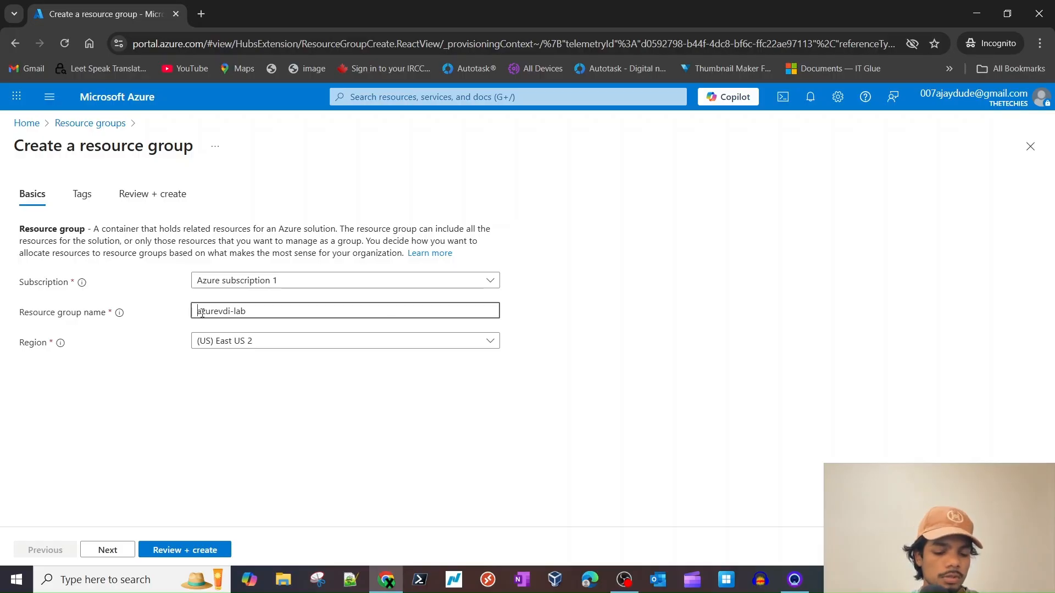
{"action": "type", "text": "A"}
{"action": "key", "text": "Delete"}
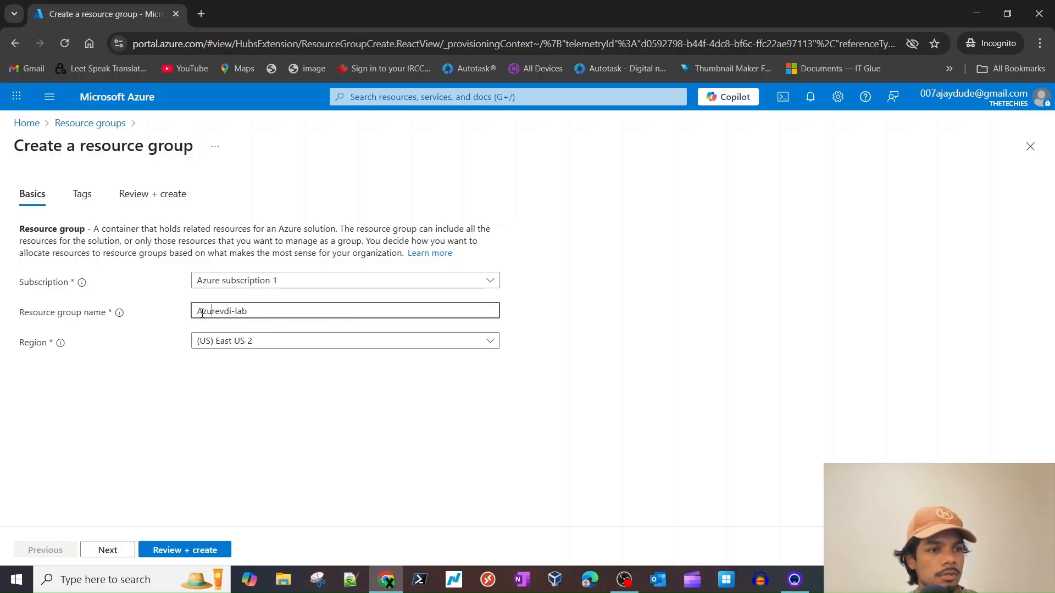
{"action": "key", "text": "BackSpace"}
{"action": "type", "text": "V"}
{"action": "key", "text": "BackSpace"}
{"action": "key", "text": "BackSpace"}
{"action": "type", "text": "DI"}
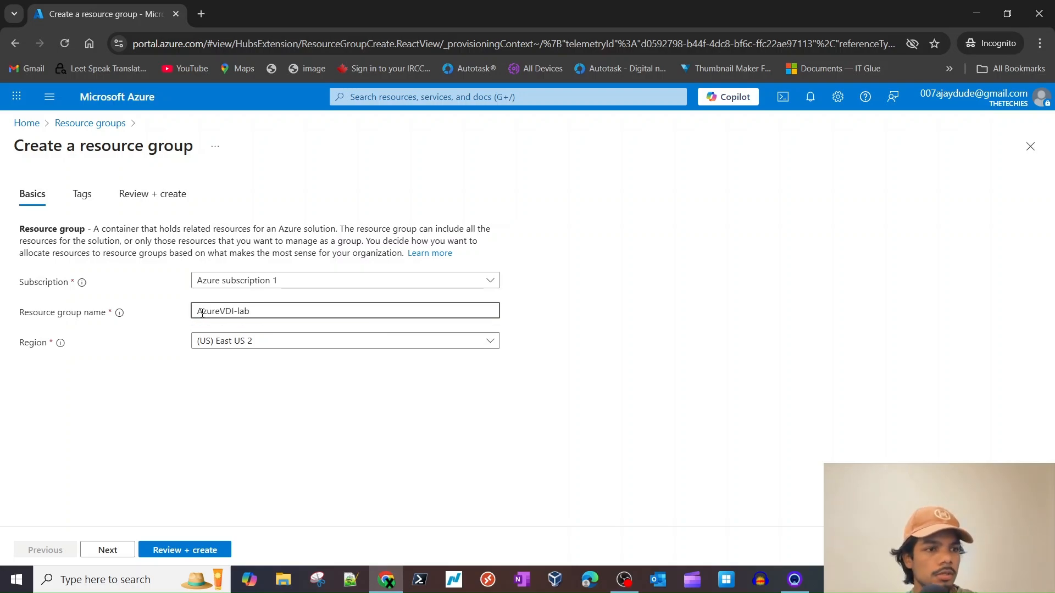
{"action": "key", "text": "ctrl+a"}
{"action": "left_click", "coordinate": [237, 443]}
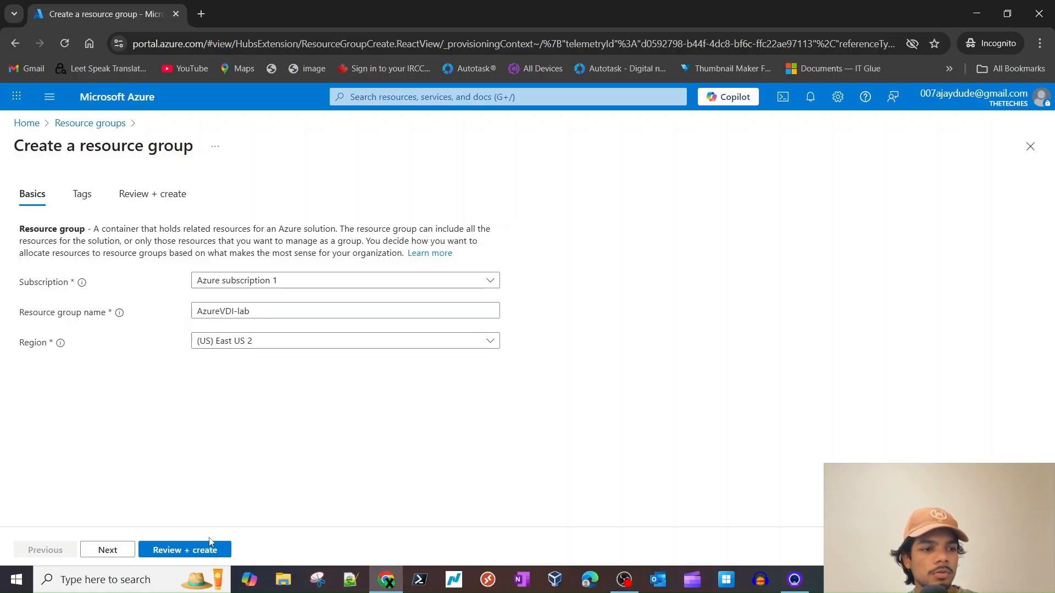
{"action": "left_click", "coordinate": [109, 548]}
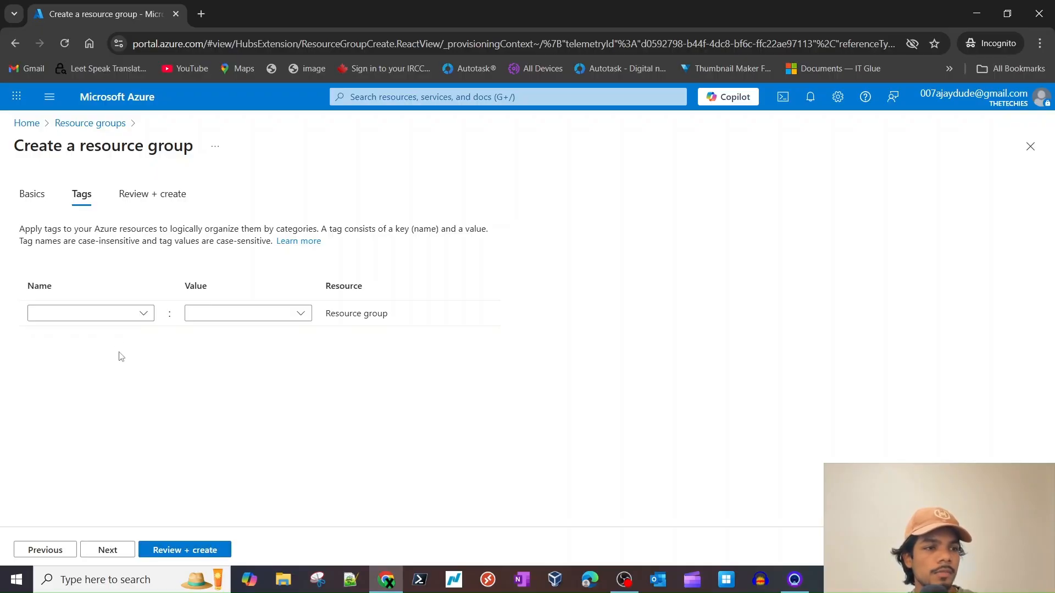
- Add the tag lab: vdi, then review and create the AzureVDI-lab resource group
{"action": "left_click", "coordinate": [249, 315]}
{"action": "left_click", "coordinate": [72, 316]}
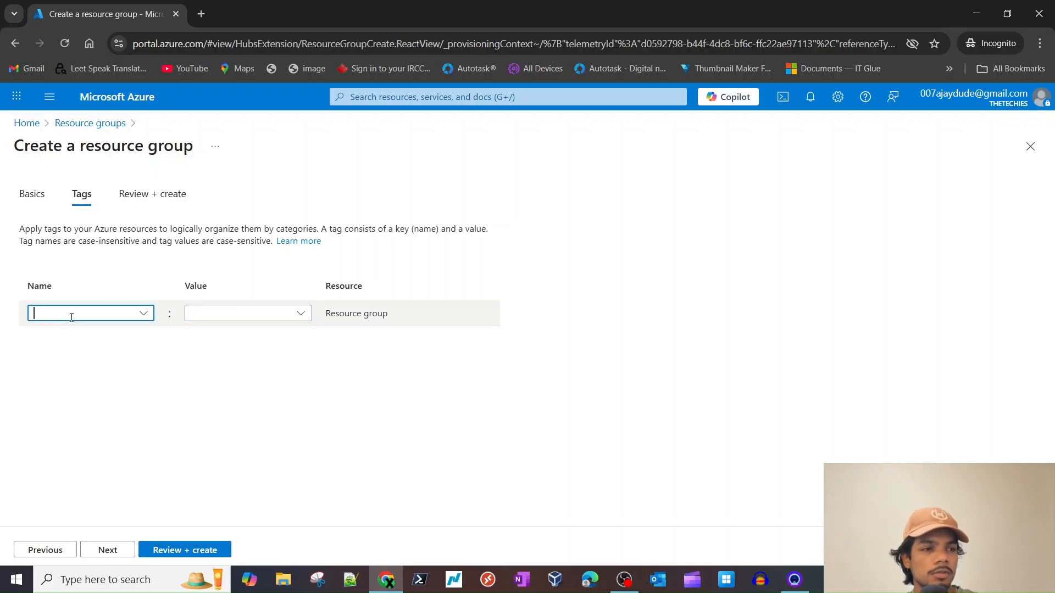
{"action": "type", "text": "lab"}
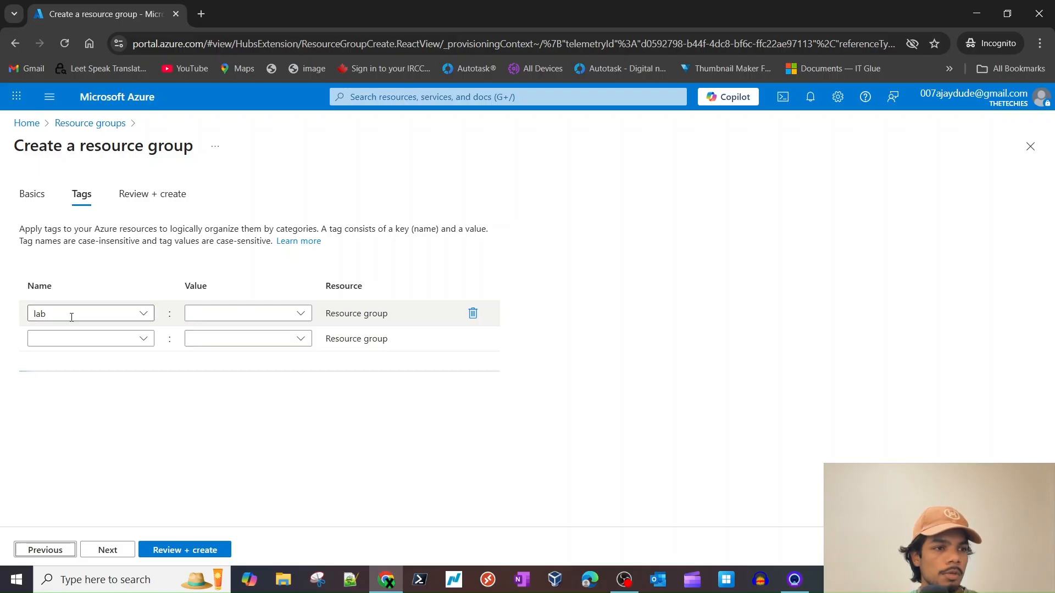
{"action": "left_click", "coordinate": [225, 311]}
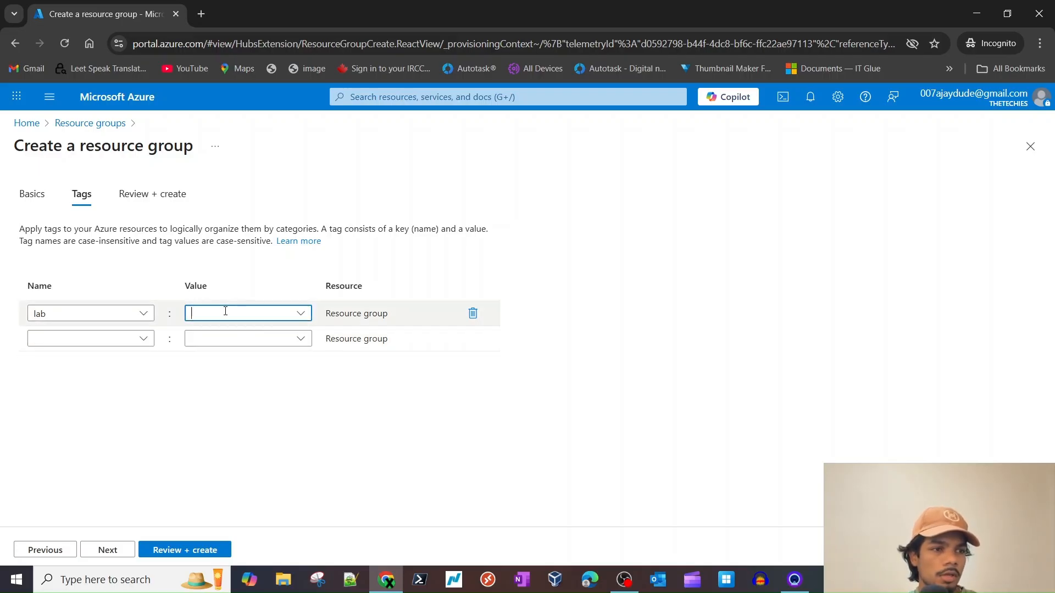
{"action": "type", "text": "vdi"}
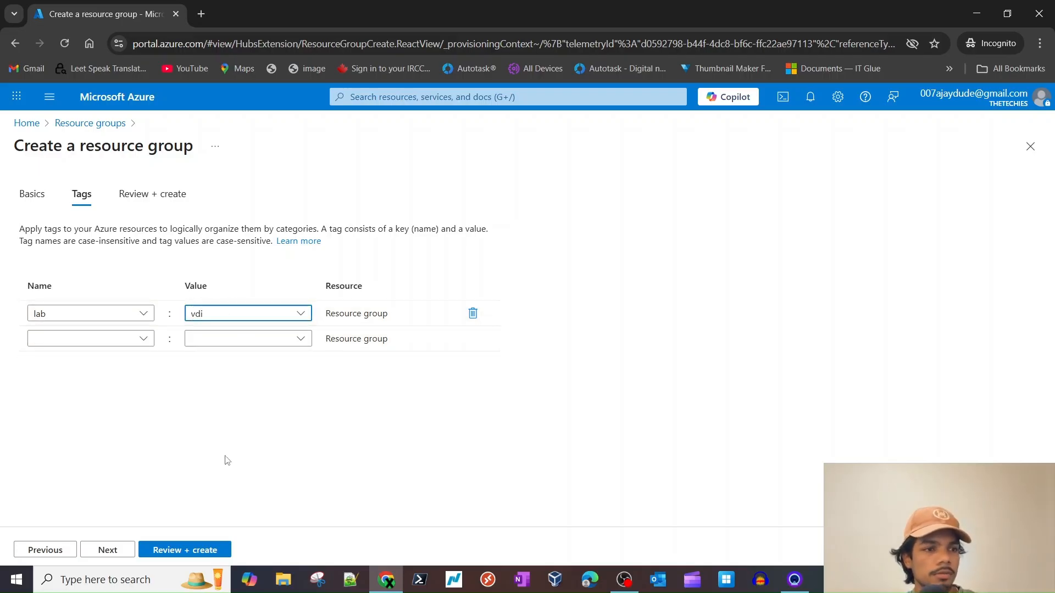
{"action": "left_click", "coordinate": [189, 549]}
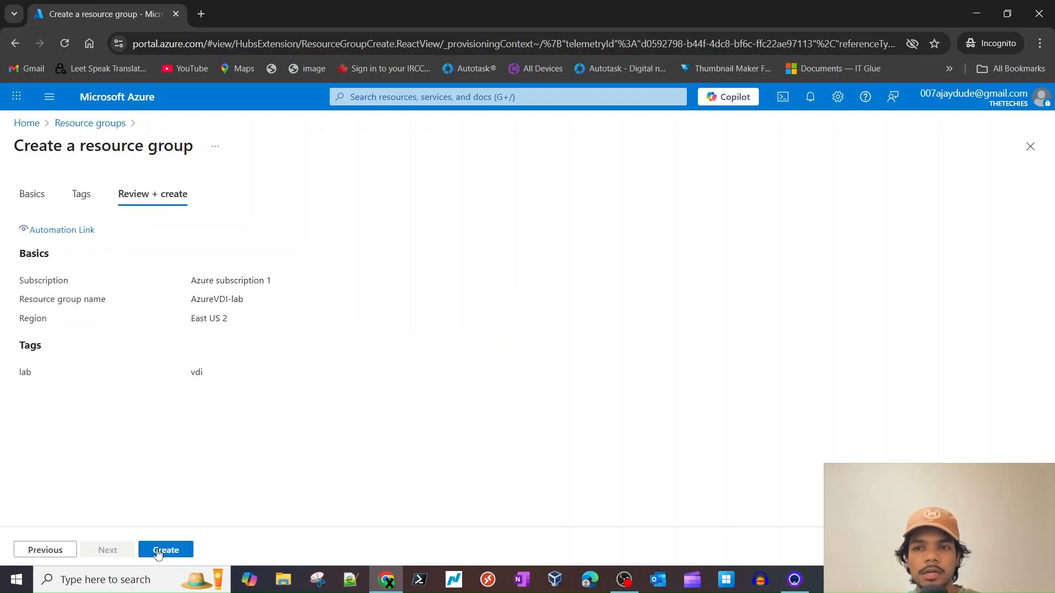
{"action": "left_click", "coordinate": [171, 550]}
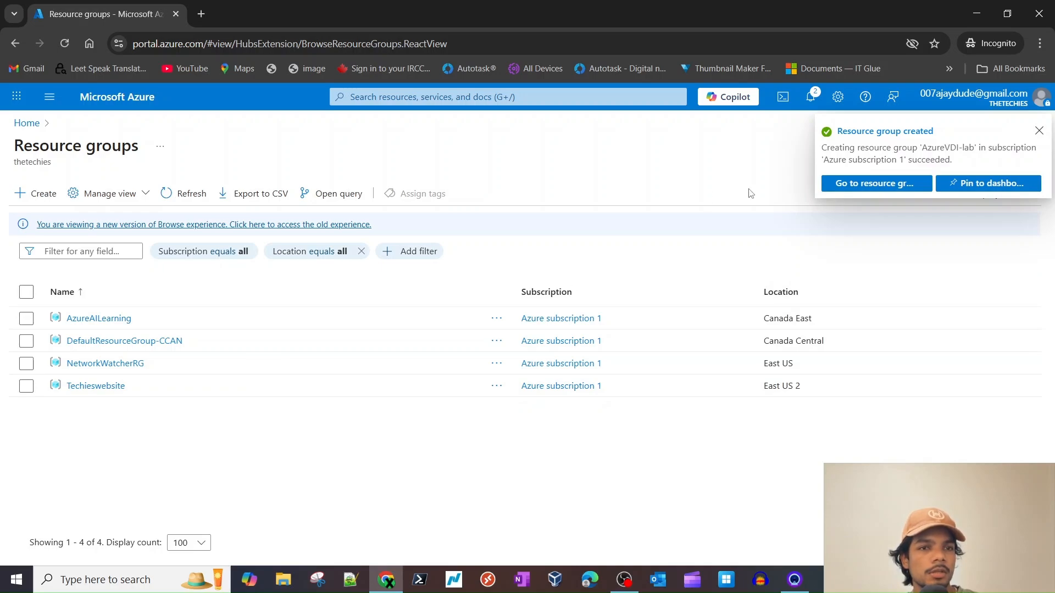
- Refresh the list until AzureVDI-lab appears, open that group, and choose Create
{"action": "left_click", "coordinate": [186, 193]}
{"action": "left_click", "coordinate": [178, 197]}
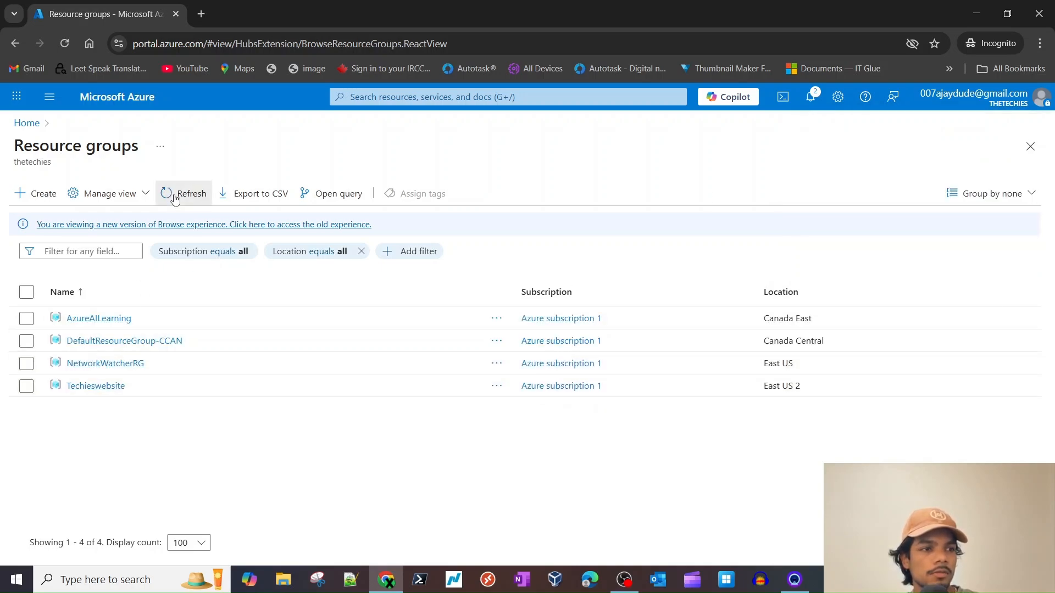
{"action": "left_click", "coordinate": [175, 198]}
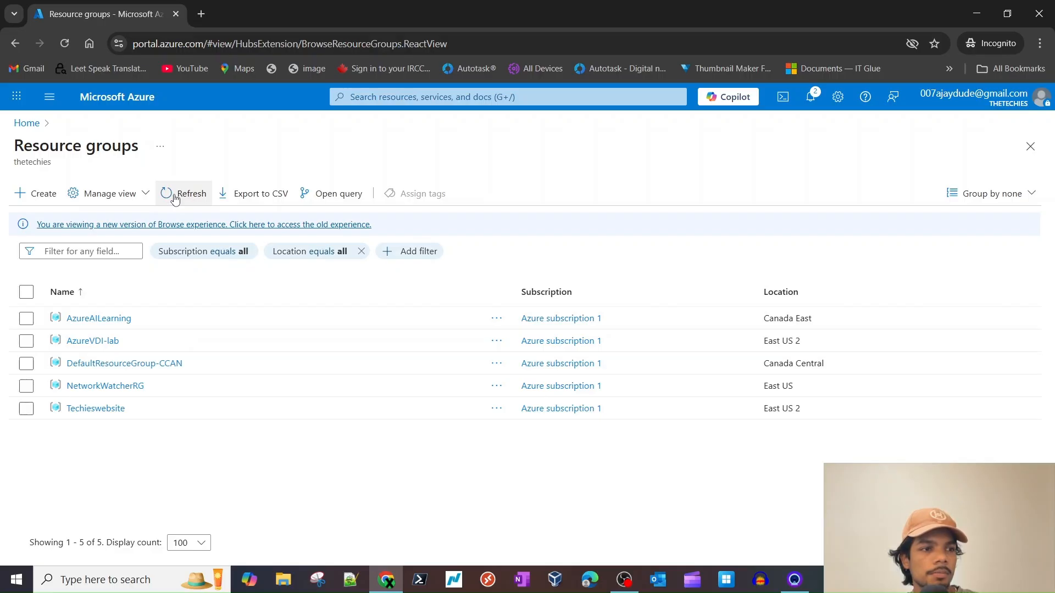
{"action": "left_click", "coordinate": [94, 341]}
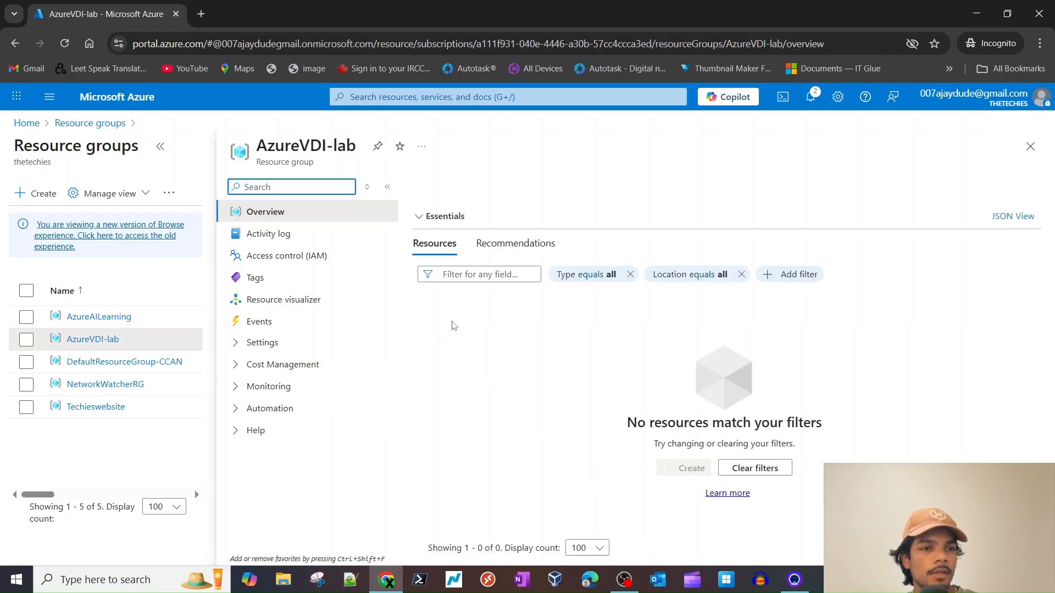
{"action": "triple_click", "coordinate": [688, 417]}
{"action": "left_click", "coordinate": [570, 374]}
{"action": "left_click", "coordinate": [438, 186]}
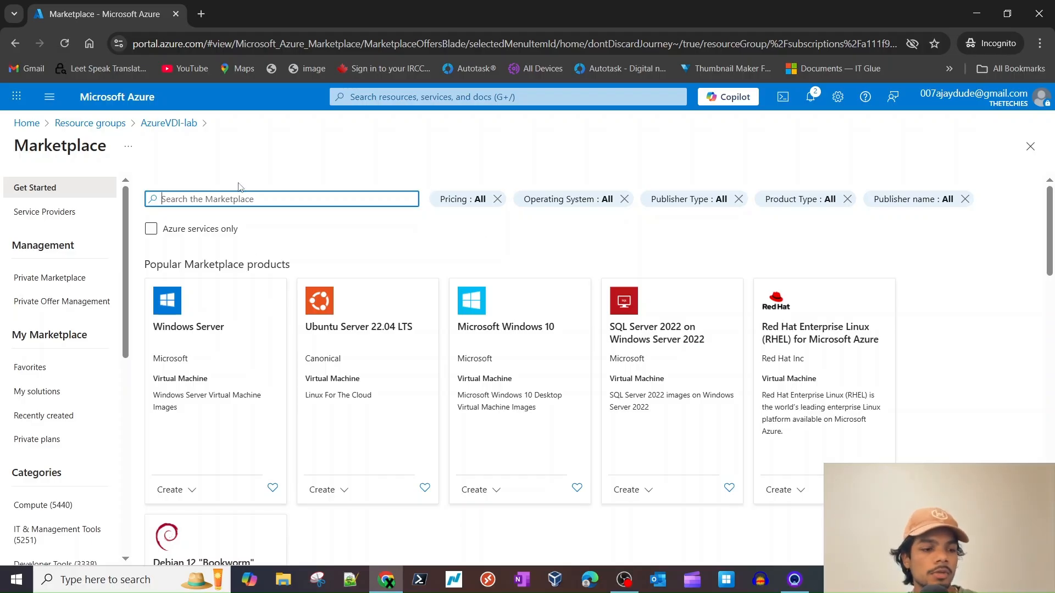
- Search 'vn', open Virtual networks, and begin creating a virtual network
{"action": "left_click", "coordinate": [384, 98]}
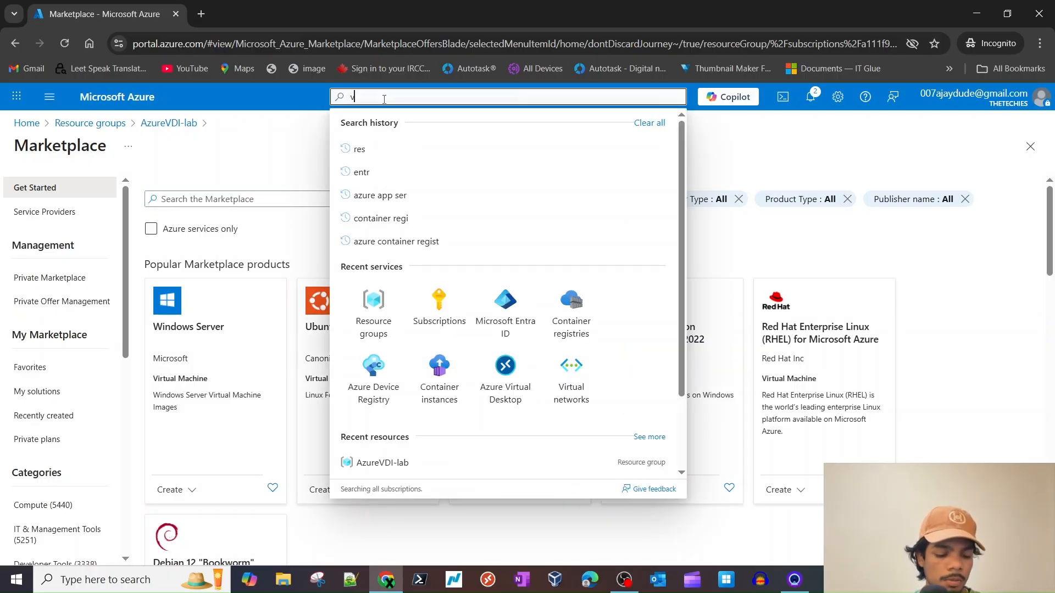
{"action": "type", "text": "vn"}
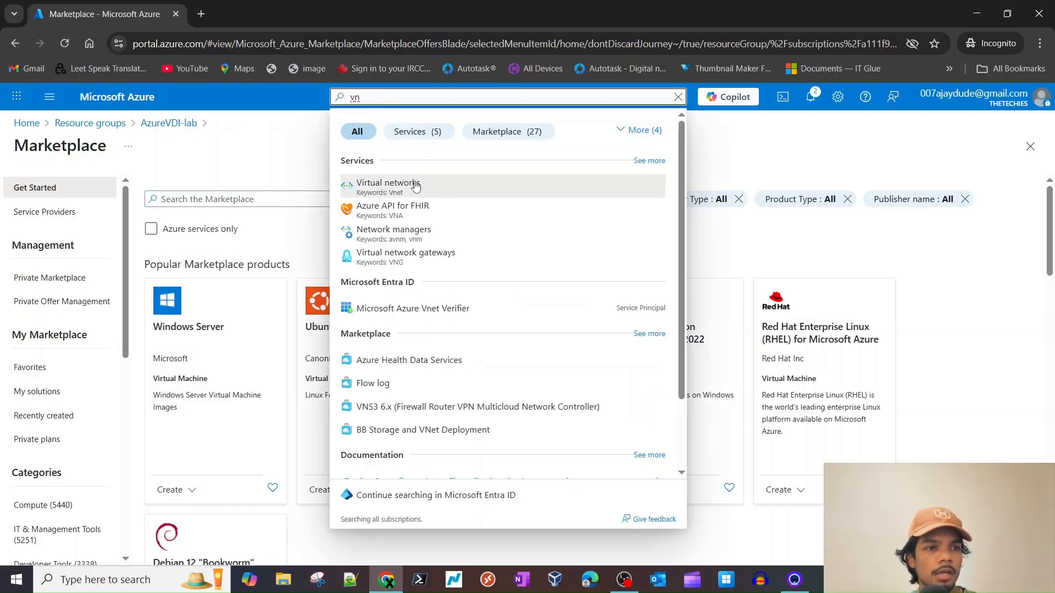
{"action": "left_click", "coordinate": [405, 189]}
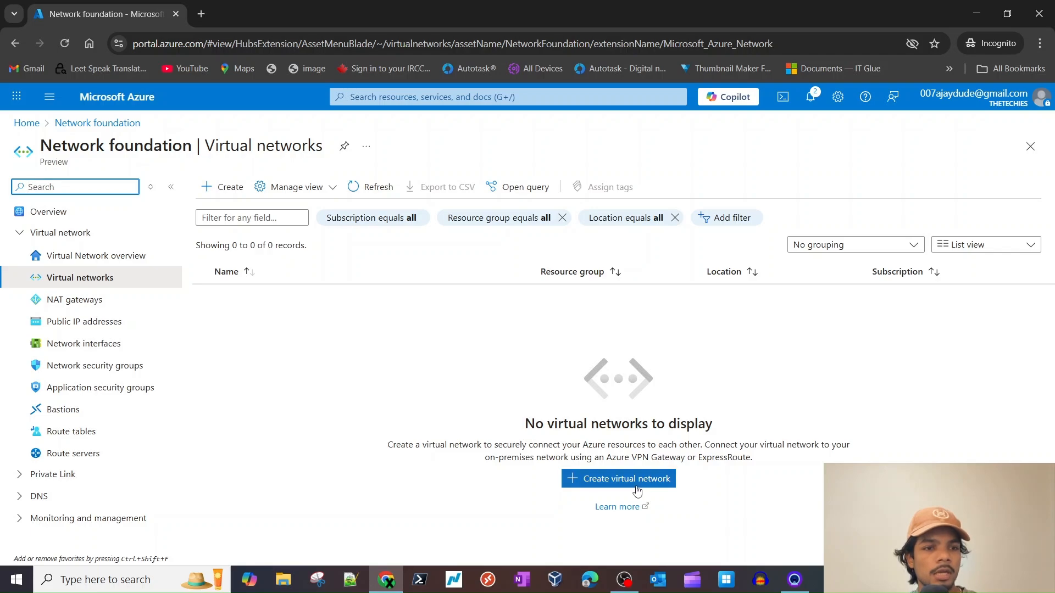
{"action": "left_click", "coordinate": [624, 488]}
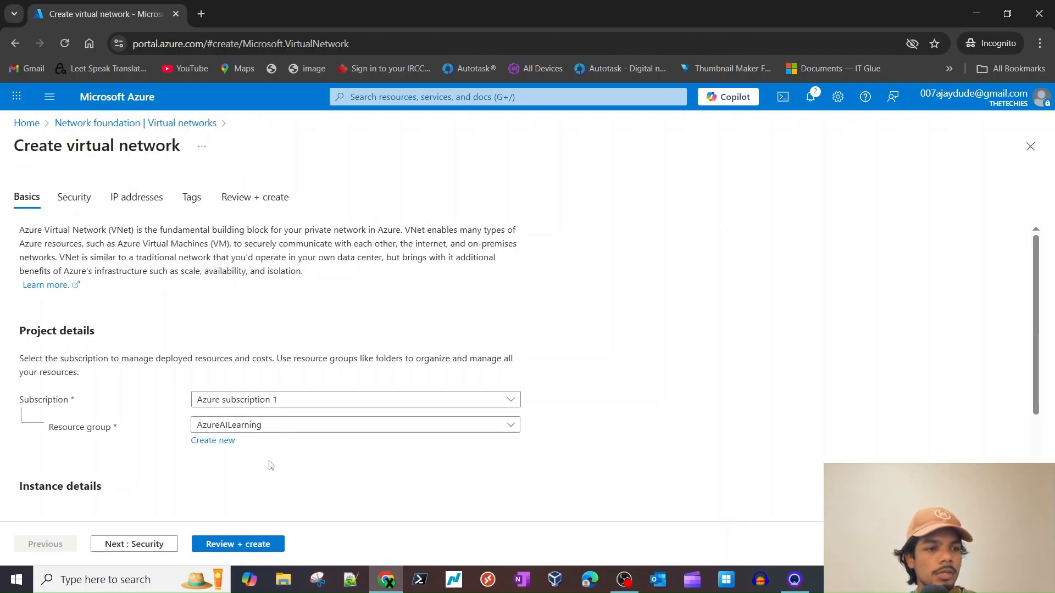
- Choose resource group AzureVDI-lab and name the network AzureVDI-lab-VNET
{"action": "scroll", "coordinate": [170, 445], "scroll_direction": "down", "scroll_amount": 2}
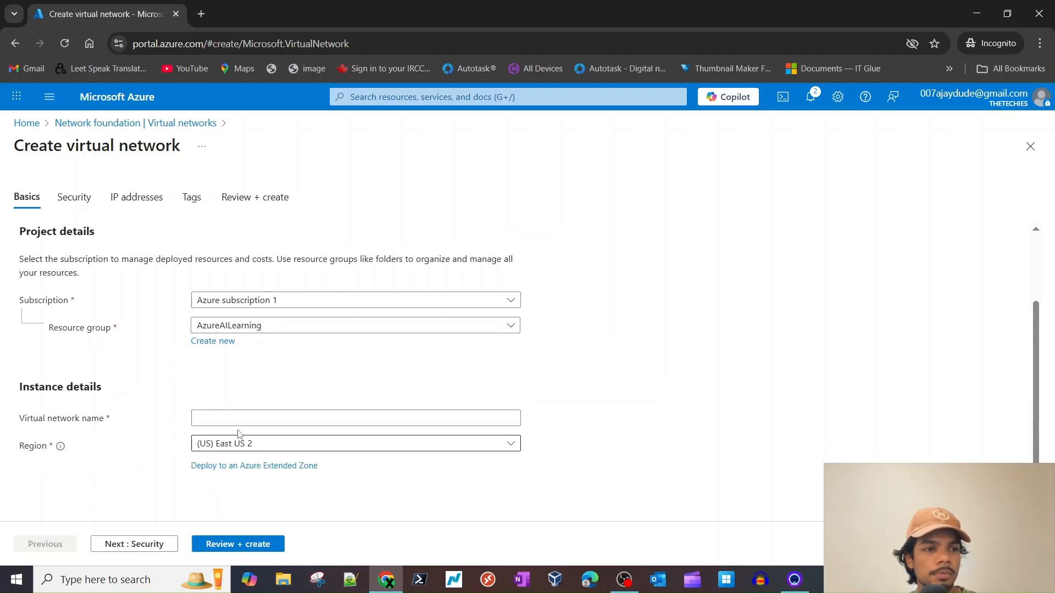
{"action": "left_click", "coordinate": [275, 325]}
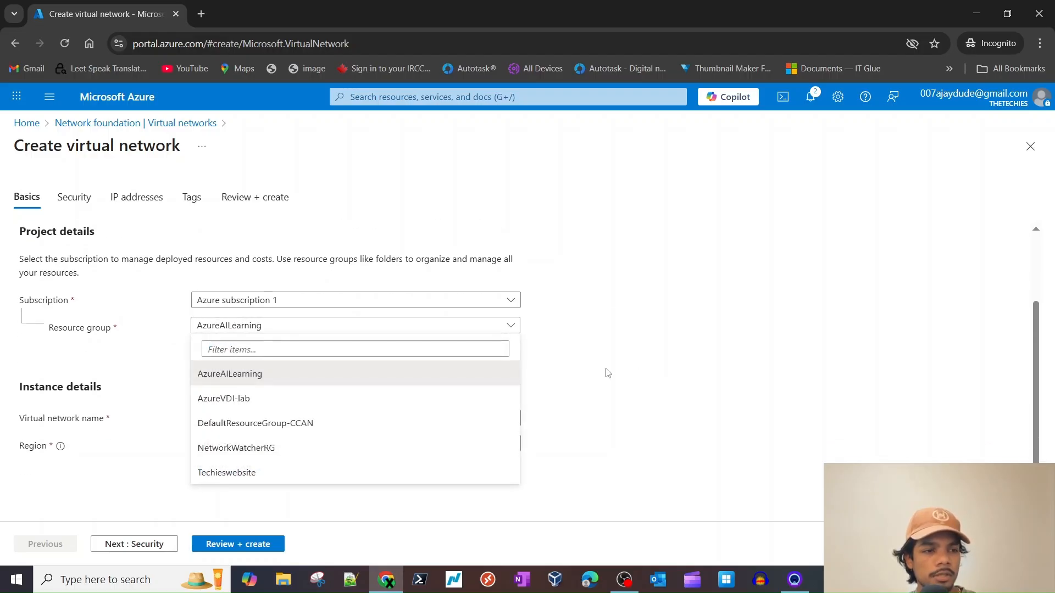
{"action": "left_click", "coordinate": [242, 398]}
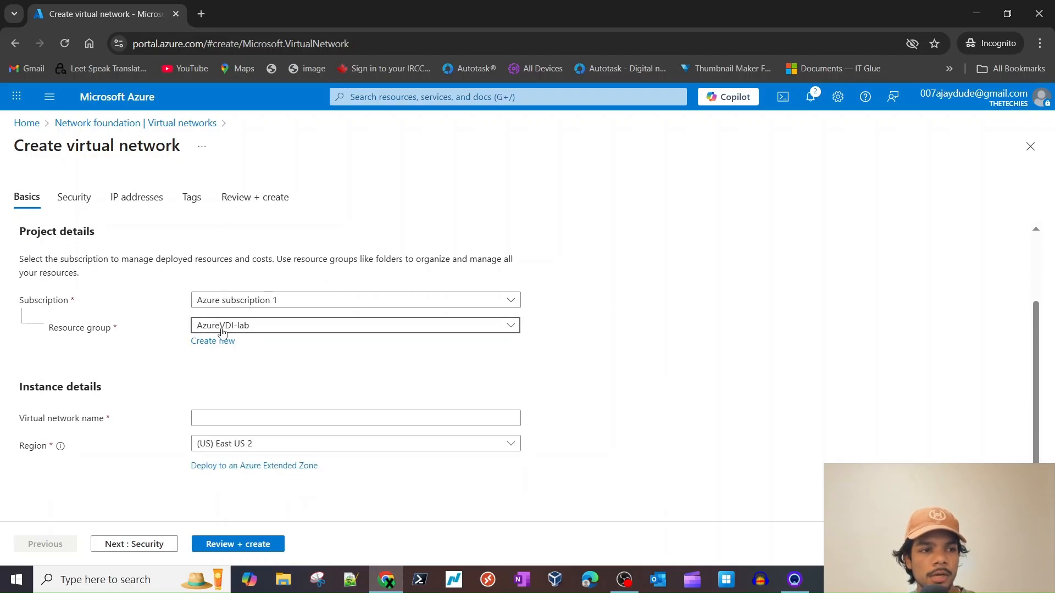
{"action": "left_click", "coordinate": [214, 418]}
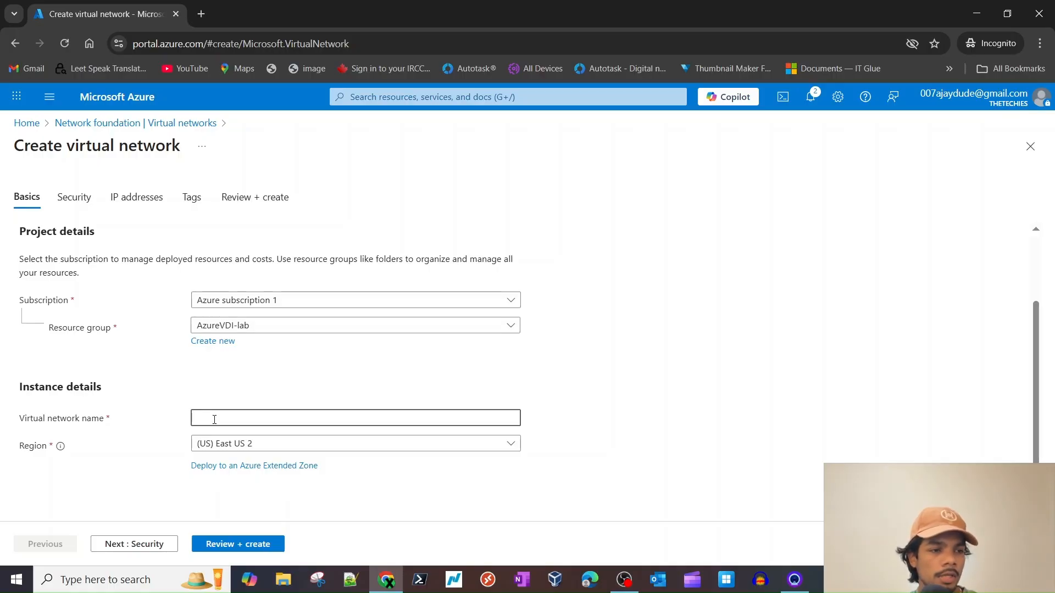
{"action": "type", "text": "AzureVDI-lab"}
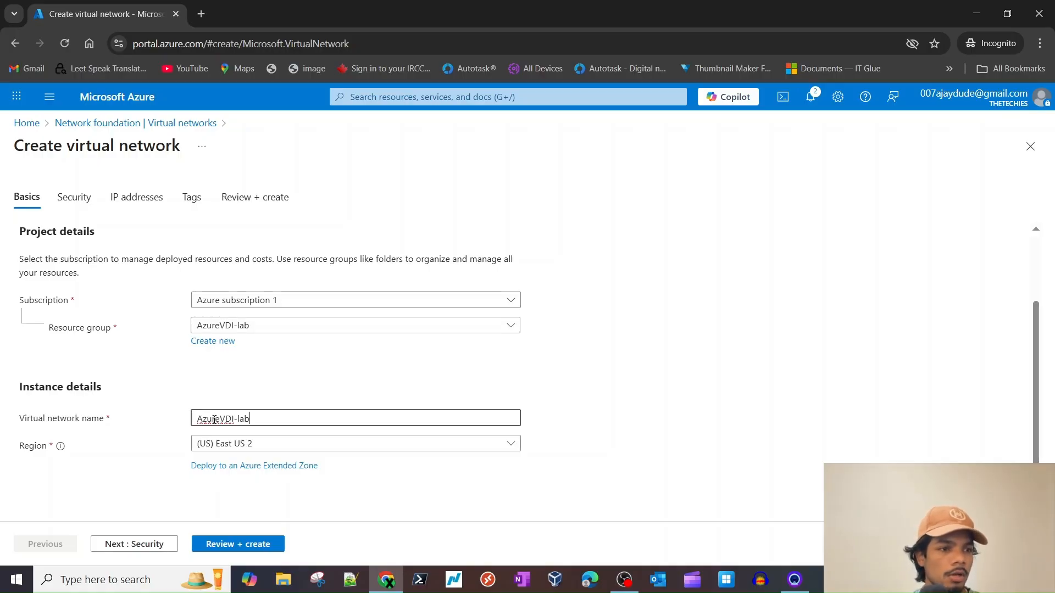
{"action": "type", "text": "-VNET"}
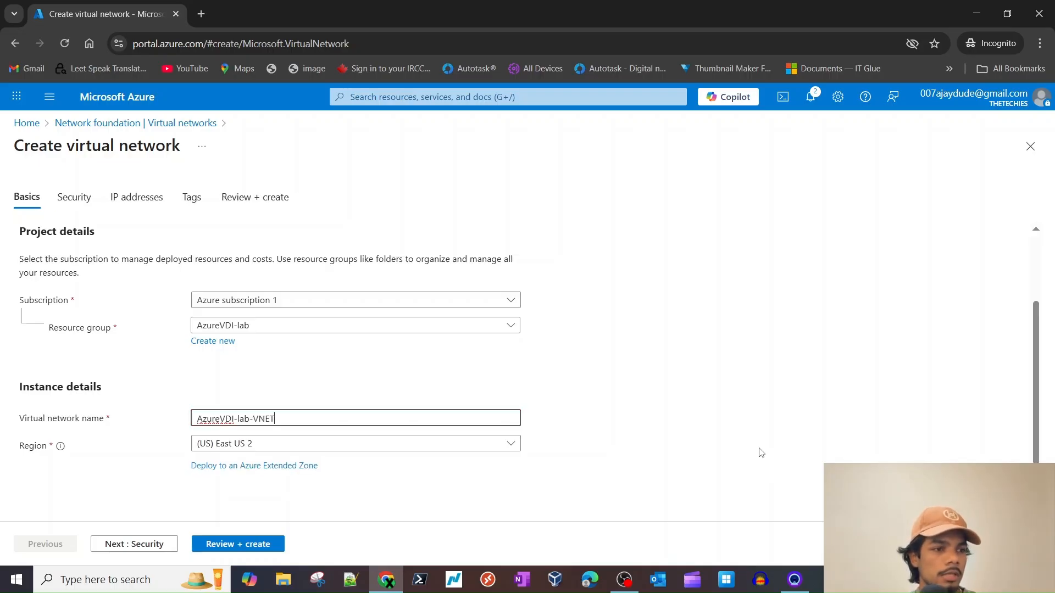
{"action": "left_click", "coordinate": [760, 452]}
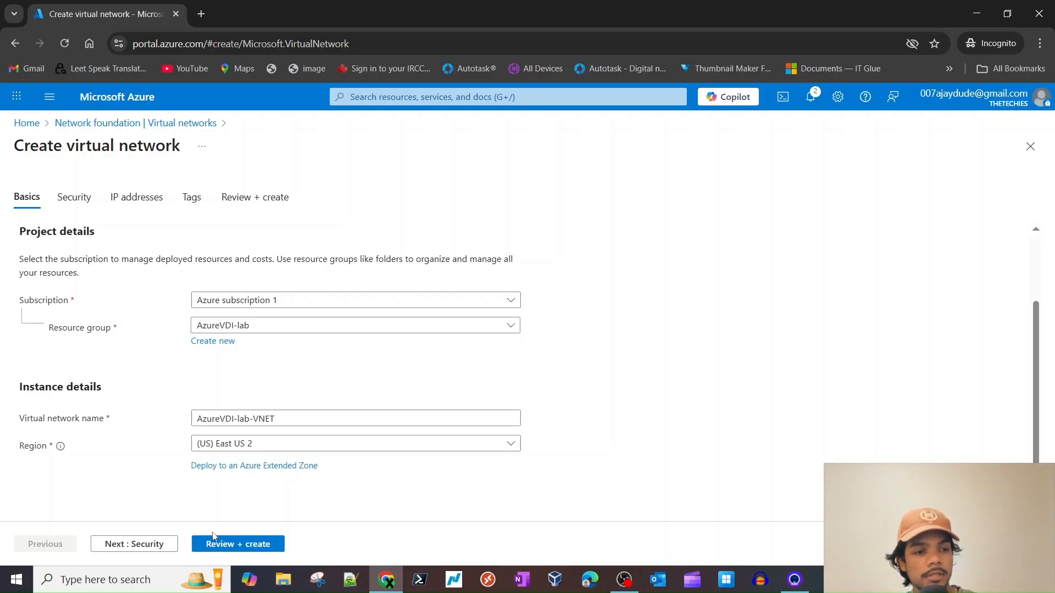
- Run Review + create validation on the network, then switch to the IP addresses tab
{"action": "left_click", "coordinate": [237, 543]}
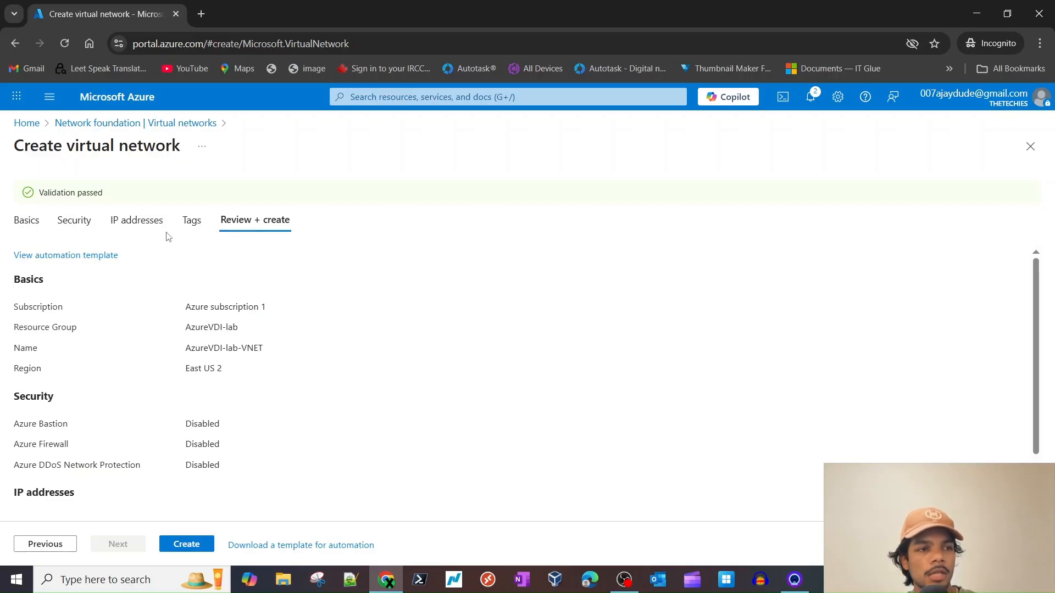
{"action": "left_click", "coordinate": [149, 224]}
- Inspect the 10.0.0.0 address space, checking the prefix sizes while keeping /16
{"action": "scroll", "coordinate": [240, 328], "scroll_direction": "down", "scroll_amount": 2}
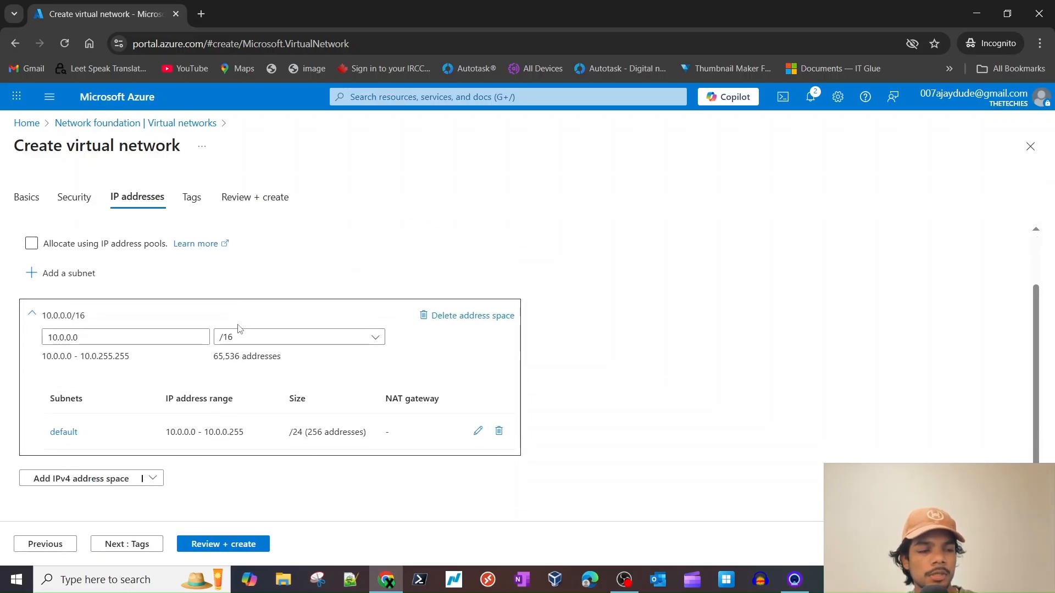
{"action": "scroll", "coordinate": [324, 372], "scroll_direction": "up", "scroll_amount": 2}
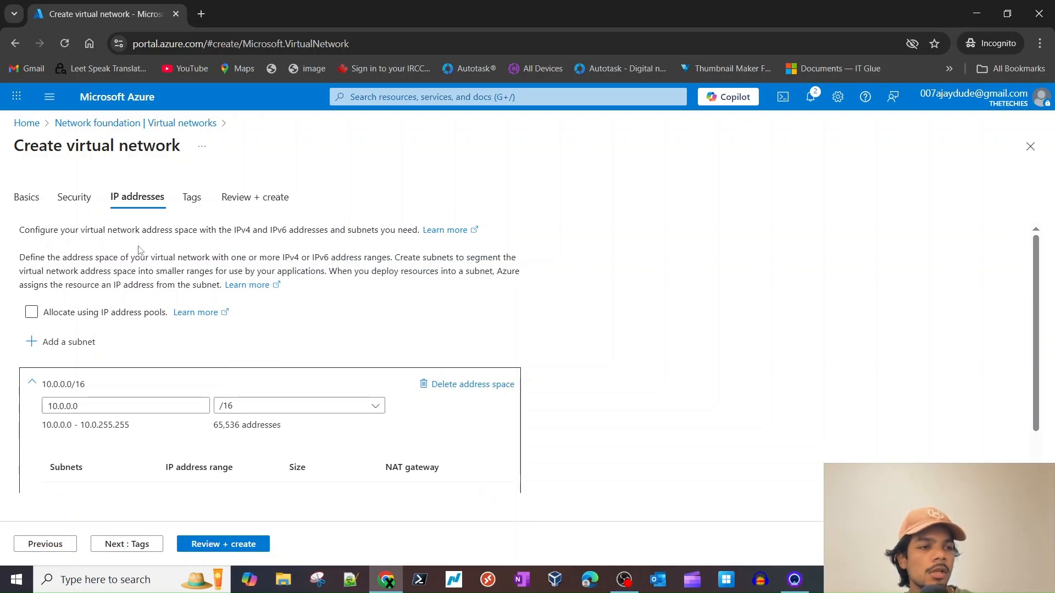
{"action": "scroll", "coordinate": [129, 254], "scroll_direction": "down", "scroll_amount": 1}
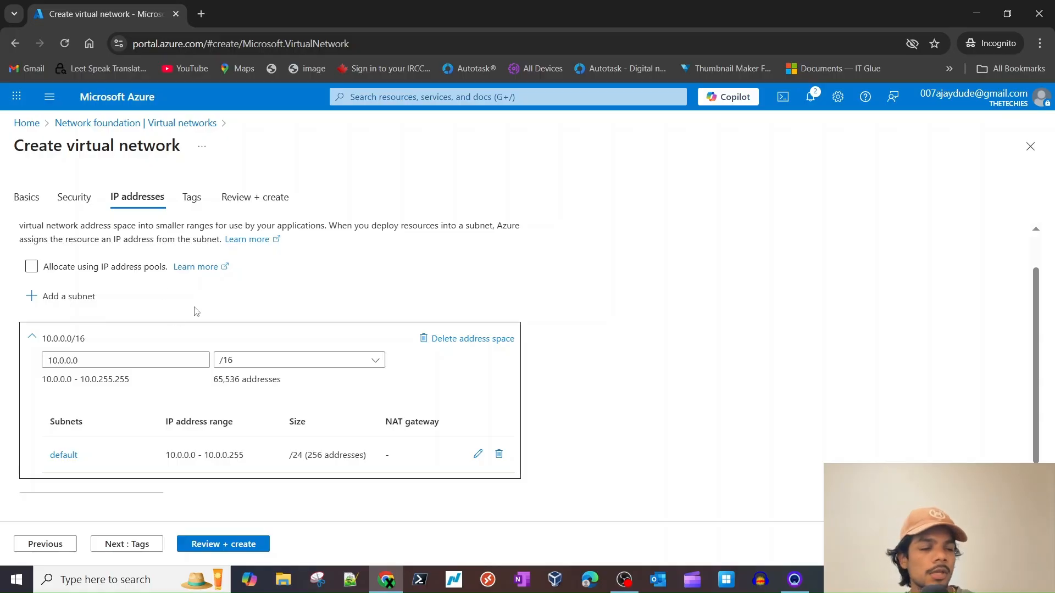
{"action": "scroll", "coordinate": [129, 290], "scroll_direction": "down", "scroll_amount": 1}
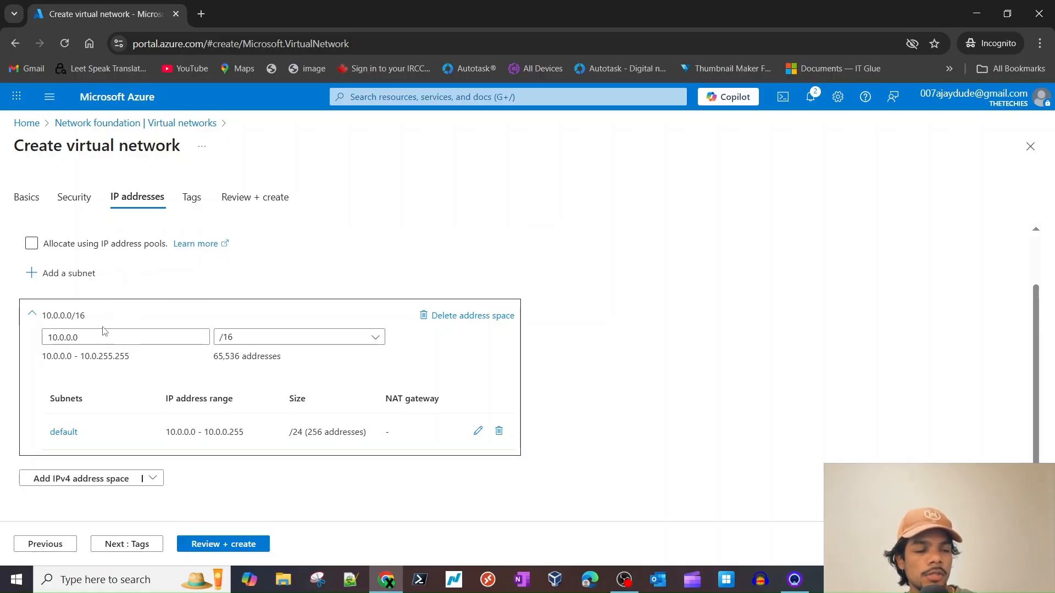
{"action": "left_click", "coordinate": [92, 339]}
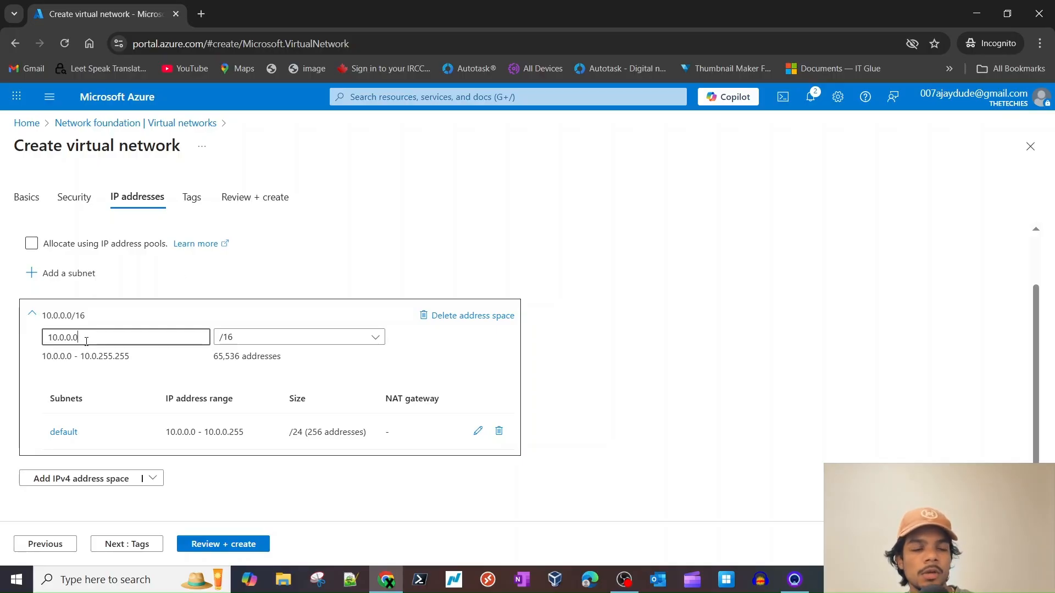
{"action": "double_click", "coordinate": [97, 338]}
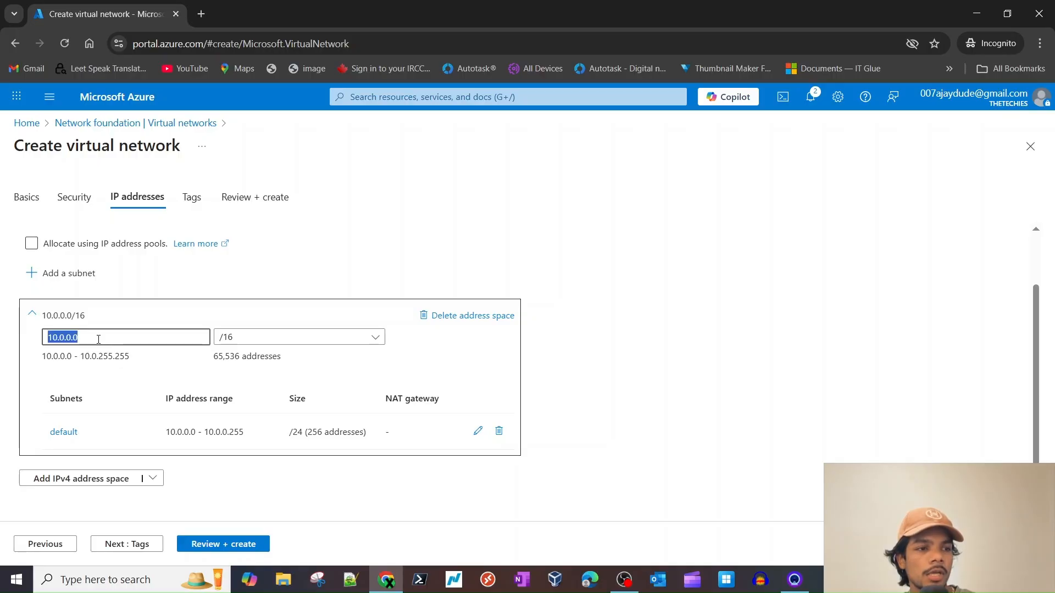
{"action": "left_click", "coordinate": [354, 258]}
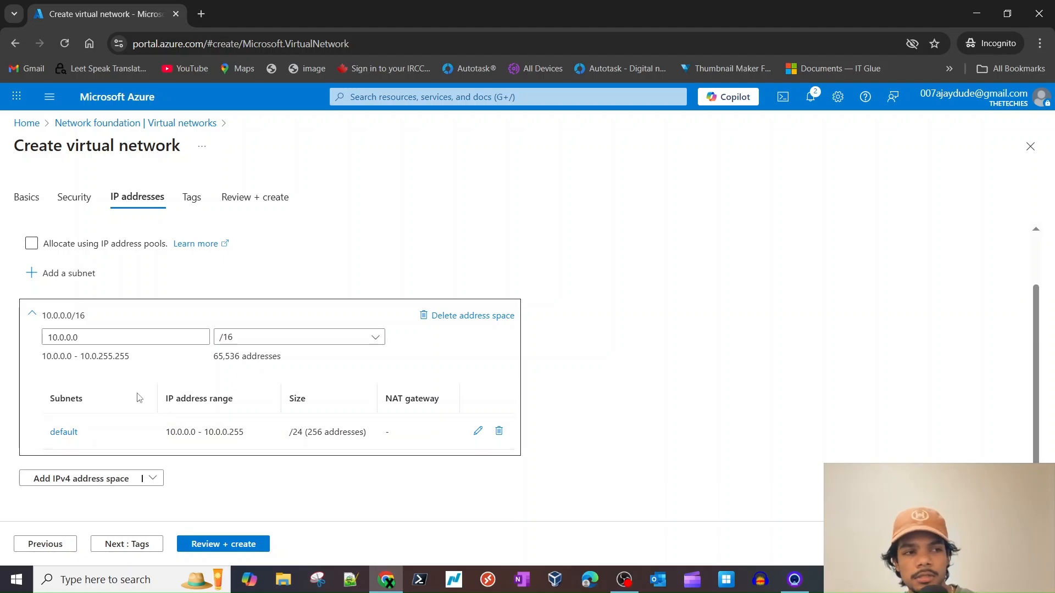
{"action": "left_click", "coordinate": [87, 337]}
{"action": "double_click", "coordinate": [86, 337]}
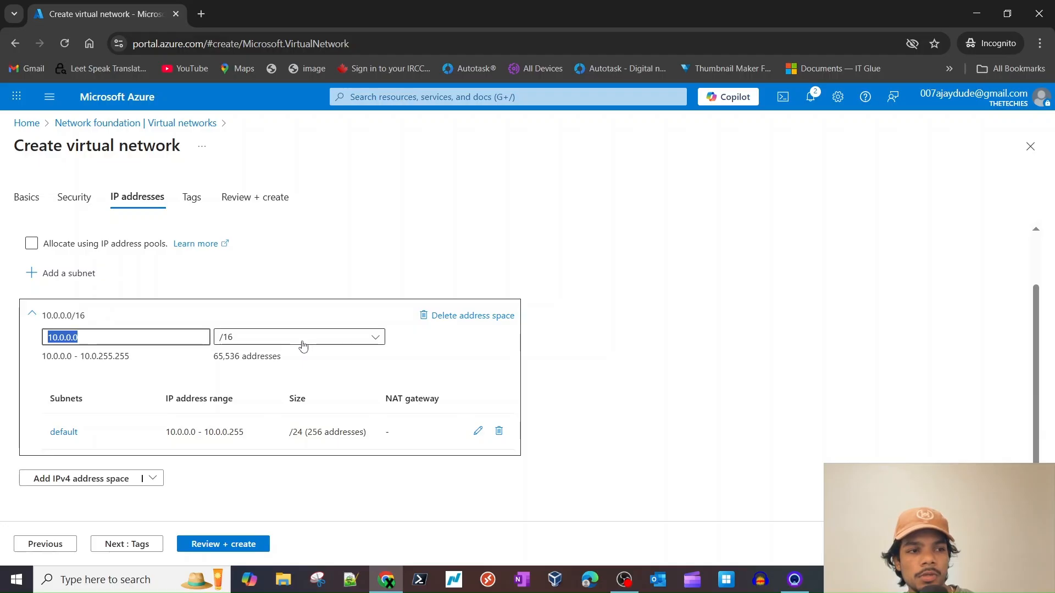
{"action": "left_click", "coordinate": [270, 338]}
{"action": "left_click", "coordinate": [351, 266]}
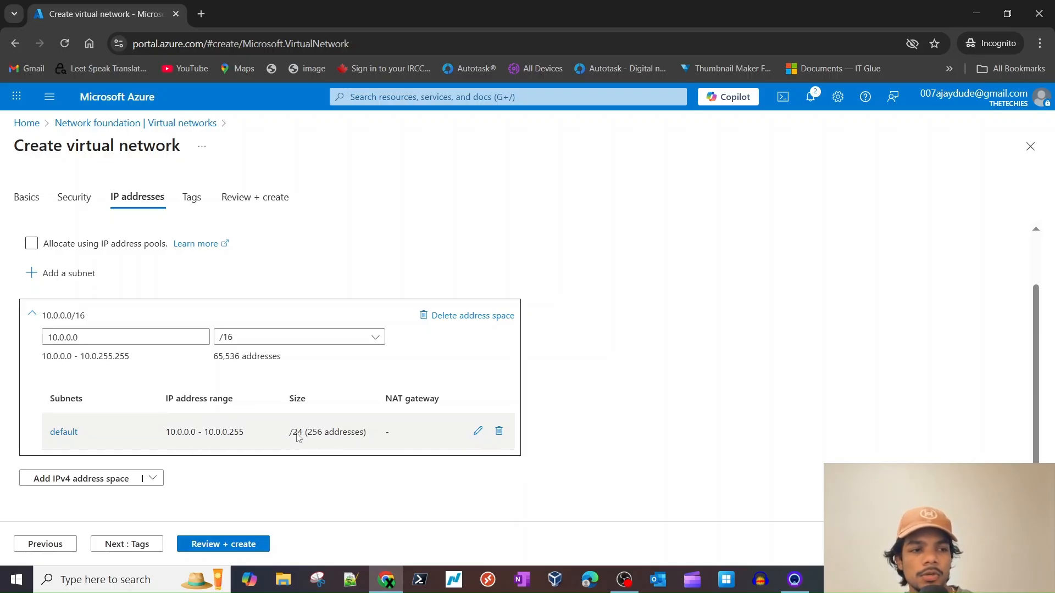
- Highlight the 10.0.0.0 starting address and the 65,536-address count
{"action": "double_click", "coordinate": [73, 336]}
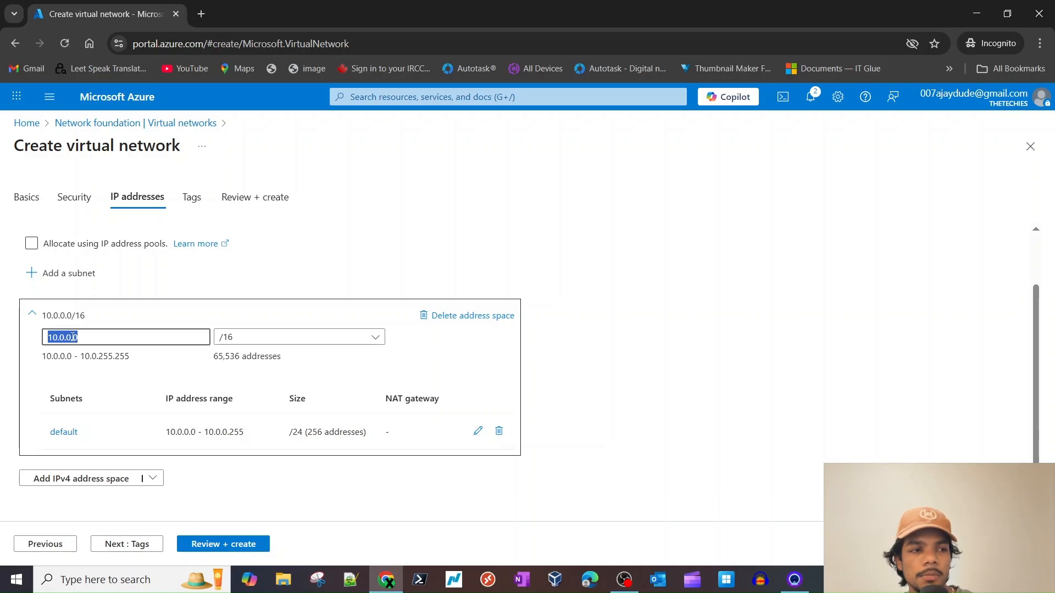
{"action": "left_click", "coordinate": [332, 436]}
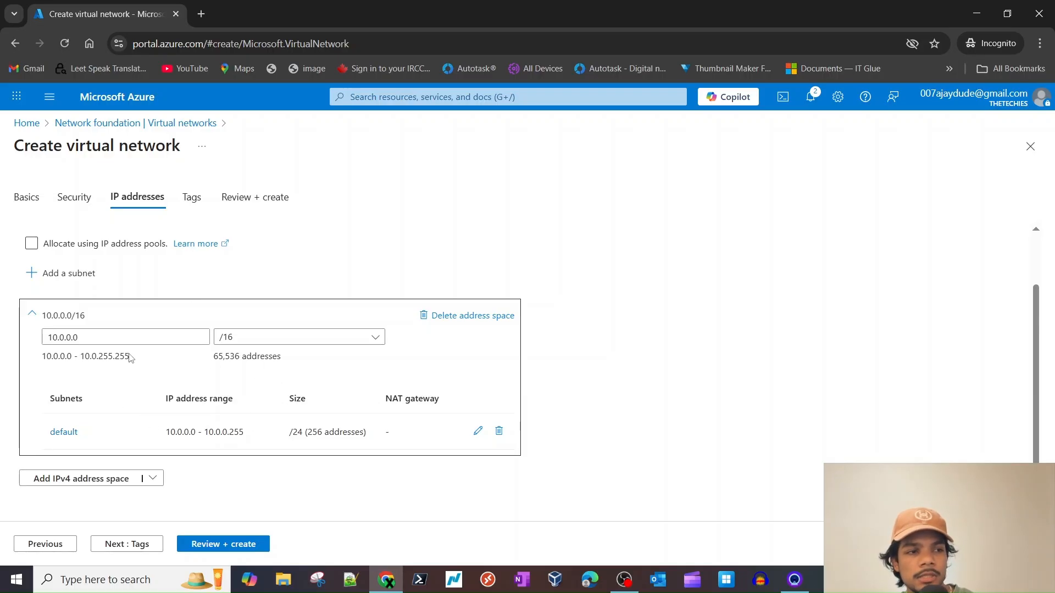
{"action": "triple_click", "coordinate": [226, 357]}
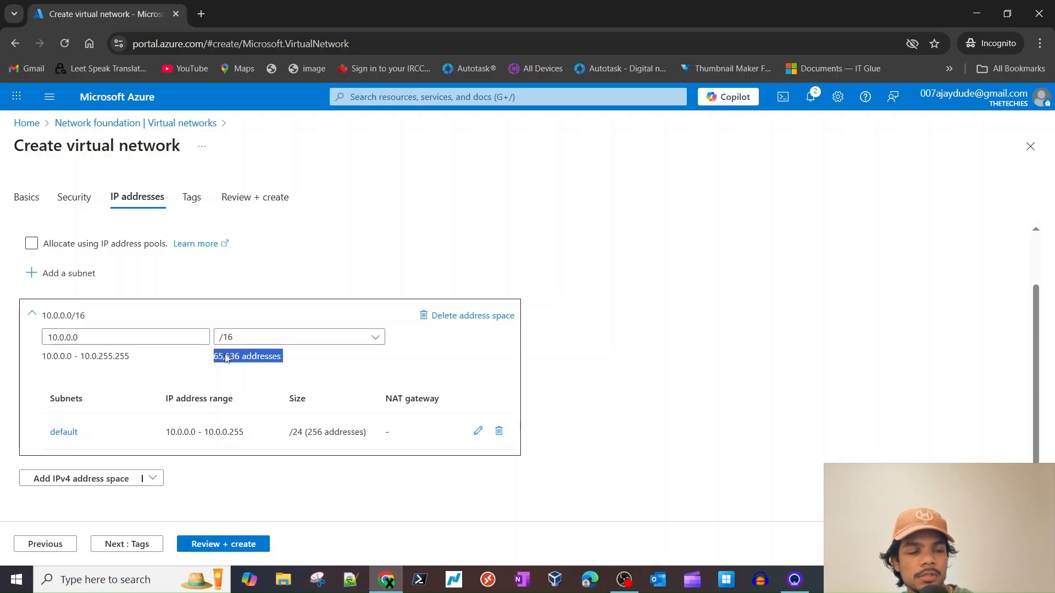
{"action": "left_click", "coordinate": [294, 499]}
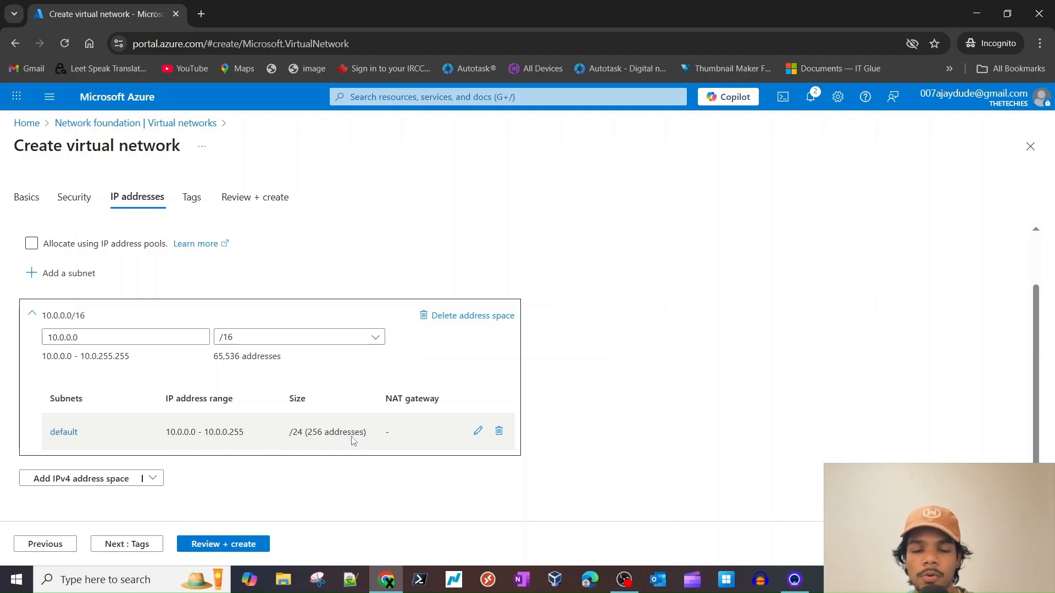
- Rename the default subnet to main, keep its 10.0.0.0/24 range, and save it
{"action": "left_click", "coordinate": [477, 432]}
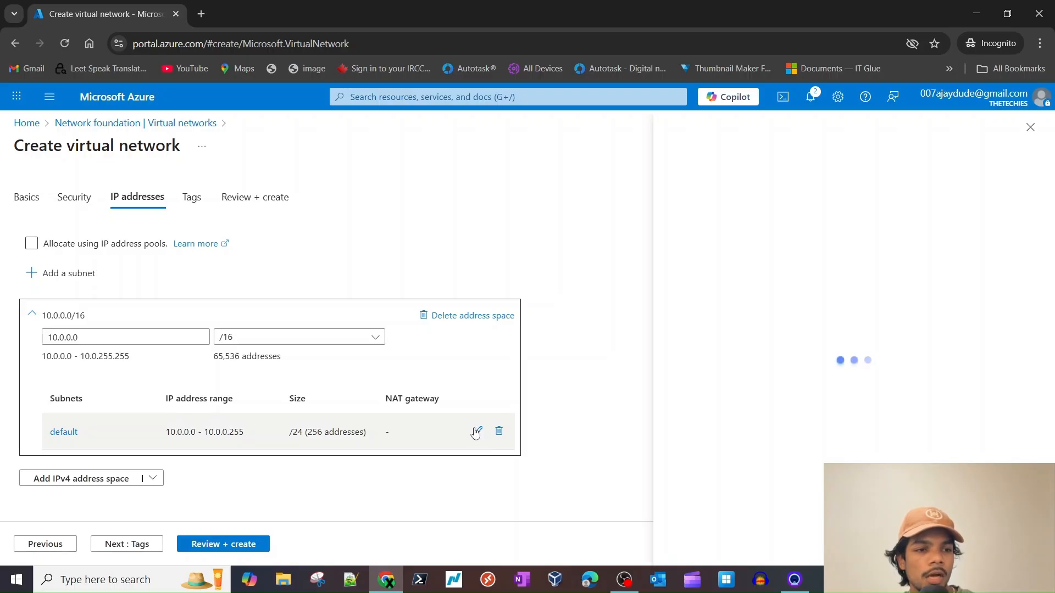
{"action": "double_click", "coordinate": [890, 242]}
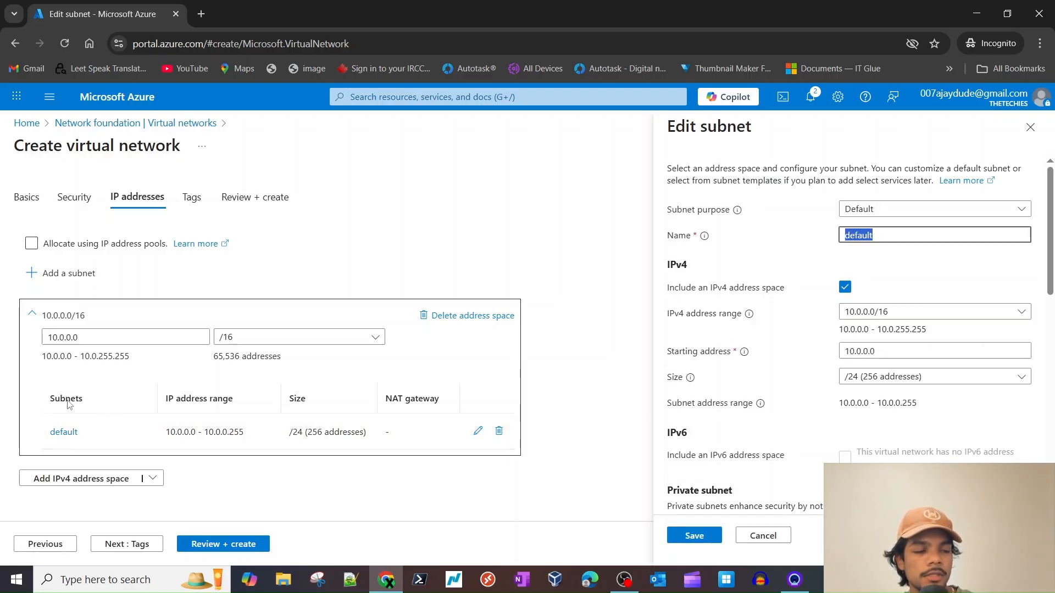
{"action": "type", "text": "main"}
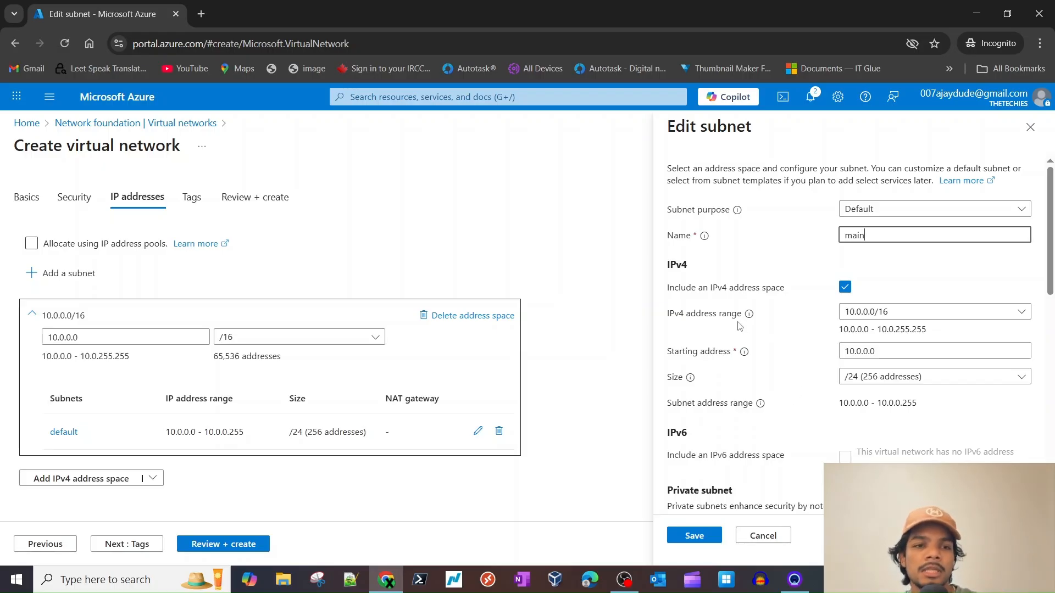
{"action": "scroll", "coordinate": [730, 484], "scroll_direction": "down", "scroll_amount": 1}
{"action": "scroll", "coordinate": [721, 479], "scroll_direction": "up", "scroll_amount": 1}
{"action": "scroll", "coordinate": [751, 451], "scroll_direction": "down", "scroll_amount": 1}
{"action": "scroll", "coordinate": [758, 440], "scroll_direction": "up", "scroll_amount": 1}
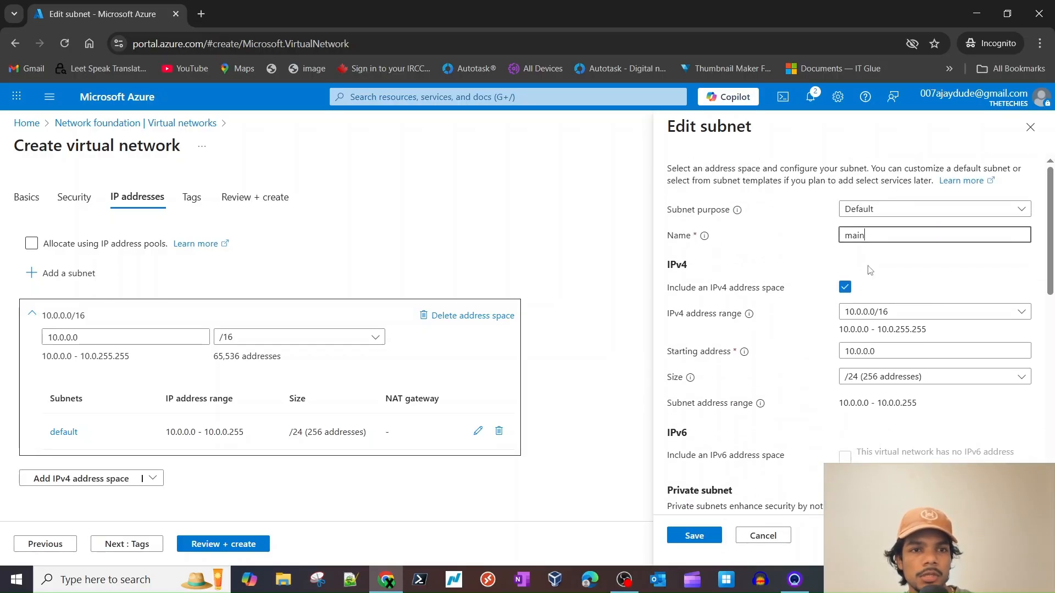
{"action": "scroll", "coordinate": [863, 274], "scroll_direction": "down", "scroll_amount": 1}
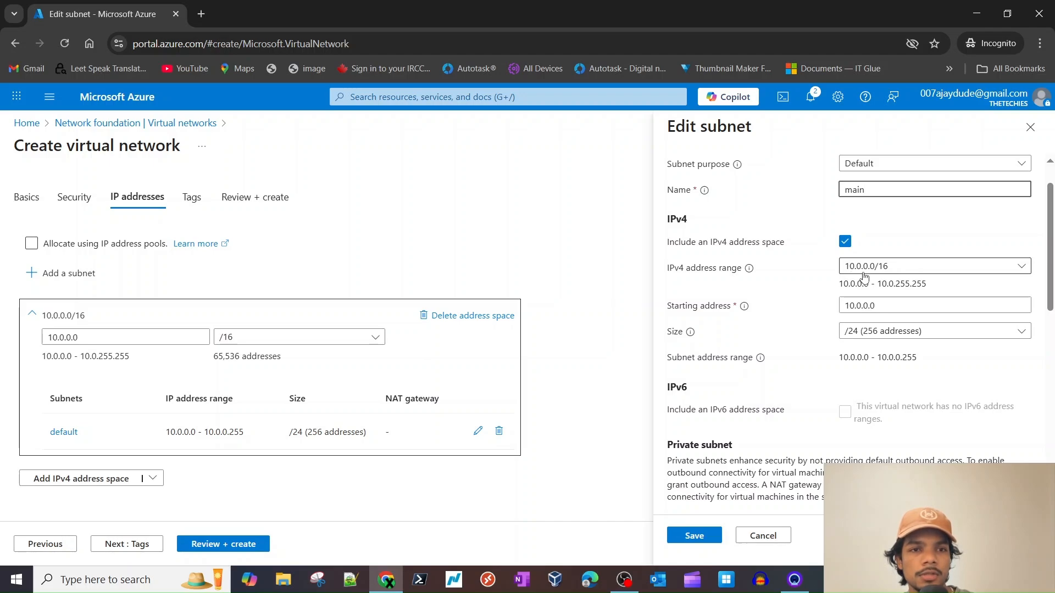
{"action": "scroll", "coordinate": [879, 329], "scroll_direction": "down", "scroll_amount": 1}
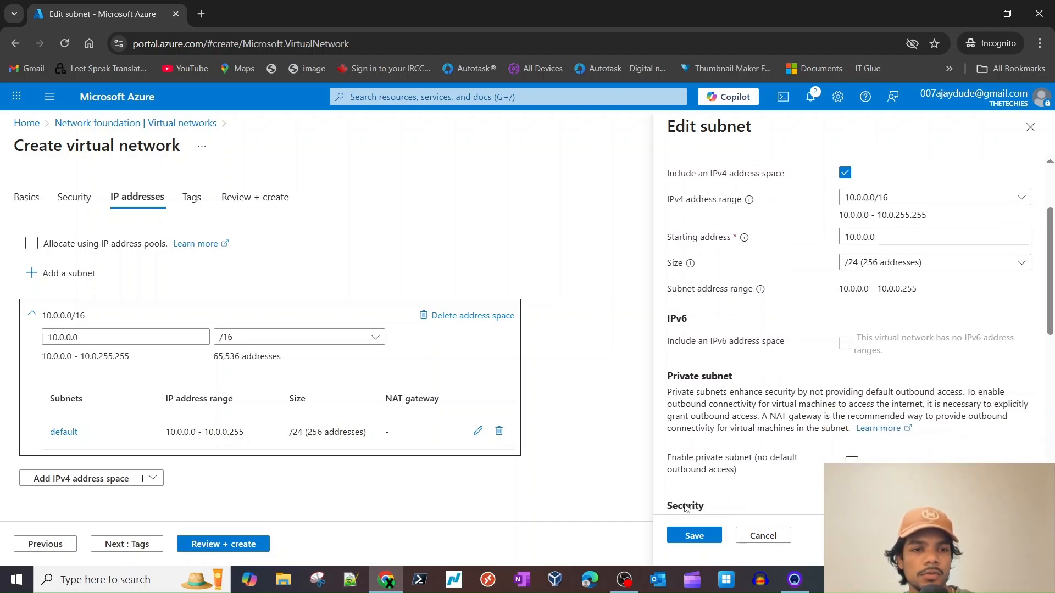
{"action": "left_click", "coordinate": [691, 534]}
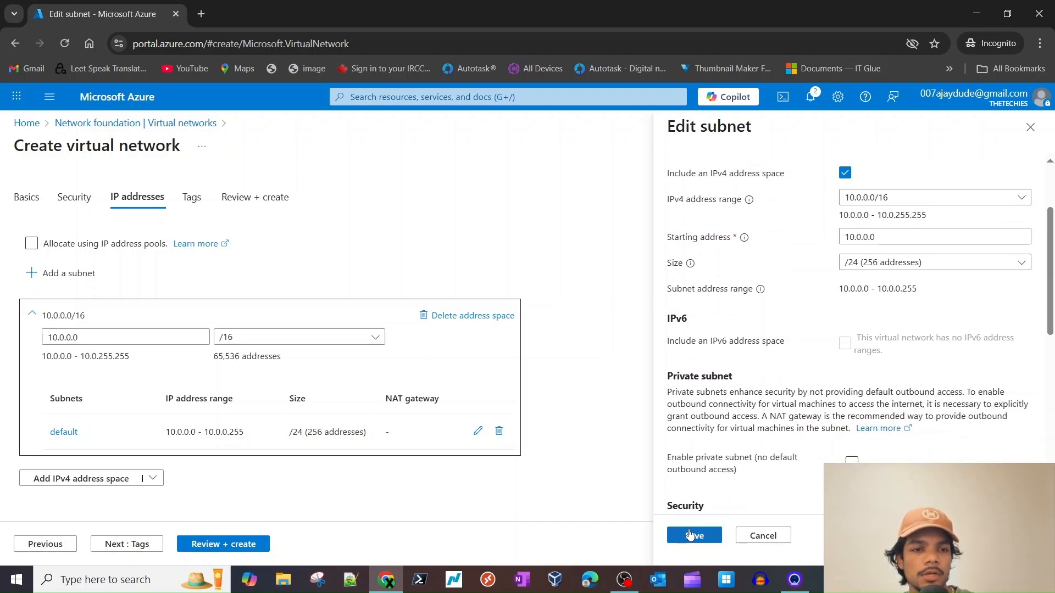
- Run Review + create on AzureVDI-lab-VNET, then create it once validation passes
{"action": "left_click", "coordinate": [231, 546]}
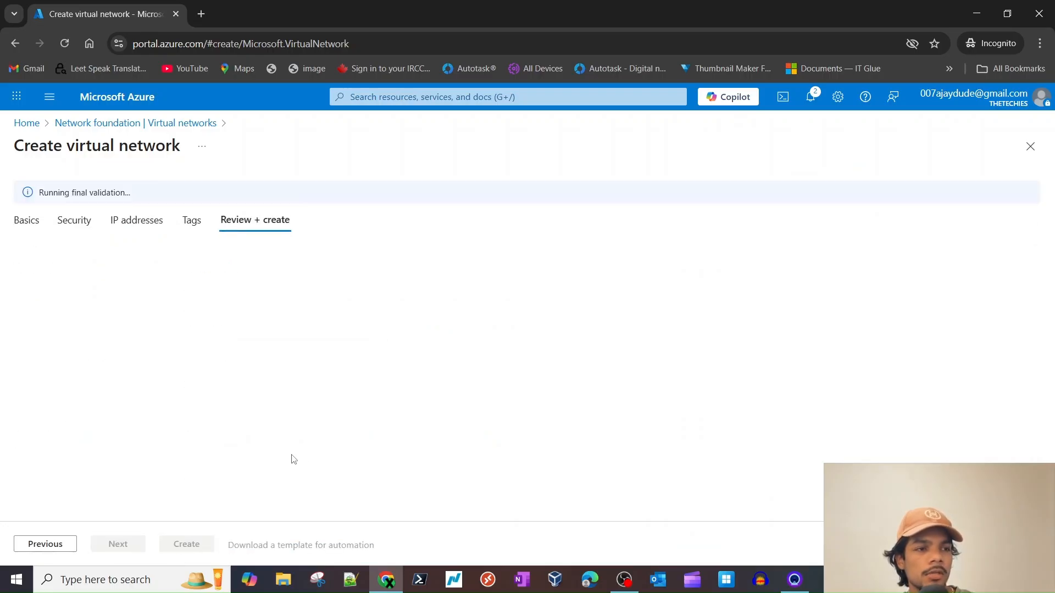
{"action": "scroll", "coordinate": [231, 461], "scroll_direction": "down", "scroll_amount": 2}
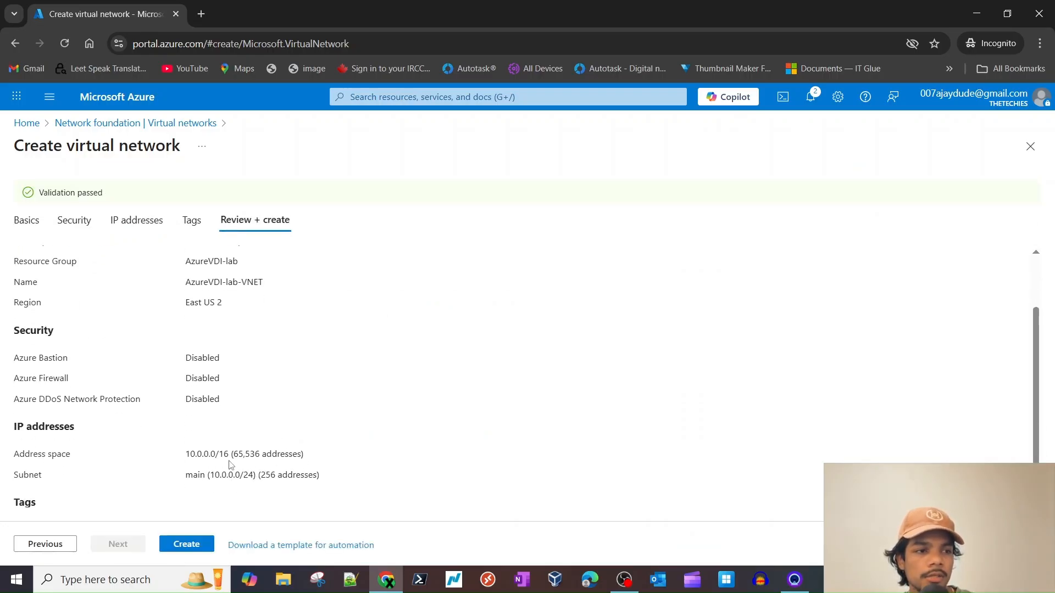
{"action": "scroll", "coordinate": [189, 456], "scroll_direction": "up", "scroll_amount": 2}
{"action": "scroll", "coordinate": [192, 404], "scroll_direction": "down", "scroll_amount": 2}
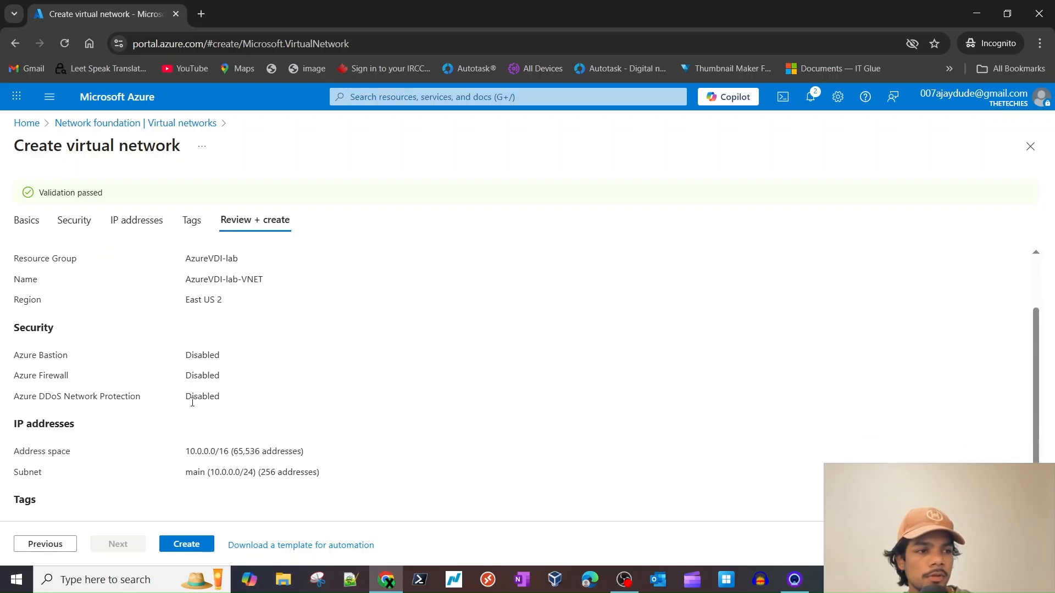
{"action": "left_click", "coordinate": [190, 544]}
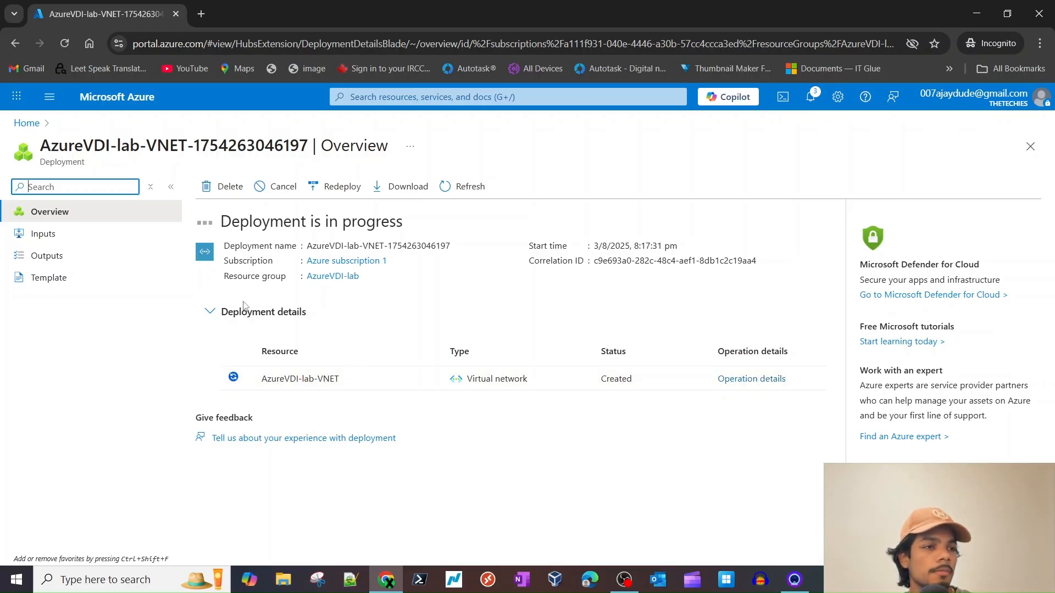
- From the deployment notification, go to the new AzureVDI-lab-VNET resource overview
{"action": "triple_click", "coordinate": [291, 219]}
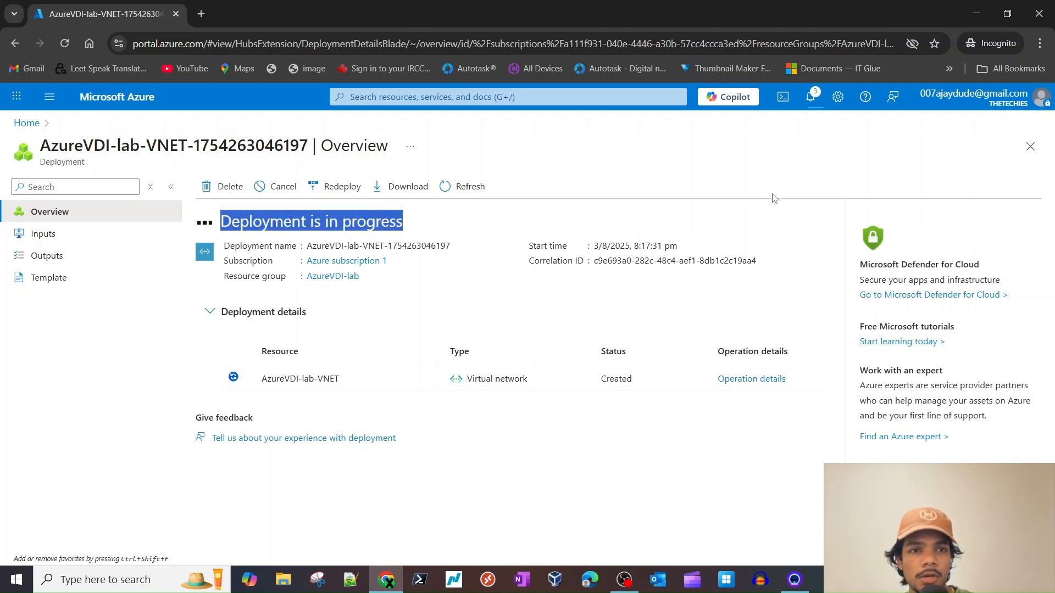
{"action": "left_click", "coordinate": [810, 99]}
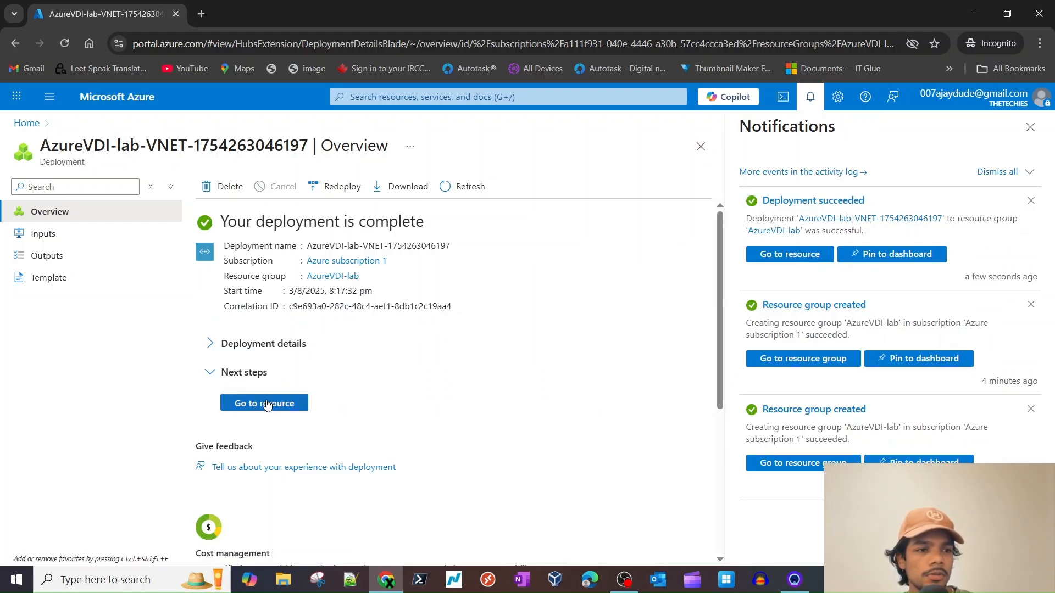
{"action": "left_click", "coordinate": [266, 403]}
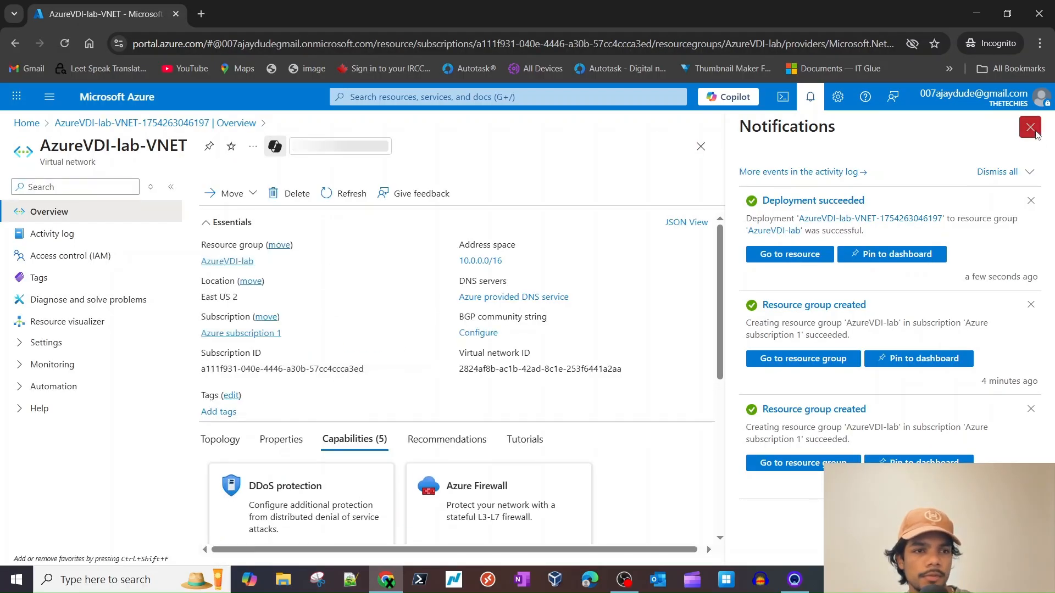
{"action": "left_click", "coordinate": [1031, 128]}
{"action": "triple_click", "coordinate": [55, 161]}
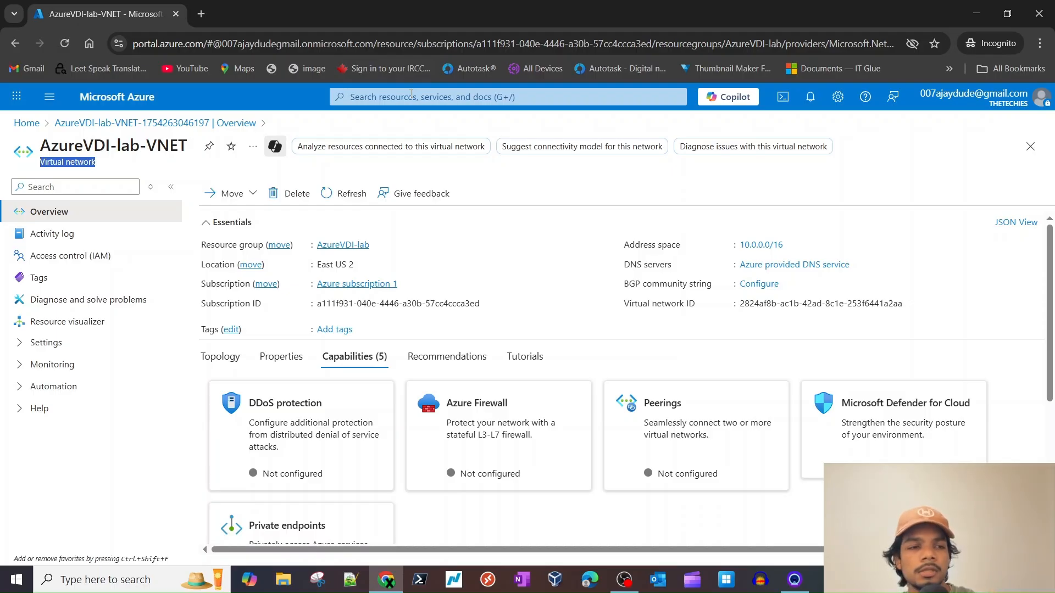
- Search 'virtu' to reach the empty Virtual machines page and view its Create options
{"action": "left_click", "coordinate": [403, 97]}
{"action": "type", "text": "virtu"}
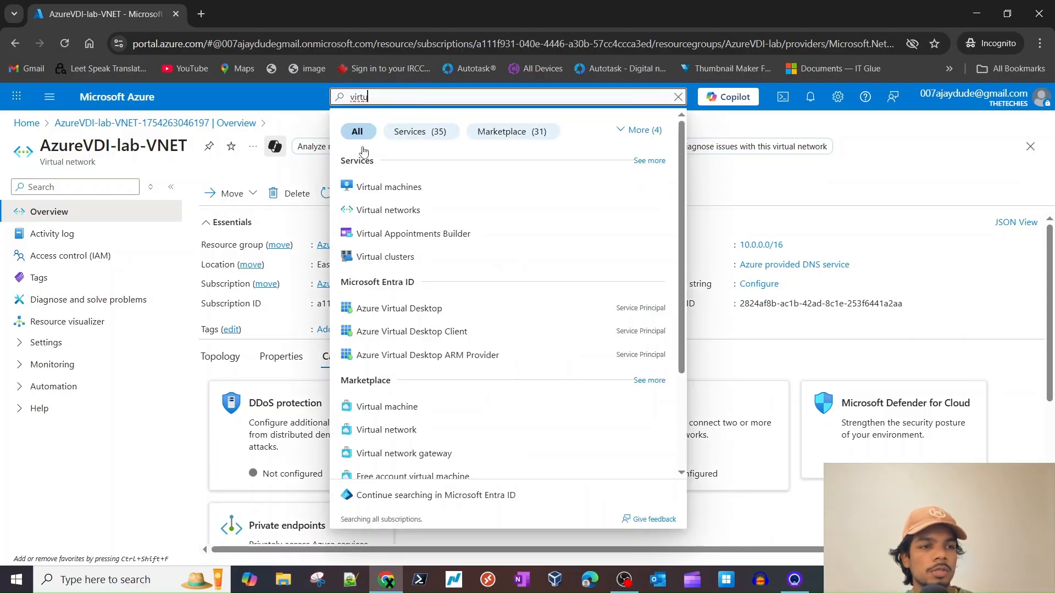
{"action": "left_click", "coordinate": [363, 186]}
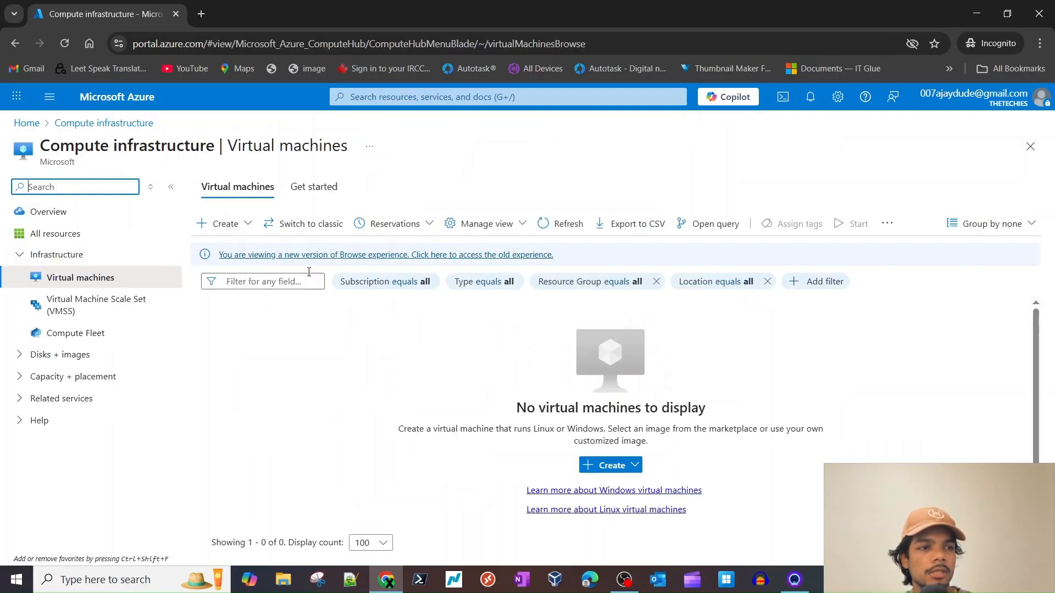
{"action": "left_click", "coordinate": [224, 223]}
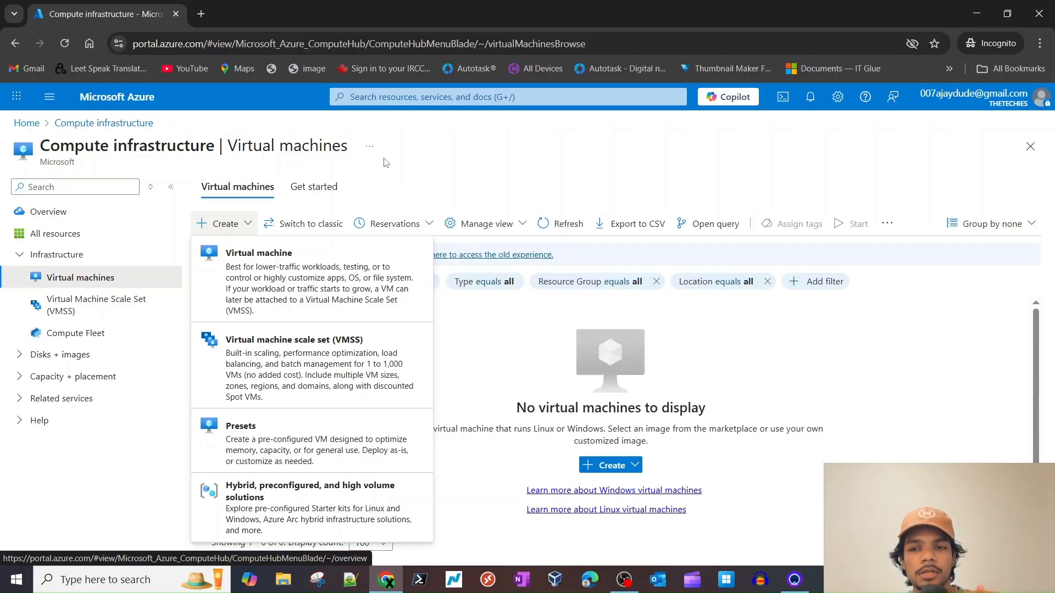
- Search 'host' and open Host pools from the Services results
{"action": "left_click", "coordinate": [477, 97]}
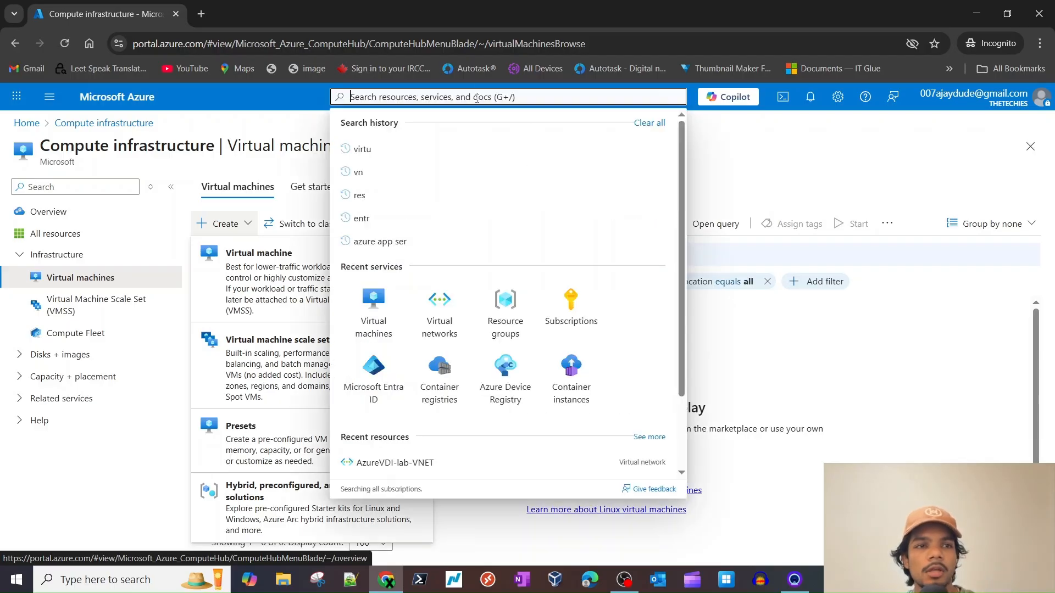
{"action": "type", "text": "h"}
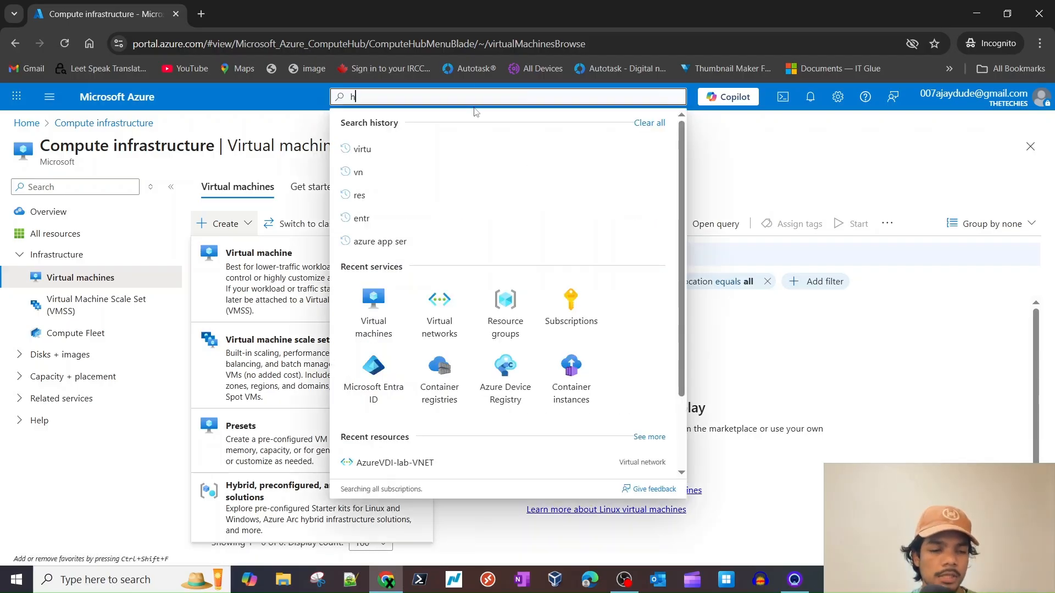
{"action": "type", "text": "ost"}
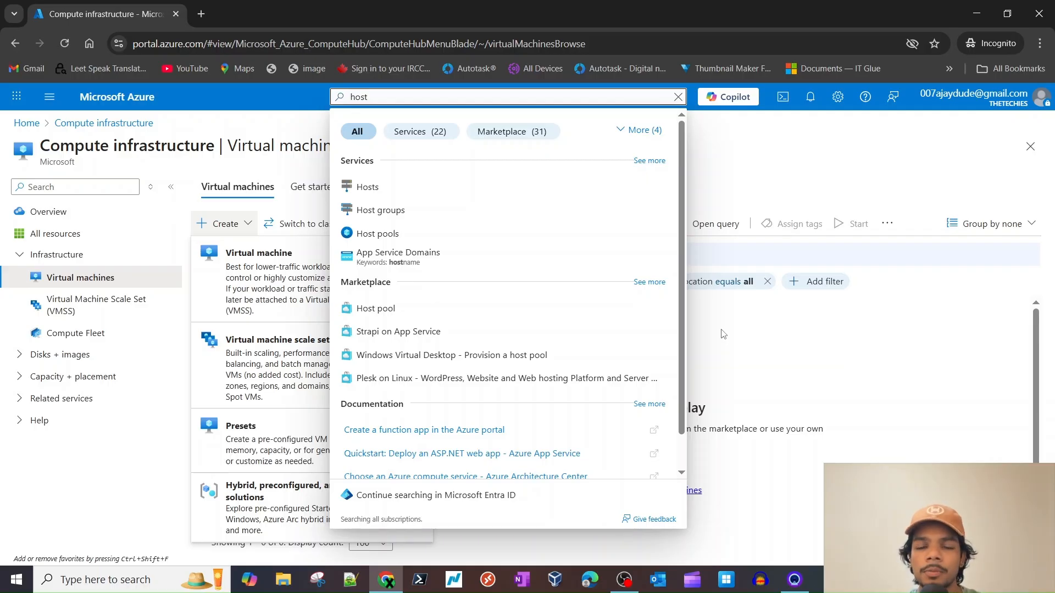
{"action": "left_click", "coordinate": [724, 153]}
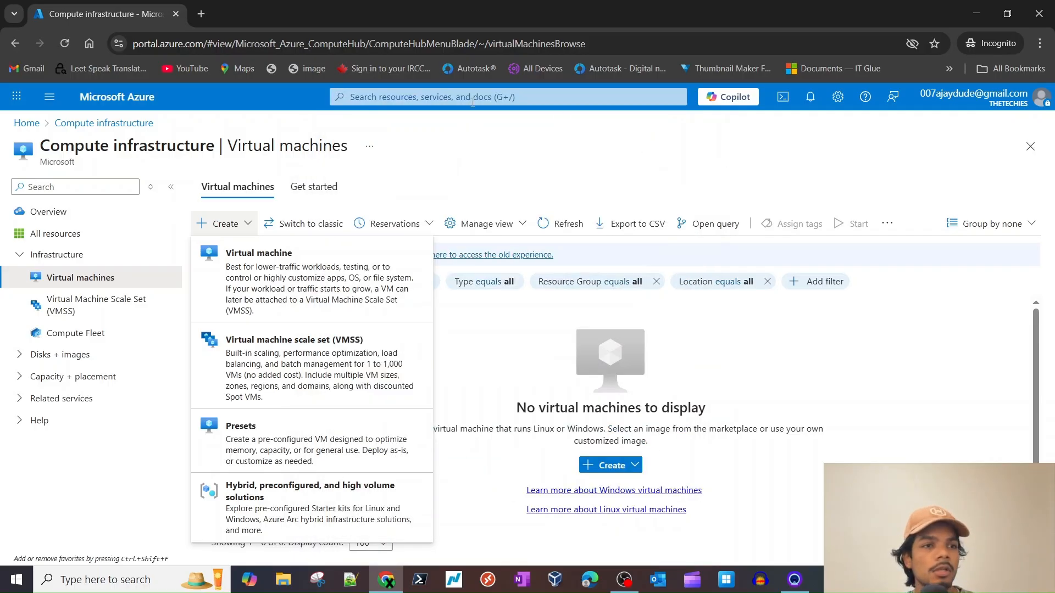
{"action": "left_click", "coordinate": [472, 100]}
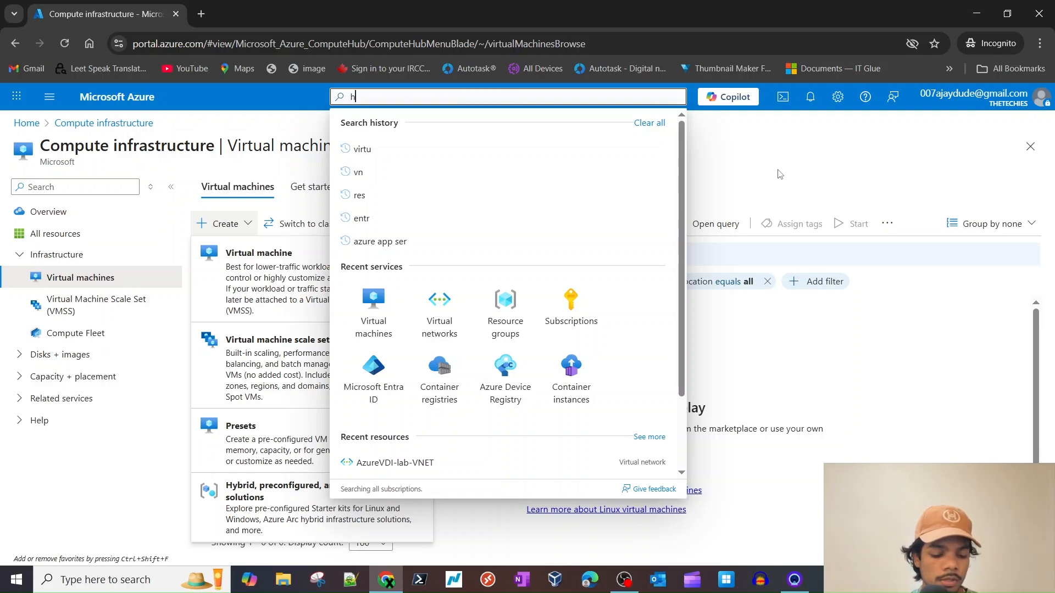
{"action": "type", "text": "host"}
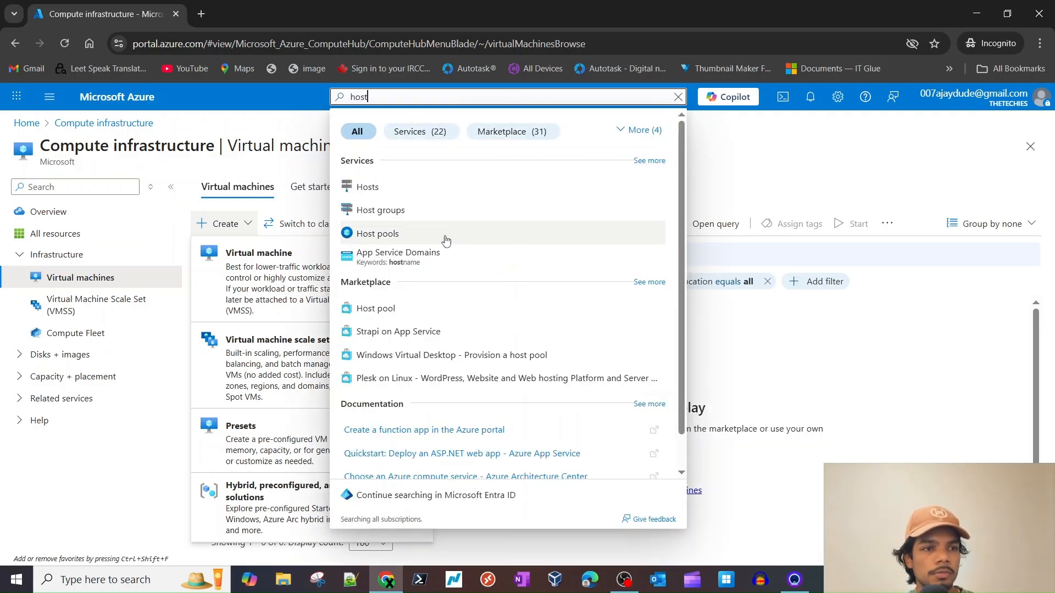
{"action": "left_click", "coordinate": [446, 241]}
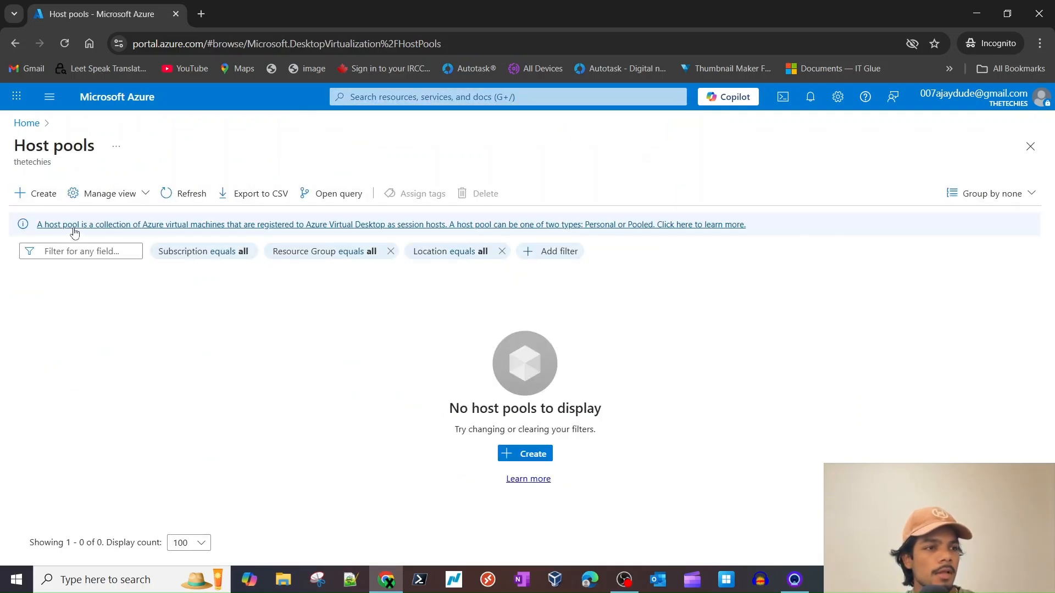
{"action": "left_click", "coordinate": [521, 454]}
{"action": "scroll", "coordinate": [188, 277], "scroll_direction": "down", "scroll_amount": 2}
{"action": "scroll", "coordinate": [137, 272], "scroll_direction": "up", "scroll_amount": 1}
{"action": "double_click", "coordinate": [48, 275]}
{"action": "triple_click", "coordinate": [49, 275]}
{"action": "left_click", "coordinate": [112, 283]}
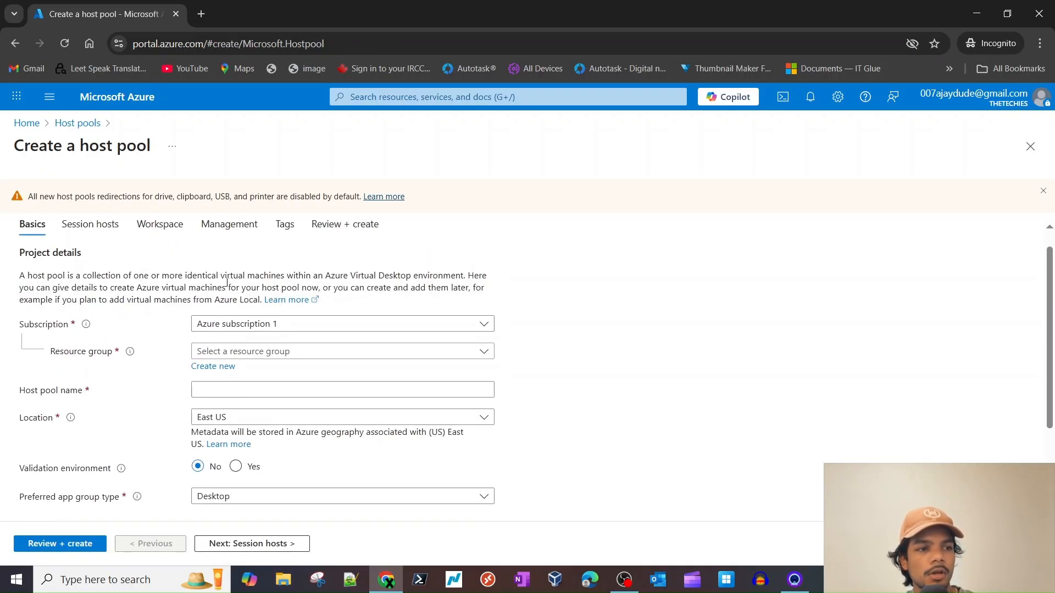
{"action": "triple_click", "coordinate": [250, 277]}
{"action": "left_click", "coordinate": [390, 284]}
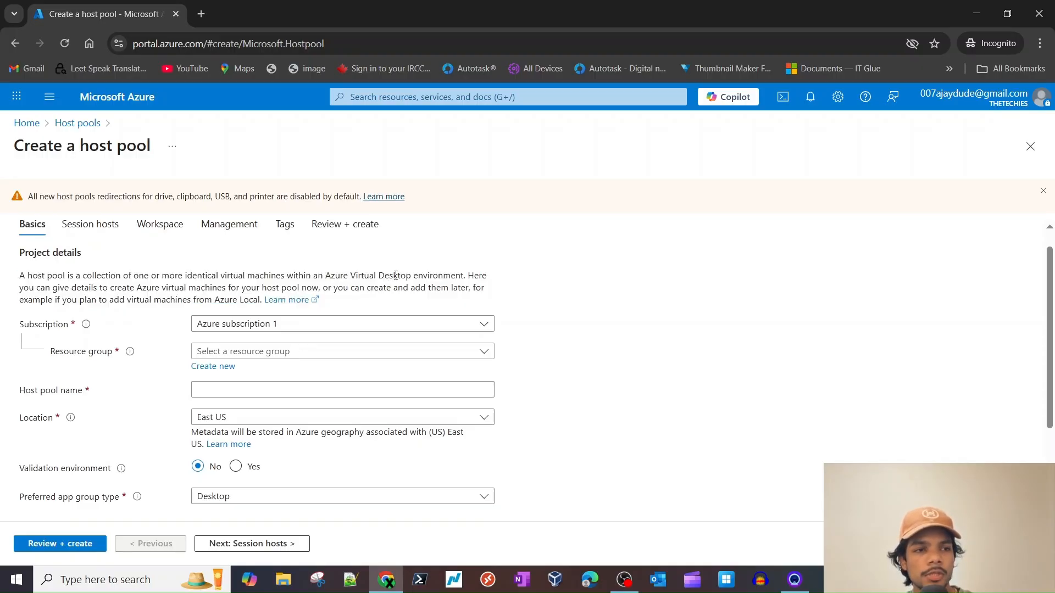
{"action": "double_click", "coordinate": [427, 276]}
{"action": "scroll", "coordinate": [219, 271], "scroll_direction": "down", "scroll_amount": 2}
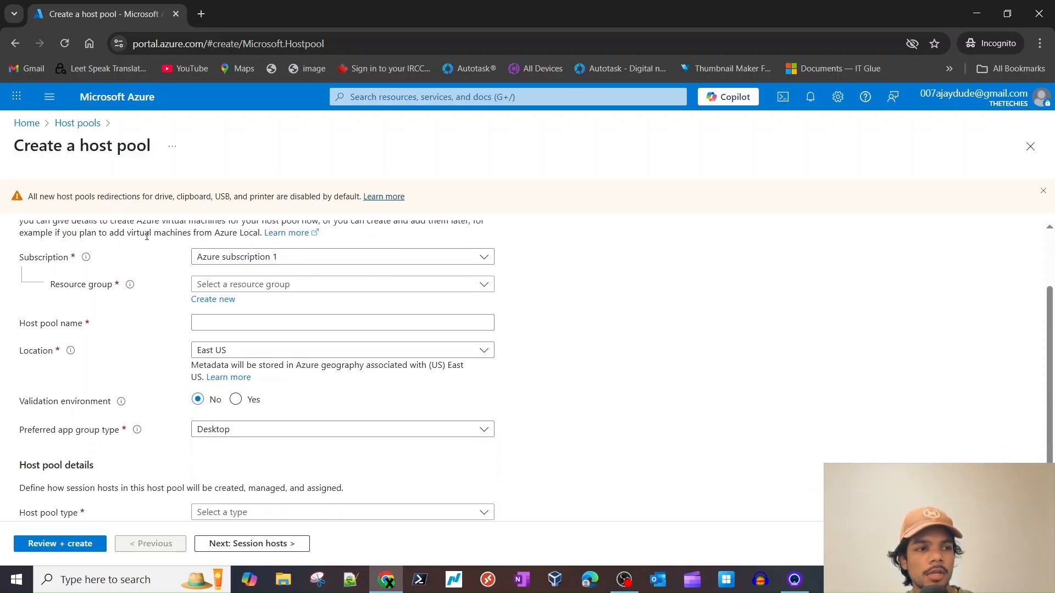
{"action": "scroll", "coordinate": [161, 262], "scroll_direction": "up", "scroll_amount": 1}
{"action": "left_click", "coordinate": [161, 262]}
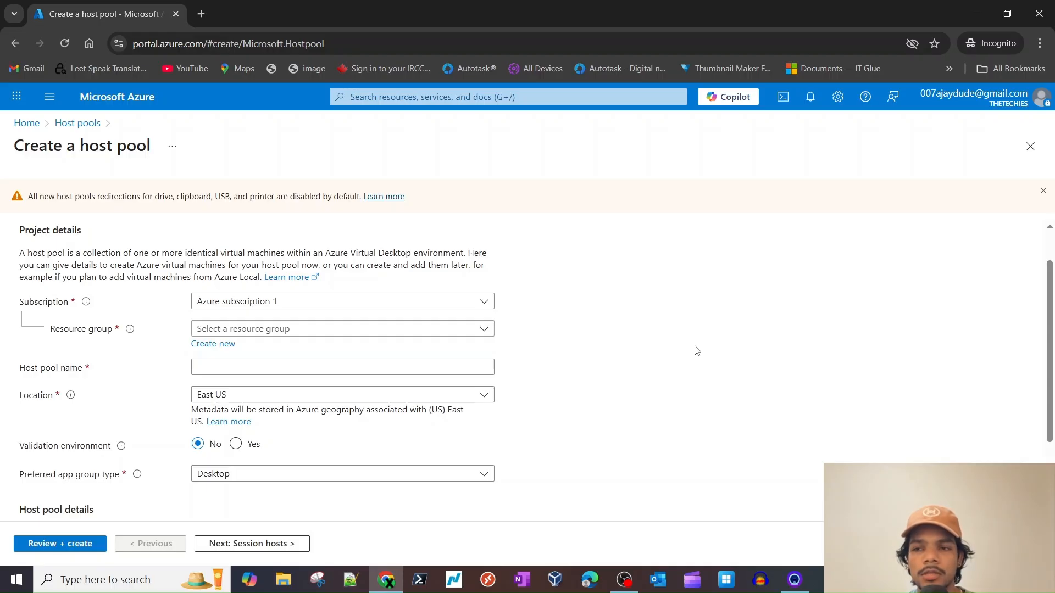
{"action": "left_click", "coordinate": [278, 333]}
{"action": "left_click", "coordinate": [533, 357]}
{"action": "left_click", "coordinate": [278, 330]}
{"action": "left_click", "coordinate": [226, 398]}
{"action": "scroll", "coordinate": [329, 398], "scroll_direction": "down", "scroll_amount": 2}
{"action": "left_click", "coordinate": [228, 276]}
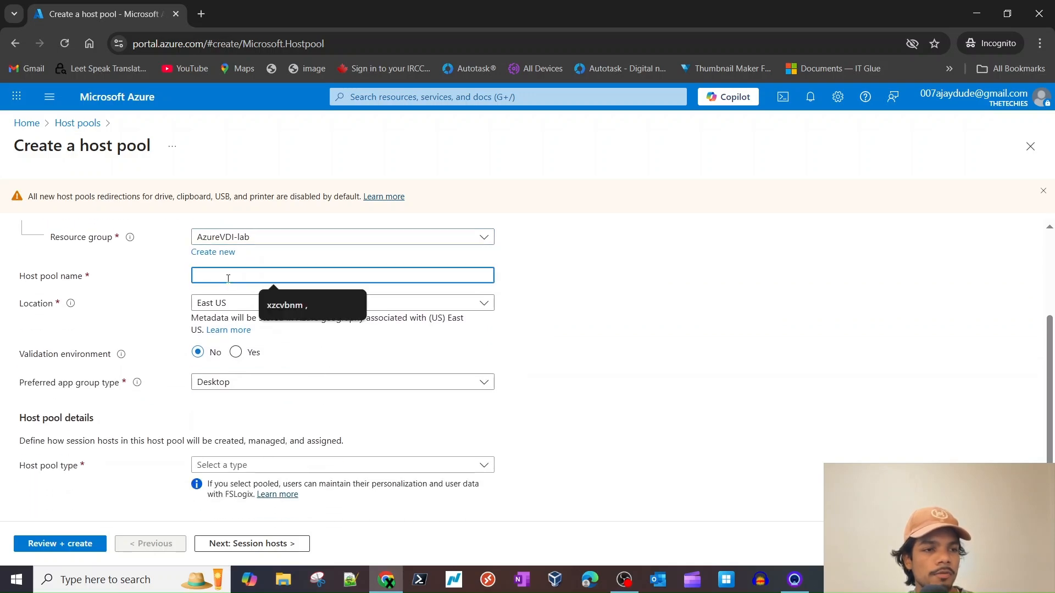
{"action": "type", "text": "AzureVDI-lab"}
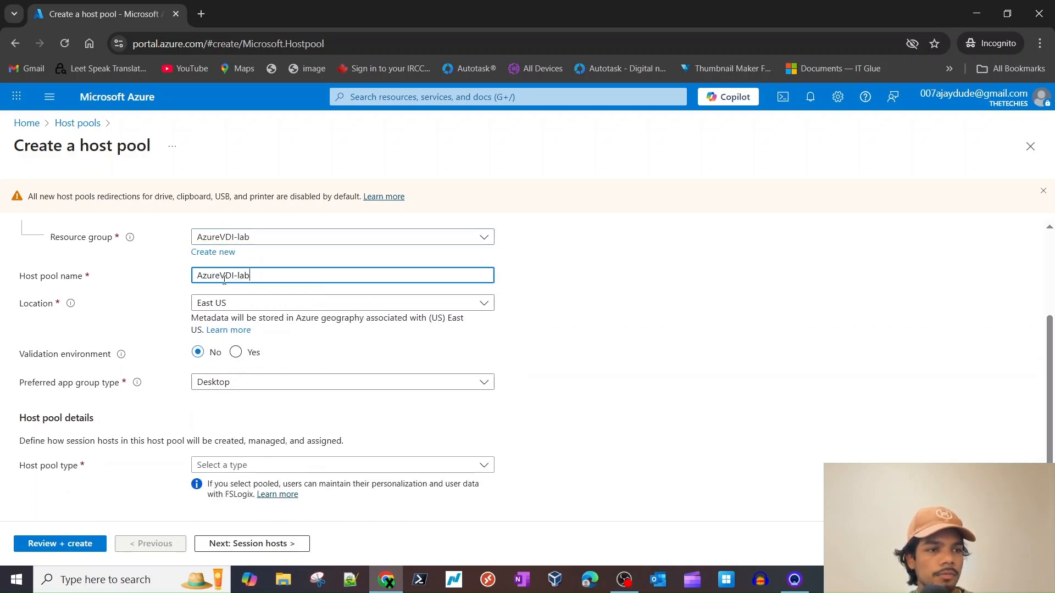
{"action": "type", "text": "-HP"}
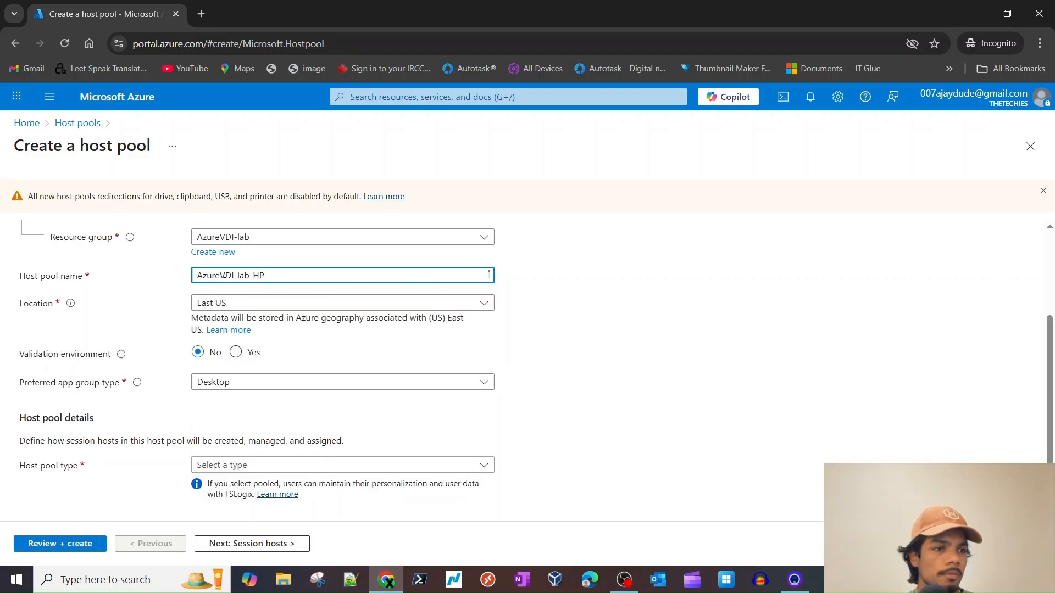
{"action": "left_click", "coordinate": [780, 339]}
{"action": "scroll", "coordinate": [190, 352], "scroll_direction": "down", "scroll_amount": 1}
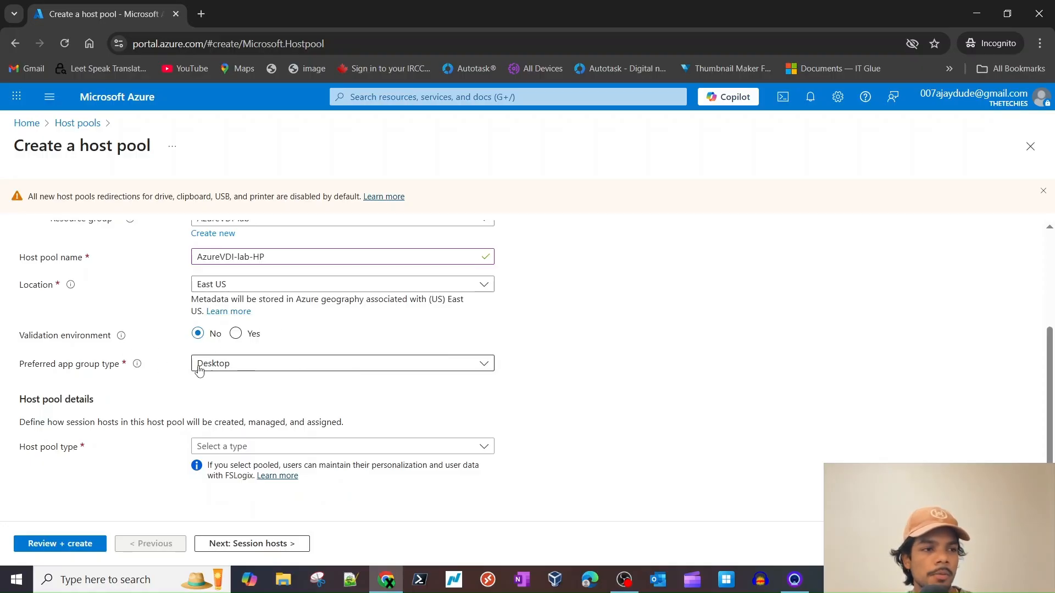
{"action": "left_click", "coordinate": [215, 364]}
{"action": "left_click", "coordinate": [82, 371]}
{"action": "double_click", "coordinate": [84, 370]}
{"action": "triple_click", "coordinate": [83, 371]}
{"action": "left_click", "coordinate": [579, 384]}
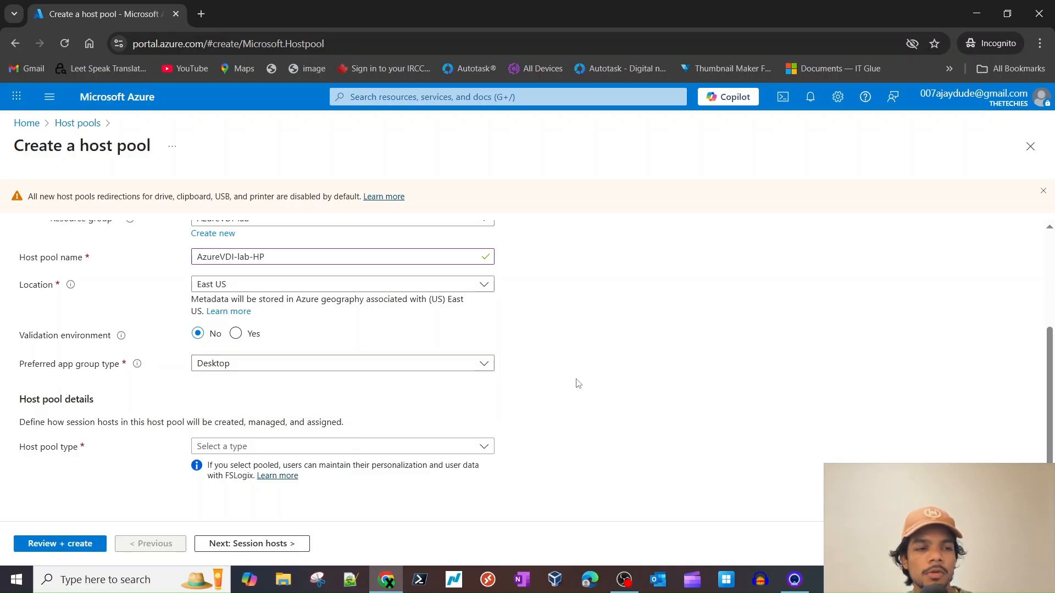
{"action": "left_click", "coordinate": [223, 364]}
{"action": "left_click", "coordinate": [545, 389]}
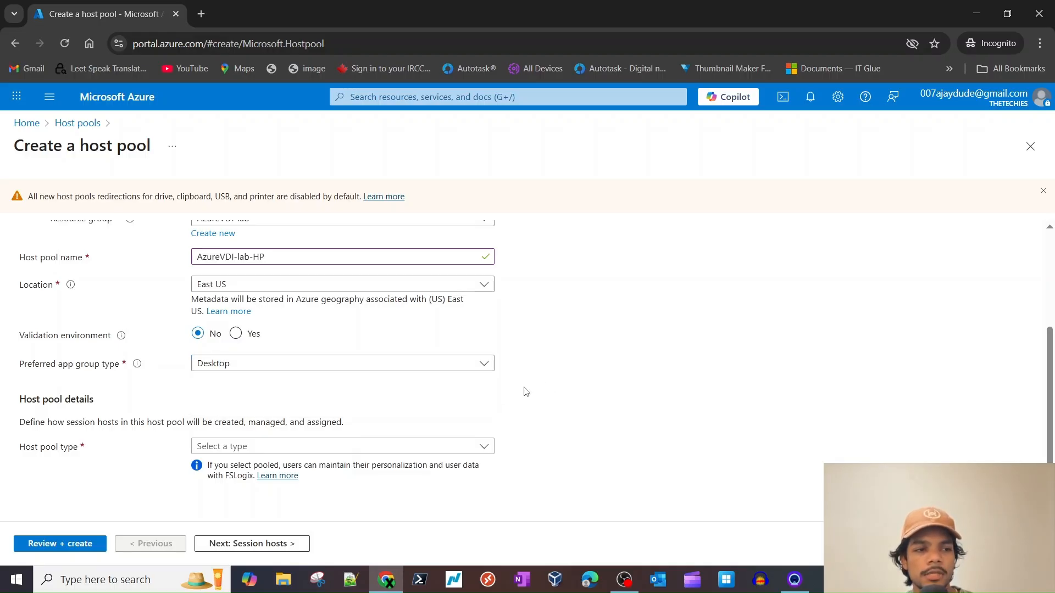
{"action": "left_click", "coordinate": [238, 367]}
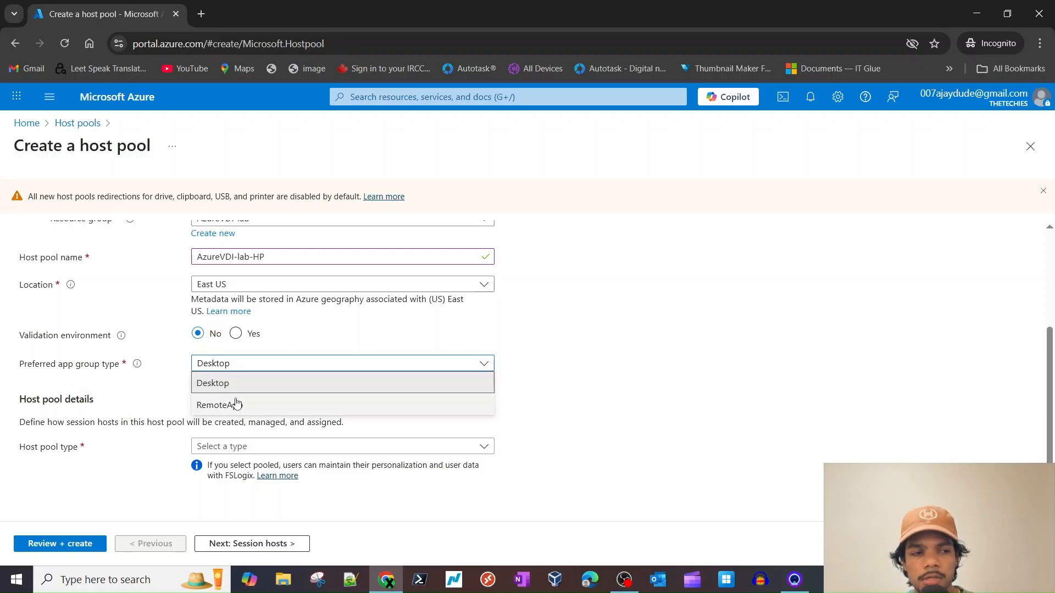
{"action": "left_click", "coordinate": [631, 393]}
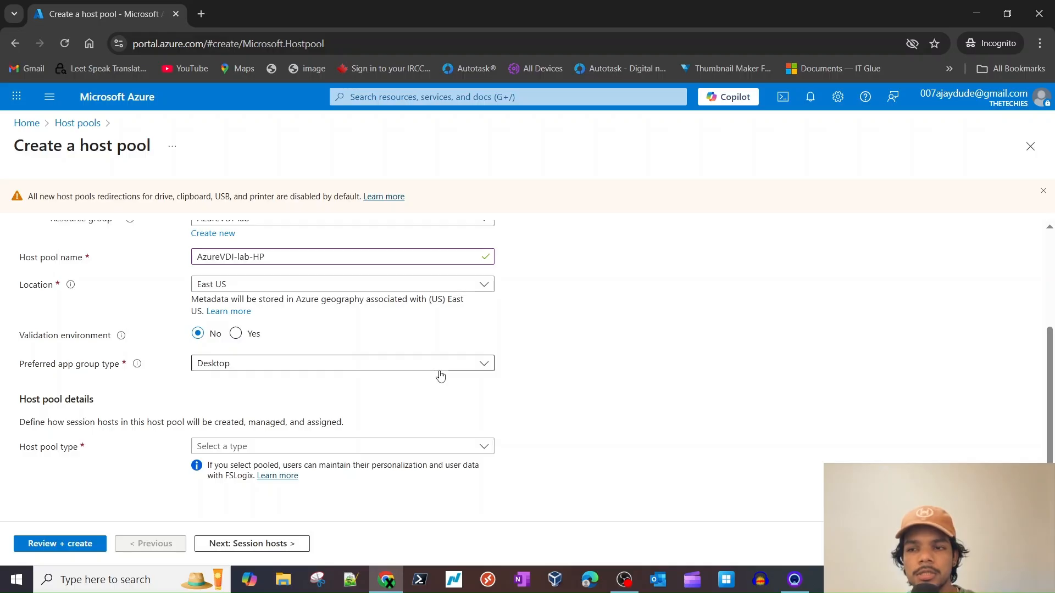
{"action": "left_click", "coordinate": [323, 365]}
{"action": "left_click", "coordinate": [283, 407]}
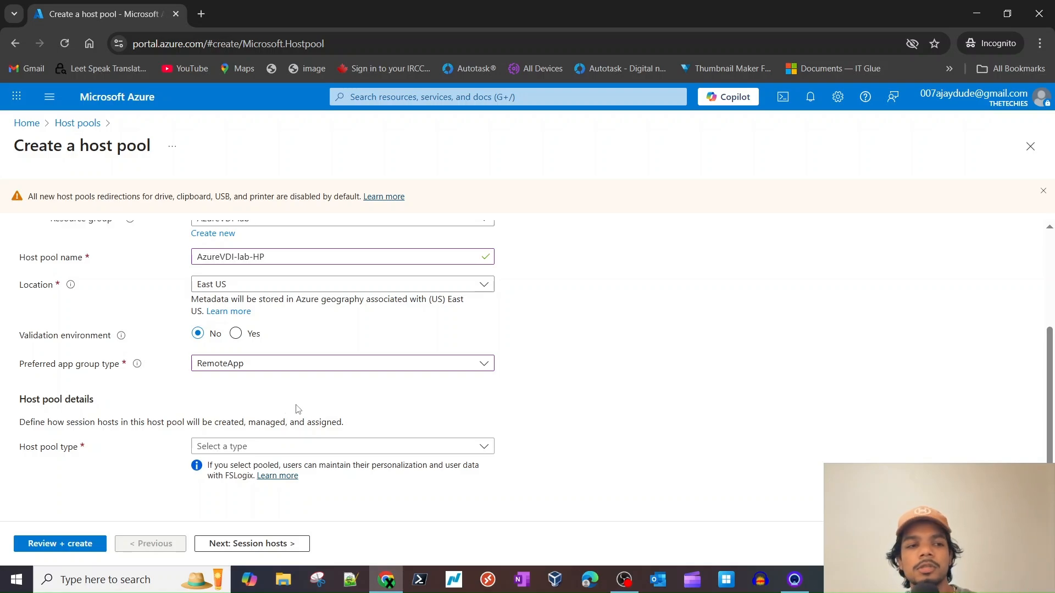
{"action": "left_click", "coordinate": [399, 366]}
{"action": "left_click", "coordinate": [264, 383]}
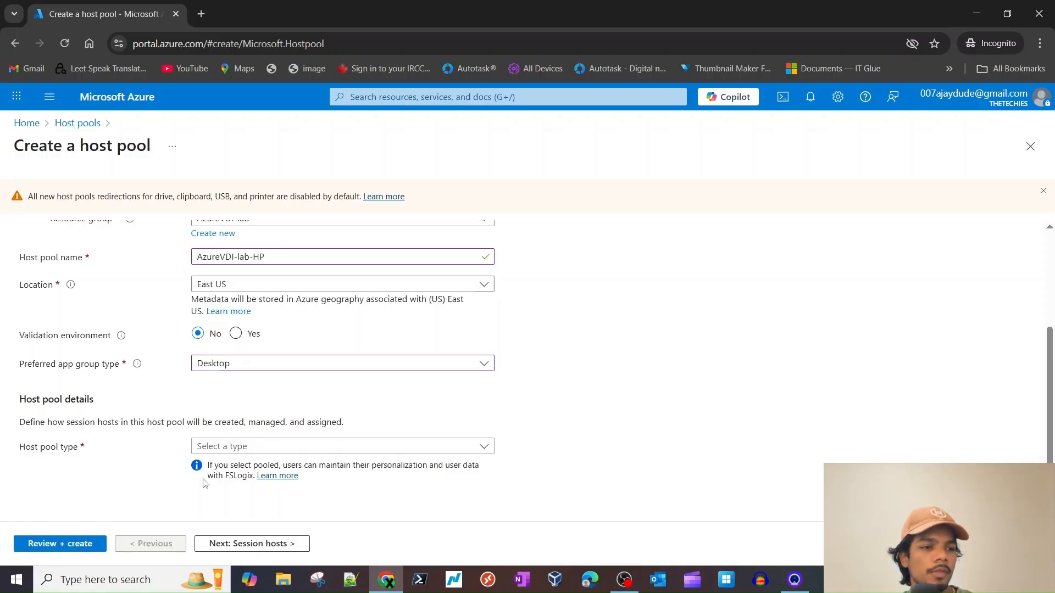
- Set the host pool type to Pooled, briefly trying Personal before switching back
{"action": "left_click", "coordinate": [206, 445]}
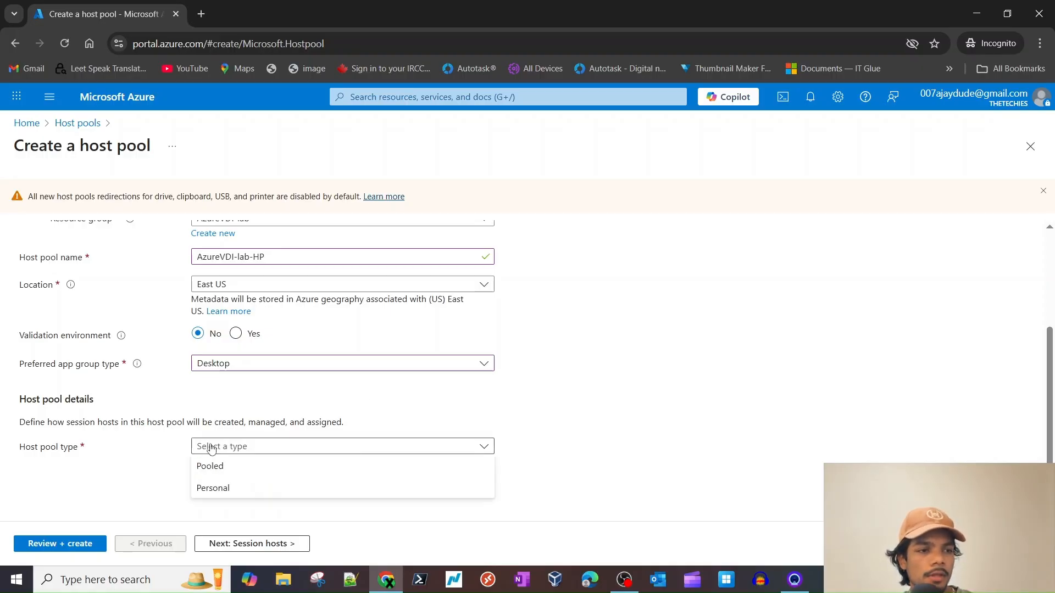
{"action": "triple_click", "coordinate": [51, 445]}
{"action": "left_click", "coordinate": [73, 455]}
{"action": "triple_click", "coordinate": [71, 448]}
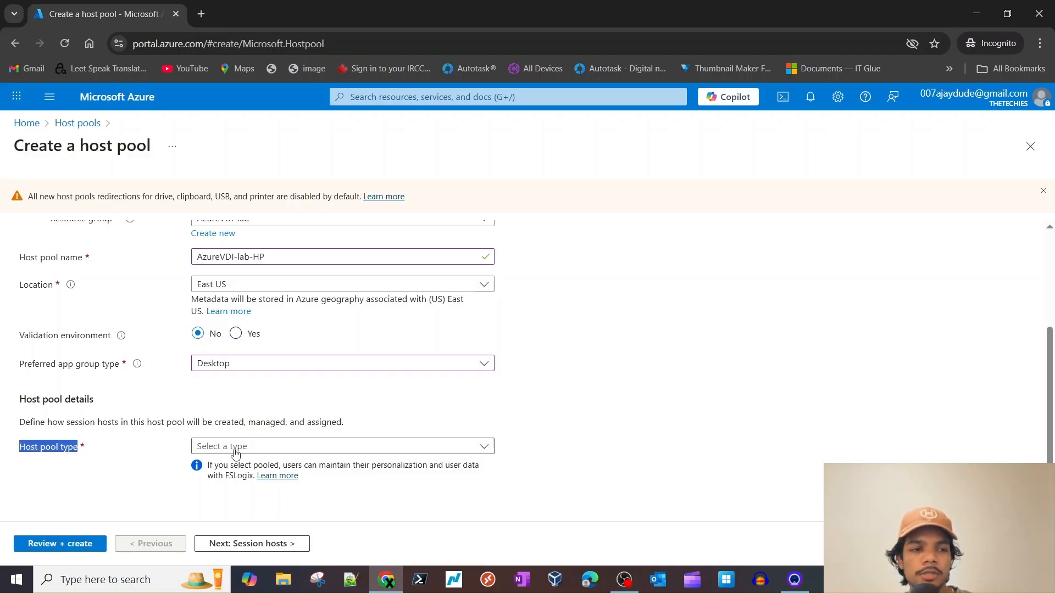
{"action": "left_click", "coordinate": [272, 447]}
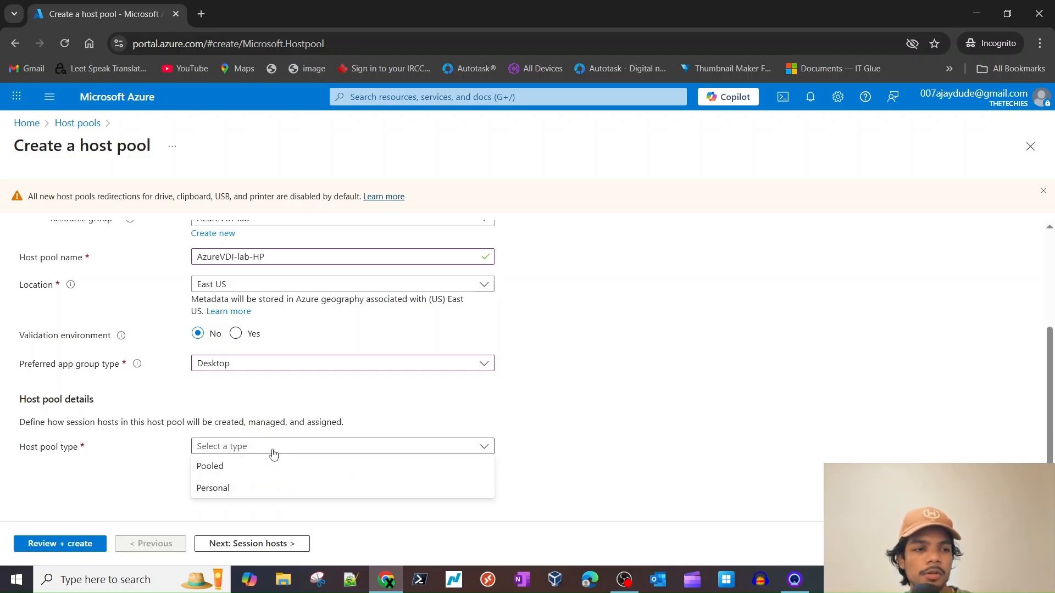
{"action": "left_click", "coordinate": [236, 473]}
{"action": "scroll", "coordinate": [229, 379], "scroll_direction": "down", "scroll_amount": 2}
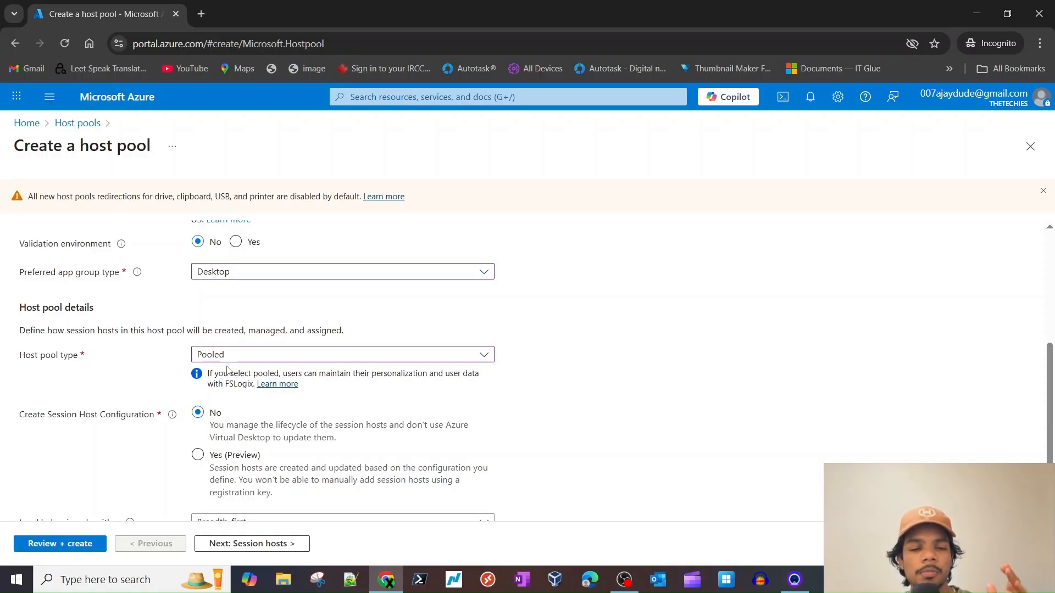
{"action": "scroll", "coordinate": [532, 443], "scroll_direction": "down", "scroll_amount": 1}
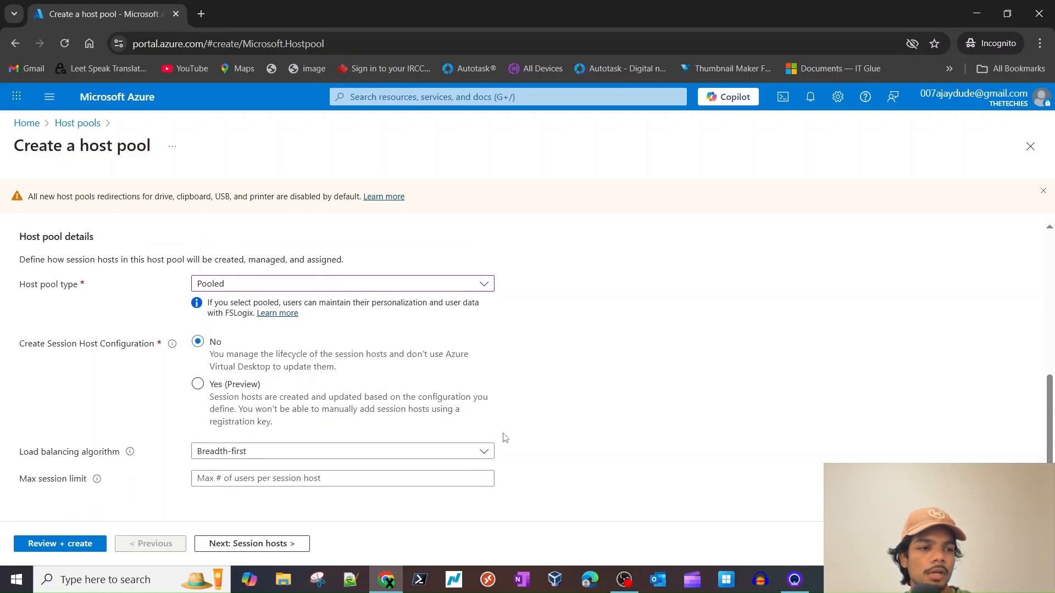
{"action": "left_click", "coordinate": [328, 290]}
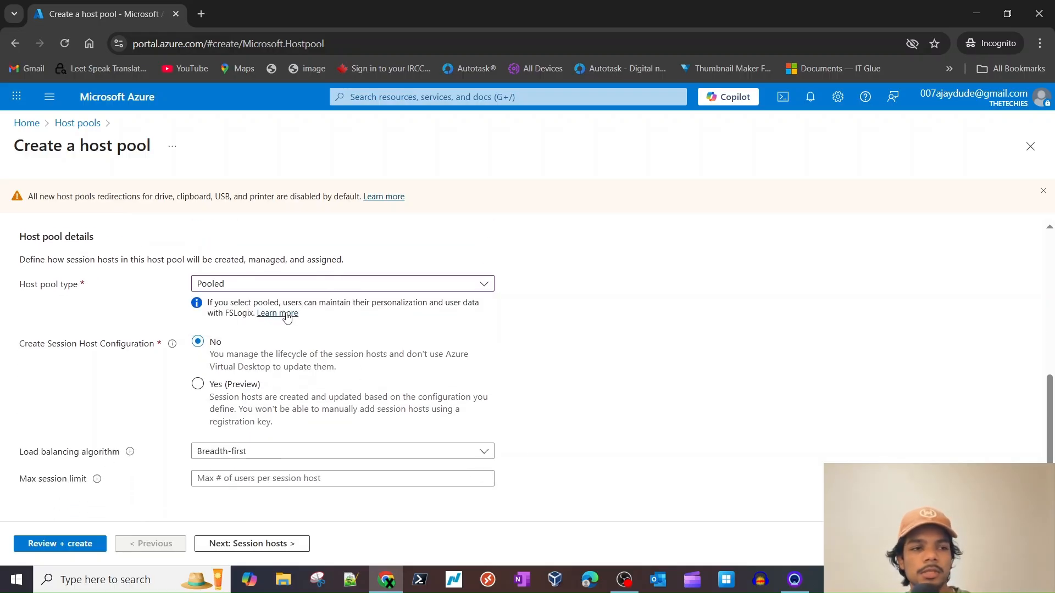
{"action": "left_click", "coordinate": [331, 286]}
{"action": "left_click", "coordinate": [319, 325]}
{"action": "left_click", "coordinate": [297, 393]}
{"action": "left_click", "coordinate": [280, 411]}
- Review the Session Host Configuration and load balancing options shown for the Pooled type
{"action": "scroll", "coordinate": [558, 472], "scroll_direction": "down", "scroll_amount": 2}
{"action": "scroll", "coordinate": [559, 472], "scroll_direction": "down", "scroll_amount": 1}
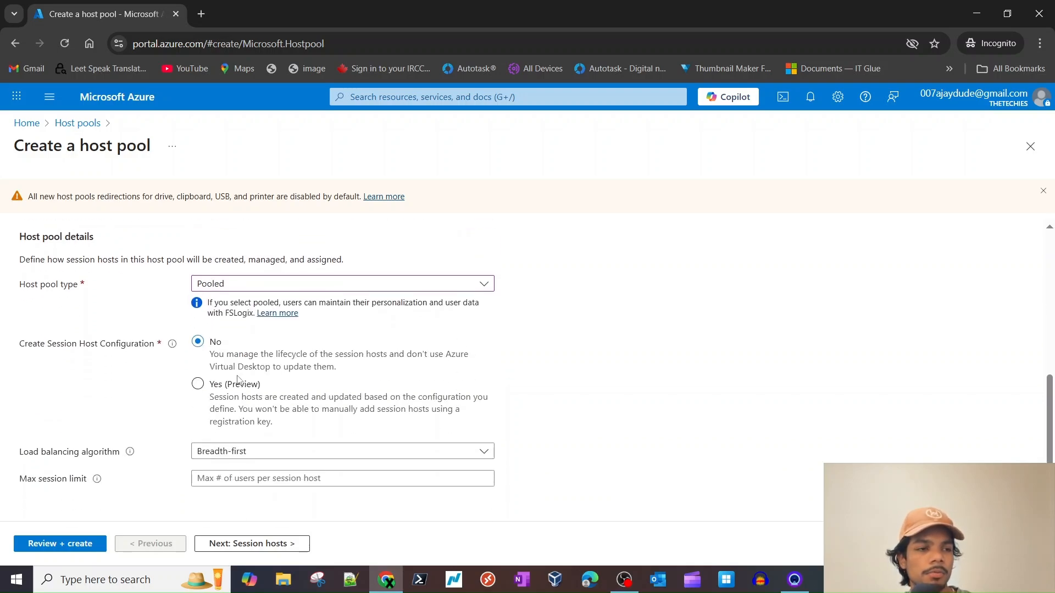
{"action": "triple_click", "coordinate": [110, 357]}
{"action": "left_click", "coordinate": [88, 357]}
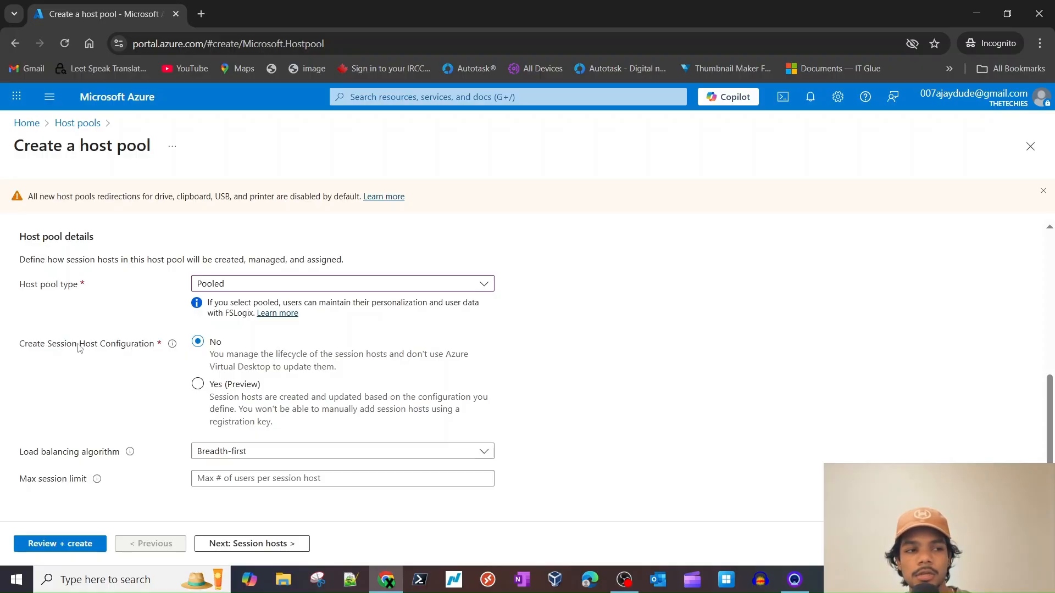
{"action": "scroll", "coordinate": [76, 353], "scroll_direction": "up", "scroll_amount": 6}
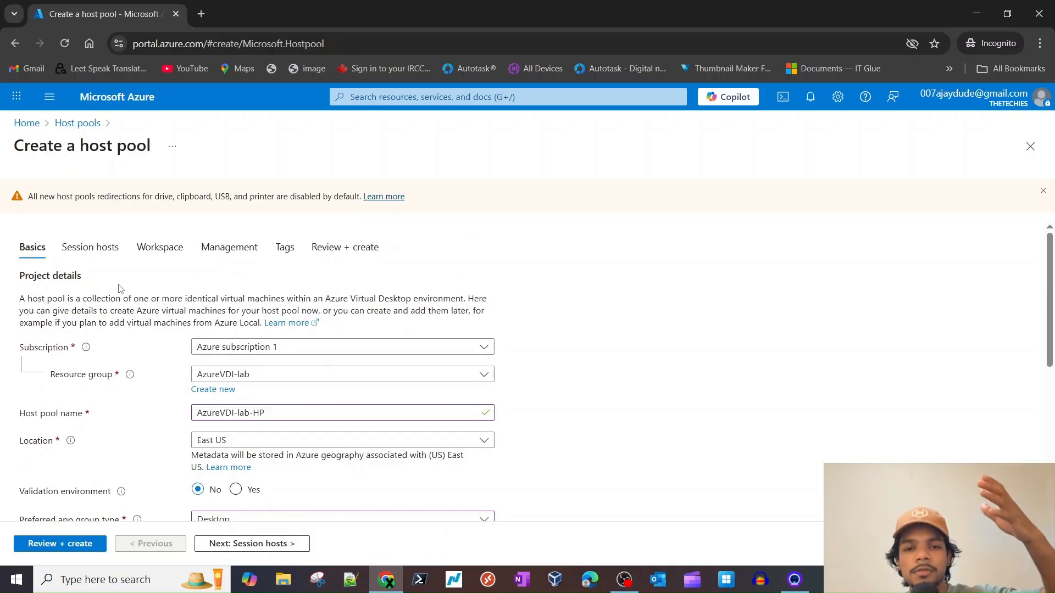
{"action": "scroll", "coordinate": [124, 401], "scroll_direction": "down", "scroll_amount": 2}
{"action": "scroll", "coordinate": [109, 407], "scroll_direction": "down", "scroll_amount": 2}
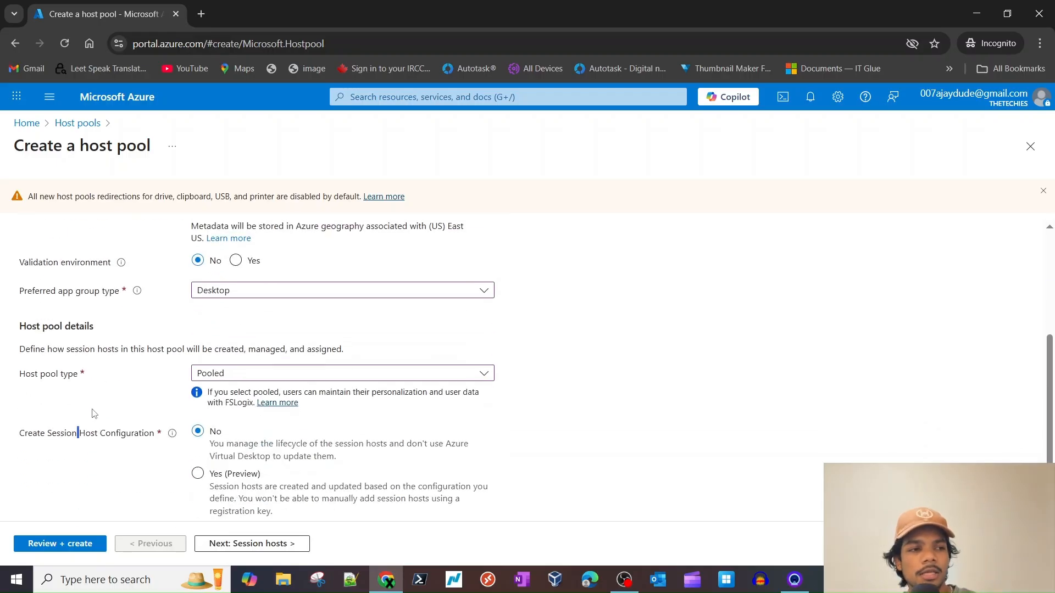
{"action": "double_click", "coordinate": [74, 434]}
{"action": "left_click", "coordinate": [76, 435]}
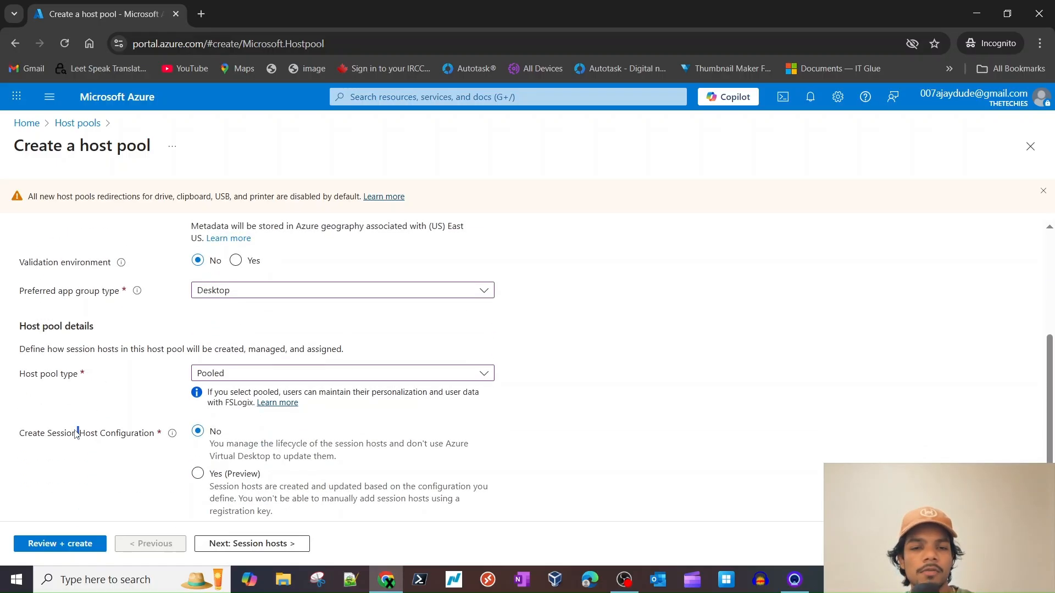
{"action": "scroll", "coordinate": [76, 434], "scroll_direction": "down", "scroll_amount": 1}
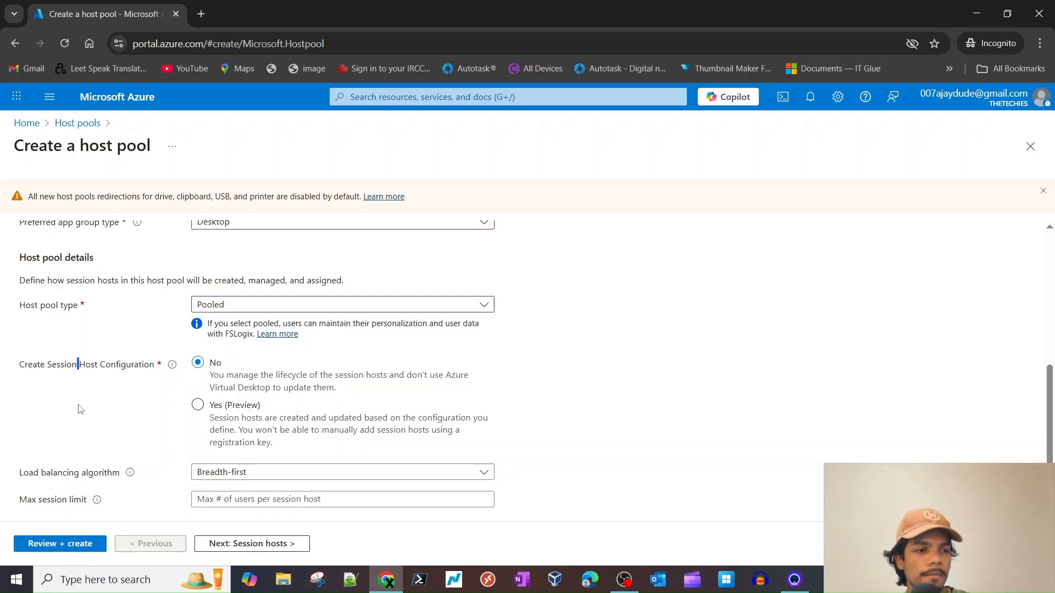
{"action": "scroll", "coordinate": [79, 409], "scroll_direction": "down", "scroll_amount": 1}
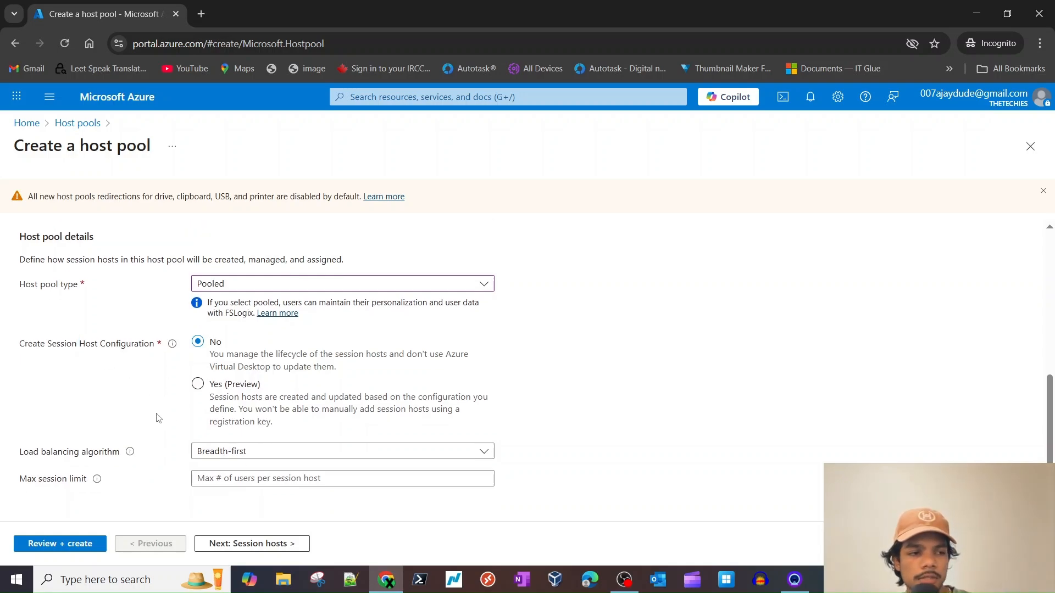
- Check the load balancing algorithm choices and set Max session limit to 5
{"action": "left_click", "coordinate": [217, 451]}
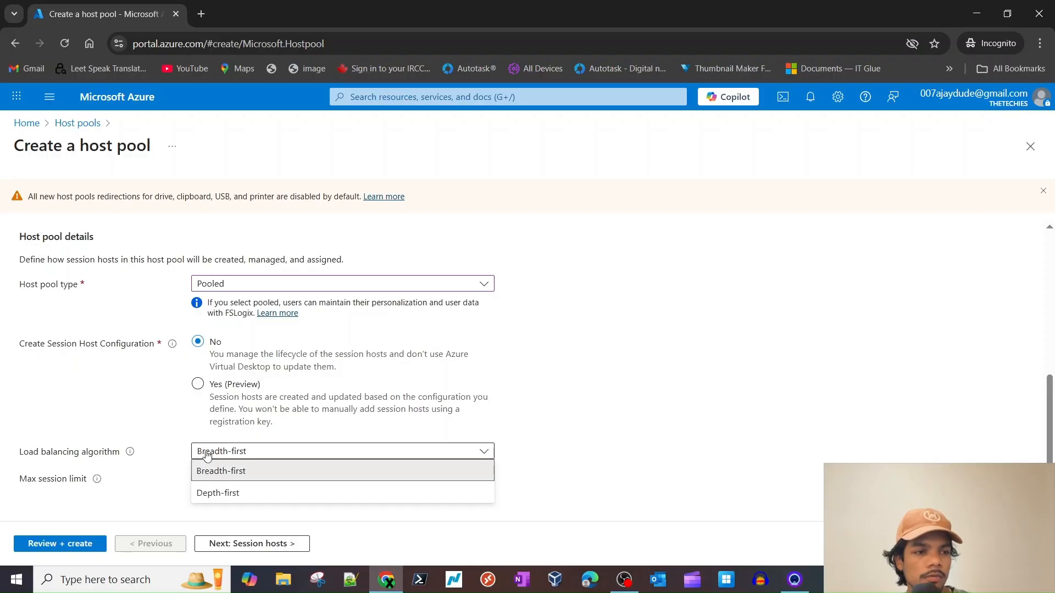
{"action": "left_click", "coordinate": [79, 459]}
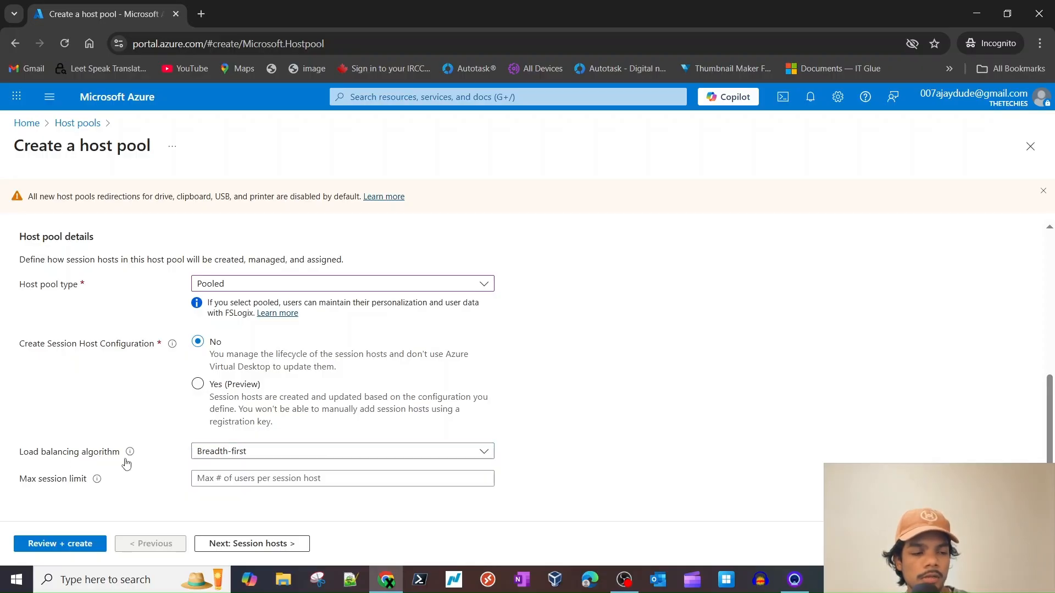
{"action": "left_click", "coordinate": [220, 453]}
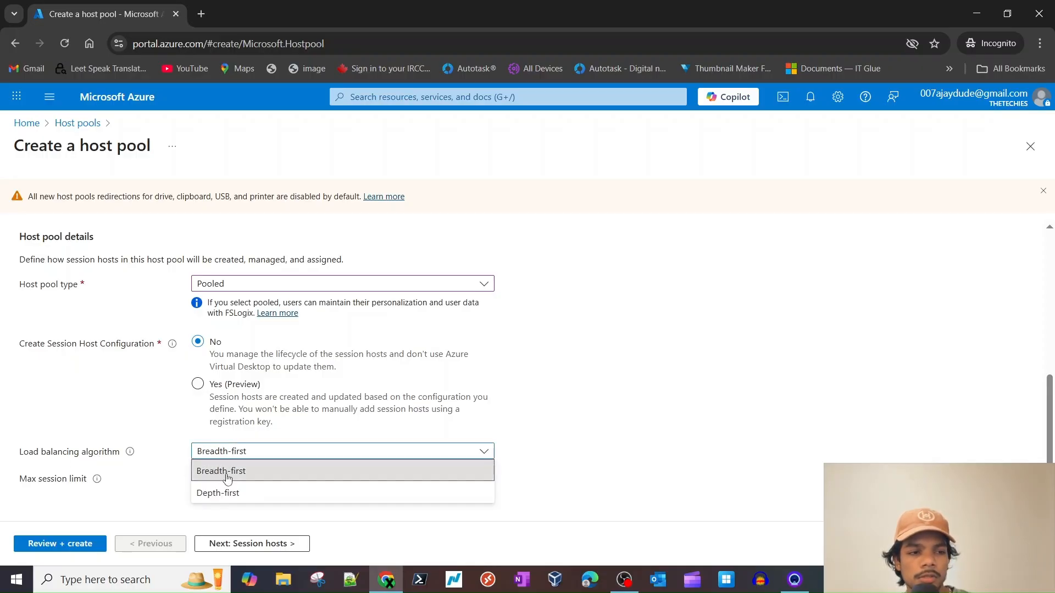
{"action": "left_click", "coordinate": [308, 471]}
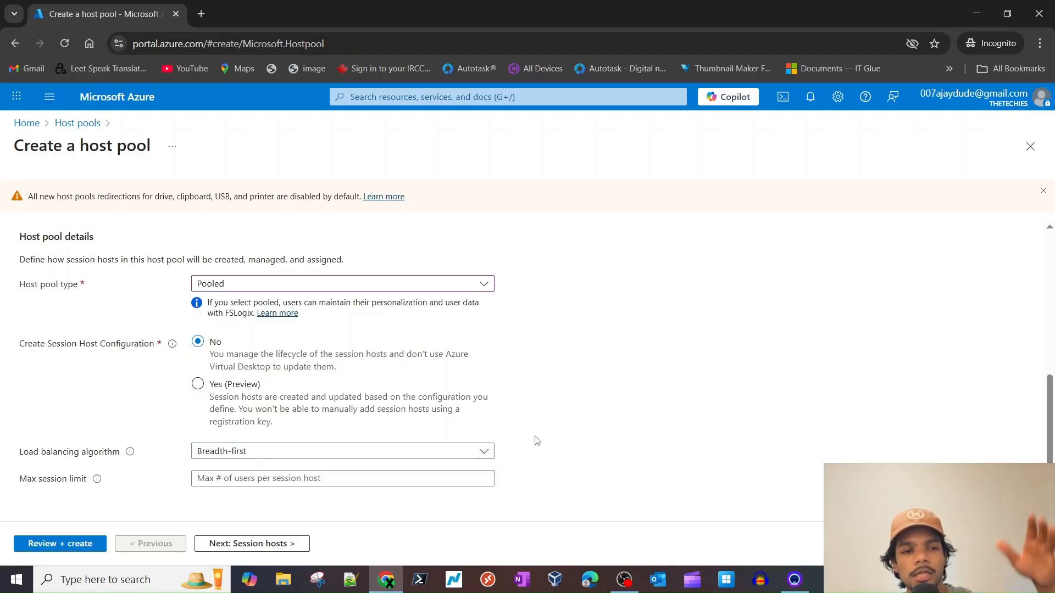
{"action": "left_click", "coordinate": [300, 454]}
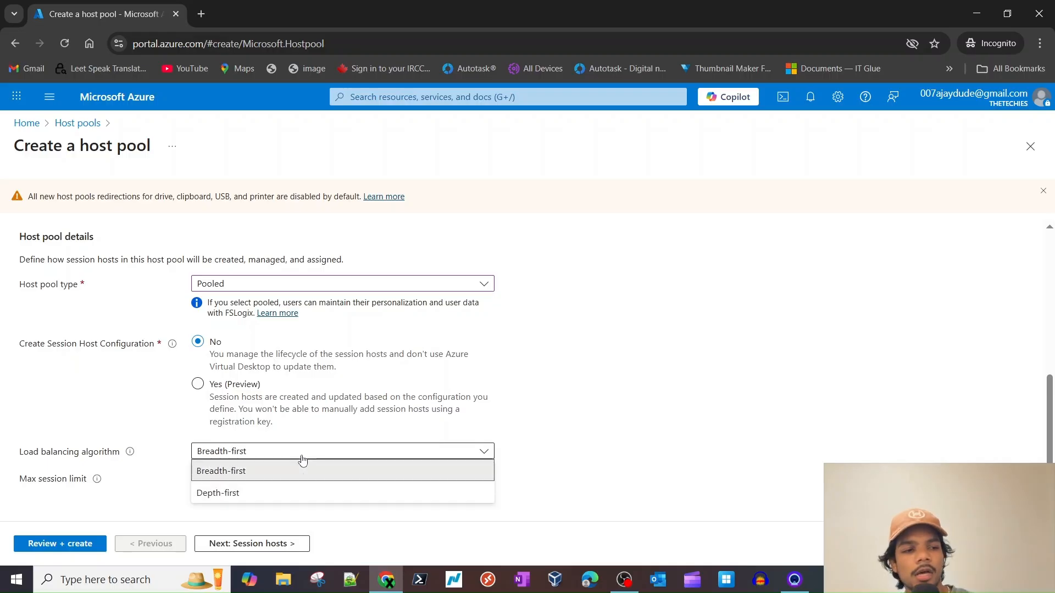
{"action": "left_click", "coordinate": [538, 448]}
{"action": "left_click", "coordinate": [266, 453]}
{"action": "left_click", "coordinate": [243, 490]}
{"action": "left_click", "coordinate": [256, 484]}
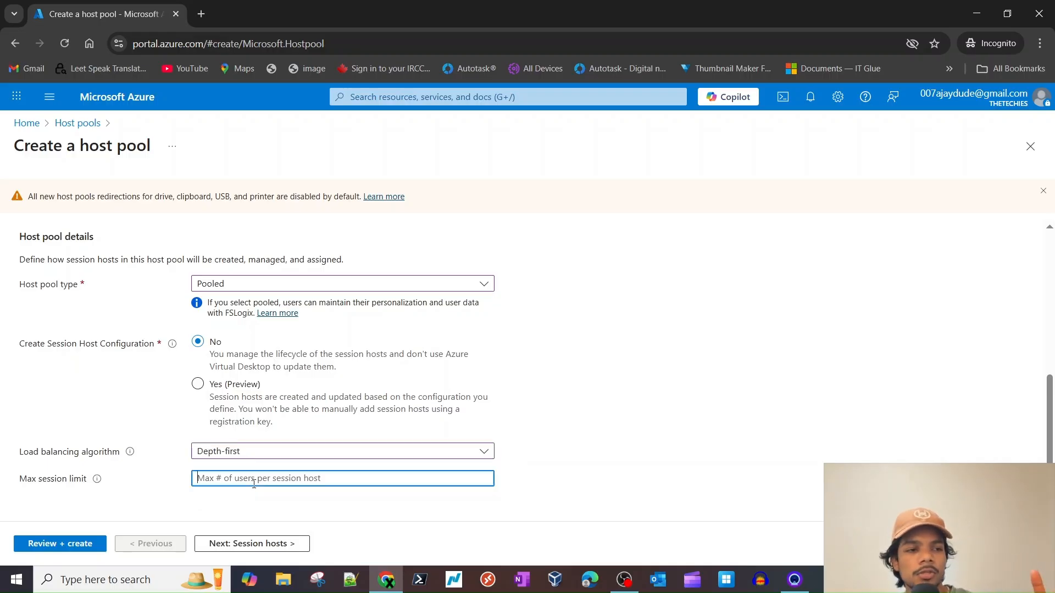
{"action": "type", "text": "5"}
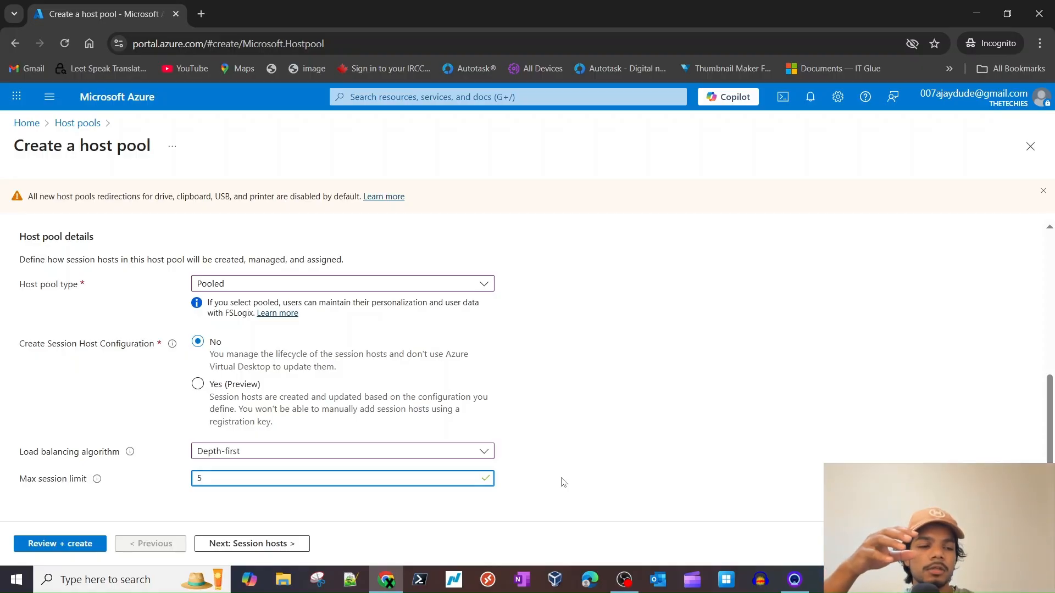
- Restore Breadth-first load balancing and continue to the Session hosts step
{"action": "left_click", "coordinate": [444, 456]}
{"action": "left_click", "coordinate": [442, 456]}
{"action": "left_click", "coordinate": [372, 457]}
{"action": "left_click", "coordinate": [339, 474]}
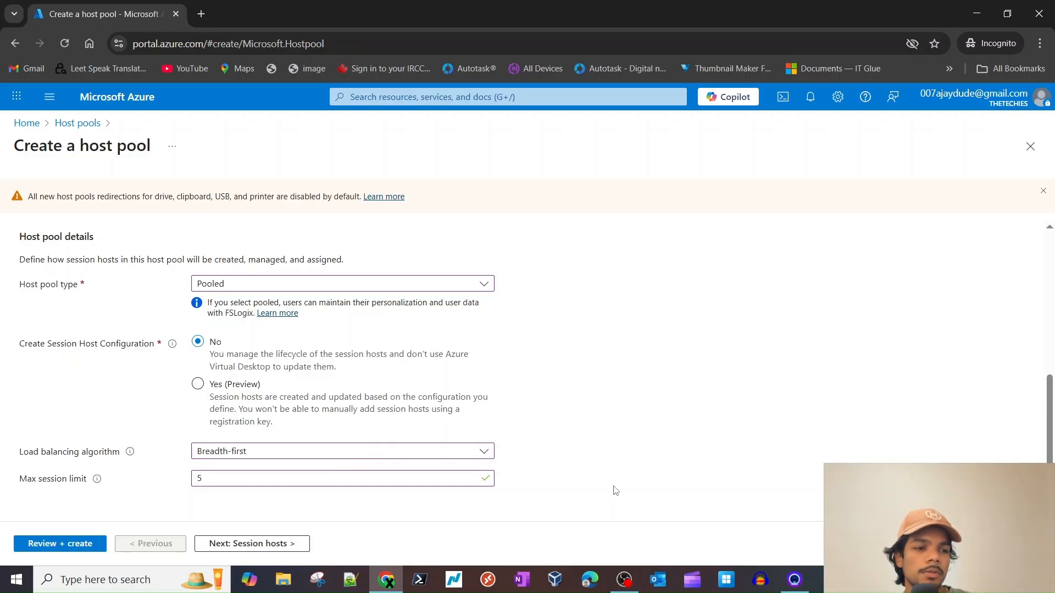
{"action": "left_click", "coordinate": [258, 544]}
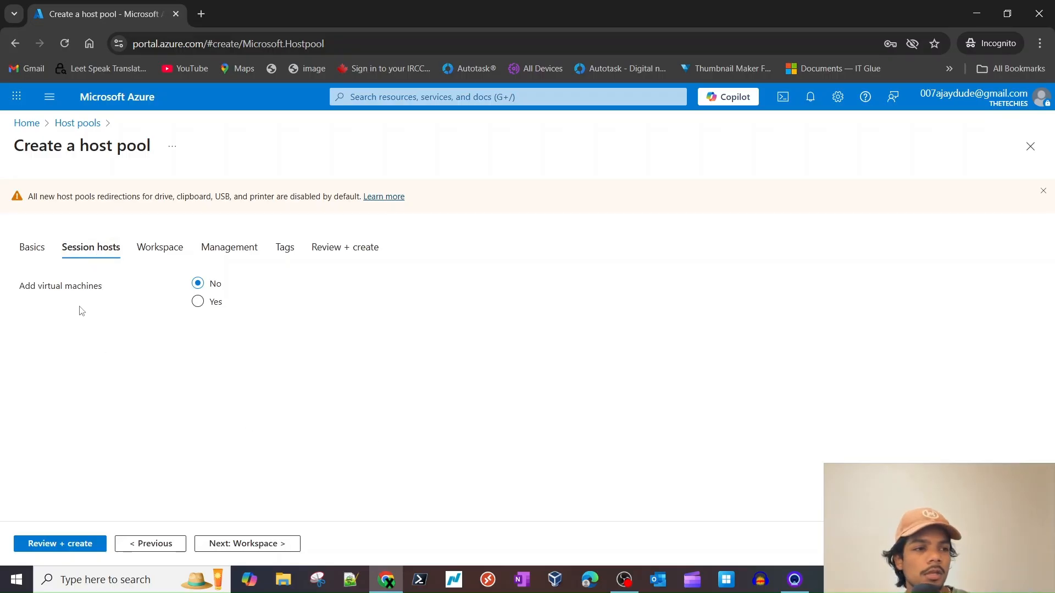
- Set Add virtual machines to Yes for the host pool
{"action": "triple_click", "coordinate": [37, 296]}
{"action": "left_click", "coordinate": [193, 364]}
{"action": "left_click", "coordinate": [199, 304]}
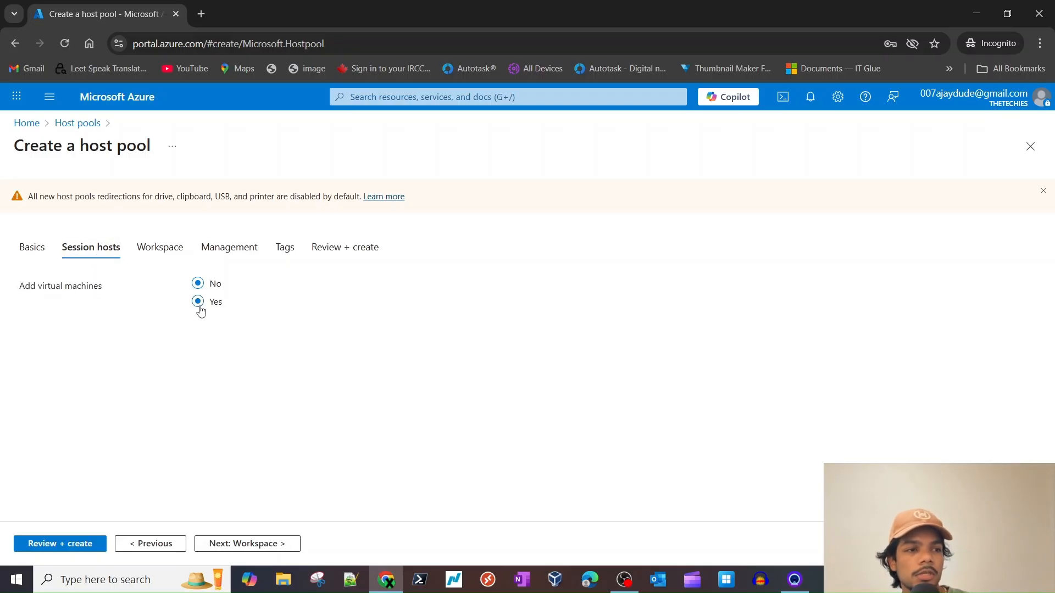
{"action": "scroll", "coordinate": [257, 461], "scroll_direction": "down", "scroll_amount": 2}
{"action": "scroll", "coordinate": [236, 352], "scroll_direction": "up", "scroll_amount": 1}
- Enter the session host name prefix and trim it until AzureVDISH1 validates
{"action": "left_click", "coordinate": [233, 345]}
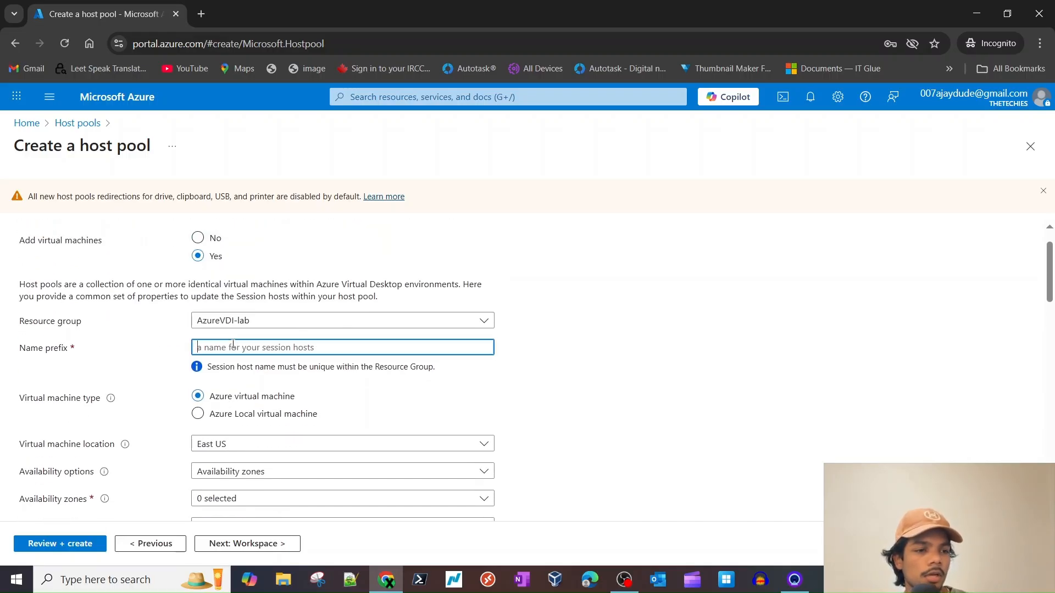
{"action": "type", "text": "AzureVDI-lab"}
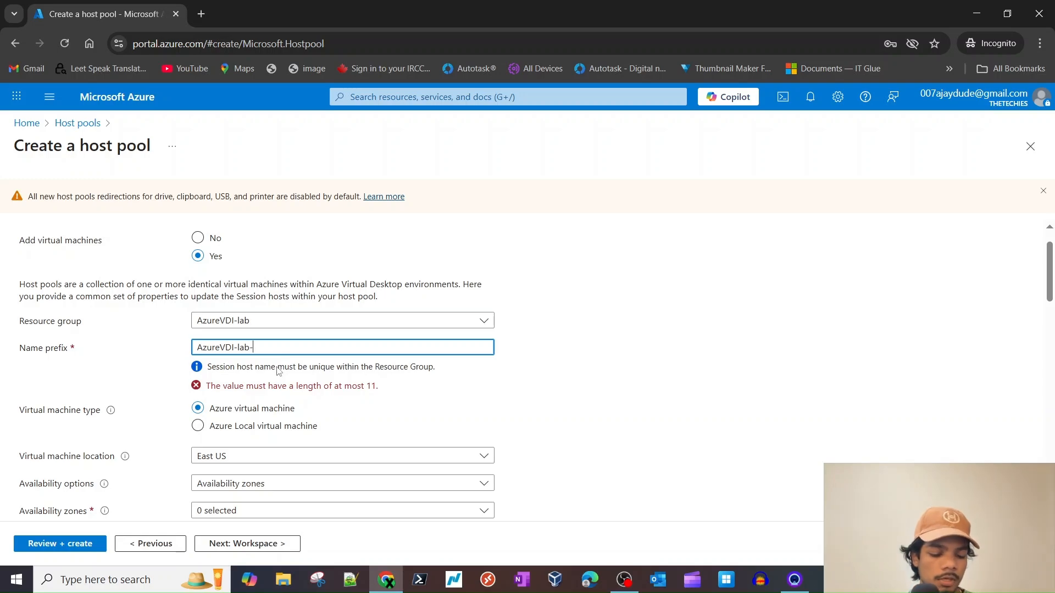
{"action": "type", "text": "-H"}
{"action": "key", "text": "BackSpace"}
{"action": "type", "text": "SH1"}
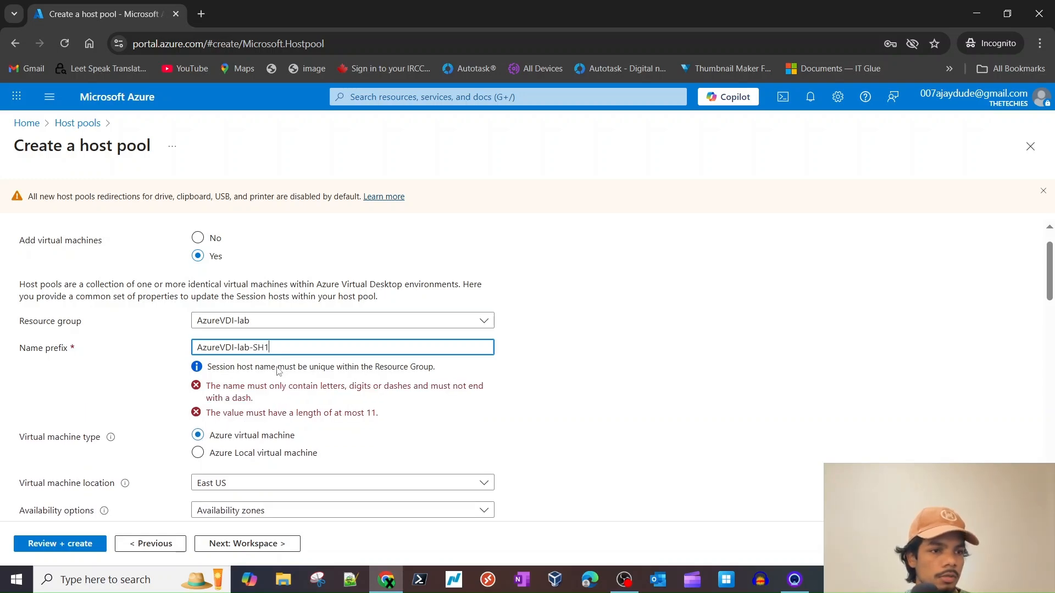
{"action": "scroll", "coordinate": [362, 397], "scroll_direction": "up", "scroll_amount": 1}
{"action": "left_click", "coordinate": [646, 422]}
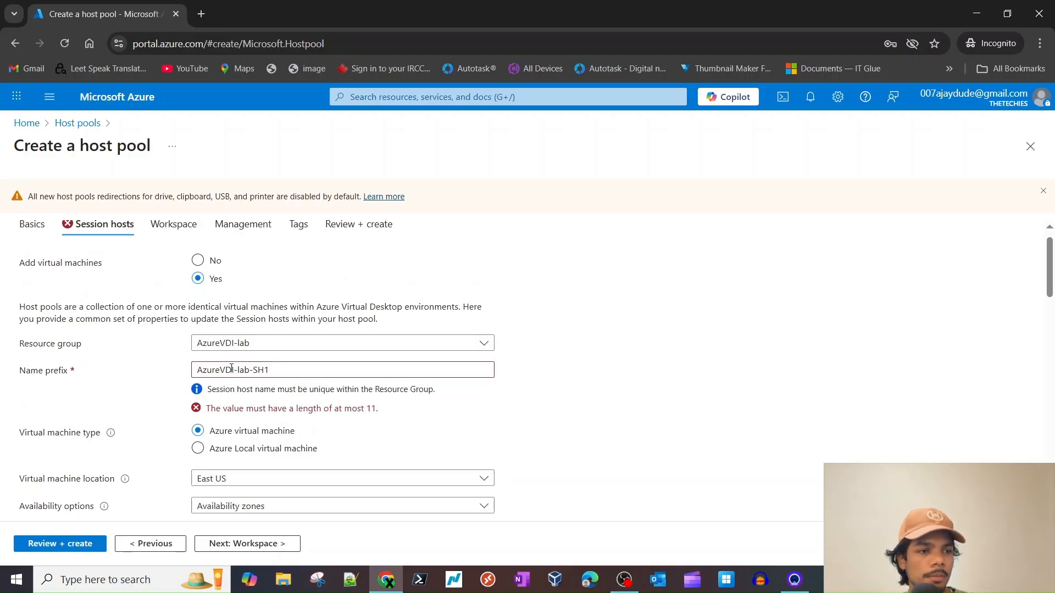
{"action": "left_click", "coordinate": [250, 370]}
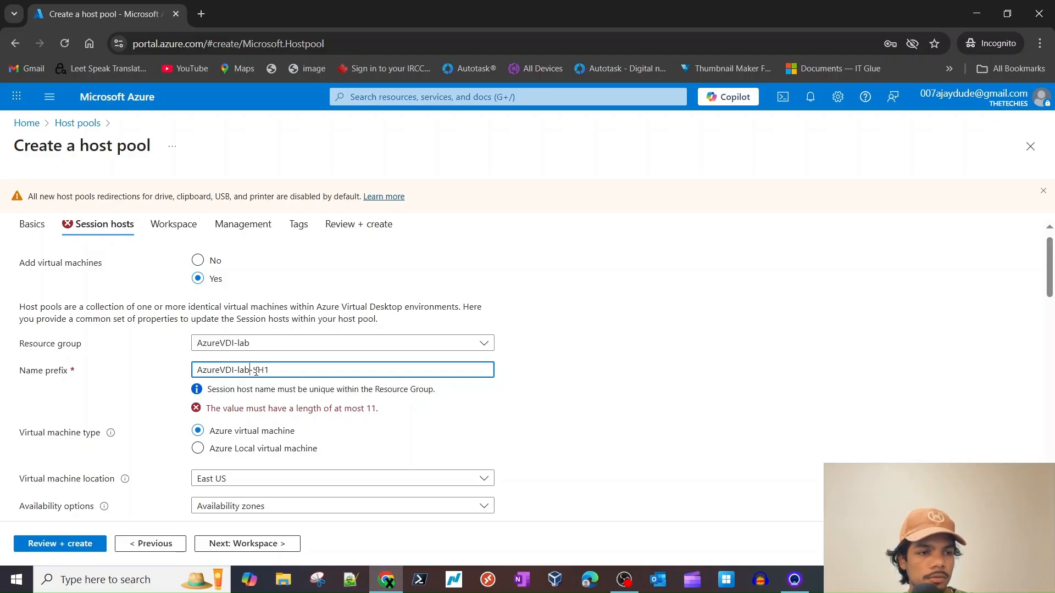
{"action": "key", "text": "BackSpace"}
{"action": "key", "text": "BackSpace"}
{"action": "key", "text": "BackSpace"}
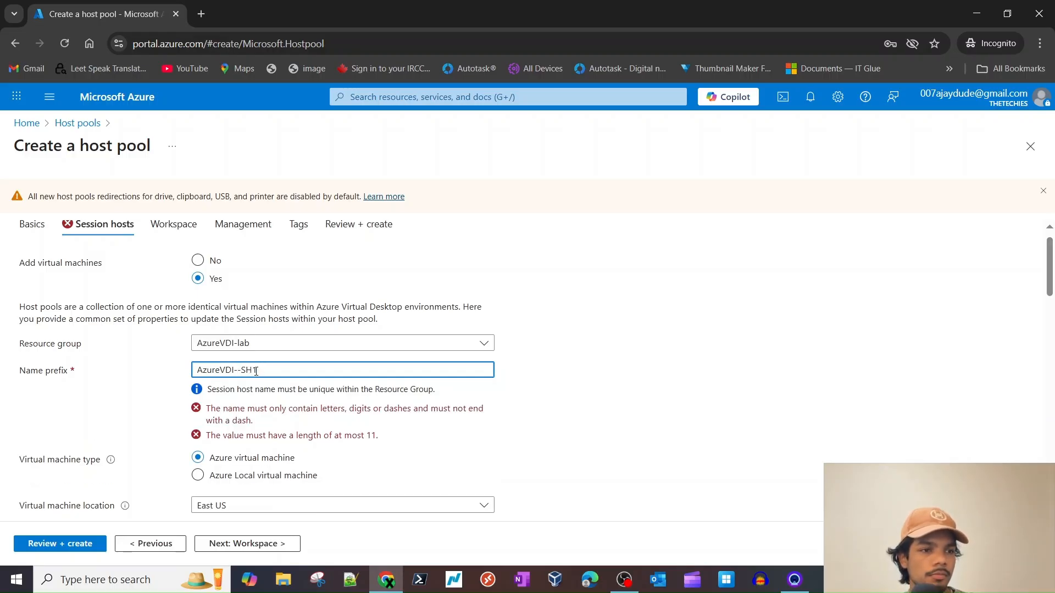
{"action": "left_click", "coordinate": [554, 411]}
{"action": "left_click", "coordinate": [271, 365]}
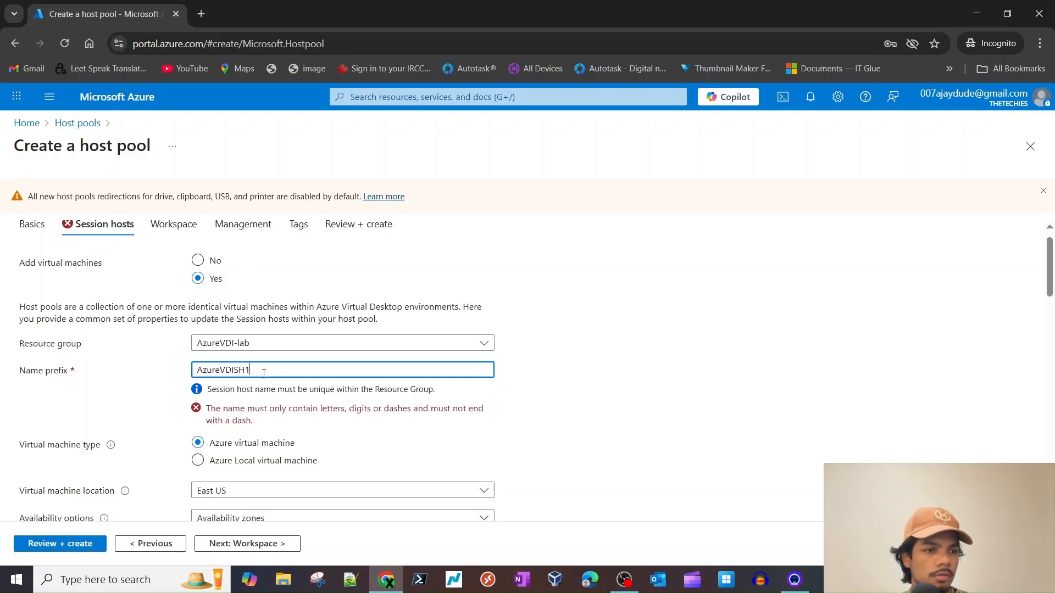
{"action": "left_click", "coordinate": [667, 441]}
{"action": "scroll", "coordinate": [377, 397], "scroll_direction": "down", "scroll_amount": 2}
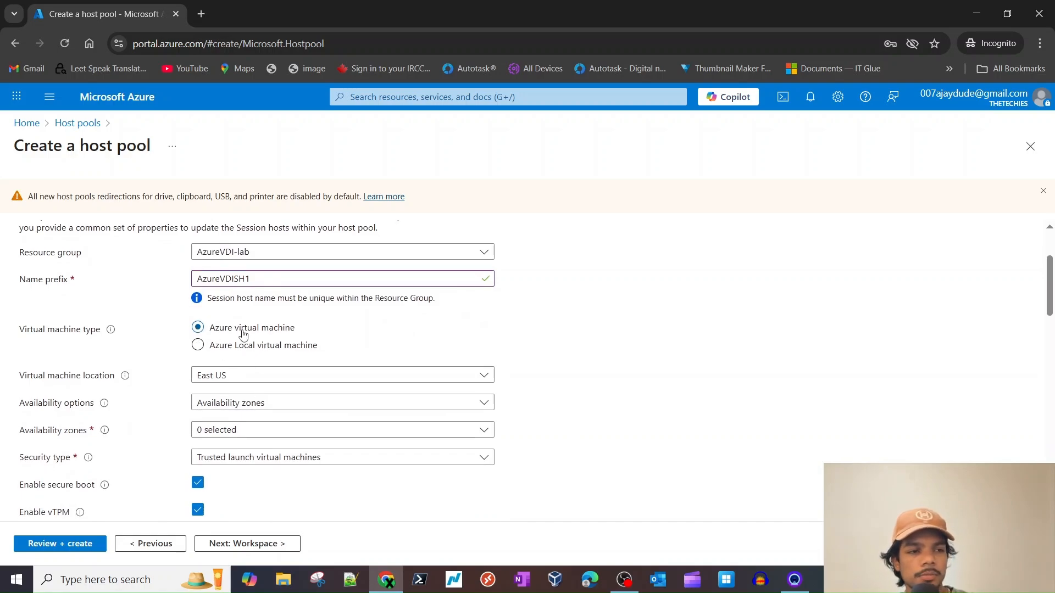
{"action": "scroll", "coordinate": [260, 378], "scroll_direction": "down", "scroll_amount": 1}
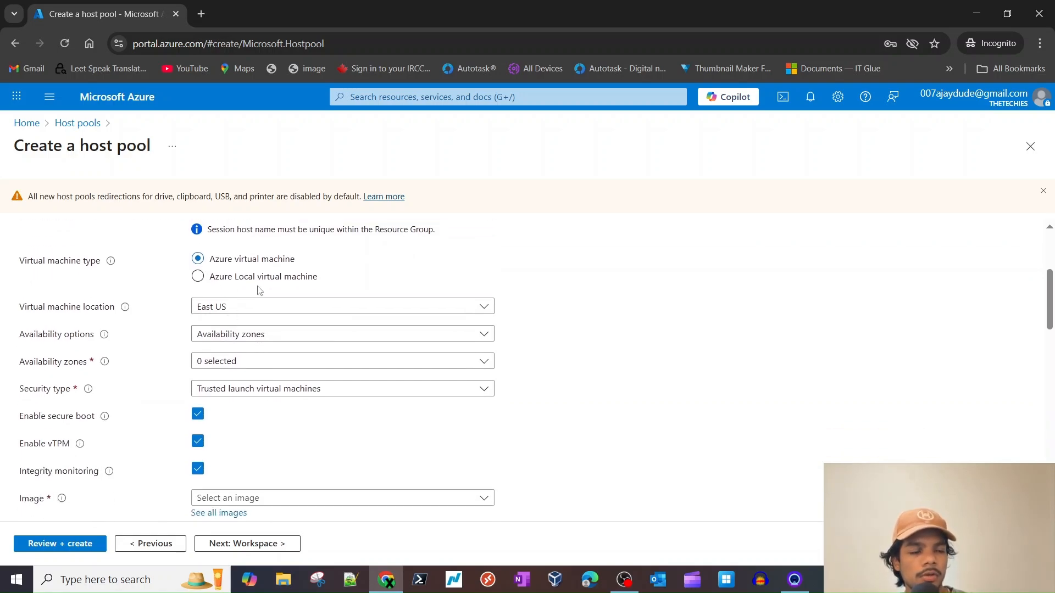
{"action": "scroll", "coordinate": [300, 336], "scroll_direction": "down", "scroll_amount": 1}
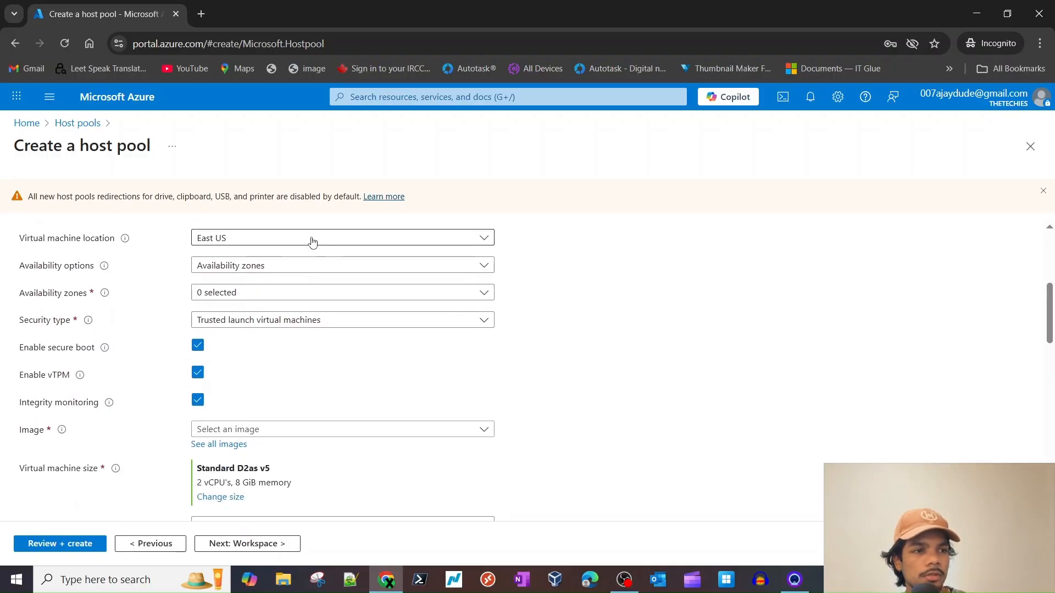
- Set Availability options to 'No infrastructure redundancy required'
{"action": "scroll", "coordinate": [250, 296], "scroll_direction": "up", "scroll_amount": 1}
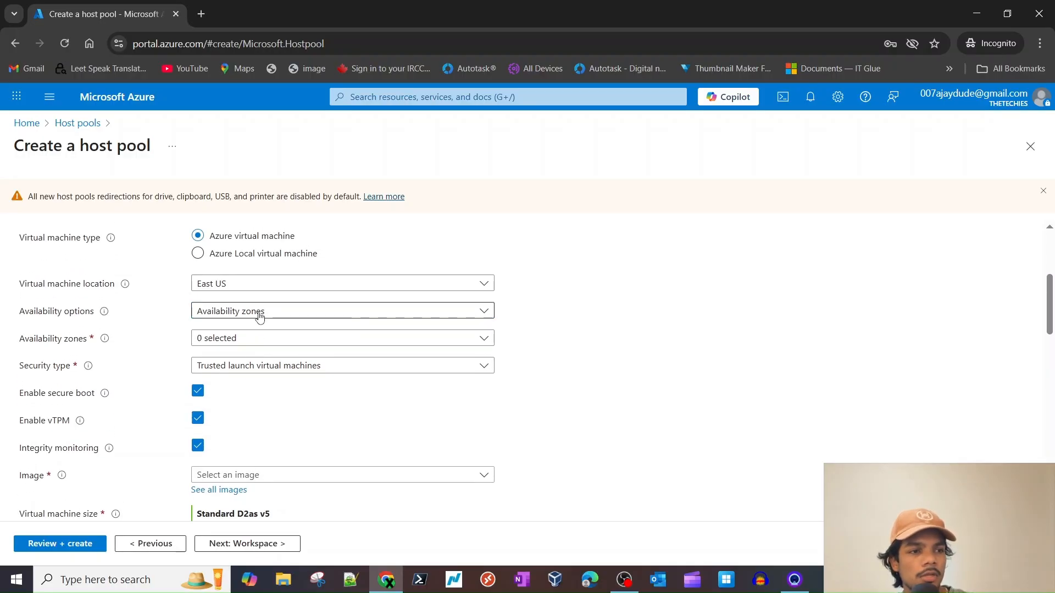
{"action": "left_click", "coordinate": [260, 312]}
{"action": "left_click", "coordinate": [246, 332]}
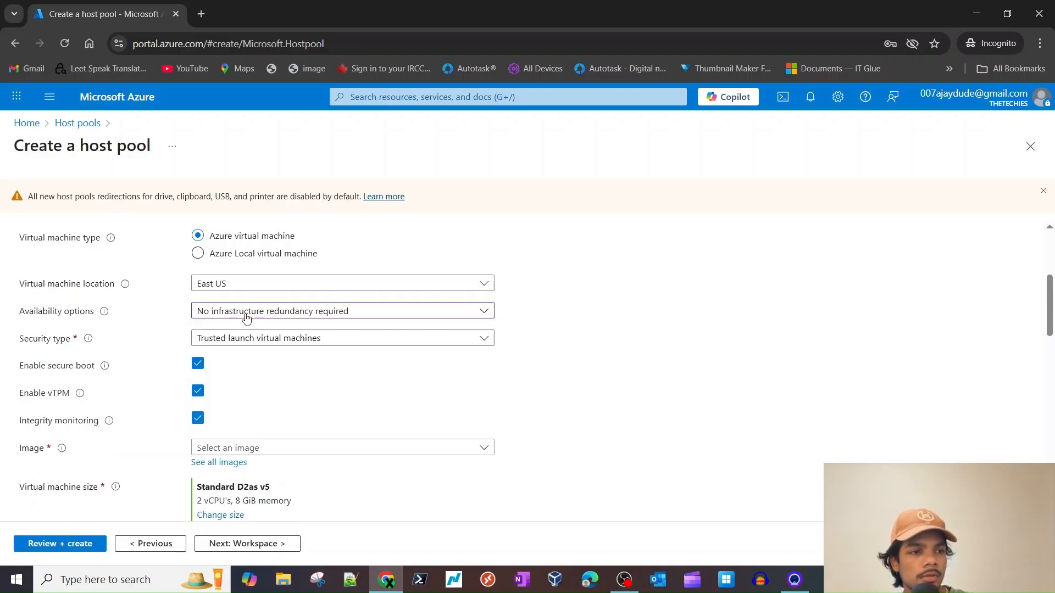
{"action": "left_click", "coordinate": [245, 314]}
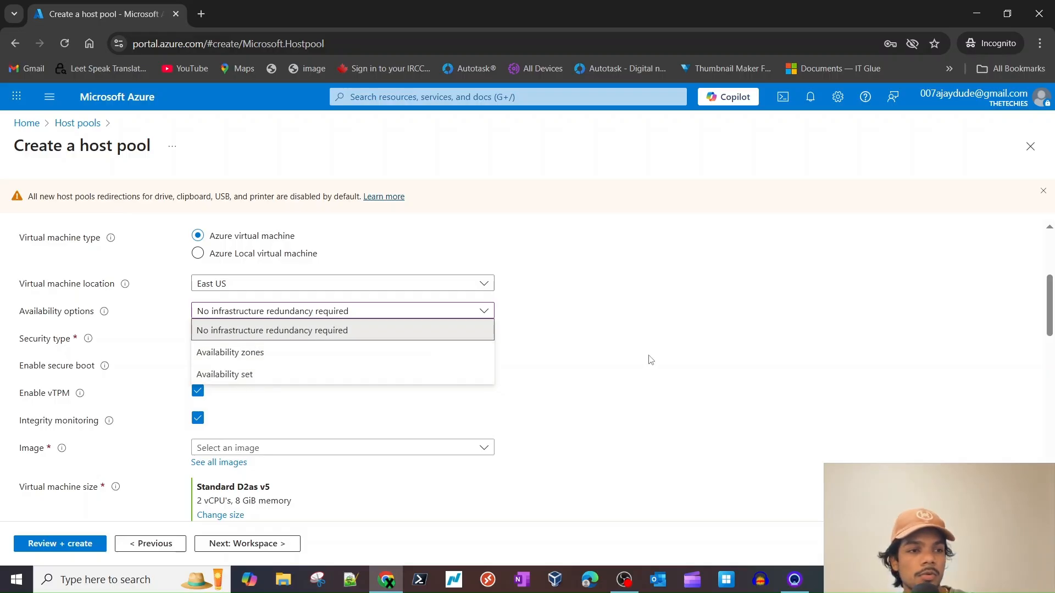
{"action": "left_click", "coordinate": [334, 331]}
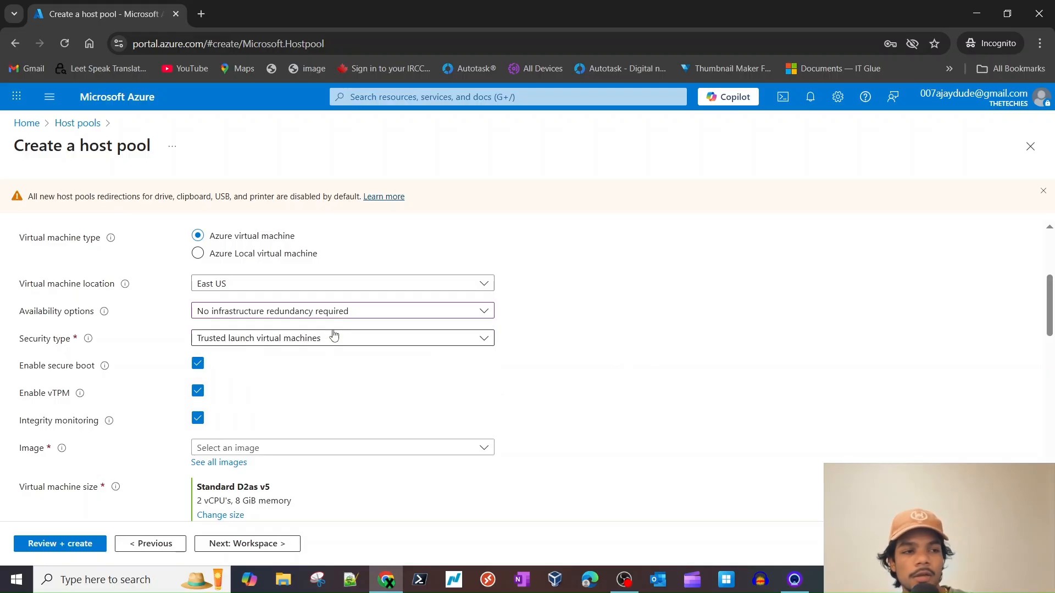
{"action": "scroll", "coordinate": [333, 336], "scroll_direction": "down", "scroll_amount": 2}
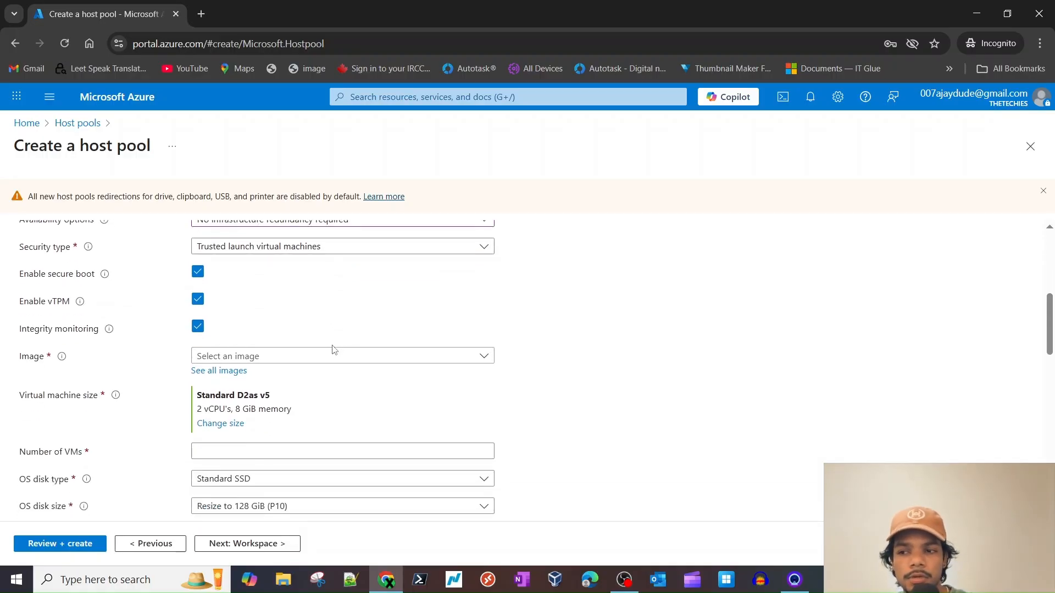
{"action": "scroll", "coordinate": [372, 357], "scroll_direction": "up", "scroll_amount": 2}
- Try Standard security type, then restore Trusted launch virtual machines
{"action": "left_click", "coordinate": [294, 338]}
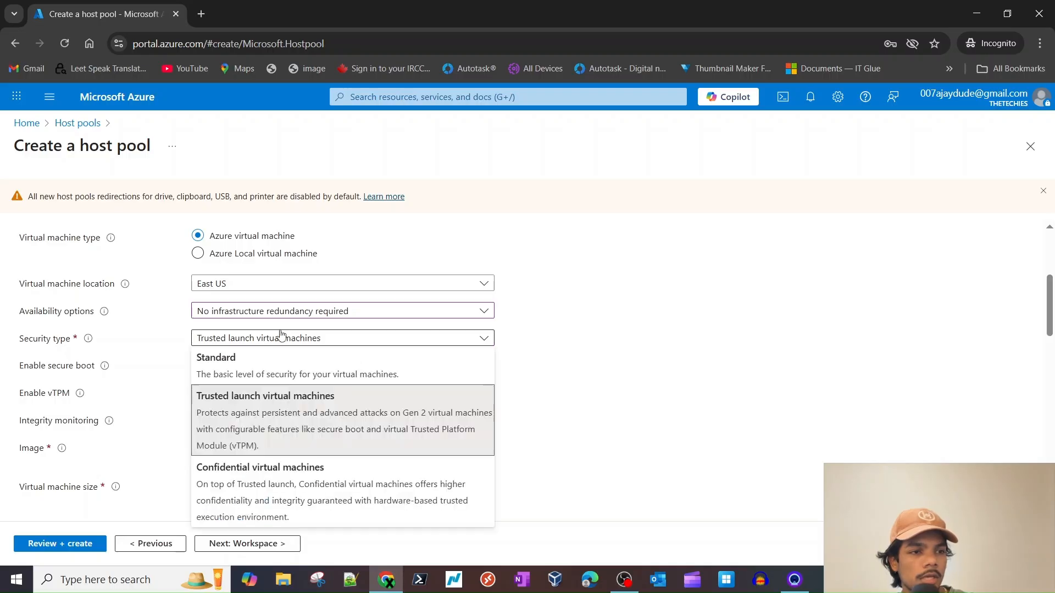
{"action": "left_click", "coordinate": [256, 366]}
{"action": "scroll", "coordinate": [220, 352], "scroll_direction": "down", "scroll_amount": 1}
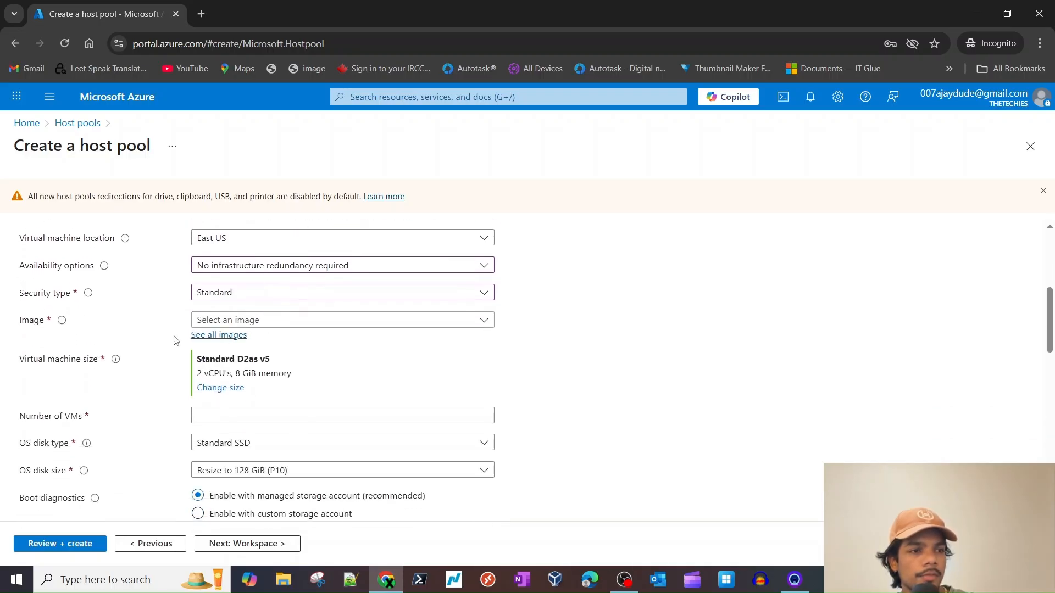
{"action": "left_click", "coordinate": [239, 301]}
{"action": "left_click", "coordinate": [226, 351]}
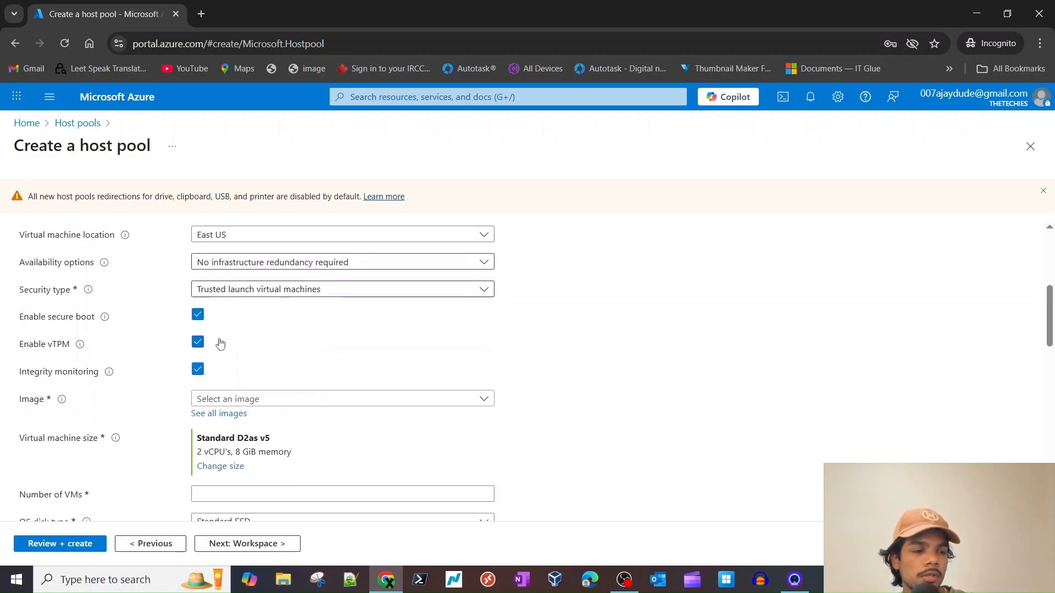
{"action": "scroll", "coordinate": [206, 330], "scroll_direction": "down", "scroll_amount": 1}
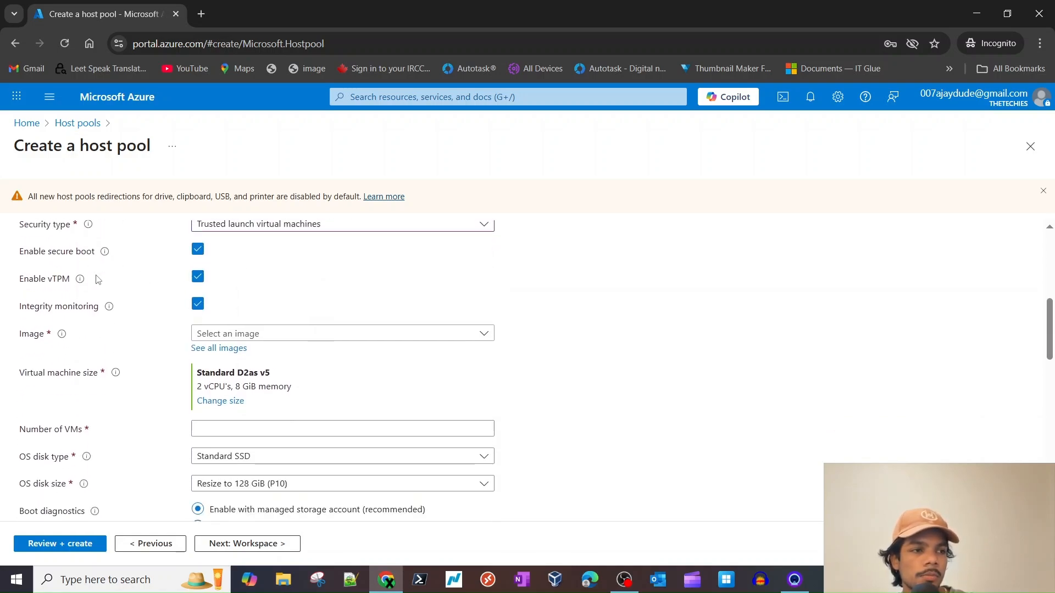
{"action": "scroll", "coordinate": [219, 305], "scroll_direction": "up", "scroll_amount": 1}
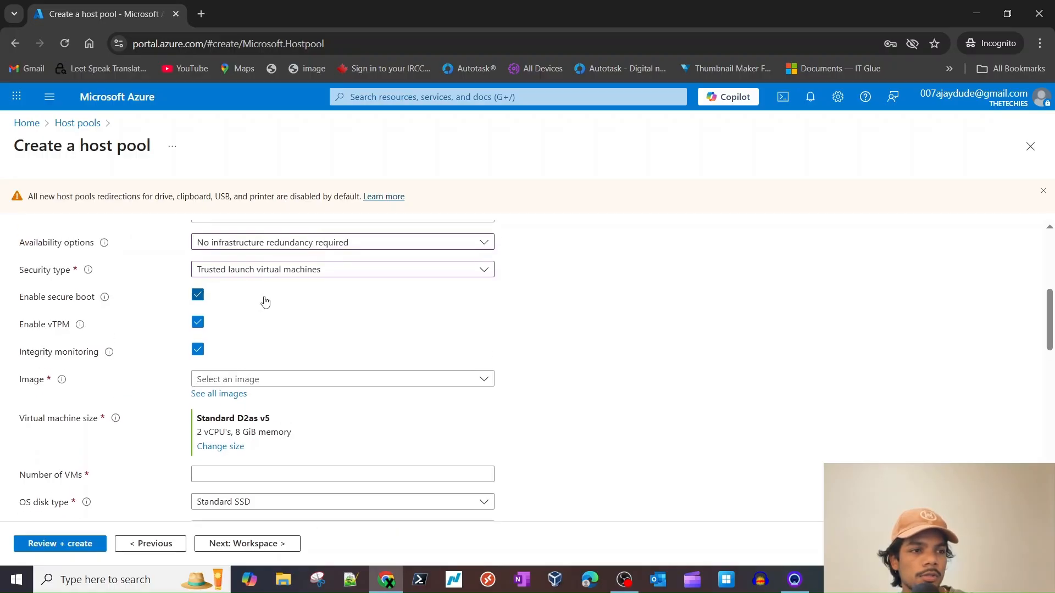
{"action": "left_click", "coordinate": [277, 380]}
{"action": "left_click", "coordinate": [428, 381]}
{"action": "left_click", "coordinate": [340, 379]}
- Pick the Windows 11 Enterprise multi-session 24H2 + Microsoft 365 Apps image, noting the 2 vCPU/8 GiB size
{"action": "scroll", "coordinate": [352, 343], "scroll_direction": "down", "scroll_amount": 1}
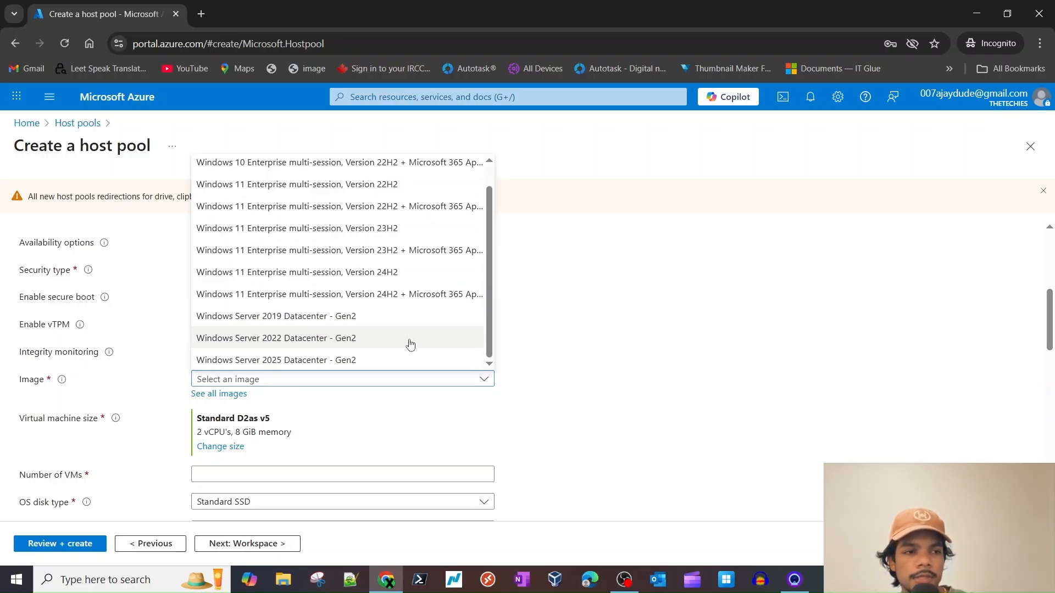
{"action": "scroll", "coordinate": [376, 353], "scroll_direction": "up", "scroll_amount": 1}
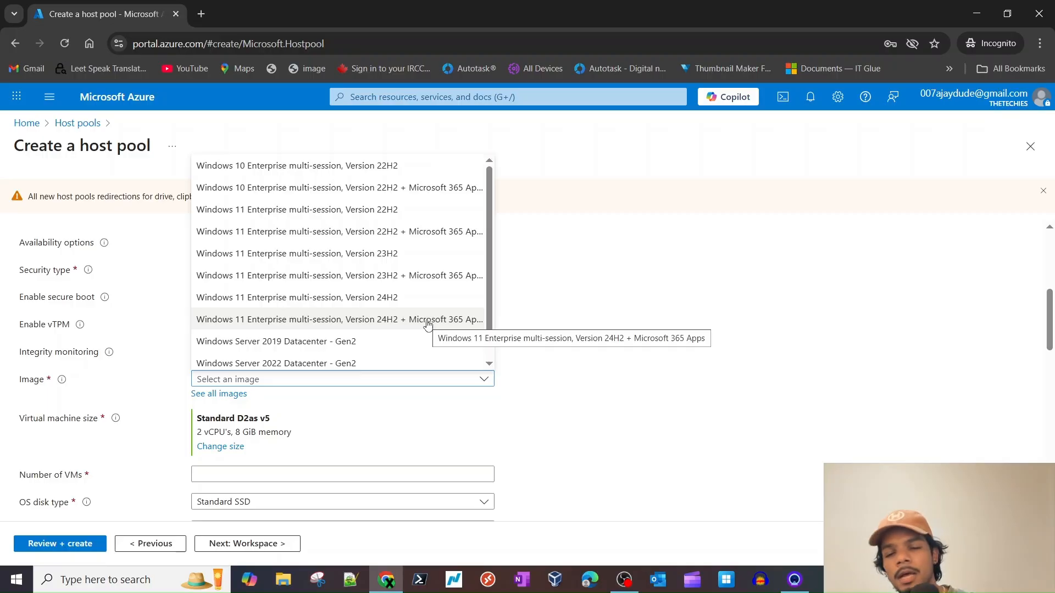
{"action": "left_click", "coordinate": [311, 323]}
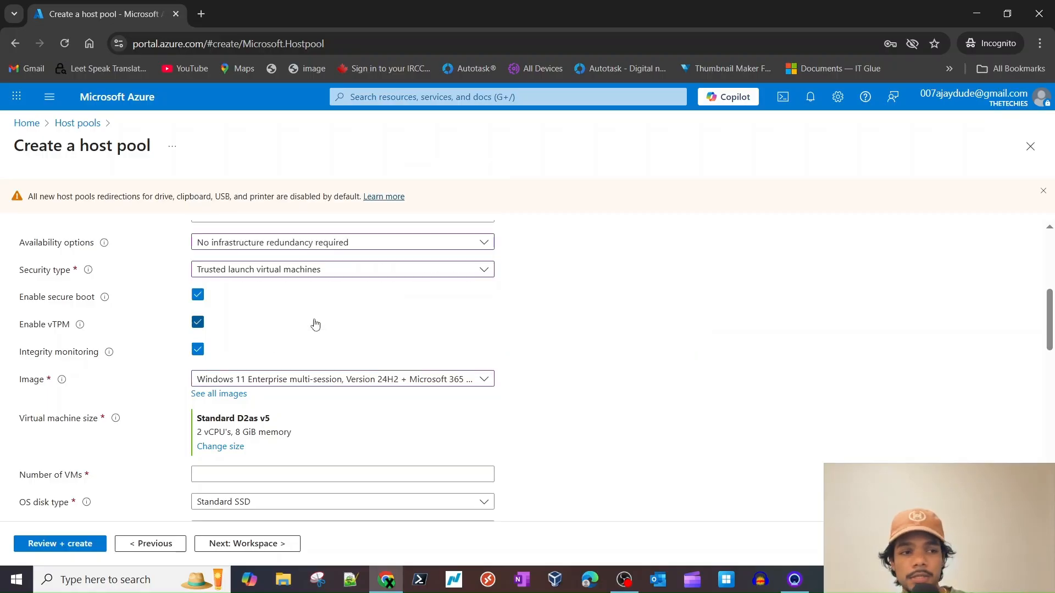
{"action": "scroll", "coordinate": [319, 328], "scroll_direction": "down", "scroll_amount": 4}
{"action": "scroll", "coordinate": [300, 332], "scroll_direction": "up", "scroll_amount": 2}
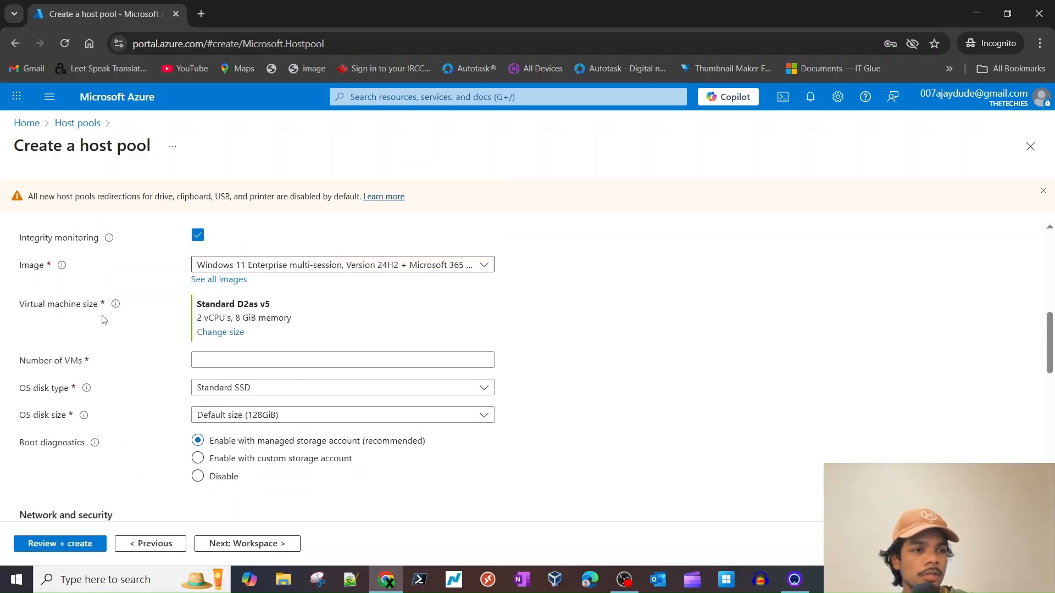
{"action": "triple_click", "coordinate": [247, 319]}
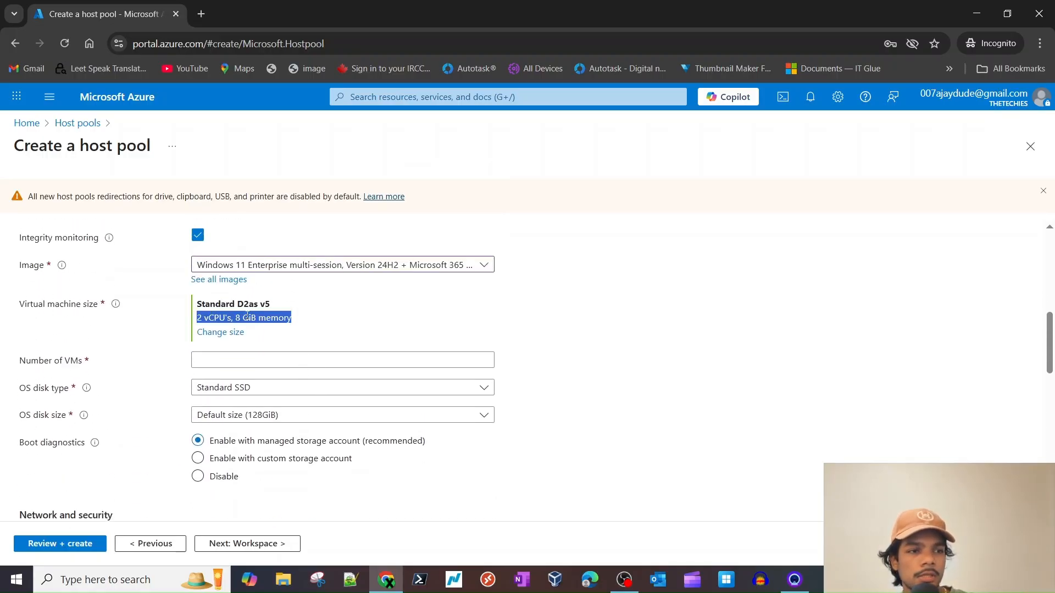
{"action": "left_click", "coordinate": [212, 318]}
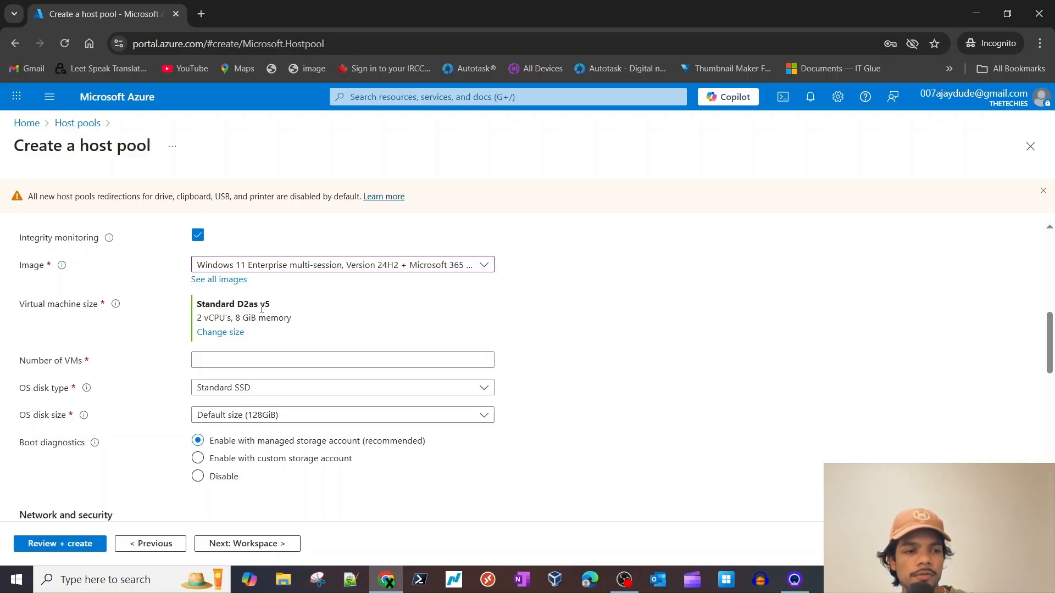
{"action": "double_click", "coordinate": [217, 317]}
{"action": "left_click", "coordinate": [257, 319]}
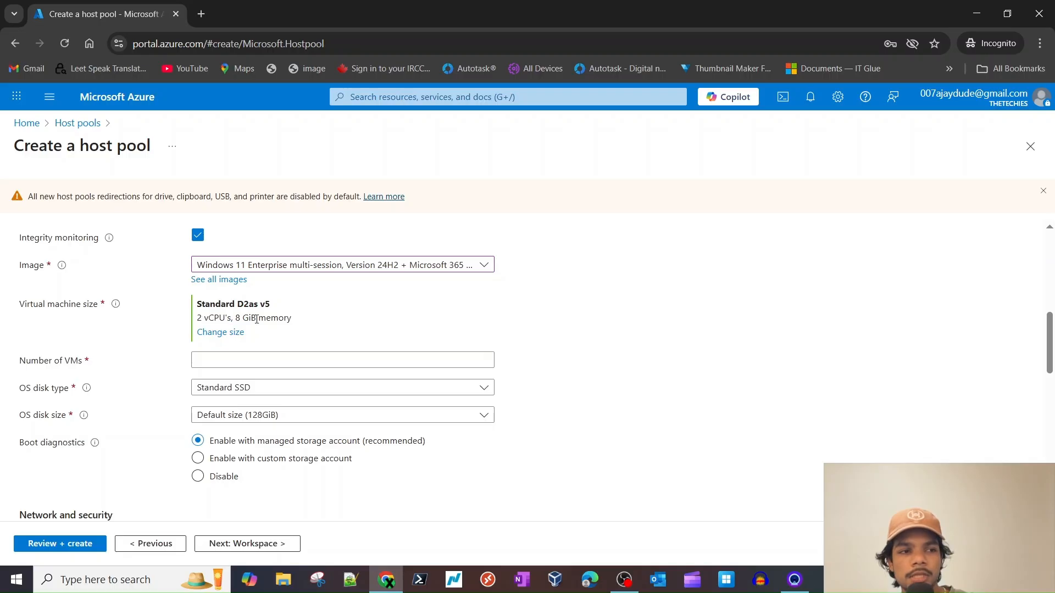
- Browse the B-Series v2 VM sizes, then return to the host pool form without choosing one
{"action": "left_click", "coordinate": [220, 332]}
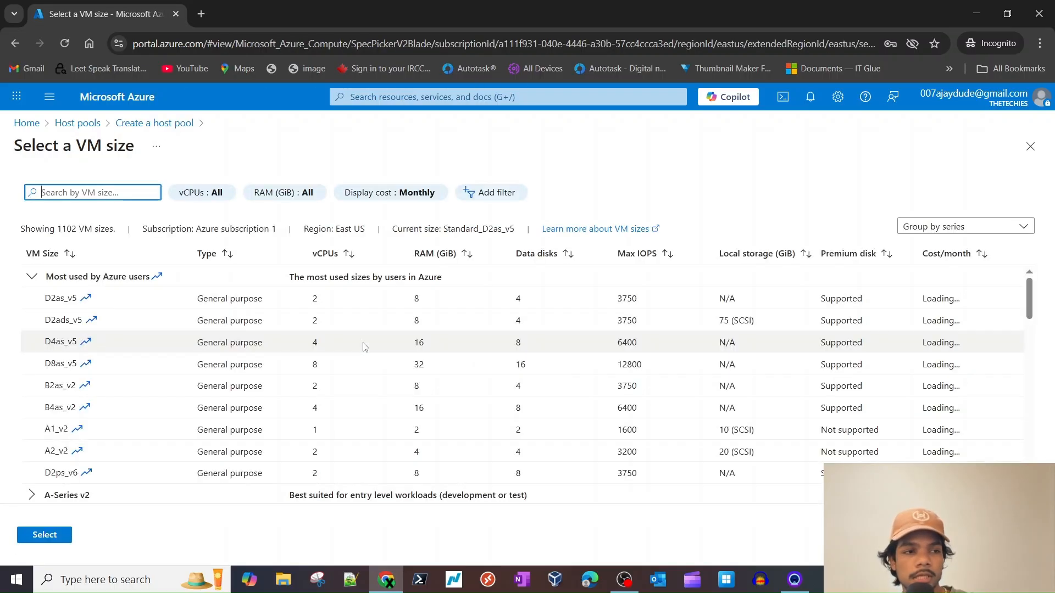
{"action": "scroll", "coordinate": [159, 393], "scroll_direction": "down", "scroll_amount": 3}
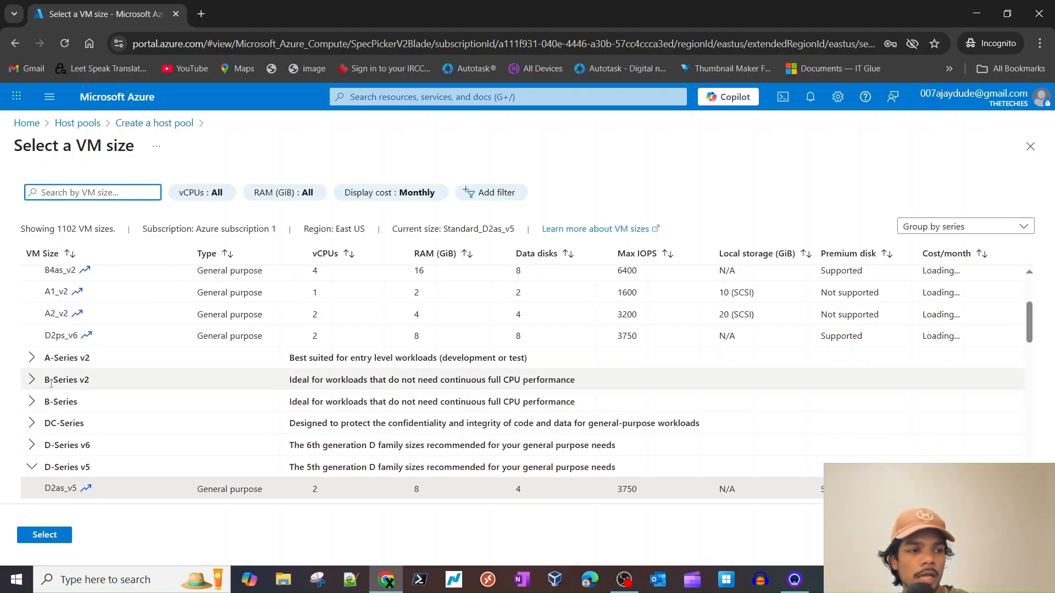
{"action": "left_click", "coordinate": [32, 380]}
{"action": "scroll", "coordinate": [106, 395], "scroll_direction": "down", "scroll_amount": 2}
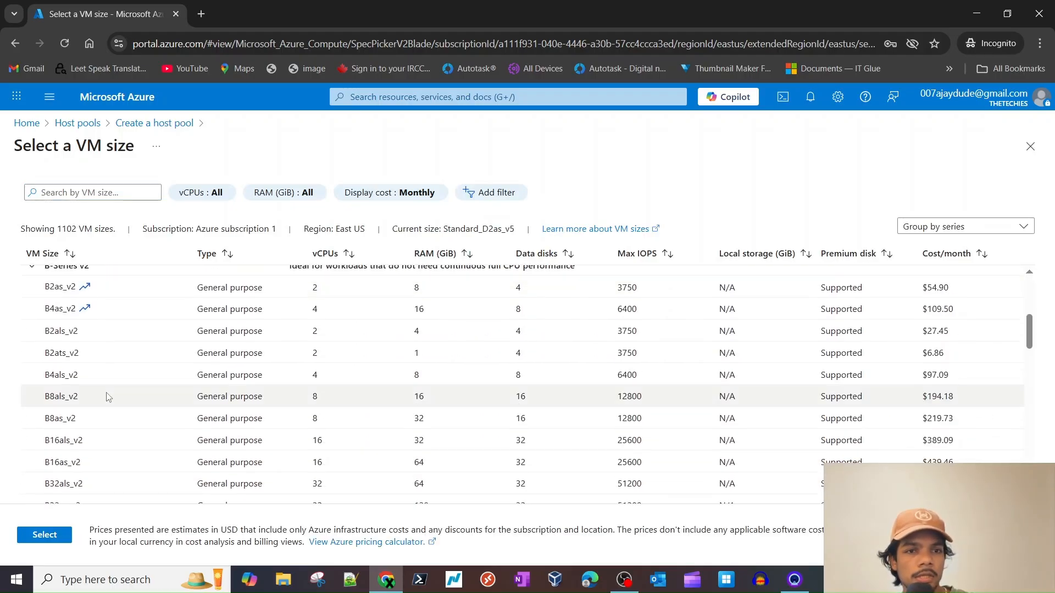
{"action": "scroll", "coordinate": [351, 357], "scroll_direction": "up", "scroll_amount": 5}
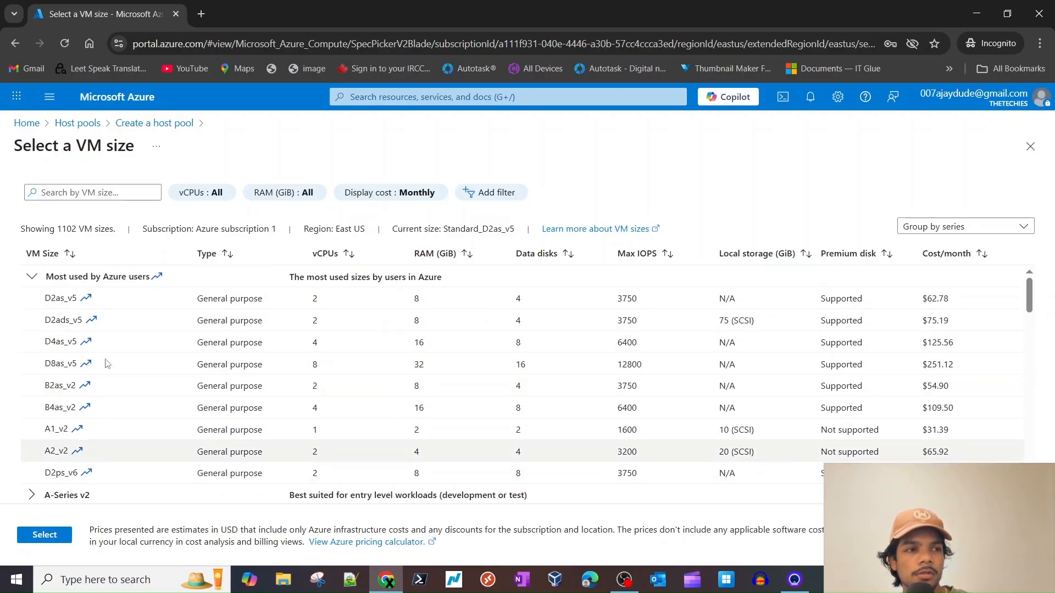
{"action": "left_click", "coordinate": [155, 123]}
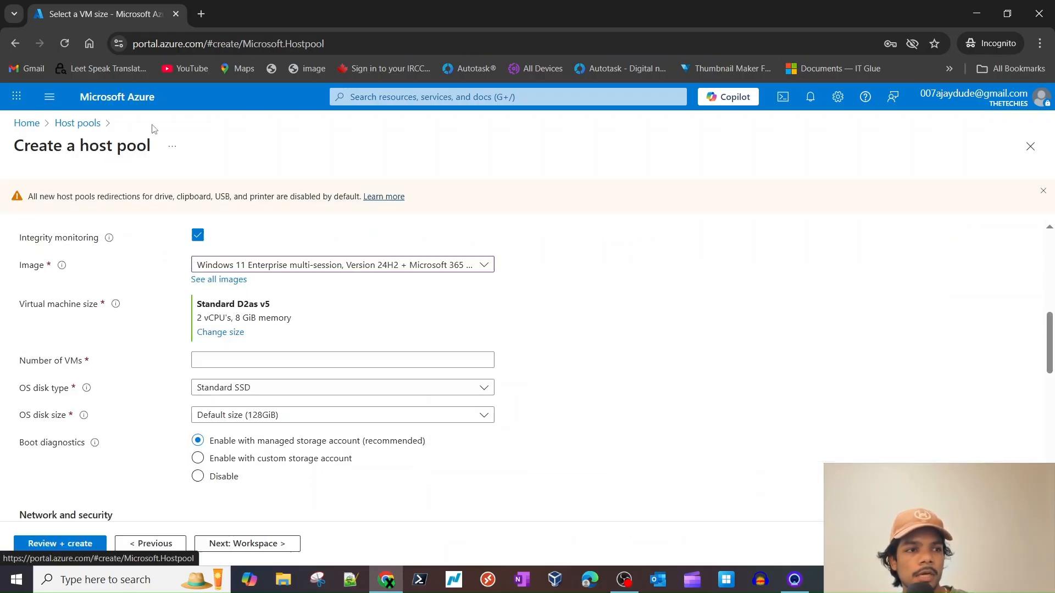
- Select Standard B2as v2 (2 vCPUs, 8 GiB) as the session host size
{"action": "left_click", "coordinate": [220, 332]}
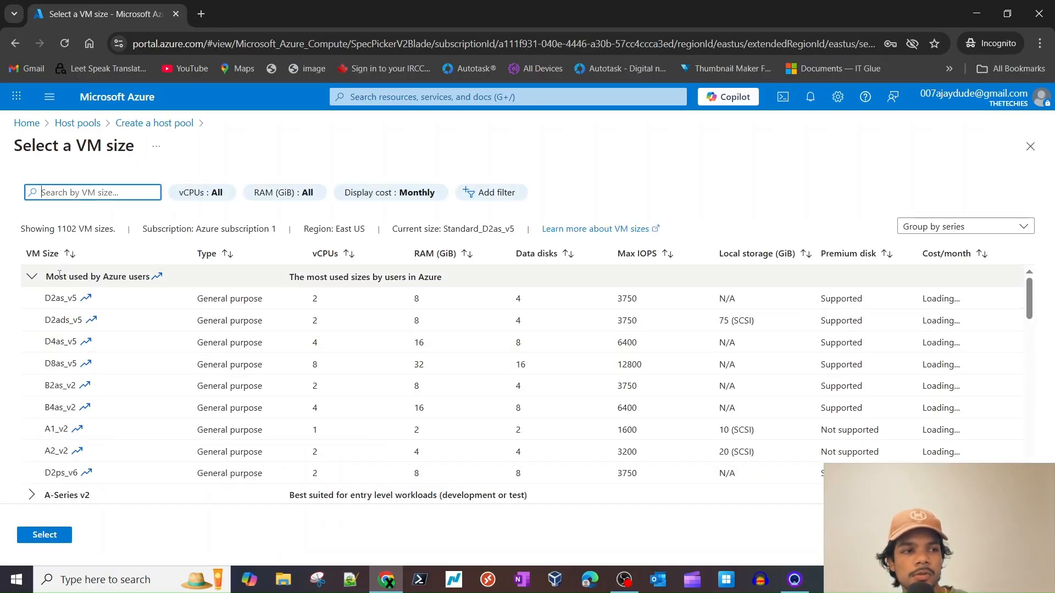
{"action": "triple_click", "coordinate": [123, 279]}
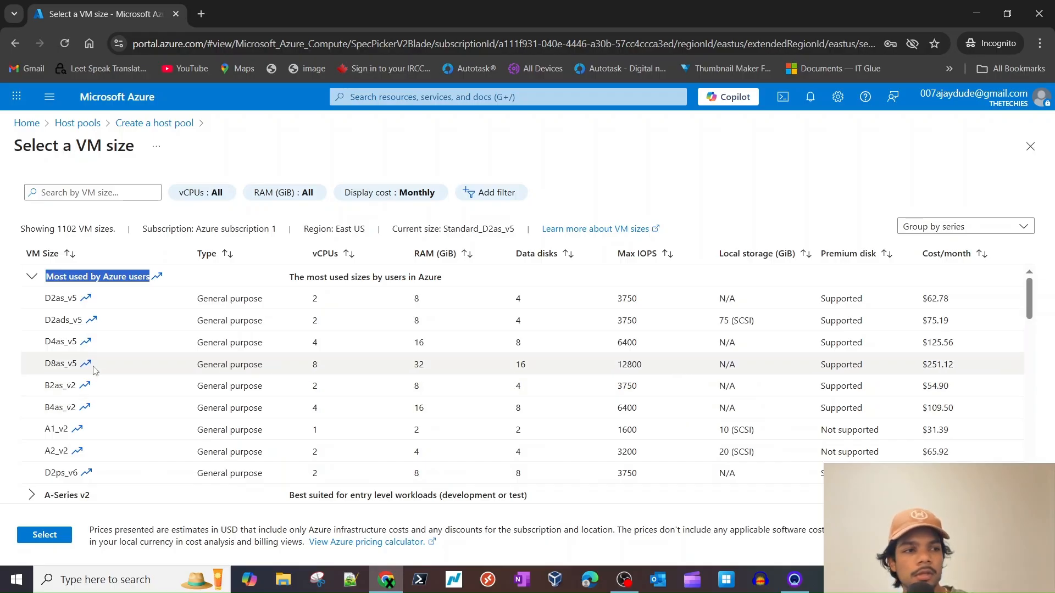
{"action": "scroll", "coordinate": [659, 413], "scroll_direction": "down", "scroll_amount": 2}
{"action": "scroll", "coordinate": [60, 354], "scroll_direction": "down", "scroll_amount": 1}
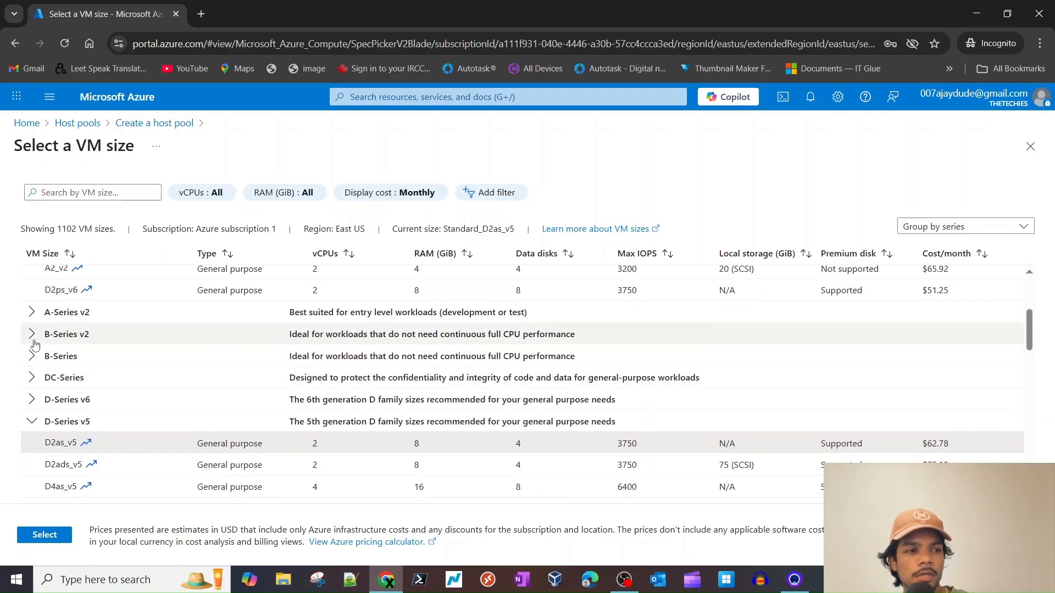
{"action": "left_click", "coordinate": [33, 339]}
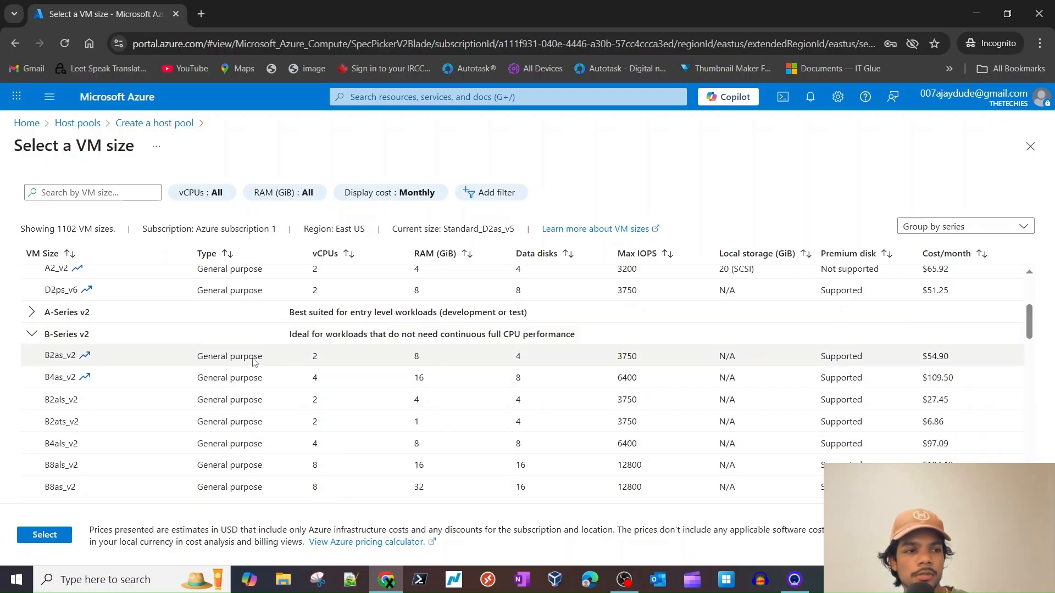
{"action": "left_click", "coordinate": [321, 363]}
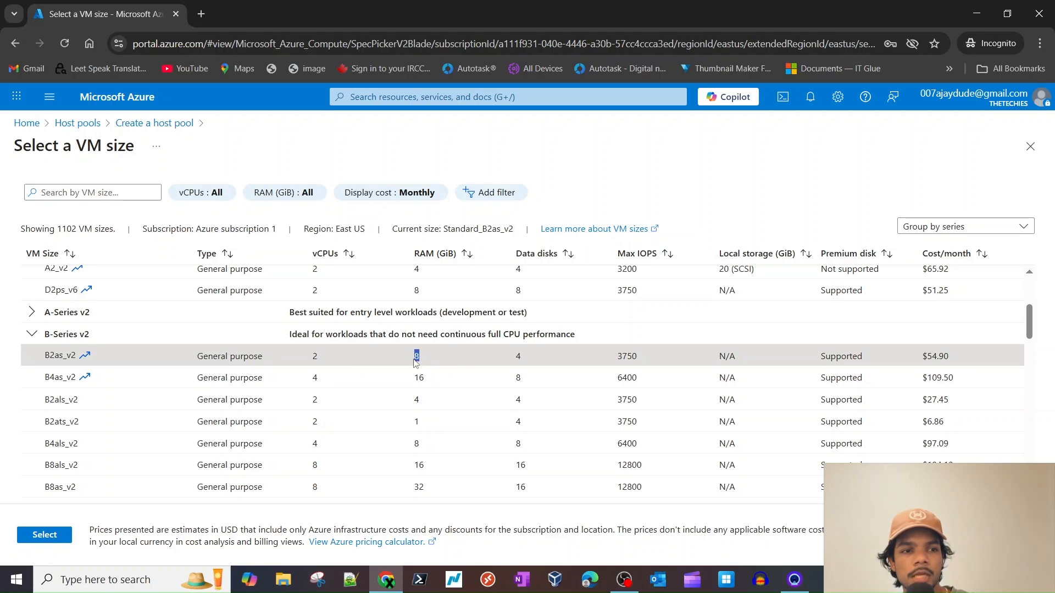
{"action": "left_click", "coordinate": [517, 363]}
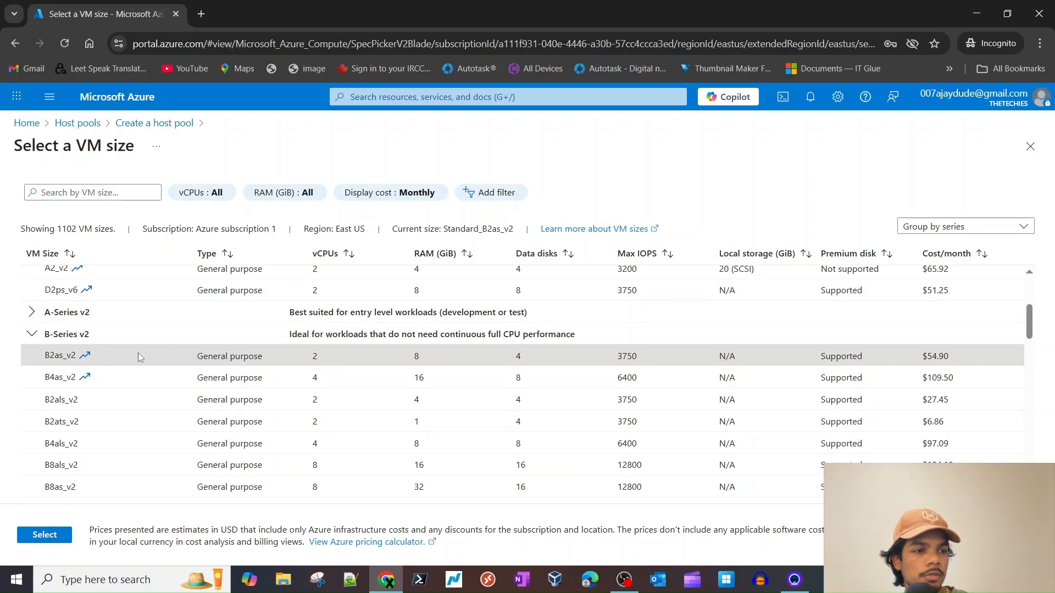
{"action": "left_click", "coordinate": [46, 538]}
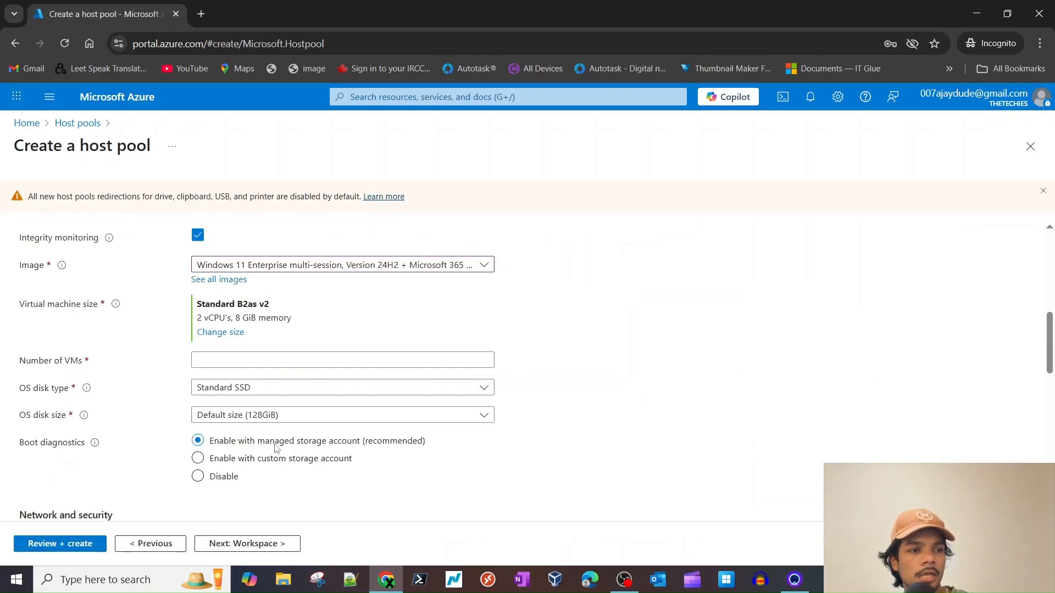
- Set the number of VMs to 1
{"action": "triple_click", "coordinate": [253, 306]}
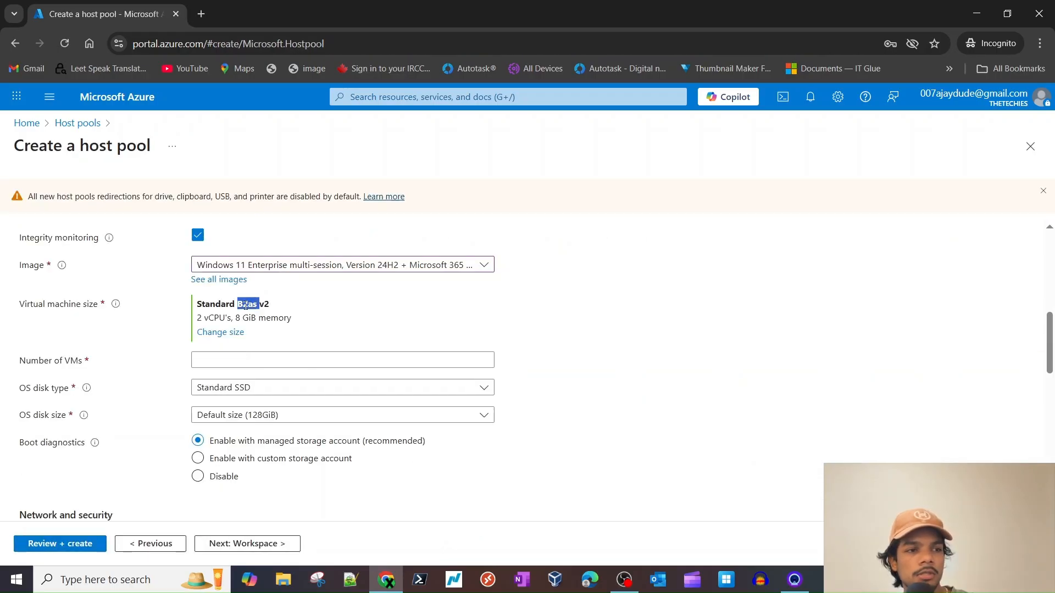
{"action": "left_click", "coordinate": [412, 304]}
{"action": "scroll", "coordinate": [352, 331], "scroll_direction": "down", "scroll_amount": 1}
{"action": "left_click", "coordinate": [235, 291]}
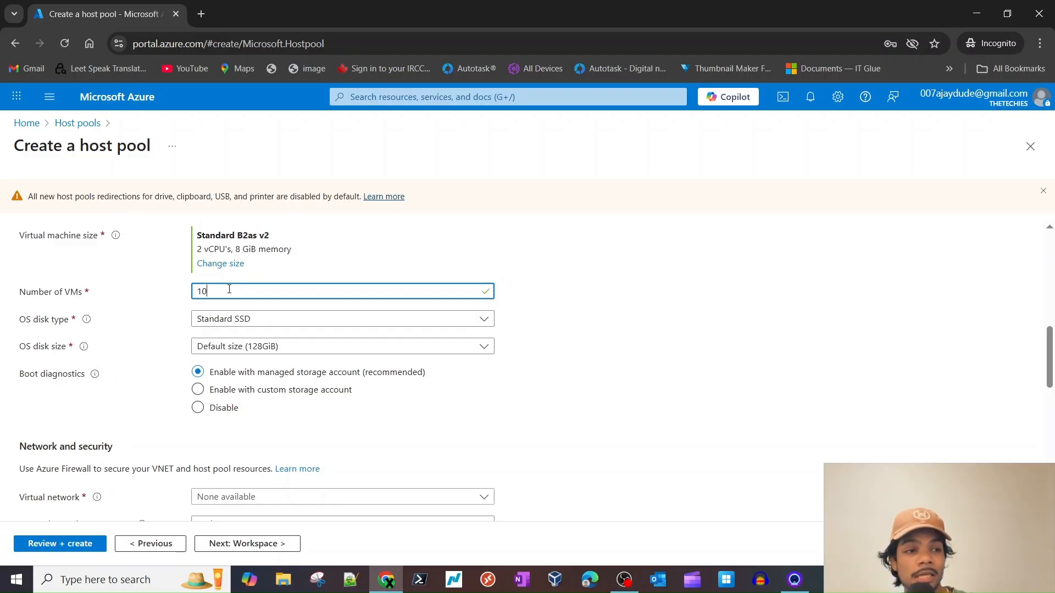
{"action": "type", "text": "10"}
{"action": "key", "text": "ctrl+a"}
{"action": "type", "text": "1"}
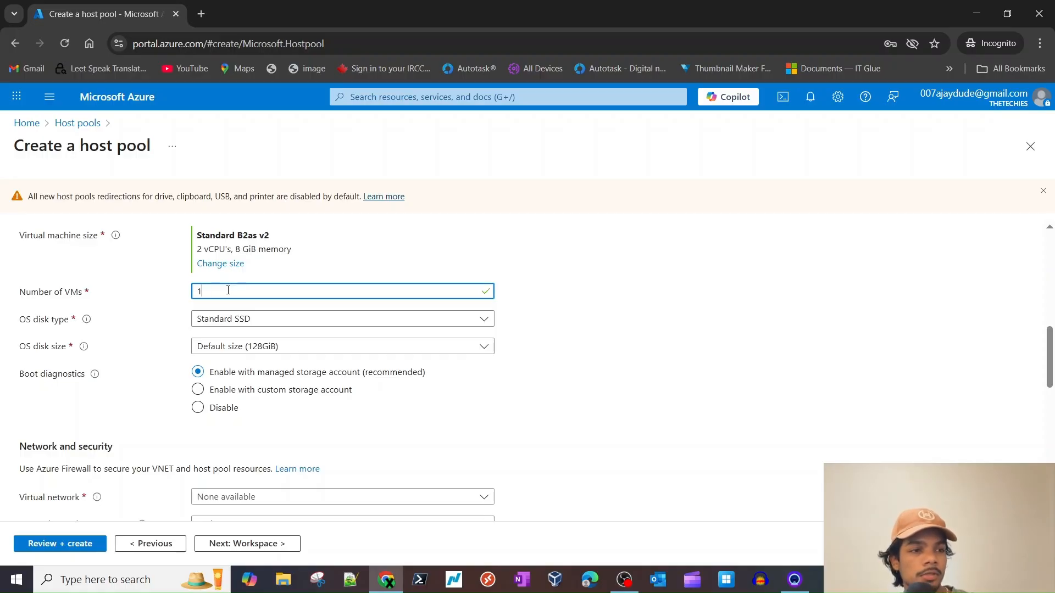
- Keep Standard SSD as the OS disk type at the default 128 GiB size
{"action": "left_click", "coordinate": [250, 319]}
{"action": "left_click", "coordinate": [639, 352]}
{"action": "scroll", "coordinate": [471, 397], "scroll_direction": "down", "scroll_amount": 2}
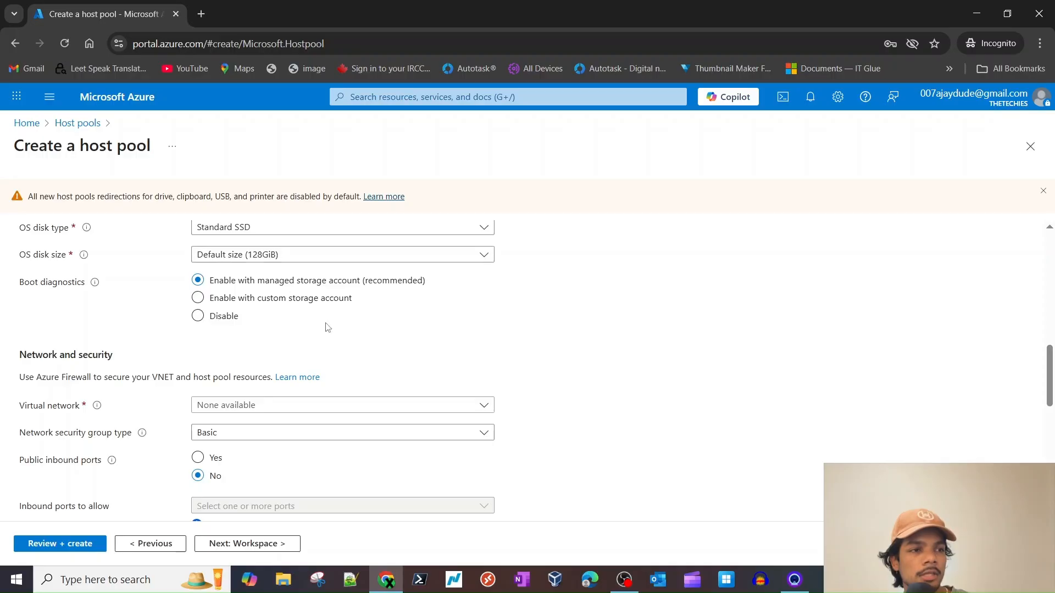
{"action": "scroll", "coordinate": [327, 327], "scroll_direction": "up", "scroll_amount": 1}
{"action": "left_click", "coordinate": [280, 306]}
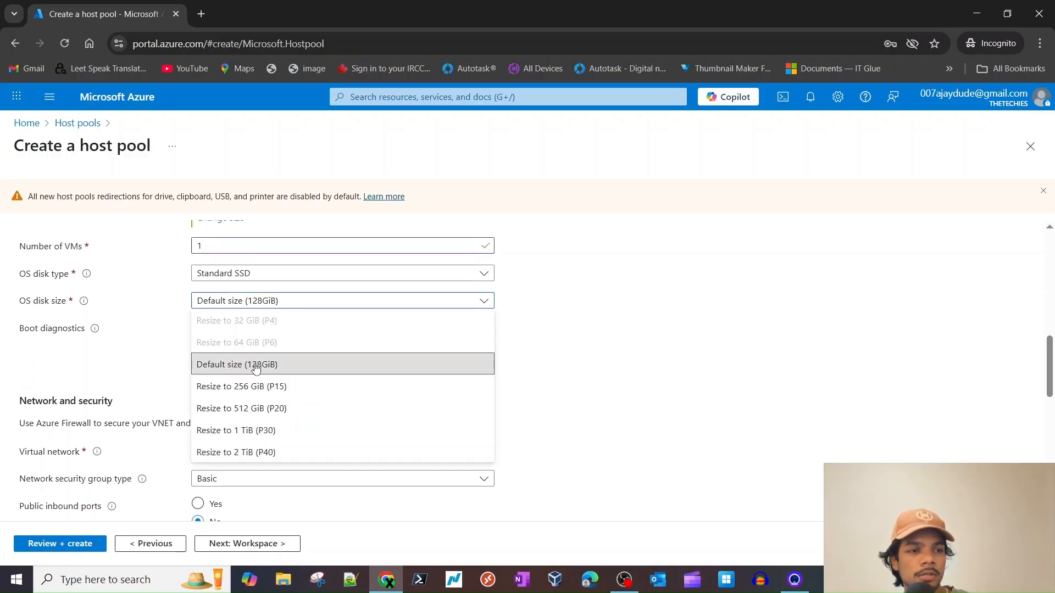
{"action": "left_click", "coordinate": [548, 347]}
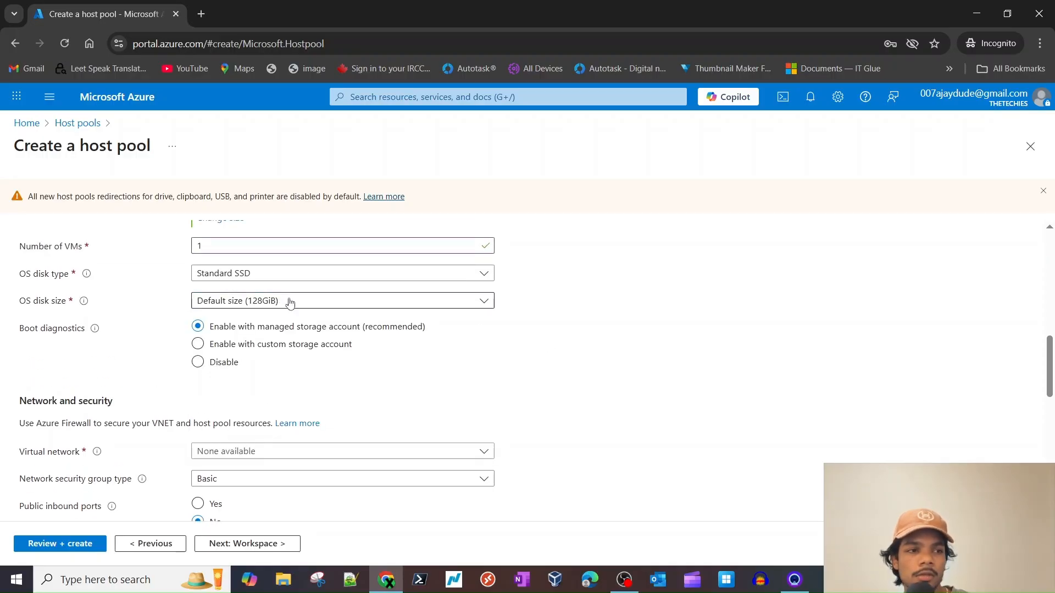
- Disable boot diagnostics
{"action": "scroll", "coordinate": [324, 362], "scroll_direction": "down", "scroll_amount": 1}
{"action": "left_click", "coordinate": [198, 316]}
{"action": "scroll", "coordinate": [160, 337], "scroll_direction": "down", "scroll_amount": 2}
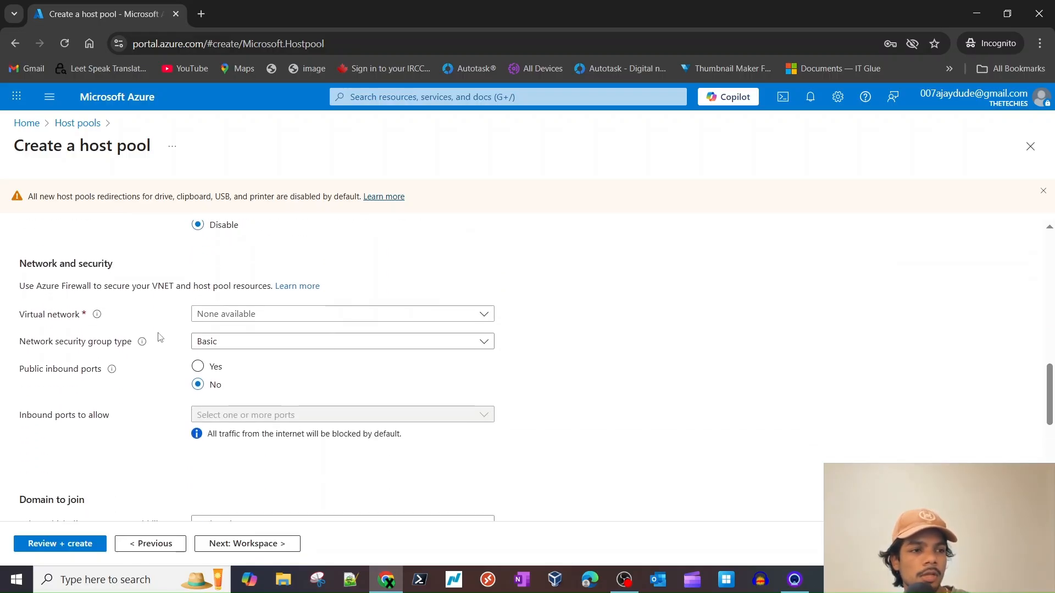
{"action": "scroll", "coordinate": [160, 337], "scroll_direction": "up", "scroll_amount": 2}
{"action": "triple_click", "coordinate": [50, 286]}
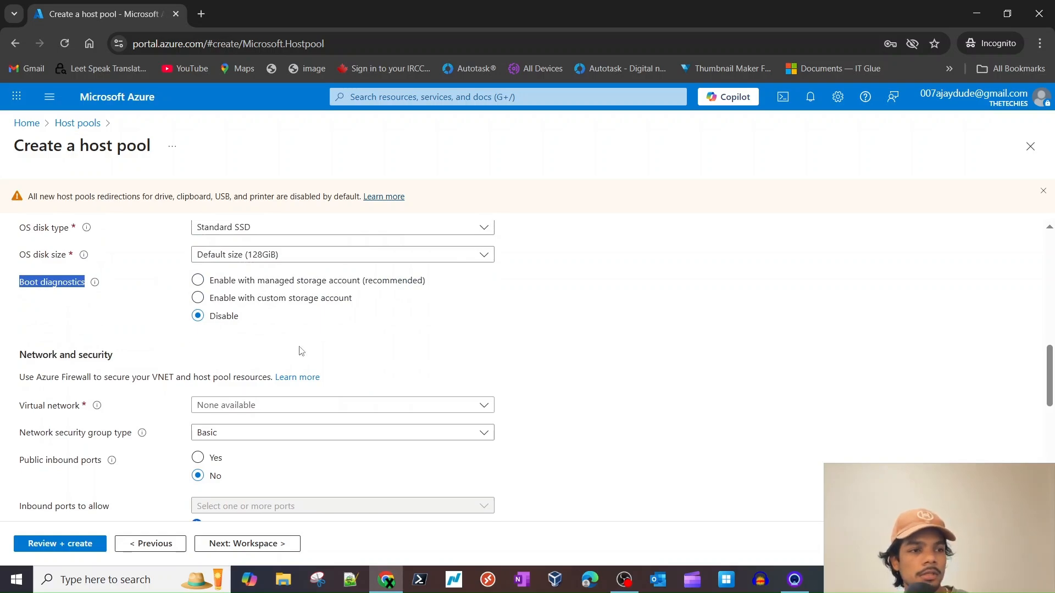
{"action": "left_click", "coordinate": [329, 347]}
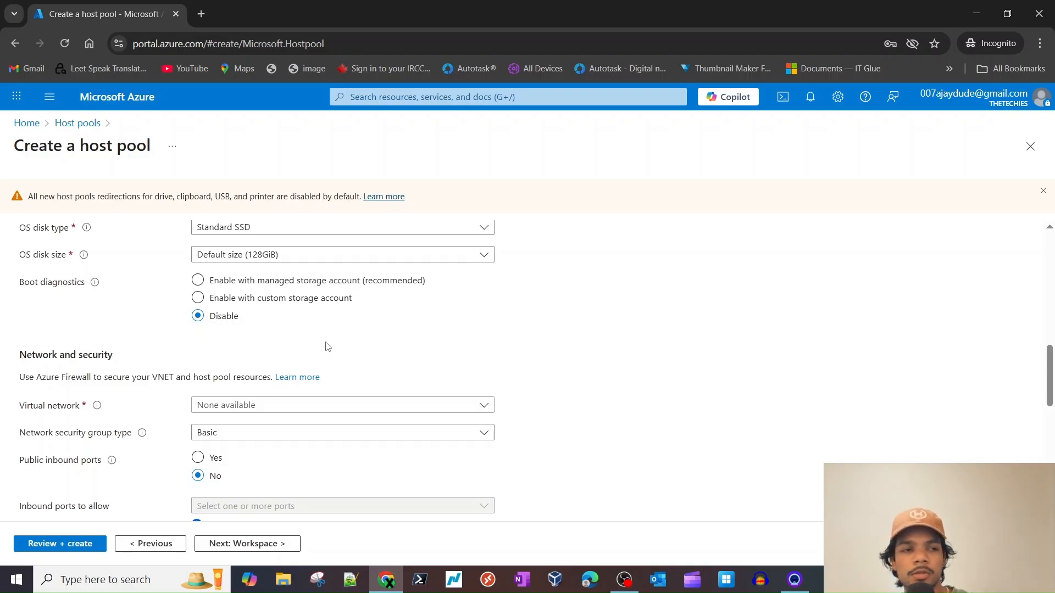
- Check the Virtual network dropdown repeatedly and find no networks listed
{"action": "scroll", "coordinate": [451, 419], "scroll_direction": "down", "scroll_amount": 2}
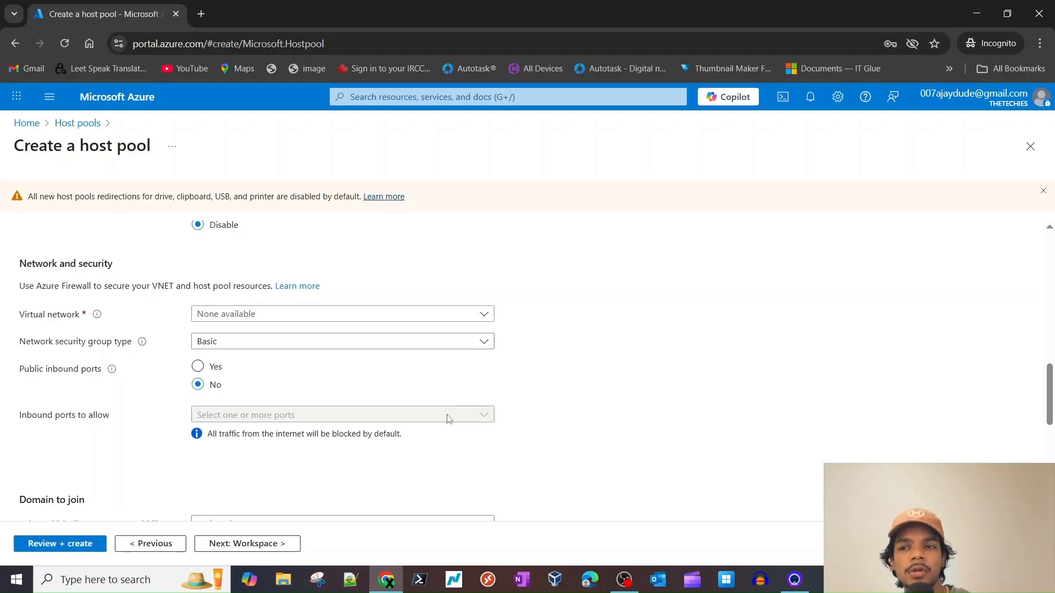
{"action": "scroll", "coordinate": [445, 418], "scroll_direction": "up", "scroll_amount": 3}
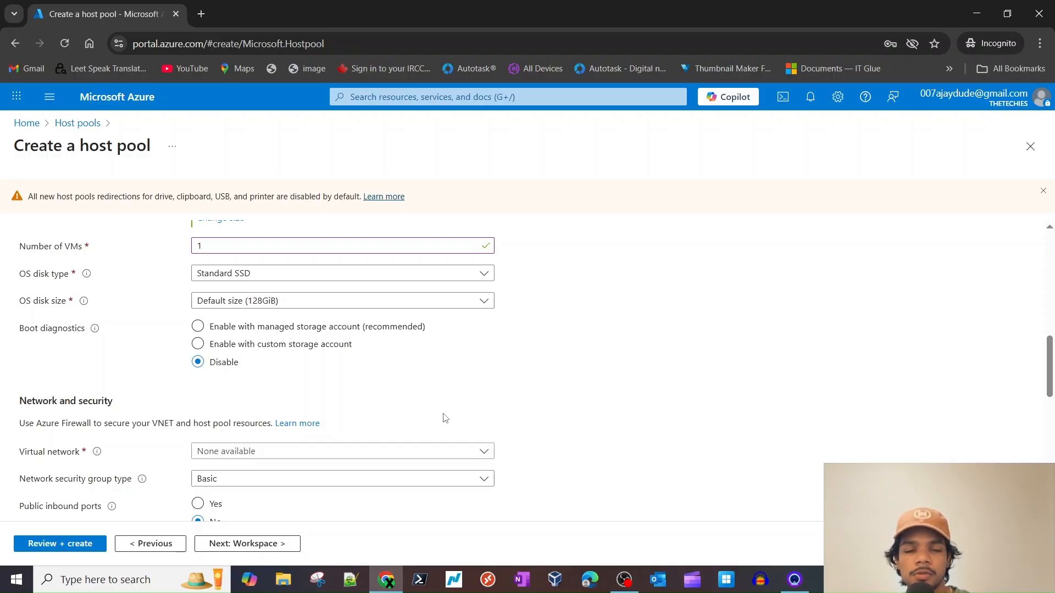
{"action": "scroll", "coordinate": [445, 417], "scroll_direction": "down", "scroll_amount": 3}
{"action": "left_click", "coordinate": [279, 319]}
{"action": "left_click", "coordinate": [159, 344]}
{"action": "left_click", "coordinate": [292, 316]}
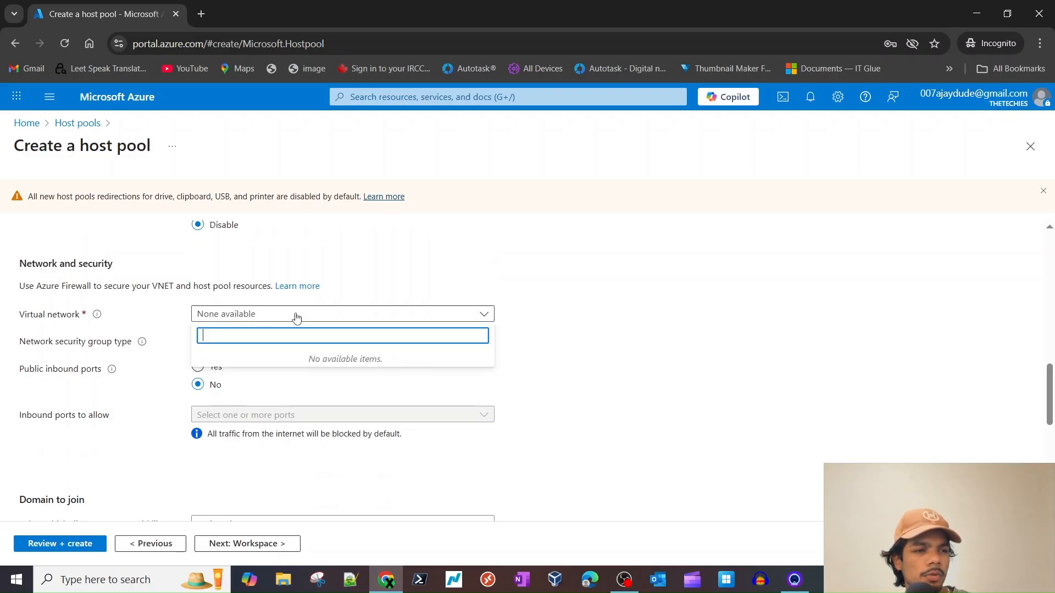
{"action": "left_click", "coordinate": [122, 343]}
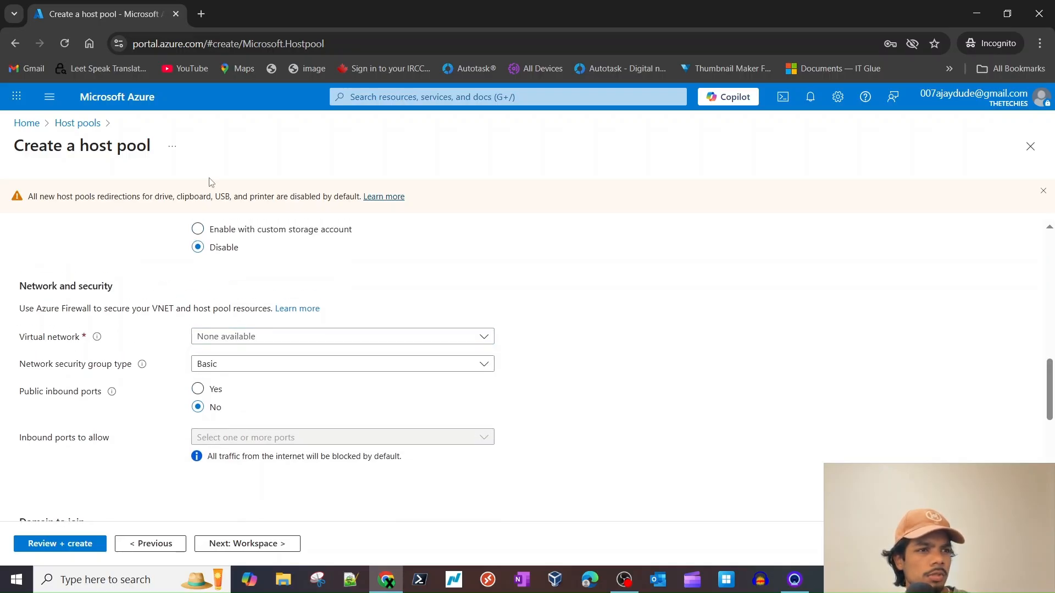
{"action": "left_click", "coordinate": [230, 347]}
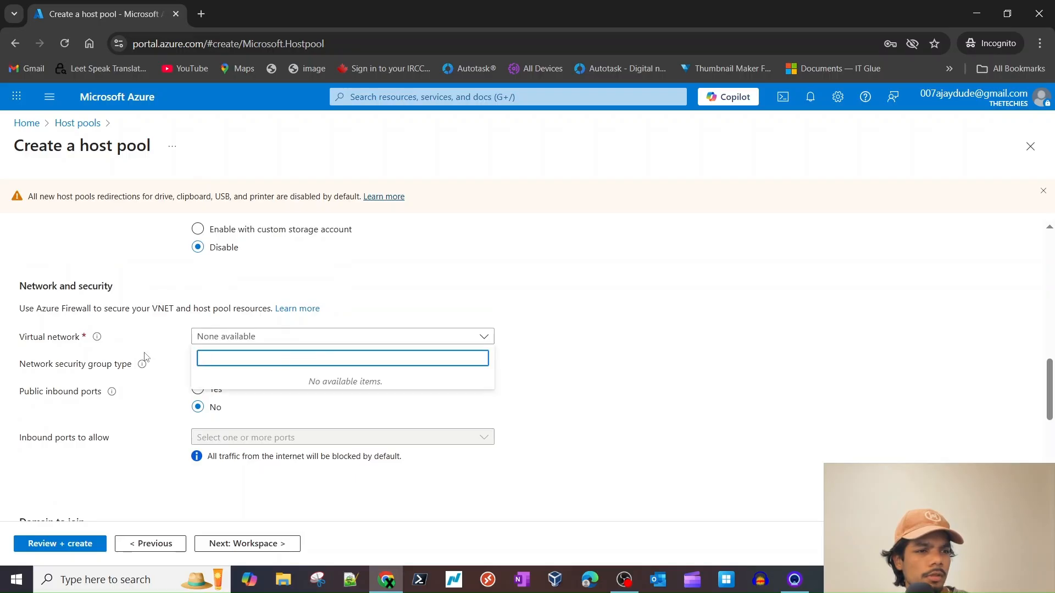
- Duplicate the host pool form's browser tab and return to the original tab
{"action": "left_click", "coordinate": [55, 343]}
{"action": "triple_click", "coordinate": [55, 343]}
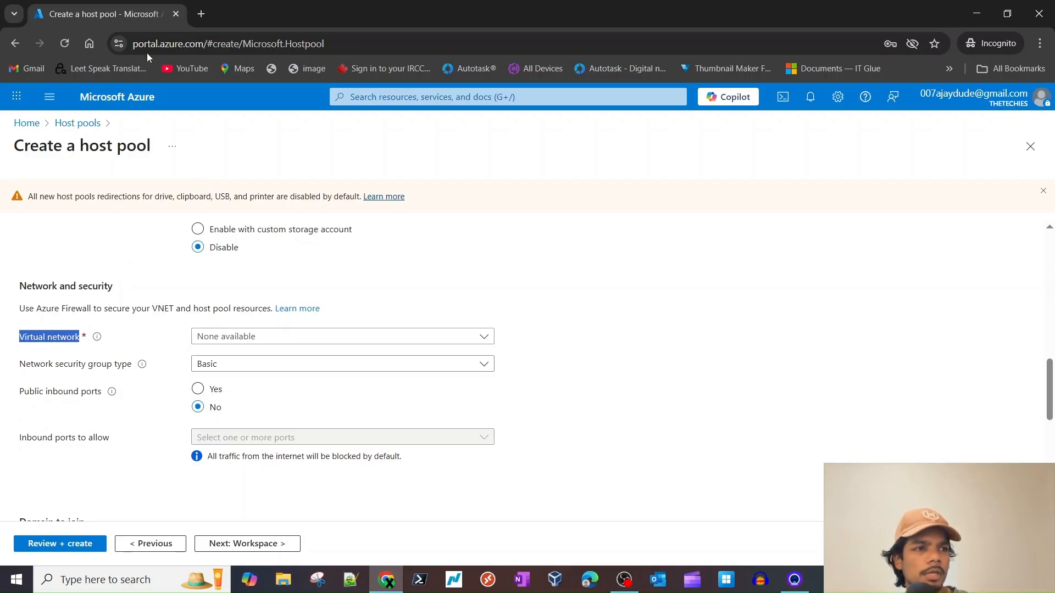
{"action": "right_click", "coordinate": [137, 18]}
{"action": "left_click", "coordinate": [179, 144]}
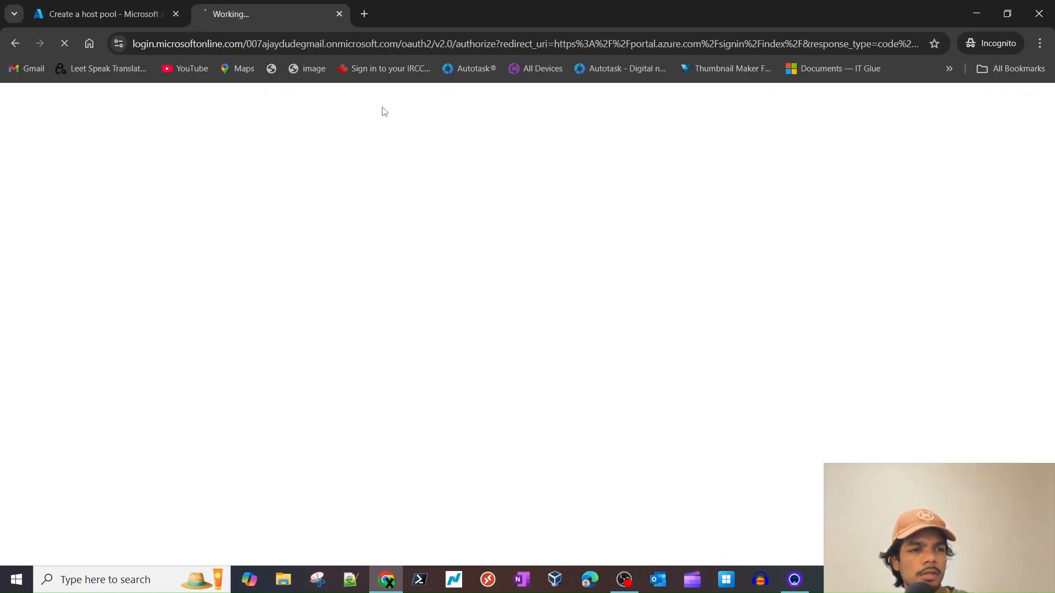
{"action": "left_click", "coordinate": [126, 7]}
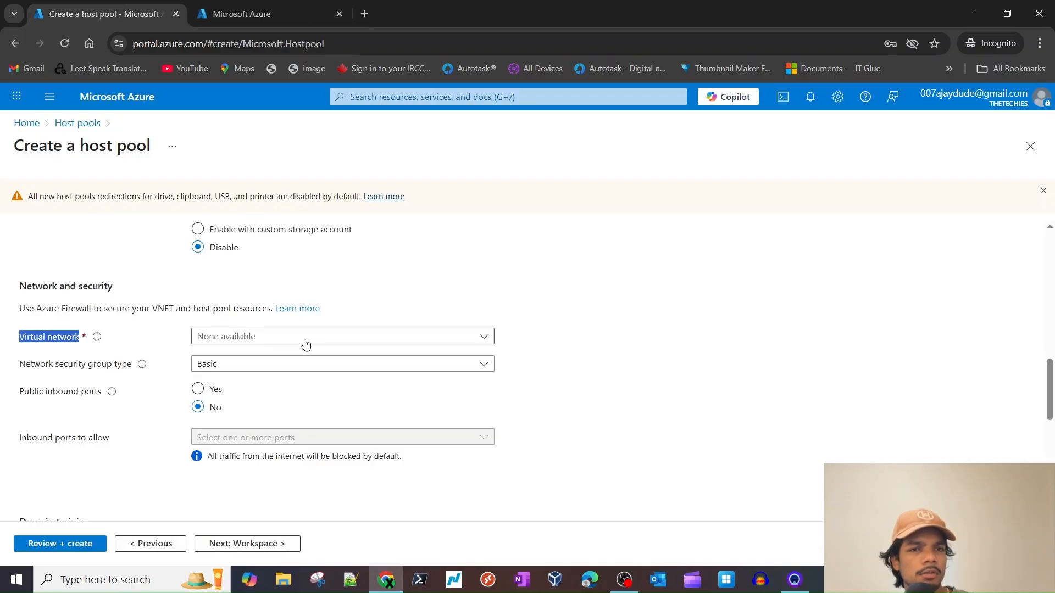
- Set the network security group type to None and recheck the virtual network list
{"action": "left_click", "coordinate": [274, 373]}
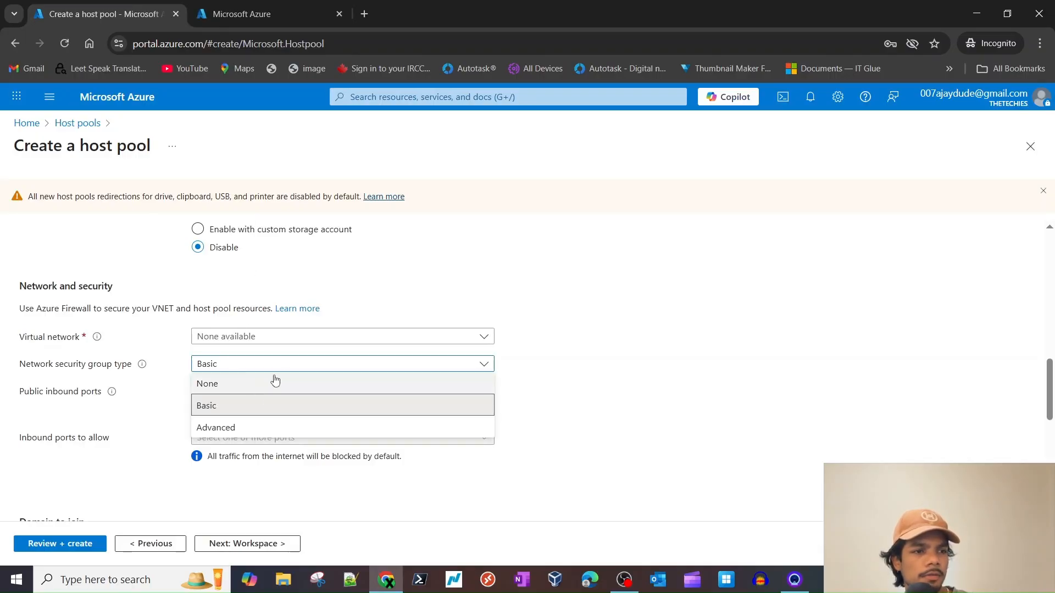
{"action": "left_click", "coordinate": [281, 379]}
{"action": "left_click", "coordinate": [298, 339]}
{"action": "left_click_drag", "start_coordinate": [80, 337], "coordinate": [19, 337]}
{"action": "scroll", "coordinate": [378, 429], "scroll_direction": "down", "scroll_amount": 2}
{"action": "scroll", "coordinate": [390, 439], "scroll_direction": "up", "scroll_amount": 3}
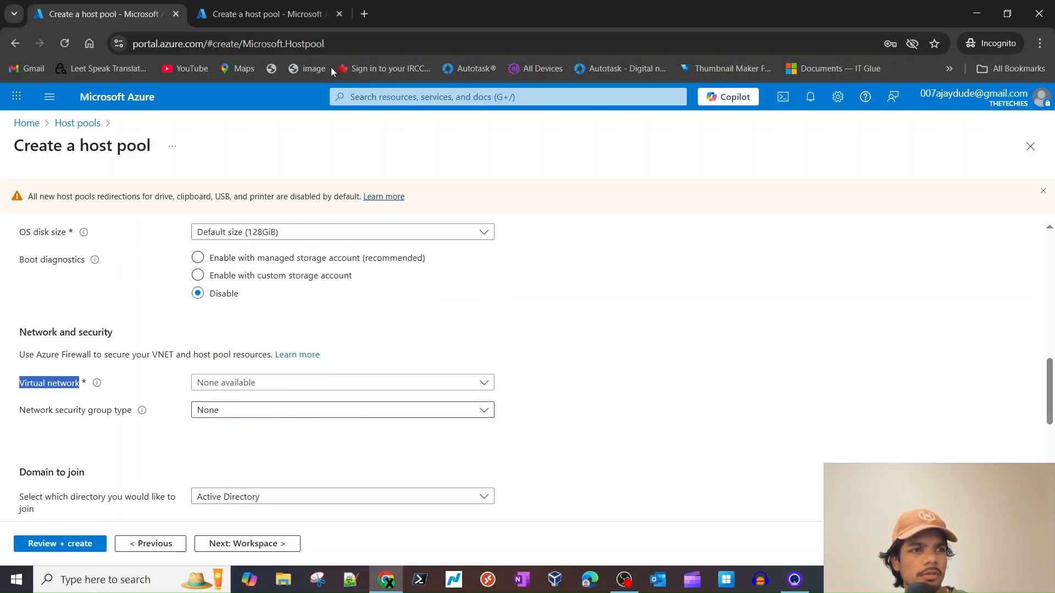
- In the duplicate tab, search 'vne' and open Virtual networks to confirm AzureVDI-lab-VNET exists
{"action": "left_click", "coordinate": [264, 14]}
{"action": "left_click", "coordinate": [429, 98]}
{"action": "type", "text": "vne"}
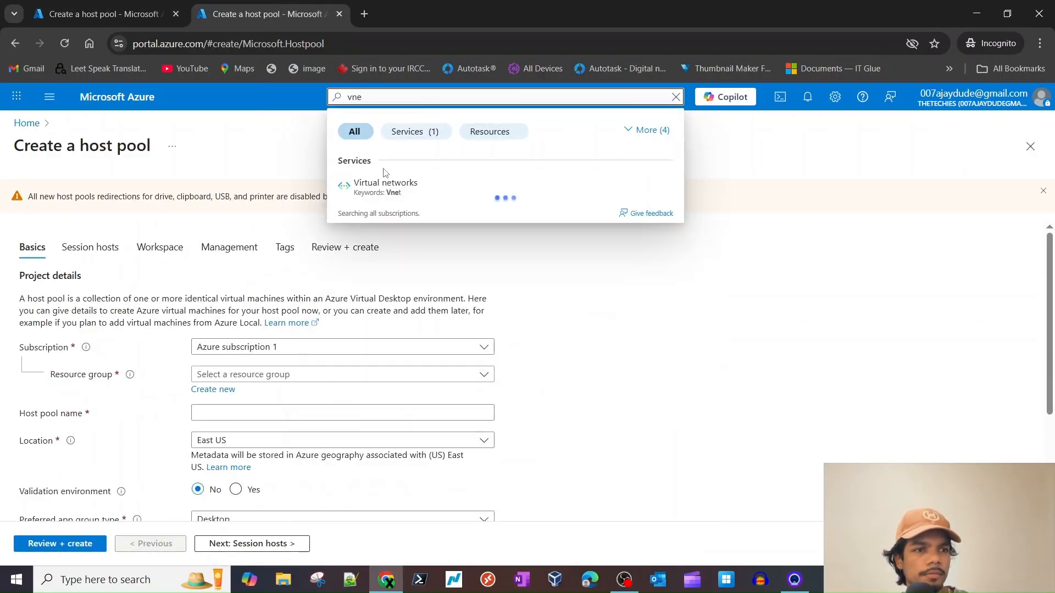
{"action": "left_click", "coordinate": [385, 183]}
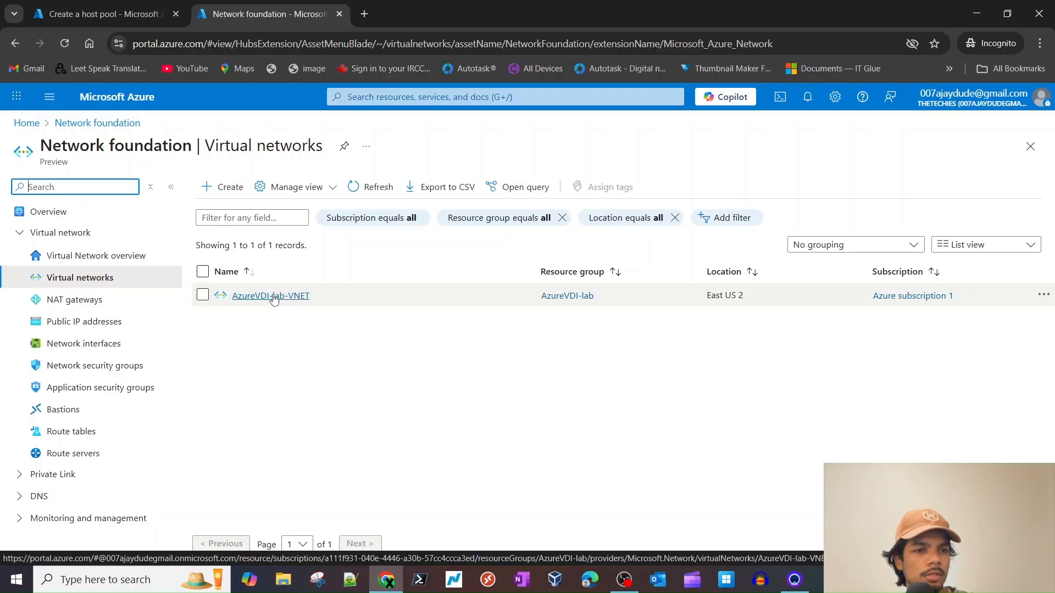
{"action": "left_click", "coordinate": [91, 14]}
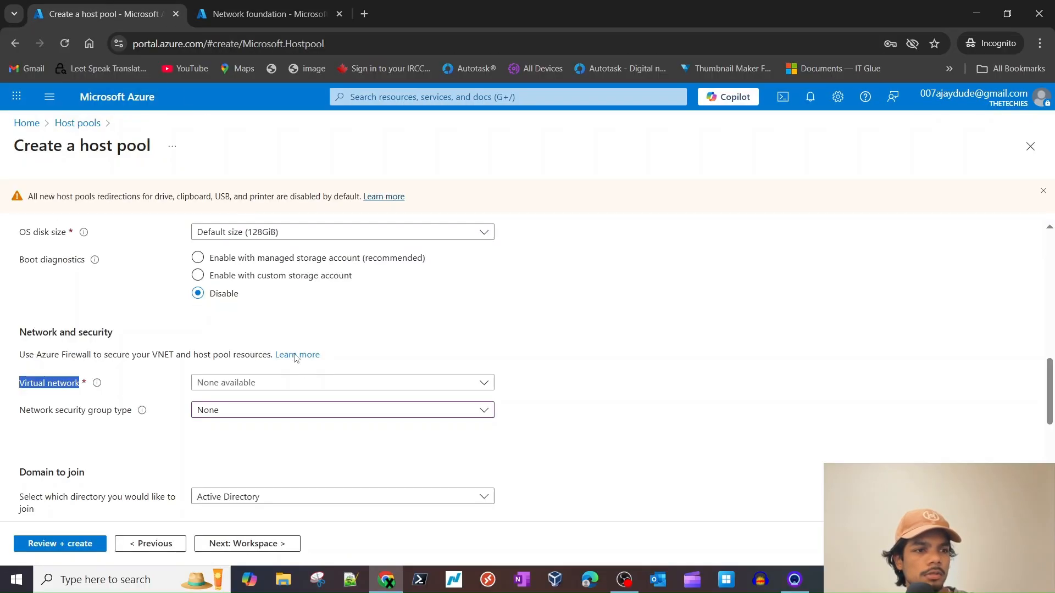
- Review the virtual network and resource group choices and select the name prefix text
{"action": "left_click", "coordinate": [263, 384]}
{"action": "scroll", "coordinate": [348, 353], "scroll_direction": "up", "scroll_amount": 10}
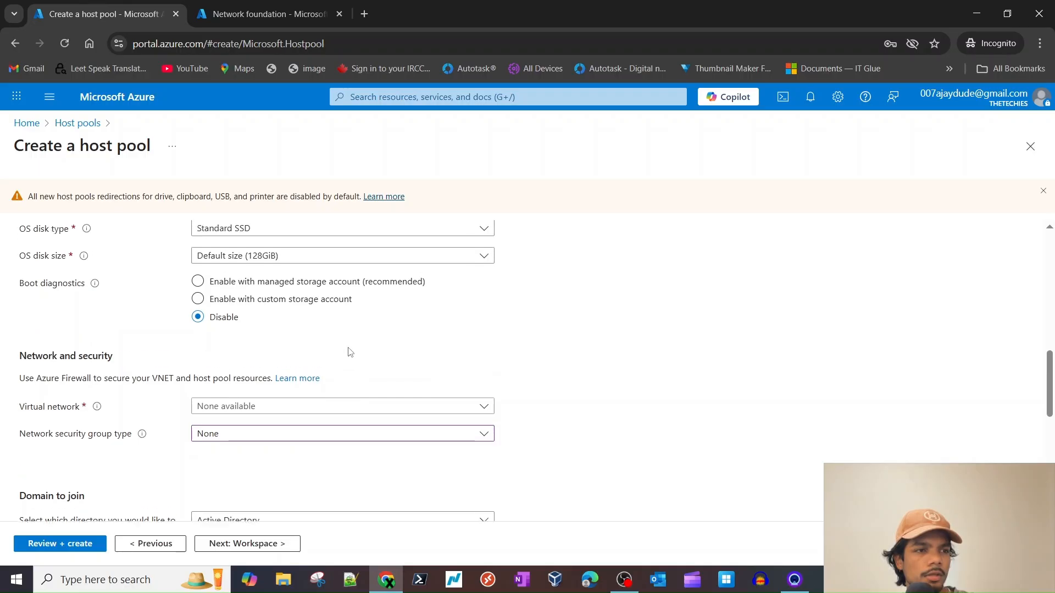
{"action": "left_click", "coordinate": [261, 322]}
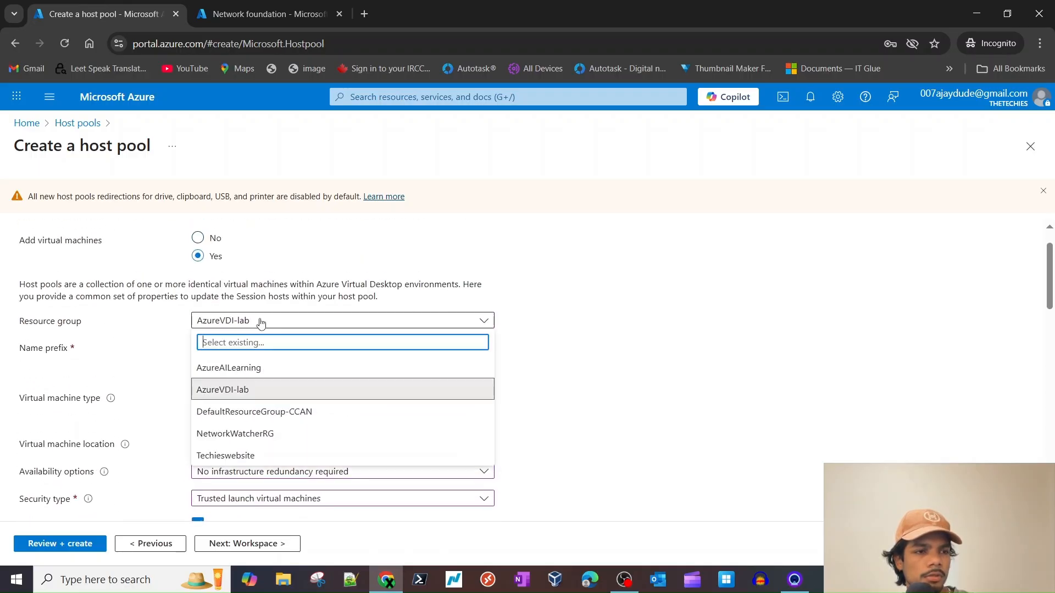
{"action": "left_click", "coordinate": [699, 333]}
{"action": "double_click", "coordinate": [266, 346]}
{"action": "key", "text": "ctrl+c"}
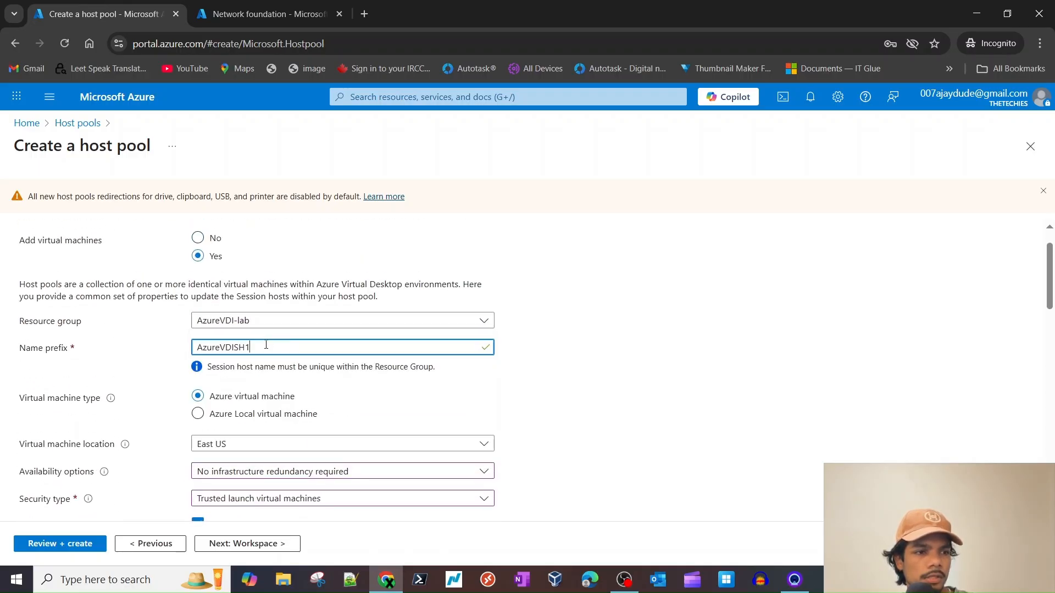
- Reload the page and confirm, resetting the Create a host pool form
{"action": "left_click", "coordinate": [63, 46]}
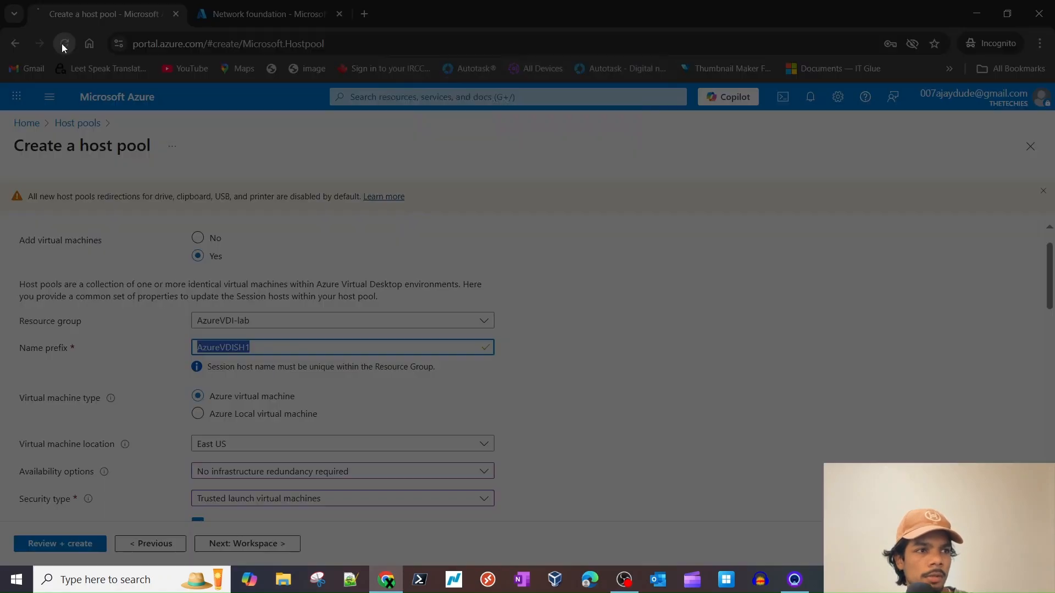
{"action": "left_click", "coordinate": [588, 130]}
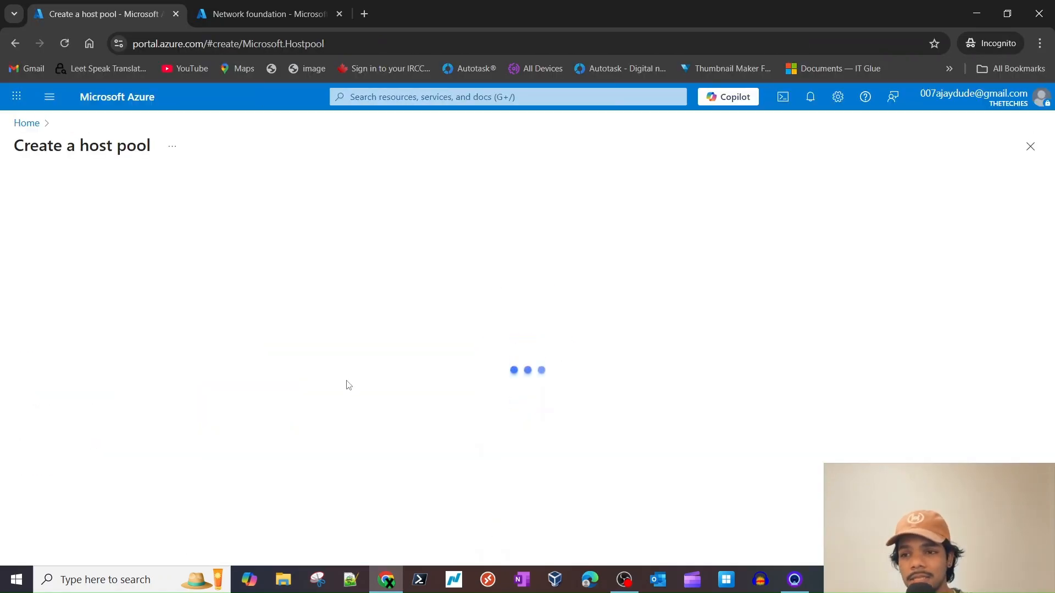
{"action": "scroll", "coordinate": [377, 354], "scroll_direction": "down", "scroll_amount": 3}
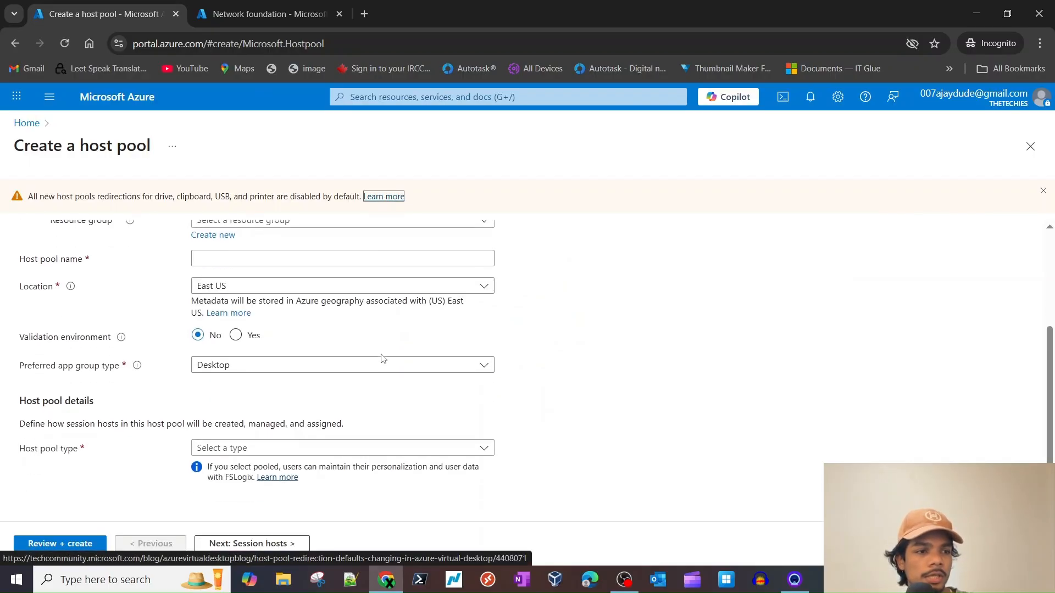
- Make the host pool Pooled with a max session limit of 10
{"action": "left_click", "coordinate": [420, 445]}
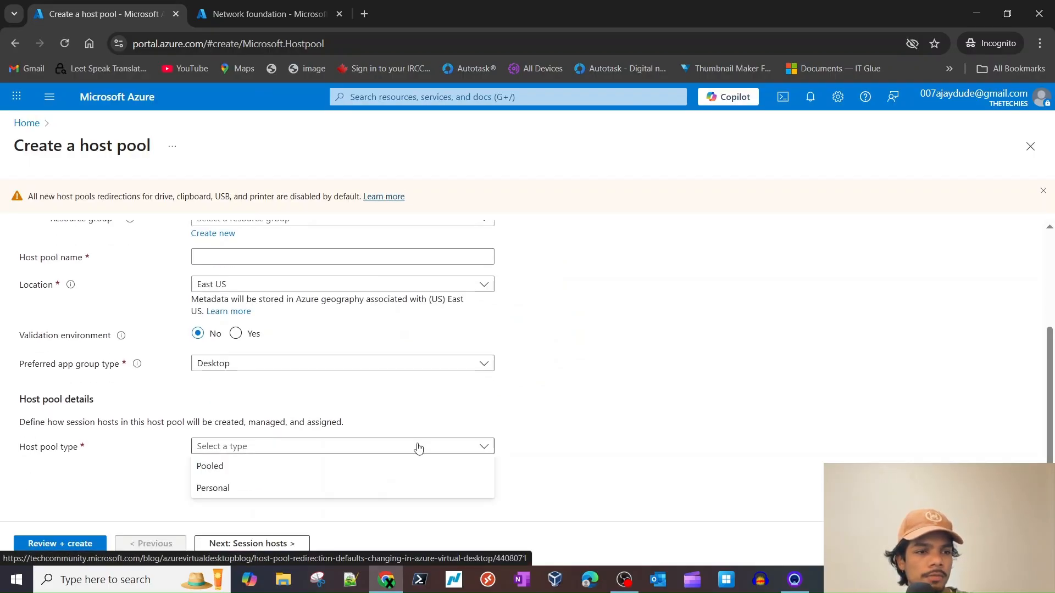
{"action": "left_click", "coordinate": [351, 469]}
{"action": "scroll", "coordinate": [352, 476], "scroll_direction": "down", "scroll_amount": 3}
{"action": "left_click", "coordinate": [316, 479]}
{"action": "type", "text": "10"}
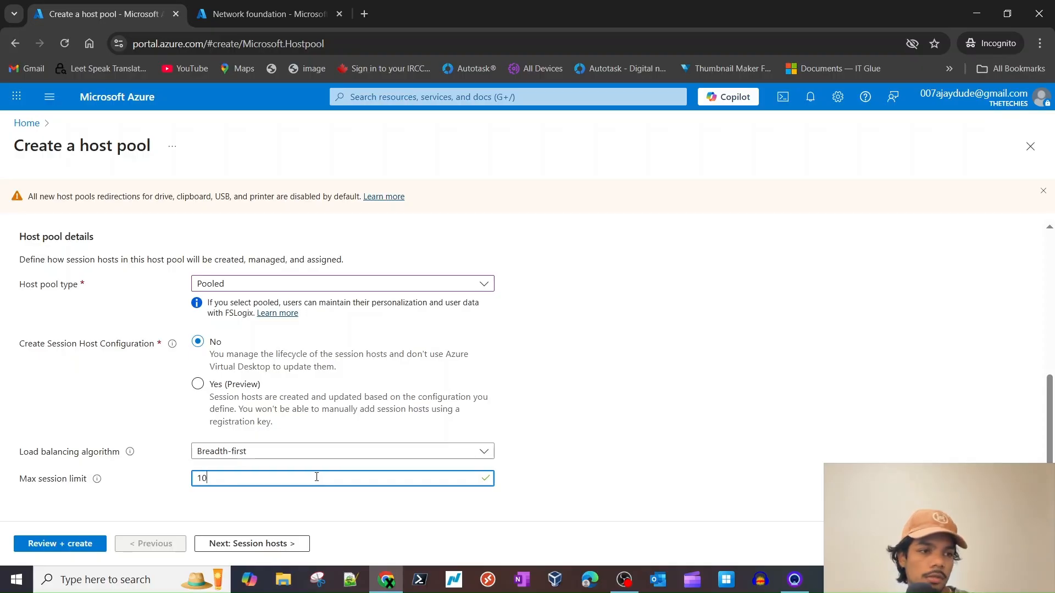
{"action": "scroll", "coordinate": [317, 477], "scroll_direction": "up", "scroll_amount": 5}
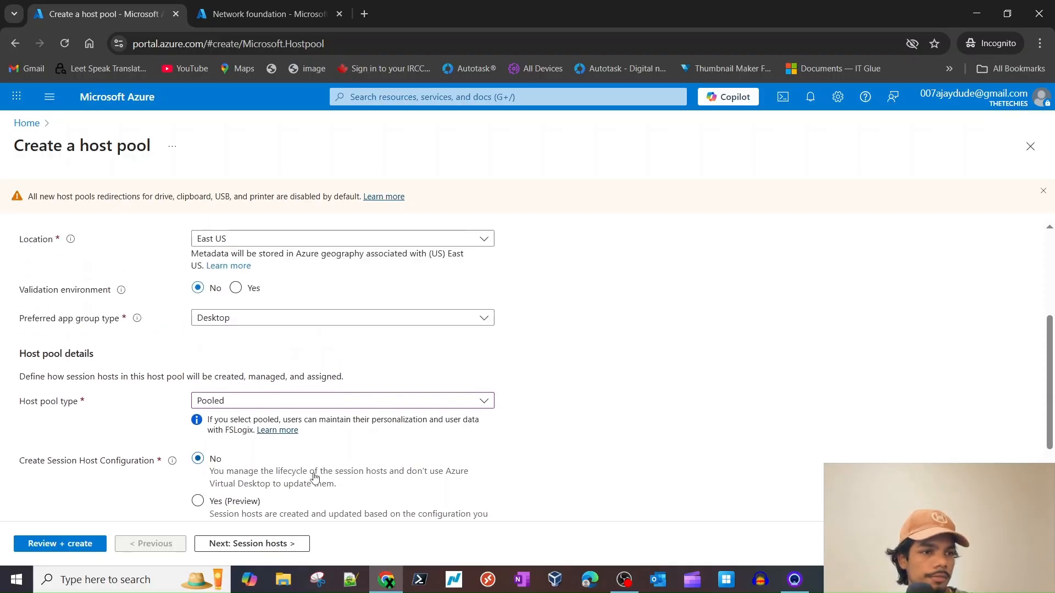
- Name the host pool AzureVDIHP
{"action": "left_click", "coordinate": [243, 390]}
{"action": "key", "text": "ctrl+v"}
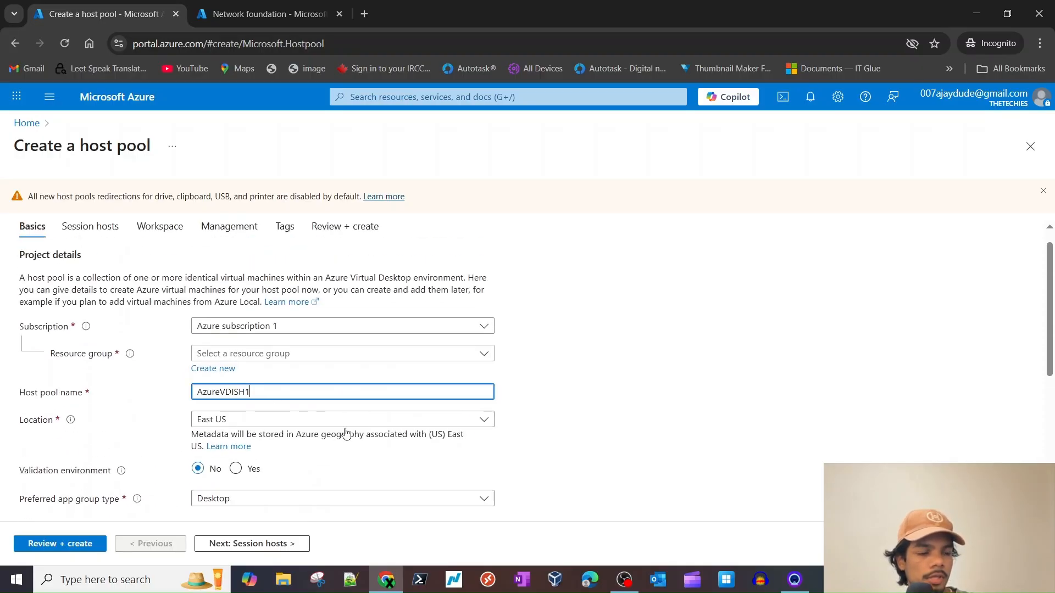
{"action": "scroll", "coordinate": [631, 452], "scroll_direction": "down", "scroll_amount": 2}
{"action": "double_click", "coordinate": [297, 274]}
{"action": "key", "text": "ctrl+c"}
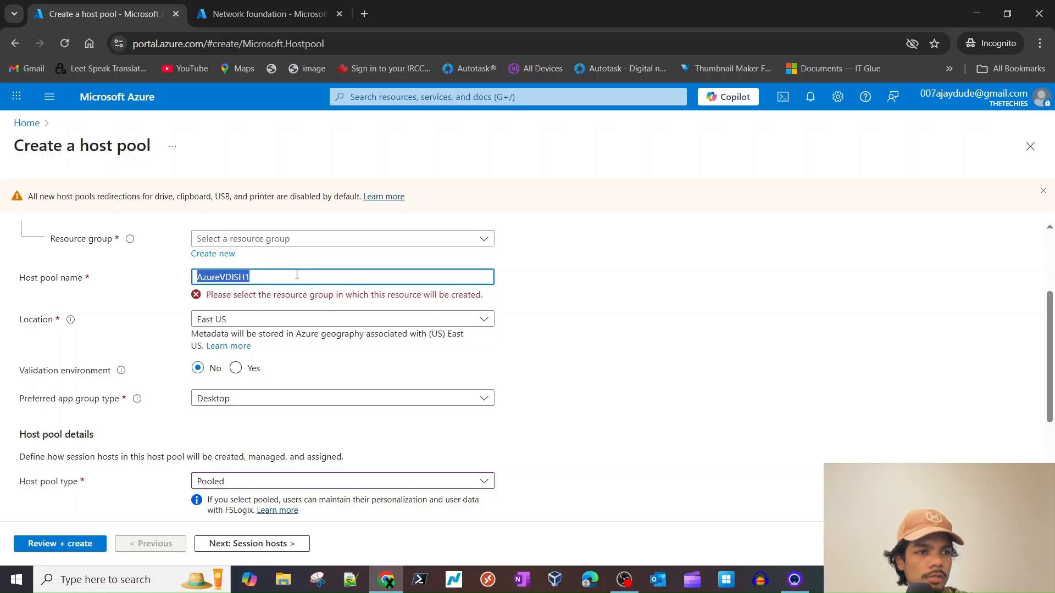
{"action": "key", "text": "BackSpace"}
{"action": "key", "text": "ctrl+v"}
{"action": "key", "text": "BackSpace"}
{"action": "key", "text": "BackSpace"}
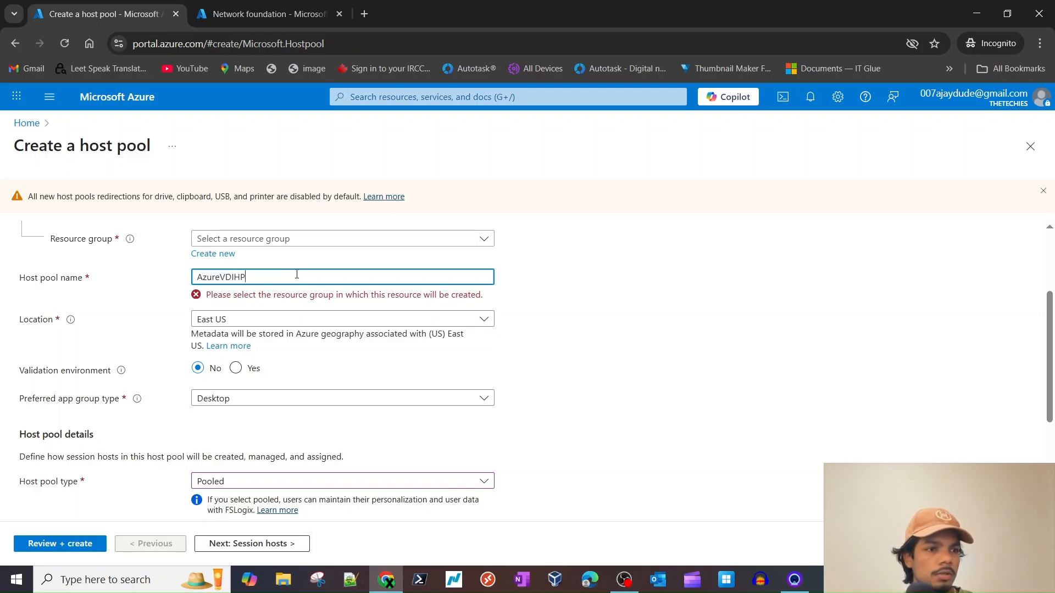
{"action": "scroll", "coordinate": [404, 405], "scroll_direction": "down", "scroll_amount": 1}
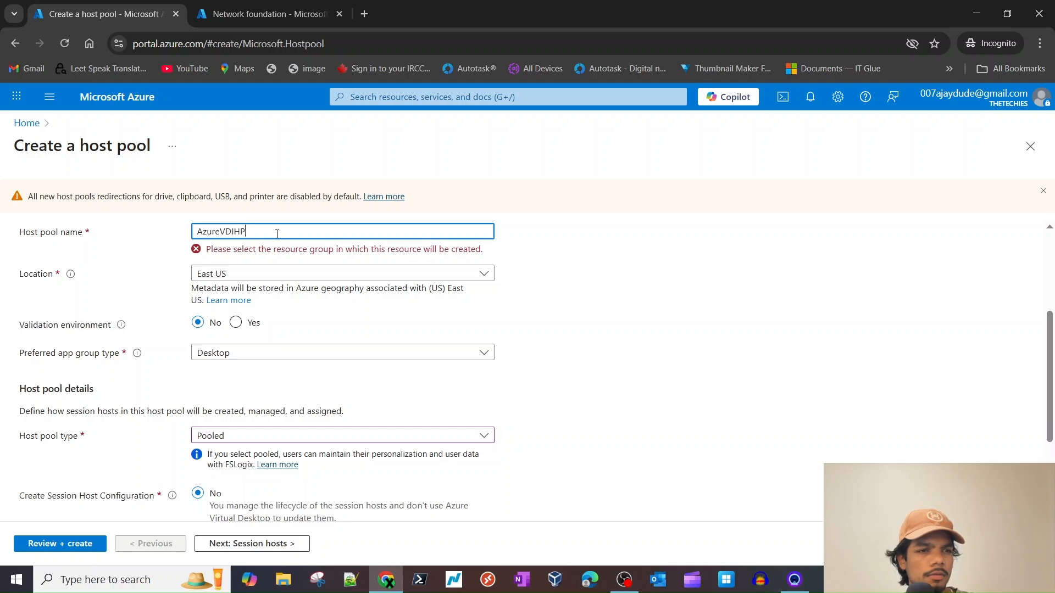
{"action": "scroll", "coordinate": [277, 233], "scroll_direction": "up", "scroll_amount": 3}
- Pick resource group AzureVDI-lab and validate the settings with Review + create
{"action": "left_click", "coordinate": [365, 353]}
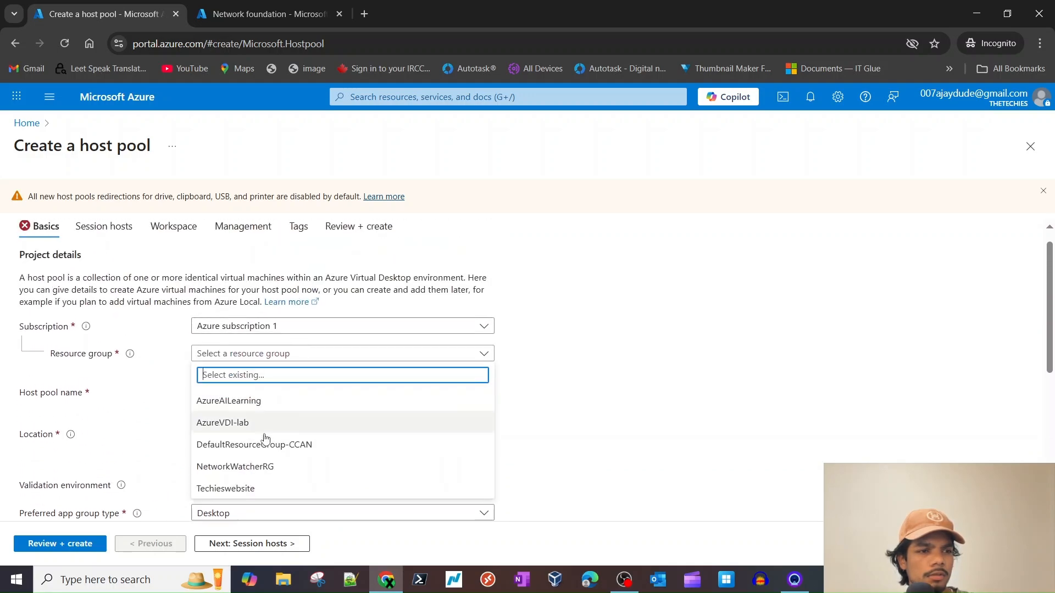
{"action": "left_click", "coordinate": [269, 426]}
{"action": "scroll", "coordinate": [271, 429], "scroll_direction": "down", "scroll_amount": 3}
{"action": "scroll", "coordinate": [246, 367], "scroll_direction": "down", "scroll_amount": 2}
{"action": "scroll", "coordinate": [242, 335], "scroll_direction": "up", "scroll_amount": 1}
{"action": "scroll", "coordinate": [241, 385], "scroll_direction": "down", "scroll_amount": 2}
{"action": "left_click", "coordinate": [79, 543]}
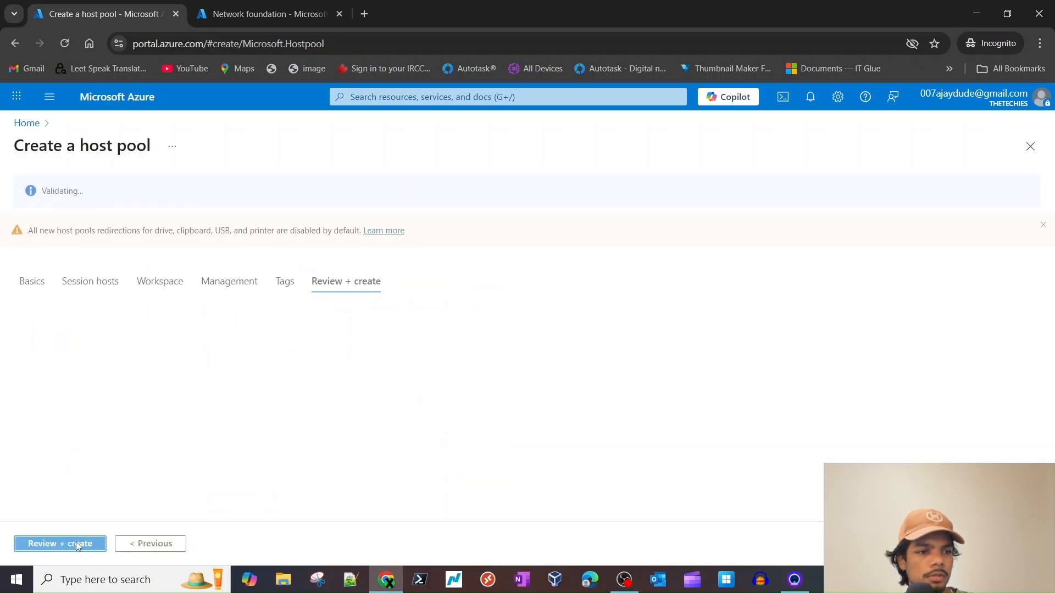
- On Session hosts, choose to add virtual machines with name prefix AzureVDISH1
{"action": "double_click", "coordinate": [91, 284]}
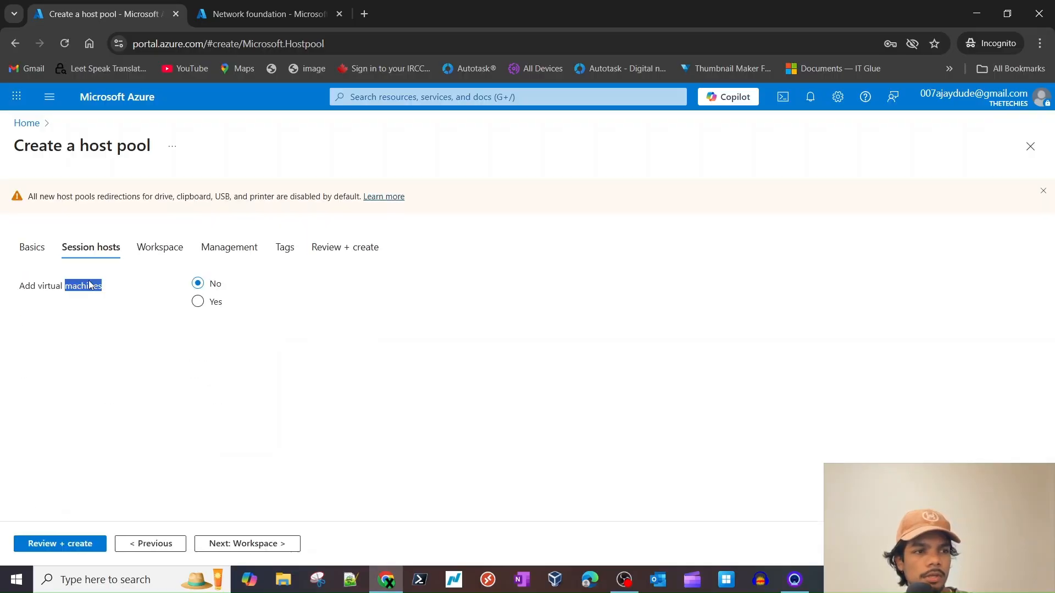
{"action": "left_click", "coordinate": [199, 308]}
{"action": "scroll", "coordinate": [228, 333], "scroll_direction": "down", "scroll_amount": 1}
{"action": "left_click", "coordinate": [234, 281]}
{"action": "key", "text": "ctrl+v"}
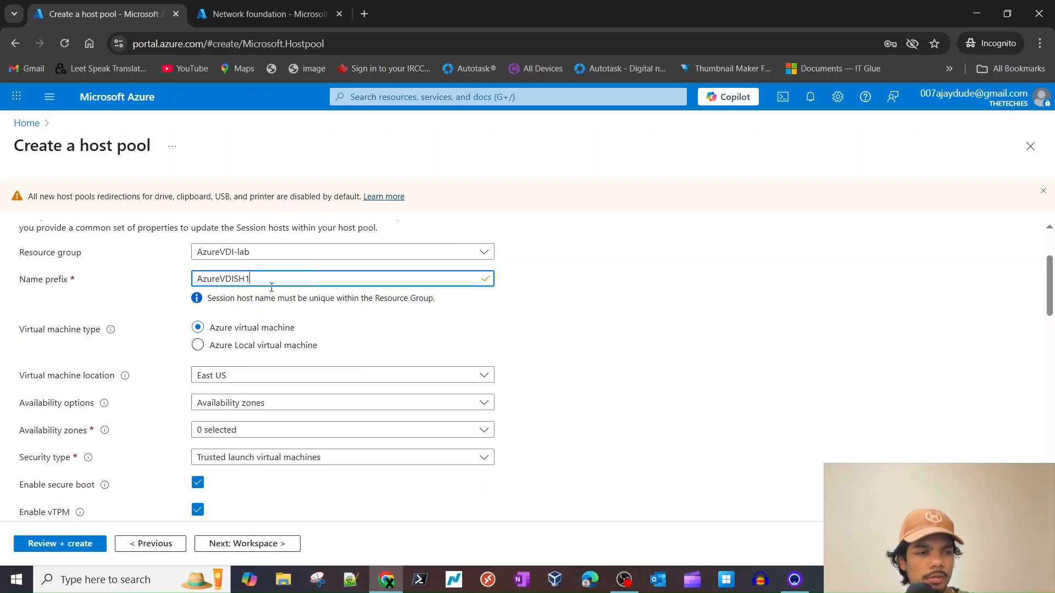
- Set availability options to No infrastructure redundancy required
{"action": "scroll", "coordinate": [271, 340], "scroll_direction": "down", "scroll_amount": 3}
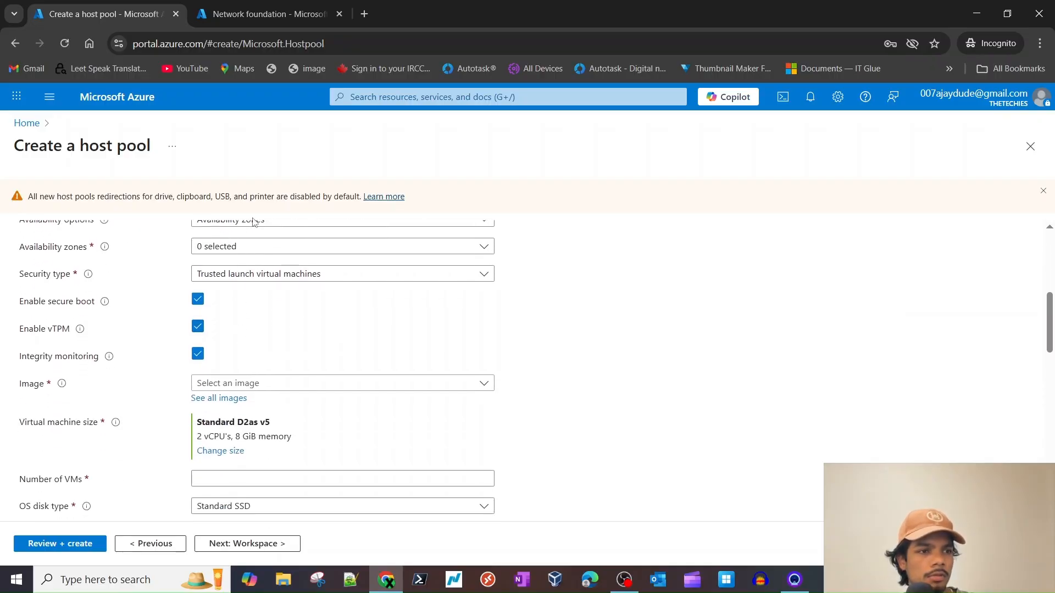
{"action": "scroll", "coordinate": [290, 299], "scroll_direction": "up", "scroll_amount": 2}
{"action": "left_click", "coordinate": [278, 306]}
{"action": "left_click", "coordinate": [274, 328]}
{"action": "scroll", "coordinate": [203, 375], "scroll_direction": "down", "scroll_amount": 1}
{"action": "scroll", "coordinate": [267, 336], "scroll_direction": "down", "scroll_amount": 2}
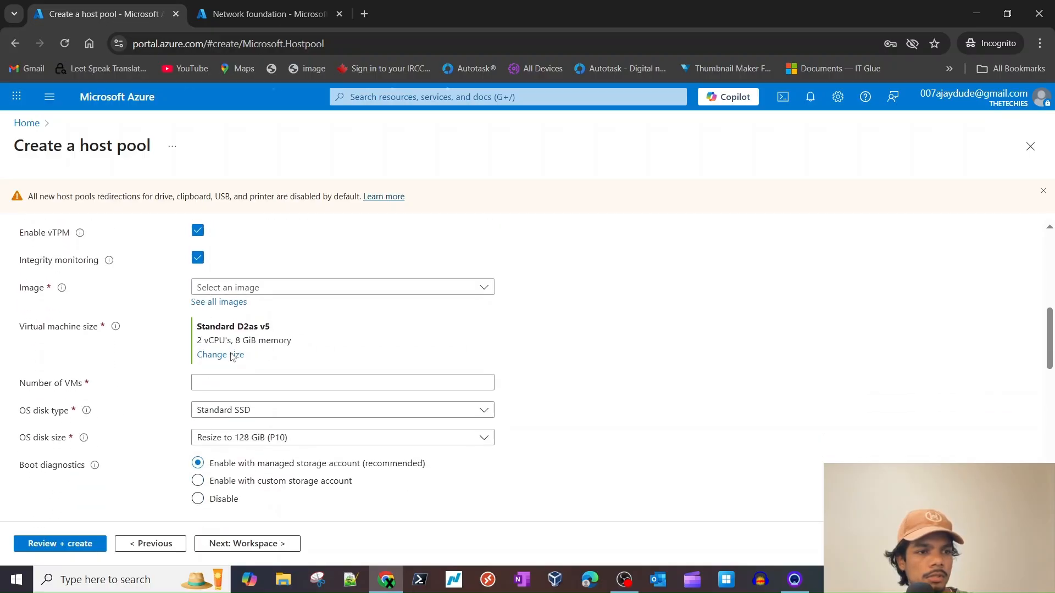
- Change the VM size to Standard B1ms (1 vCPU, 2 GiB) from the B-Series sizes
{"action": "left_click", "coordinate": [220, 355]}
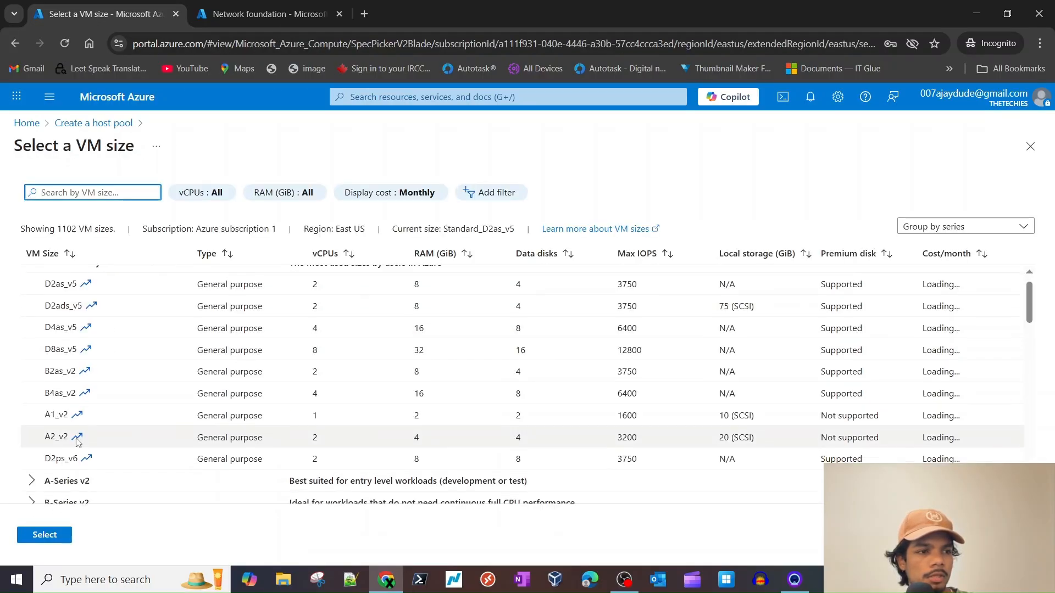
{"action": "scroll", "coordinate": [70, 437], "scroll_direction": "down", "scroll_amount": 4}
{"action": "left_click", "coordinate": [30, 288]}
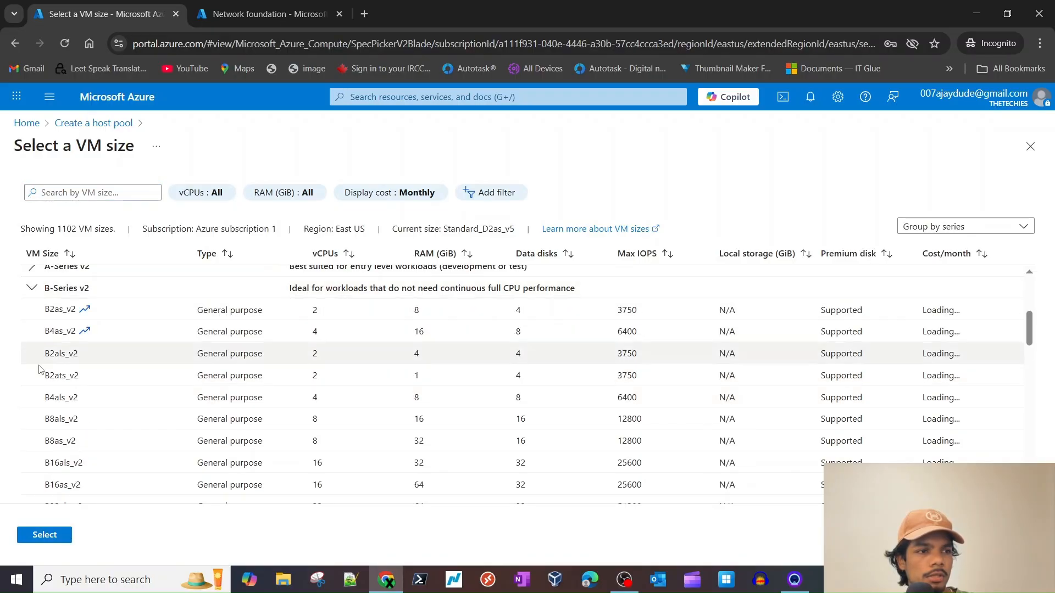
{"action": "scroll", "coordinate": [34, 336], "scroll_direction": "down", "scroll_amount": 4}
{"action": "left_click", "coordinate": [32, 344]}
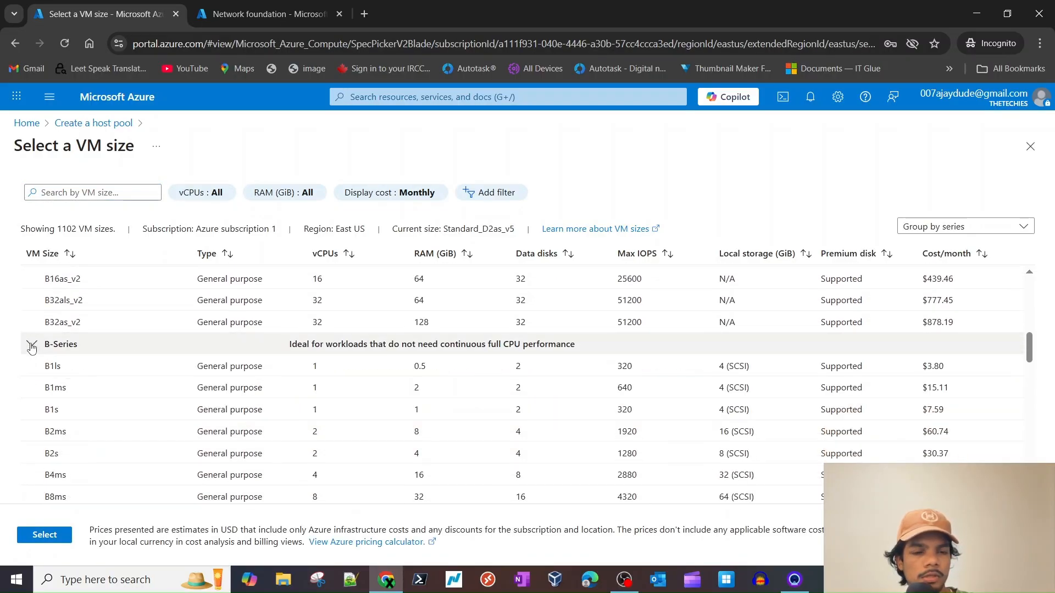
{"action": "left_click", "coordinate": [678, 366]}
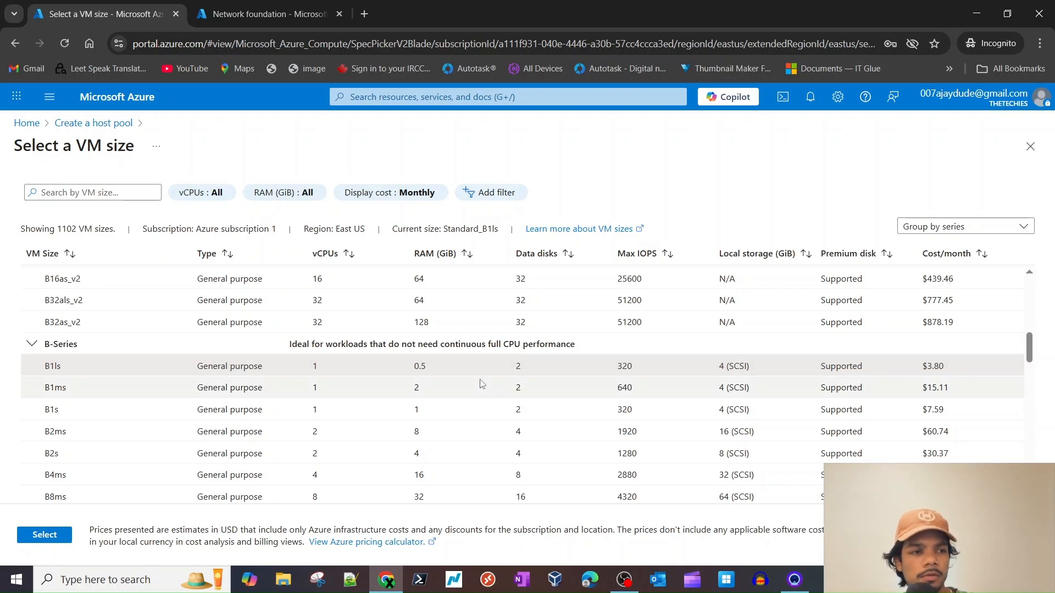
{"action": "left_click", "coordinate": [391, 387]}
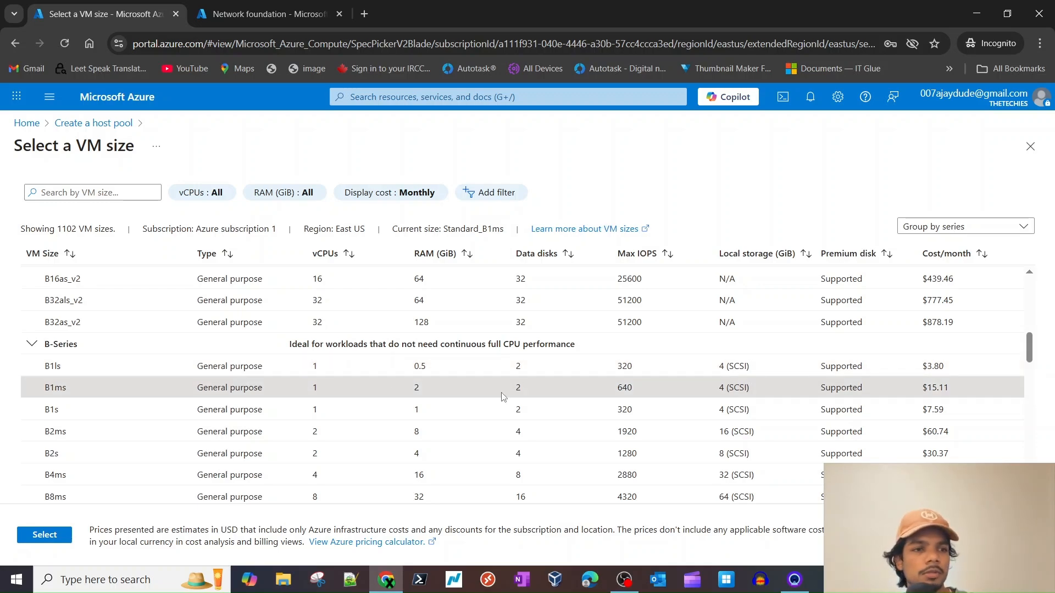
{"action": "left_click", "coordinate": [70, 535]}
- Set the number of VMs to 1 and disable boot diagnostics
{"action": "scroll", "coordinate": [330, 431], "scroll_direction": "down", "scroll_amount": 2}
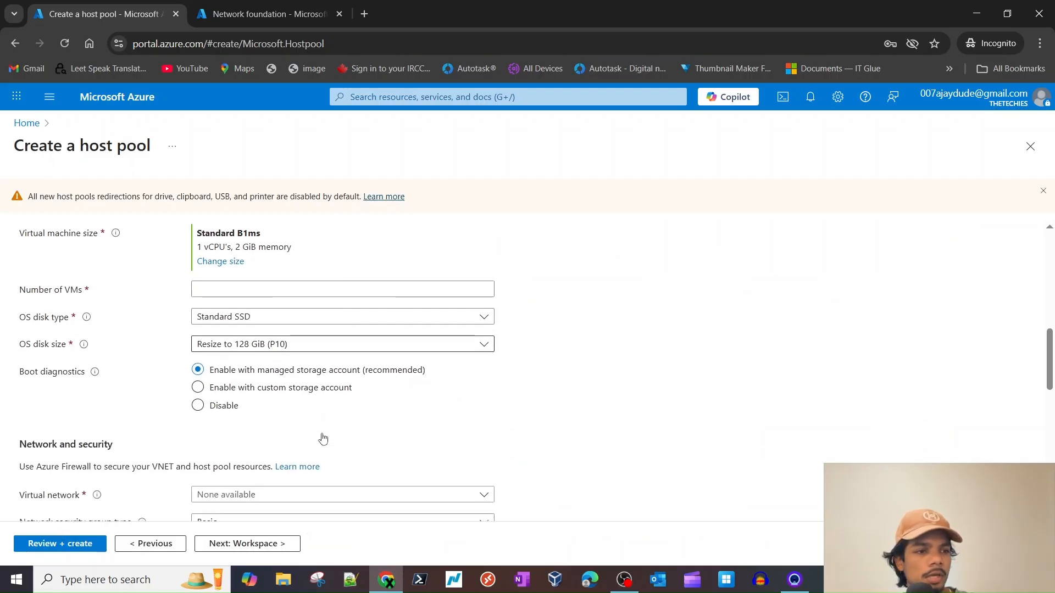
{"action": "left_click", "coordinate": [273, 269]}
{"action": "type", "text": "1"}
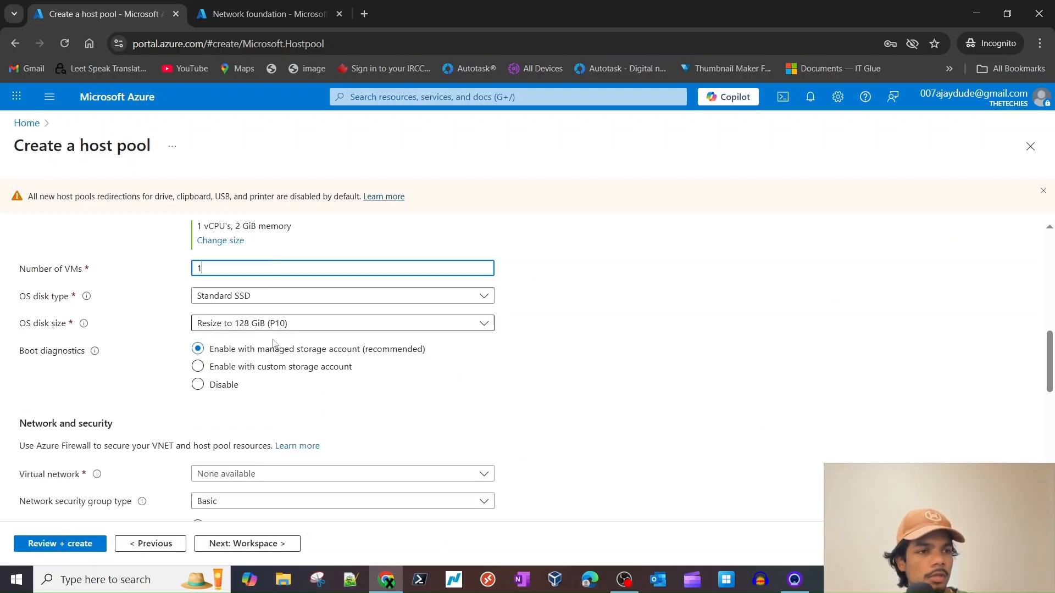
{"action": "scroll", "coordinate": [400, 389], "scroll_direction": "down", "scroll_amount": 1}
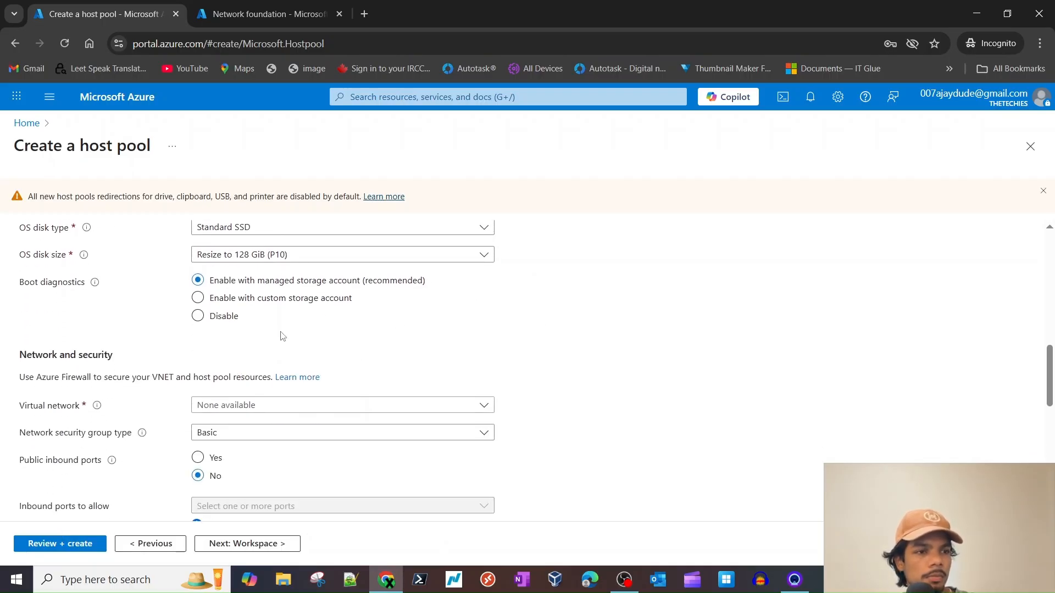
{"action": "left_click", "coordinate": [234, 320]}
- Resize the OS disk to 64 GiB (P6) after briefly choosing 32 GiB
{"action": "left_click", "coordinate": [312, 256]}
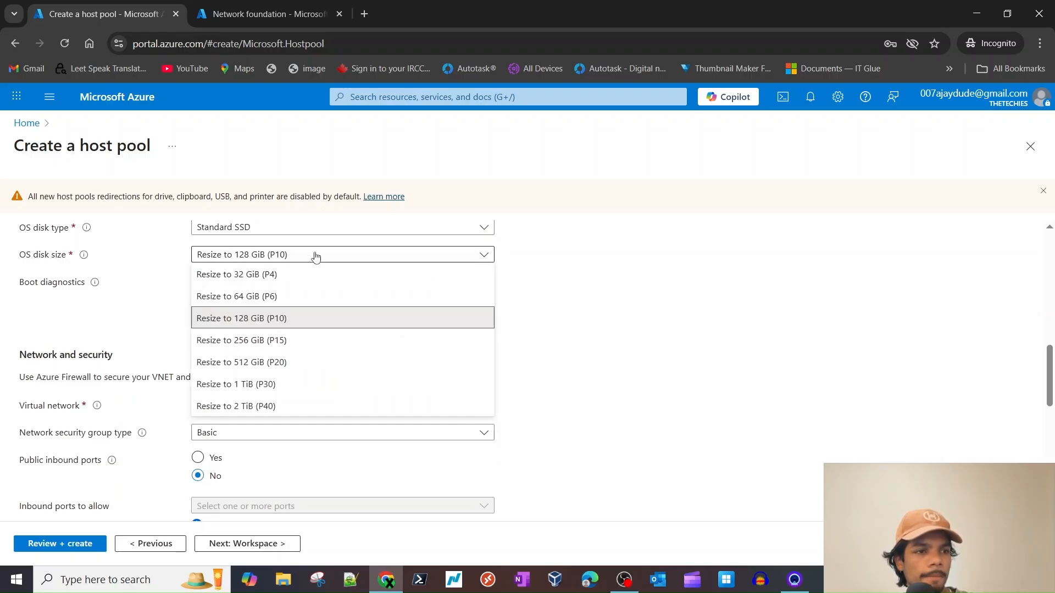
{"action": "left_click", "coordinate": [291, 274]}
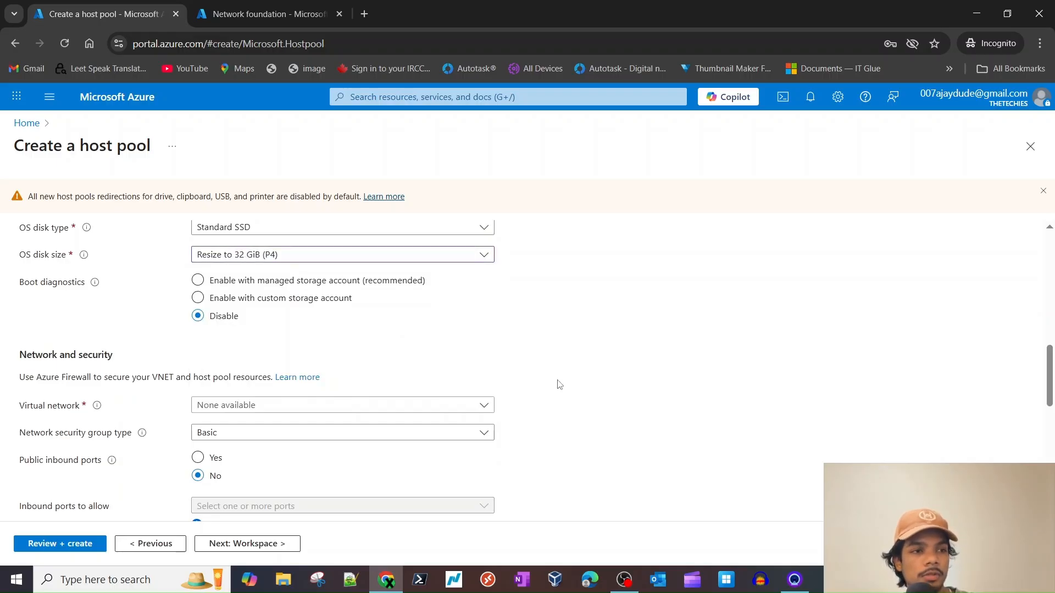
{"action": "scroll", "coordinate": [559, 383], "scroll_direction": "down", "scroll_amount": 1}
{"action": "scroll", "coordinate": [558, 393], "scroll_direction": "up", "scroll_amount": 2}
{"action": "scroll", "coordinate": [552, 392], "scroll_direction": "down", "scroll_amount": 1}
{"action": "scroll", "coordinate": [544, 392], "scroll_direction": "up", "scroll_amount": 2}
{"action": "left_click", "coordinate": [315, 275]}
{"action": "left_click", "coordinate": [273, 320]}
{"action": "scroll", "coordinate": [620, 397], "scroll_direction": "down", "scroll_amount": 1}
{"action": "scroll", "coordinate": [621, 396], "scroll_direction": "down", "scroll_amount": 1}
- Keep public inbound ports blocked and set the network security group type to None
{"action": "left_click", "coordinate": [278, 337]}
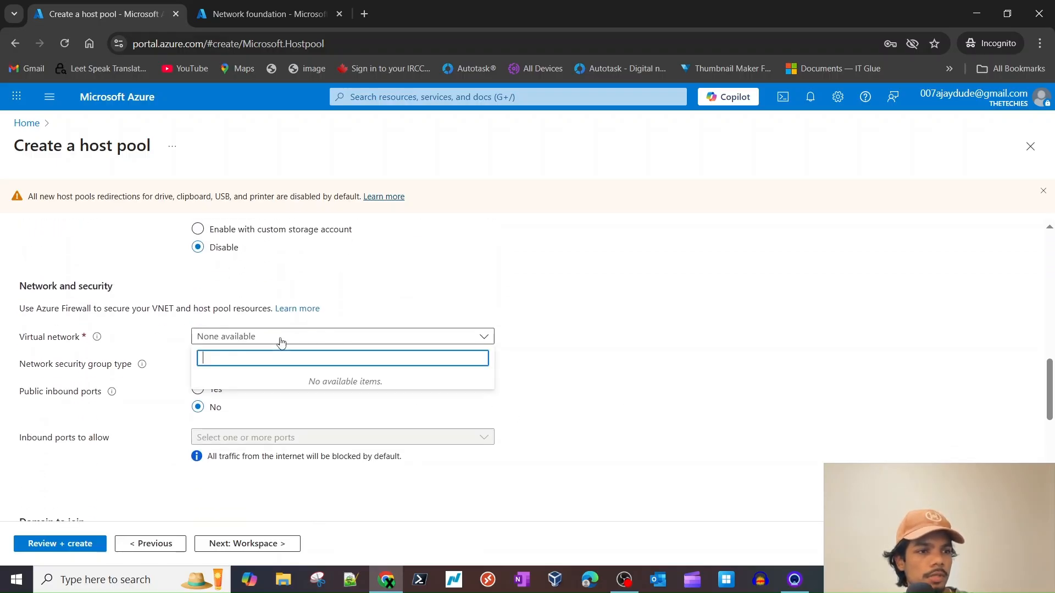
{"action": "left_click", "coordinate": [577, 362]}
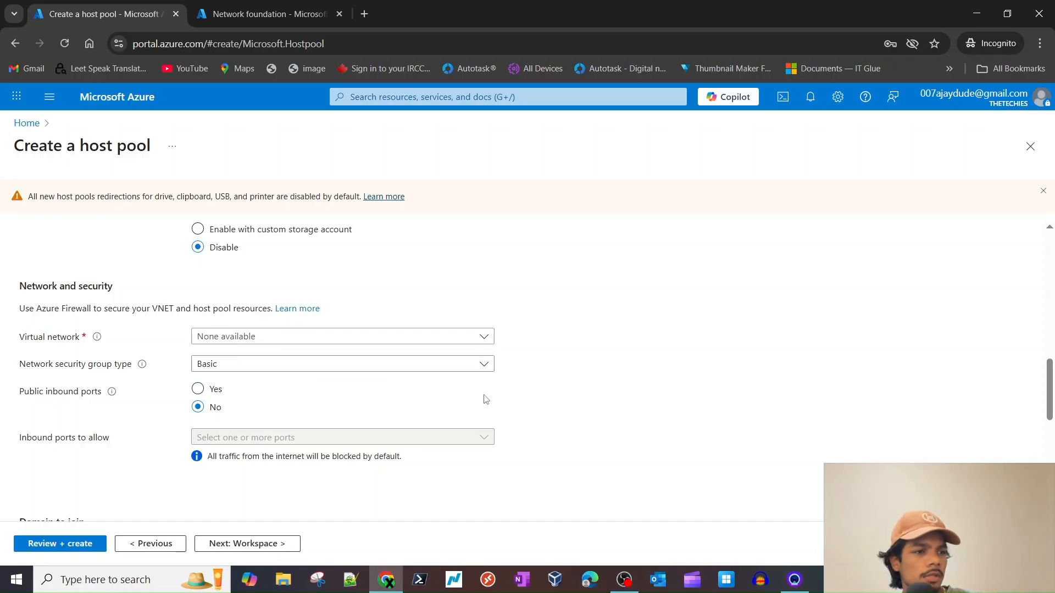
{"action": "scroll", "coordinate": [485, 399], "scroll_direction": "down", "scroll_amount": 2}
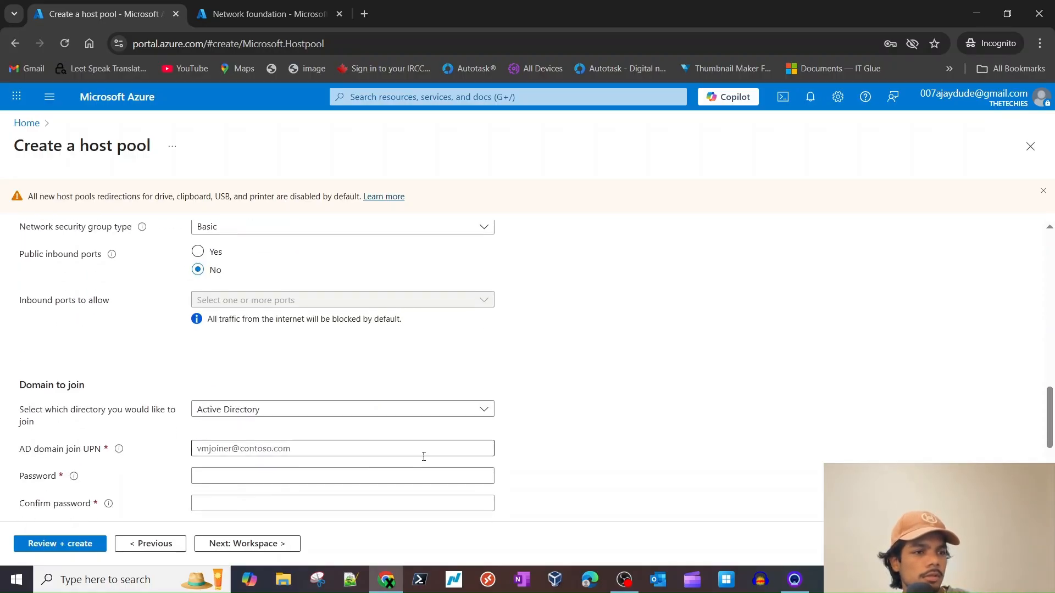
{"action": "scroll", "coordinate": [424, 457], "scroll_direction": "up", "scroll_amount": 2}
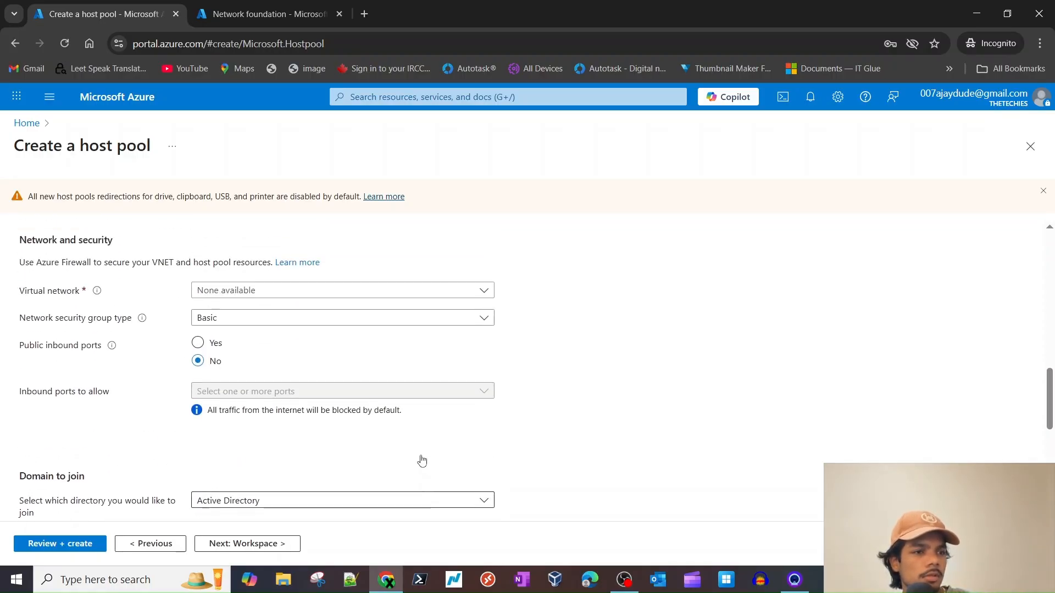
{"action": "left_click", "coordinate": [199, 344]}
{"action": "left_click", "coordinate": [202, 366]}
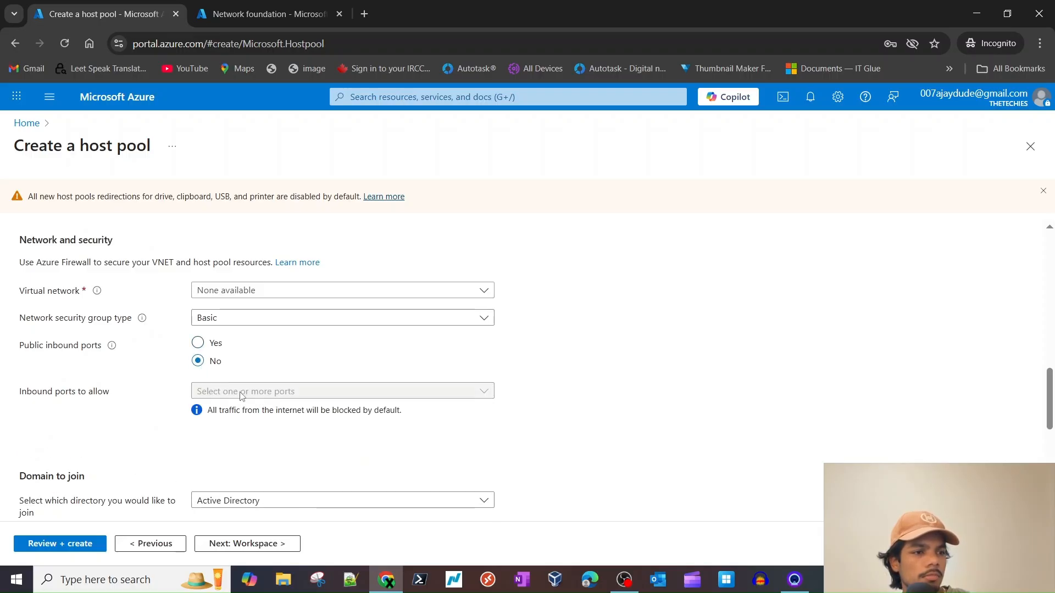
{"action": "left_click", "coordinate": [261, 319]}
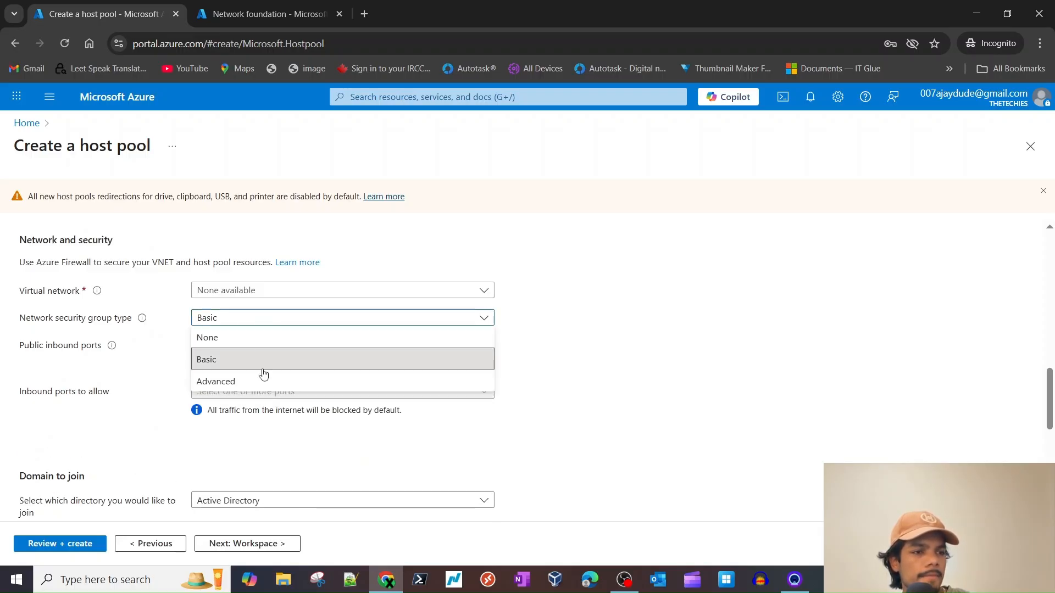
{"action": "left_click", "coordinate": [261, 338]}
{"action": "scroll", "coordinate": [525, 378], "scroll_direction": "down", "scroll_amount": 6}
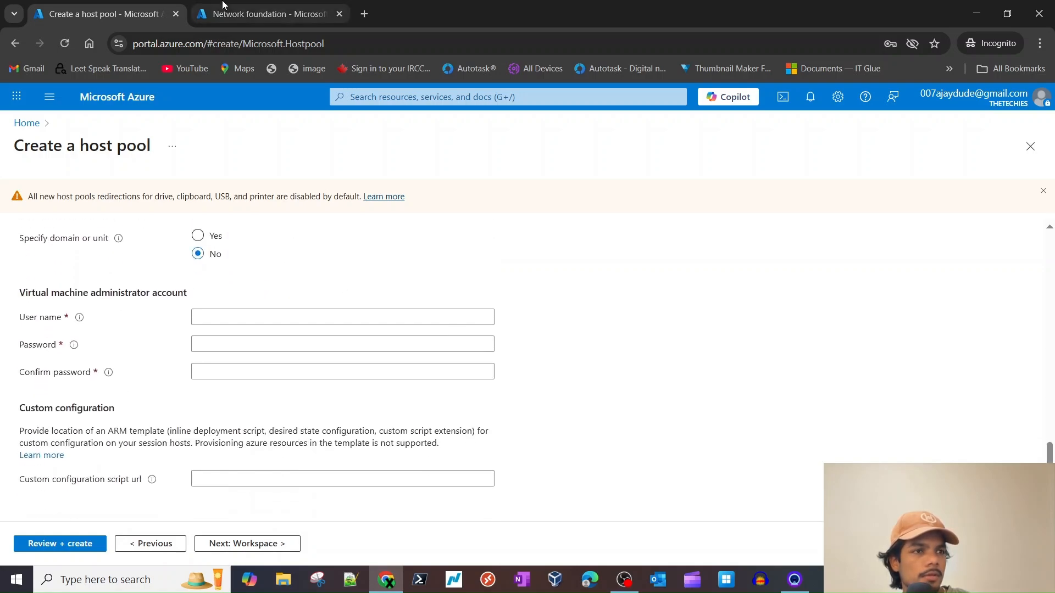
- Confirm in the other tab that AzureVDI-lab-VNET is located in East US 2
{"action": "left_click", "coordinate": [268, 14]}
{"action": "left_click", "coordinate": [275, 298]}
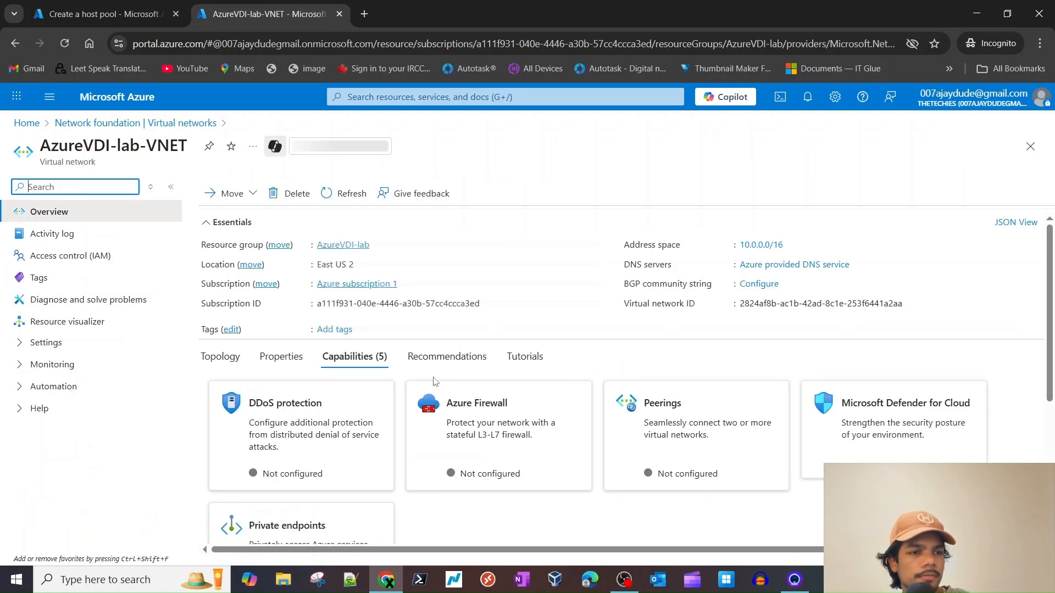
{"action": "triple_click", "coordinate": [332, 266]}
- On the Basics step, set the host pool location to East US 2 to match the VNET
{"action": "left_click", "coordinate": [107, 14]}
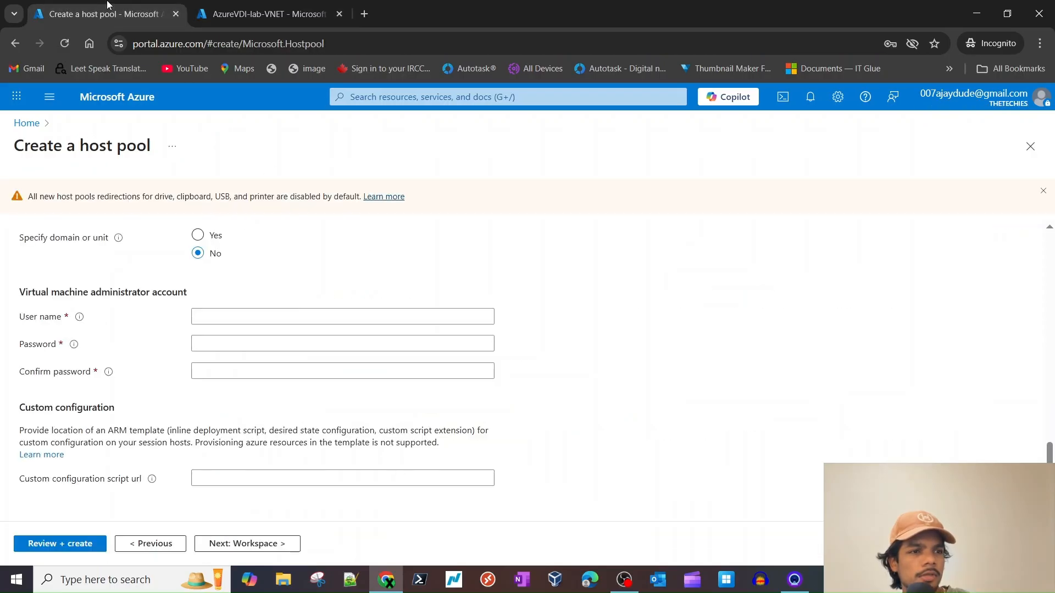
{"action": "scroll", "coordinate": [478, 324], "scroll_direction": "up", "scroll_amount": 10}
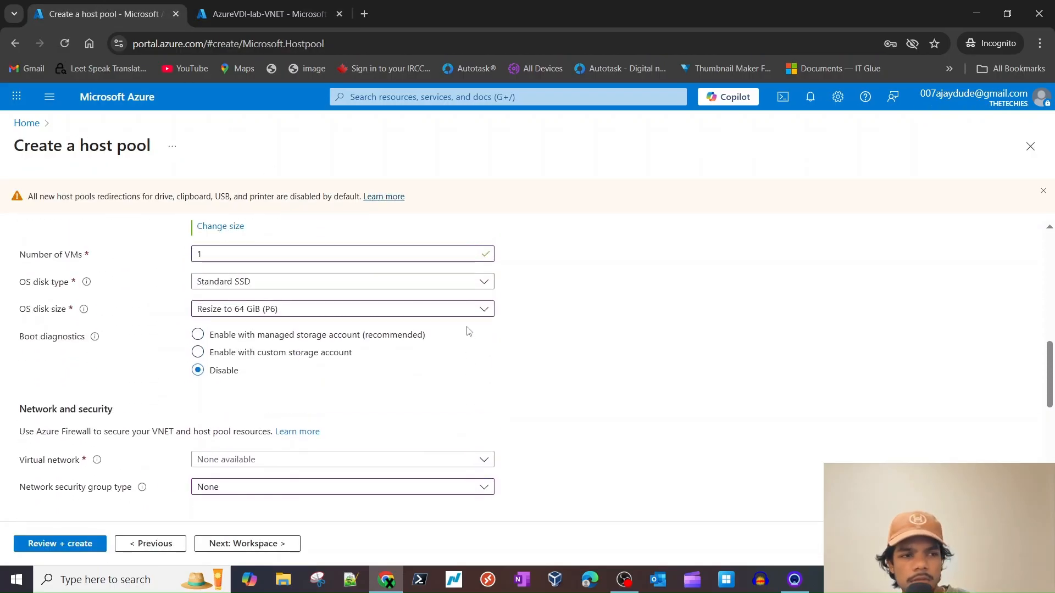
{"action": "scroll", "coordinate": [456, 342], "scroll_direction": "up", "scroll_amount": 8}
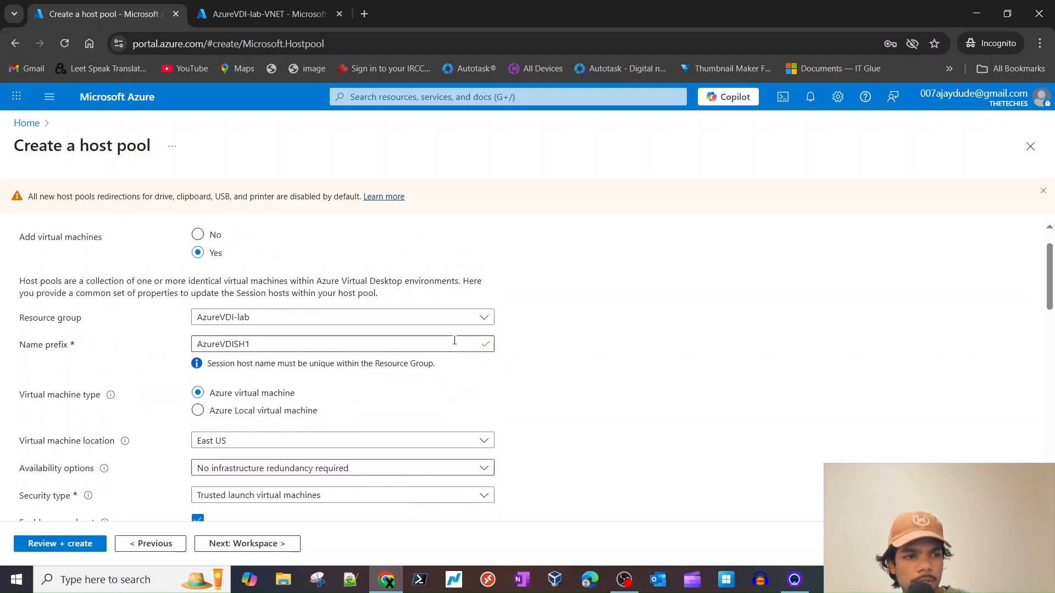
{"action": "left_click", "coordinate": [32, 247]}
{"action": "scroll", "coordinate": [281, 330], "scroll_direction": "down", "scroll_amount": 3}
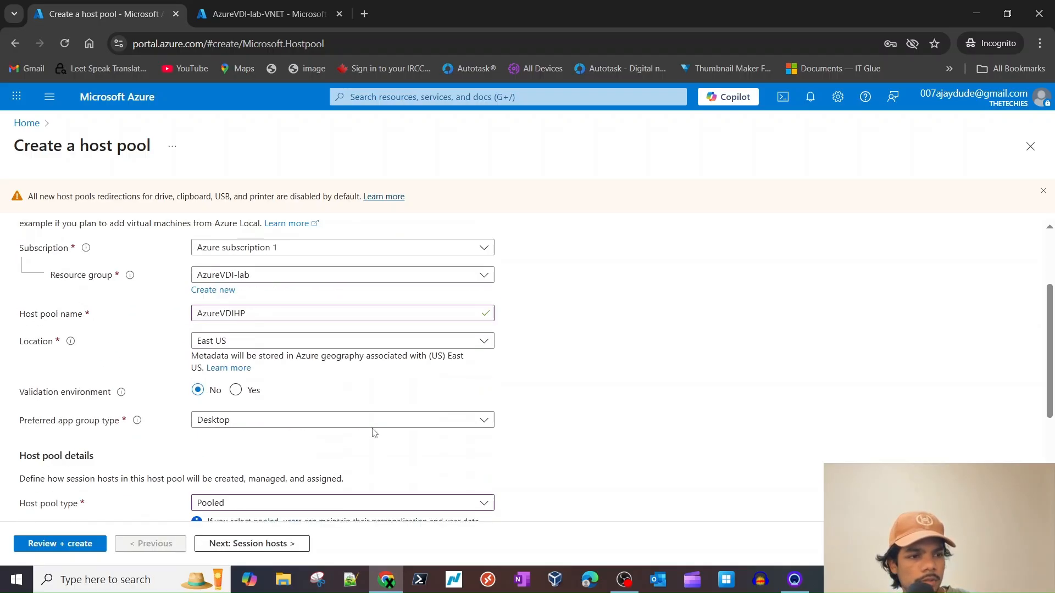
{"action": "left_click", "coordinate": [281, 304]}
{"action": "left_click", "coordinate": [248, 502]}
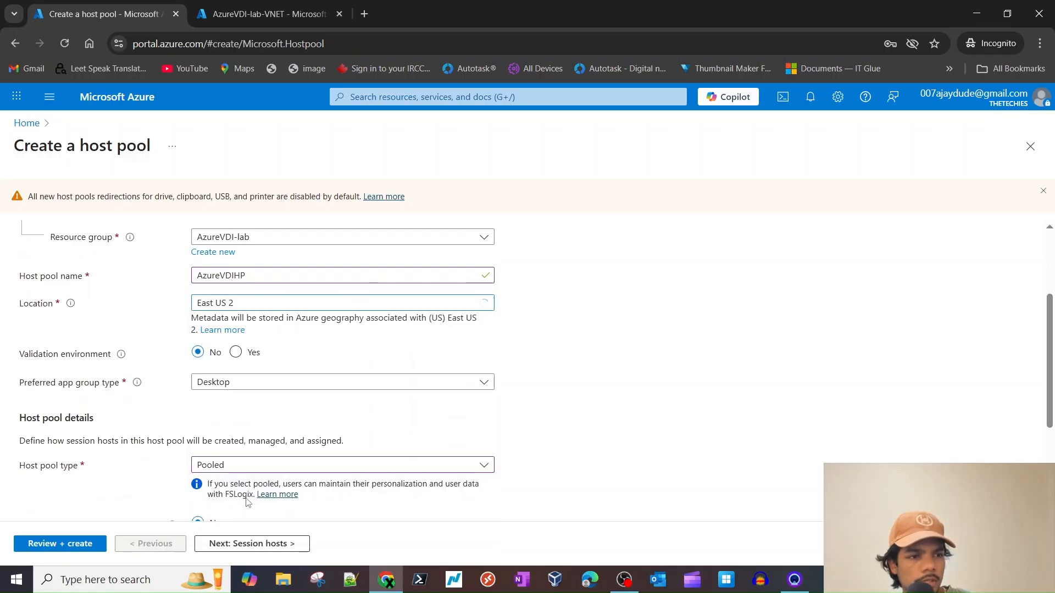
{"action": "left_click", "coordinate": [263, 14]}
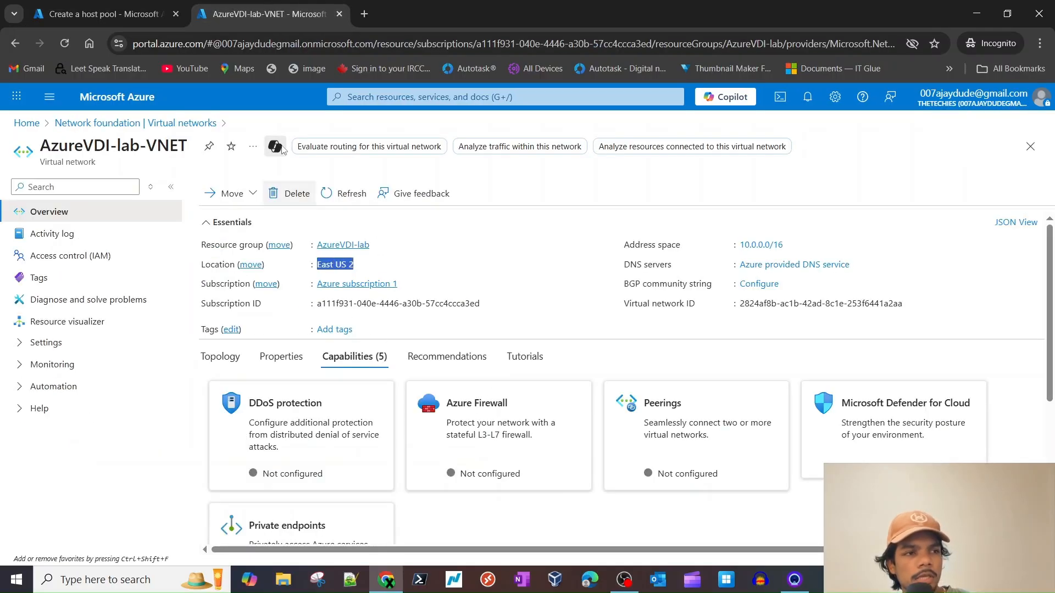
{"action": "left_click", "coordinate": [130, 11]}
{"action": "scroll", "coordinate": [532, 390], "scroll_direction": "down", "scroll_amount": 3}
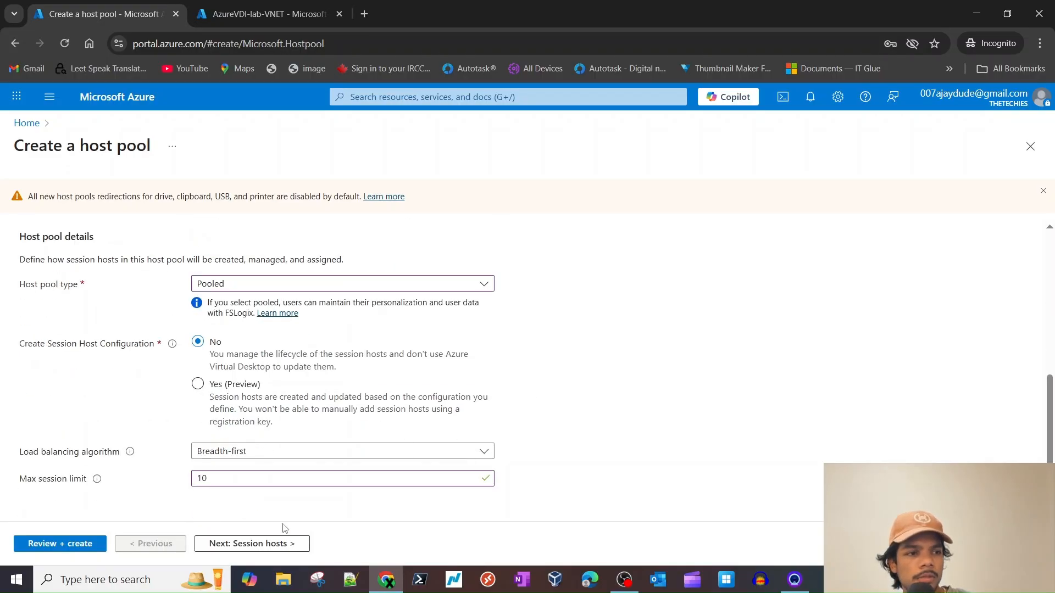
- Advance to Session hosts and check the virtual network list, which is still empty
{"action": "left_click", "coordinate": [250, 542]}
{"action": "scroll", "coordinate": [364, 500], "scroll_direction": "down", "scroll_amount": 7}
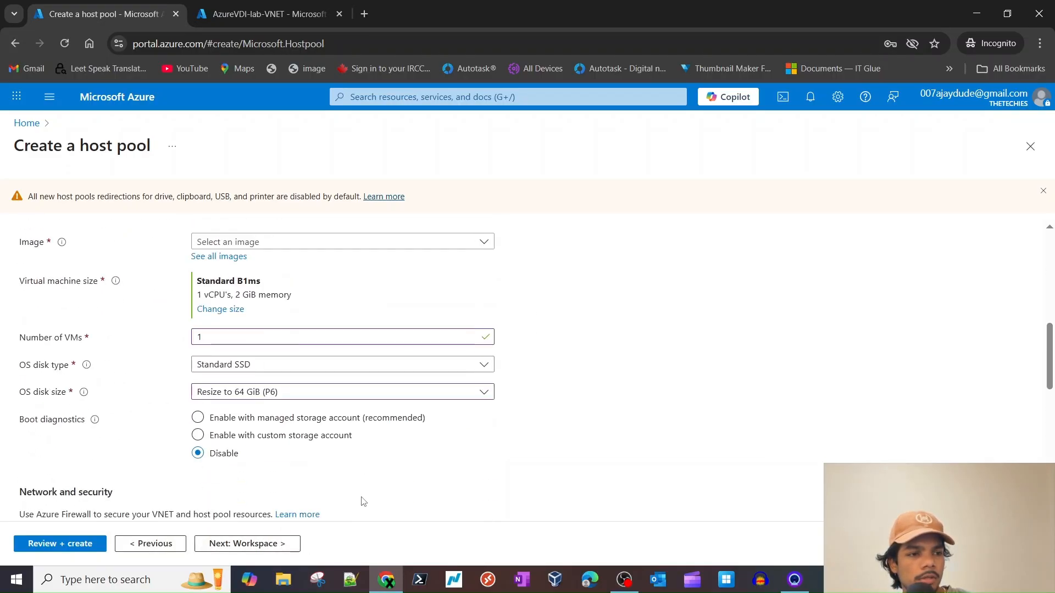
{"action": "scroll", "coordinate": [365, 501], "scroll_direction": "down", "scroll_amount": 3}
{"action": "left_click", "coordinate": [317, 383]}
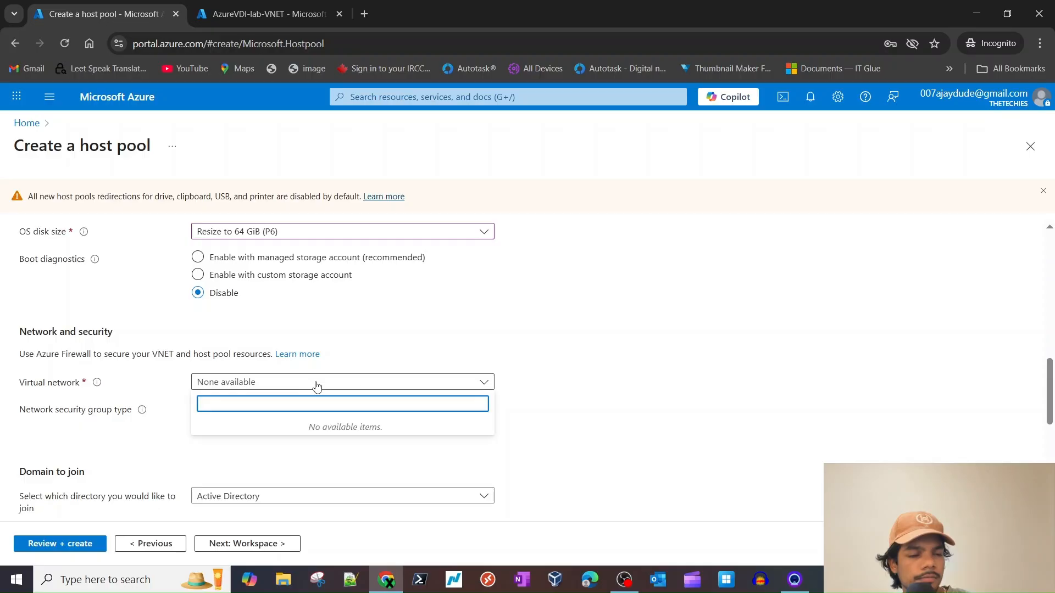
{"action": "left_click", "coordinate": [655, 389]}
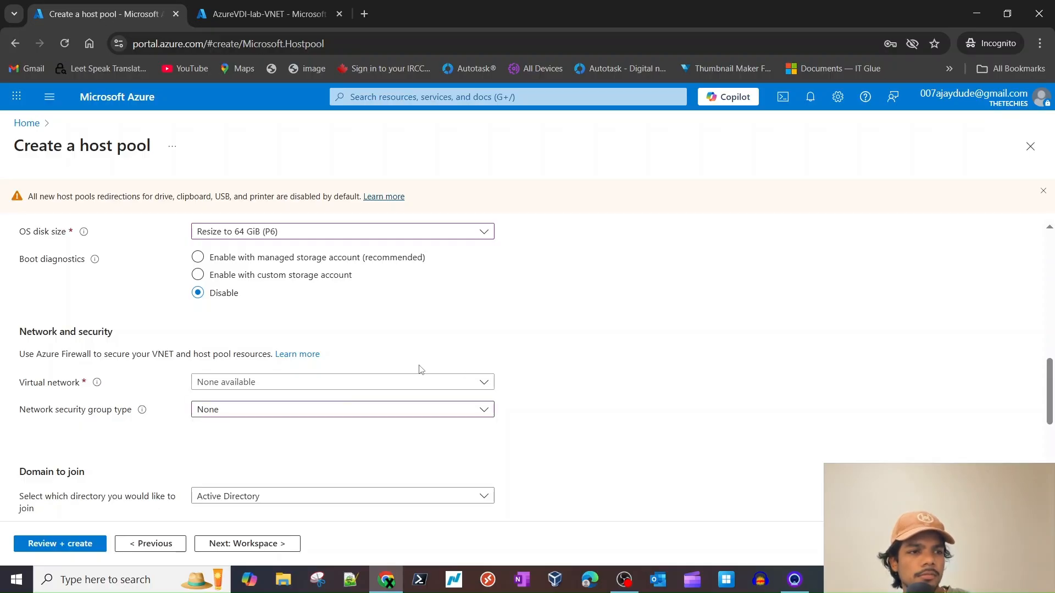
{"action": "scroll", "coordinate": [377, 410], "scroll_direction": "down", "scroll_amount": 5}
{"action": "scroll", "coordinate": [231, 437], "scroll_direction": "up", "scroll_amount": 3}
- Choose Microsoft Entra ID as the domain join directory, leaving Intune enrollment off
{"action": "left_click", "coordinate": [269, 360]}
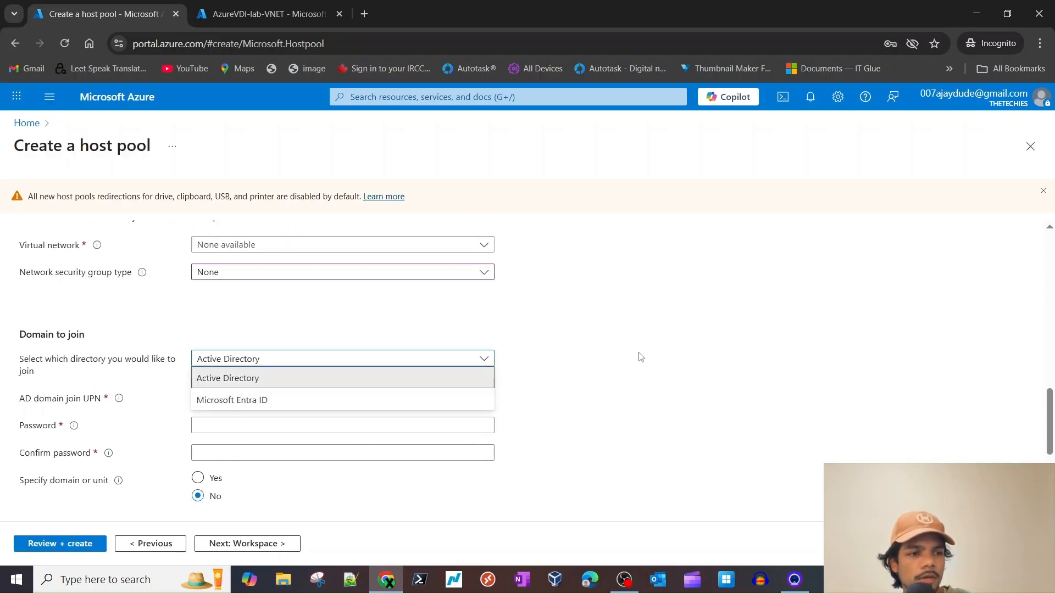
{"action": "left_click", "coordinate": [584, 368]}
{"action": "left_click", "coordinate": [278, 360]}
{"action": "left_click", "coordinate": [275, 400]}
{"action": "scroll", "coordinate": [315, 409], "scroll_direction": "down", "scroll_amount": 2}
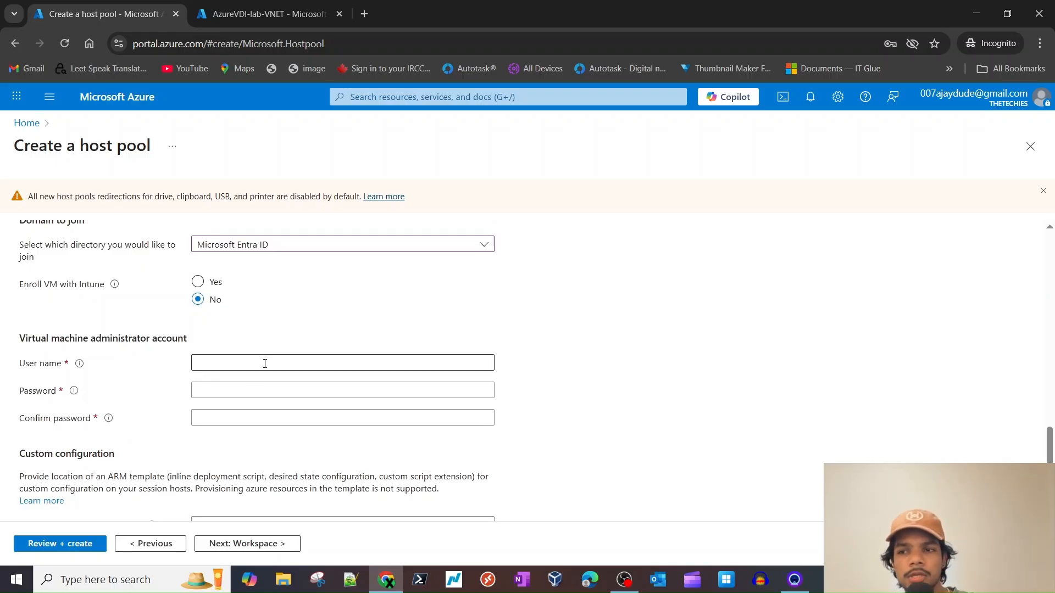
{"action": "scroll", "coordinate": [332, 363], "scroll_direction": "down", "scroll_amount": 1}
{"action": "scroll", "coordinate": [333, 376], "scroll_direction": "up", "scroll_amount": 2}
{"action": "scroll", "coordinate": [262, 360], "scroll_direction": "down", "scroll_amount": 2}
- Recheck the directory choices and keep Microsoft Entra ID selected
{"action": "left_click", "coordinate": [263, 315]}
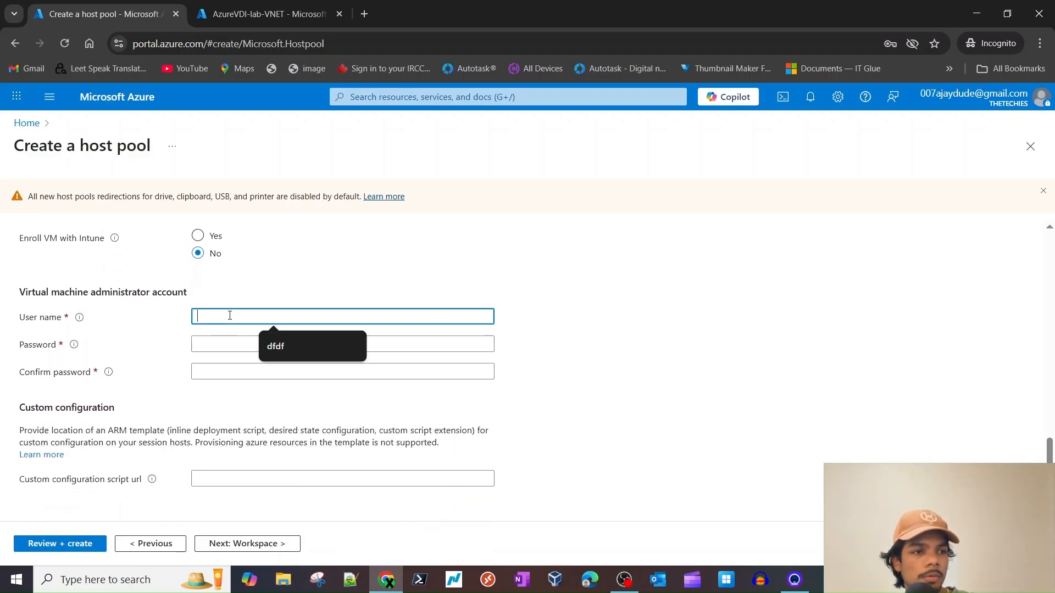
{"action": "scroll", "coordinate": [275, 324], "scroll_direction": "up", "scroll_amount": 3}
{"action": "left_click", "coordinate": [279, 313]}
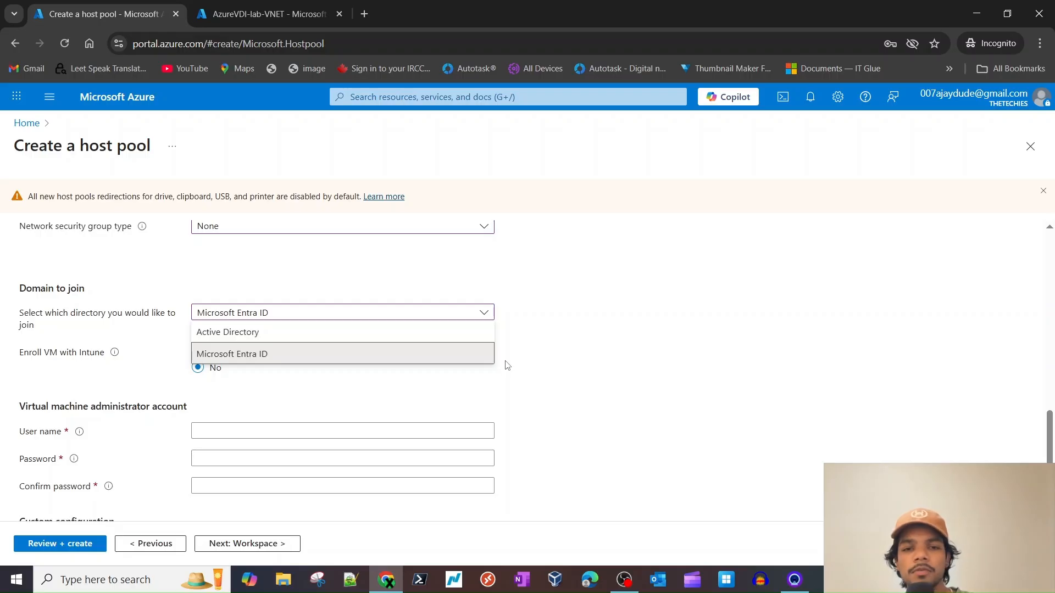
{"action": "left_click", "coordinate": [604, 387]}
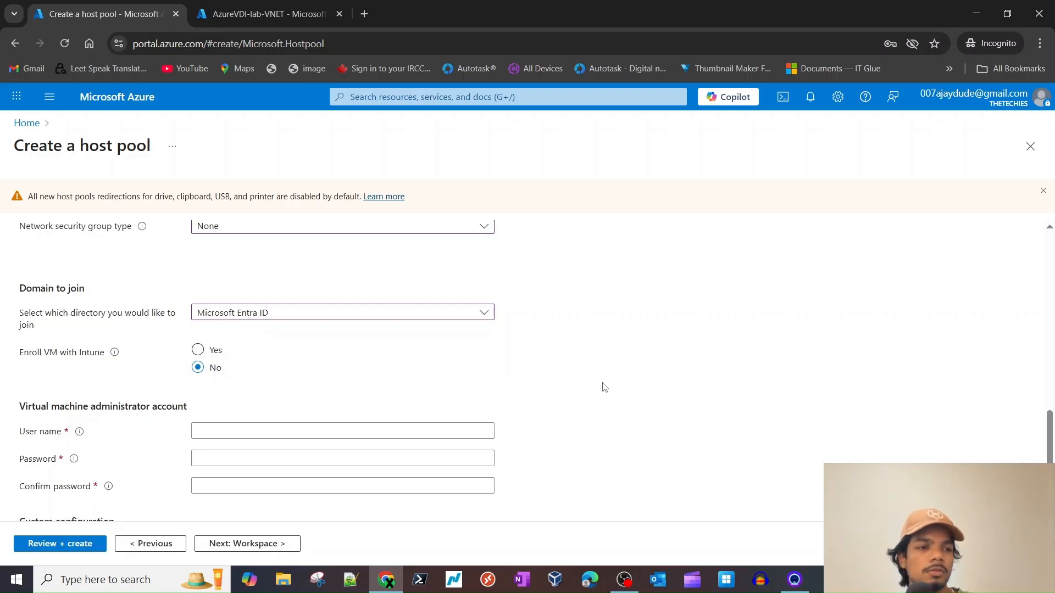
{"action": "scroll", "coordinate": [275, 357], "scroll_direction": "down", "scroll_amount": 2}
{"action": "scroll", "coordinate": [243, 296], "scroll_direction": "up", "scroll_amount": 2}
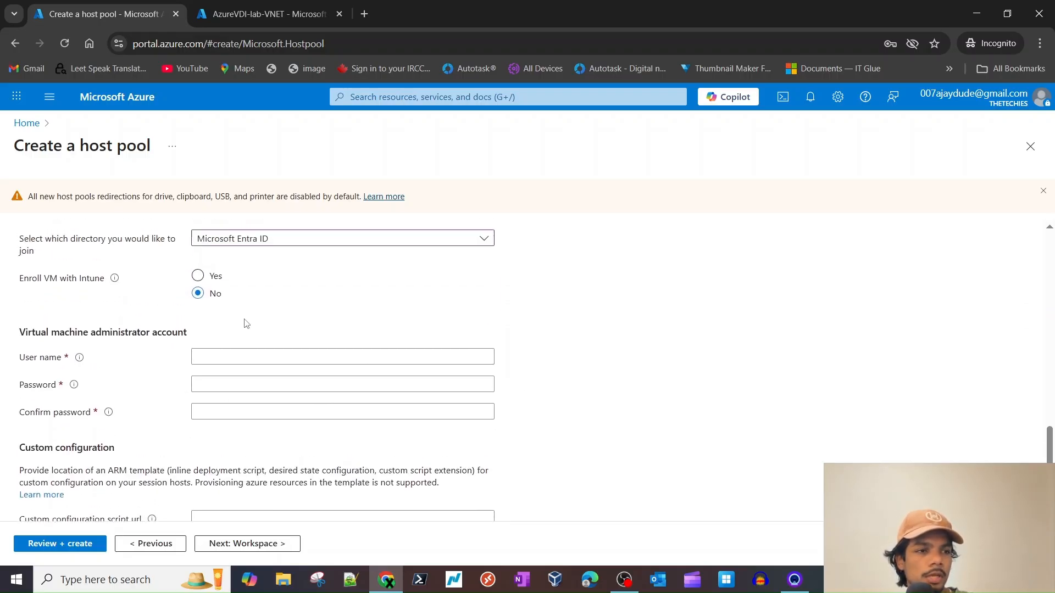
- Enter labadmin as the session host administrator user name
{"action": "scroll", "coordinate": [266, 405], "scroll_direction": "down", "scroll_amount": 1}
{"action": "left_click", "coordinate": [234, 342]}
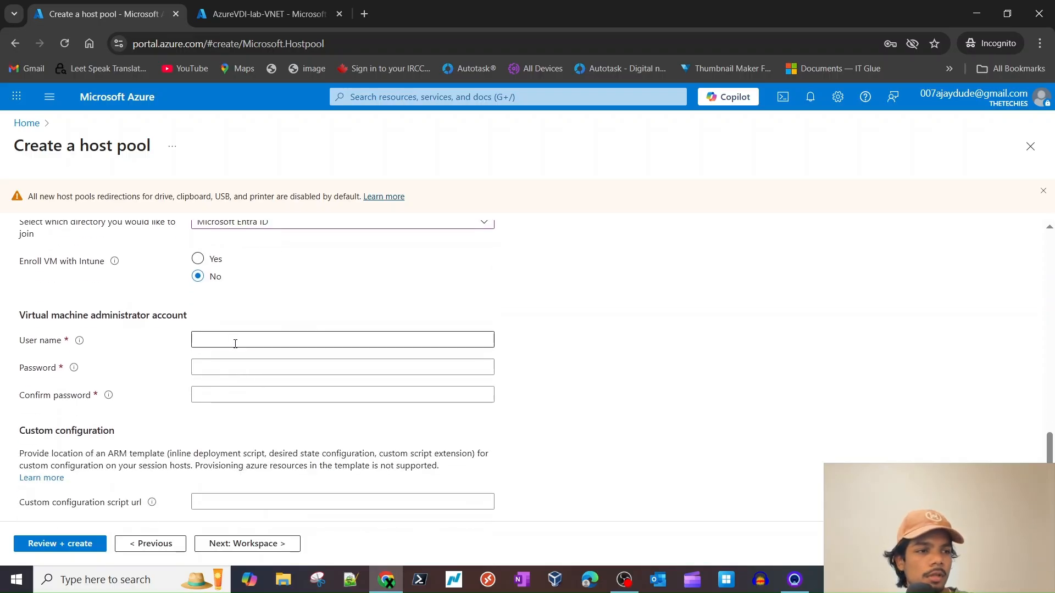
{"action": "type", "text": "admin"}
{"action": "key", "text": "Tab"}
{"action": "left_click", "coordinate": [239, 340]}
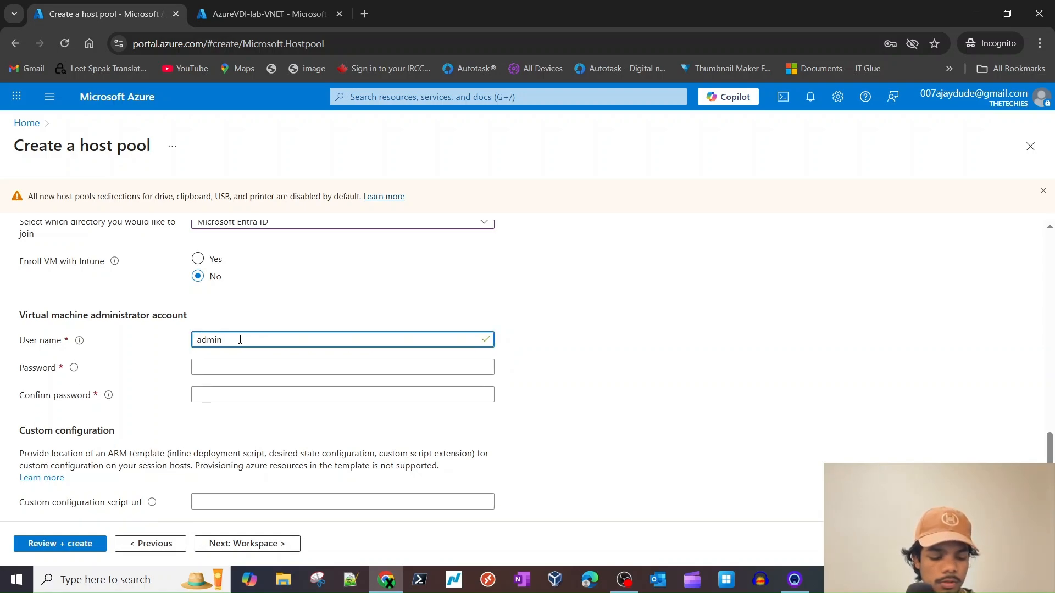
- Enter the administrator password and confirm it
{"action": "key", "text": "Tab"}
{"action": "type", "text": "Pa"}
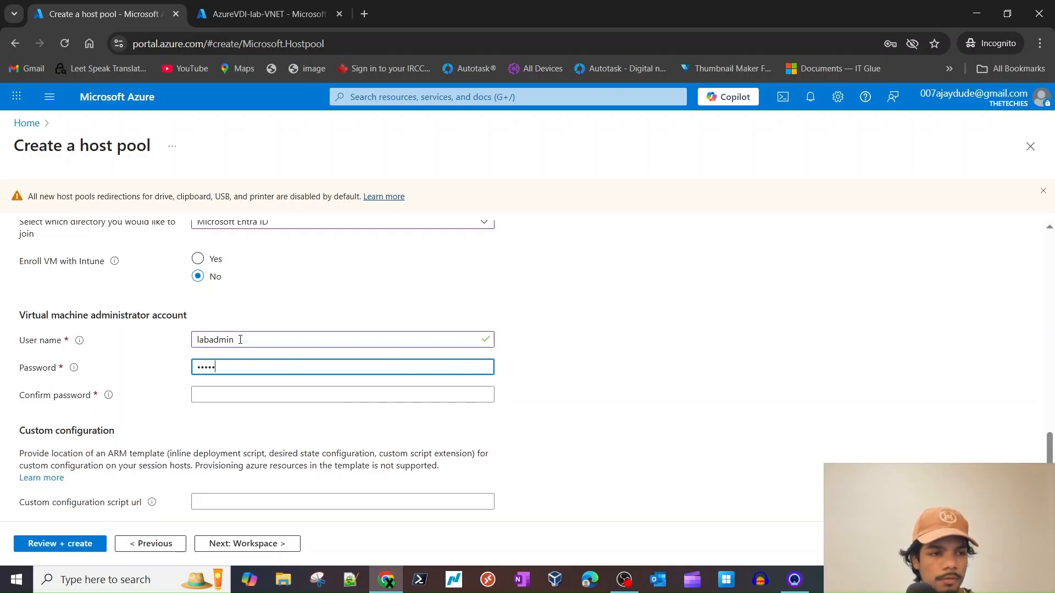
{"action": "type", "text": "•••••••••••••"}
{"action": "key", "text": "Tab"}
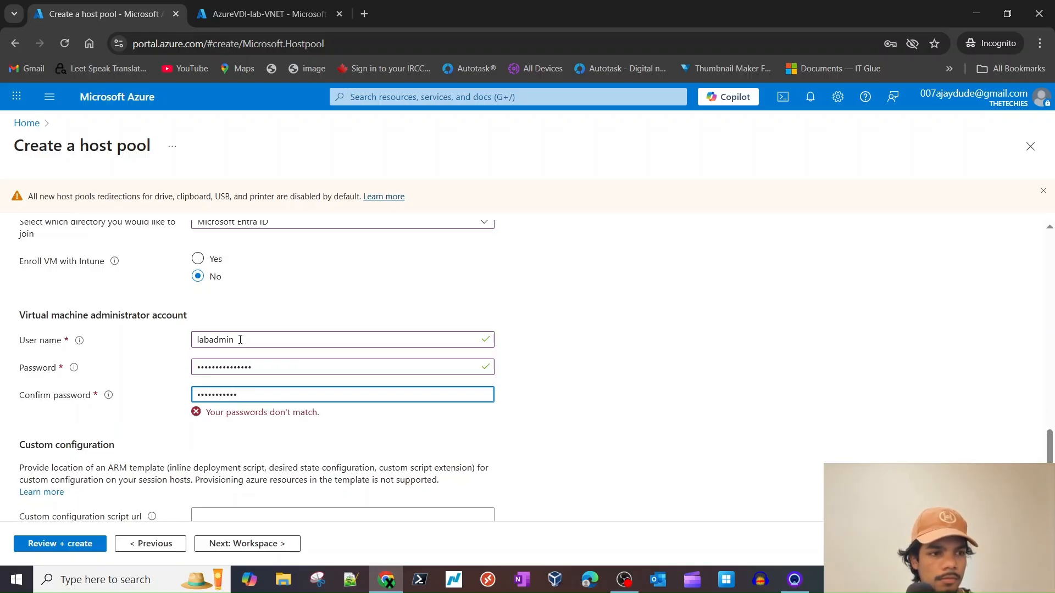
{"action": "scroll", "coordinate": [635, 420], "scroll_direction": "down", "scroll_amount": 2}
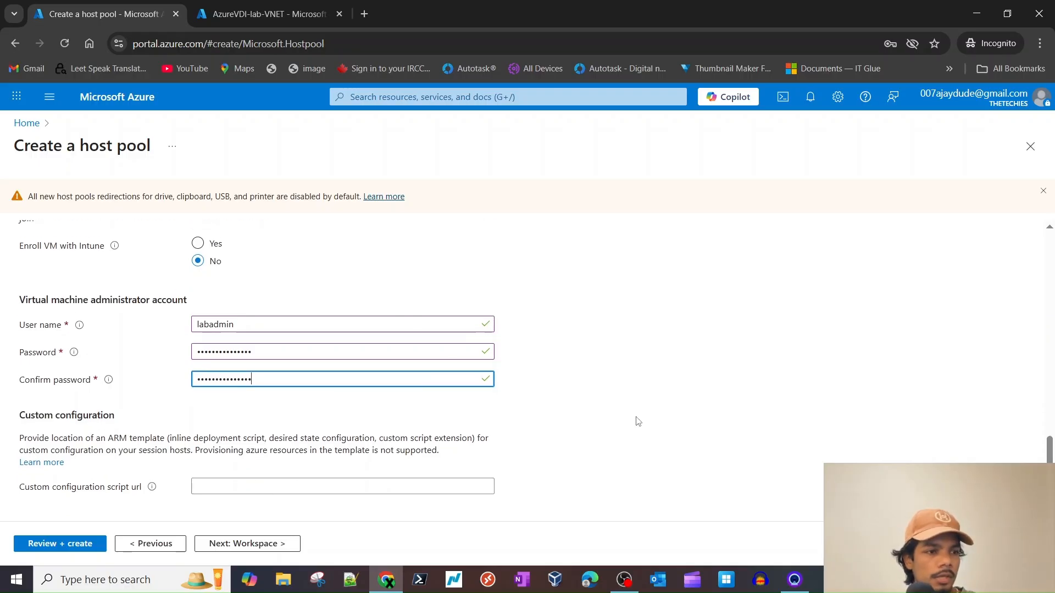
{"action": "left_click", "coordinate": [553, 464]}
- Advance past the Workspace step to Management
{"action": "double_click", "coordinate": [77, 480]}
{"action": "left_click", "coordinate": [78, 489]}
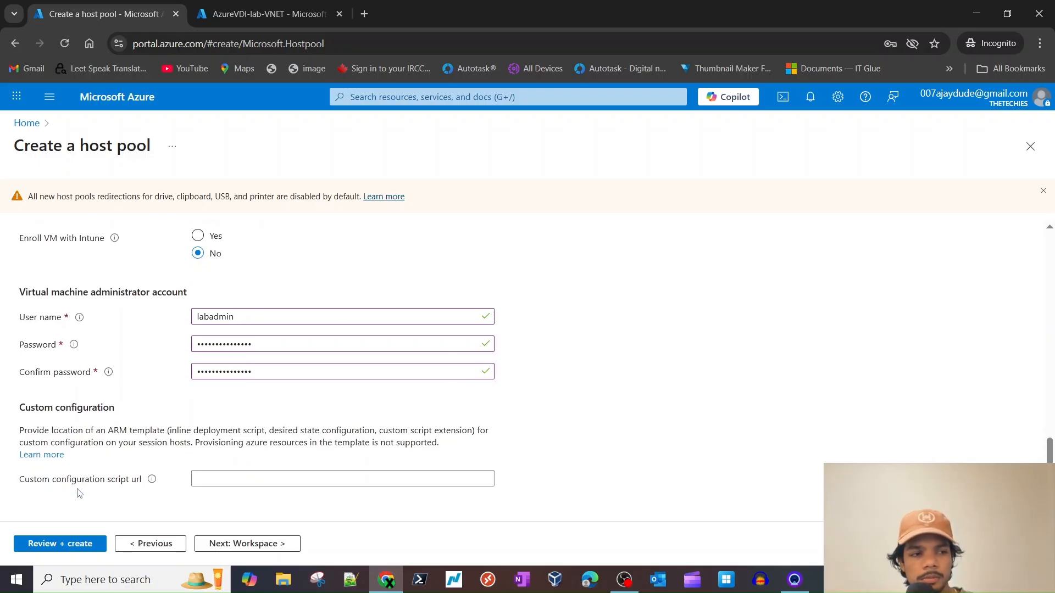
{"action": "double_click", "coordinate": [232, 543]}
- Jump ahead to Review + create, return to Session hosts, and pick the Windows 11 Enterprise multi-session 24H2 image
{"action": "left_click", "coordinate": [232, 544]}
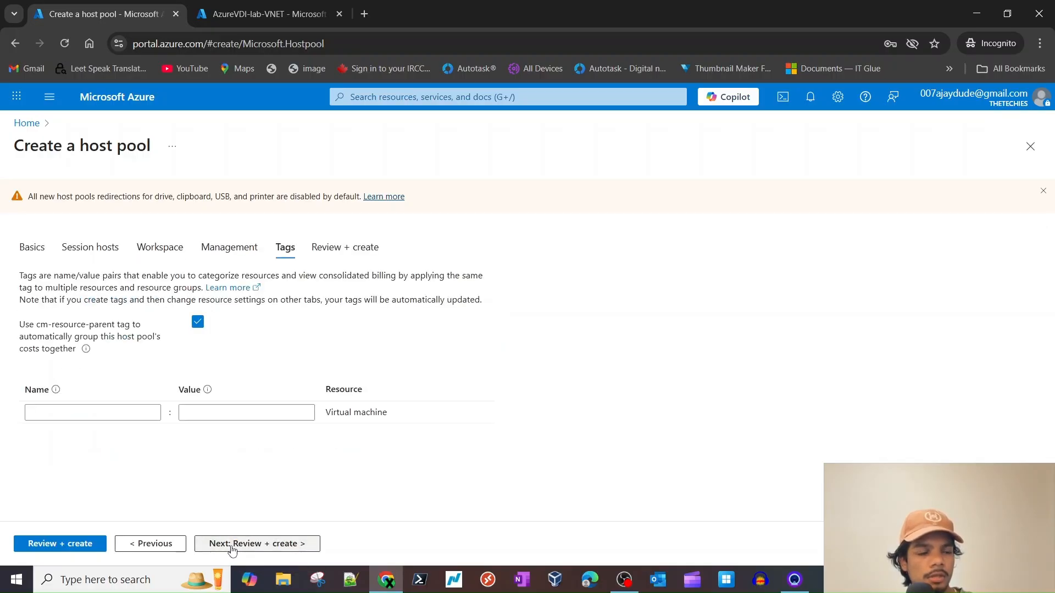
{"action": "left_click", "coordinate": [263, 544]}
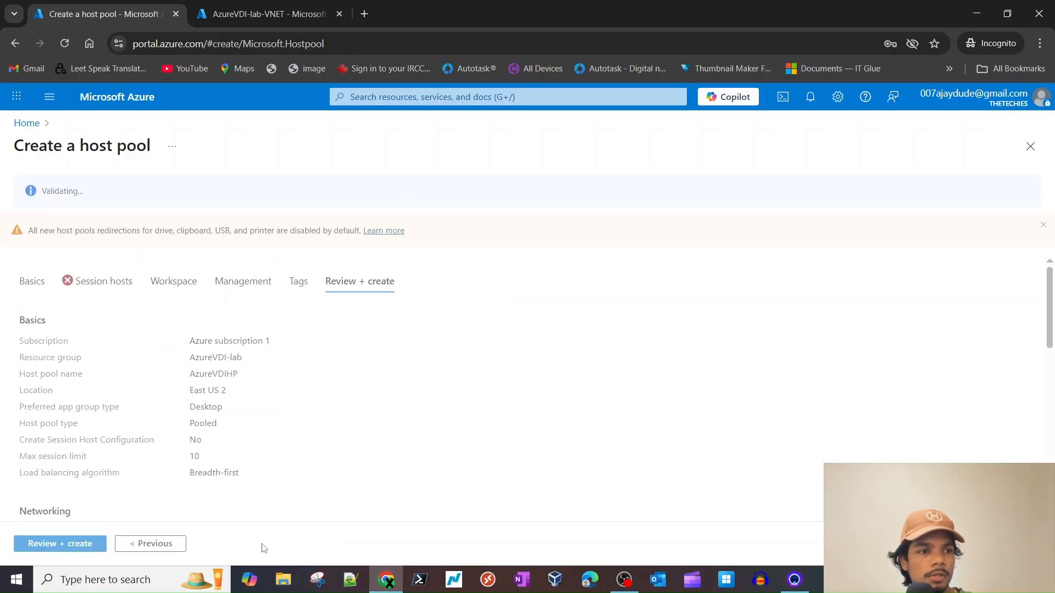
{"action": "left_click", "coordinate": [99, 281]}
{"action": "scroll", "coordinate": [143, 368], "scroll_direction": "down", "scroll_amount": 10}
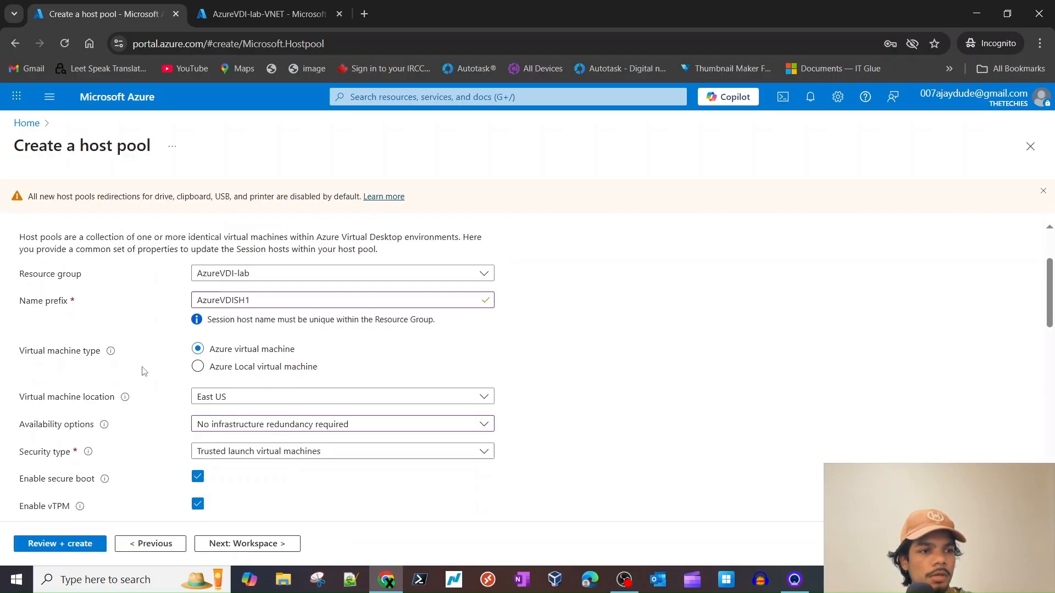
{"action": "scroll", "coordinate": [147, 366], "scroll_direction": "up", "scroll_amount": 3}
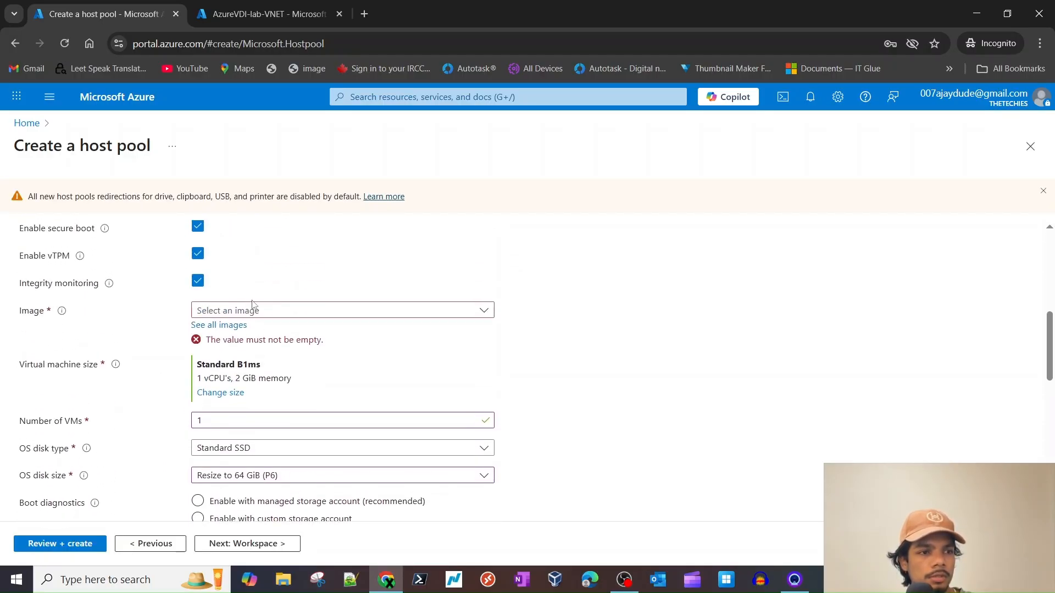
{"action": "left_click", "coordinate": [251, 311]}
{"action": "left_click", "coordinate": [296, 463]}
- Find the virtual network list still empty, step to Workspace and back to Session hosts
{"action": "scroll", "coordinate": [291, 480], "scroll_direction": "down", "scroll_amount": 8}
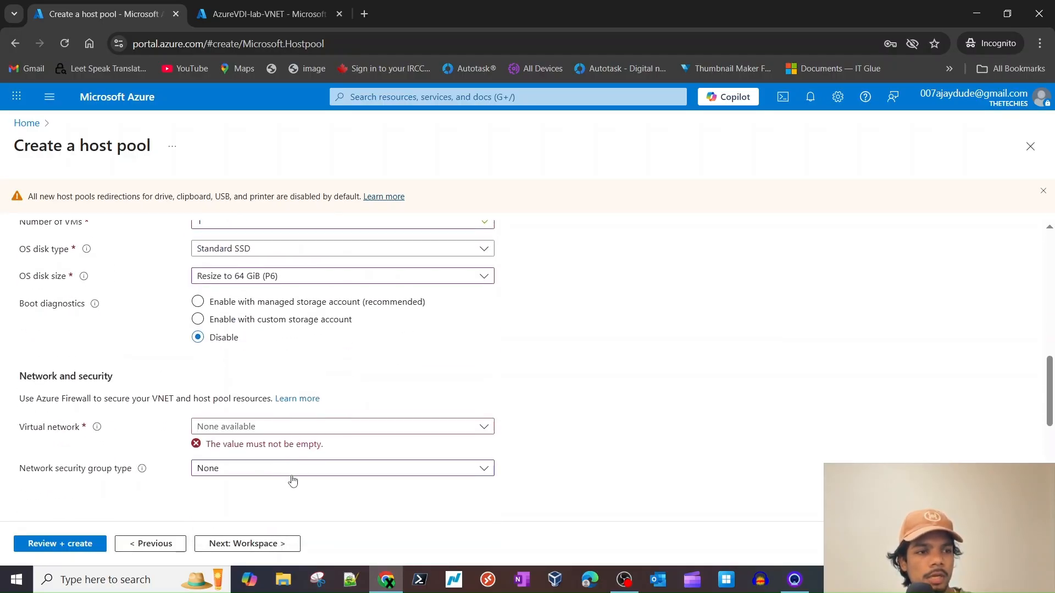
{"action": "scroll", "coordinate": [255, 369], "scroll_direction": "up", "scroll_amount": 1}
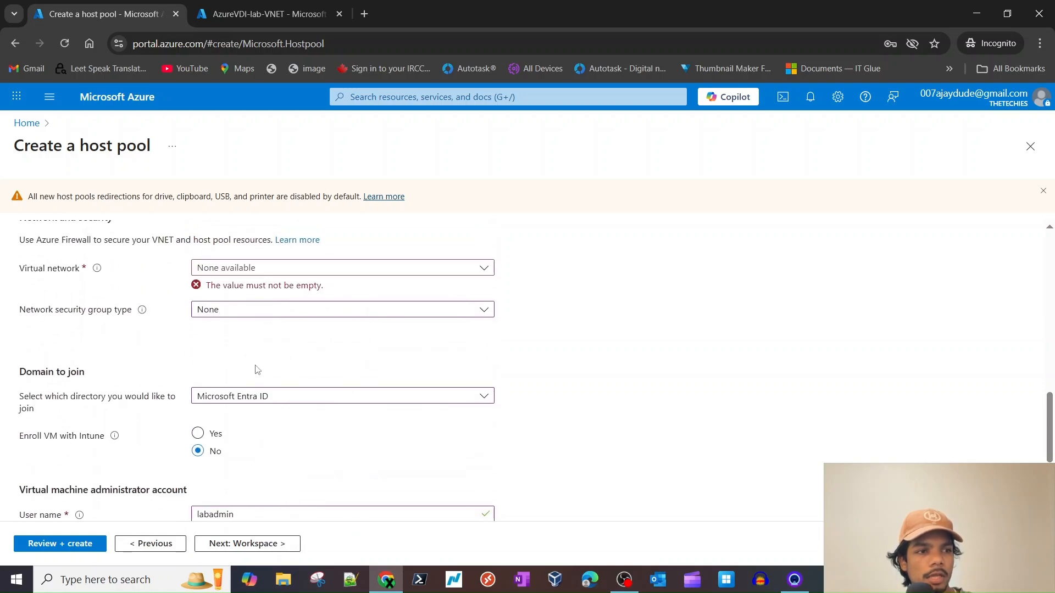
{"action": "left_click", "coordinate": [256, 273]}
{"action": "left_click", "coordinate": [620, 226]}
{"action": "scroll", "coordinate": [231, 459], "scroll_direction": "down", "scroll_amount": 1}
{"action": "left_click", "coordinate": [246, 544]}
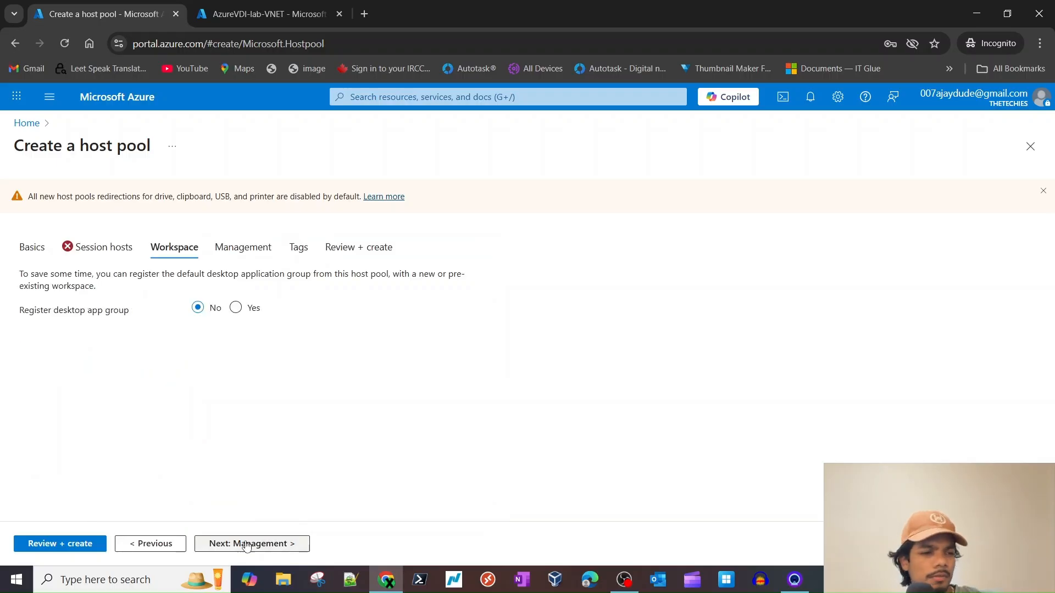
{"action": "left_click", "coordinate": [104, 246]}
{"action": "scroll", "coordinate": [130, 417], "scroll_direction": "down", "scroll_amount": 7}
- Reload the AzureVDI-lab-VNET overview and verify East US 2 location and 10.0.0.0/16 address space
{"action": "left_click", "coordinate": [194, 7]}
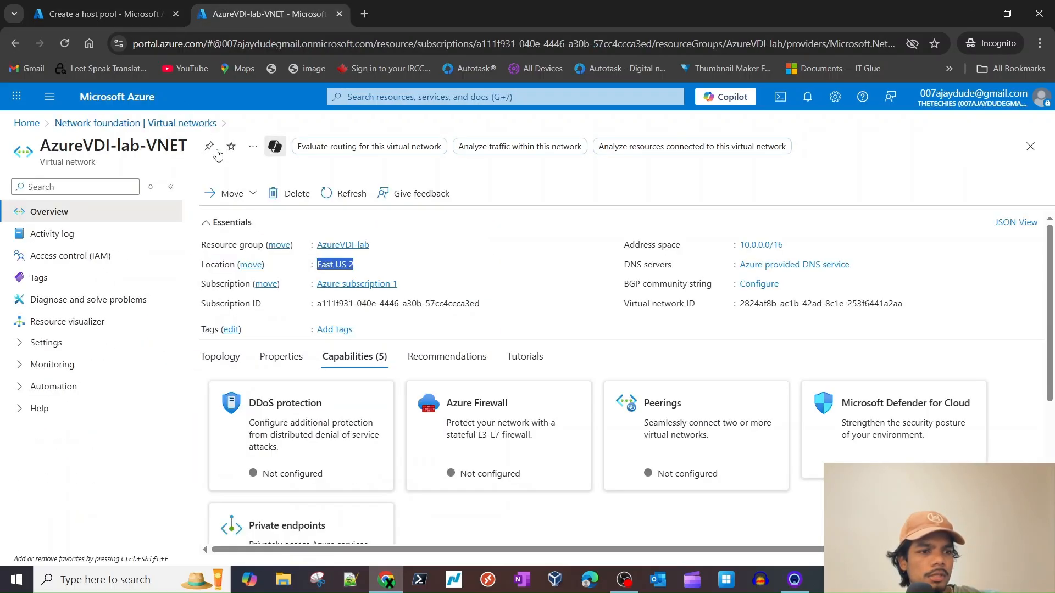
{"action": "left_click", "coordinate": [75, 44]}
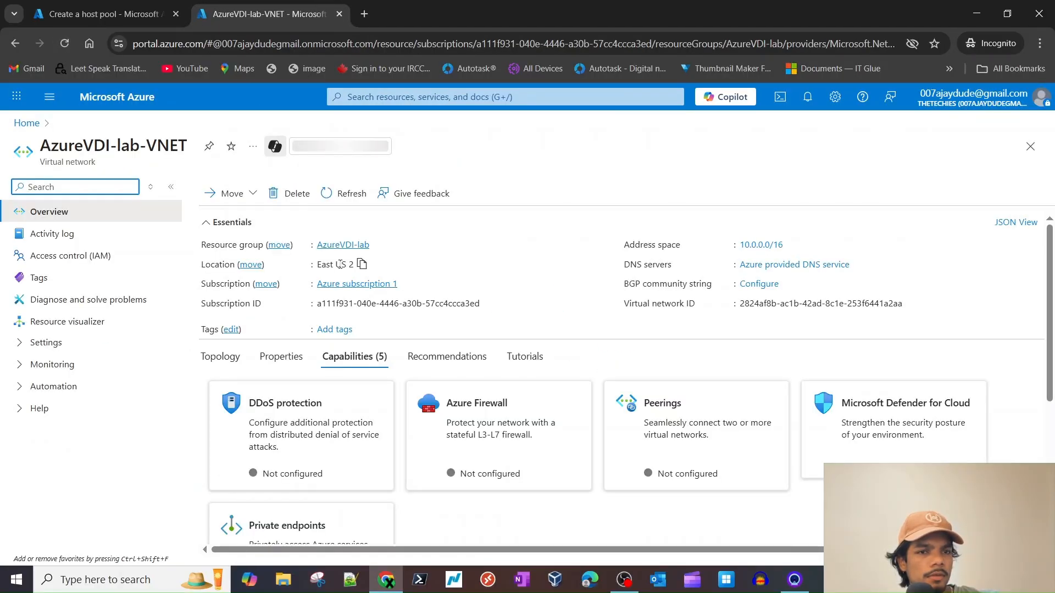
{"action": "triple_click", "coordinate": [664, 249]}
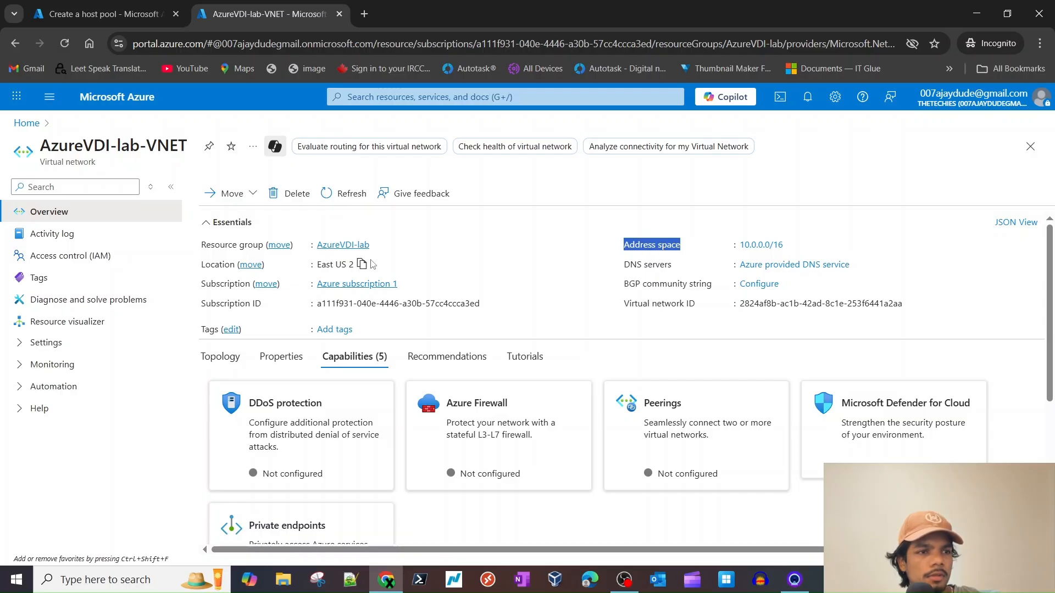
{"action": "left_click", "coordinate": [228, 193]}
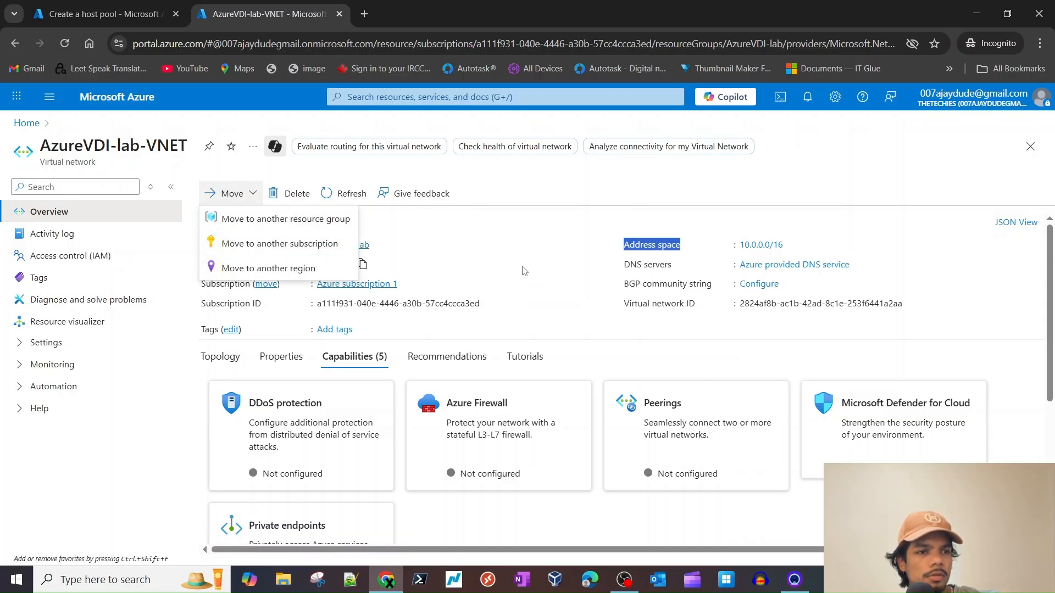
{"action": "double_click", "coordinate": [225, 284]}
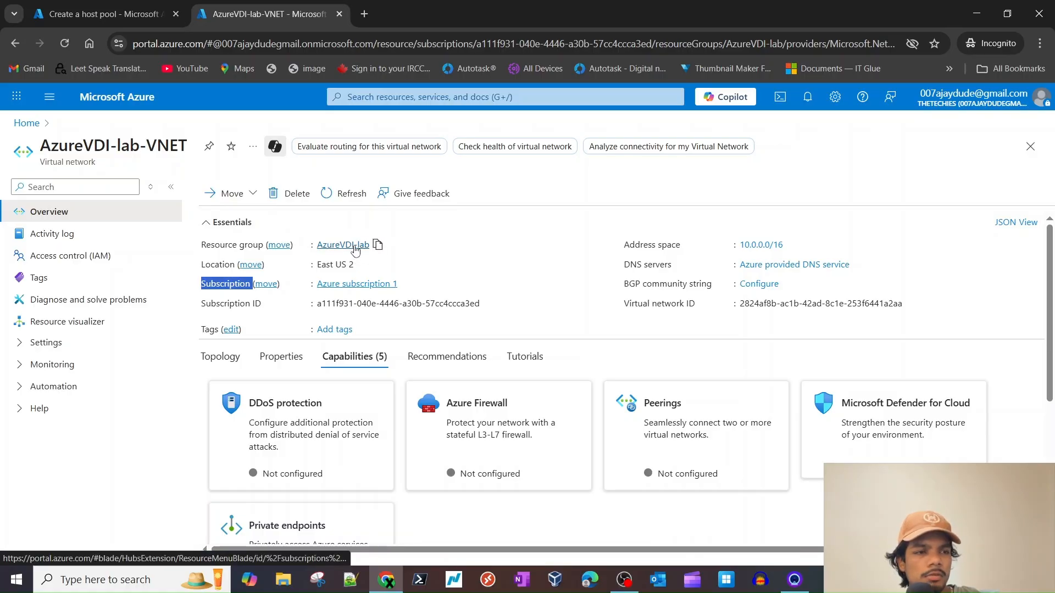
{"action": "triple_click", "coordinate": [333, 263]}
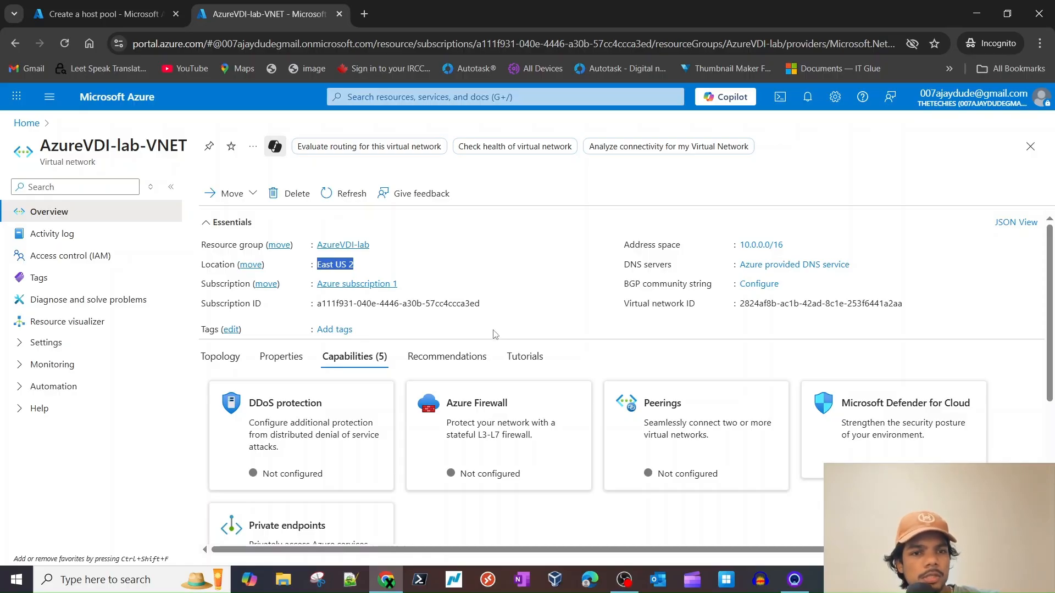
{"action": "scroll", "coordinate": [495, 335], "scroll_direction": "down", "scroll_amount": 3}
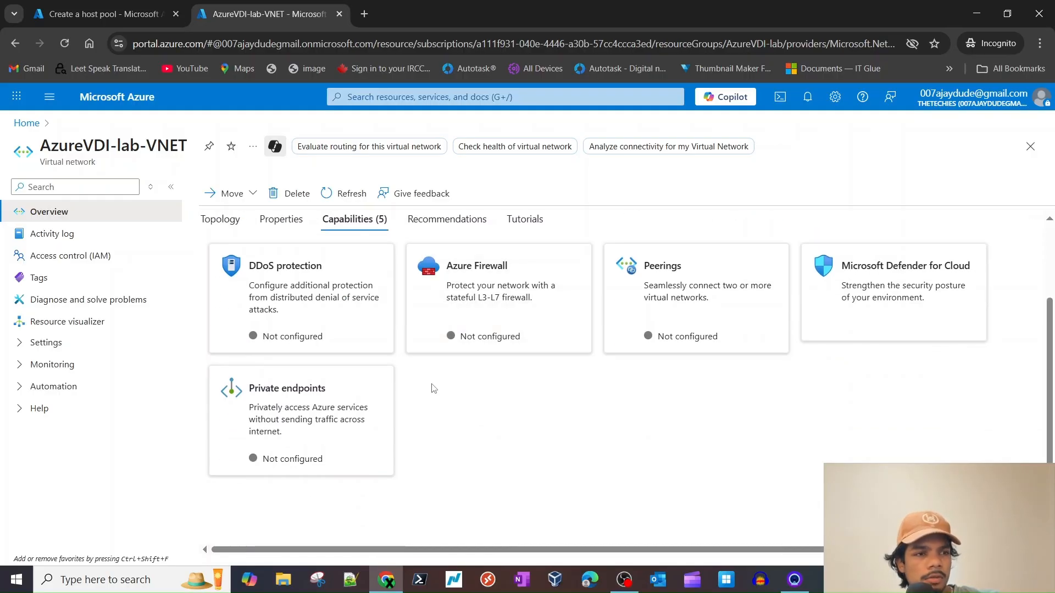
- Recheck the empty virtual network list and keep no network security group
{"action": "left_click", "coordinate": [110, 14]}
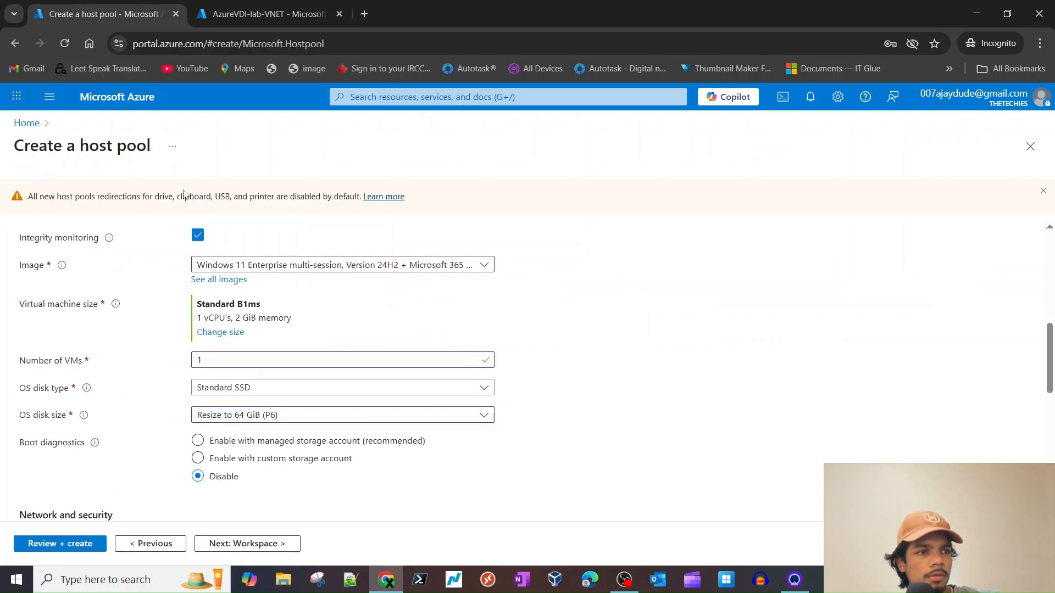
{"action": "scroll", "coordinate": [416, 339], "scroll_direction": "down", "scroll_amount": 3}
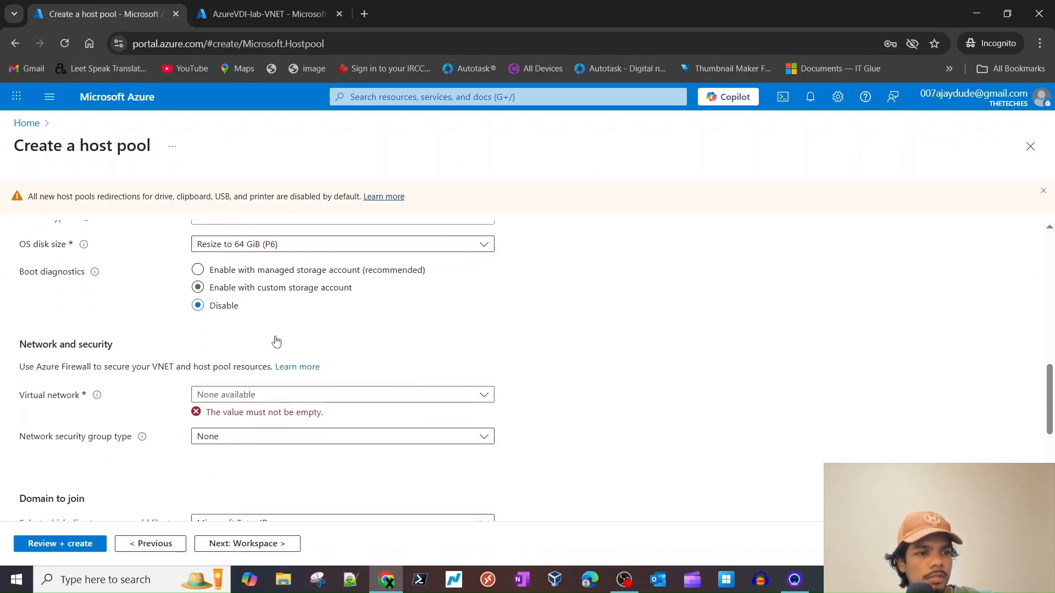
{"action": "left_click", "coordinate": [275, 383]}
{"action": "left_click", "coordinate": [98, 384]}
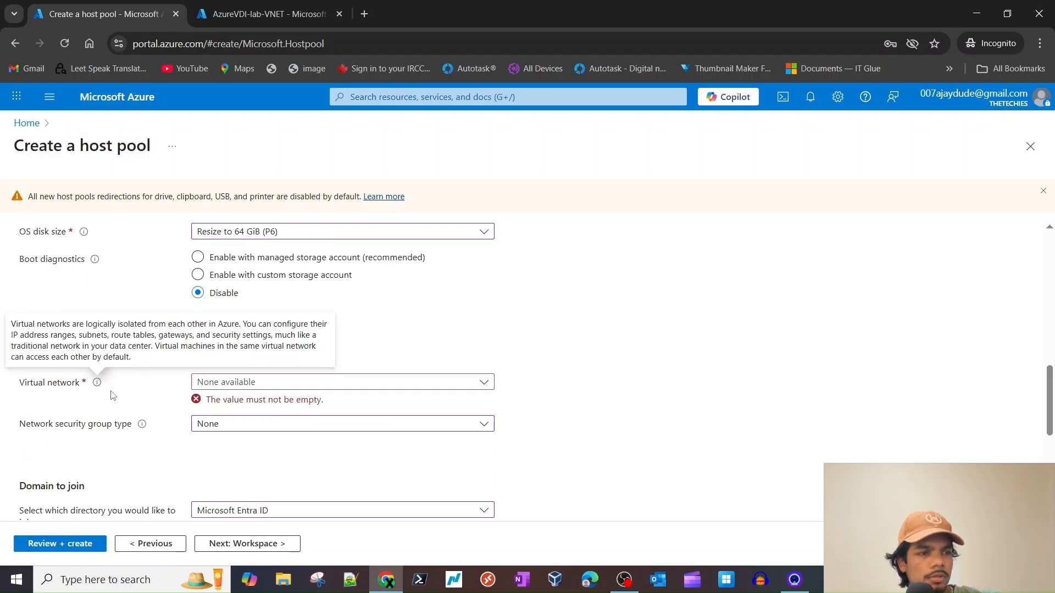
{"action": "scroll", "coordinate": [251, 393], "scroll_direction": "down", "scroll_amount": 2}
{"action": "left_click", "coordinate": [250, 311]}
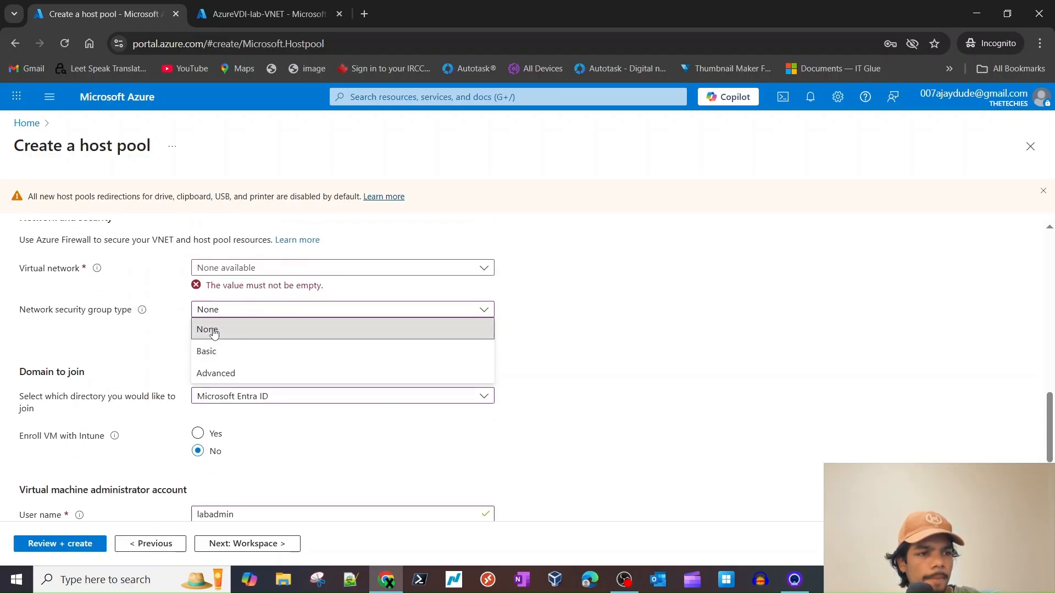
{"action": "left_click", "coordinate": [223, 331]}
{"action": "left_click", "coordinate": [227, 268]}
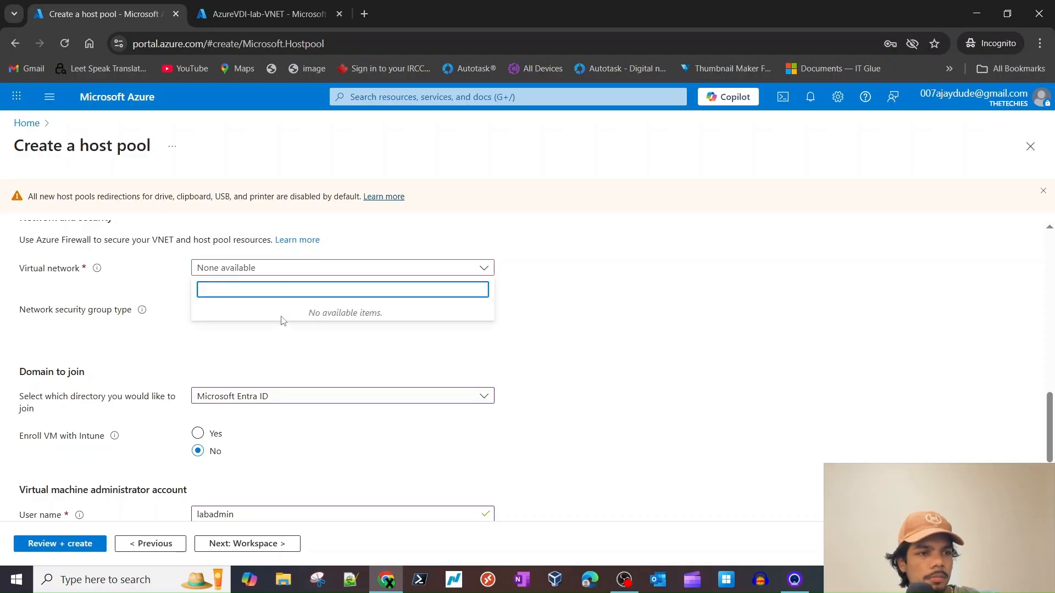
{"action": "scroll", "coordinate": [219, 340], "scroll_direction": "up", "scroll_amount": 15}
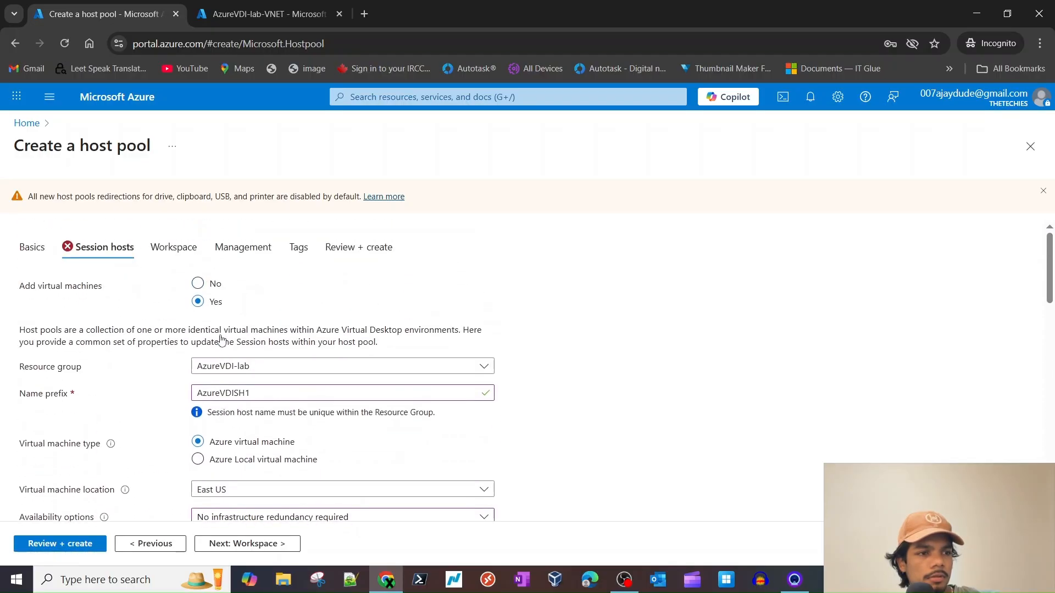
- Close the unfinished host pool form and confirm leaving it
{"action": "left_click", "coordinate": [258, 391]}
{"action": "key", "text": "ctrl+a"}
{"action": "key", "text": "ctrl+c"}
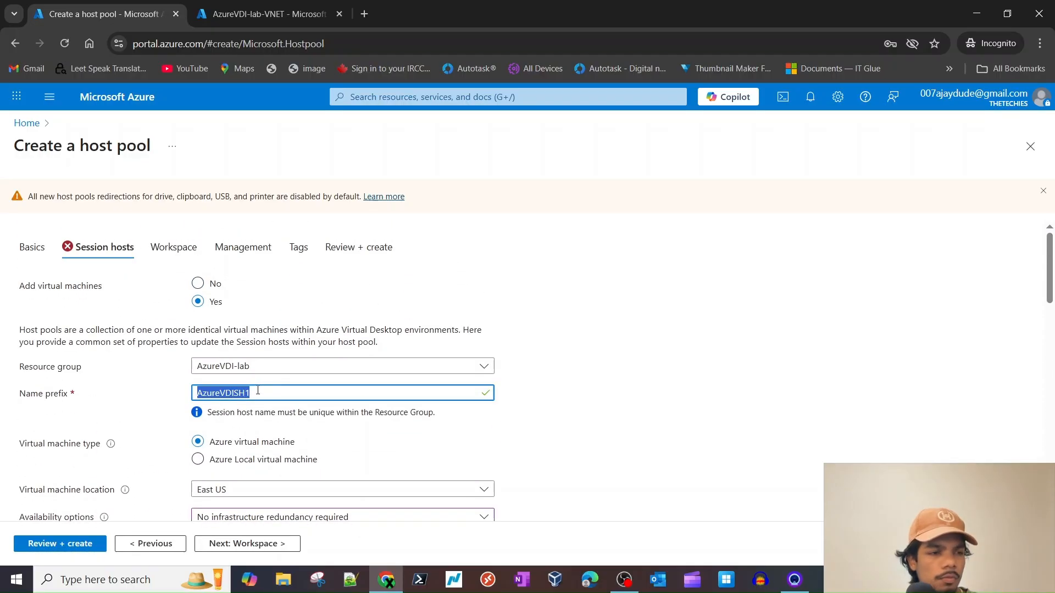
{"action": "left_click", "coordinate": [163, 285]}
{"action": "left_click", "coordinate": [176, 14]}
{"action": "left_click", "coordinate": [583, 131]}
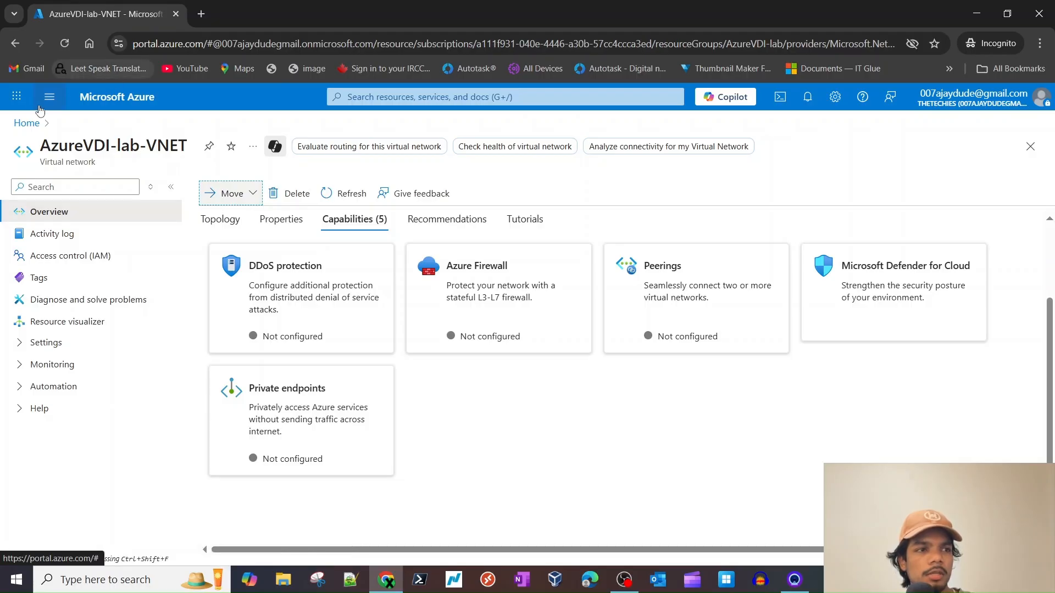
- Find Host pools via the portal search and start creating a new host pool
{"action": "left_click", "coordinate": [357, 97]}
{"action": "type", "text": "host"}
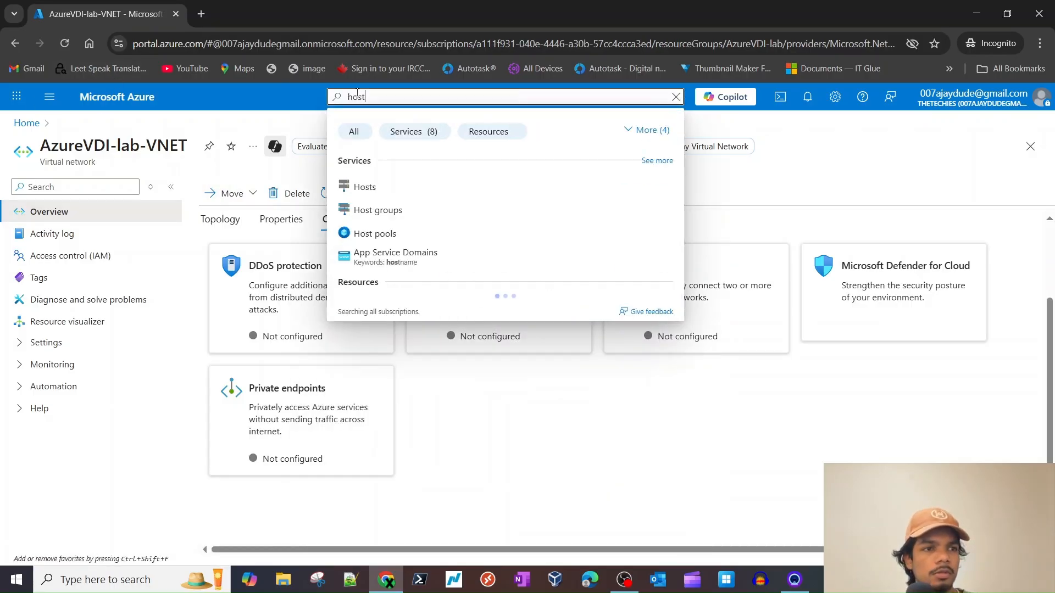
{"action": "left_click", "coordinate": [379, 234]}
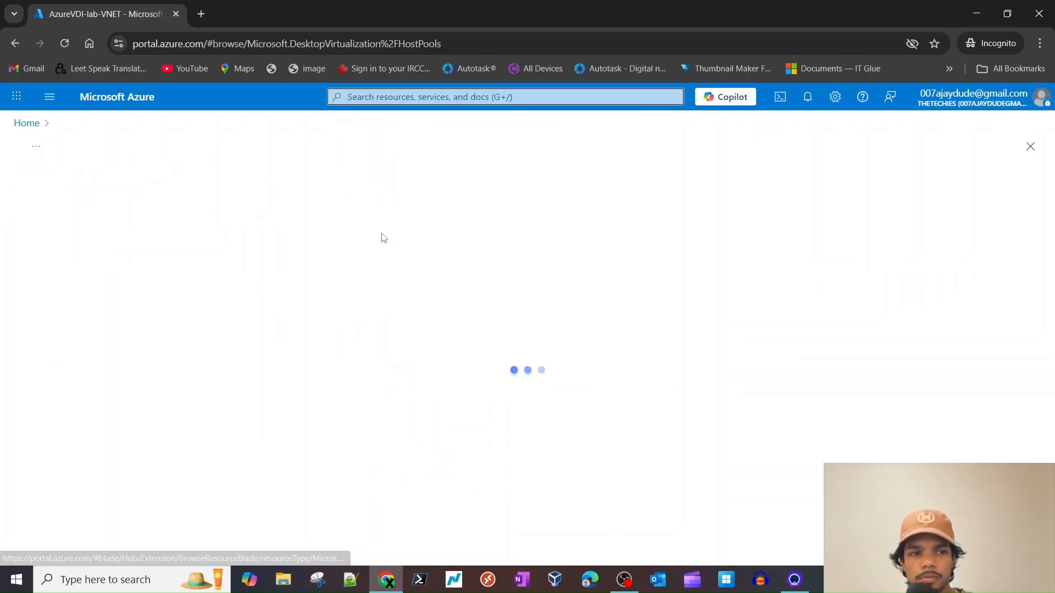
{"action": "left_click", "coordinate": [519, 454]}
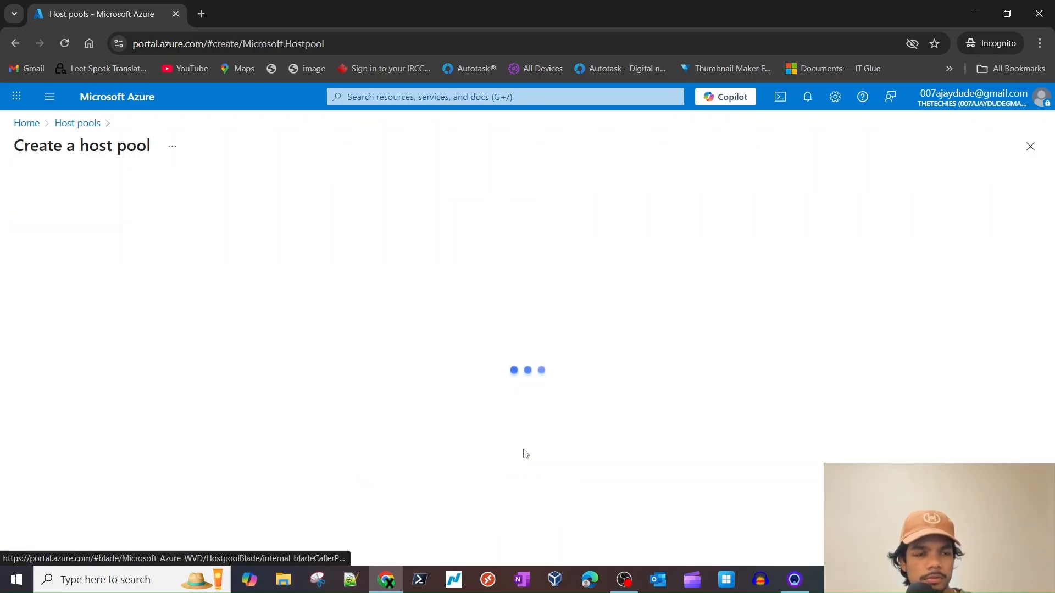
- Place the host pool AzureVDIHP in resource group AzureVDI-lab and location East US 2
{"action": "scroll", "coordinate": [317, 377], "scroll_direction": "down", "scroll_amount": 1}
{"action": "scroll", "coordinate": [317, 377], "scroll_direction": "down", "scroll_amount": 1}
{"action": "left_click", "coordinate": [312, 260]}
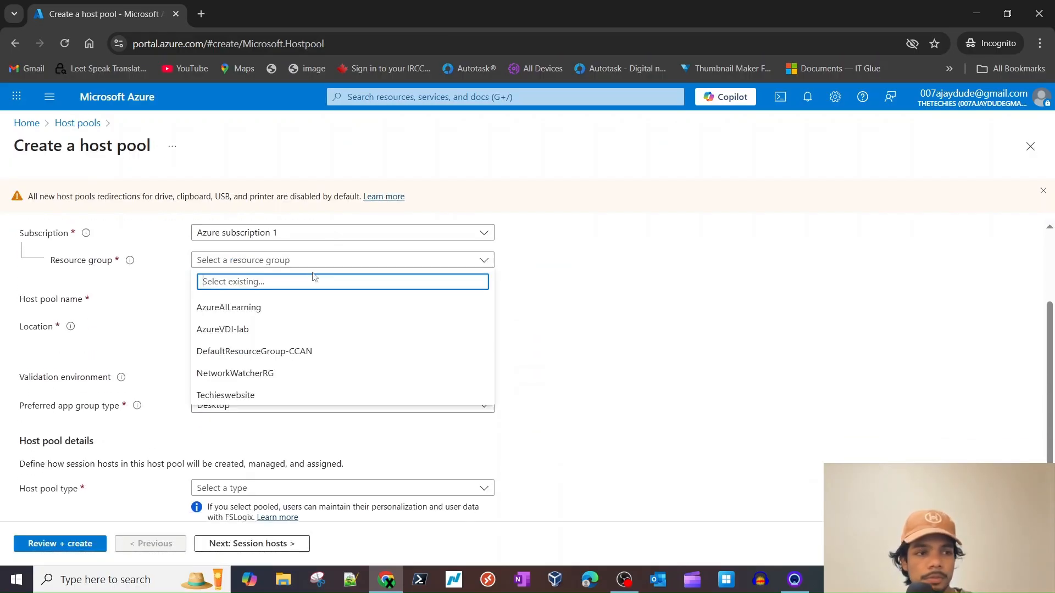
{"action": "left_click", "coordinate": [306, 329]}
{"action": "scroll", "coordinate": [307, 329], "scroll_direction": "down", "scroll_amount": 1}
{"action": "left_click", "coordinate": [228, 256]}
{"action": "type", "text": "AzureVDISH1"}
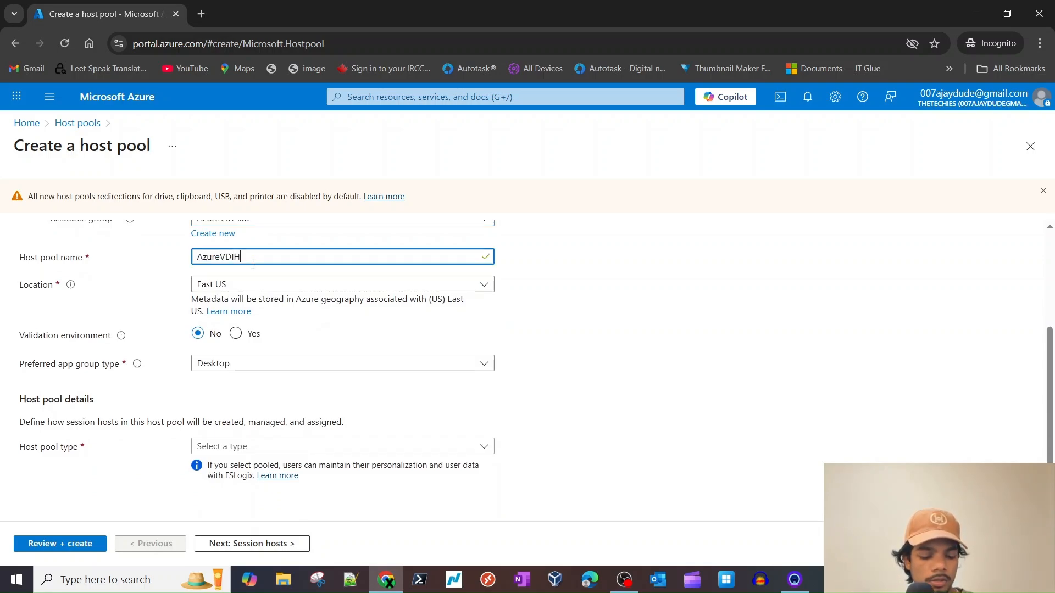
{"action": "left_click", "coordinate": [389, 287]}
{"action": "left_click", "coordinate": [259, 485]}
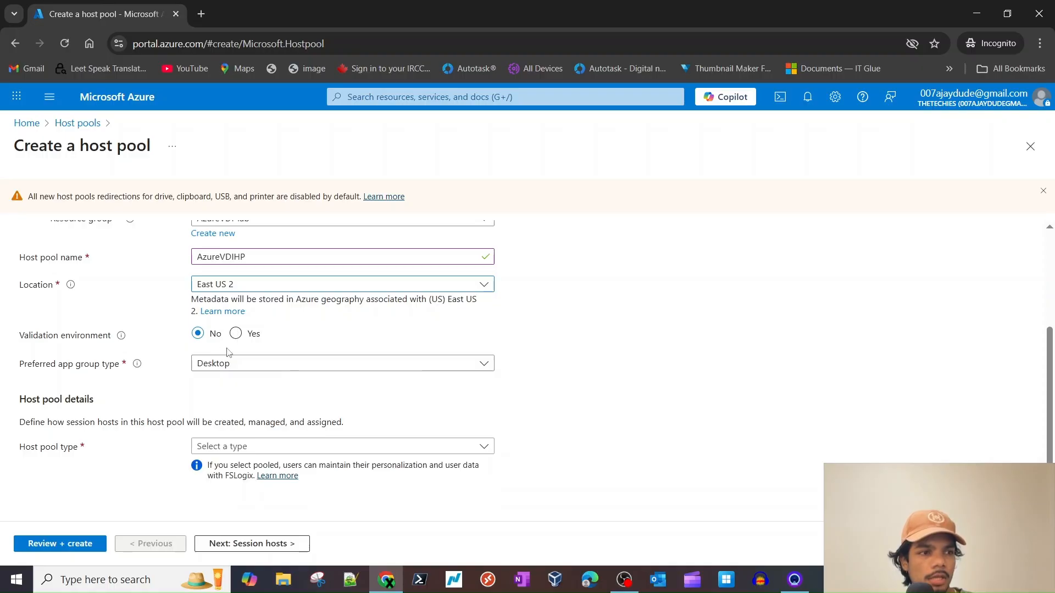
- Make it a Pooled Desktop host pool with breadth-first load balancing and max session limit 1
{"action": "left_click", "coordinate": [235, 364]}
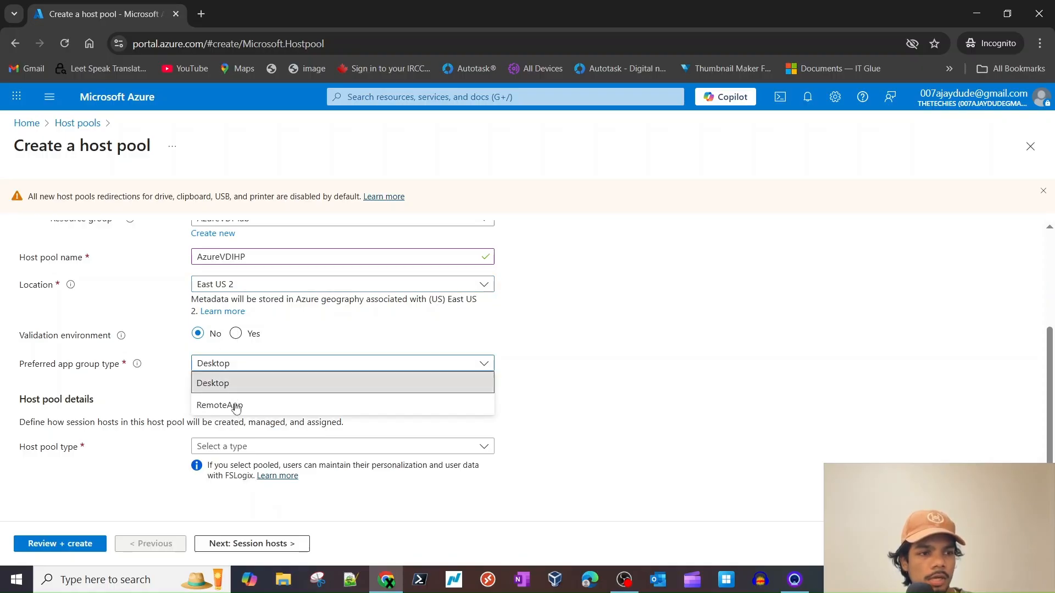
{"action": "left_click", "coordinate": [577, 456]}
{"action": "left_click", "coordinate": [396, 452]}
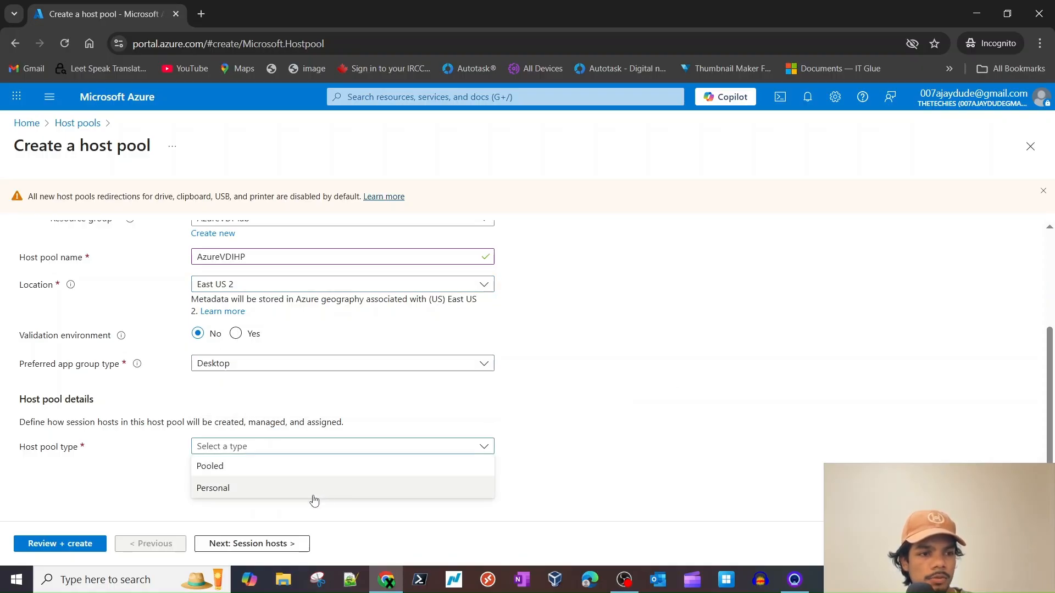
{"action": "left_click", "coordinate": [286, 466]}
{"action": "scroll", "coordinate": [247, 456], "scroll_direction": "down", "scroll_amount": 3}
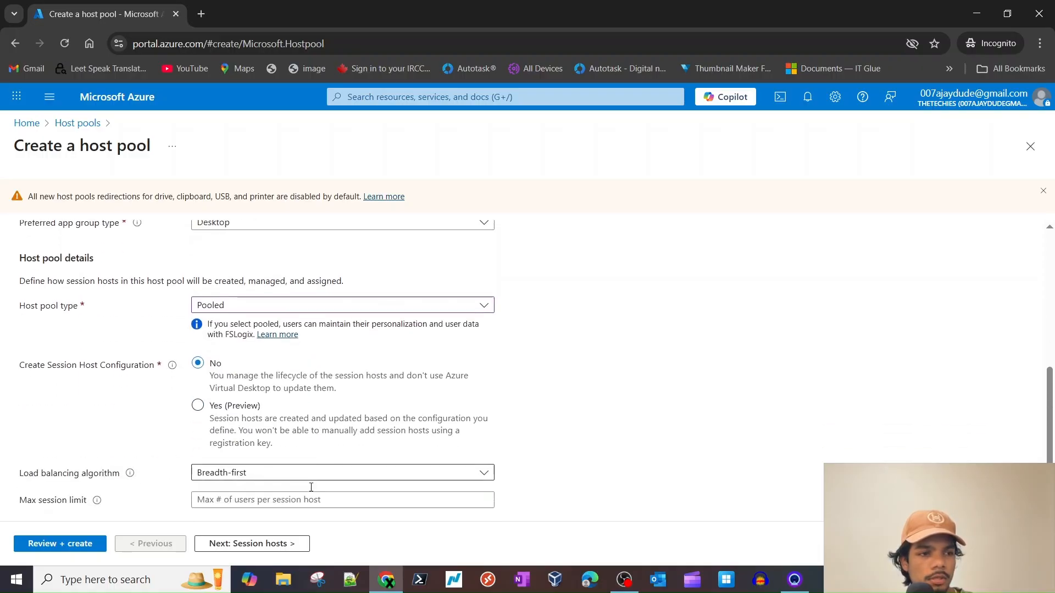
{"action": "left_click", "coordinate": [245, 452]}
{"action": "left_click", "coordinate": [559, 440]}
{"action": "left_click", "coordinate": [365, 479]}
{"action": "type", "text": "1"}
{"action": "left_click", "coordinate": [234, 547]}
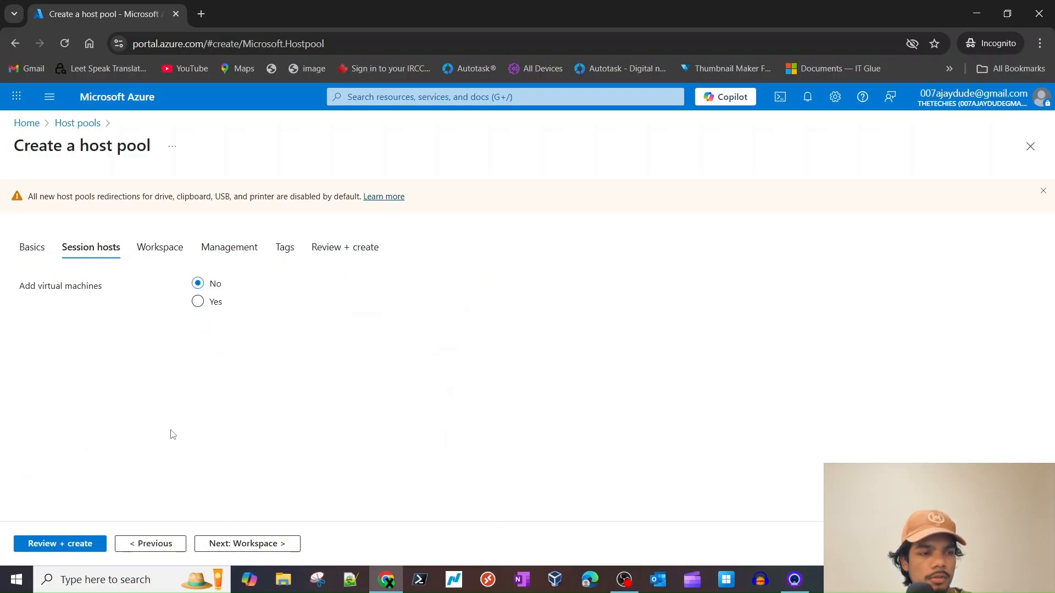
- Add virtual machines to the pool with session host name prefix AzureVDISH1
{"action": "left_click", "coordinate": [199, 302]}
{"action": "scroll", "coordinate": [259, 439], "scroll_direction": "down", "scroll_amount": 12}
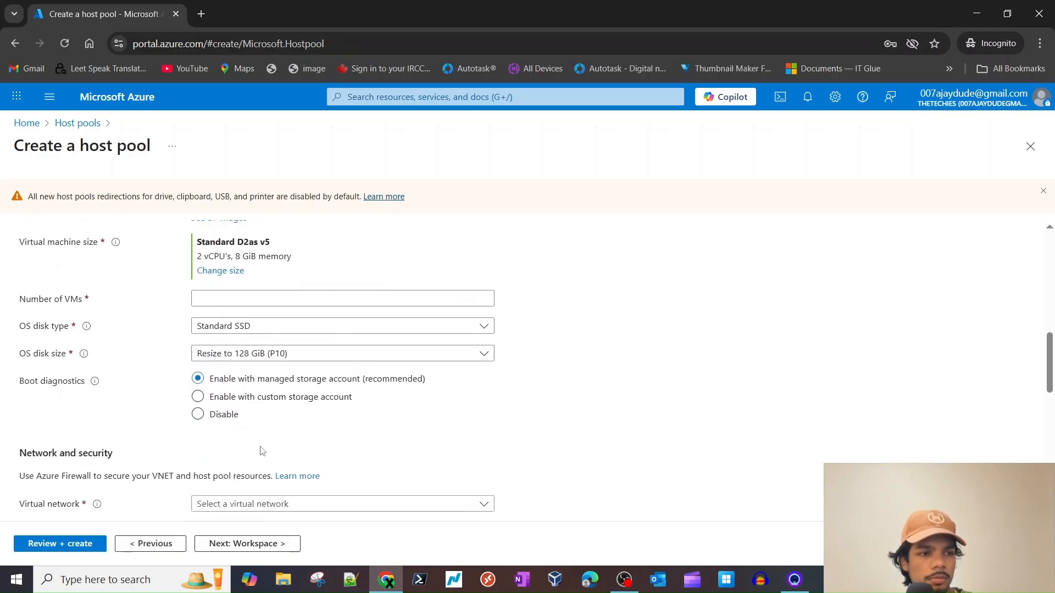
{"action": "left_click", "coordinate": [258, 341]}
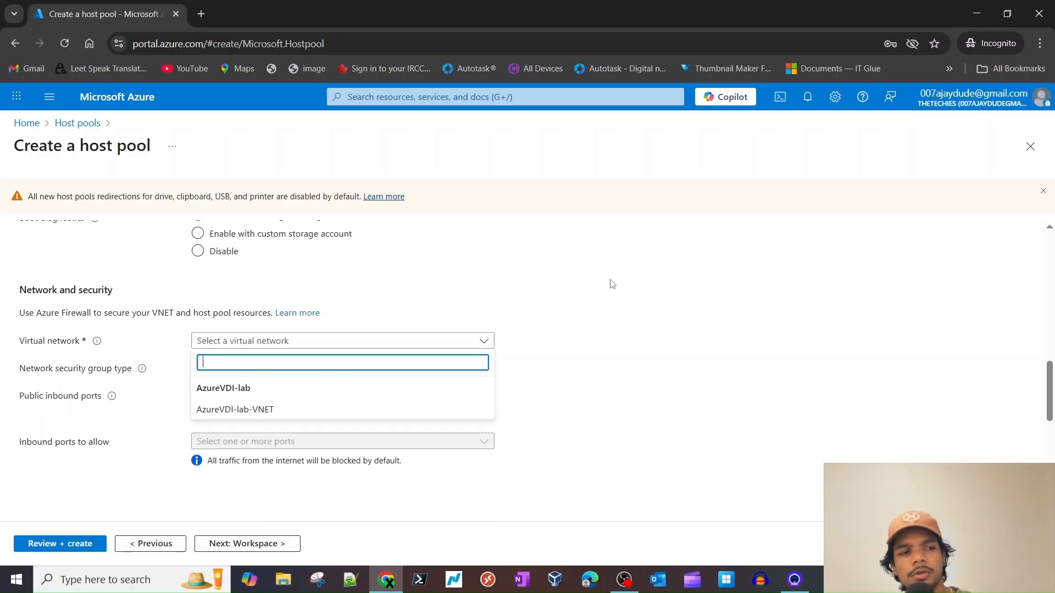
{"action": "scroll", "coordinate": [586, 283], "scroll_direction": "up", "scroll_amount": 12}
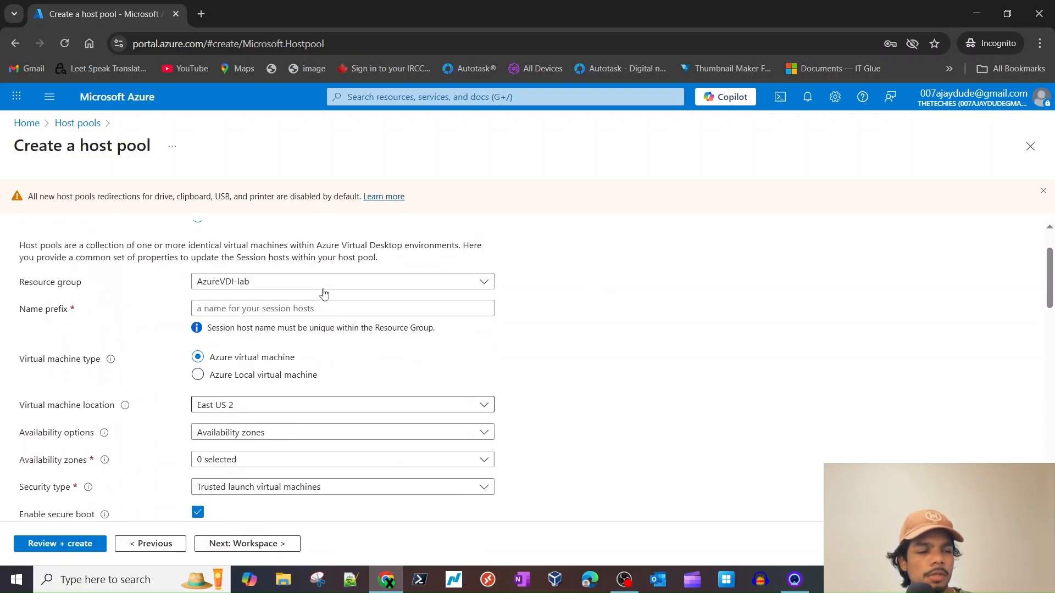
{"action": "scroll", "coordinate": [283, 359], "scroll_direction": "up", "scroll_amount": 2}
{"action": "left_click", "coordinate": [263, 388]}
{"action": "key", "text": "ctrl+v"}
- Select the Windows 11 24H2 multi-session image with Microsoft 365 Apps for the session hosts
{"action": "scroll", "coordinate": [469, 417], "scroll_direction": "down", "scroll_amount": 3}
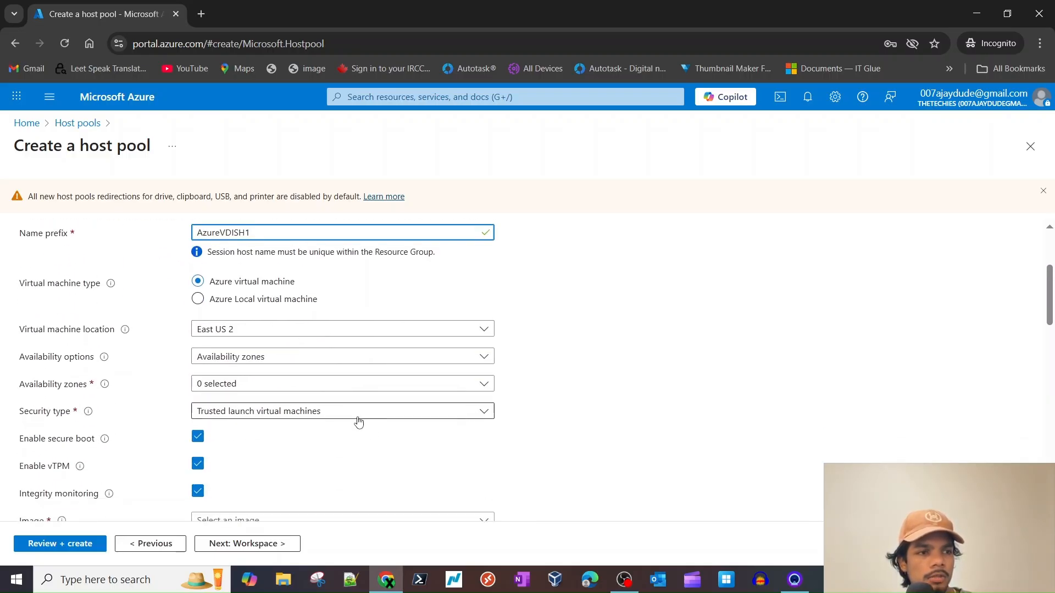
{"action": "scroll", "coordinate": [360, 425], "scroll_direction": "down", "scroll_amount": 2}
{"action": "scroll", "coordinate": [321, 439], "scroll_direction": "down", "scroll_amount": 1}
{"action": "left_click", "coordinate": [264, 316]}
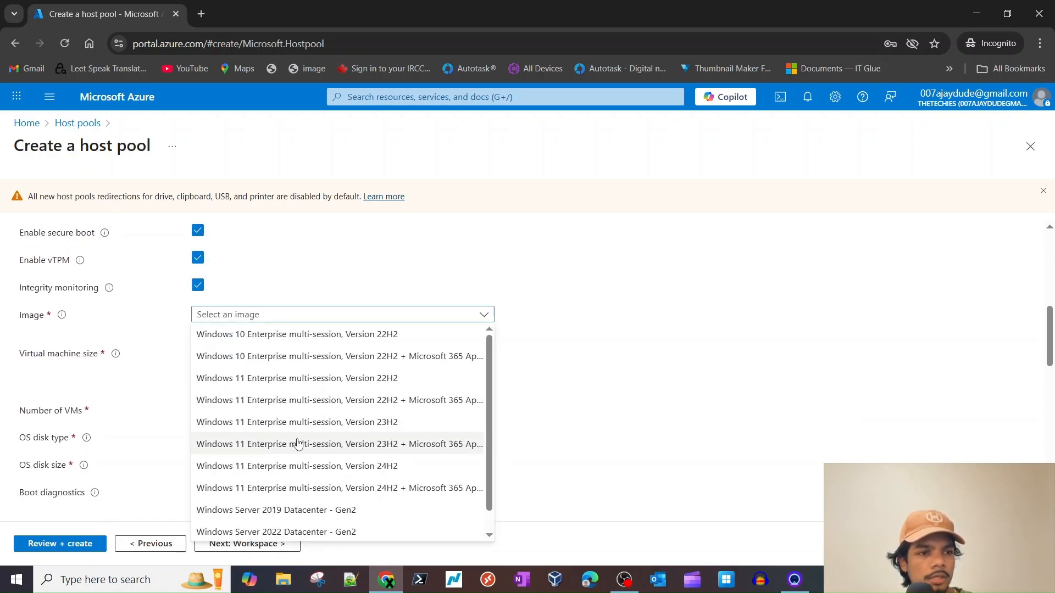
{"action": "left_click", "coordinate": [294, 488]}
{"action": "scroll", "coordinate": [376, 443], "scroll_direction": "down", "scroll_amount": 3}
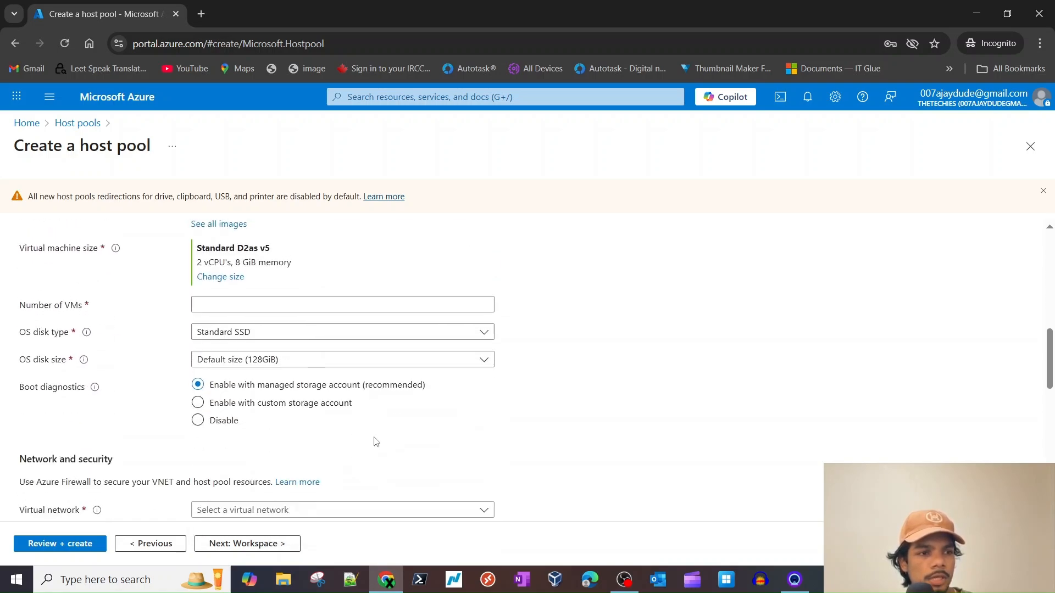
{"action": "left_click", "coordinate": [231, 270]}
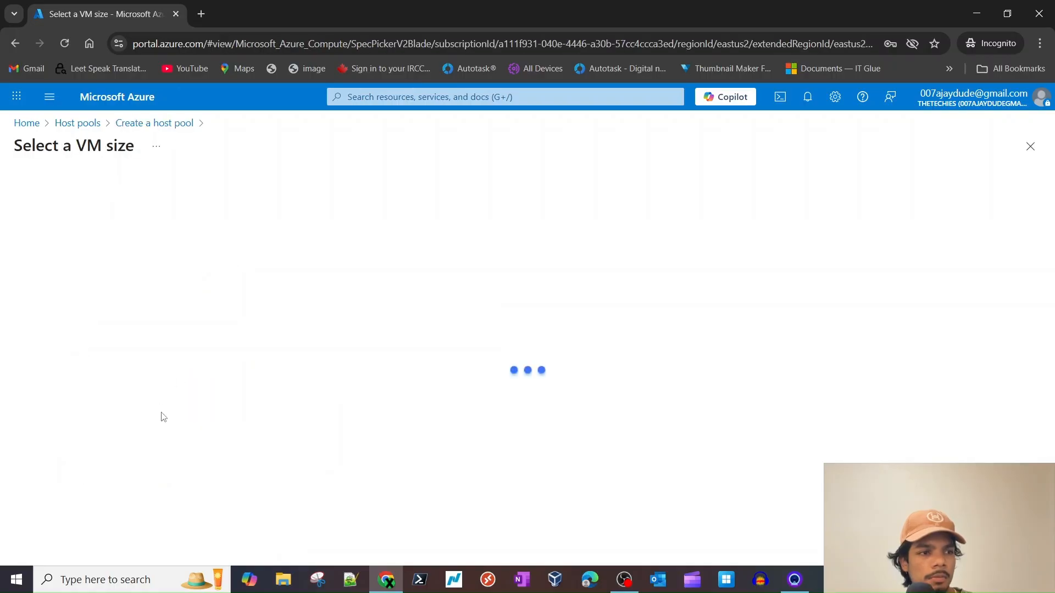
- Pick a B-Series size (B1s) for the session host VMs
{"action": "scroll", "coordinate": [113, 426], "scroll_direction": "down", "scroll_amount": 4}
{"action": "scroll", "coordinate": [113, 429], "scroll_direction": "up", "scroll_amount": 2}
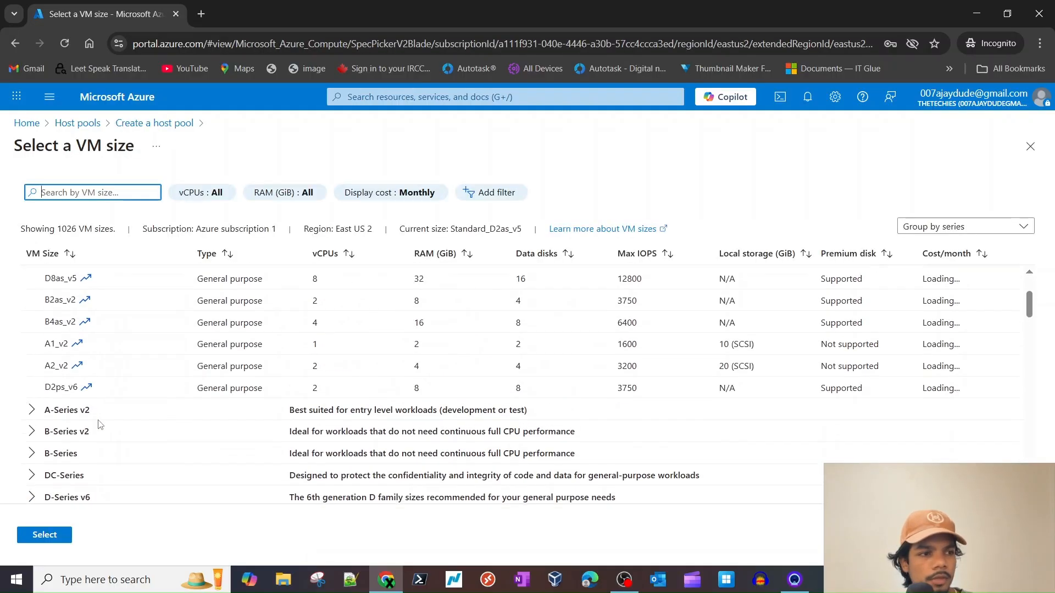
{"action": "left_click", "coordinate": [32, 470]}
{"action": "scroll", "coordinate": [32, 473], "scroll_direction": "down", "scroll_amount": 3}
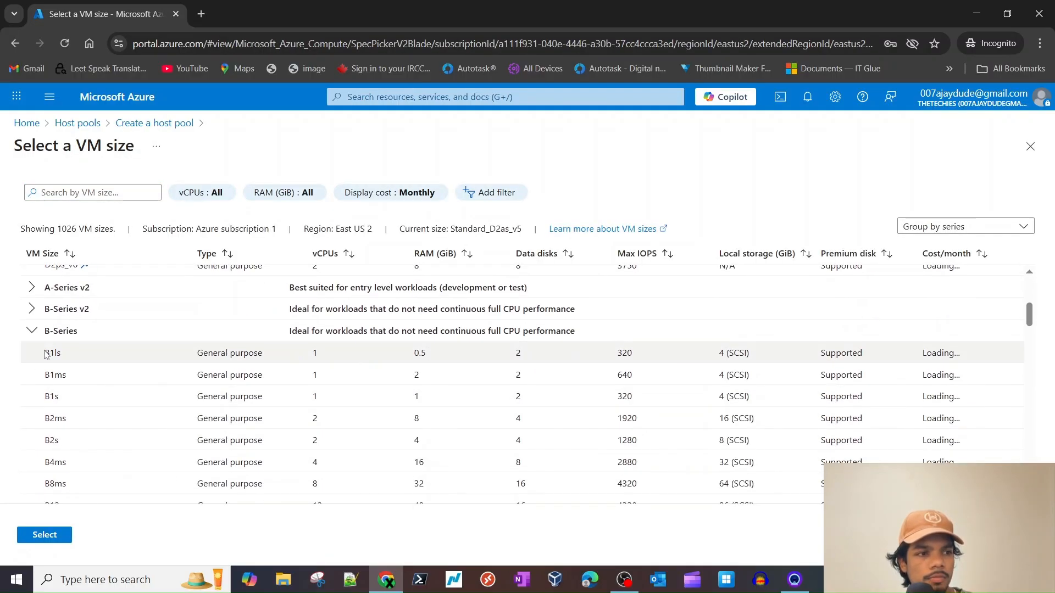
{"action": "left_click", "coordinate": [58, 375]}
{"action": "left_click", "coordinate": [55, 396]}
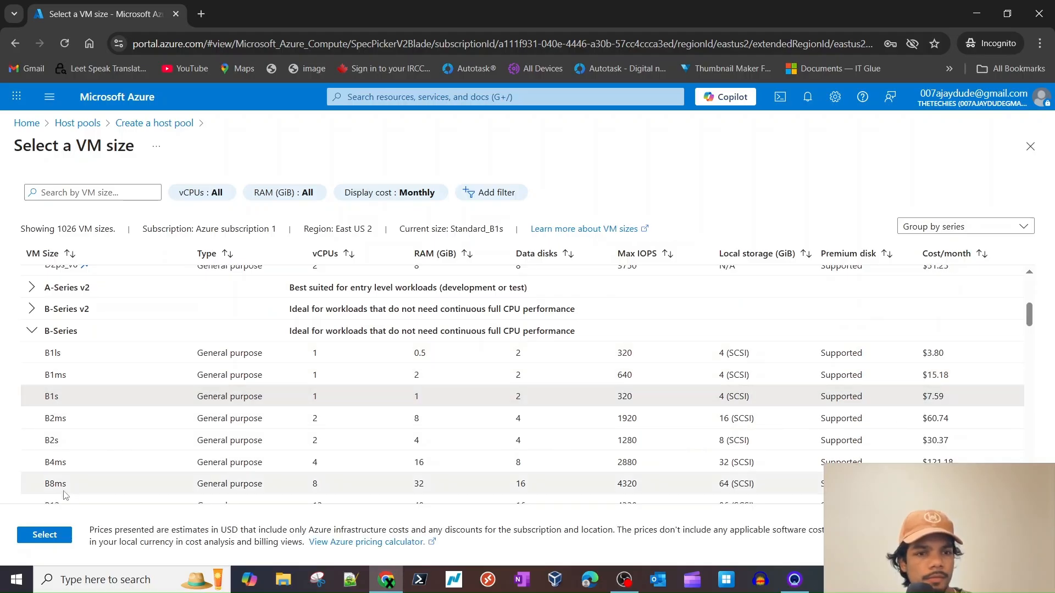
{"action": "left_click", "coordinate": [44, 538]}
- Disable boot diagnostics and keep the default 128 GiB OS disk size
{"action": "scroll", "coordinate": [220, 437], "scroll_direction": "down", "scroll_amount": 2}
{"action": "left_click", "coordinate": [218, 299]}
{"action": "scroll", "coordinate": [236, 365], "scroll_direction": "down", "scroll_amount": 1}
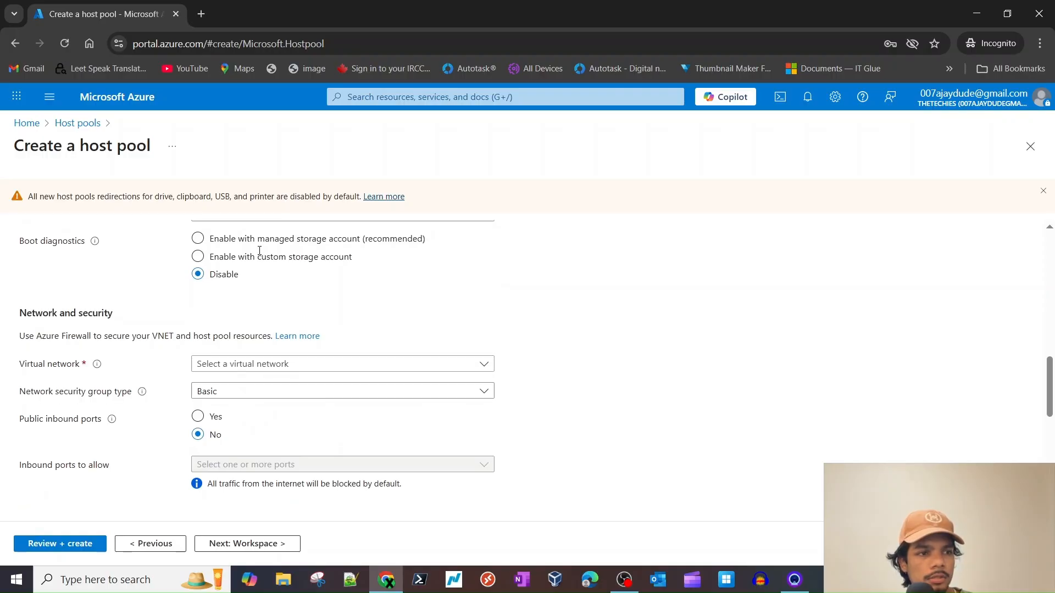
{"action": "scroll", "coordinate": [261, 253], "scroll_direction": "up", "scroll_amount": 1}
{"action": "left_click", "coordinate": [269, 236]}
{"action": "left_click", "coordinate": [134, 266]}
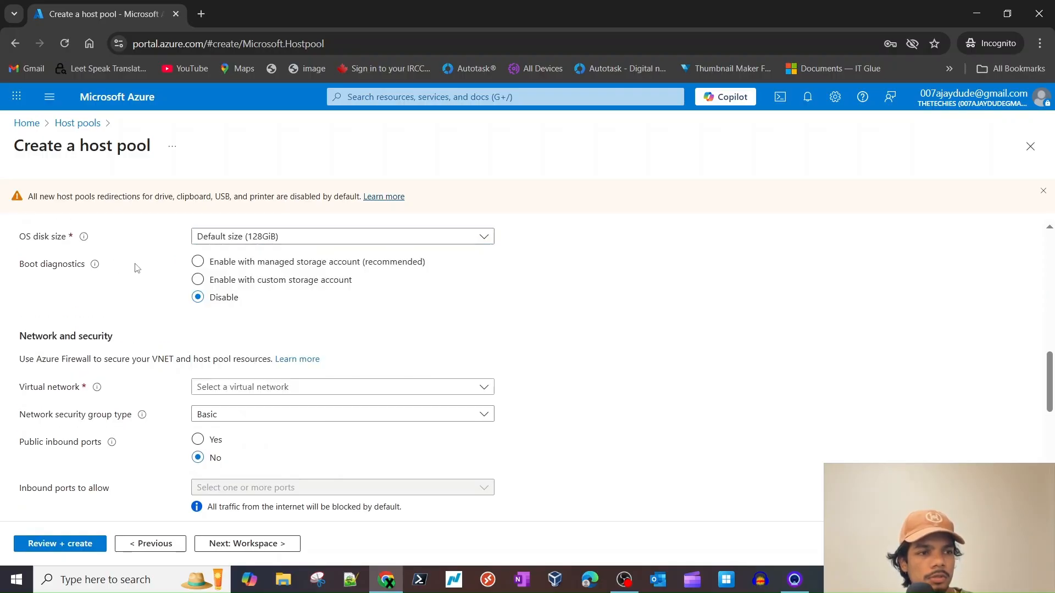
- Change the VM size to Standard B1ms (1 vCPU, 2 GiB)
{"action": "scroll", "coordinate": [183, 278], "scroll_direction": "up", "scroll_amount": 2}
{"action": "left_click", "coordinate": [223, 269]}
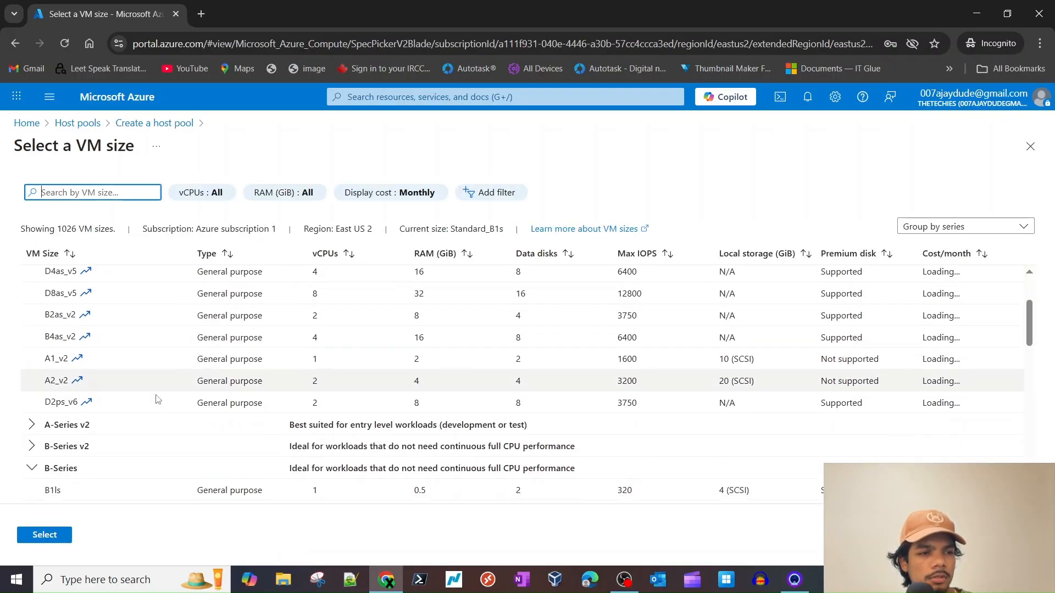
{"action": "left_click", "coordinate": [55, 443]}
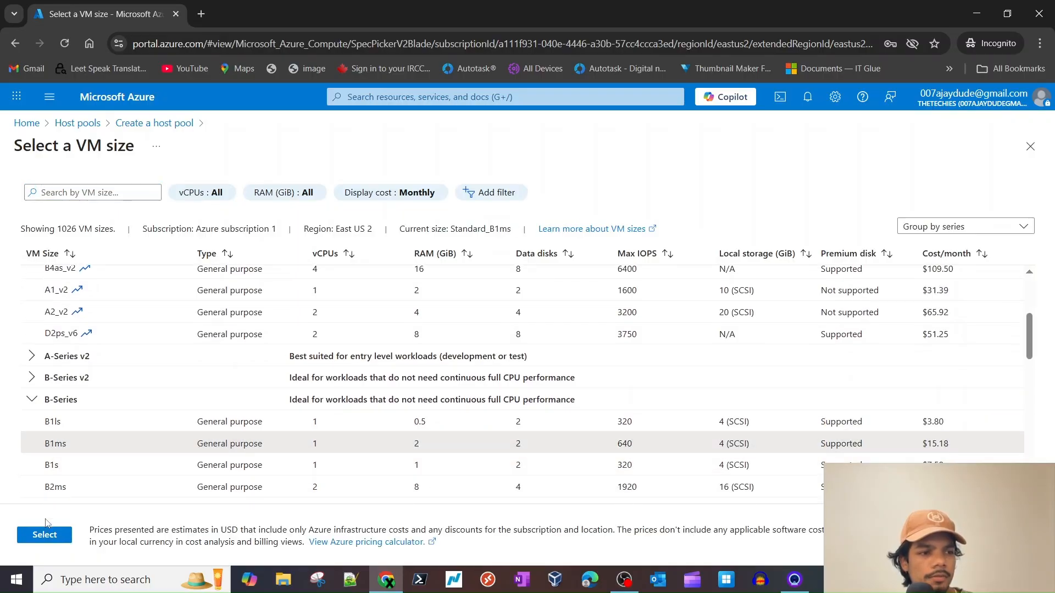
{"action": "left_click", "coordinate": [45, 534]}
{"action": "left_click", "coordinate": [259, 292]}
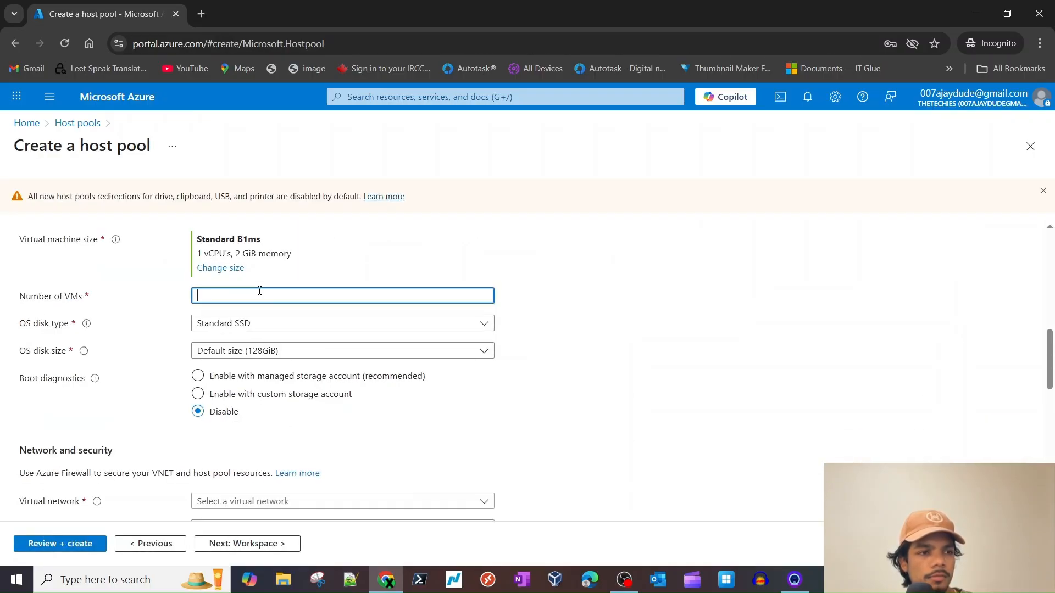
- Leave the session host OS disk size at its default
{"action": "left_click", "coordinate": [324, 351]}
{"action": "left_click", "coordinate": [508, 383]}
{"action": "scroll", "coordinate": [404, 388], "scroll_direction": "down", "scroll_amount": 1}
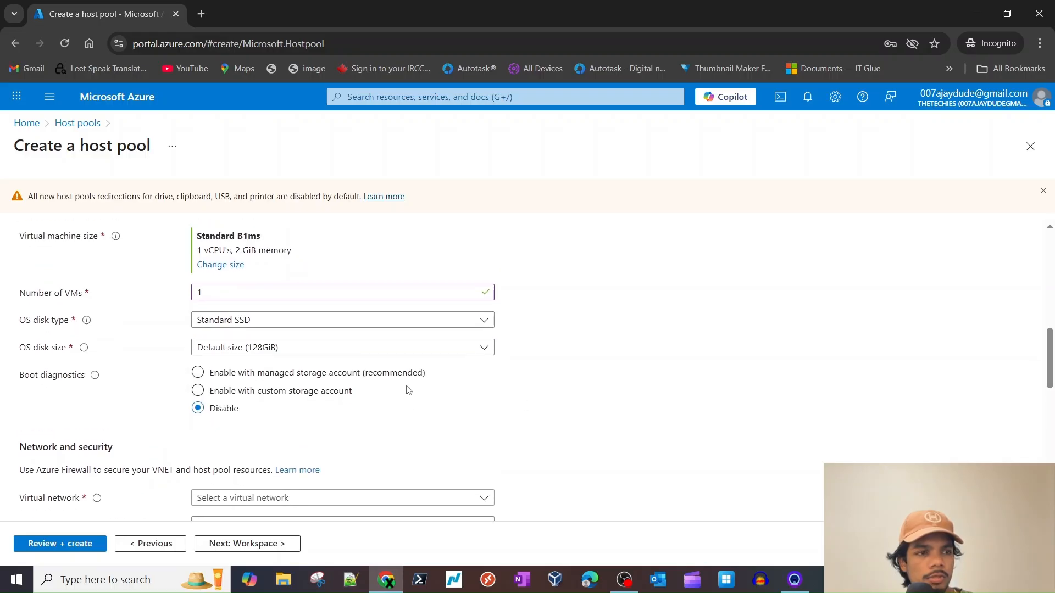
{"action": "scroll", "coordinate": [400, 388], "scroll_direction": "up", "scroll_amount": 2}
{"action": "scroll", "coordinate": [396, 395], "scroll_direction": "down", "scroll_amount": 6}
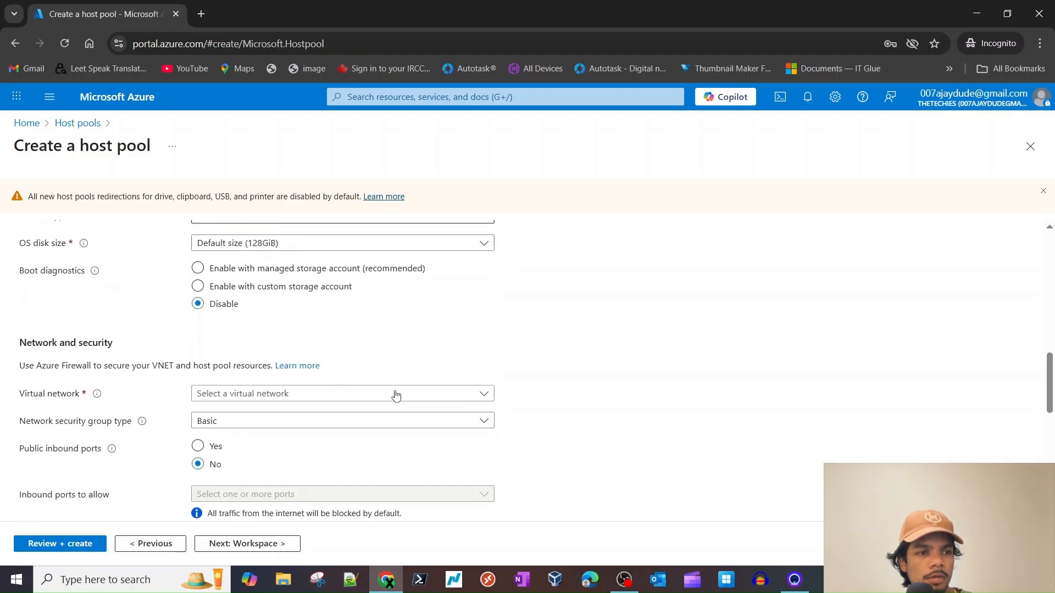
- Attach the session hosts to AzureVDI-lab-VNET on subnet main
{"action": "left_click", "coordinate": [286, 250]}
{"action": "left_click", "coordinate": [266, 318]}
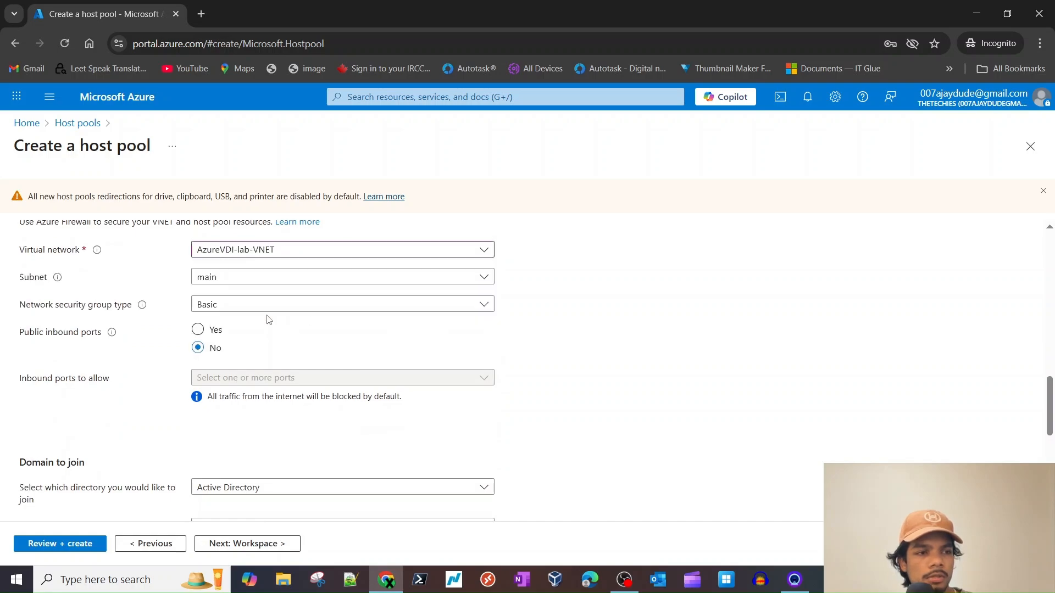
{"action": "left_click", "coordinate": [306, 282]}
{"action": "left_click", "coordinate": [113, 276]}
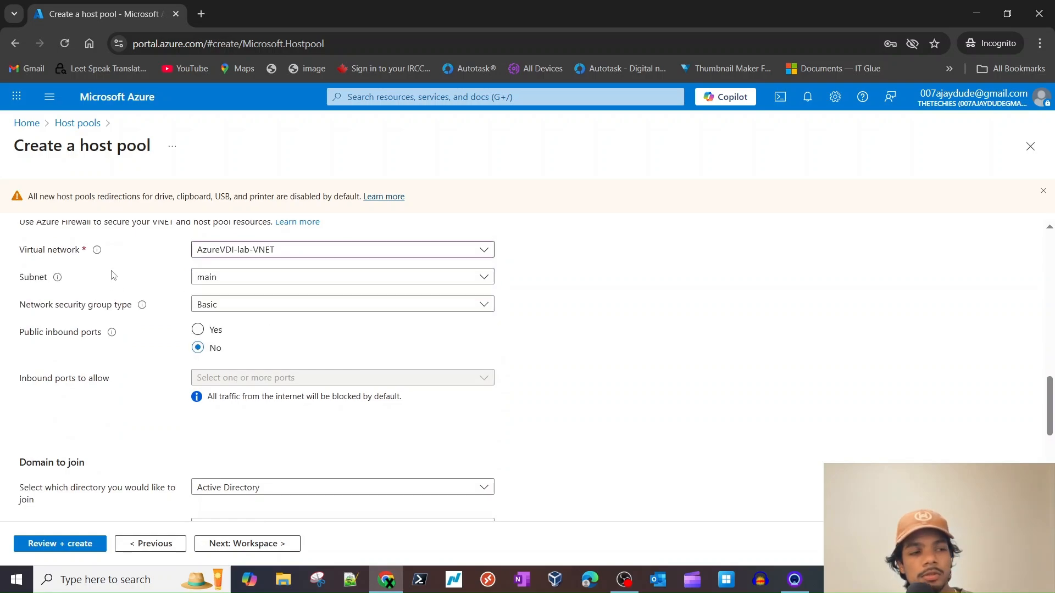
{"action": "left_click", "coordinate": [217, 281]}
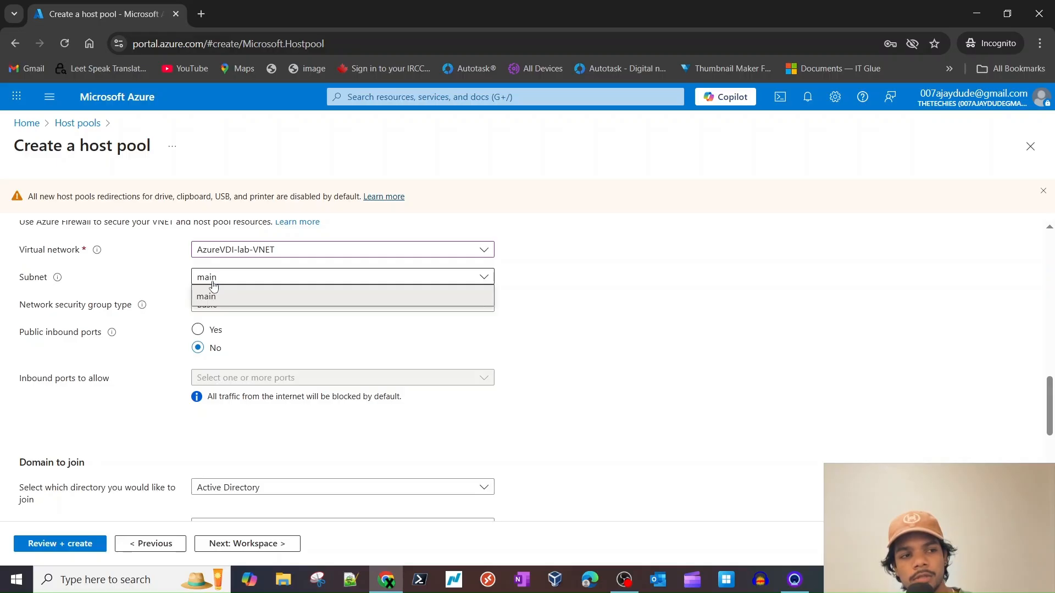
{"action": "left_click", "coordinate": [220, 294]}
- Set the network security group type to None
{"action": "scroll", "coordinate": [255, 327], "scroll_direction": "down", "scroll_amount": 1}
{"action": "left_click", "coordinate": [228, 264]}
{"action": "left_click", "coordinate": [228, 278]}
- Choose Microsoft Entra ID as the directory the VMs join
{"action": "scroll", "coordinate": [381, 336], "scroll_direction": "down", "scroll_amount": 2}
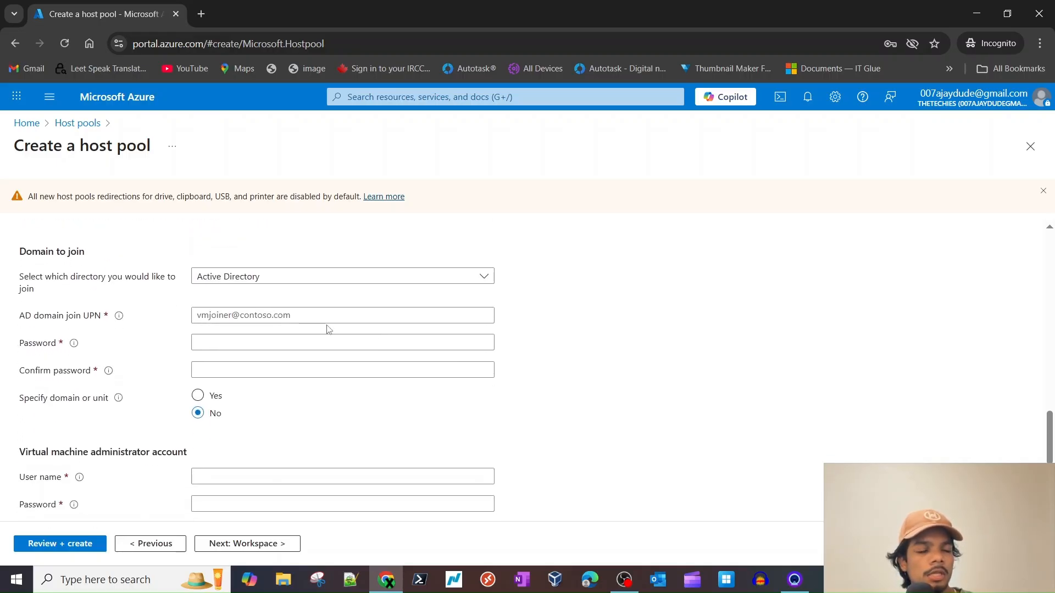
{"action": "scroll", "coordinate": [321, 321], "scroll_direction": "up", "scroll_amount": 2}
{"action": "scroll", "coordinate": [321, 325], "scroll_direction": "down", "scroll_amount": 3}
{"action": "left_click", "coordinate": [270, 254]}
{"action": "left_click", "coordinate": [255, 295]}
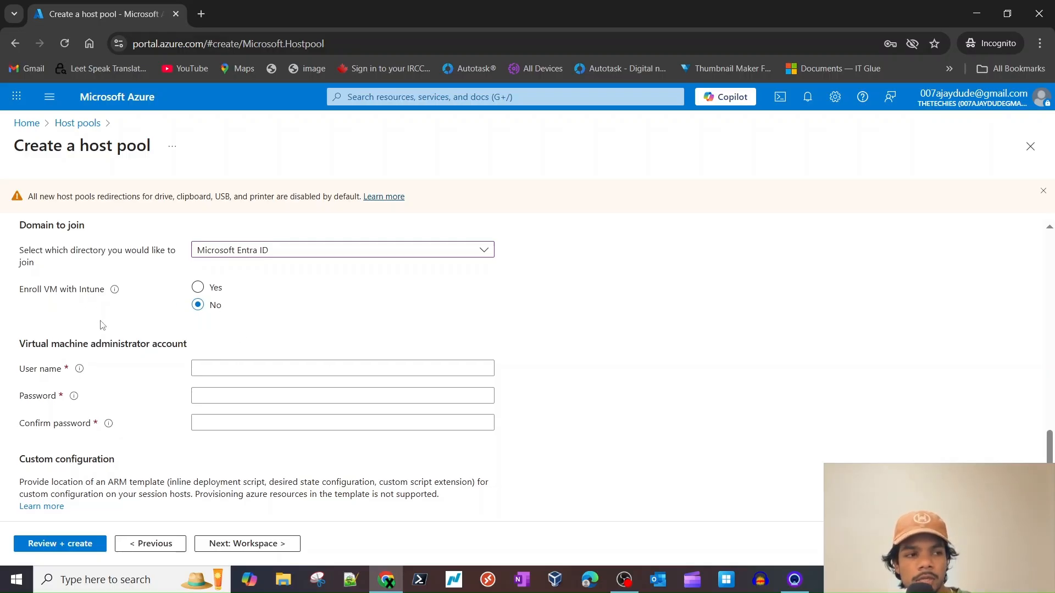
- Set admin user name labadmin with a confirmed password, then continue to Workspace
{"action": "scroll", "coordinate": [237, 316], "scroll_direction": "down", "scroll_amount": 1}
{"action": "left_click", "coordinate": [239, 317]}
{"action": "type", "text": "labadmin"}
{"action": "key", "text": "Tab"}
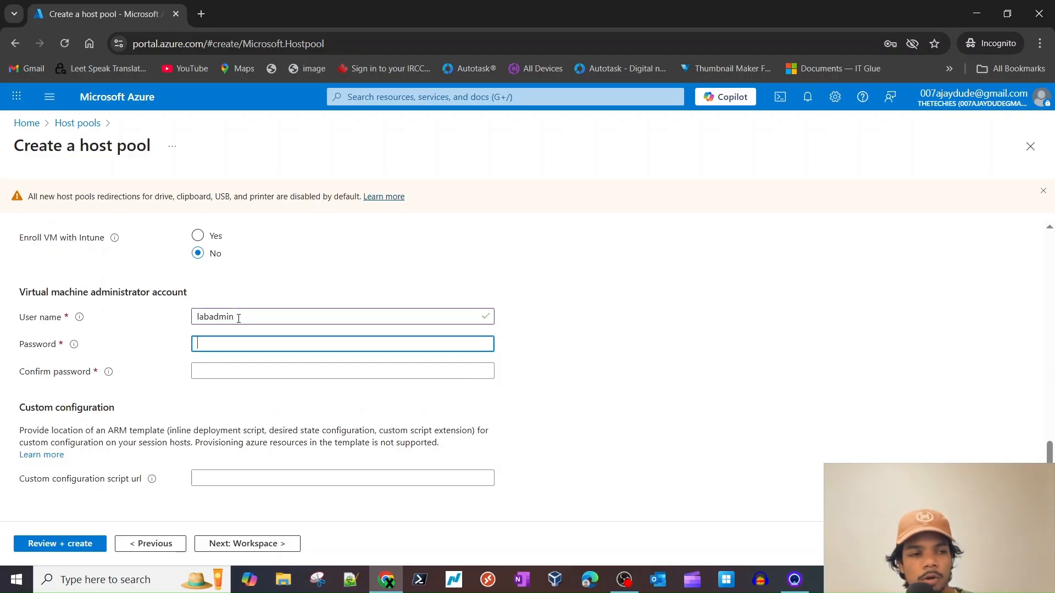
{"action": "type", "text": "•"}
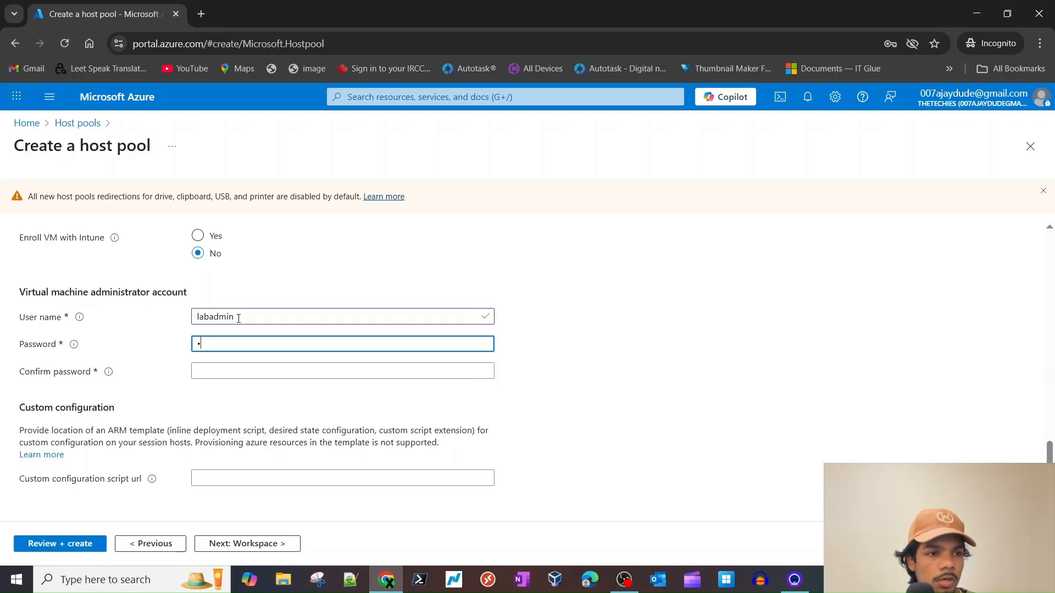
{"action": "type", "text": "•••"}
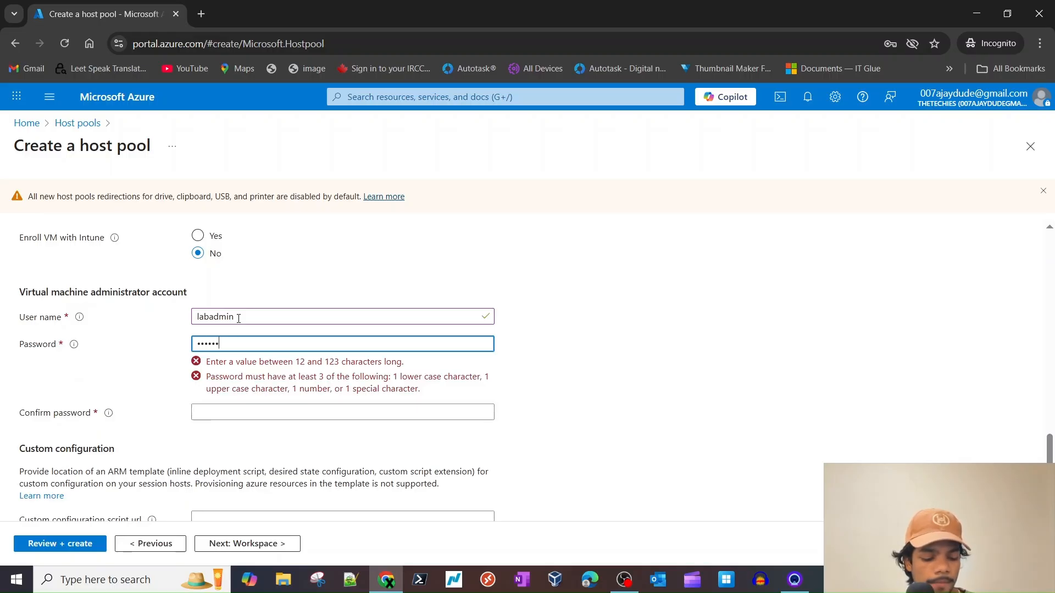
{"action": "type", "text": "•••••••••••"}
{"action": "key", "text": "Tab"}
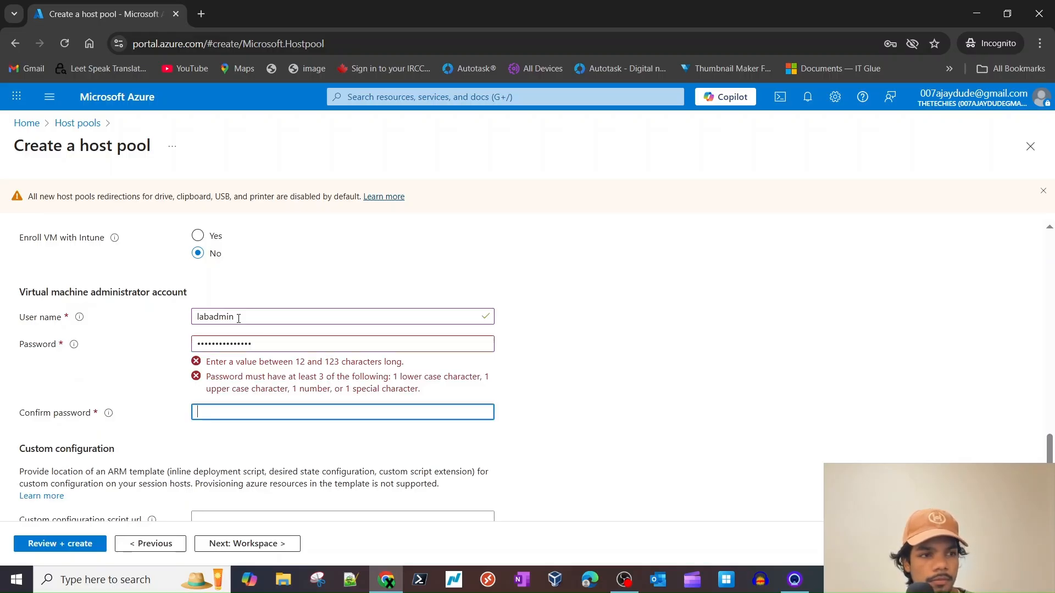
{"action": "type", "text": "••••"}
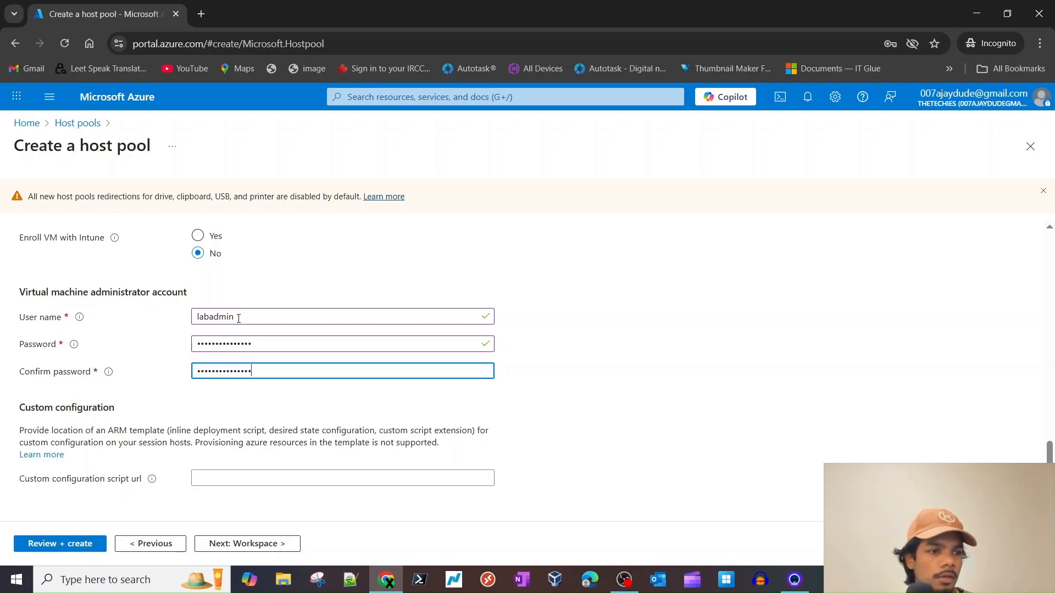
{"action": "left_click", "coordinate": [258, 544]}
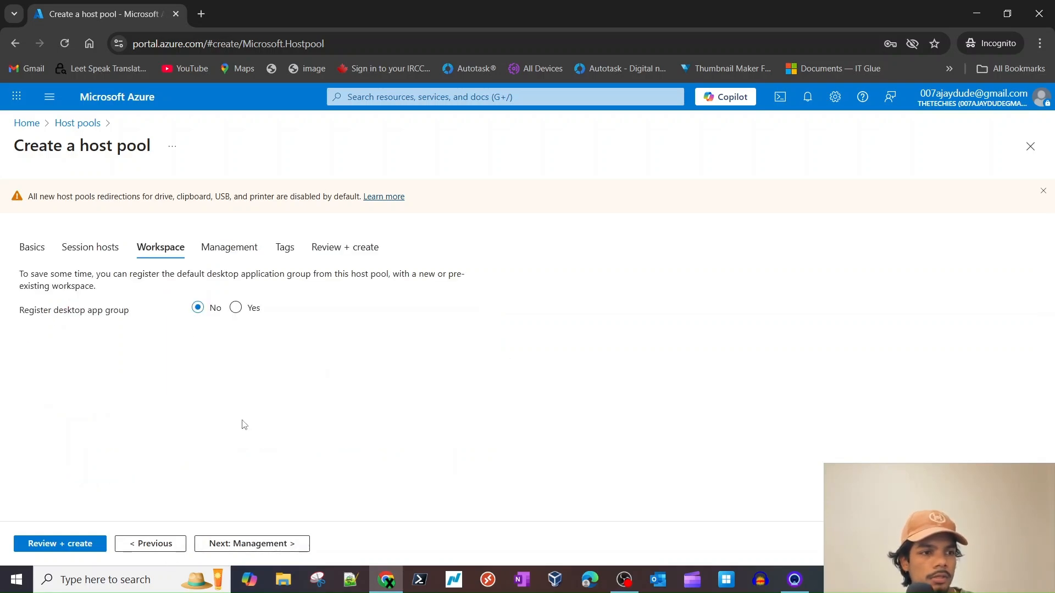
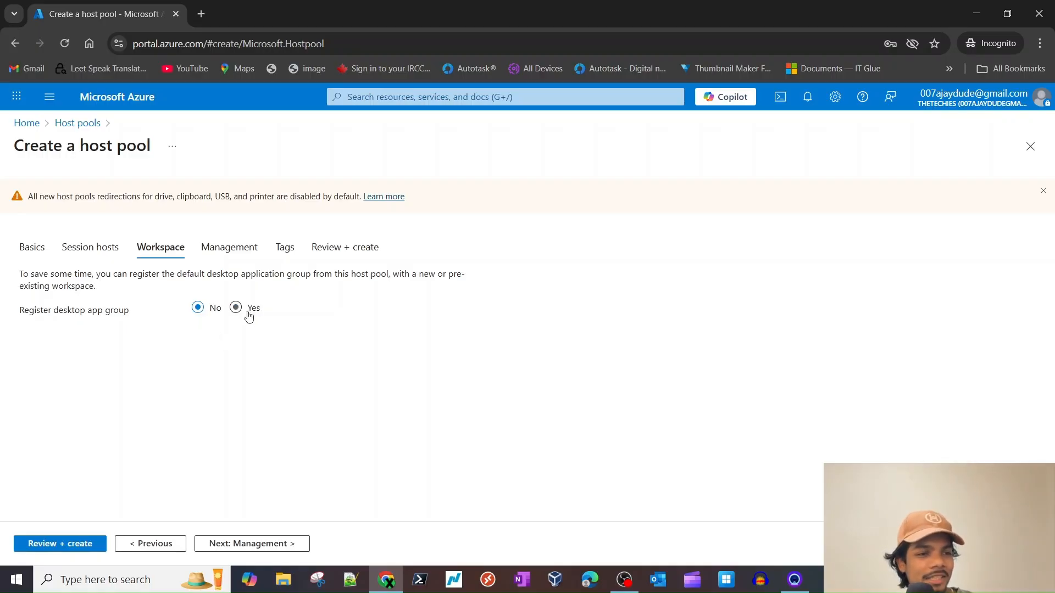
- Choose Yes to register the desktop app group and find no existing workspace to pick
{"action": "left_click", "coordinate": [236, 307]}
{"action": "left_click", "coordinate": [265, 340]}
{"action": "left_click", "coordinate": [197, 341]}
{"action": "left_click", "coordinate": [211, 353]}
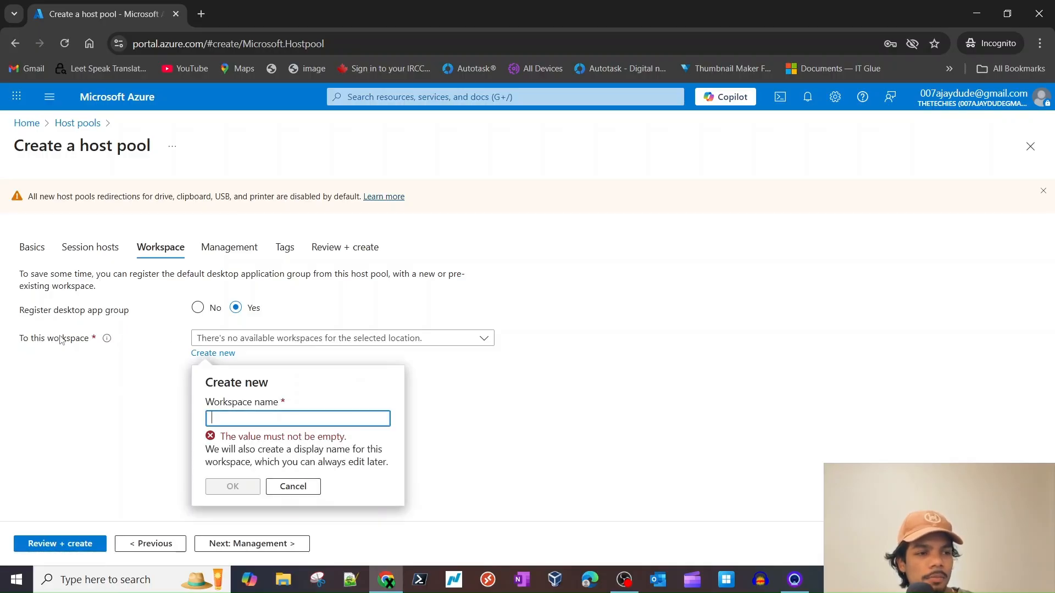
{"action": "left_click", "coordinate": [106, 339]}
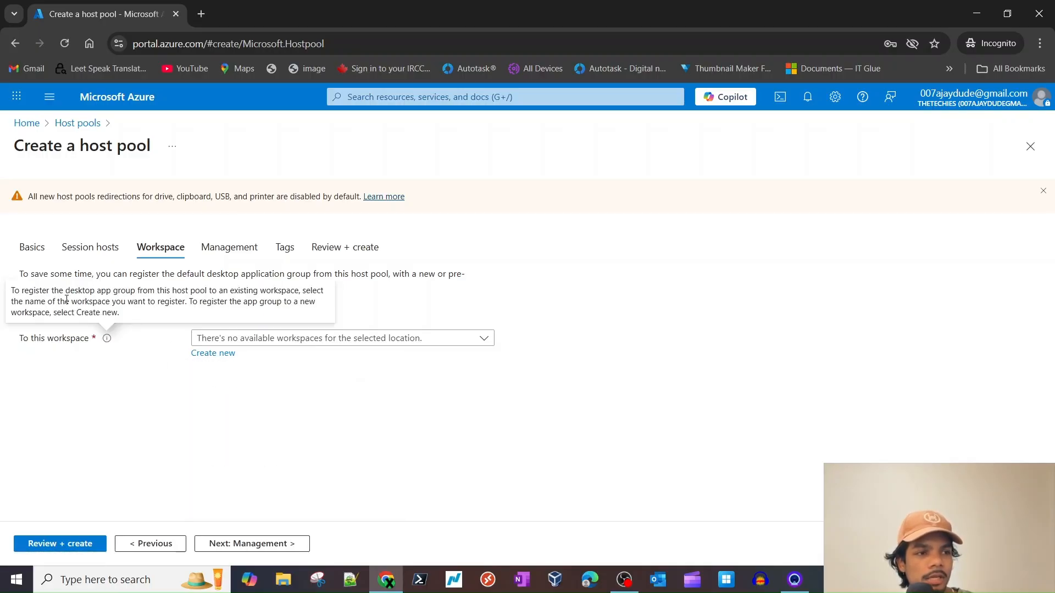
- Create the new workspace AzureVDIWS and advance past the Management and Tags tabs
{"action": "left_click", "coordinate": [251, 345]}
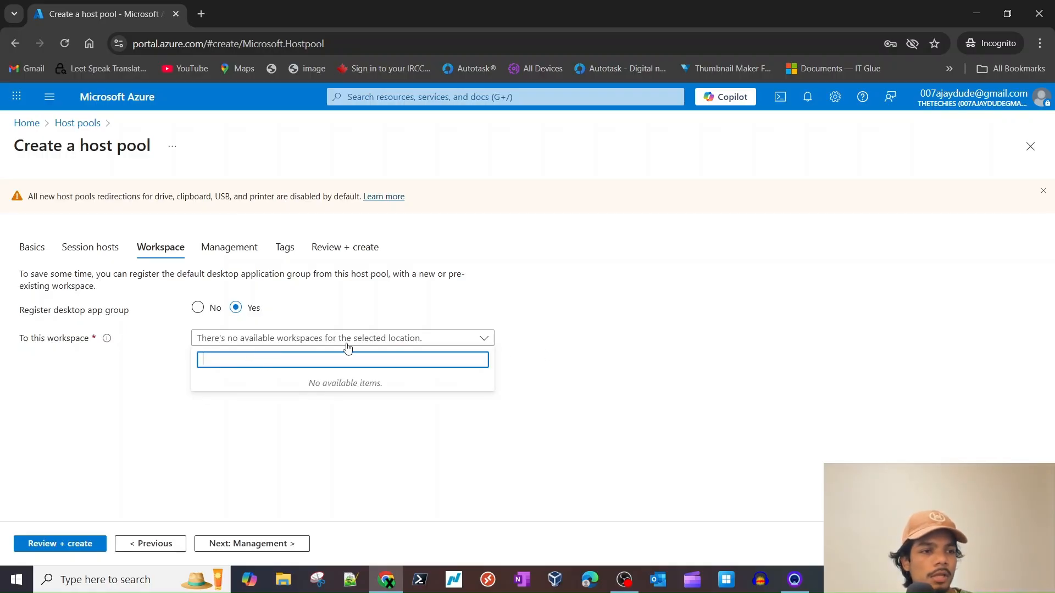
{"action": "left_click", "coordinate": [158, 361]}
{"action": "left_click", "coordinate": [226, 353]}
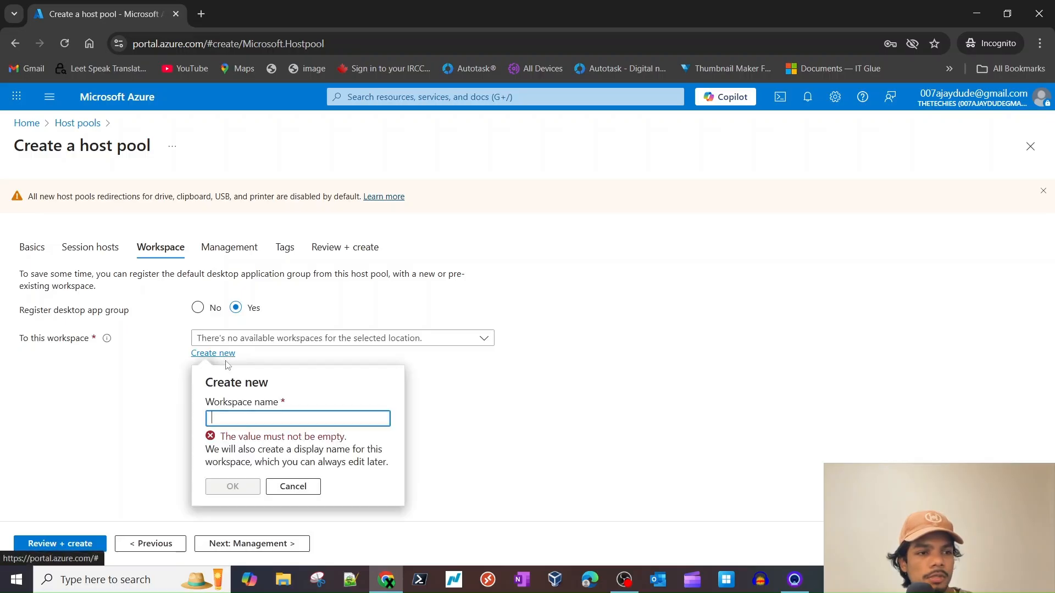
{"action": "type", "text": "AzureVDISH1"}
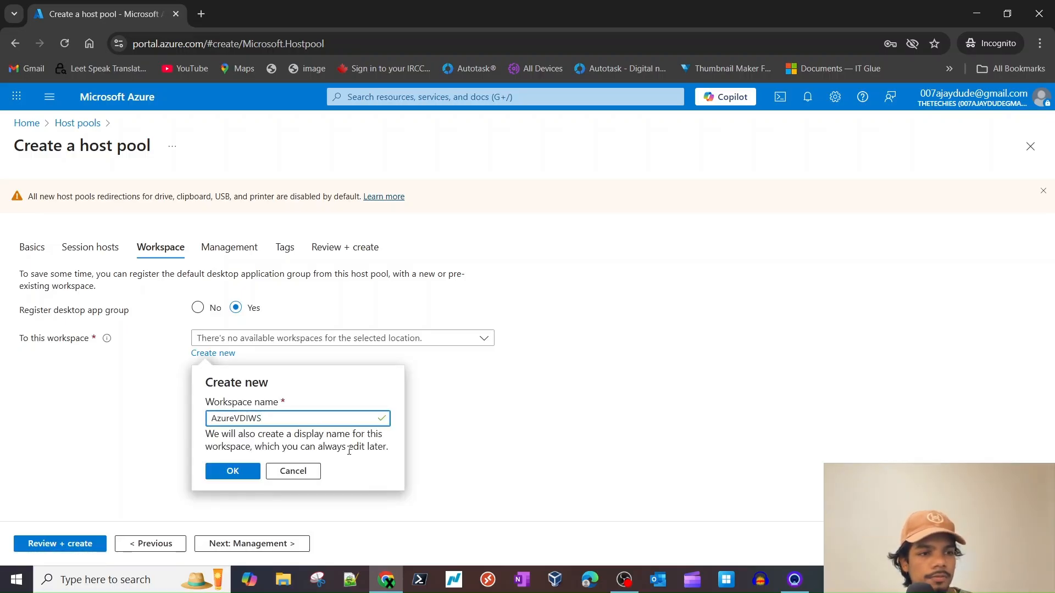
{"action": "left_click", "coordinate": [243, 474]}
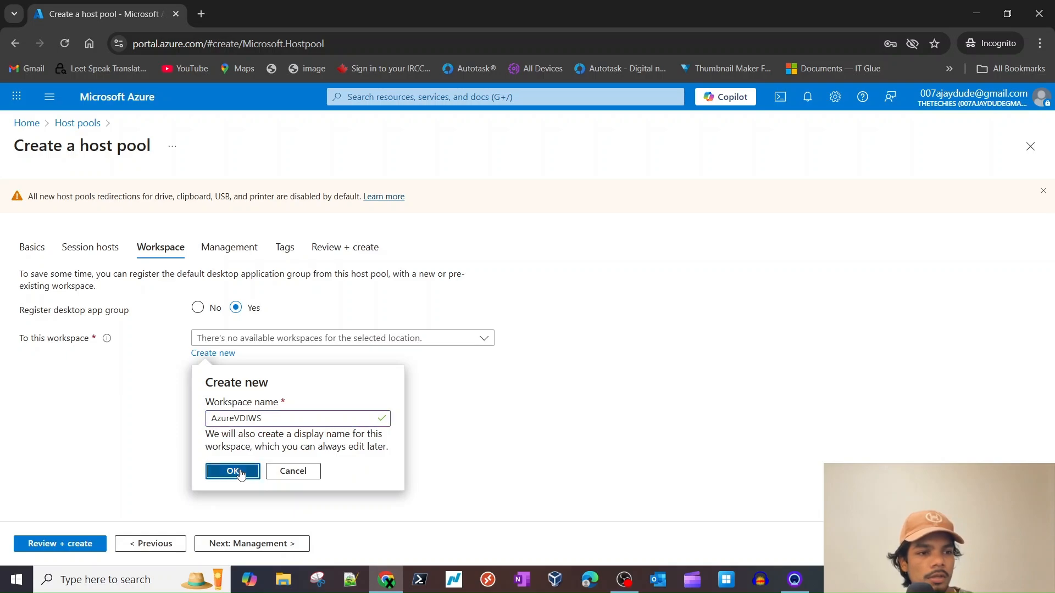
{"action": "left_click", "coordinate": [253, 543]}
{"action": "left_click", "coordinate": [230, 544]}
- On Session hosts, set Availability options to No infrastructure redundancy required
{"action": "left_click", "coordinate": [244, 543]}
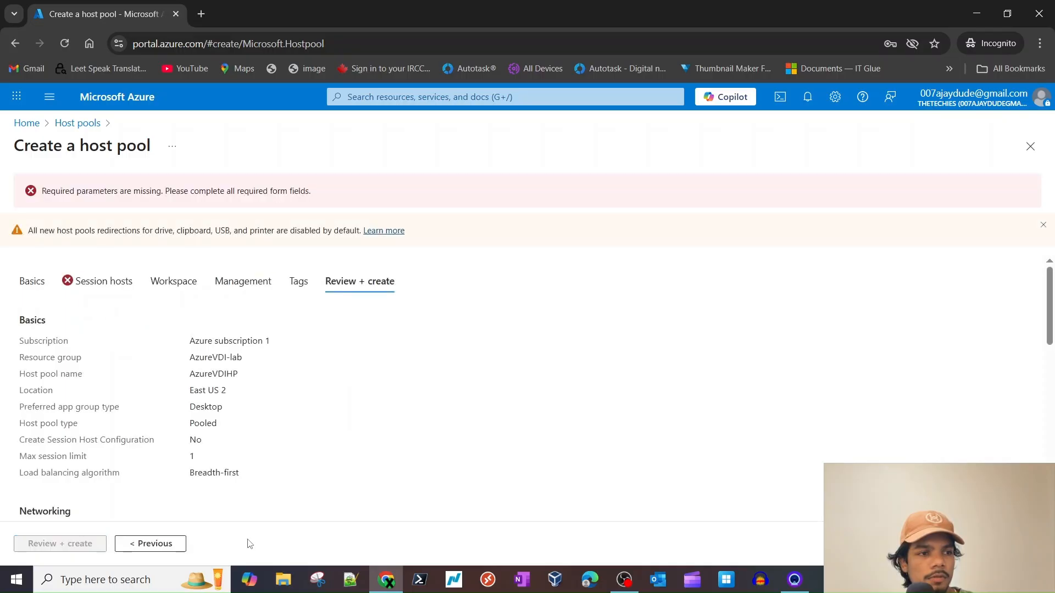
{"action": "left_click", "coordinate": [97, 282]}
{"action": "scroll", "coordinate": [236, 312], "scroll_direction": "down", "scroll_amount": 5}
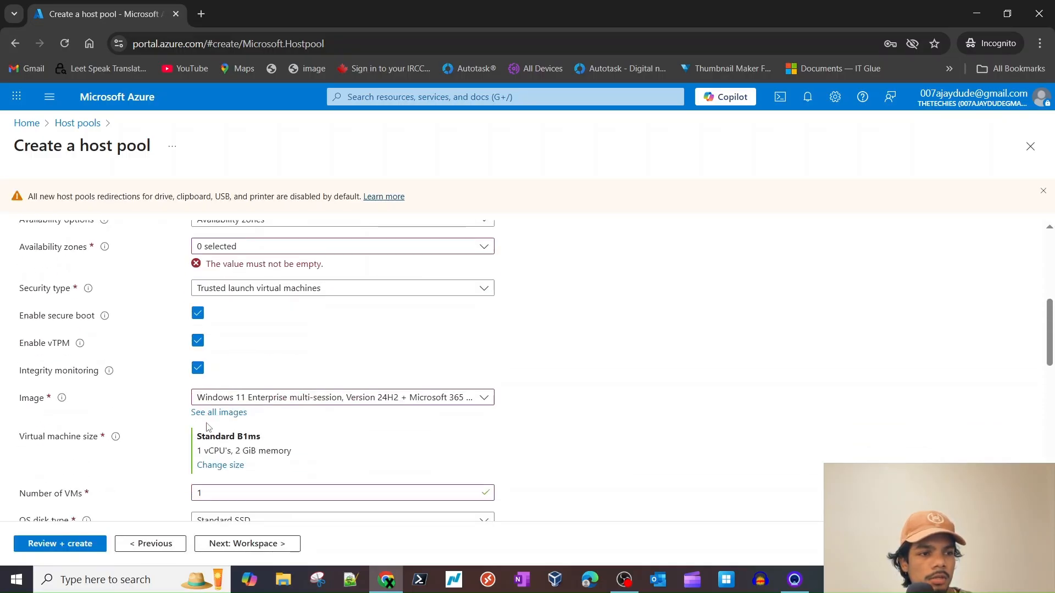
{"action": "scroll", "coordinate": [237, 312], "scroll_direction": "up", "scroll_amount": 1}
{"action": "left_click", "coordinate": [242, 311]}
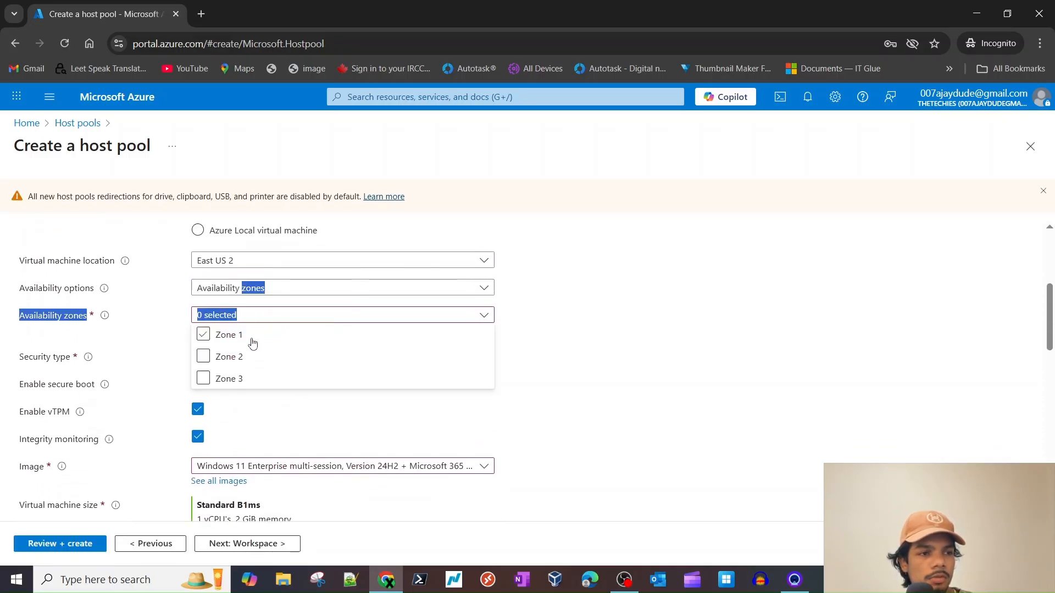
{"action": "left_click", "coordinate": [581, 348]}
{"action": "left_click", "coordinate": [322, 291]}
{"action": "left_click", "coordinate": [266, 306]}
- Advance through Workspace, Management and Tags to Review + create for host pool validation
{"action": "scroll", "coordinate": [360, 447], "scroll_direction": "down", "scroll_amount": 8}
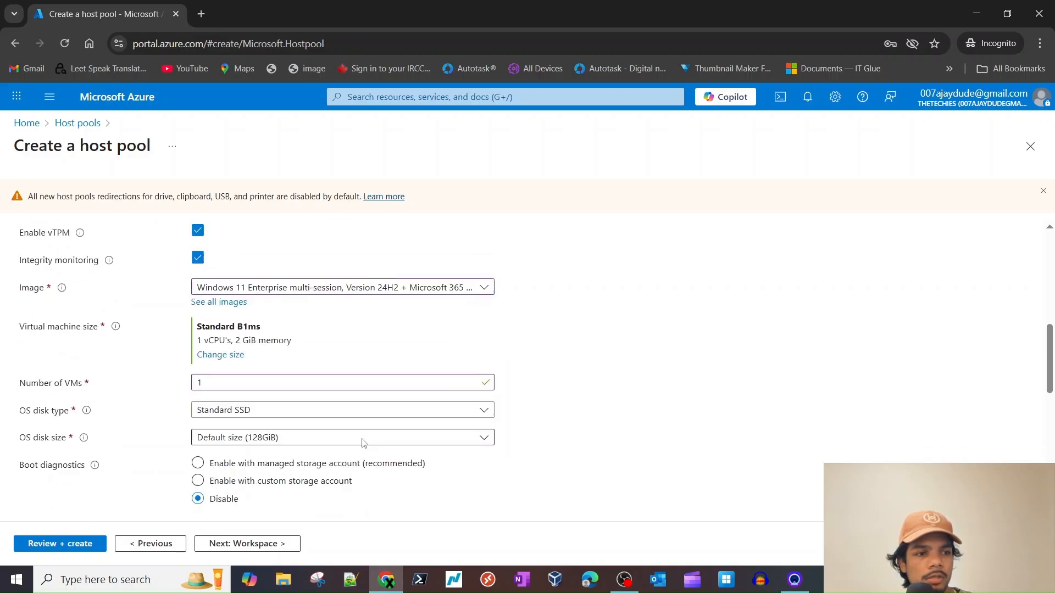
{"action": "scroll", "coordinate": [245, 529], "scroll_direction": "down", "scroll_amount": 2}
{"action": "left_click", "coordinate": [245, 545]}
{"action": "left_click", "coordinate": [245, 545]}
{"action": "left_click", "coordinate": [245, 545]}
{"action": "left_click", "coordinate": [246, 545]}
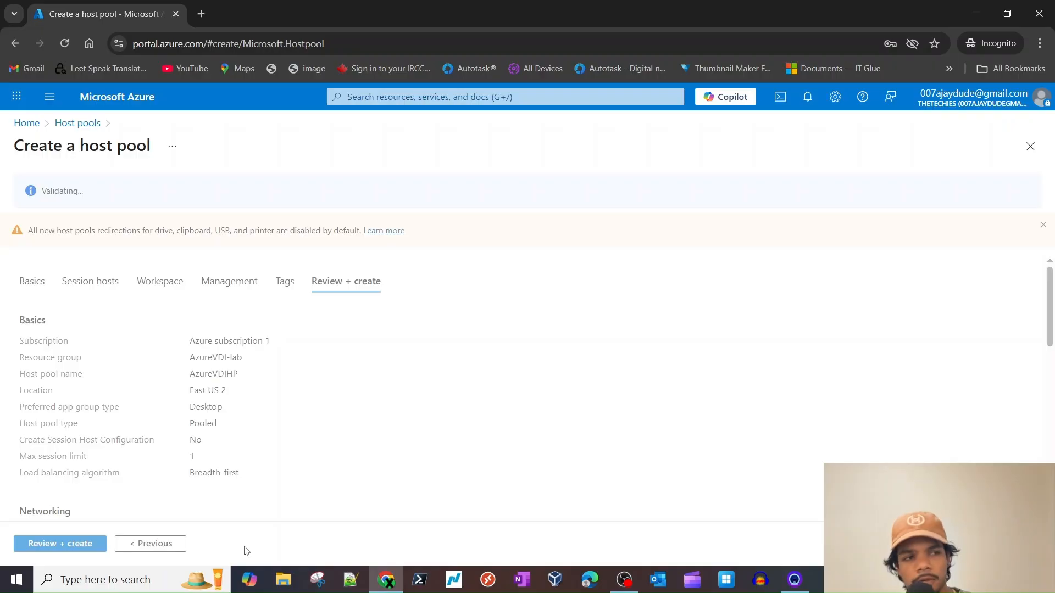
{"action": "scroll", "coordinate": [238, 436], "scroll_direction": "down", "scroll_amount": 2}
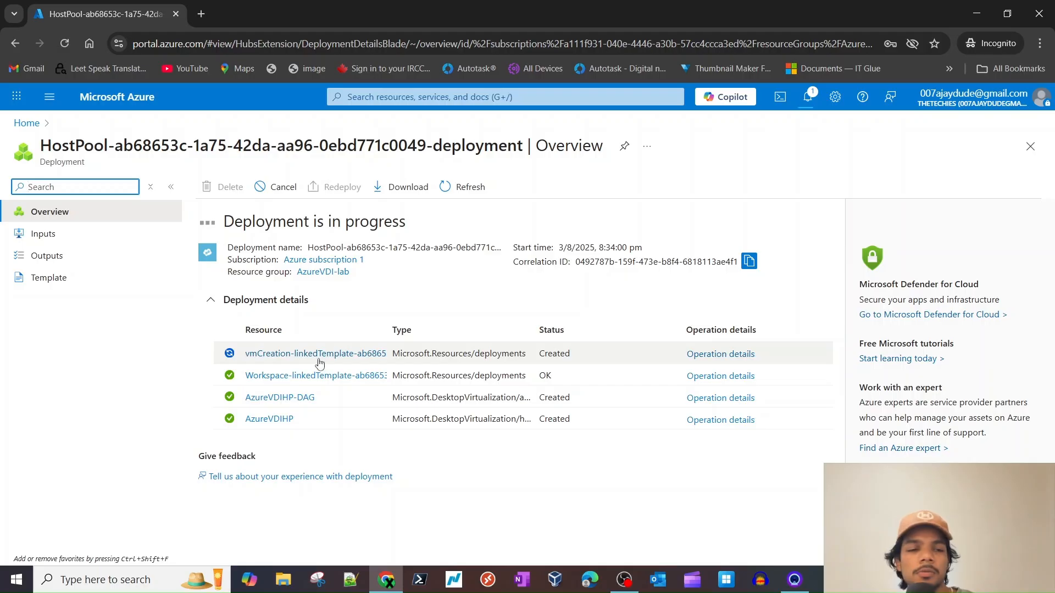
- Wait for the deployment to succeed, check its notification, and open the AzureVDIHP host pool
{"action": "left_click", "coordinate": [465, 193]}
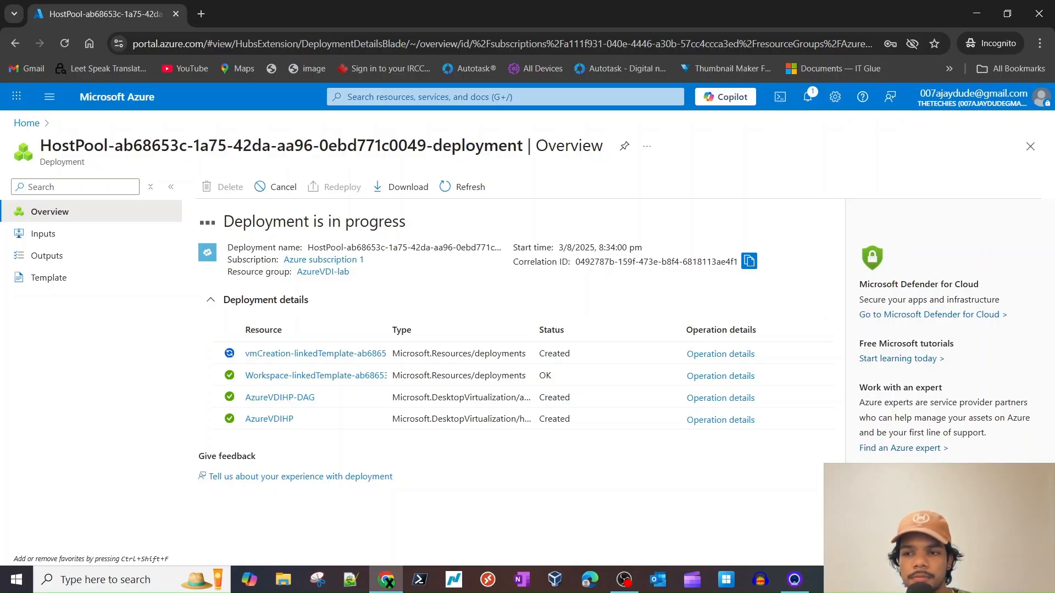
{"action": "key", "text": "alt+Tab"}
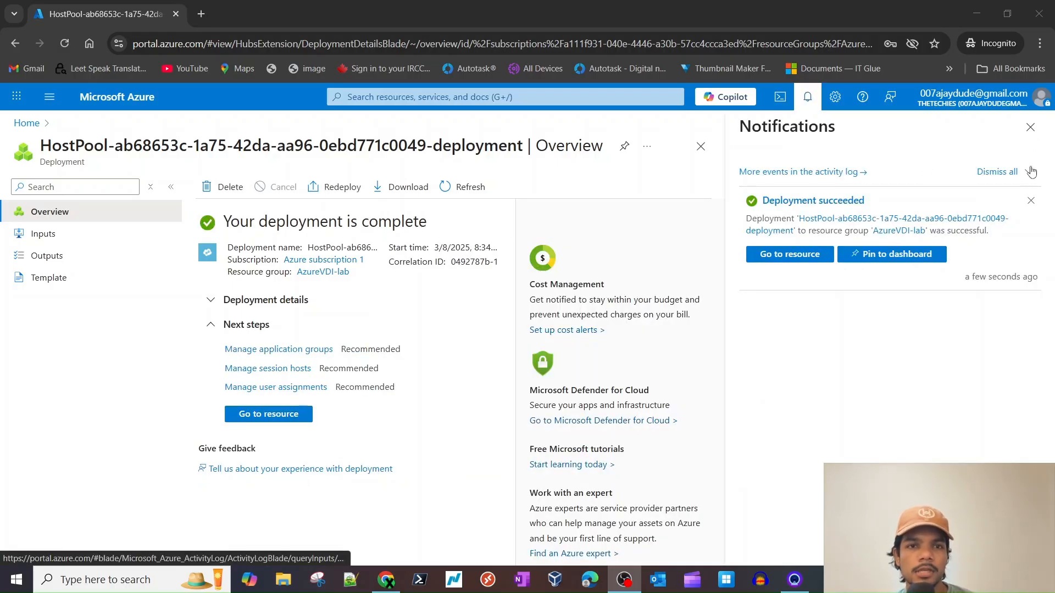
{"action": "left_click", "coordinate": [1030, 126]}
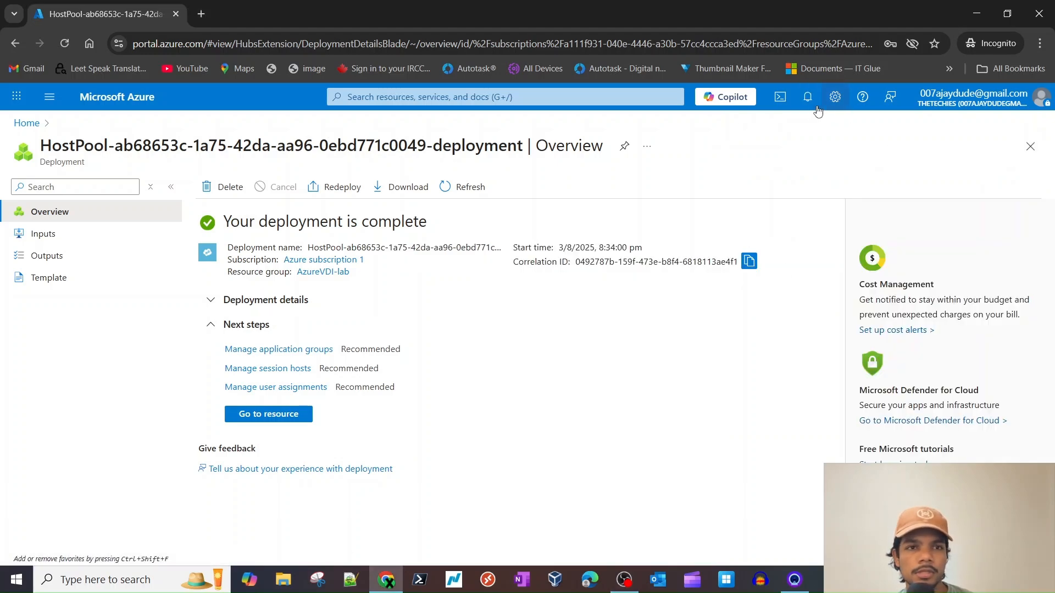
{"action": "left_click", "coordinate": [808, 99]}
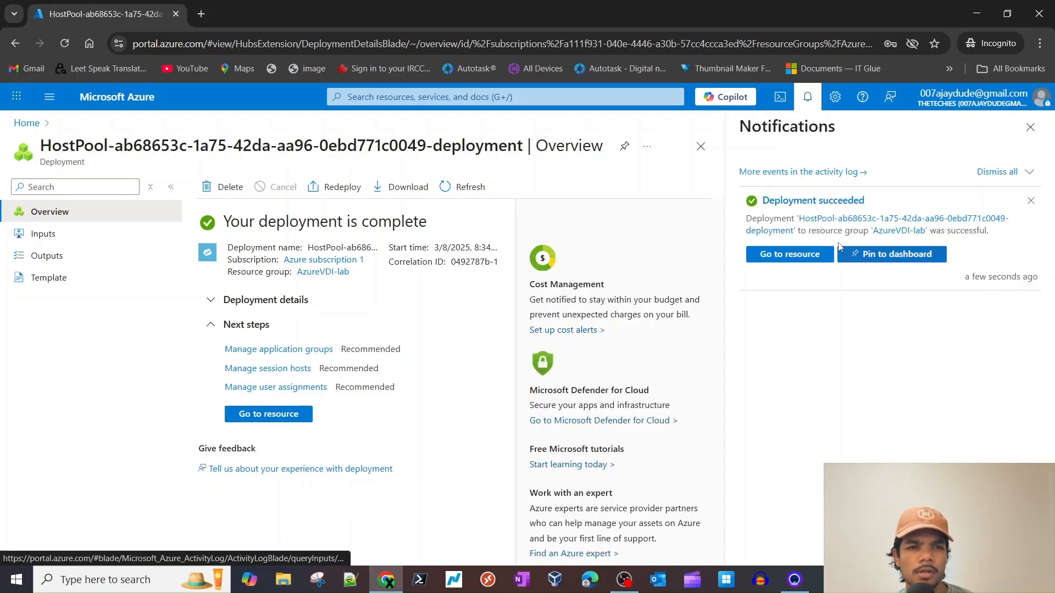
{"action": "left_click", "coordinate": [1030, 127]}
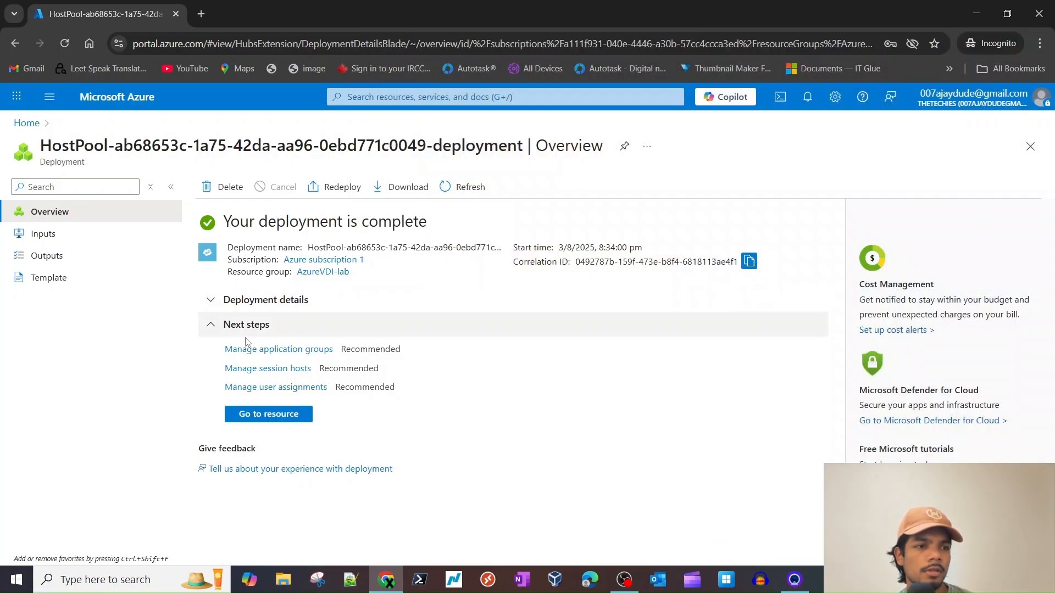
{"action": "left_click", "coordinate": [301, 419]}
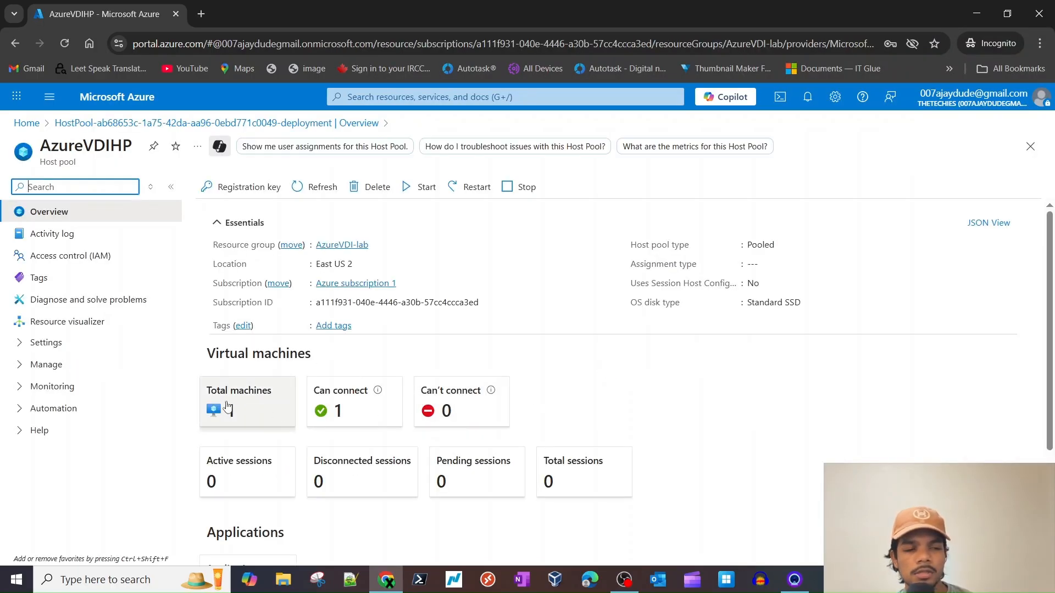
{"action": "triple_click", "coordinate": [57, 162]}
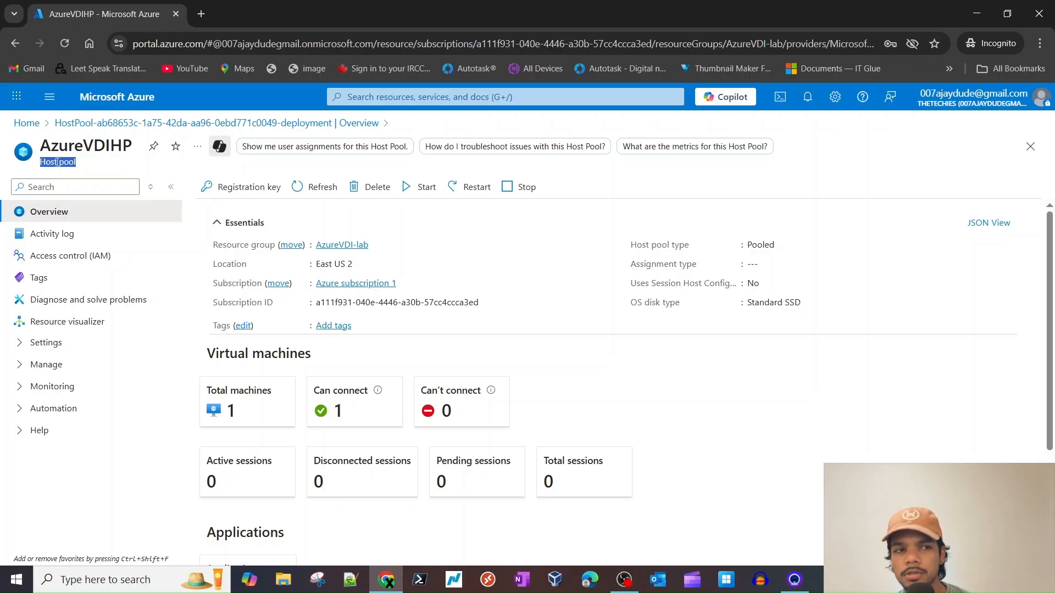
{"action": "double_click", "coordinate": [86, 145]}
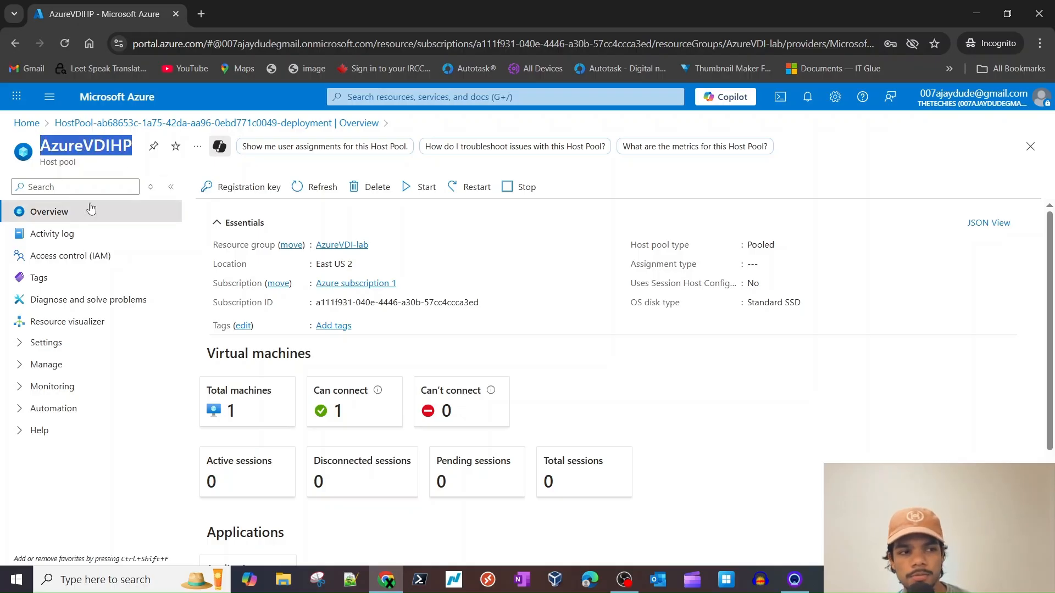
{"action": "left_click", "coordinate": [55, 345]}
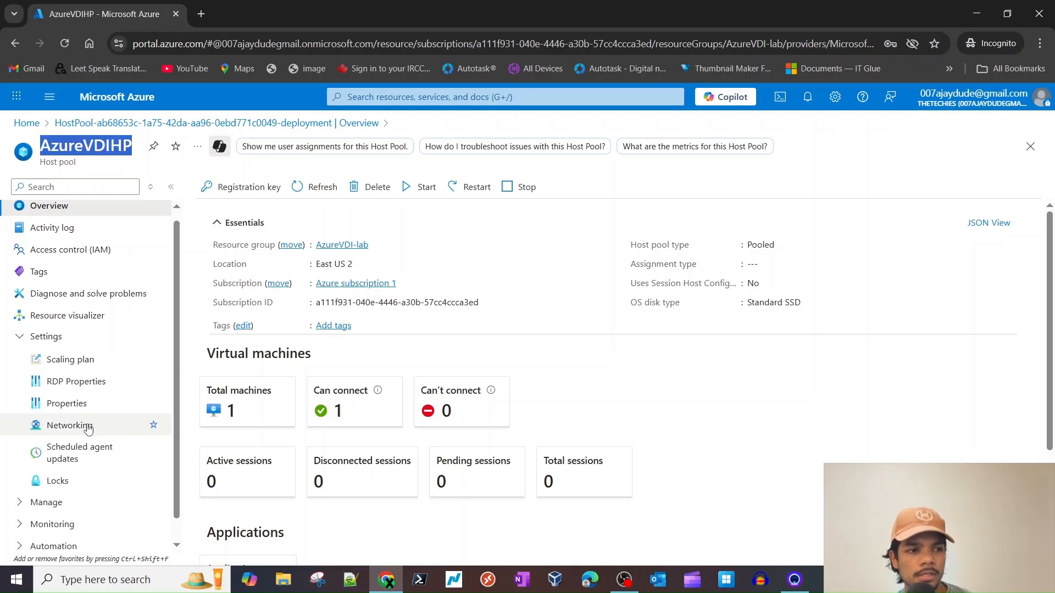
{"action": "left_click", "coordinate": [76, 365]}
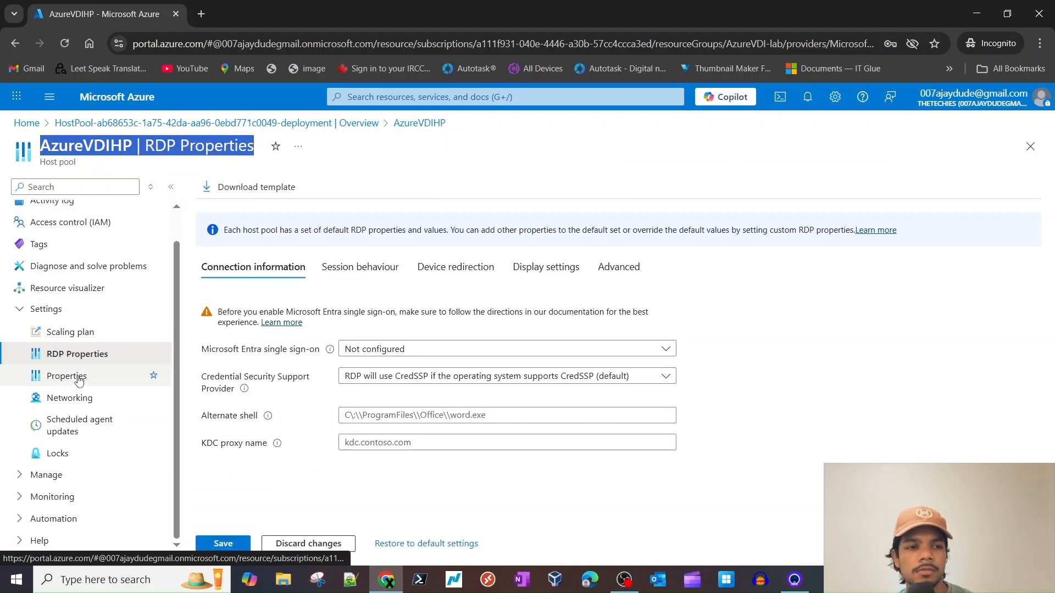
{"action": "left_click", "coordinate": [71, 379]}
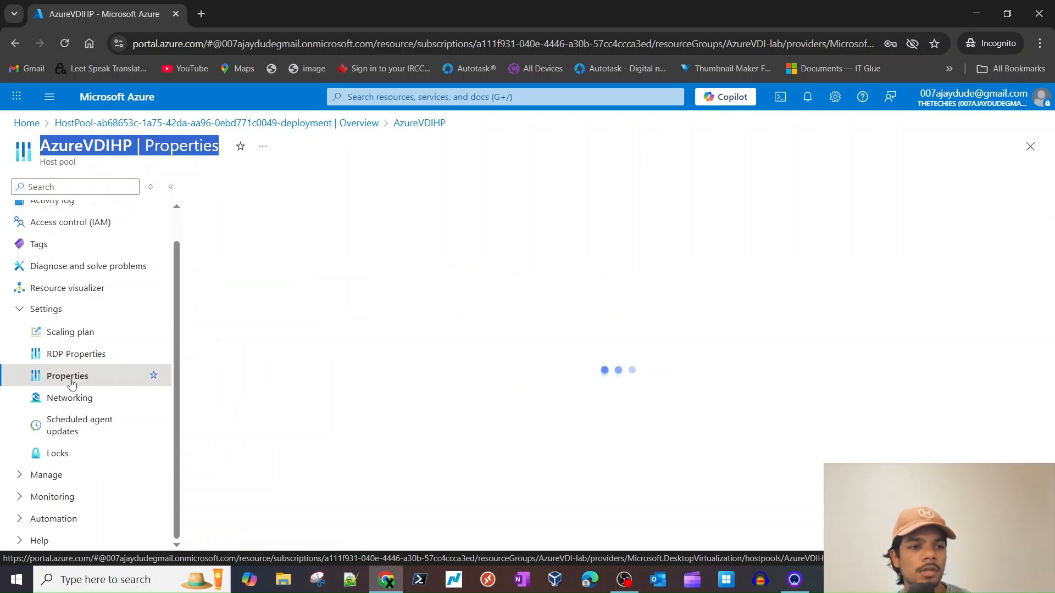
{"action": "scroll", "coordinate": [301, 405], "scroll_direction": "down", "scroll_amount": 3}
{"action": "scroll", "coordinate": [353, 450], "scroll_direction": "down", "scroll_amount": 2}
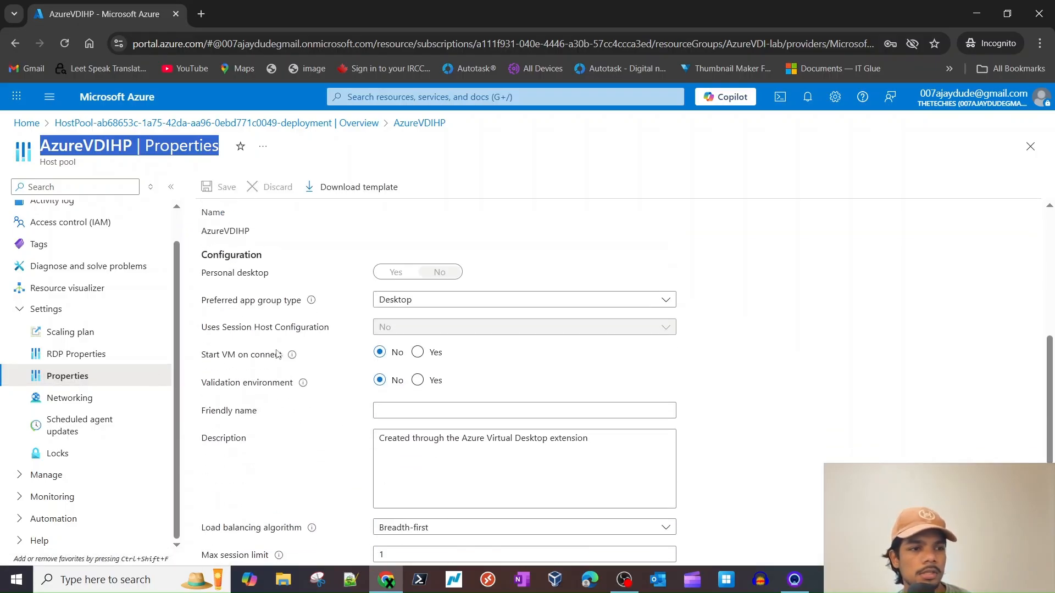
{"action": "double_click", "coordinate": [253, 299]}
{"action": "left_click", "coordinate": [406, 301]}
{"action": "left_click", "coordinate": [406, 301]}
{"action": "left_click", "coordinate": [443, 299]}
{"action": "scroll", "coordinate": [296, 440], "scroll_direction": "down", "scroll_amount": 1}
{"action": "scroll", "coordinate": [300, 439], "scroll_direction": "down", "scroll_amount": 1}
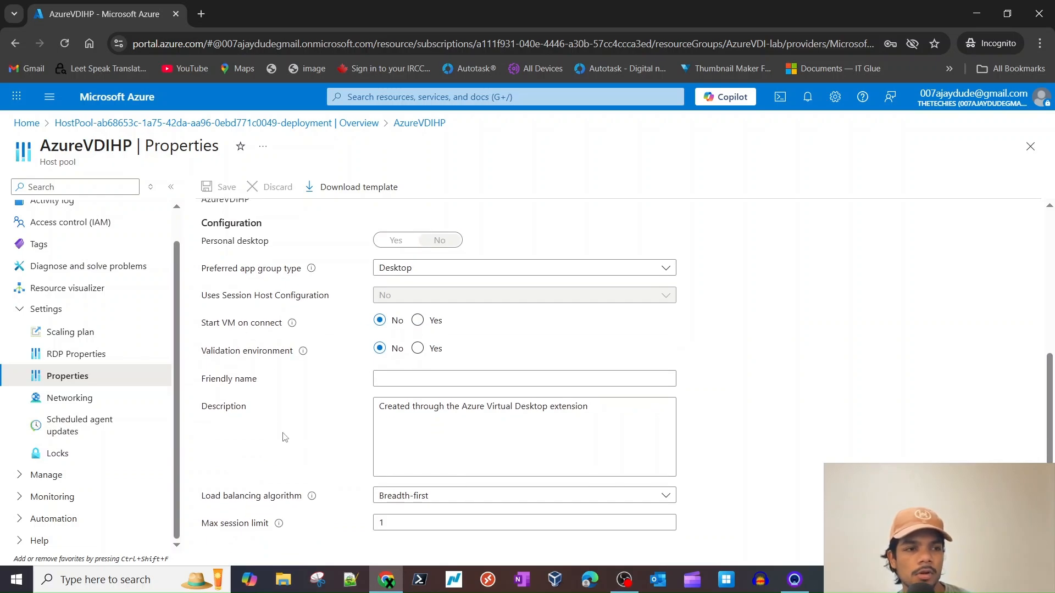
{"action": "triple_click", "coordinate": [276, 499]}
{"action": "left_click", "coordinate": [233, 423]}
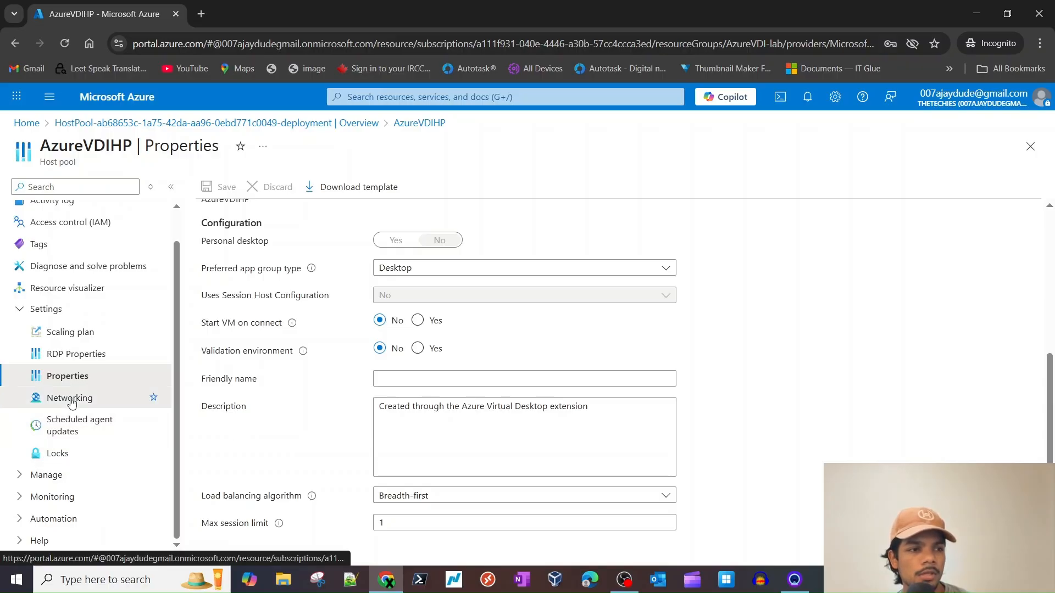
{"action": "left_click", "coordinate": [72, 397]}
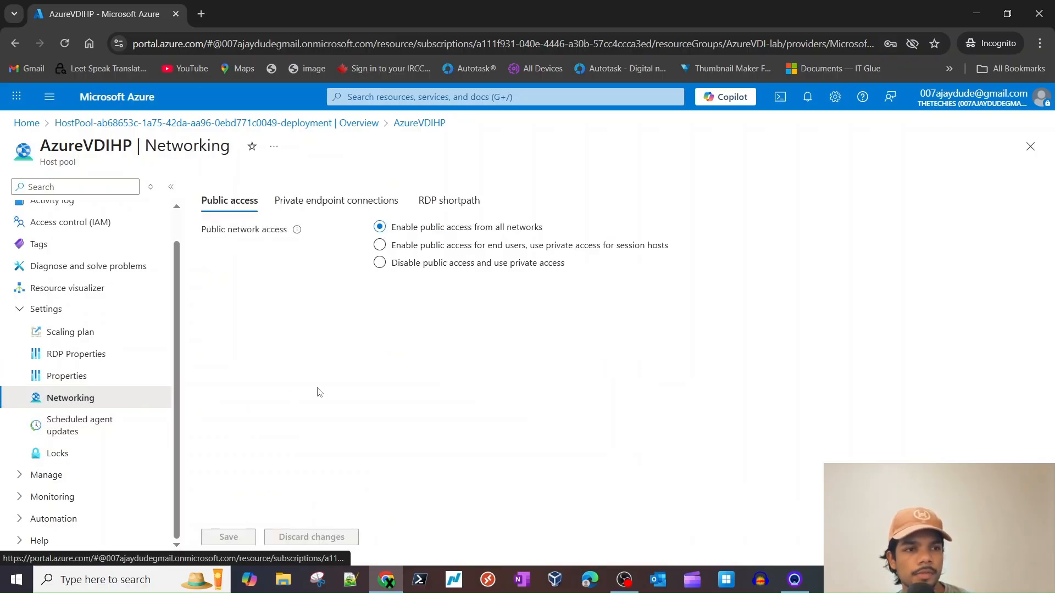
{"action": "scroll", "coordinate": [110, 300], "scroll_direction": "up", "scroll_amount": 1}
{"action": "left_click", "coordinate": [48, 211]}
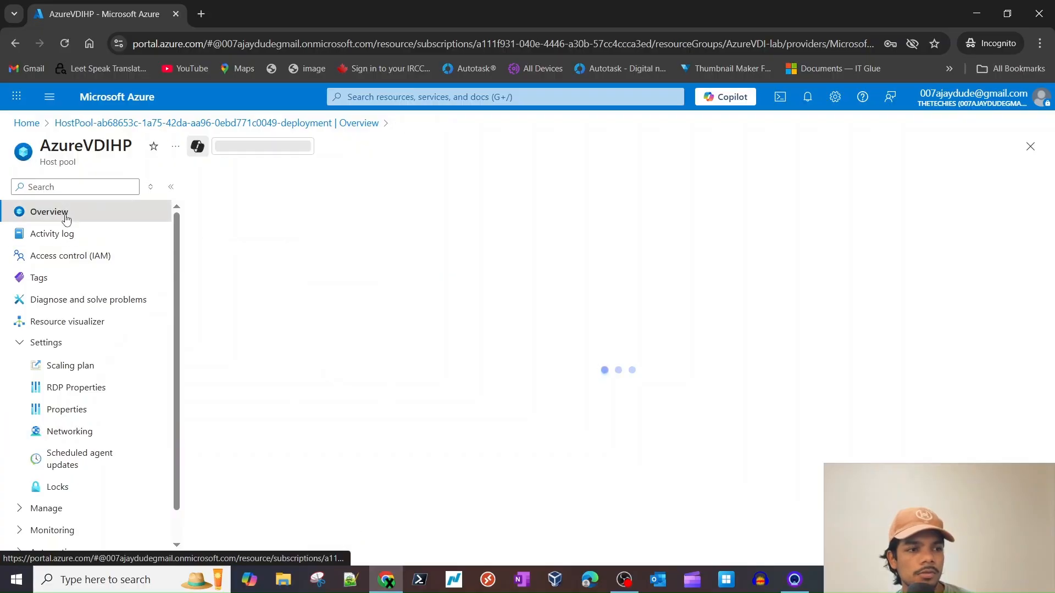
{"action": "scroll", "coordinate": [316, 482], "scroll_direction": "down", "scroll_amount": 2}
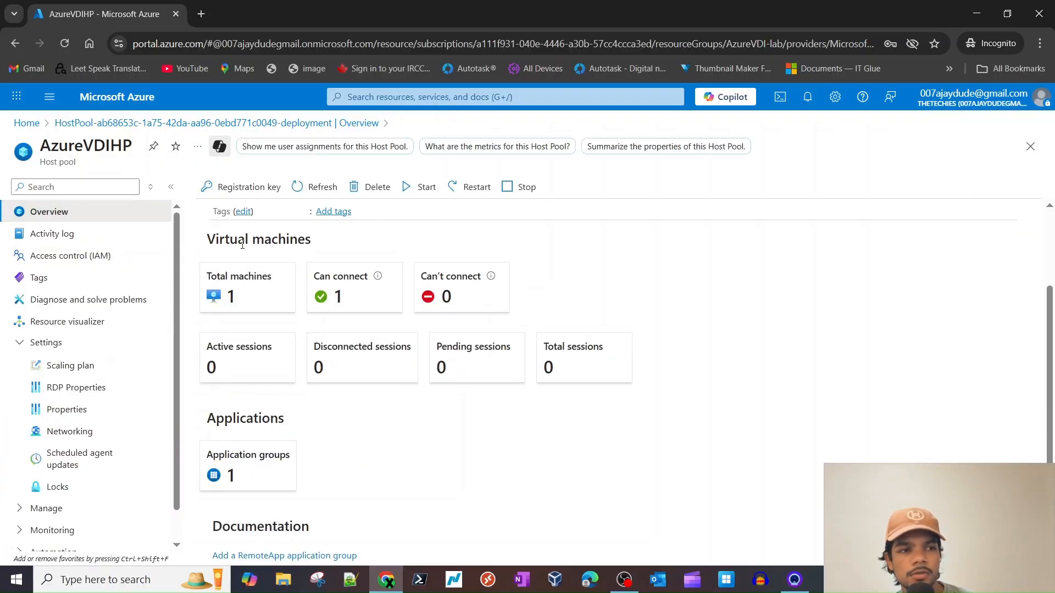
{"action": "triple_click", "coordinate": [243, 243]}
{"action": "left_click", "coordinate": [245, 286]}
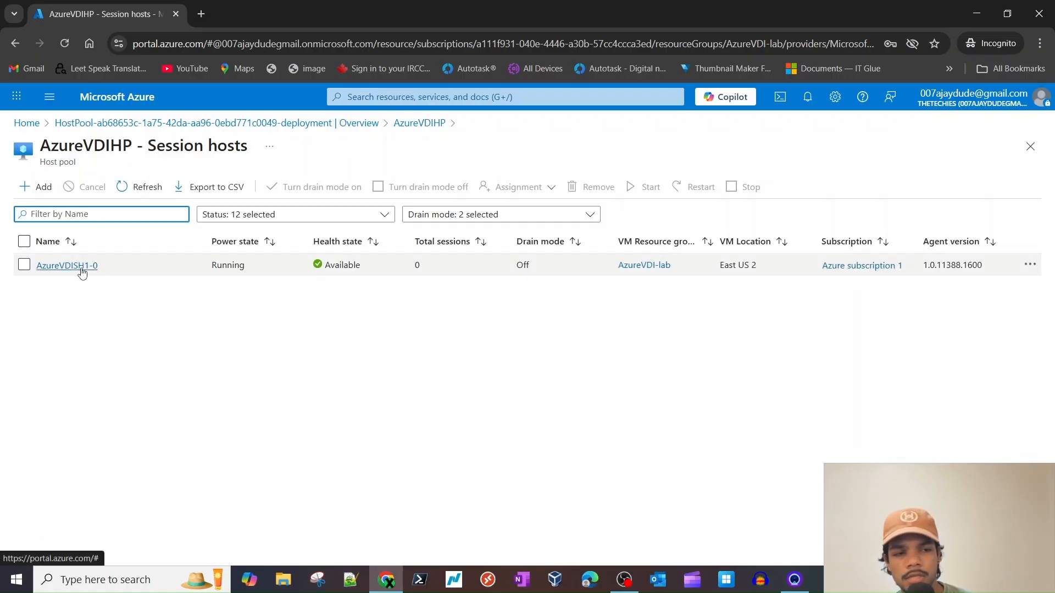
- Review AzureVDISH1-0's details, including its Standard B1ms size, and reopen it from the session hosts list
{"action": "left_click", "coordinate": [79, 267]}
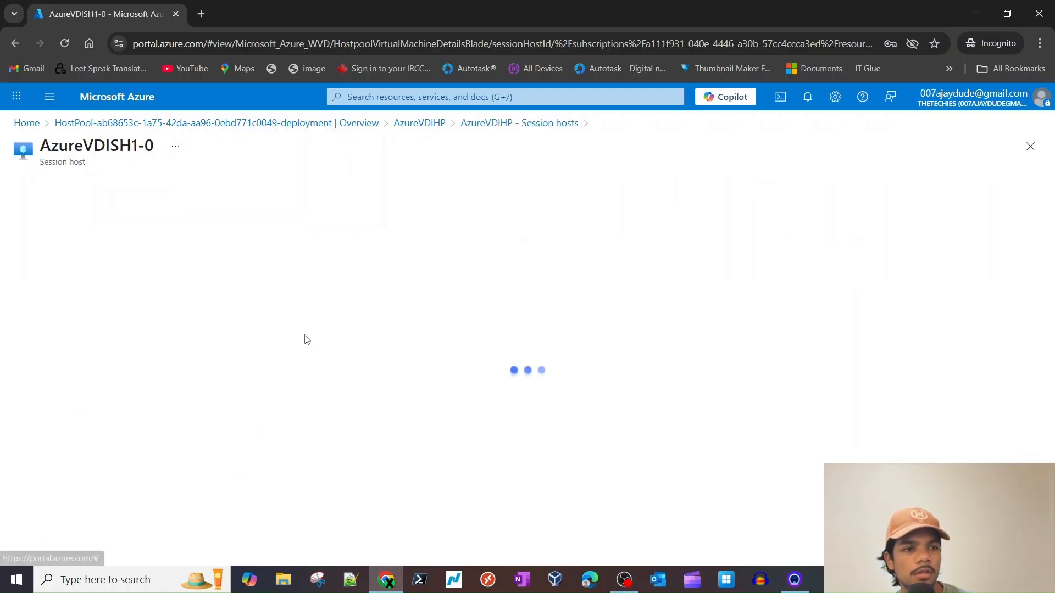
{"action": "scroll", "coordinate": [173, 419], "scroll_direction": "down", "scroll_amount": 1}
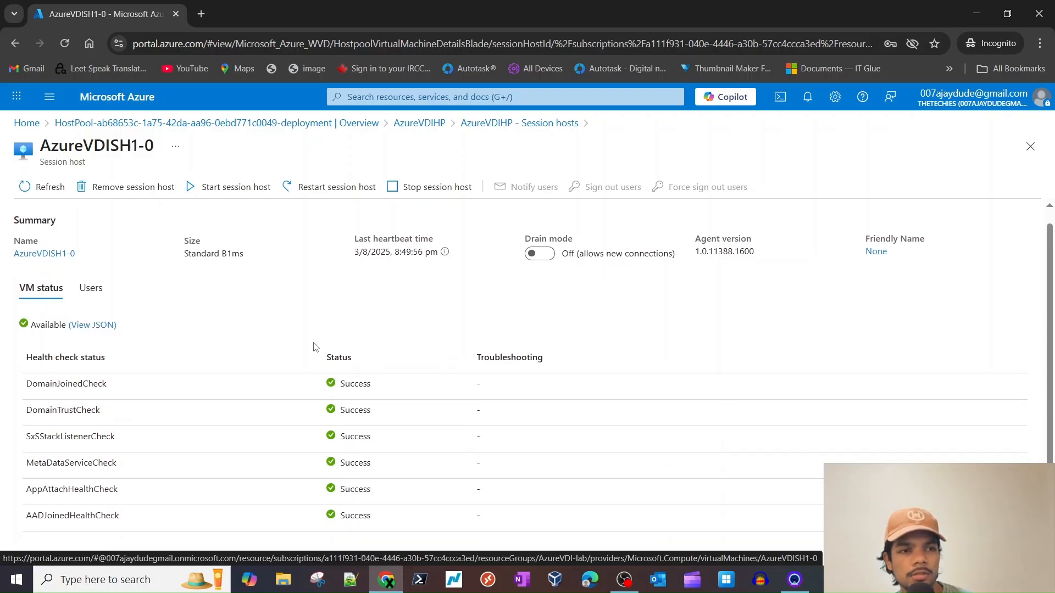
{"action": "scroll", "coordinate": [310, 349], "scroll_direction": "up", "scroll_amount": 1}
{"action": "triple_click", "coordinate": [206, 264]}
{"action": "left_click", "coordinate": [106, 232]}
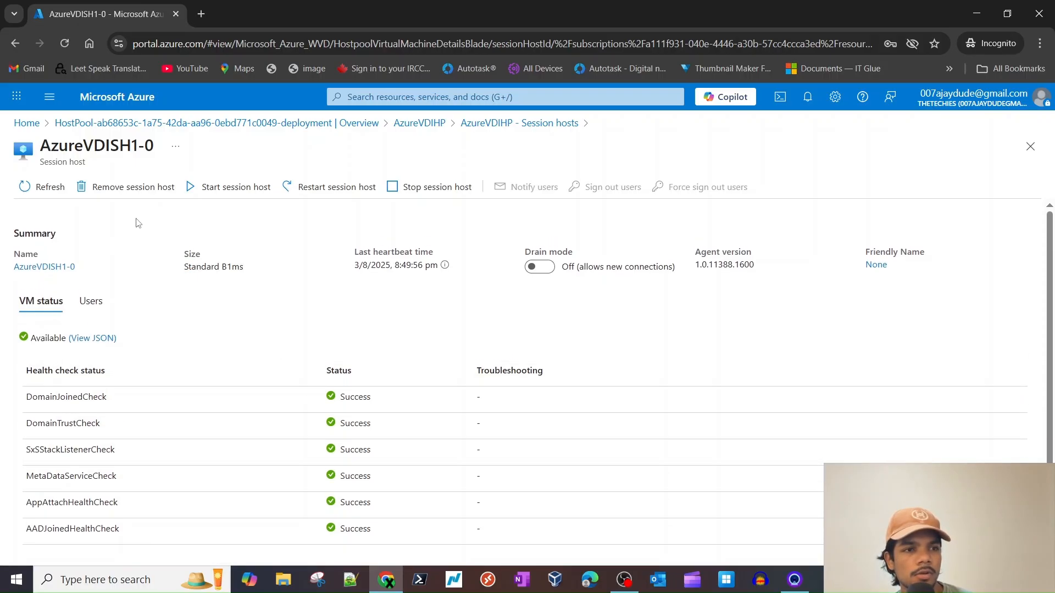
{"action": "left_click", "coordinate": [474, 125]}
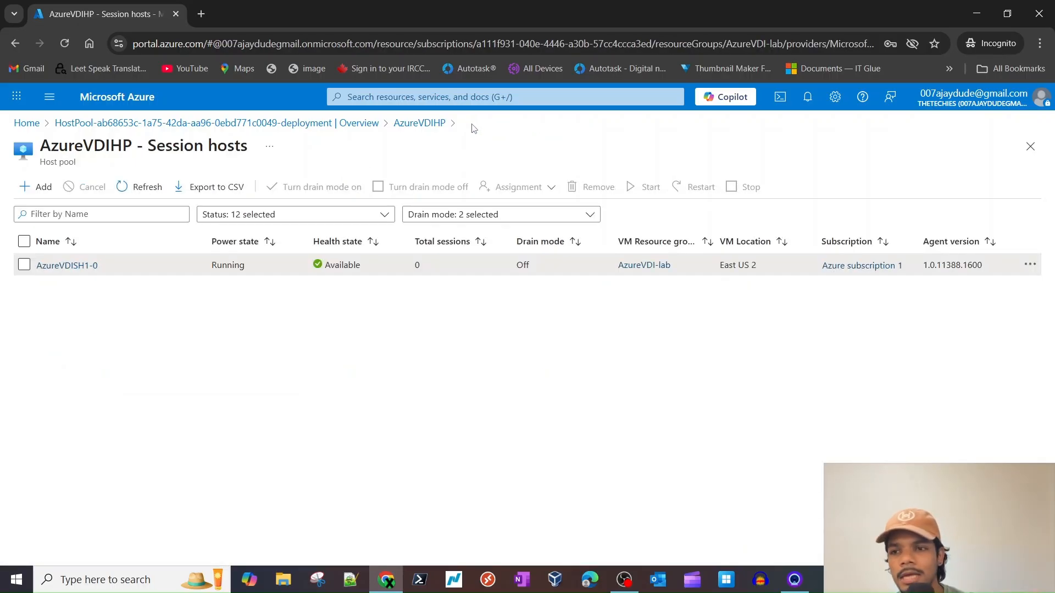
{"action": "left_click", "coordinate": [82, 266]}
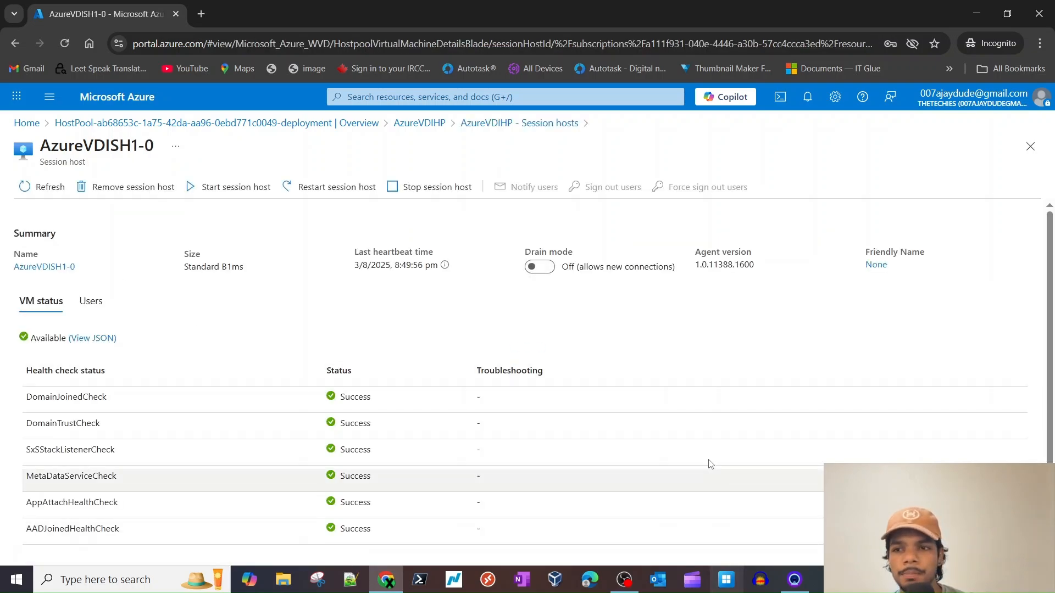
{"action": "left_click", "coordinate": [725, 587]}
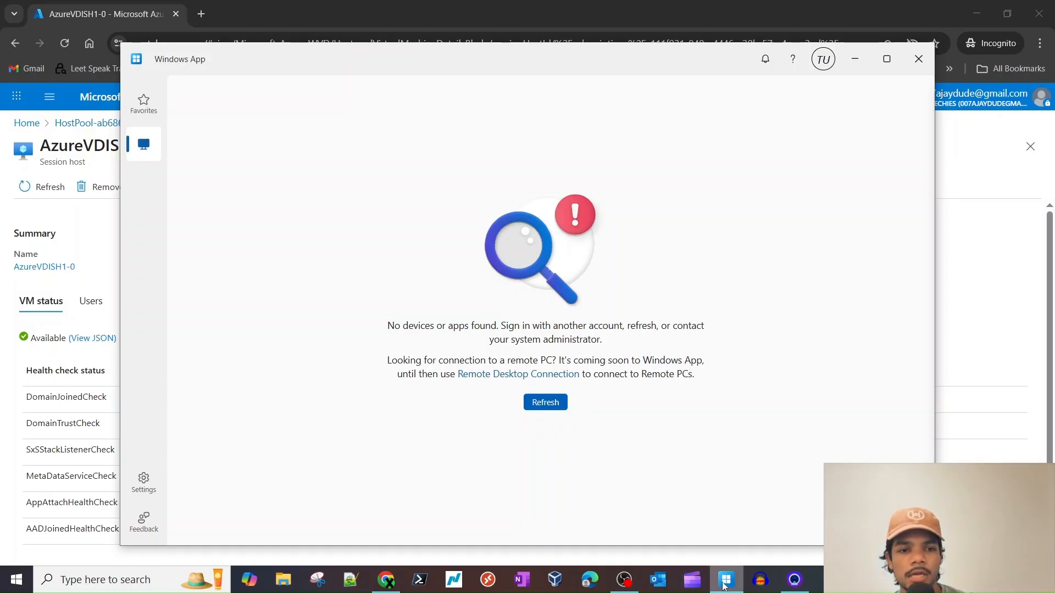
{"action": "double_click", "coordinate": [187, 62]}
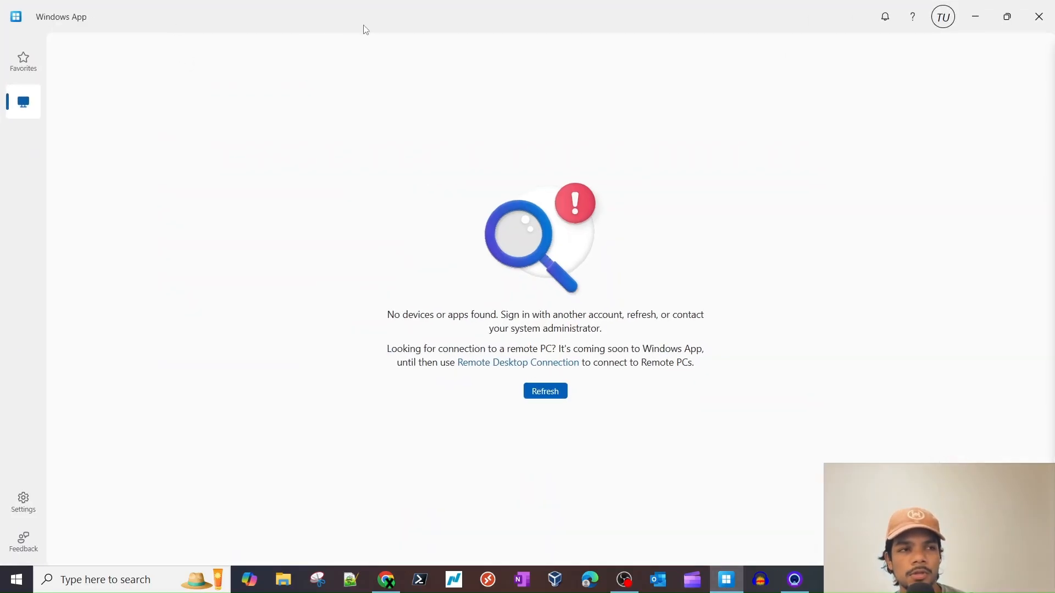
{"action": "left_click", "coordinate": [1007, 16]}
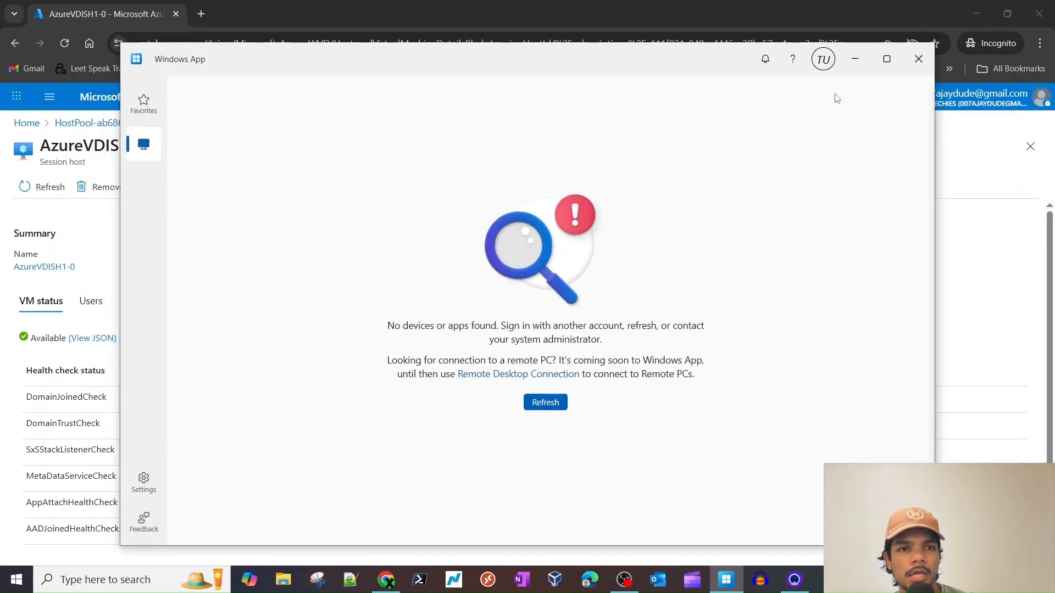
{"action": "left_click", "coordinate": [823, 59]}
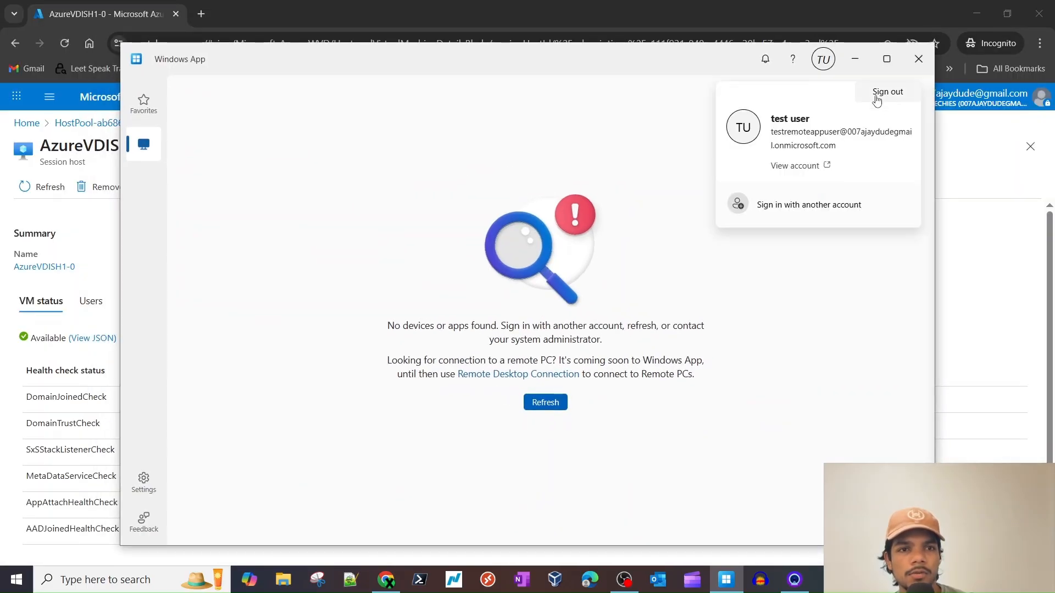
{"action": "left_click", "coordinate": [769, 203]}
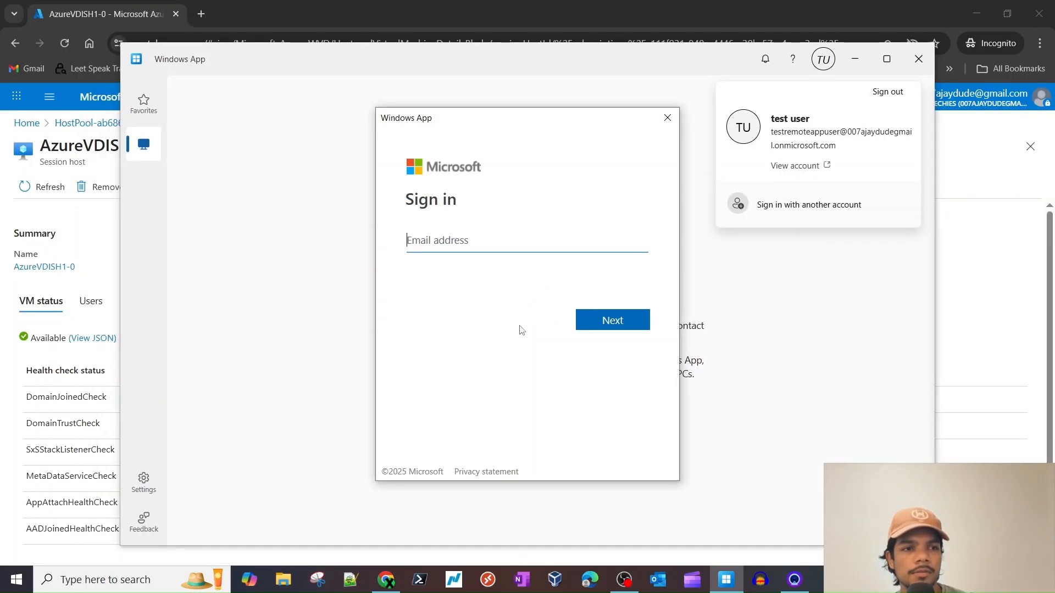
{"action": "left_click", "coordinate": [91, 228]}
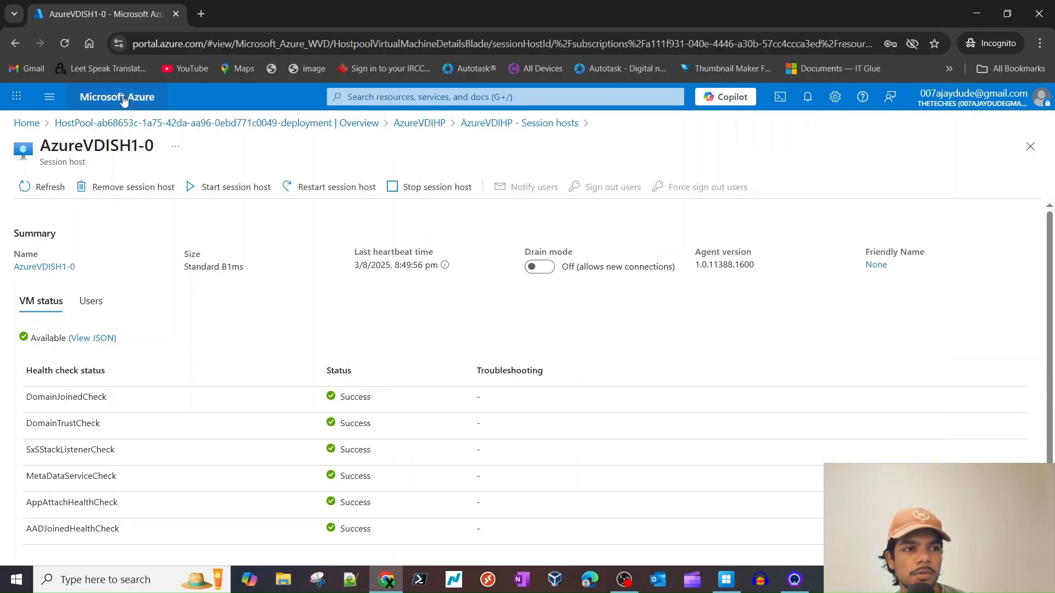
- In a new incognito tab, go to the Microsoft 365 admin site (admin.microsoft.com)
{"action": "double_click", "coordinate": [205, 17]}
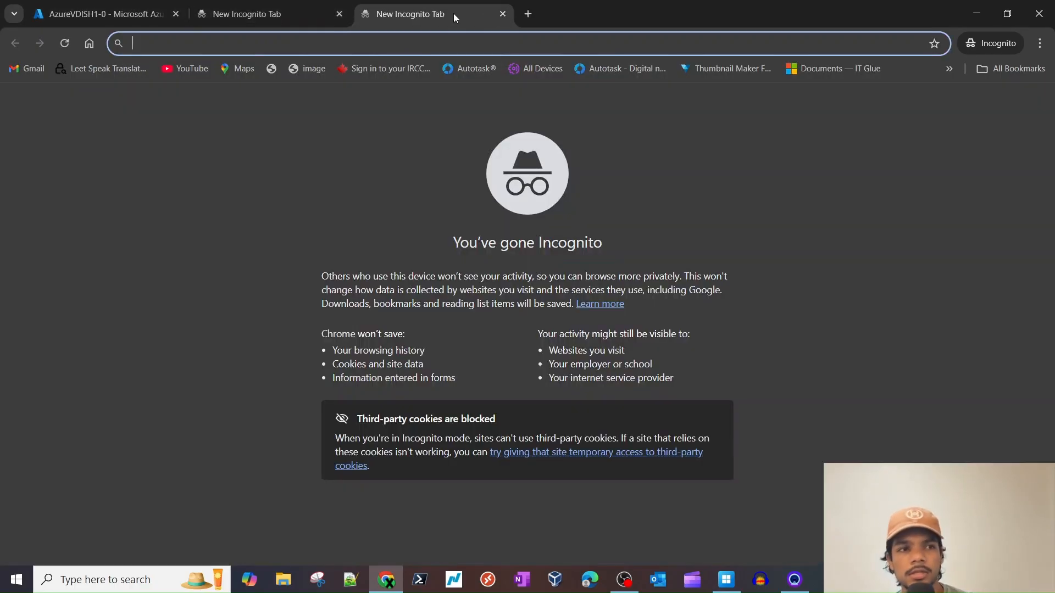
{"action": "left_click", "coordinate": [503, 15]}
{"action": "left_click", "coordinate": [129, 11]}
{"action": "left_click", "coordinate": [217, 17]}
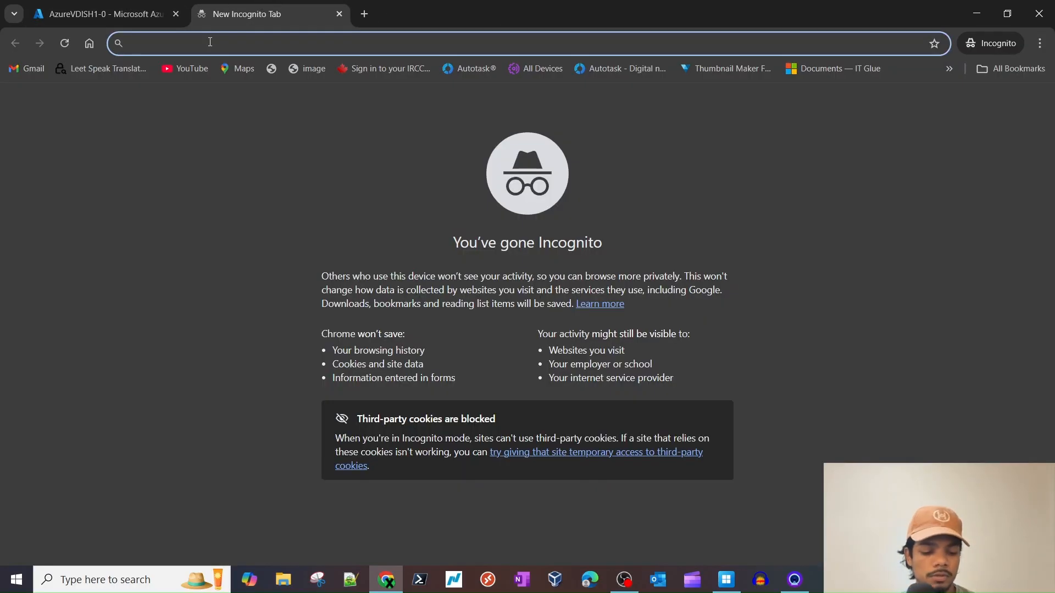
{"action": "type", "text": "go"}
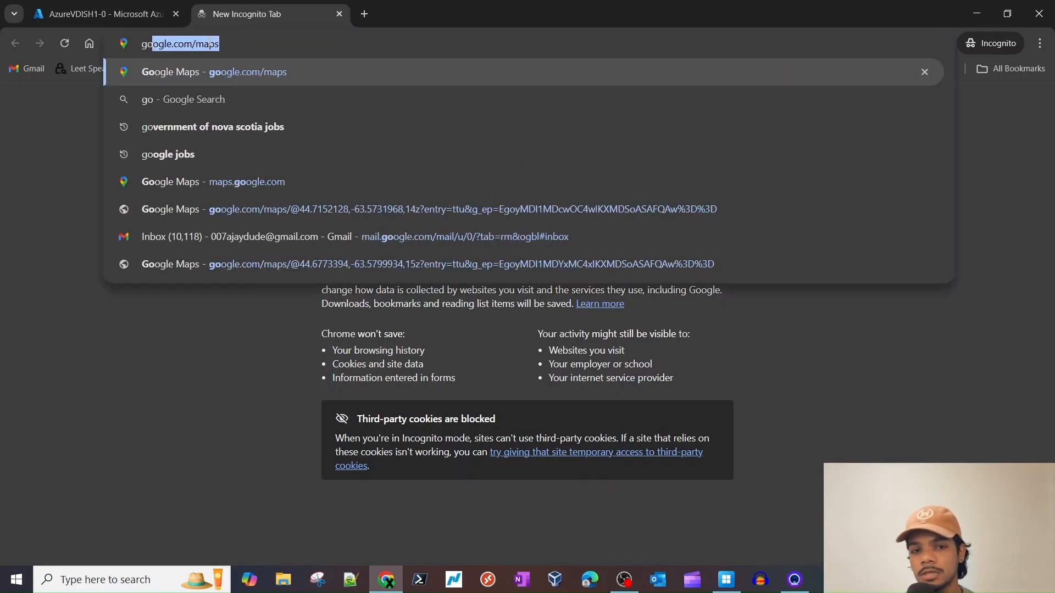
{"action": "key", "text": "BackSpace"}
{"action": "key", "text": "BackSpace"}
{"action": "key", "text": "BackSpace"}
{"action": "type", "text": "admin"}
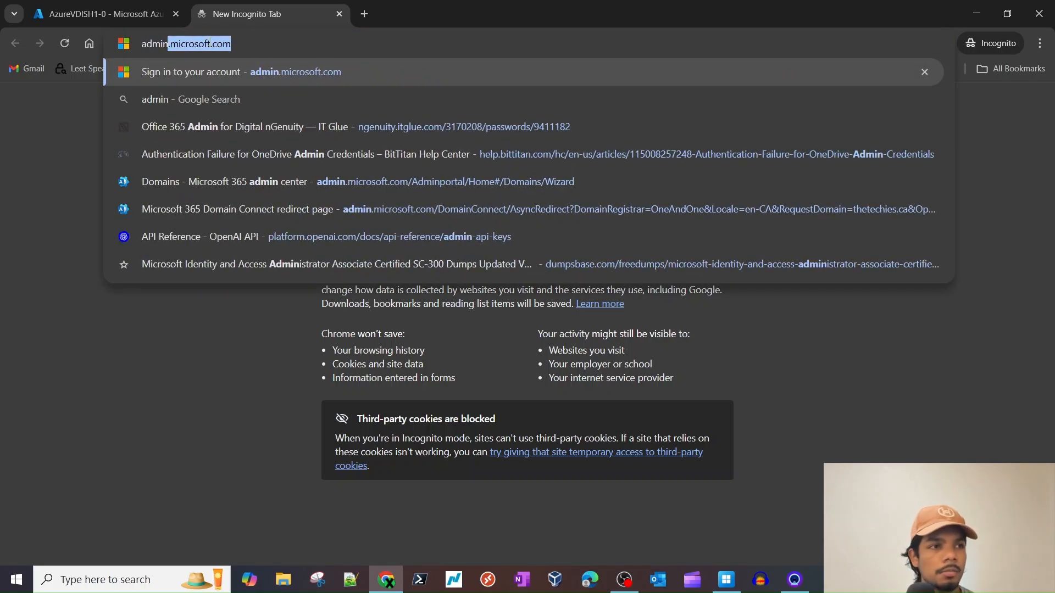
{"action": "key", "text": "Return"}
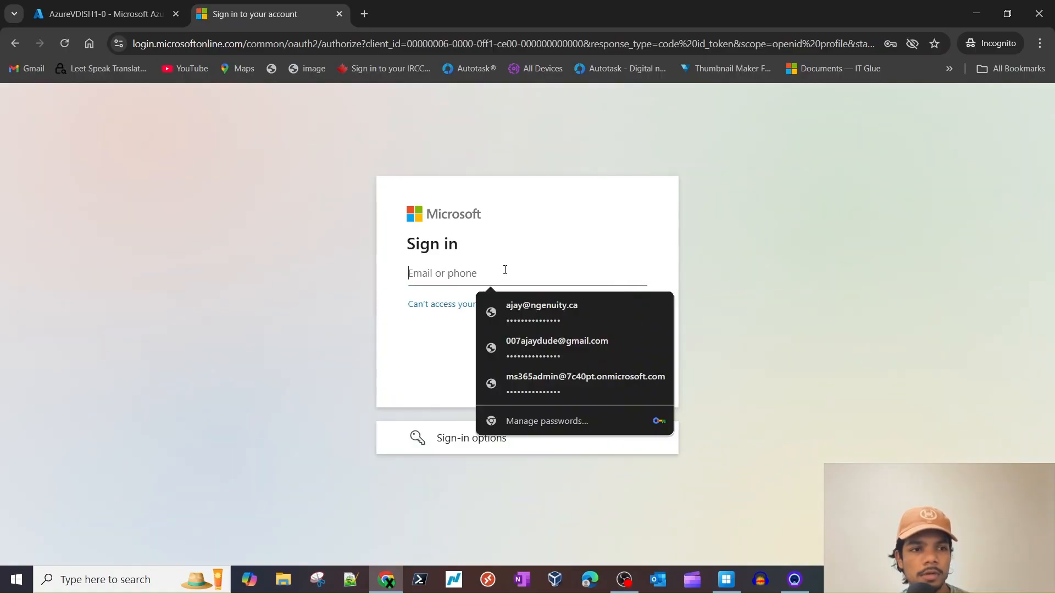
- Try signing in with a saved account's e-mail, then start replacing the rejected address
{"action": "left_click", "coordinate": [532, 345]}
{"action": "left_click", "coordinate": [601, 372]}
{"action": "left_click", "coordinate": [543, 299]}
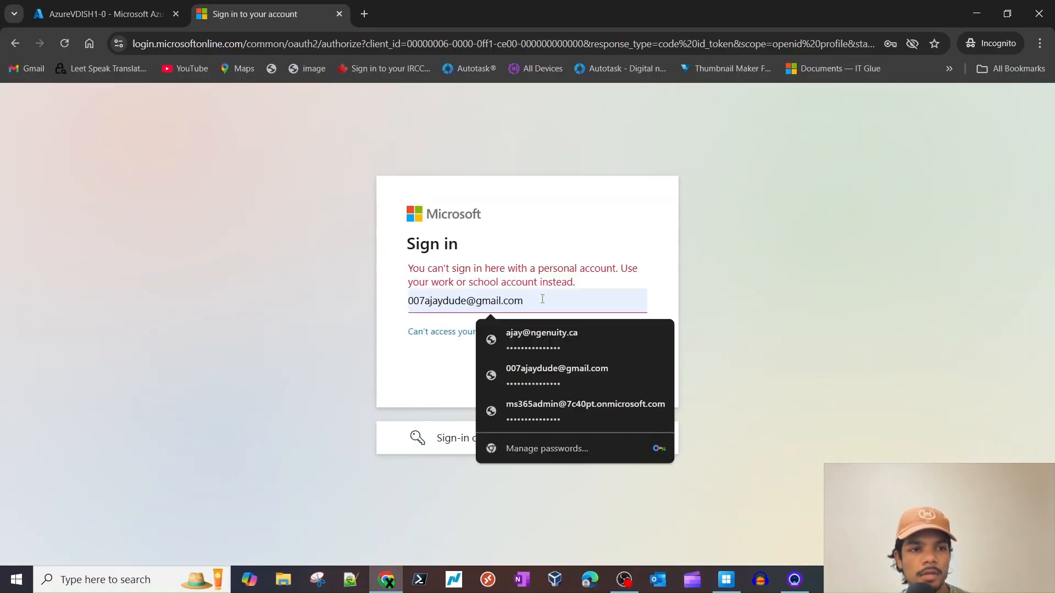
{"action": "triple_click", "coordinate": [543, 299]}
{"action": "type", "text": "aj"}
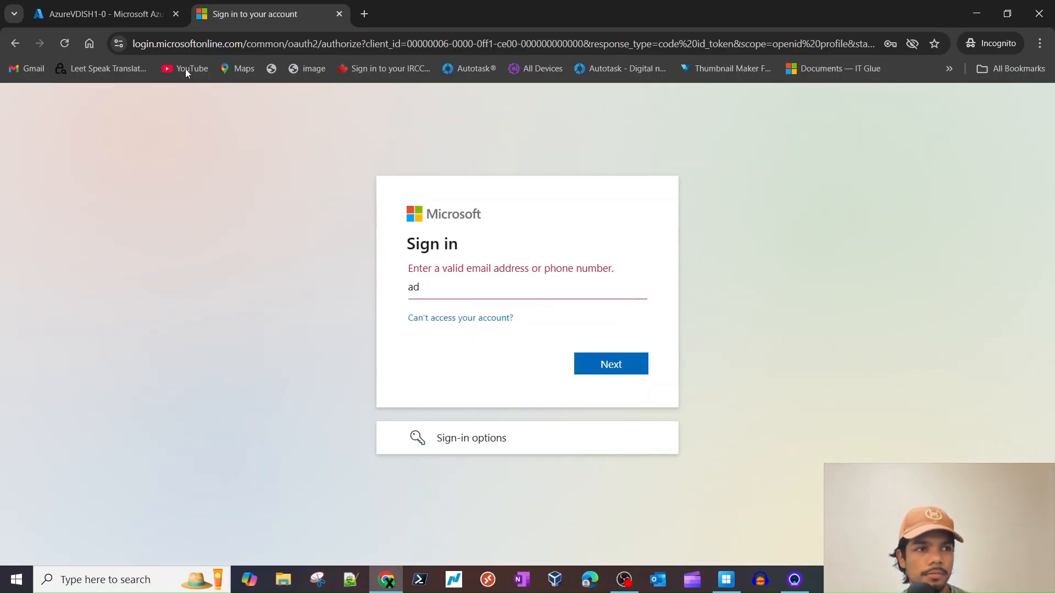
{"action": "left_click", "coordinate": [105, 14]}
{"action": "left_click", "coordinate": [454, 101]}
- Search 'entra', open Microsoft Entra ID's Users list in a new tab, and copy the admin's sign-in name
{"action": "type", "text": "entra"}
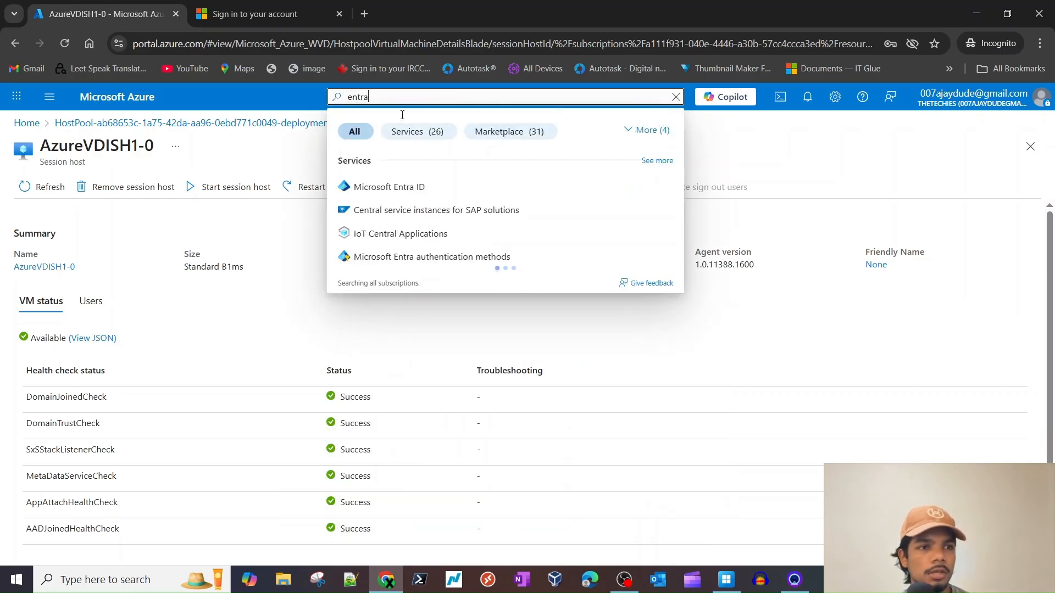
{"action": "middle_click", "coordinate": [409, 193]}
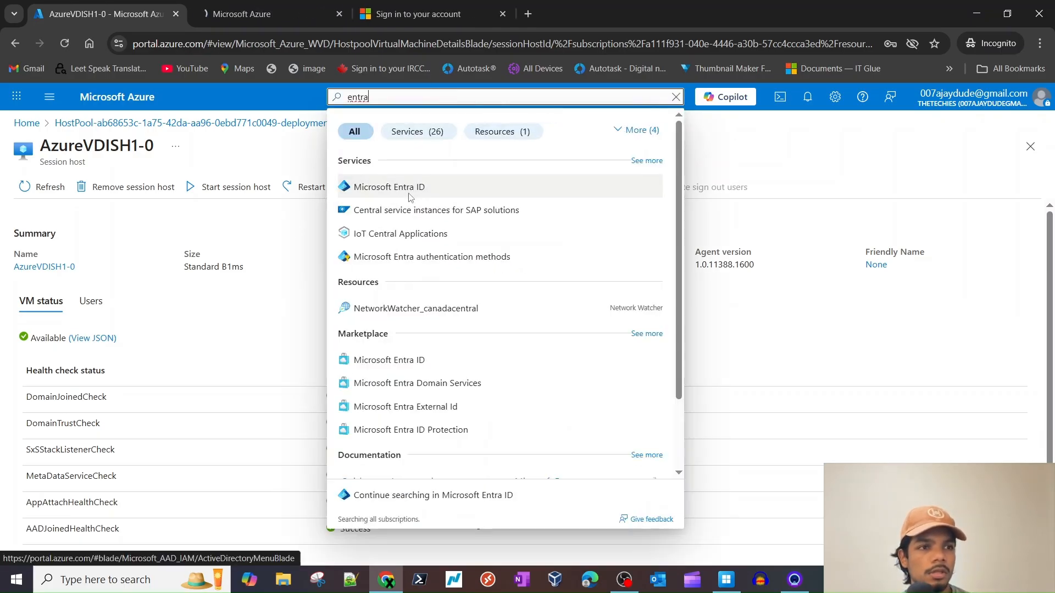
{"action": "left_click", "coordinate": [251, 8]}
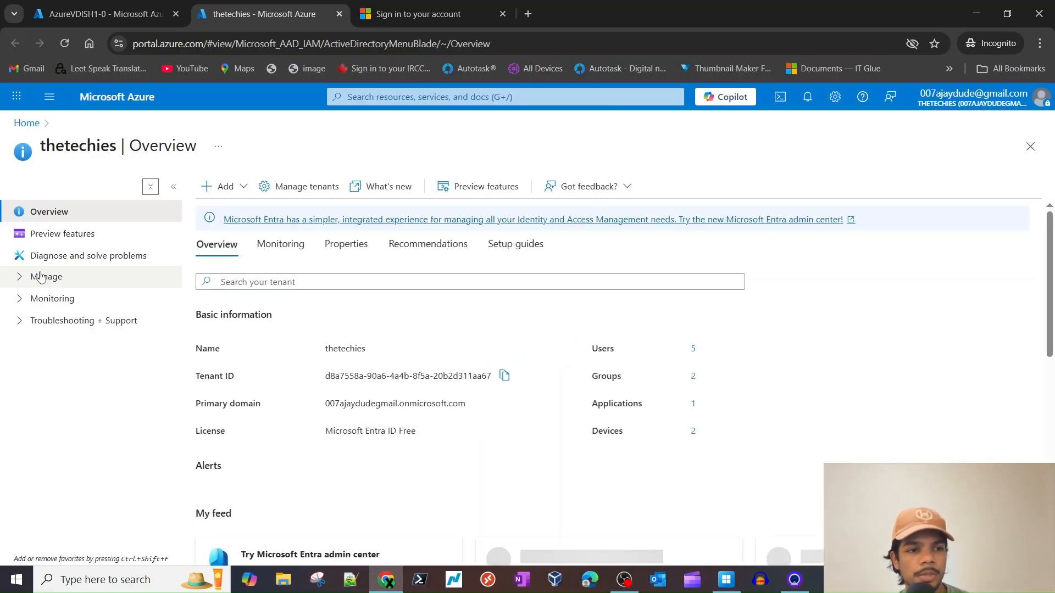
{"action": "left_click", "coordinate": [41, 278]}
{"action": "left_click", "coordinate": [88, 302]}
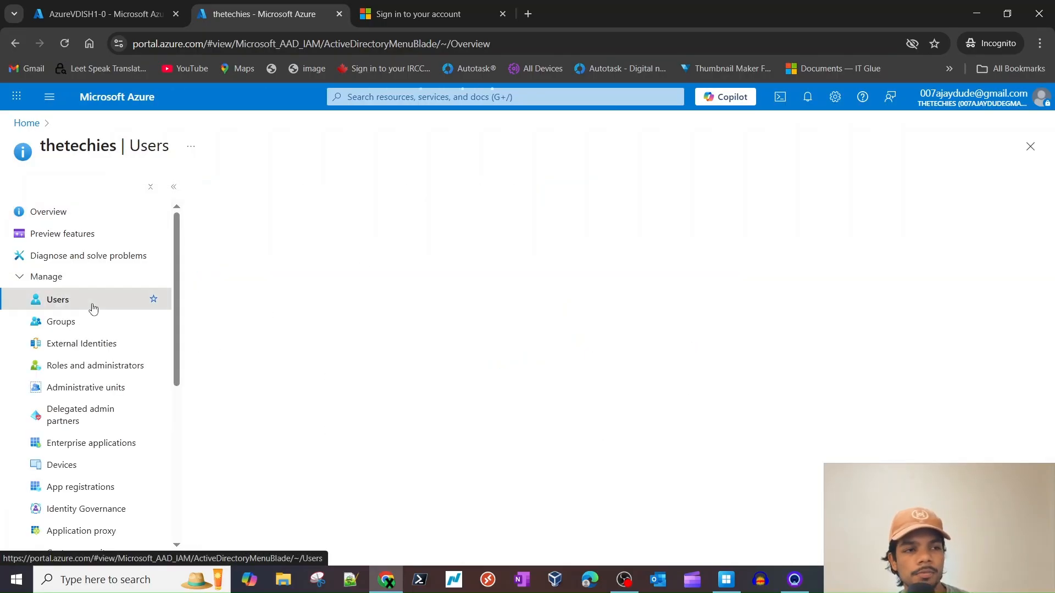
{"action": "left_click", "coordinate": [411, 15]}
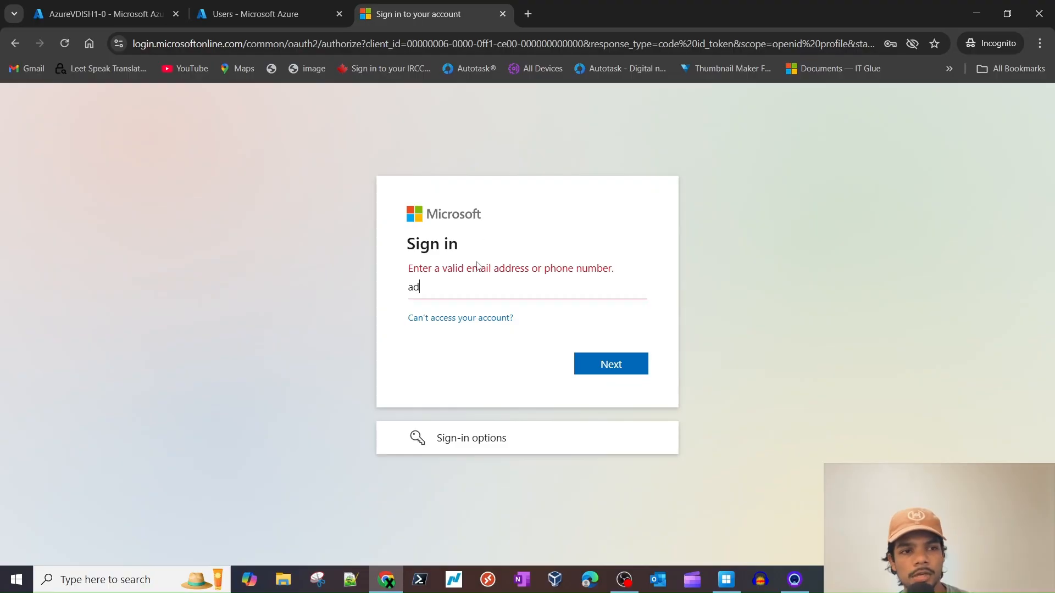
{"action": "left_click", "coordinate": [256, 13]}
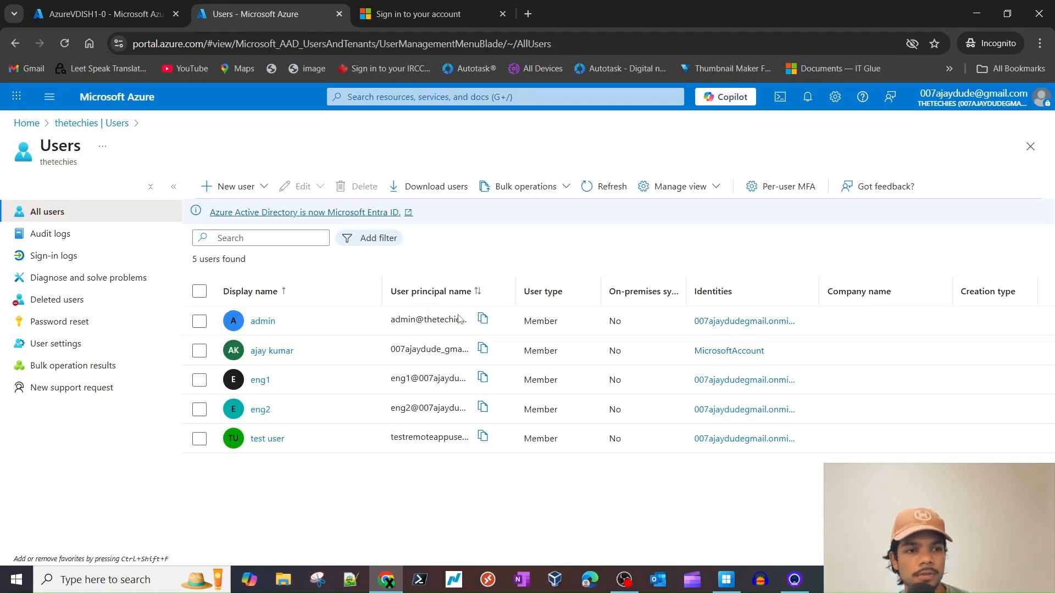
{"action": "left_click", "coordinate": [482, 319]}
- Sign in to the Microsoft 365 admin center with the admin sign-in name and password
{"action": "left_click", "coordinate": [418, 14]}
{"action": "key", "text": "ctrl+v"}
{"action": "left_click", "coordinate": [609, 364]}
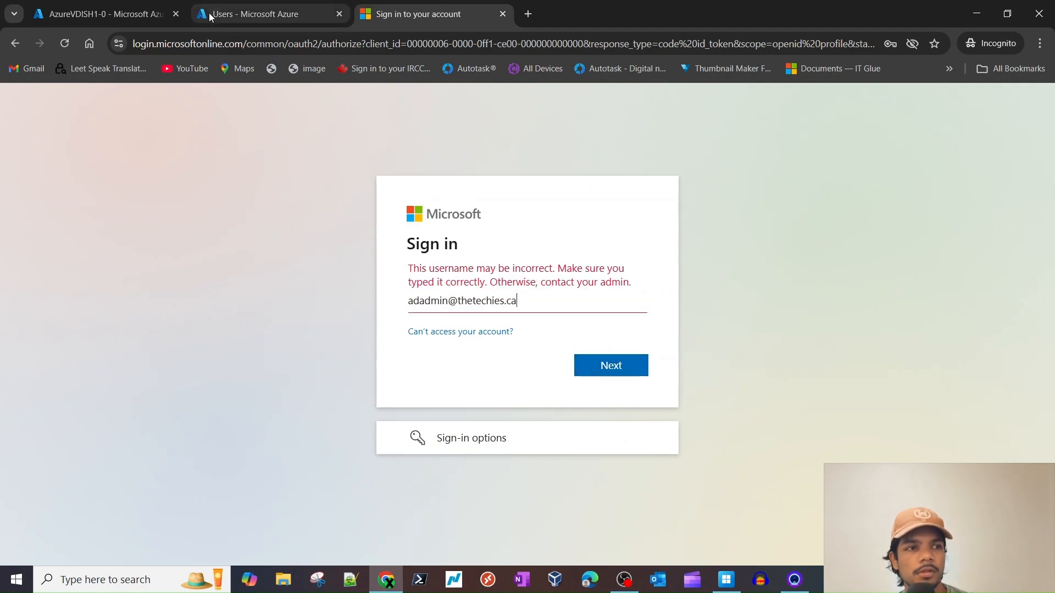
{"action": "triple_click", "coordinate": [536, 305]}
{"action": "key", "text": "ctrl+v"}
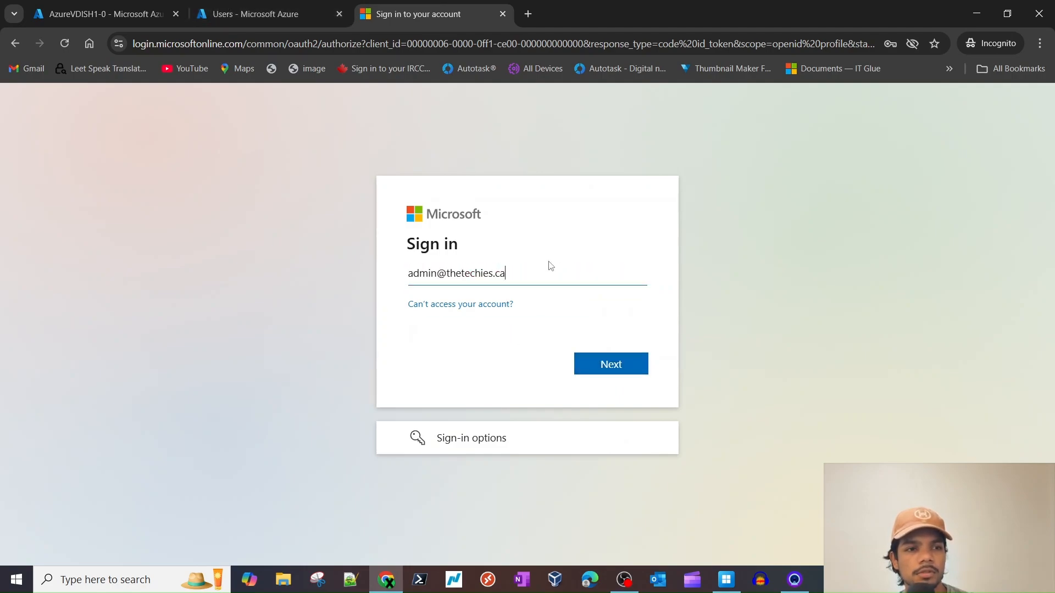
{"action": "left_click", "coordinate": [614, 369]}
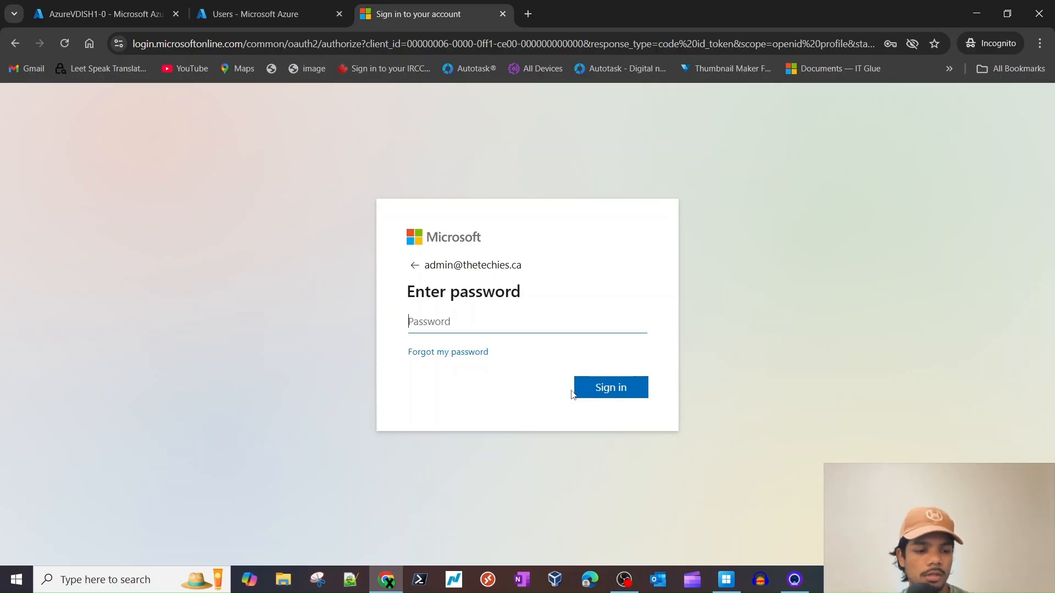
{"action": "type", "text": "••"}
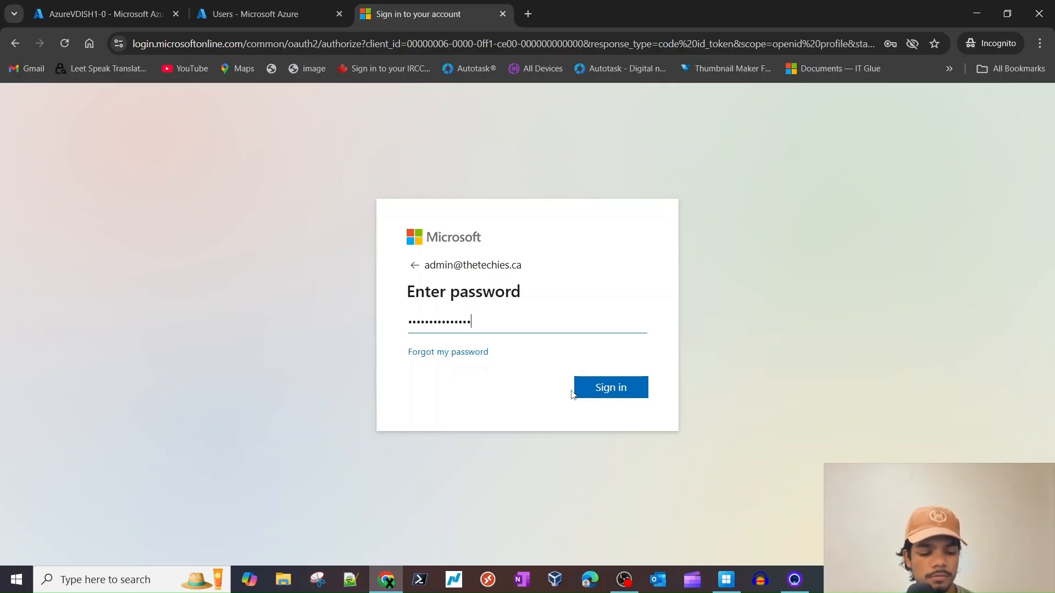
{"action": "left_click", "coordinate": [578, 388]}
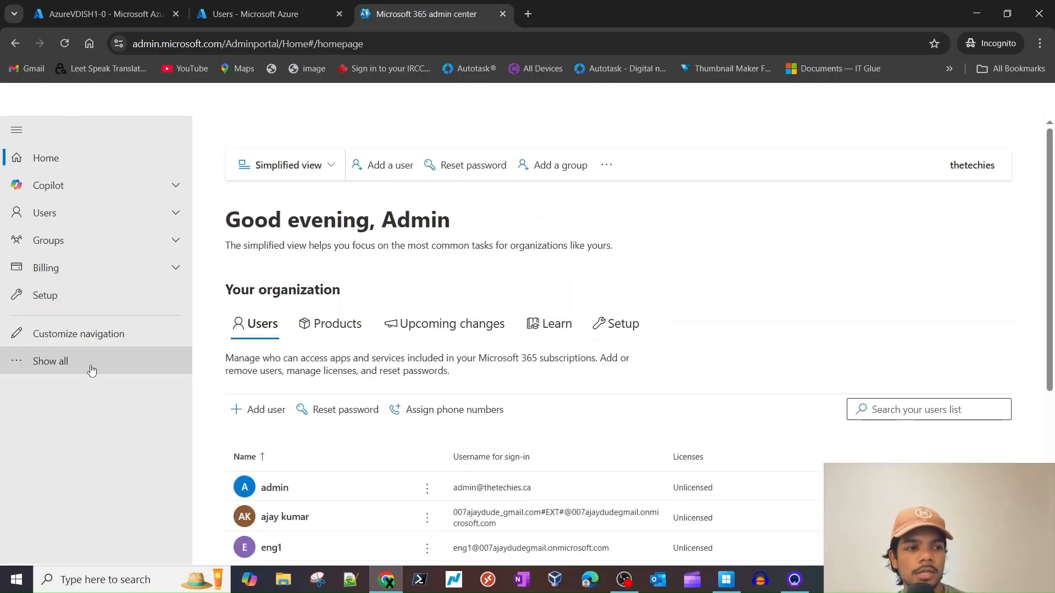
- Expand the admin center navigation to review the users list
{"action": "left_click", "coordinate": [92, 371]}
{"action": "scroll", "coordinate": [401, 419], "scroll_direction": "down", "scroll_amount": 5}
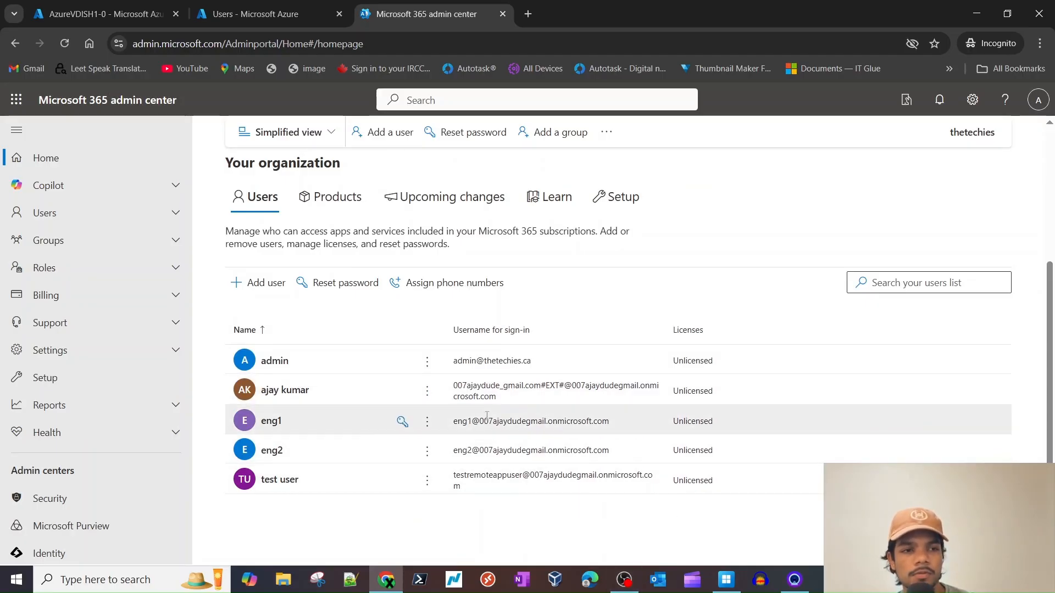
{"action": "left_click", "coordinate": [736, 583]}
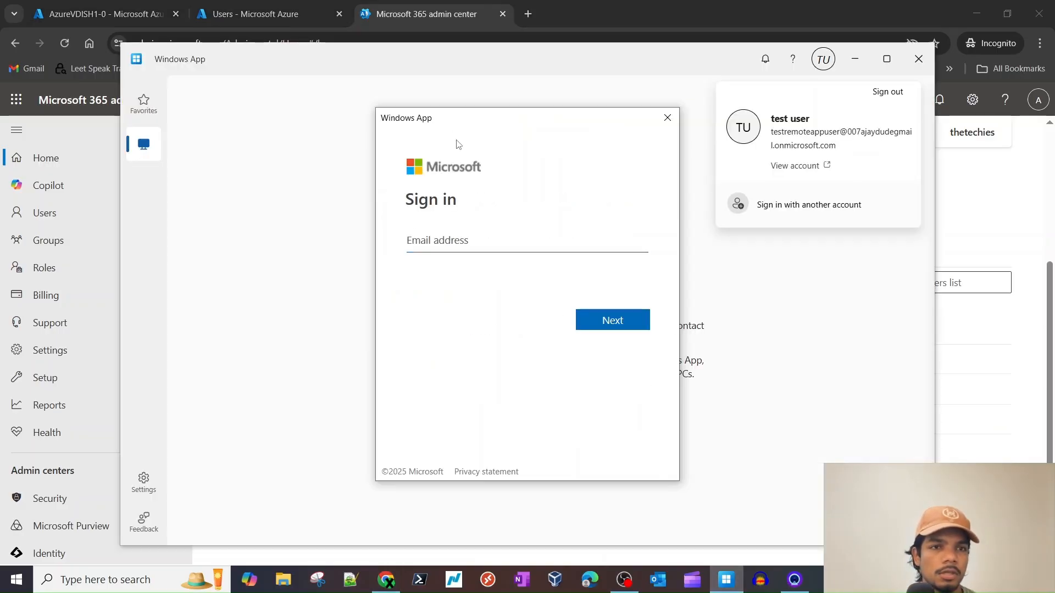
- Copy the admin user's sign-in name from the Azure Users list
{"action": "left_click", "coordinate": [229, 10]}
{"action": "left_click", "coordinate": [404, 8]}
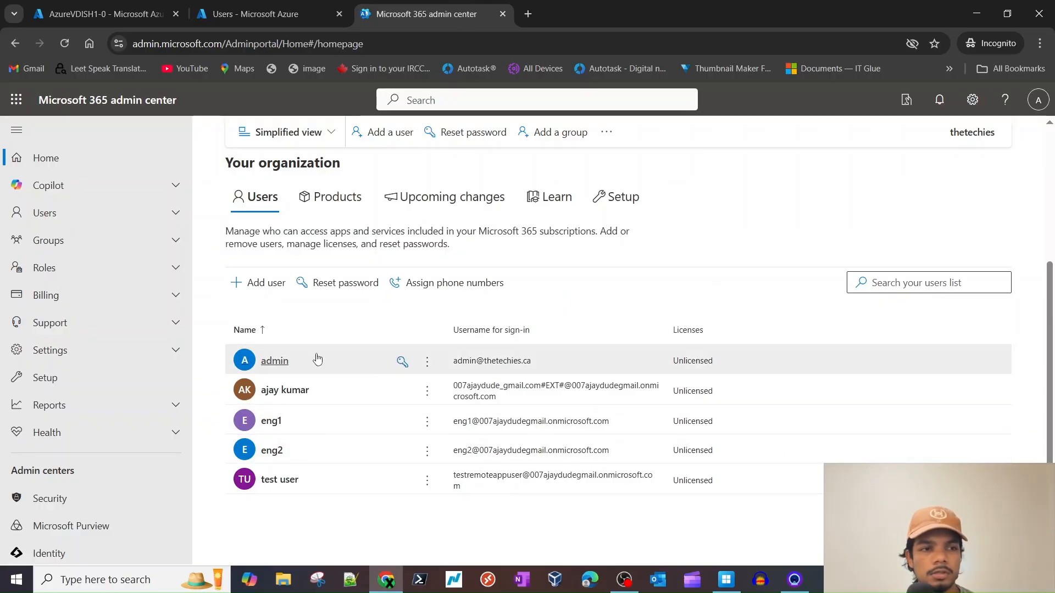
{"action": "left_click", "coordinate": [238, 17]}
{"action": "left_click", "coordinate": [482, 319]}
{"action": "left_click", "coordinate": [417, 14]}
- Sign in to Windows App with the admin name and password, confirming no devices or apps appear
{"action": "left_click", "coordinate": [726, 579]}
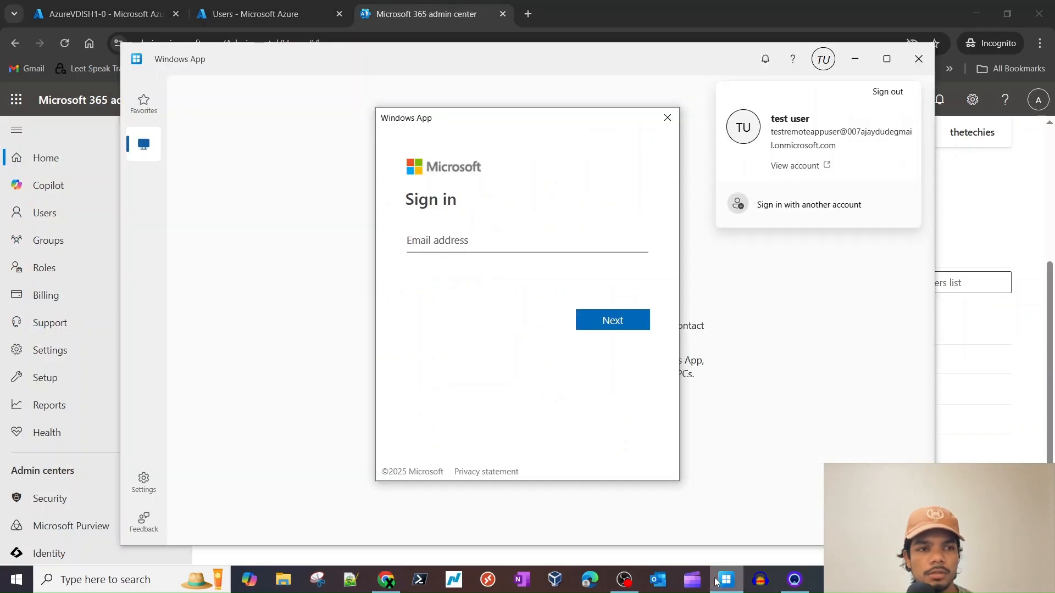
{"action": "key", "text": "ctrl+v"}
{"action": "left_click", "coordinate": [612, 321]}
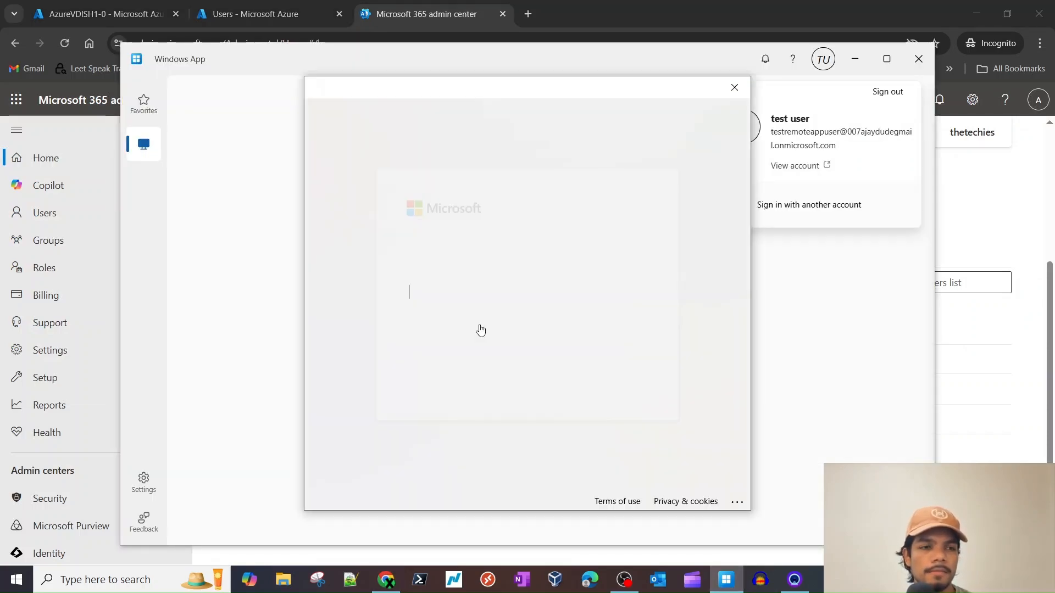
{"action": "type", "text": "••"}
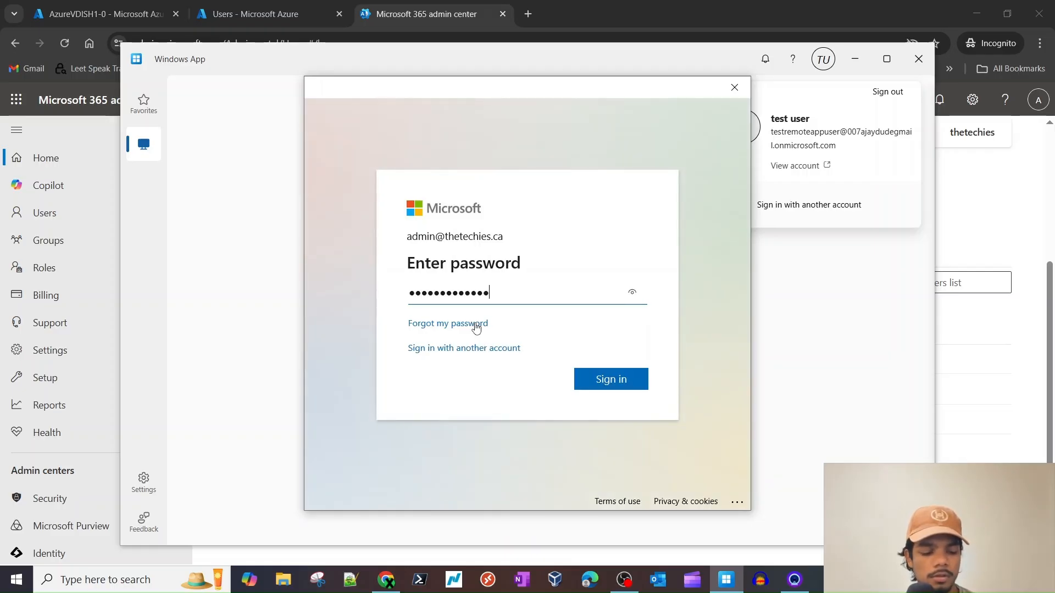
{"action": "key", "text": "Return"}
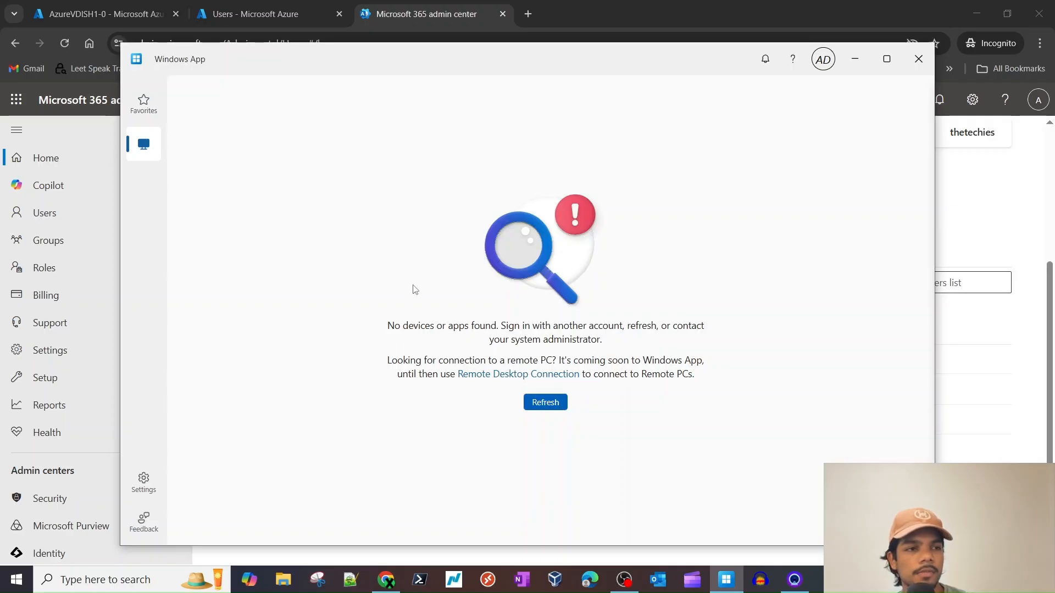
{"action": "triple_click", "coordinate": [460, 326]}
{"action": "double_click", "coordinate": [460, 325]}
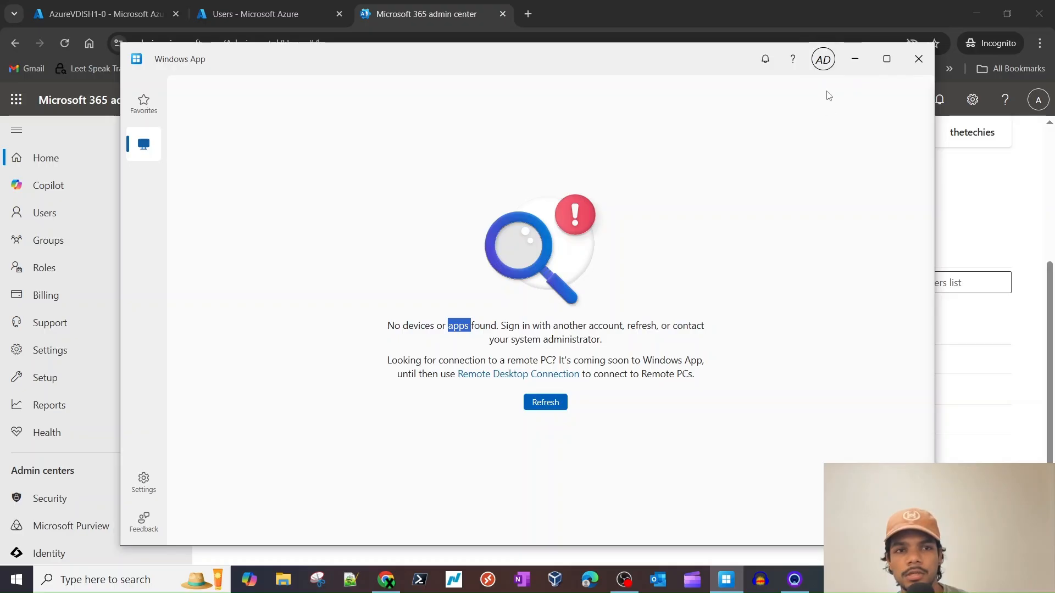
{"action": "left_click", "coordinate": [822, 59]}
- Return to the AzureVDISH1-0 session host page in the browser
{"action": "left_click", "coordinate": [854, 59]}
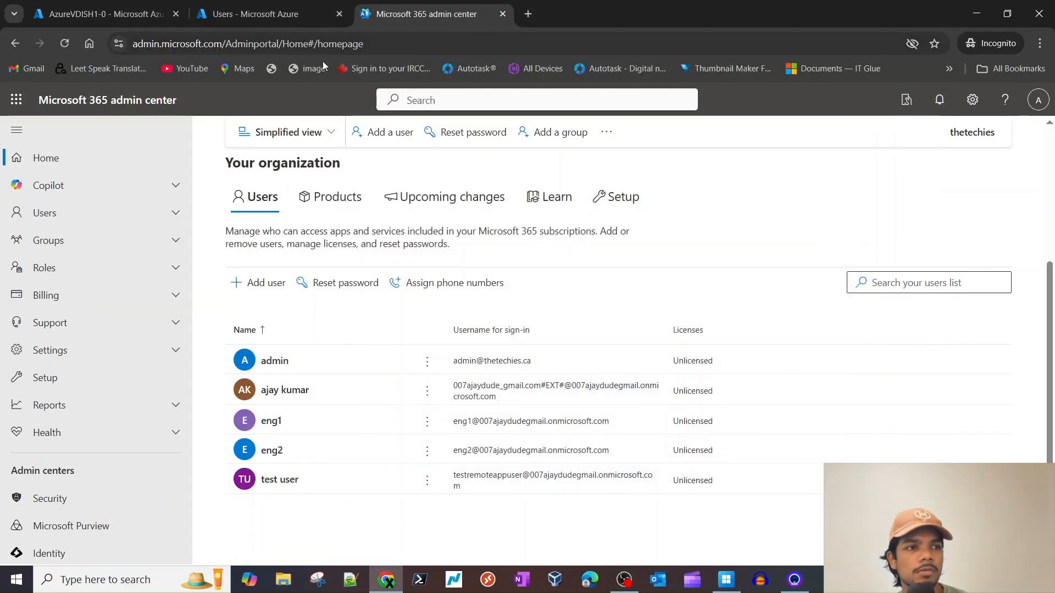
{"action": "left_click", "coordinate": [277, 7]}
{"action": "left_click", "coordinate": [99, 14]}
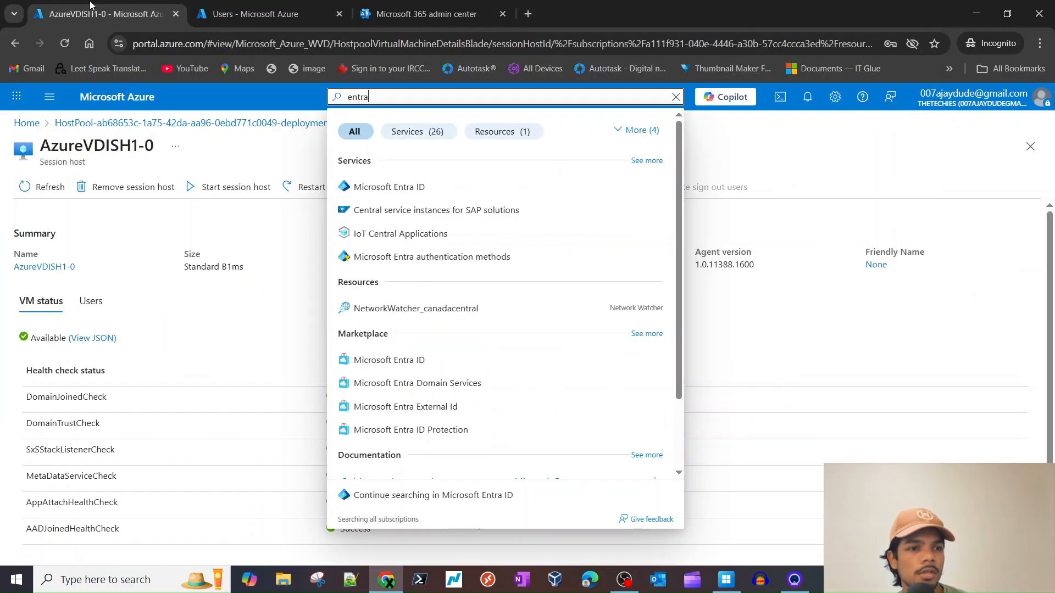
{"action": "left_click", "coordinate": [780, 143]}
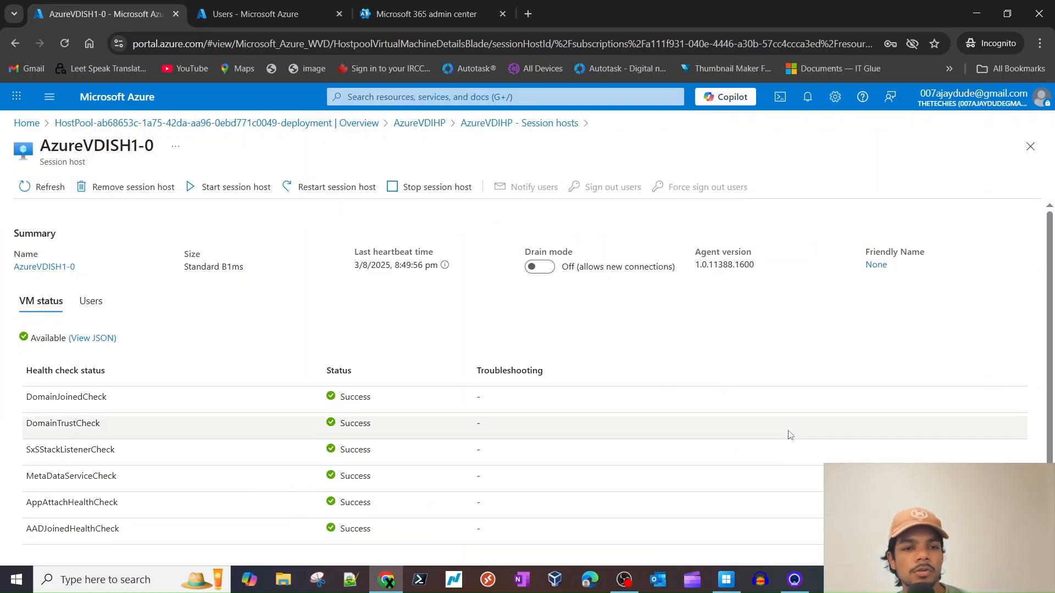
- Recheck Windows App for resources, then go back to the host pool deployment overview
{"action": "left_click", "coordinate": [725, 580]}
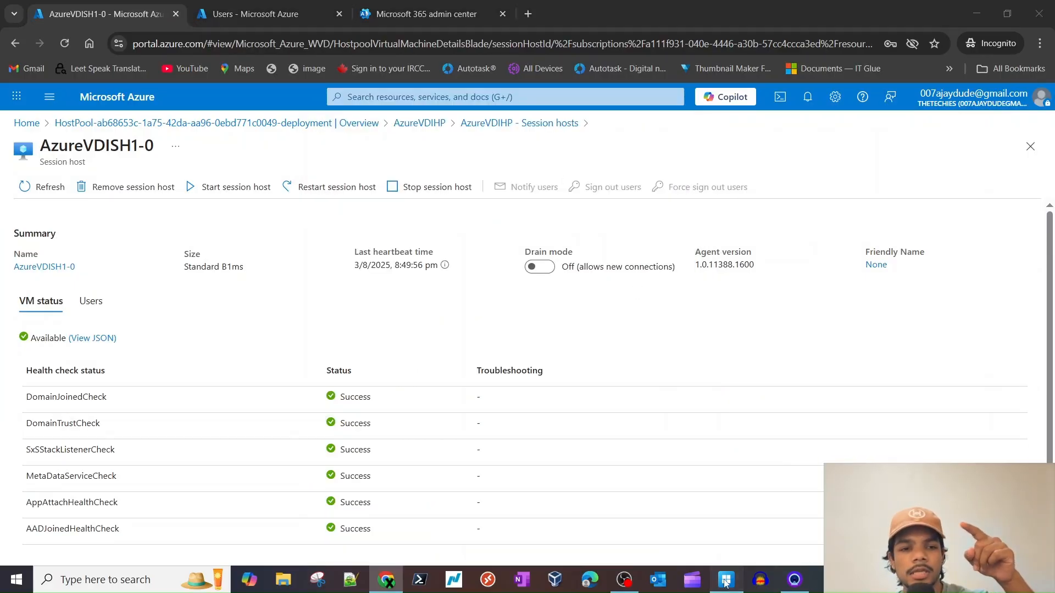
{"action": "left_click", "coordinate": [558, 212]}
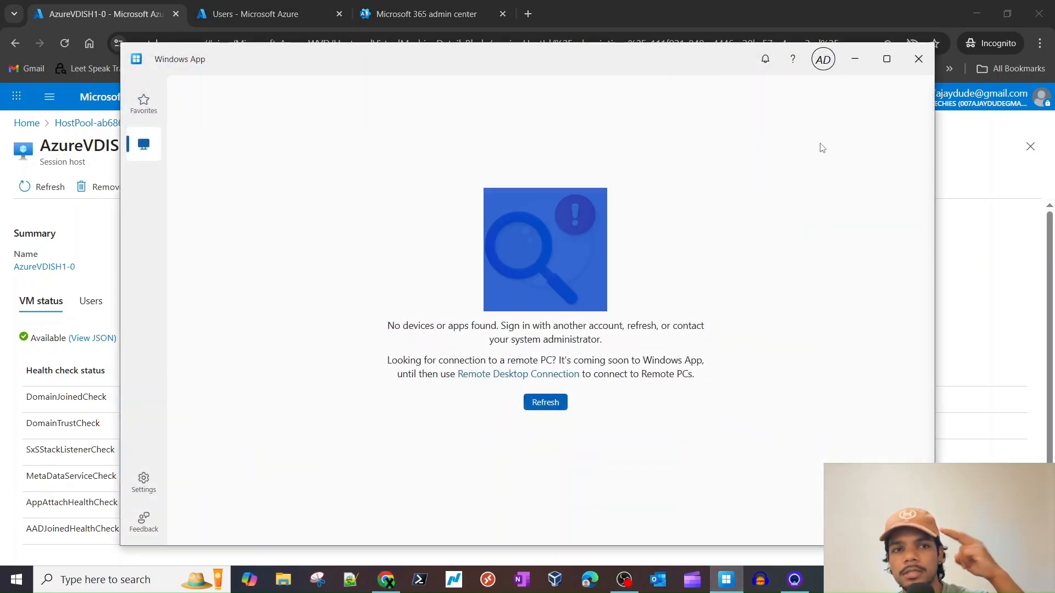
{"action": "left_click", "coordinate": [850, 60]}
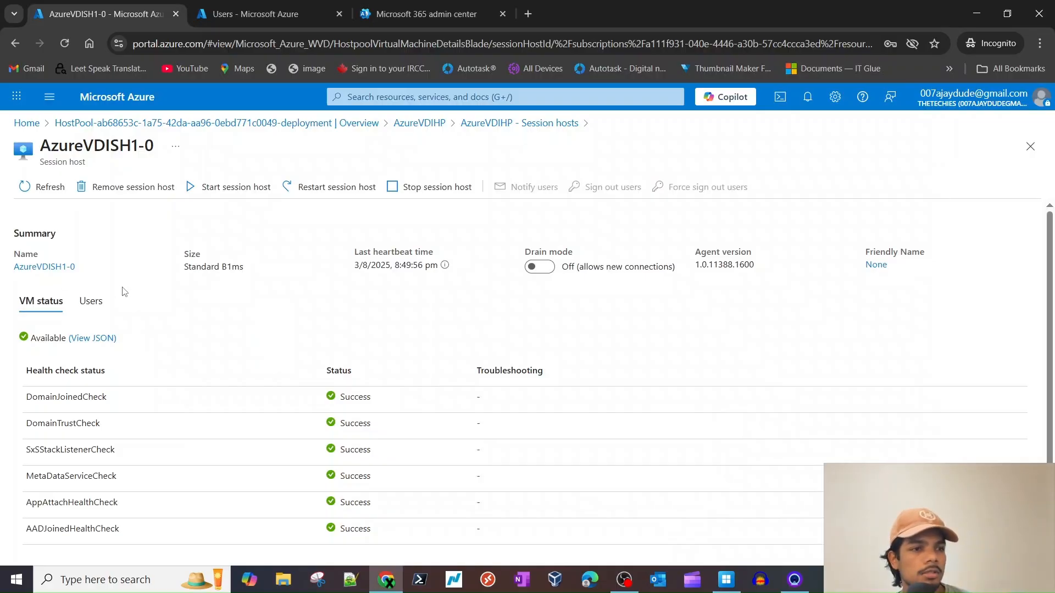
{"action": "left_click", "coordinate": [726, 580]}
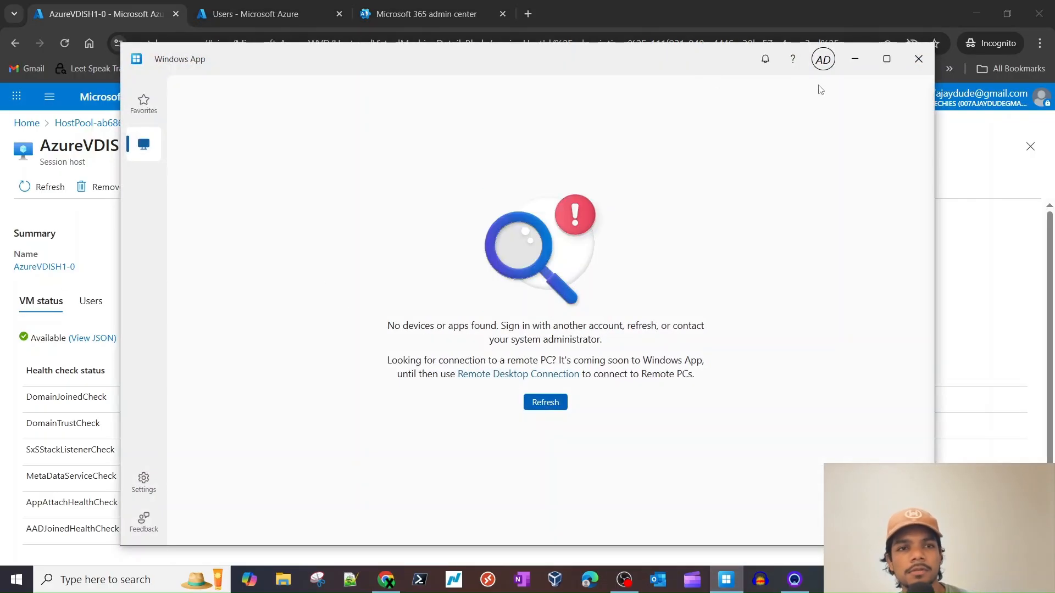
{"action": "left_click", "coordinate": [854, 59]}
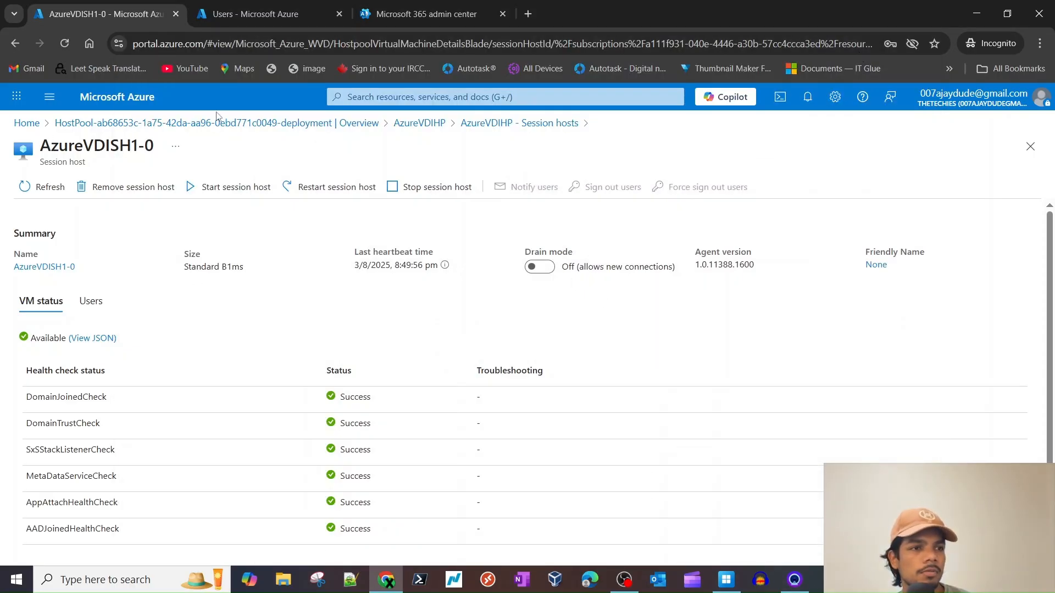
{"action": "left_click", "coordinate": [275, 123]}
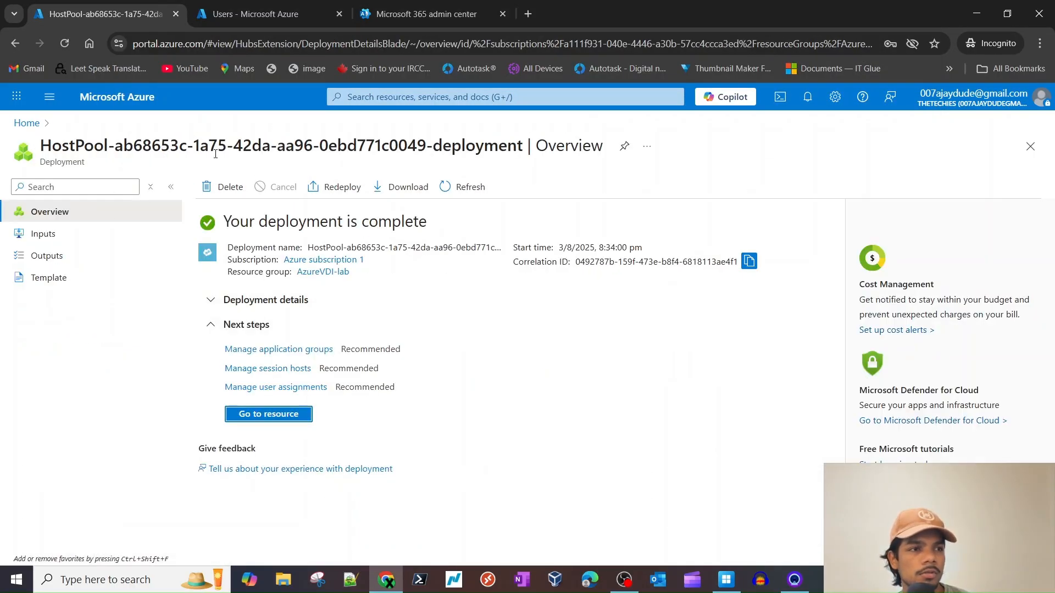
- Search for Host pools and open the AzureVDIHP host pool
{"action": "left_click", "coordinate": [463, 99]}
{"action": "type", "text": "h"}
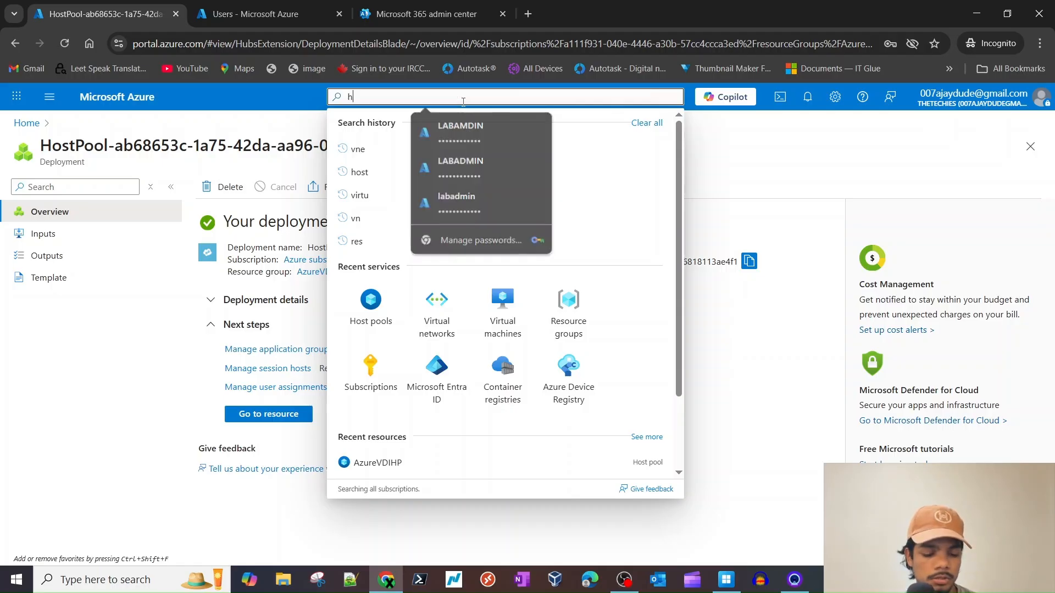
{"action": "type", "text": "odst"}
{"action": "left_click", "coordinate": [397, 233]}
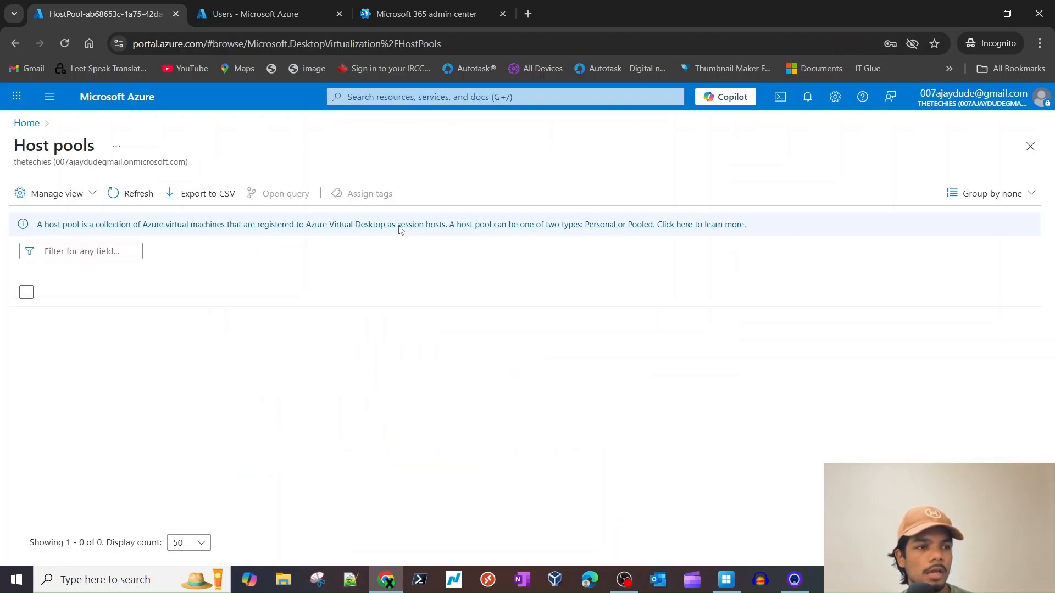
{"action": "left_click", "coordinate": [91, 318]}
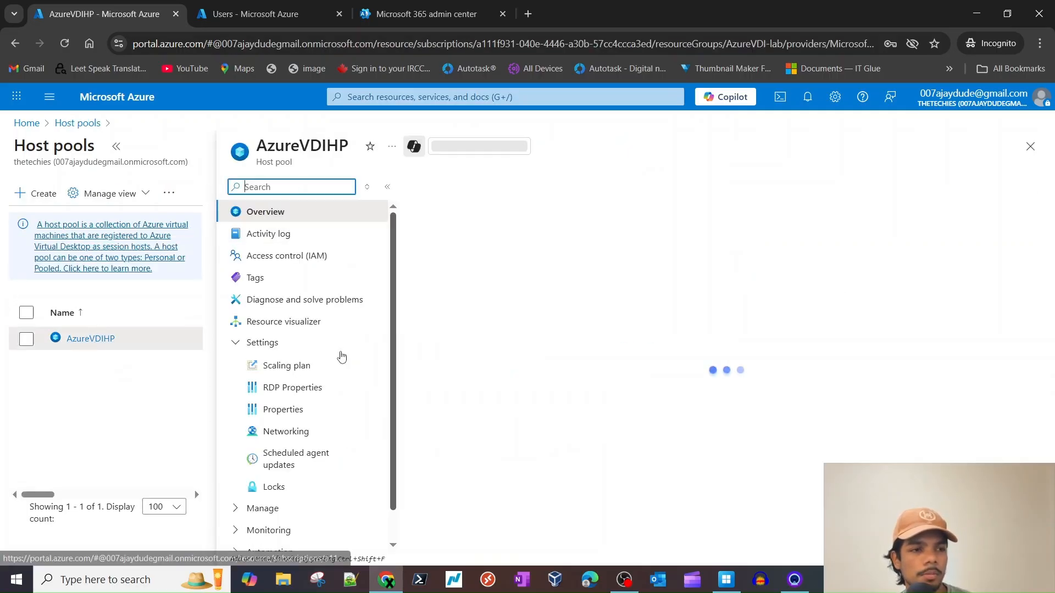
- Show the host pool's application groups, sort them by type, and open AzureVDIHP-DAG
{"action": "left_click", "coordinate": [263, 475]}
{"action": "scroll", "coordinate": [306, 473], "scroll_direction": "down", "scroll_amount": 1}
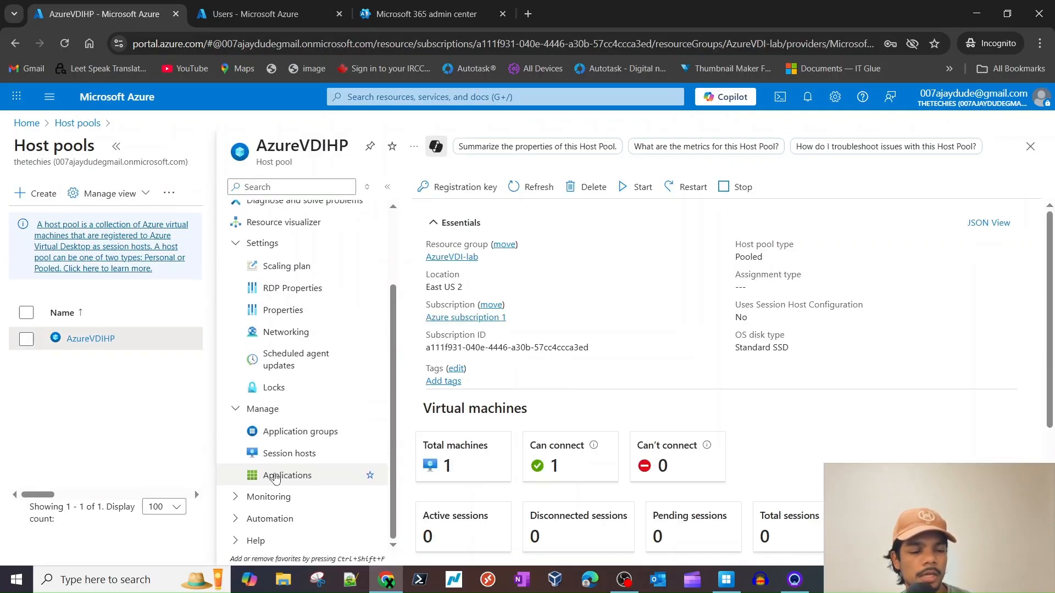
{"action": "left_click", "coordinate": [307, 441]}
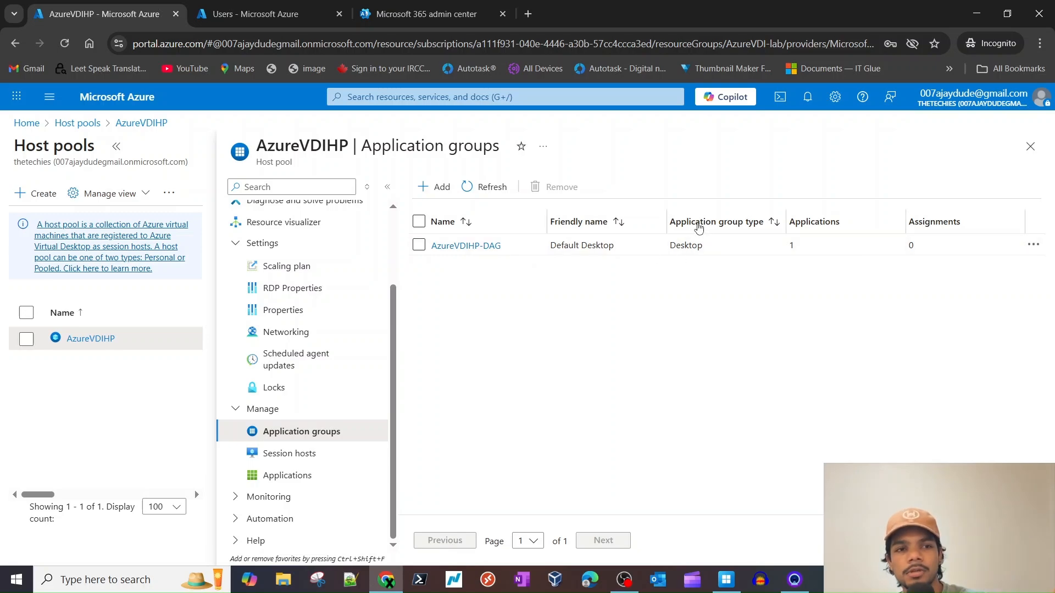
{"action": "double_click", "coordinate": [688, 245]}
{"action": "left_click", "coordinate": [686, 253]}
{"action": "double_click", "coordinate": [697, 246]}
{"action": "left_click", "coordinate": [696, 234]}
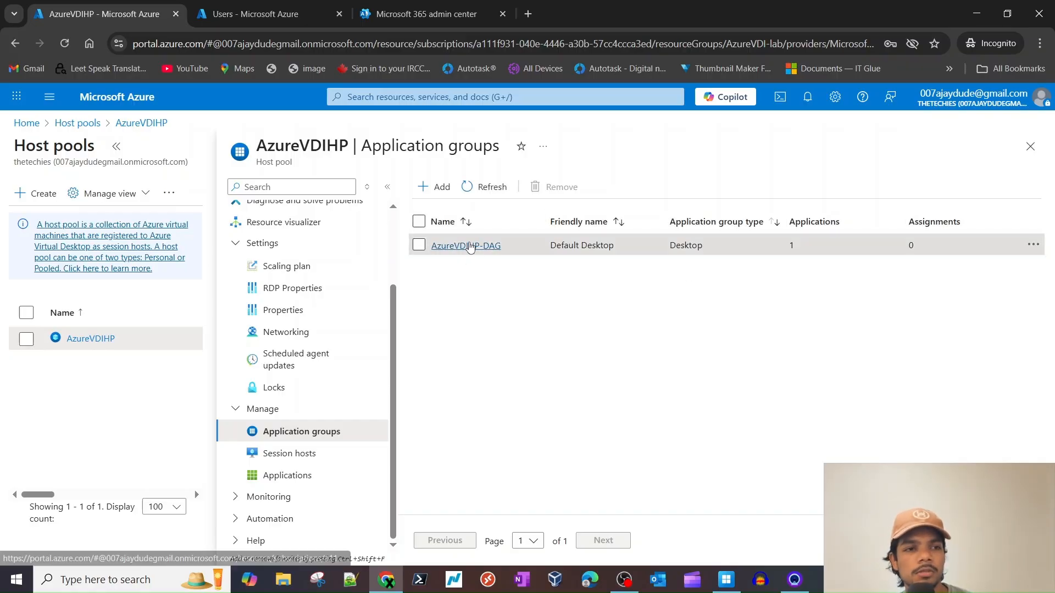
{"action": "left_click", "coordinate": [464, 246]}
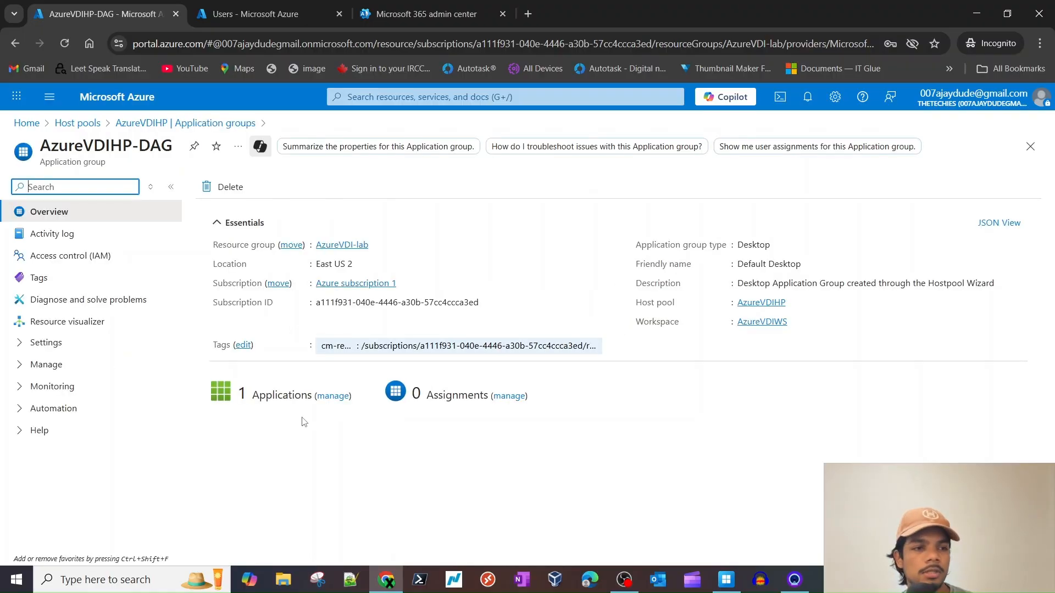
- Review the group's applications, then assign the tenant admin user to AzureVDIHP-DAG
{"action": "left_click", "coordinate": [333, 397]}
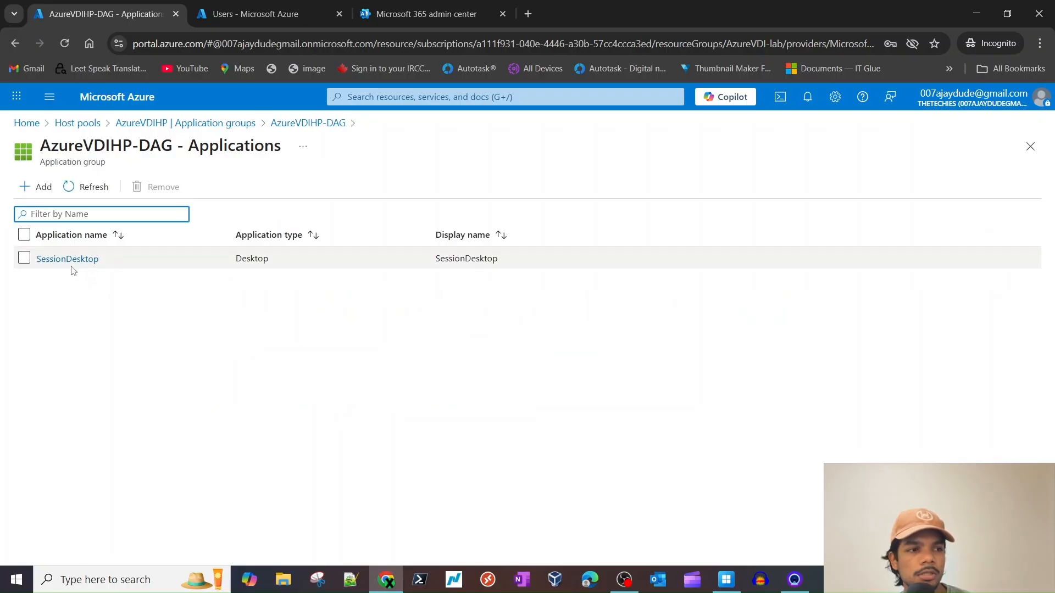
{"action": "left_click", "coordinate": [275, 122]}
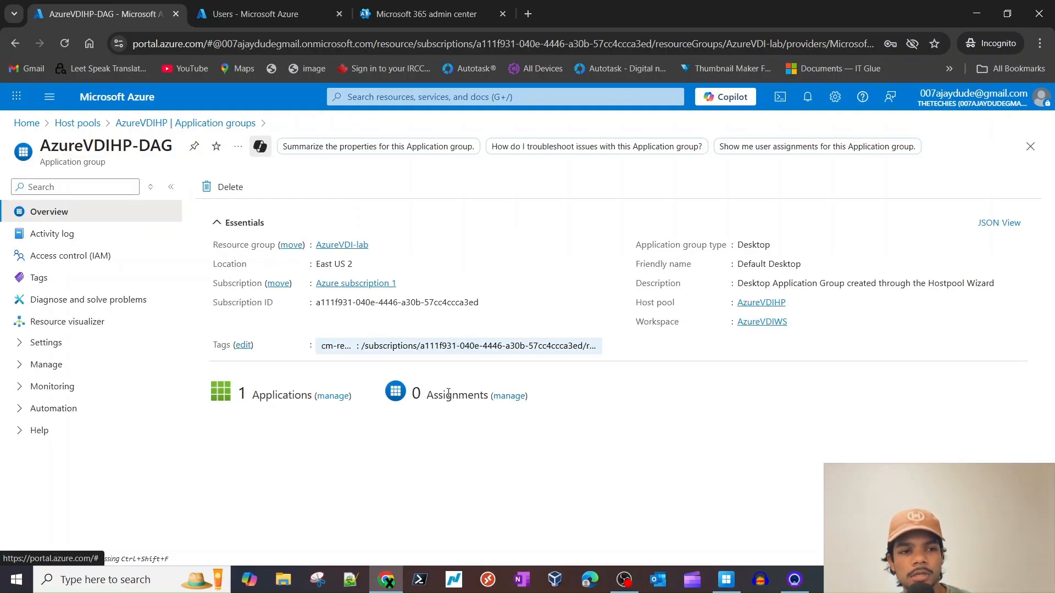
{"action": "left_click", "coordinate": [509, 396]}
{"action": "left_click", "coordinate": [39, 187]}
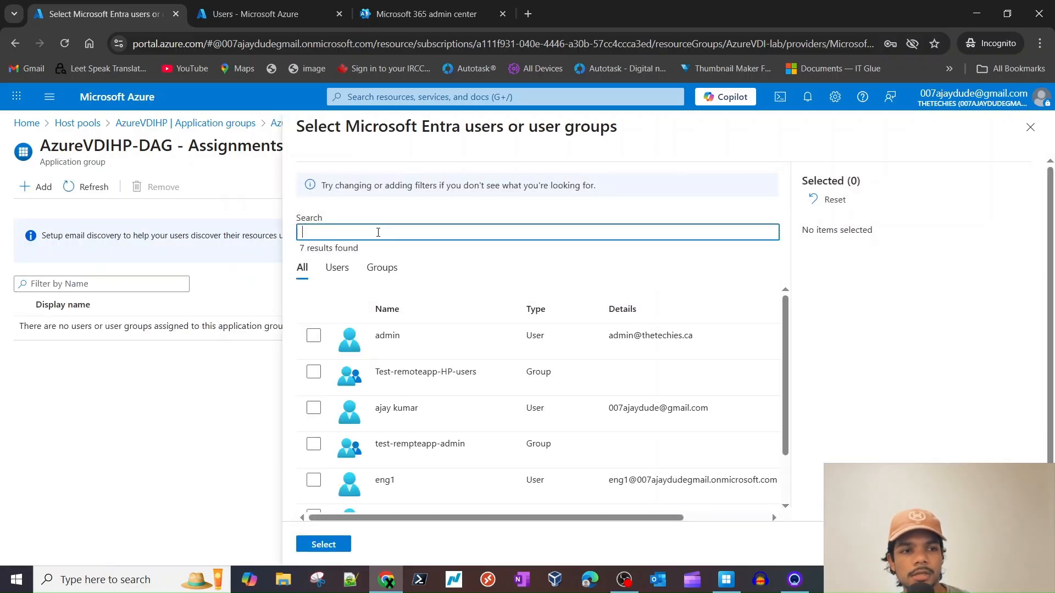
{"action": "left_click", "coordinate": [407, 335]}
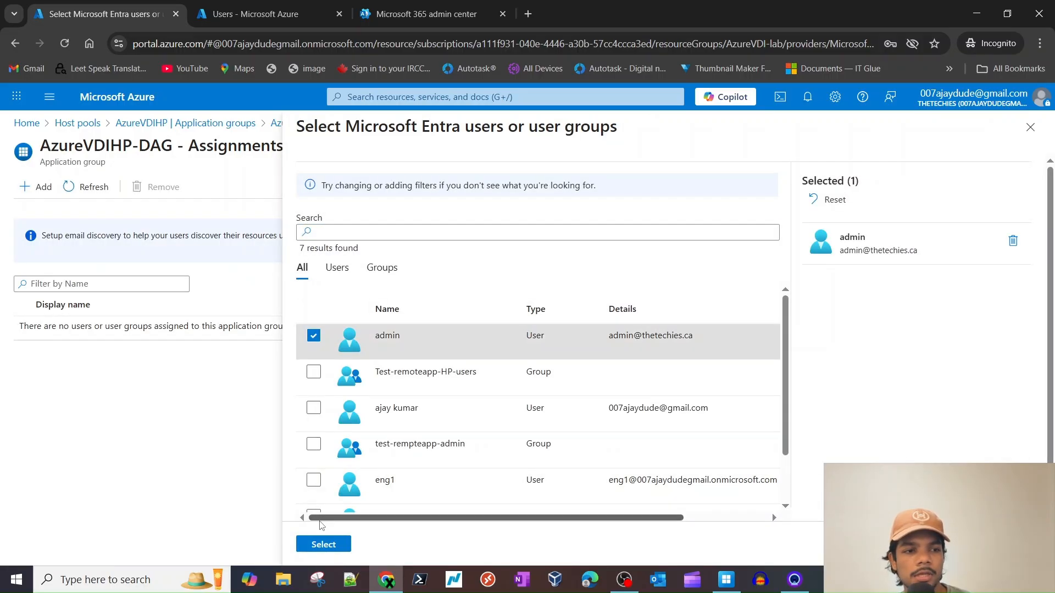
{"action": "left_click", "coordinate": [323, 545]}
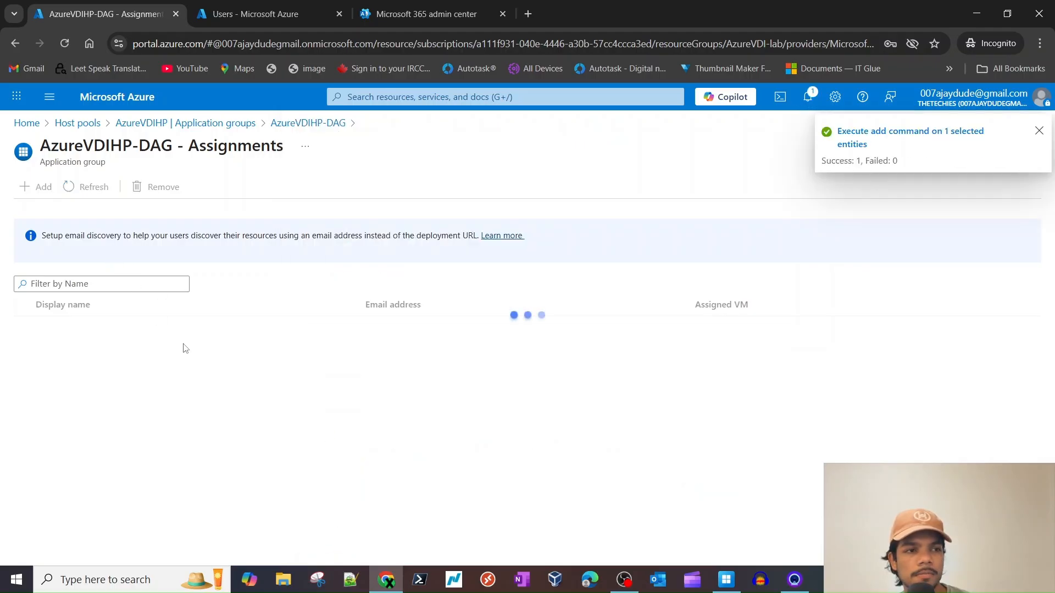
{"action": "left_click", "coordinate": [86, 186]}
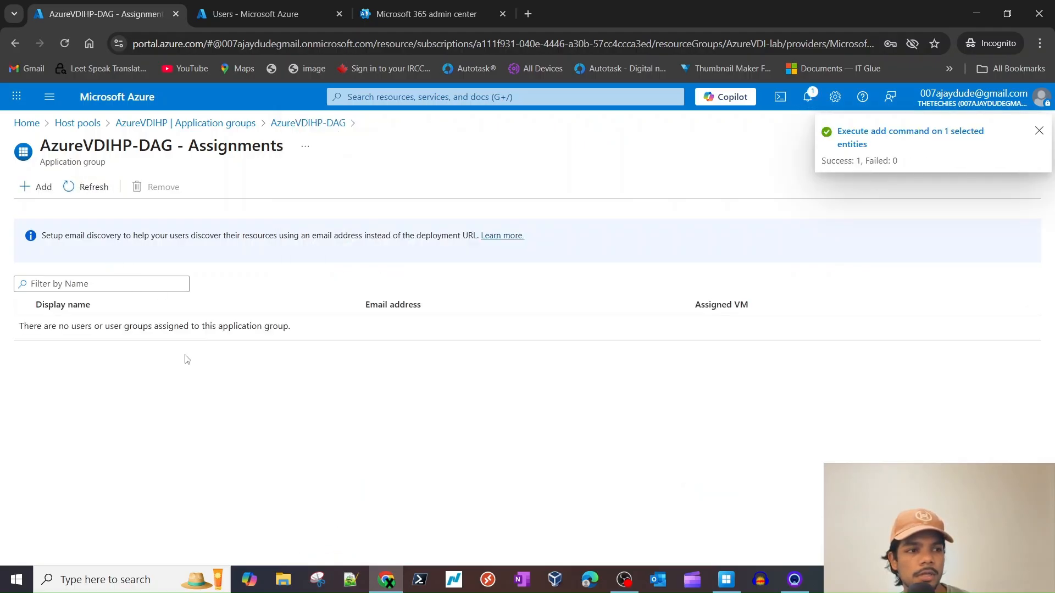
{"action": "left_click", "coordinate": [91, 188]}
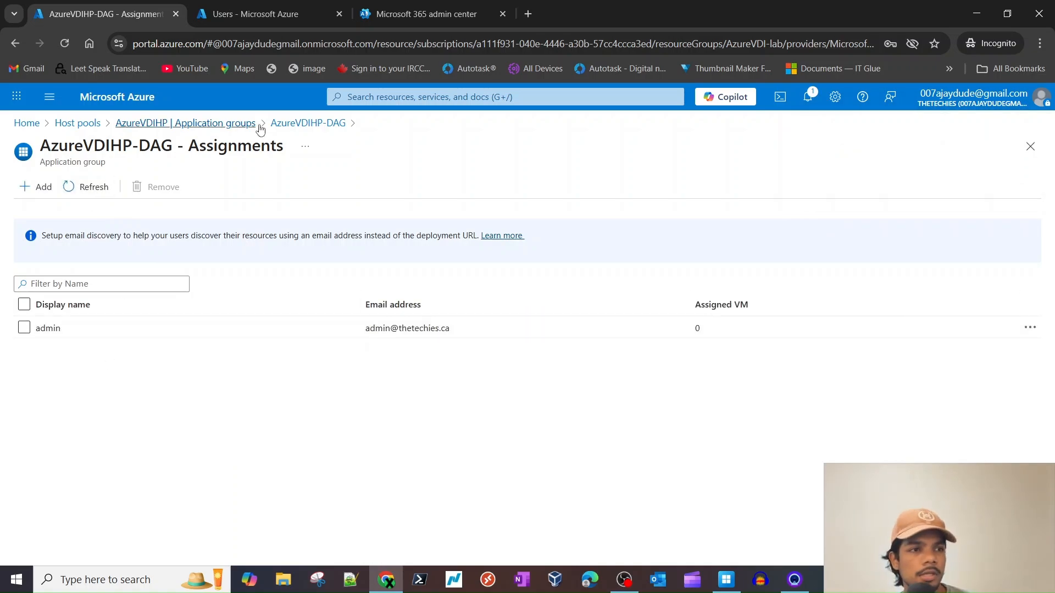
- Confirm on the AzureVDIHP-DAG overview that it has 1 user assignment, then go to Microsoft 365 admin center
{"action": "left_click", "coordinate": [278, 123]}
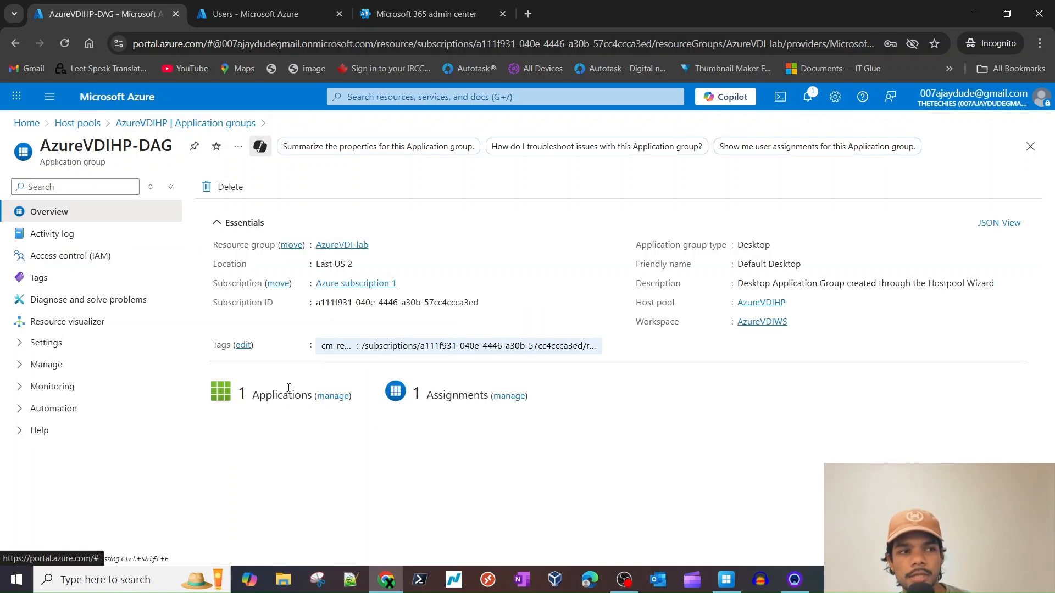
{"action": "double_click", "coordinate": [49, 163]}
{"action": "left_click", "coordinate": [308, 399]}
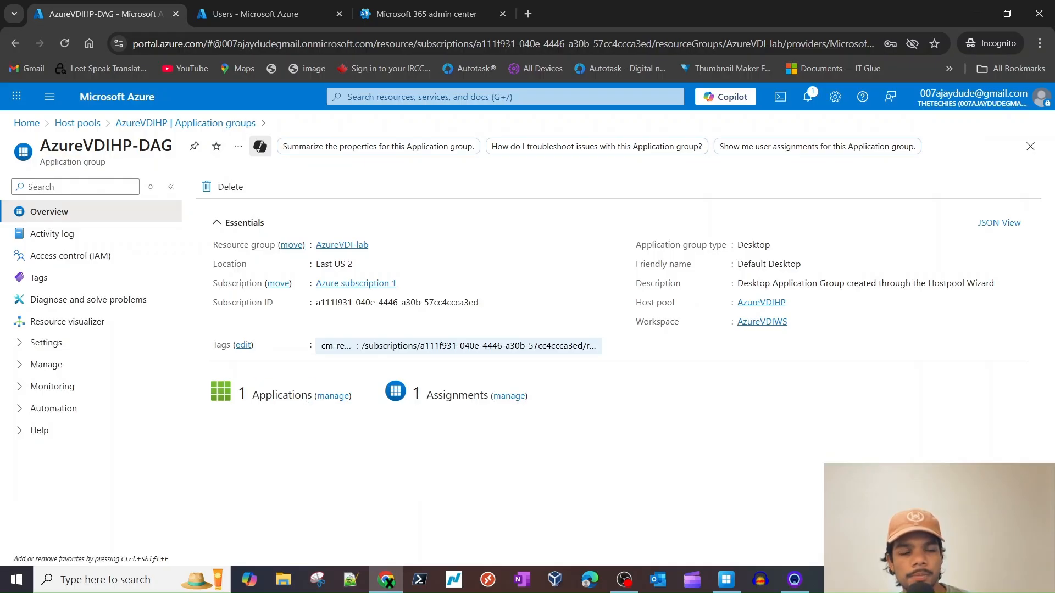
{"action": "triple_click", "coordinate": [461, 397]}
{"action": "left_click", "coordinate": [447, 398]}
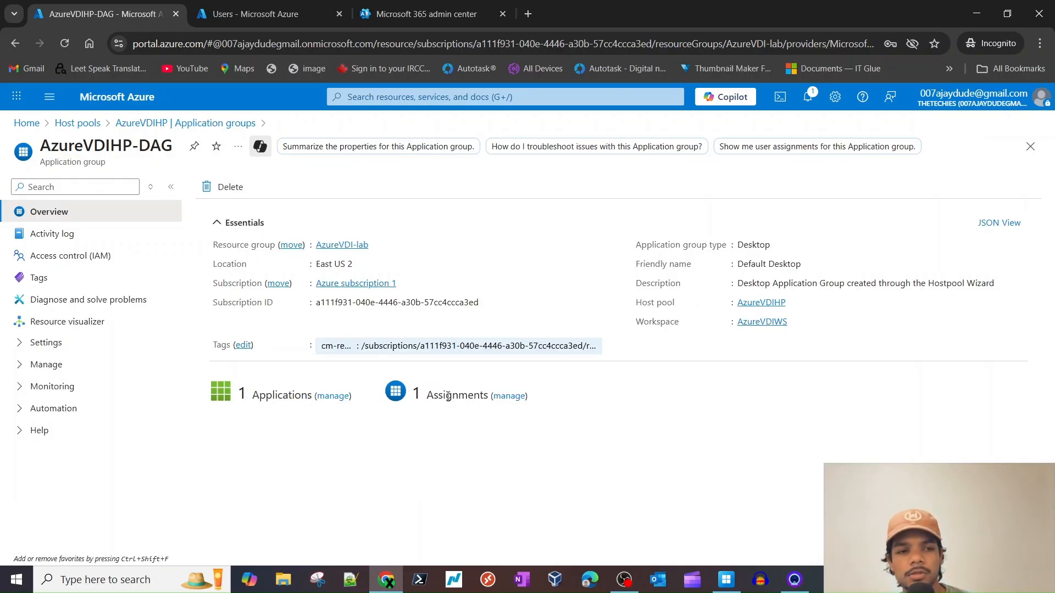
{"action": "triple_click", "coordinate": [450, 390]}
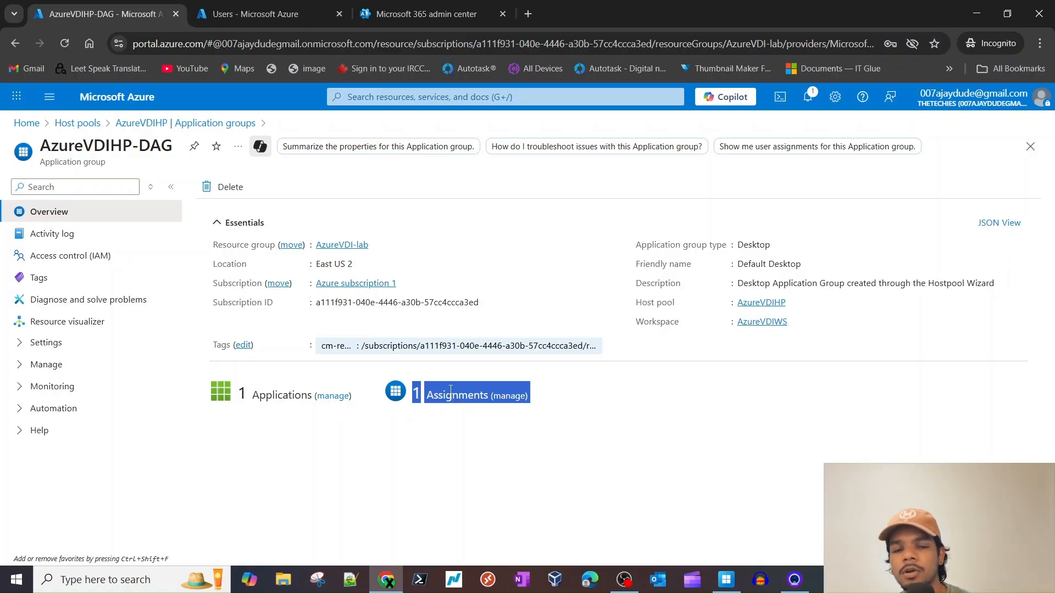
{"action": "left_click", "coordinate": [531, 464]}
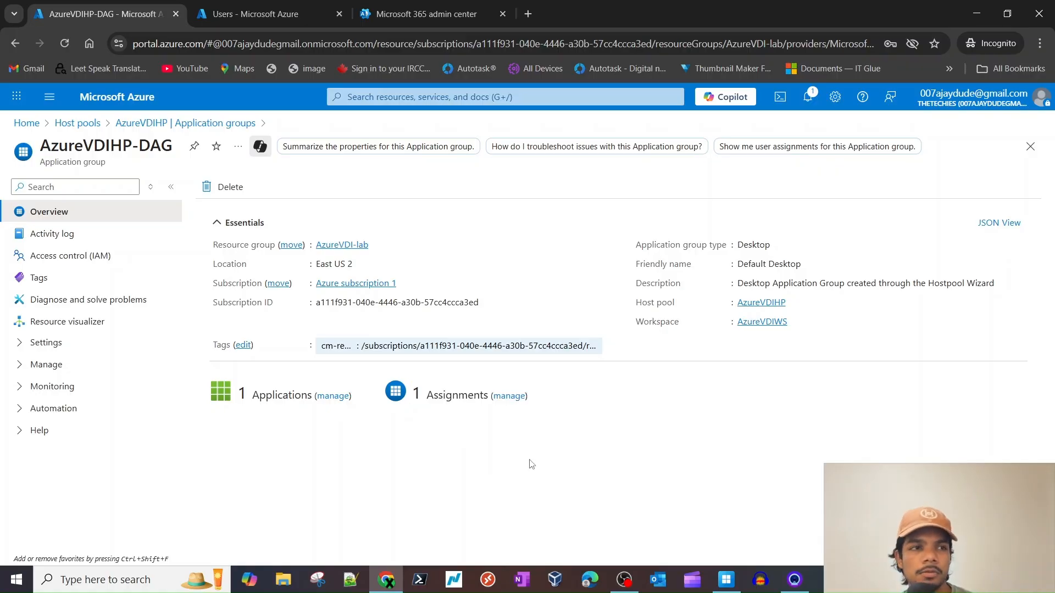
{"action": "left_click", "coordinate": [428, 13]}
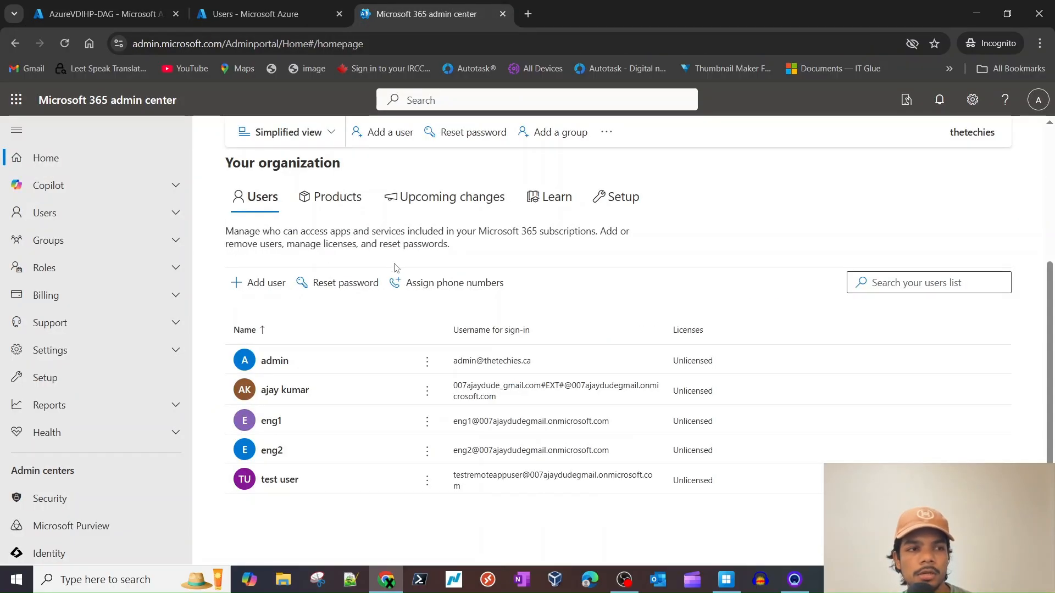
- Refresh Windows App's Devices page so SessionDesktop from workspace AzureVDIWS is listed
{"action": "left_click", "coordinate": [104, 13]}
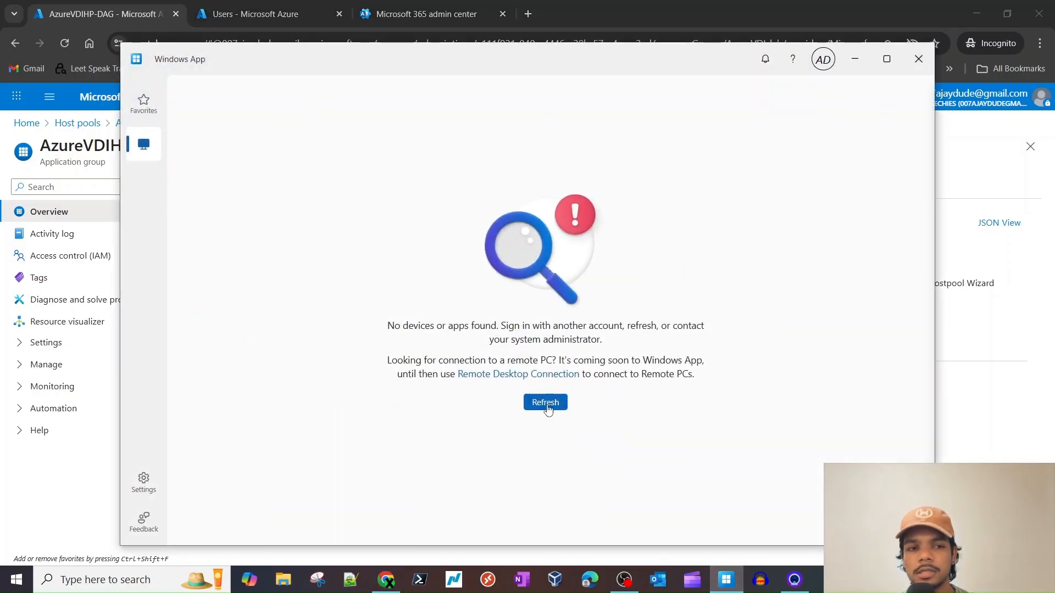
{"action": "left_click", "coordinate": [551, 407]}
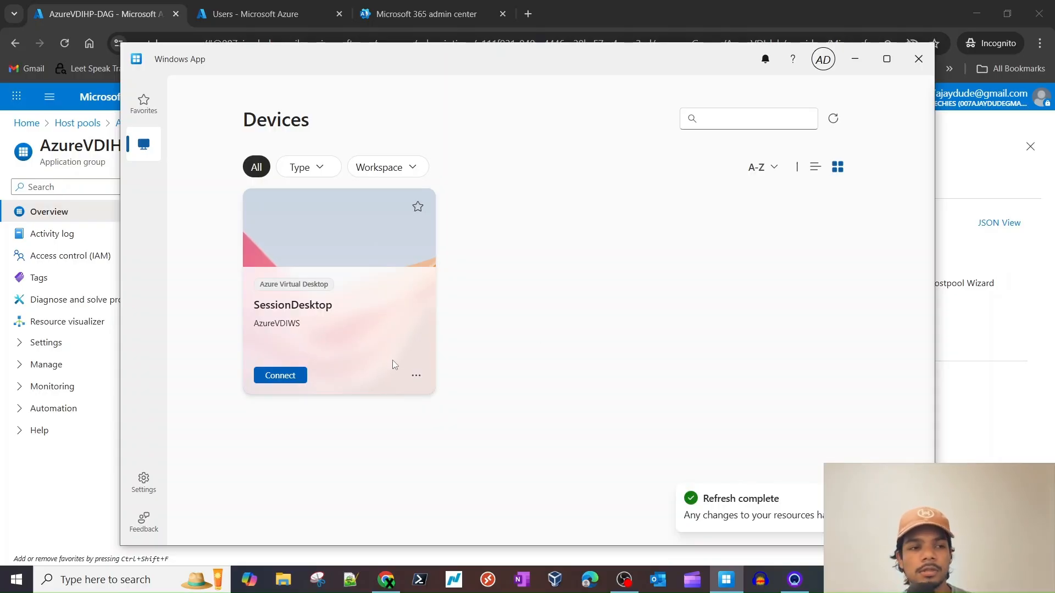
{"action": "left_click_drag", "start_coordinate": [286, 308], "coordinate": [334, 309]}
{"action": "left_click", "coordinate": [639, 369]}
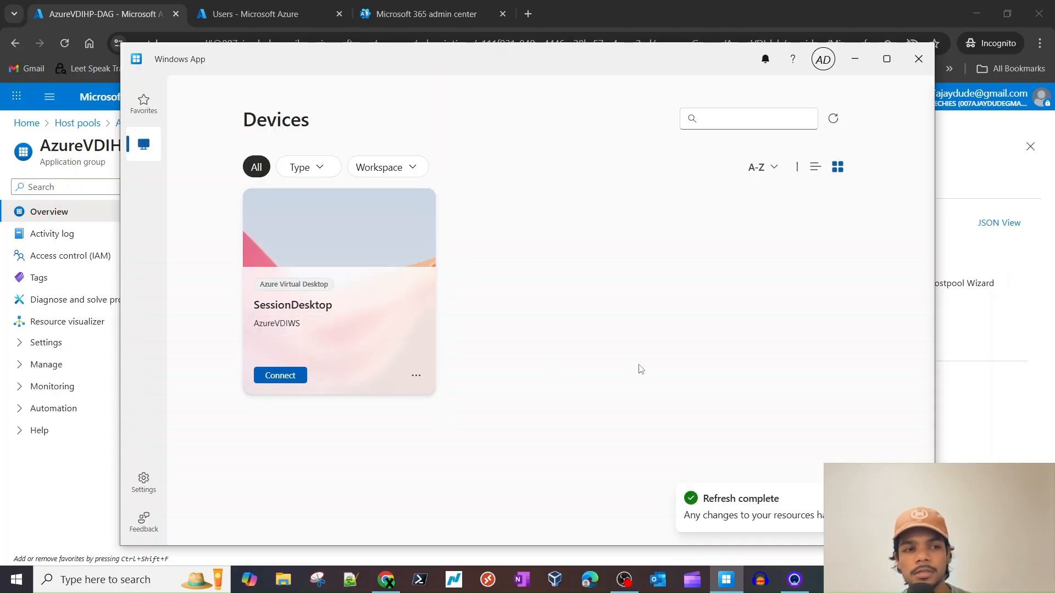
- Connect to SessionDesktop and choose to sign in with a different account
{"action": "left_click", "coordinate": [299, 378]}
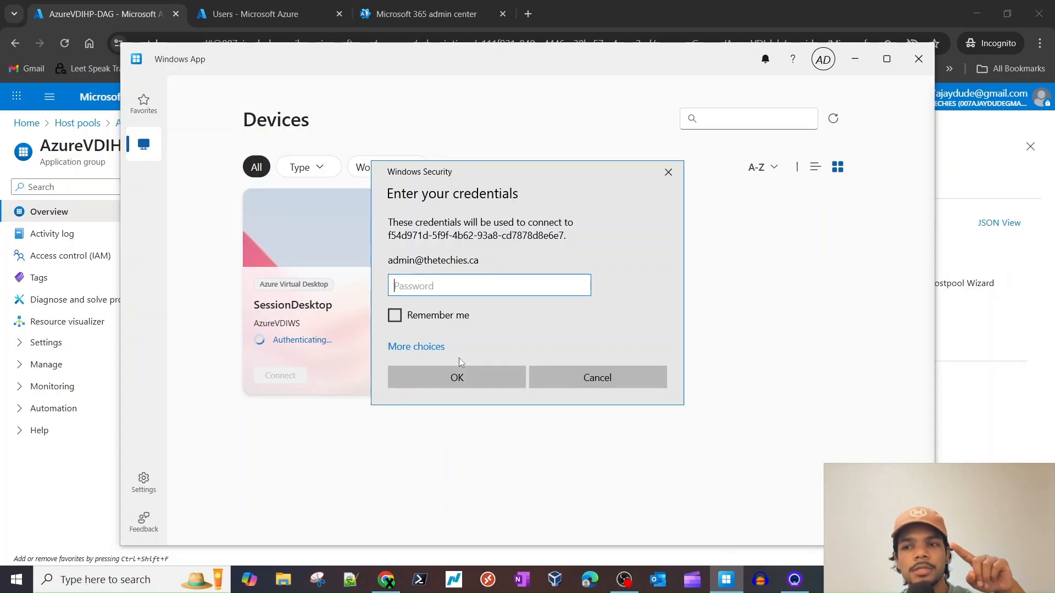
{"action": "left_click", "coordinate": [410, 346]}
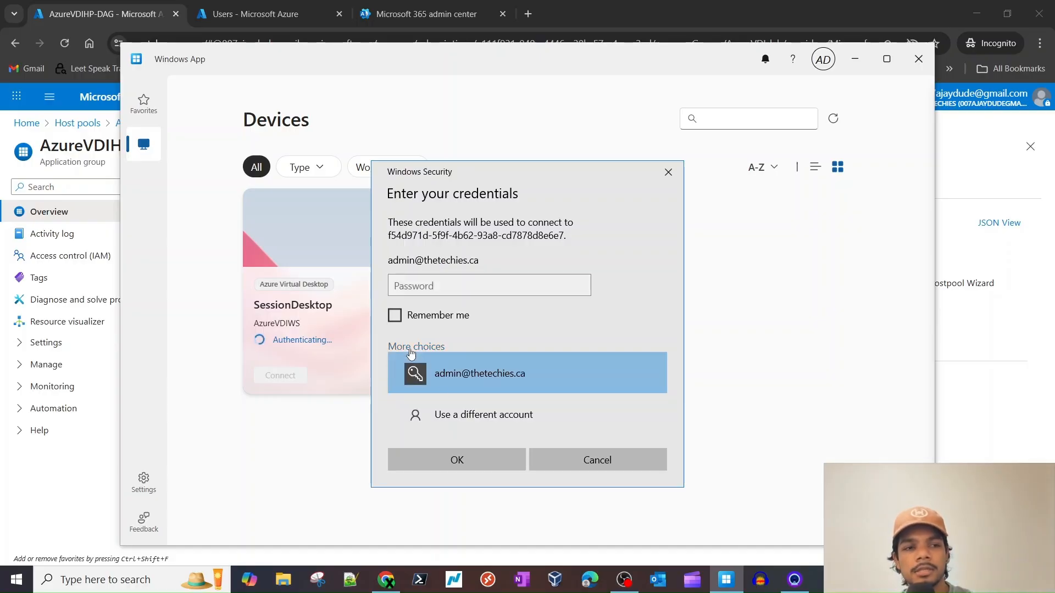
{"action": "left_click", "coordinate": [475, 417]}
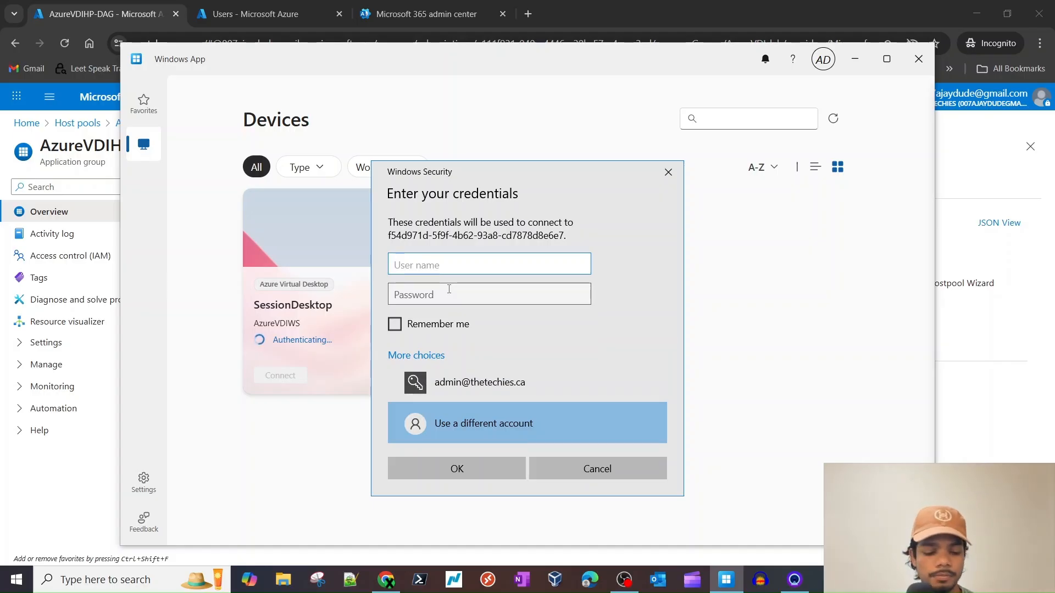
- Sign in with the admin's sign-in name copied from Azure plus the password; the logon fails
{"action": "type", "text": "admin@t"}
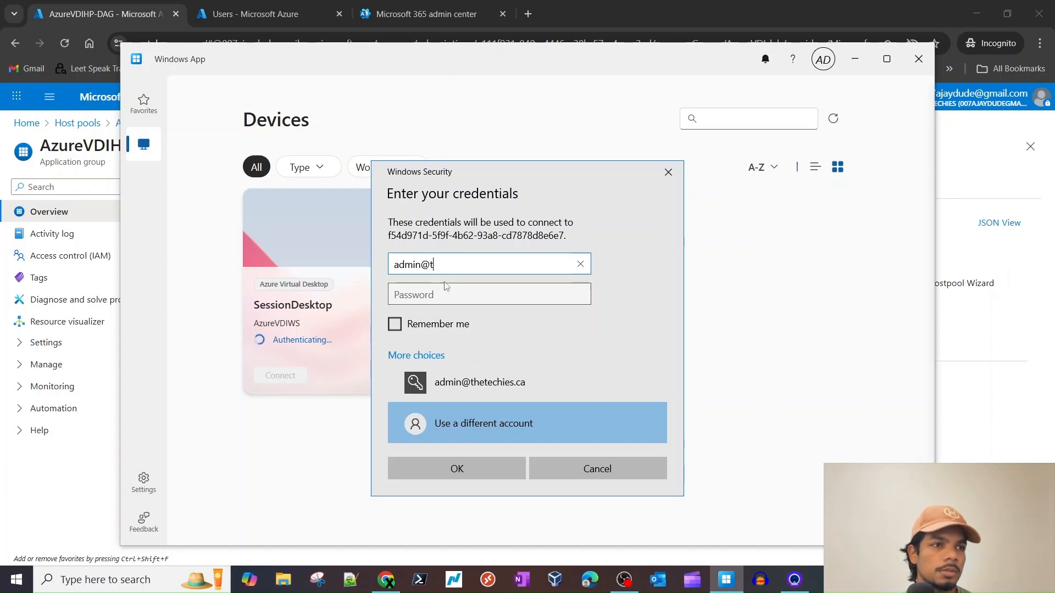
{"action": "left_click", "coordinate": [266, 5]}
{"action": "left_click", "coordinate": [483, 322]}
{"action": "key", "text": "alt+Tab"}
{"action": "type", "text": "t"}
{"action": "key", "text": "ctrl+a"}
{"action": "key", "text": "ctrl+v"}
{"action": "left_click", "coordinate": [449, 297]}
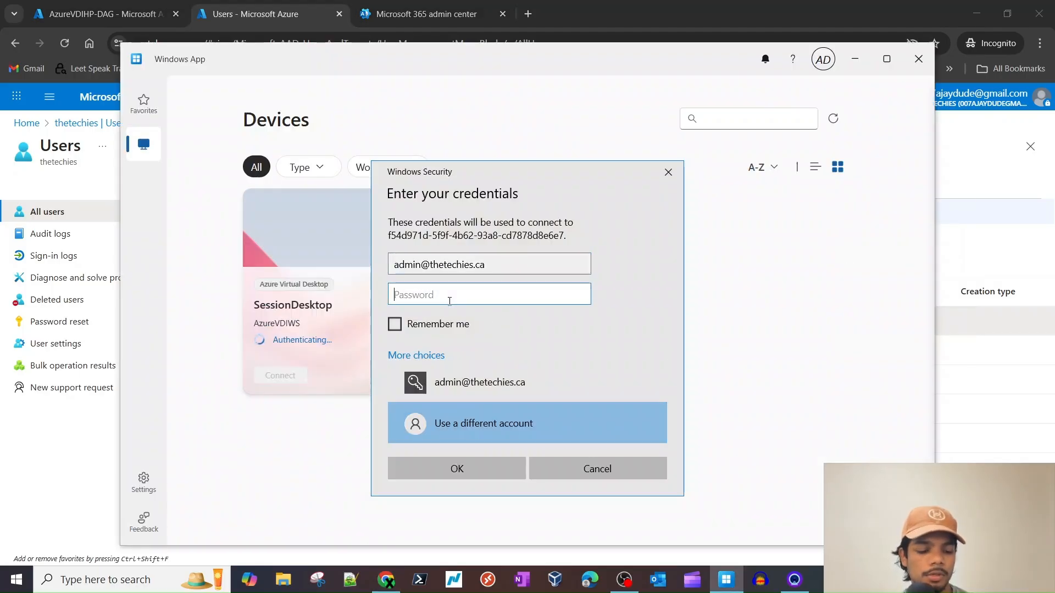
{"action": "type", "text": "••••••••••••"}
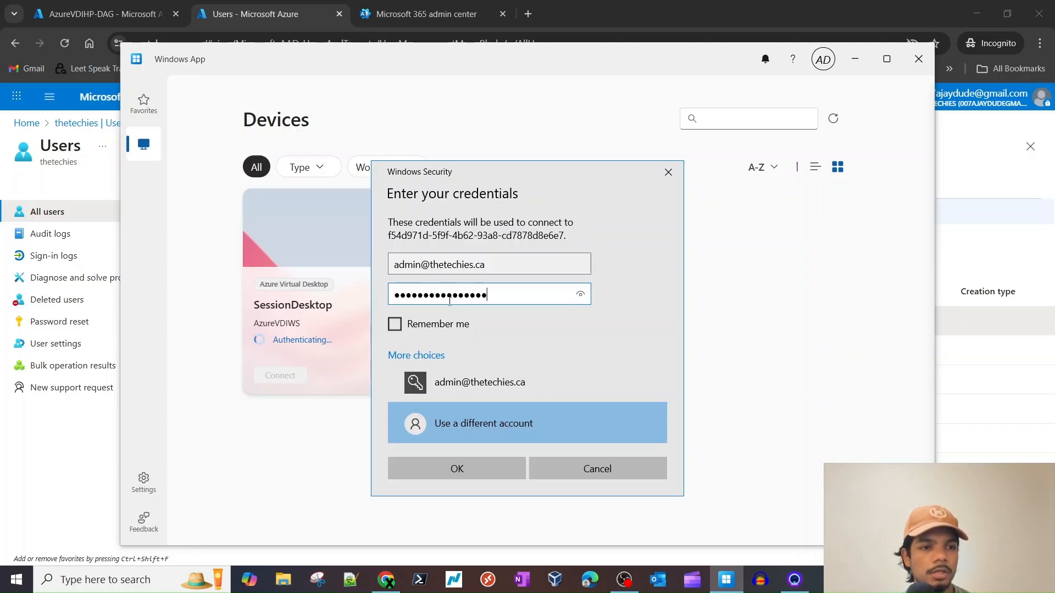
{"action": "type", "text": "••••"}
{"action": "key", "text": "Return"}
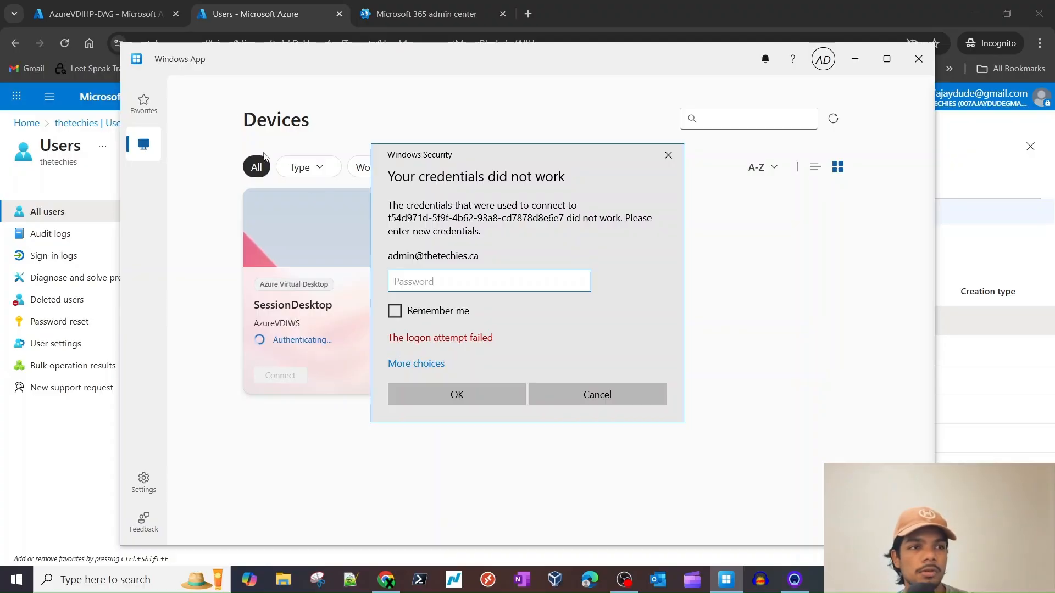
{"action": "left_click", "coordinate": [420, 17]}
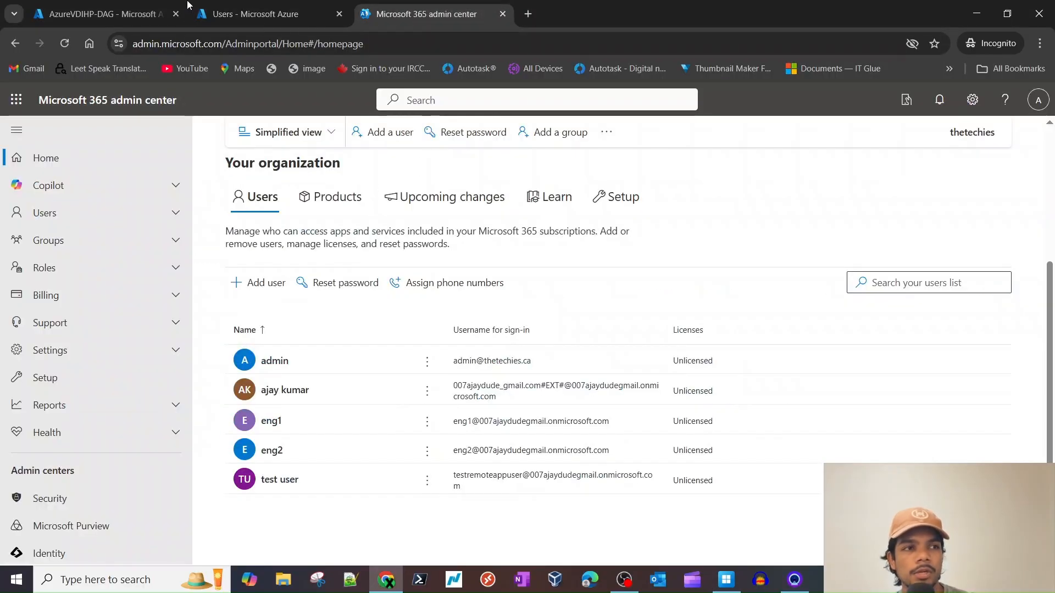
- Go back to the AzureVDIHP host pool and open its Session hosts list
{"action": "left_click", "coordinate": [141, 11]}
{"action": "left_click", "coordinate": [236, 123]}
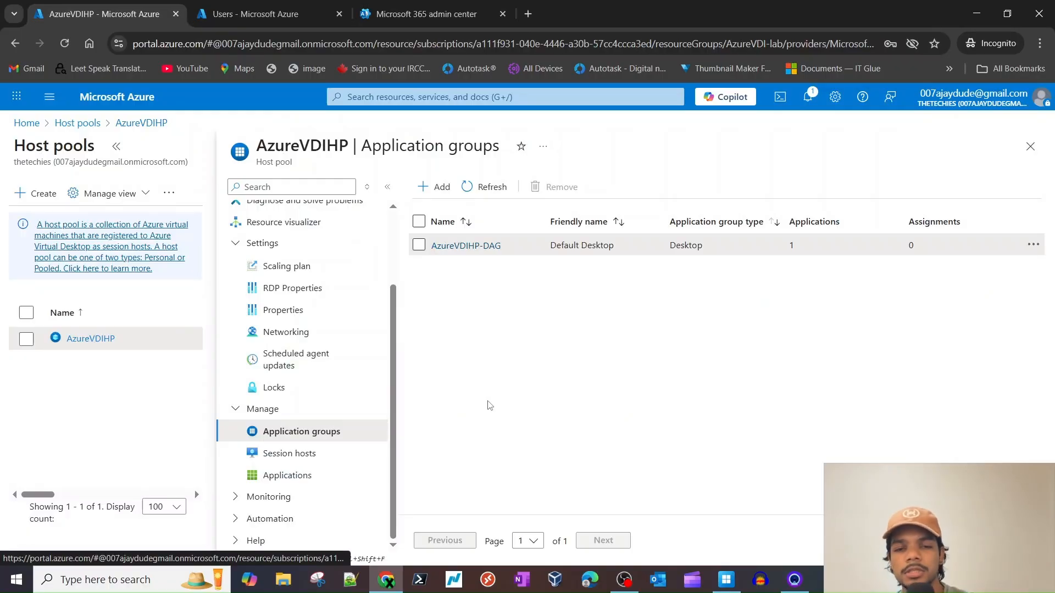
{"action": "scroll", "coordinate": [307, 340], "scroll_direction": "up", "scroll_amount": 3}
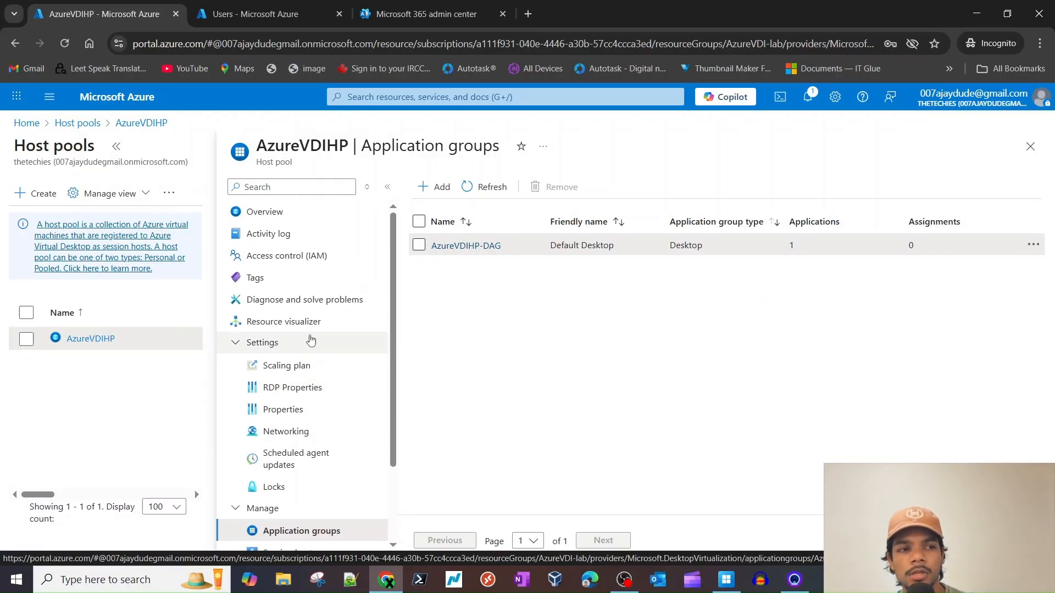
{"action": "left_click", "coordinate": [287, 256]}
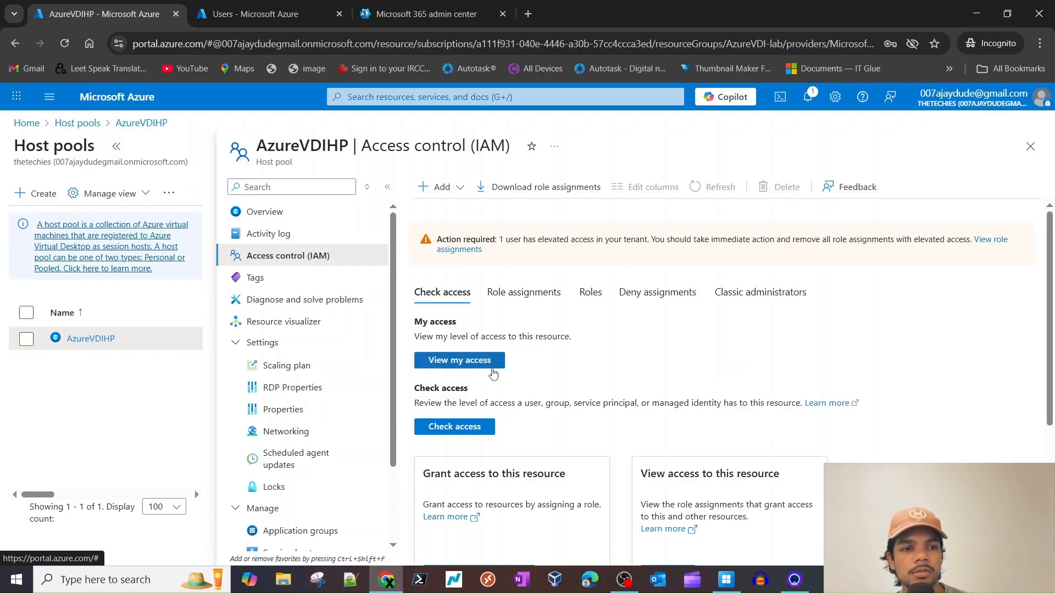
{"action": "triple_click", "coordinate": [268, 166]}
{"action": "scroll", "coordinate": [330, 396], "scroll_direction": "down", "scroll_amount": 2}
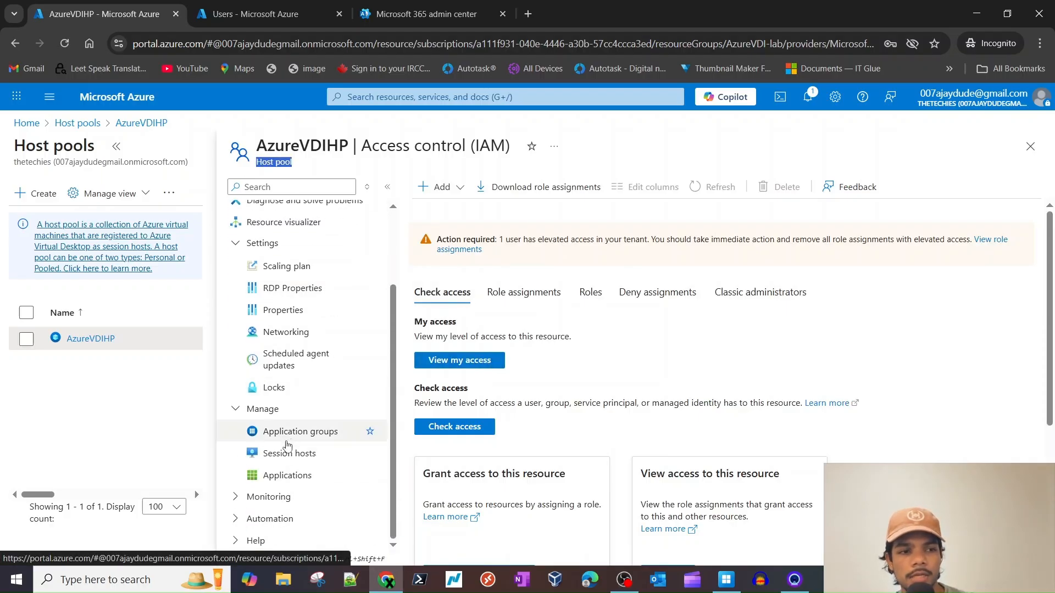
{"action": "left_click", "coordinate": [270, 497]}
{"action": "scroll", "coordinate": [277, 472], "scroll_direction": "up", "scroll_amount": 5}
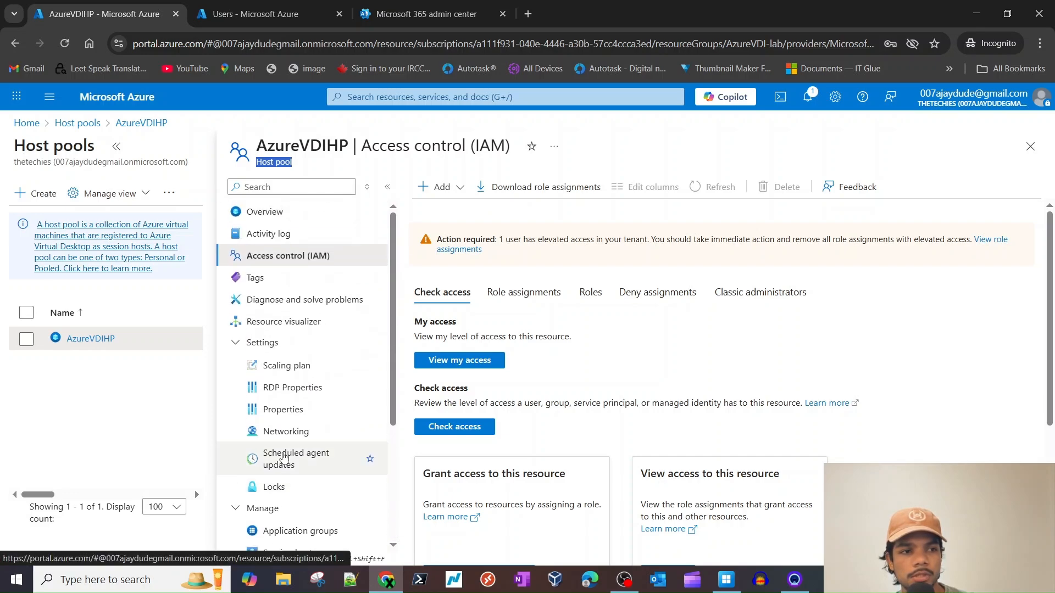
{"action": "left_click", "coordinate": [266, 213]}
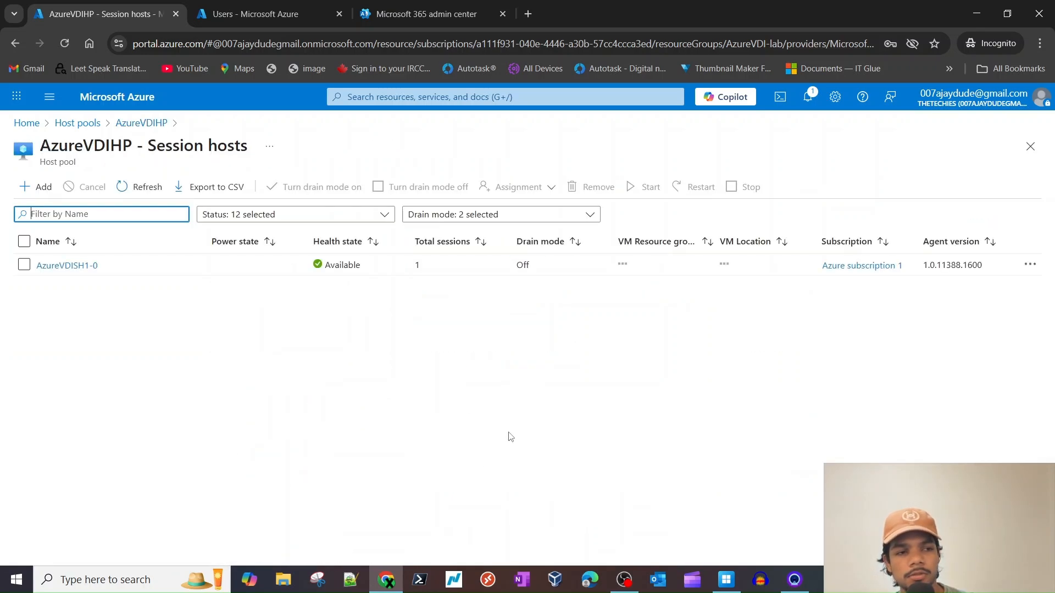
- Open the AzureVDISH1-0 virtual machine and start a new role assignment under Access control (IAM)
{"action": "left_click", "coordinate": [77, 265]}
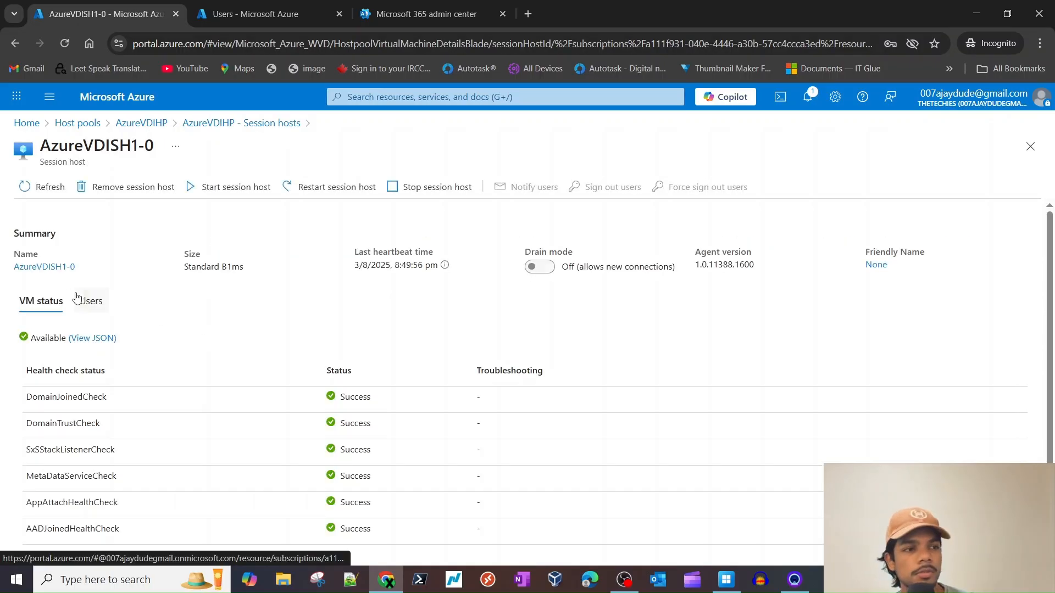
{"action": "left_click", "coordinate": [50, 269]}
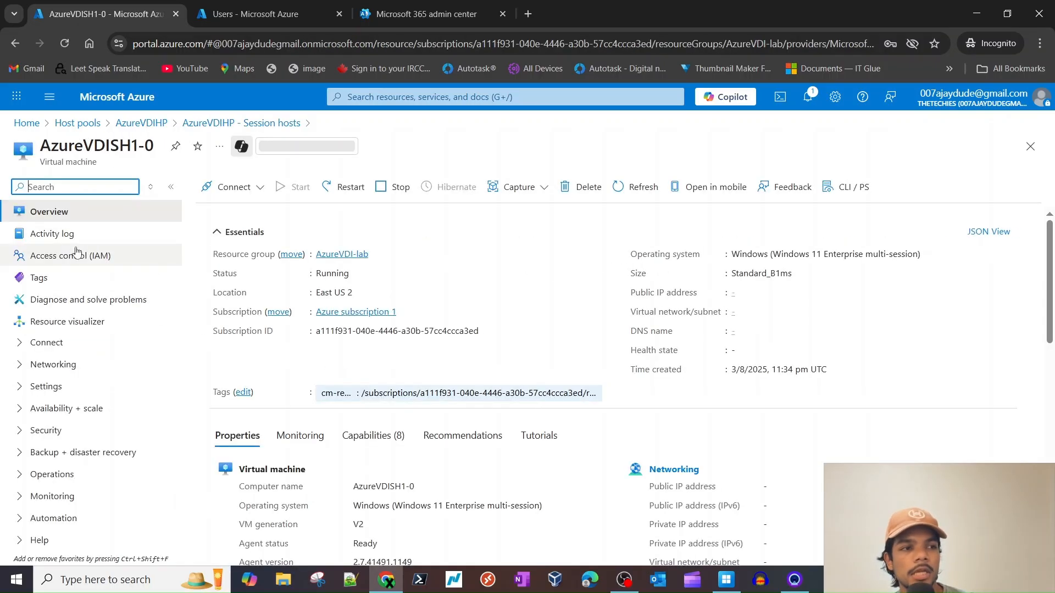
{"action": "left_click", "coordinate": [90, 257]}
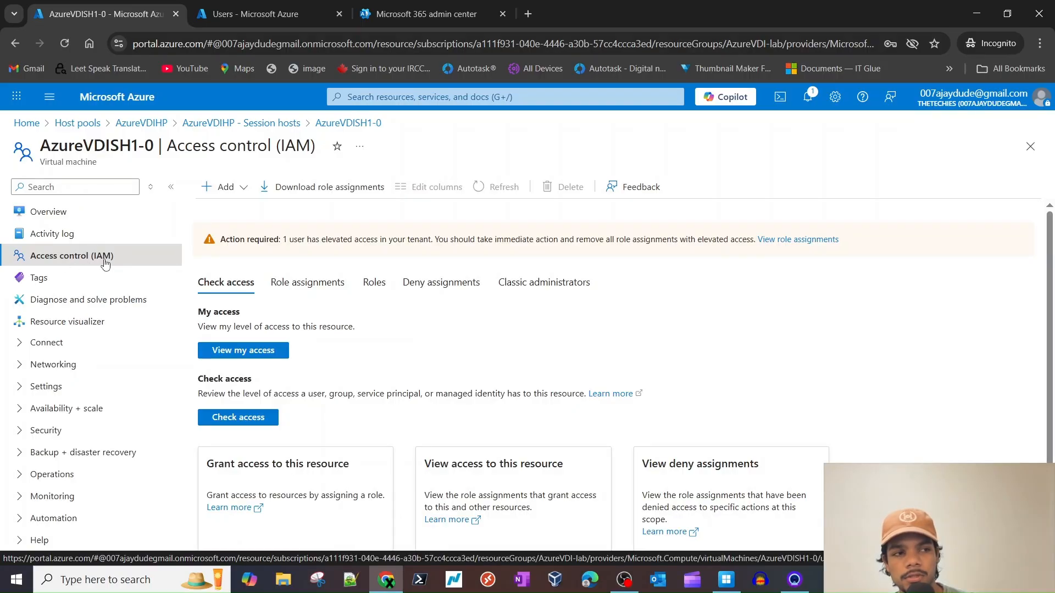
{"action": "left_click", "coordinate": [223, 187]}
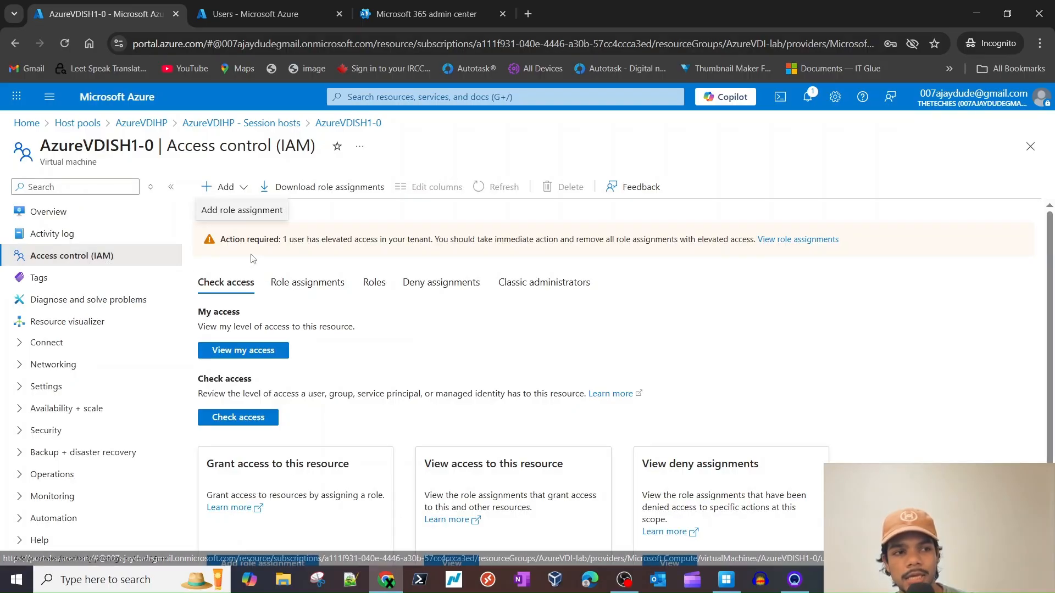
{"action": "left_click", "coordinate": [241, 211]}
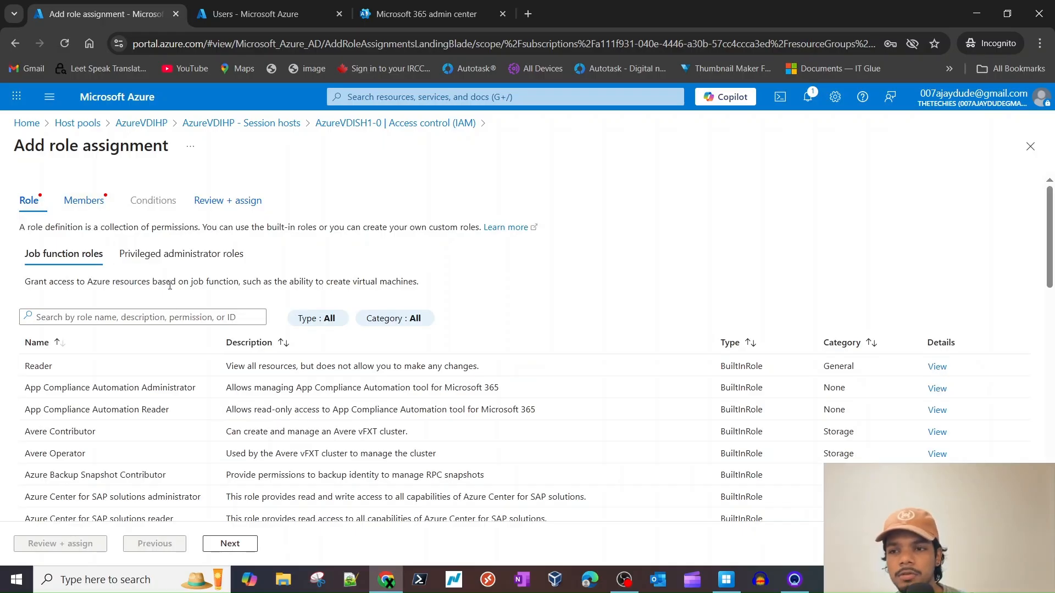
- Filter roles by 'virtual', select Virtual Machine Administrator Login, and continue to Members
{"action": "left_click", "coordinate": [123, 317]}
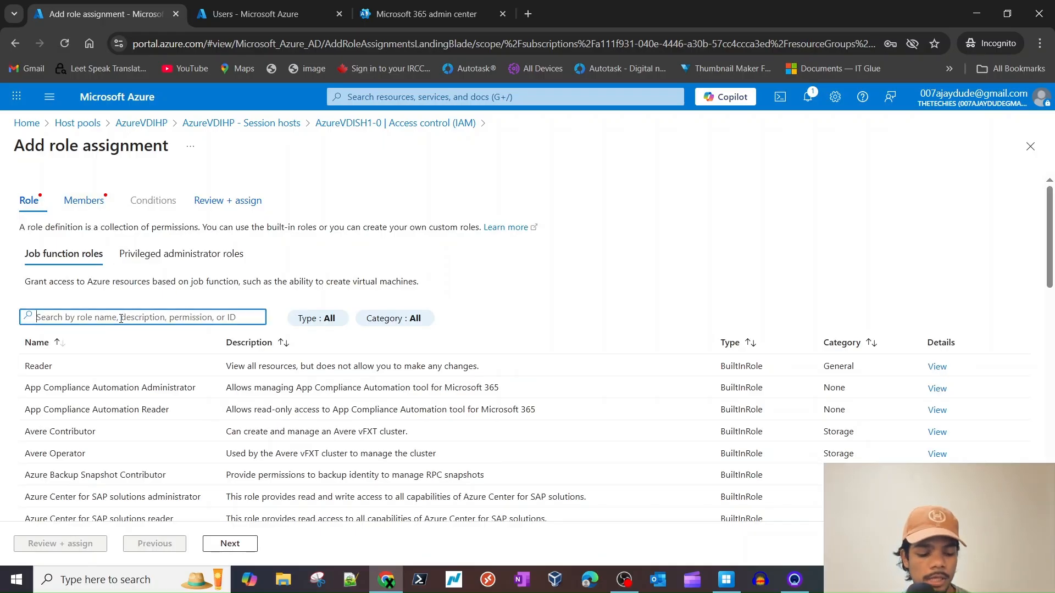
{"action": "type", "text": "virtua;"}
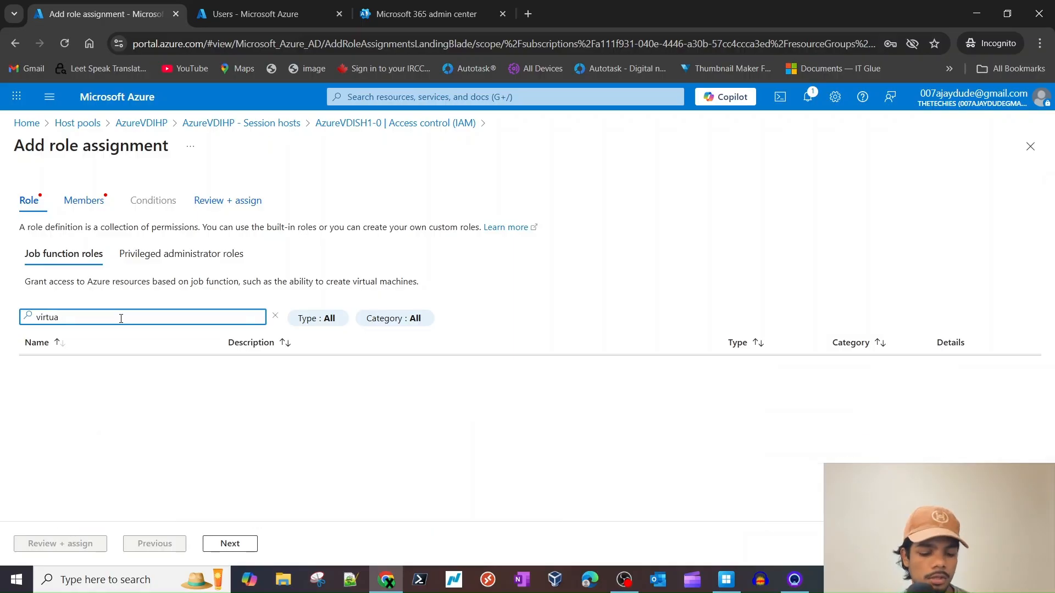
{"action": "key", "text": "BackSpace"}
{"action": "type", "text": "l"}
{"action": "scroll", "coordinate": [121, 385], "scroll_direction": "down", "scroll_amount": 2}
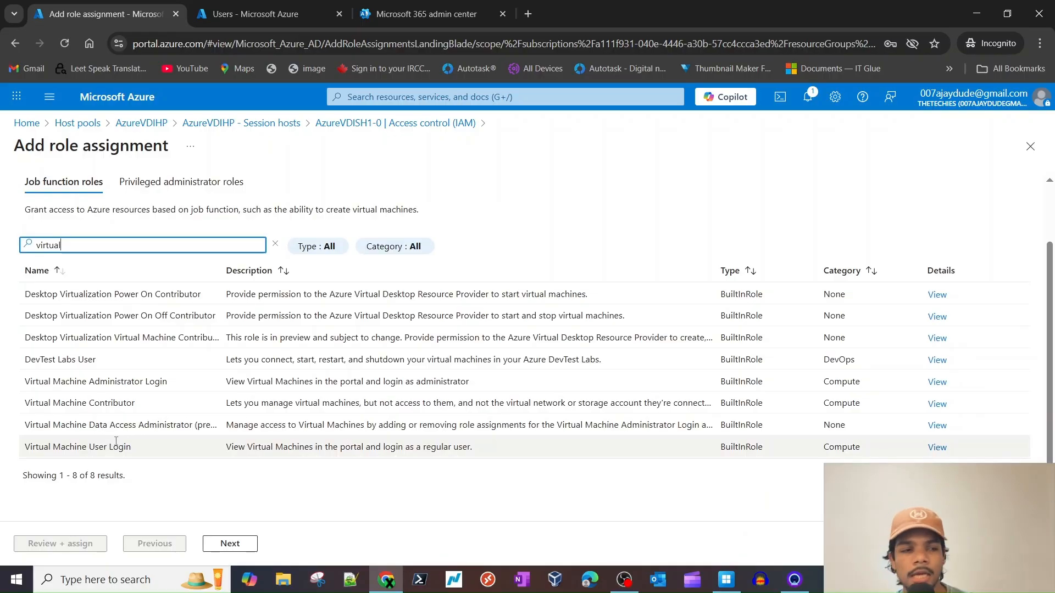
{"action": "left_click", "coordinate": [124, 383]}
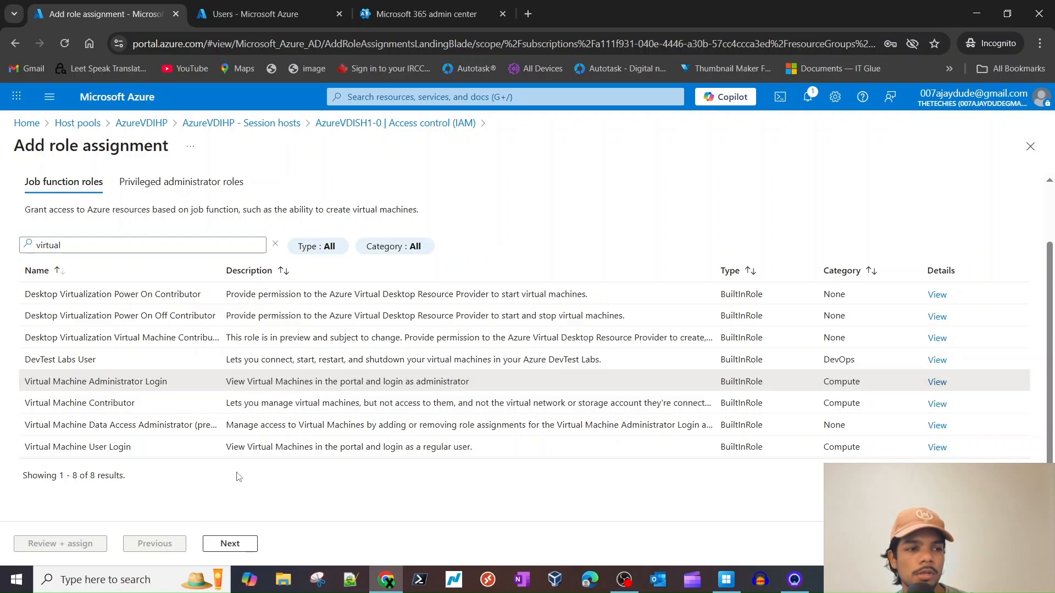
{"action": "left_click", "coordinate": [230, 543]}
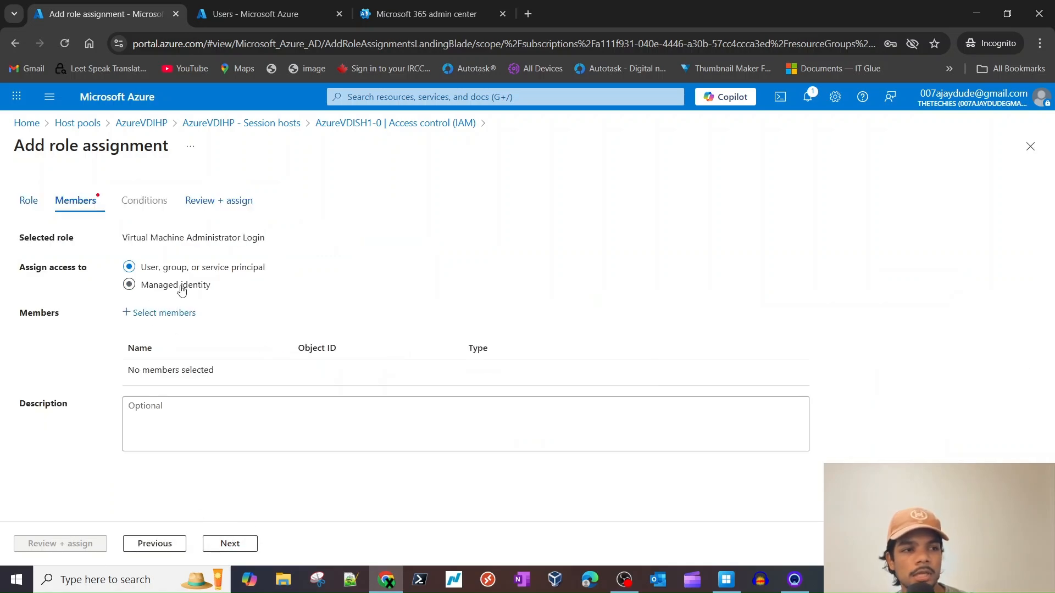
- Search the member picker for the admin user, checking their sign-in name in the users list
{"action": "left_click", "coordinate": [177, 313]}
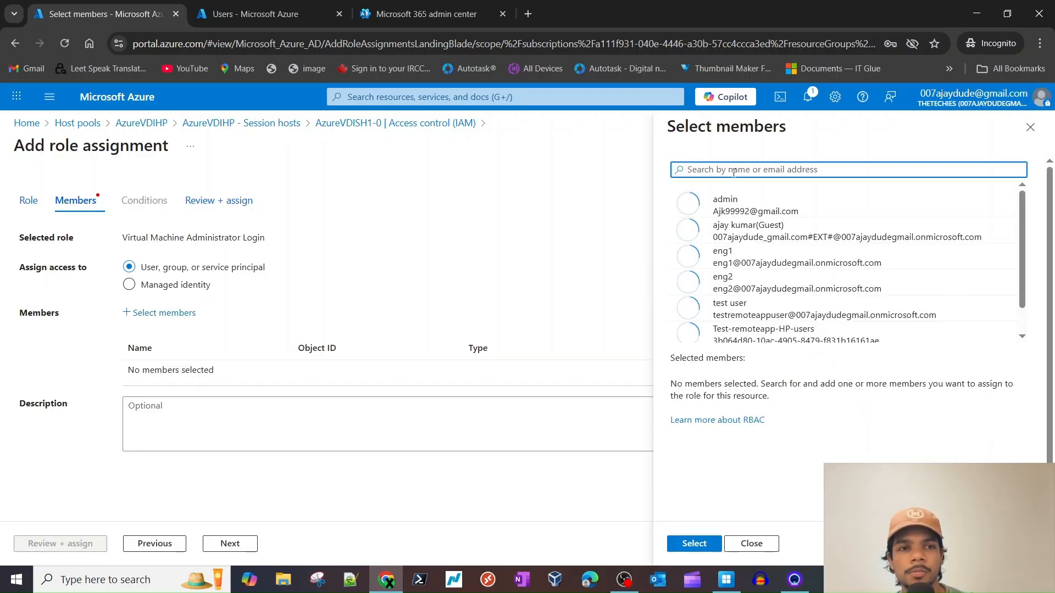
{"action": "left_click", "coordinate": [732, 203]}
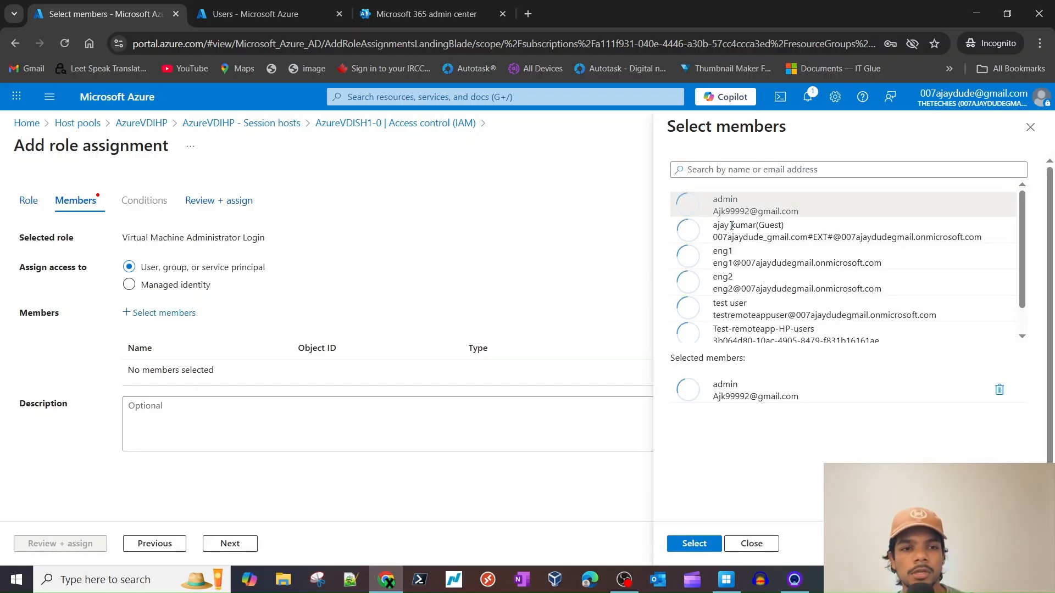
{"action": "left_click", "coordinate": [742, 173]}
{"action": "type", "text": "admin"}
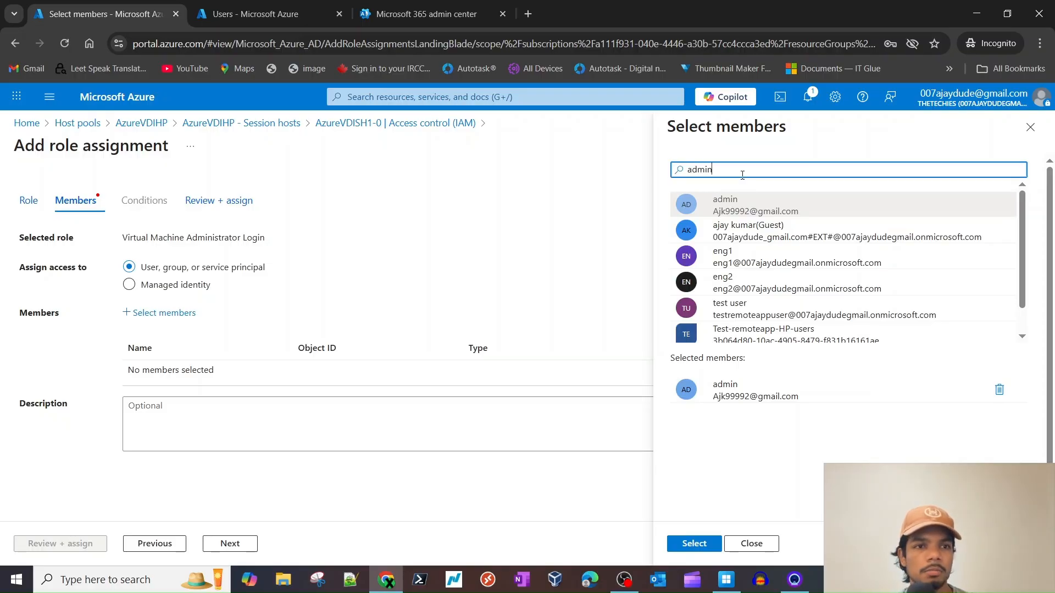
{"action": "left_click", "coordinate": [999, 390]}
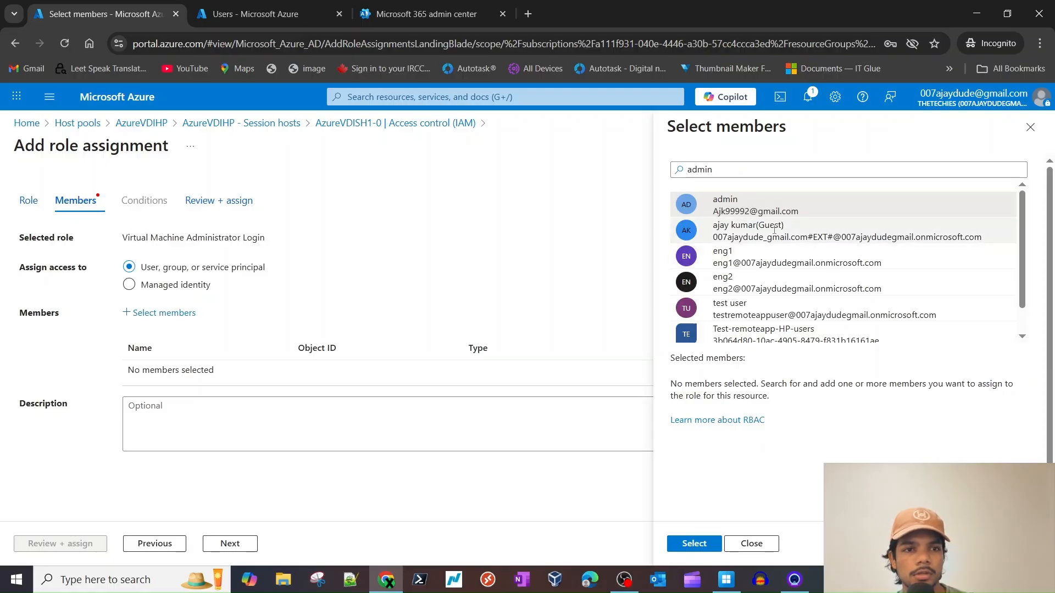
{"action": "scroll", "coordinate": [771, 274], "scroll_direction": "down", "scroll_amount": 1}
{"action": "scroll", "coordinate": [736, 309], "scroll_direction": "up", "scroll_amount": 1}
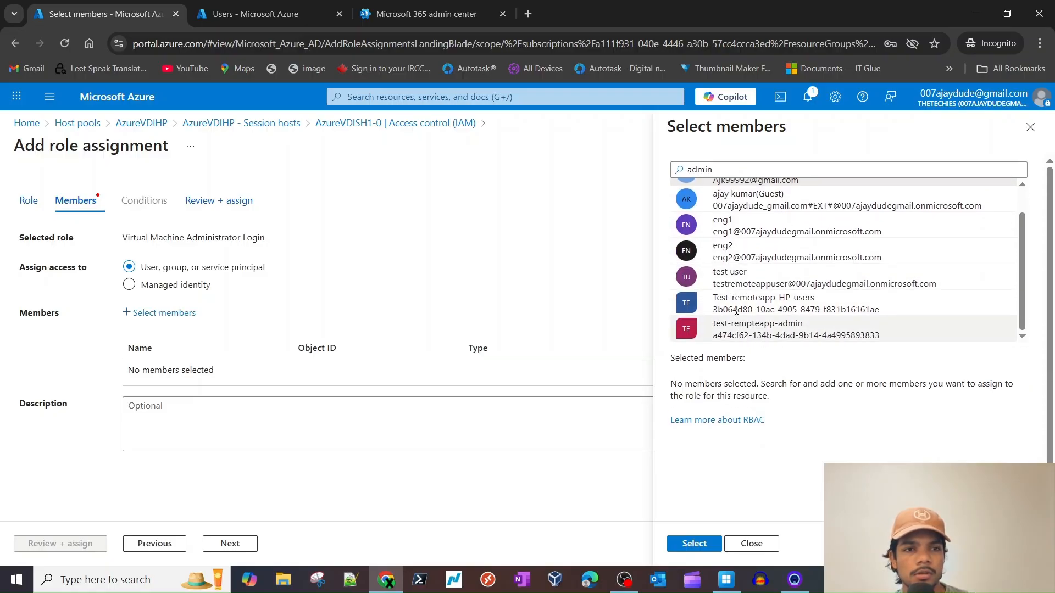
{"action": "left_click", "coordinate": [256, 14]}
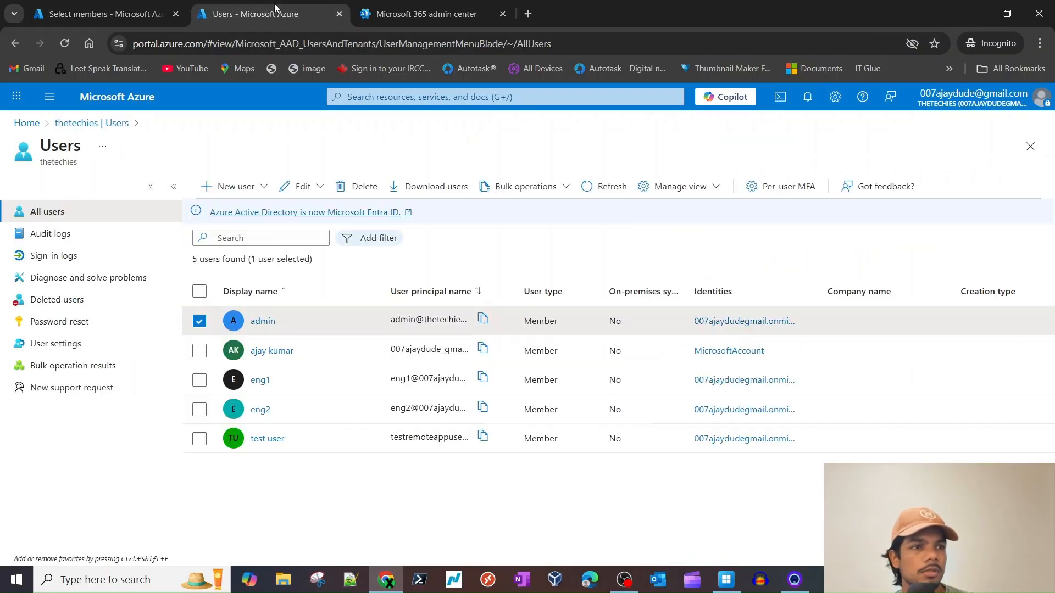
{"action": "left_click", "coordinate": [110, 7]}
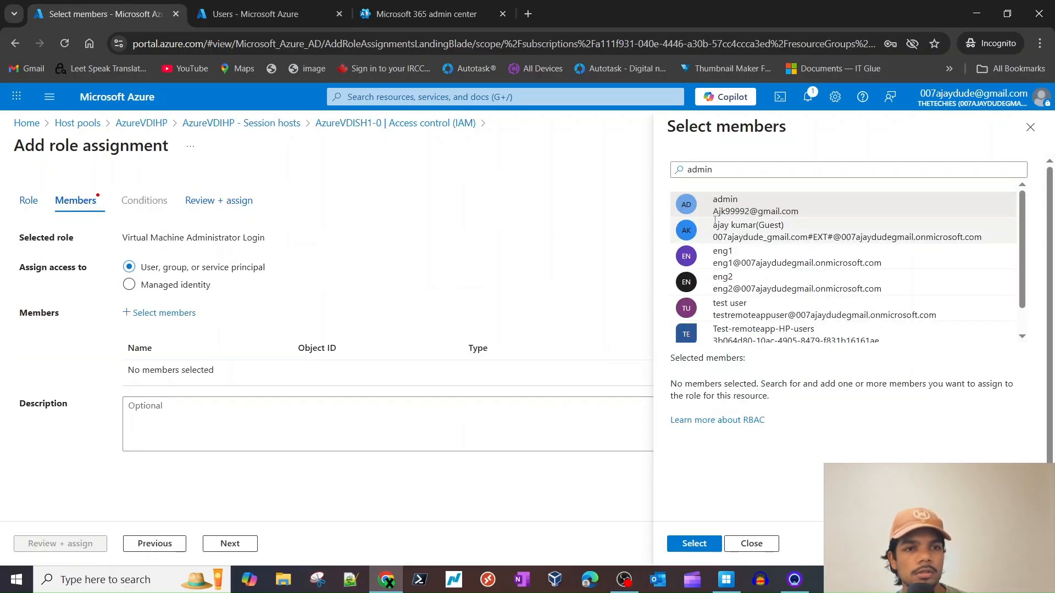
- Copy the admin user's full principal name from their profile and close the member picker
{"action": "double_click", "coordinate": [716, 169]}
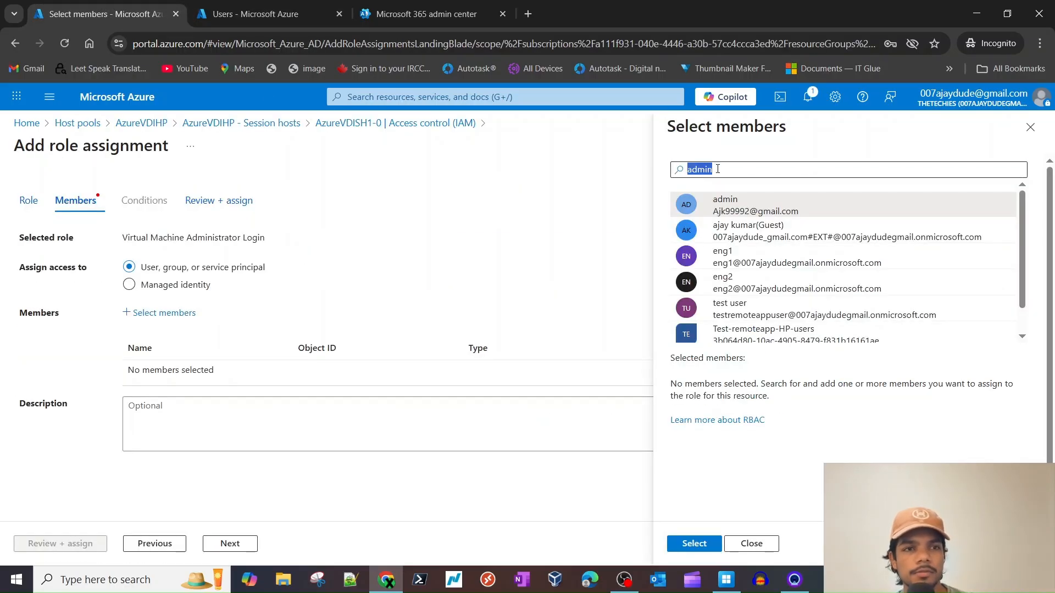
{"action": "key", "text": "ctrl+v"}
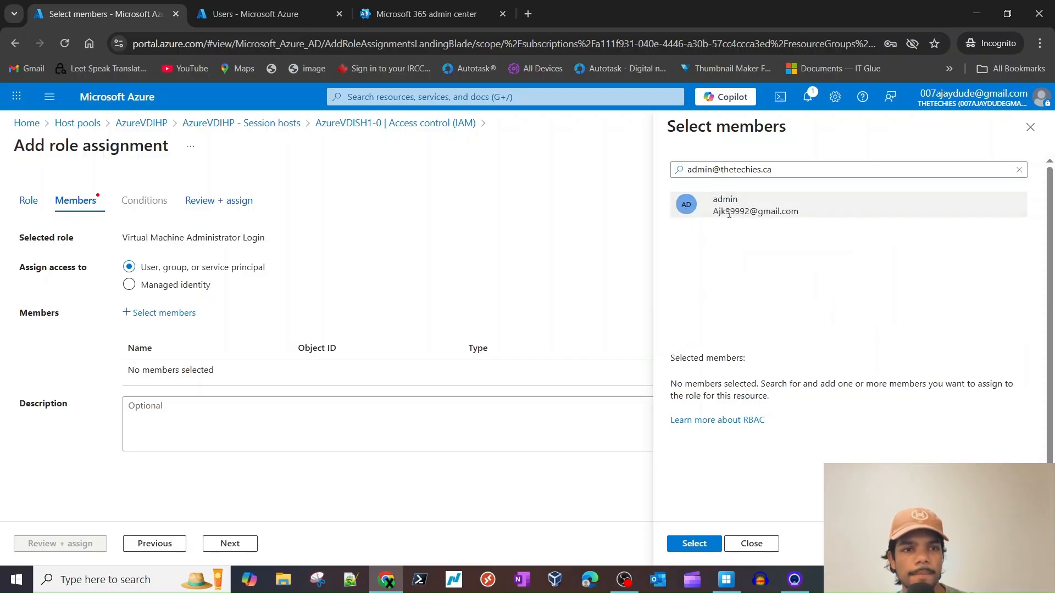
{"action": "left_click", "coordinate": [729, 214]}
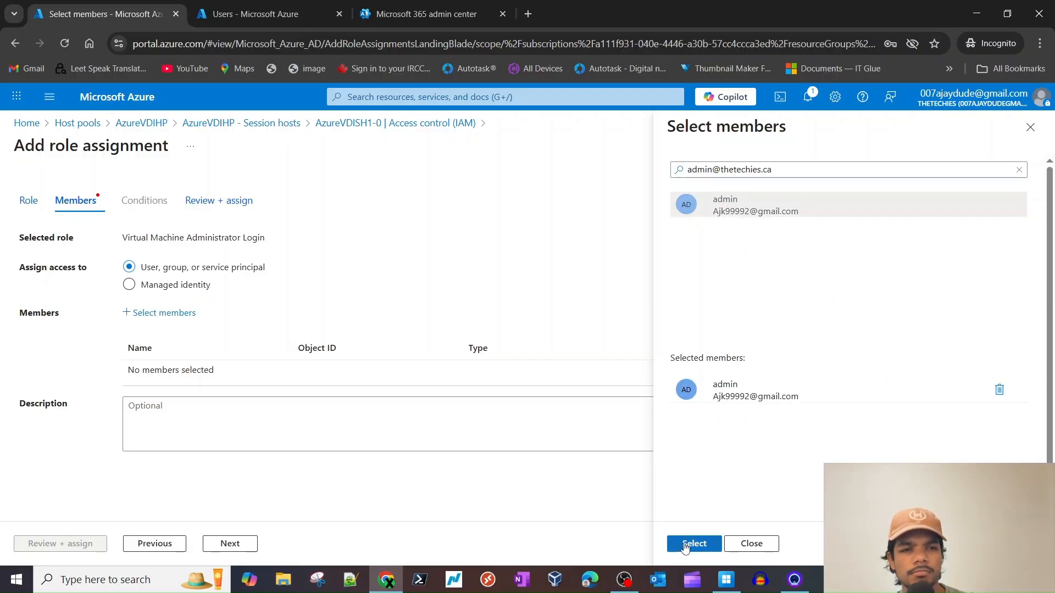
{"action": "left_click", "coordinate": [247, 13]}
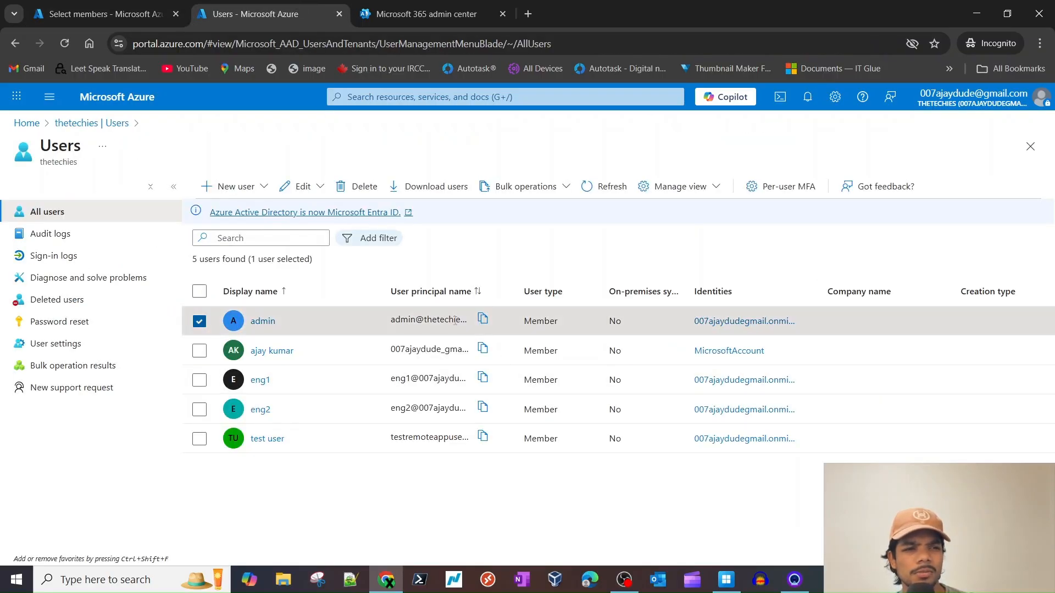
{"action": "left_click", "coordinate": [262, 321]}
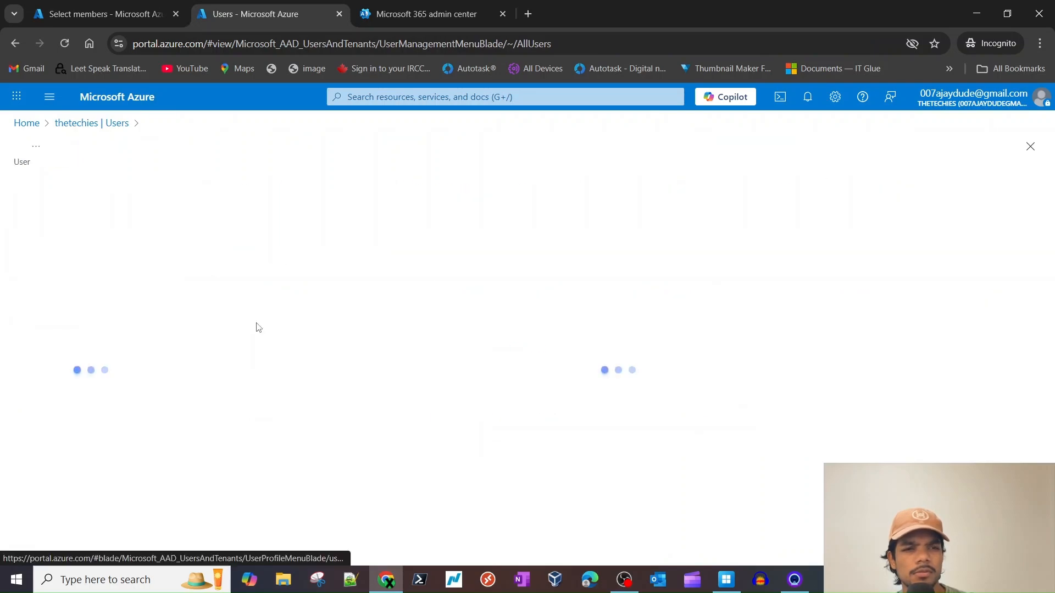
{"action": "left_click", "coordinate": [422, 375]}
{"action": "left_click", "coordinate": [388, 18]}
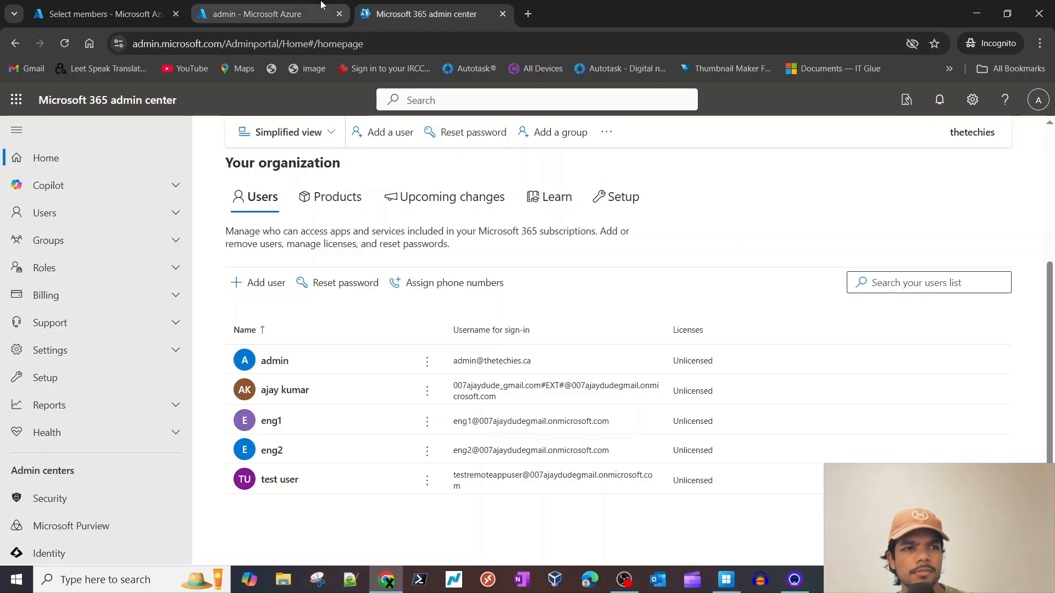
{"action": "left_click", "coordinate": [256, 14]}
{"action": "left_click", "coordinate": [87, 12]}
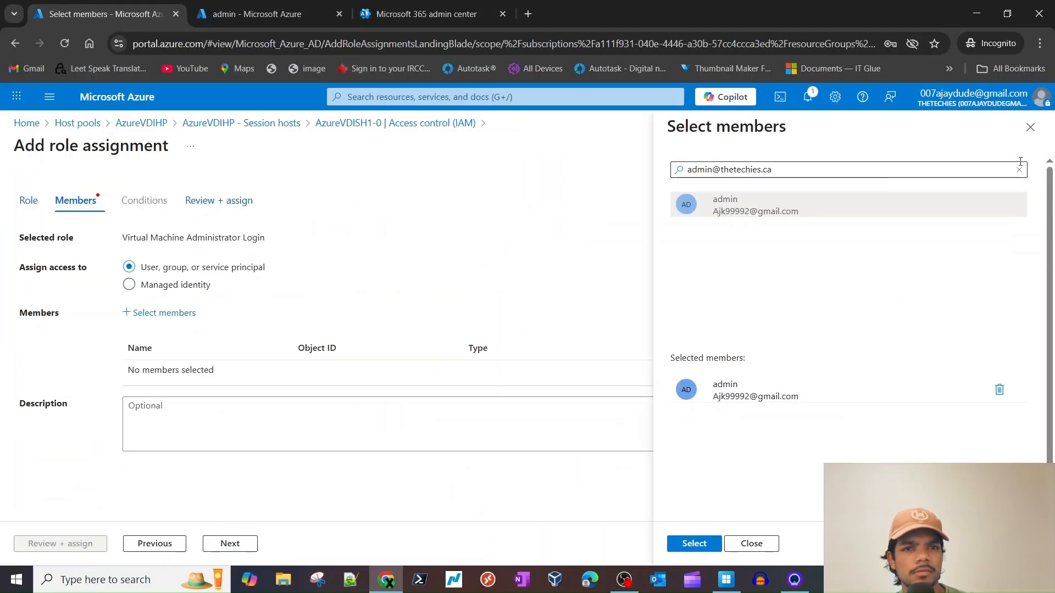
{"action": "left_click", "coordinate": [1028, 127]}
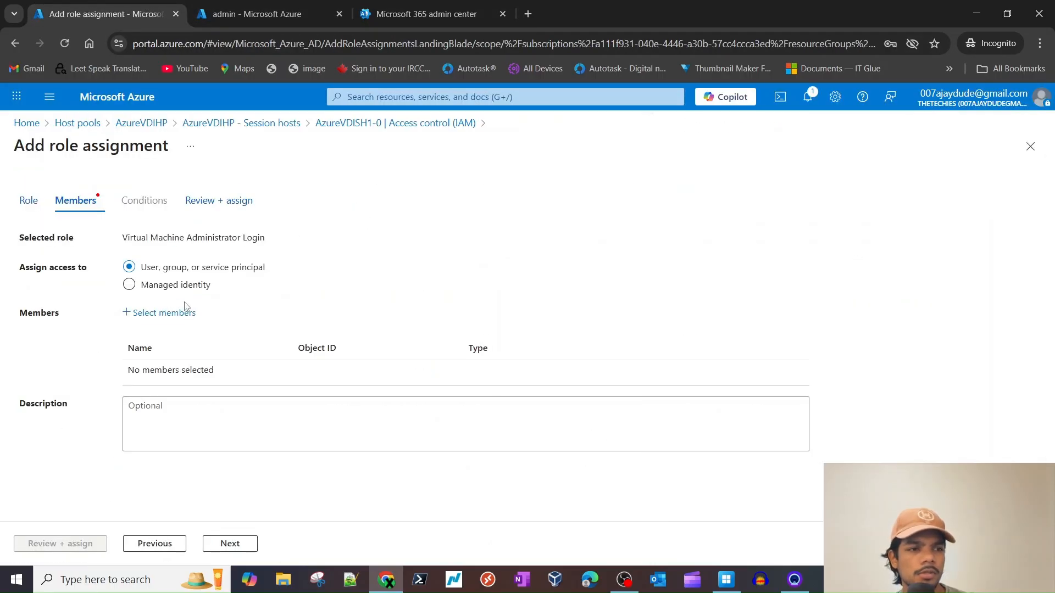
- Add the admin user as member and create the Virtual Machine Administrator Login assignment
{"action": "left_click", "coordinate": [183, 310]}
{"action": "left_click", "coordinate": [782, 170]}
{"action": "key", "text": "ctrl+v"}
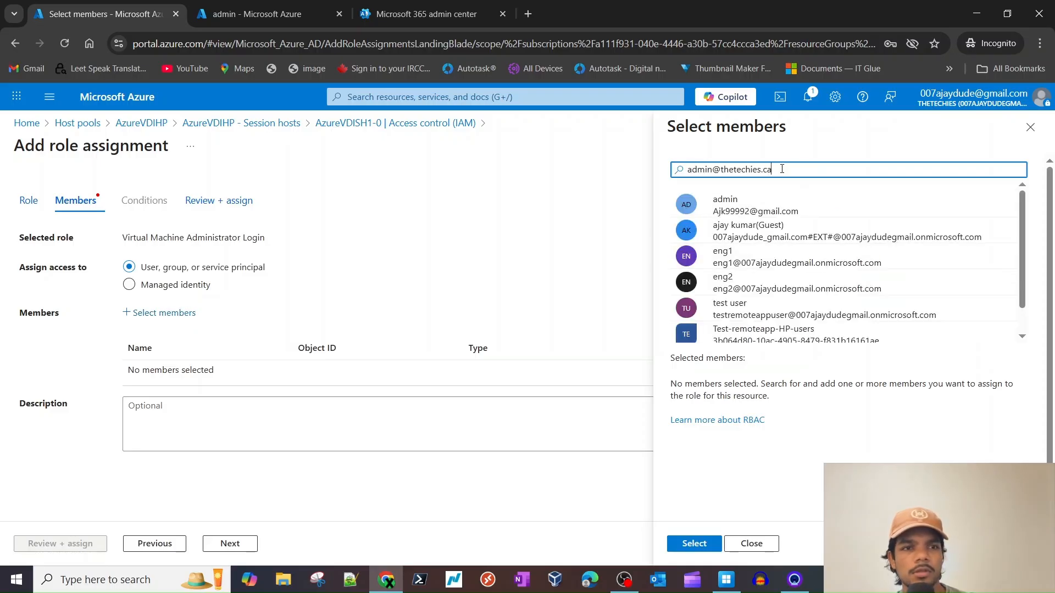
{"action": "left_click", "coordinate": [748, 205]}
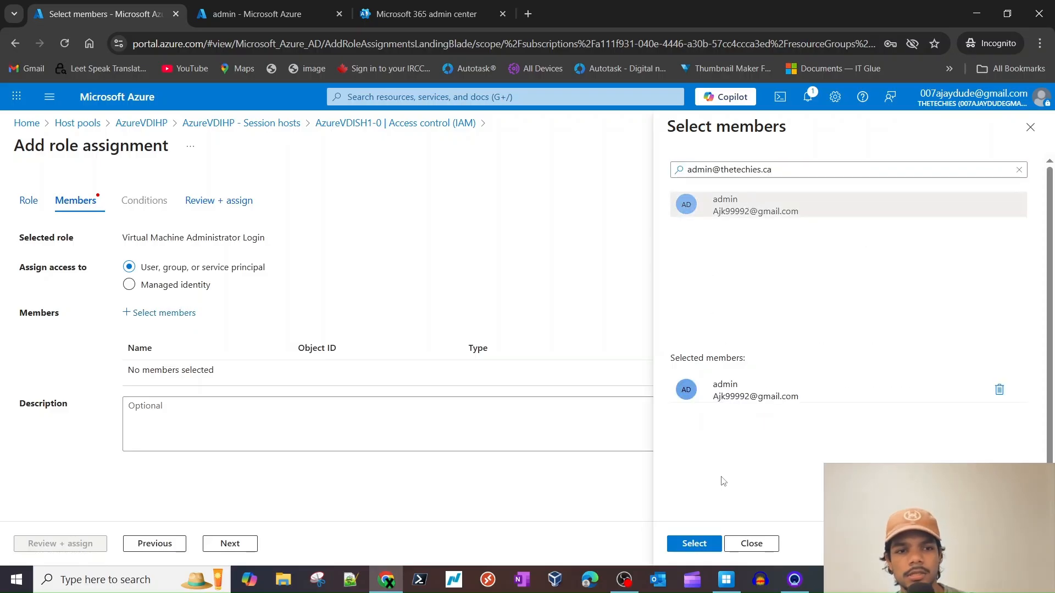
{"action": "left_click", "coordinate": [708, 546]}
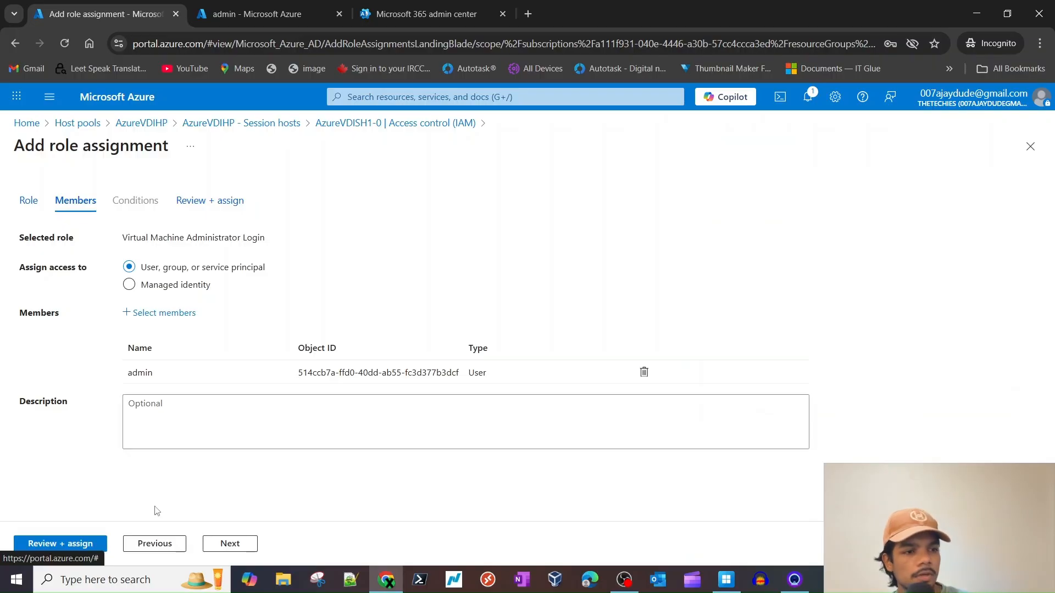
{"action": "left_click", "coordinate": [241, 544]}
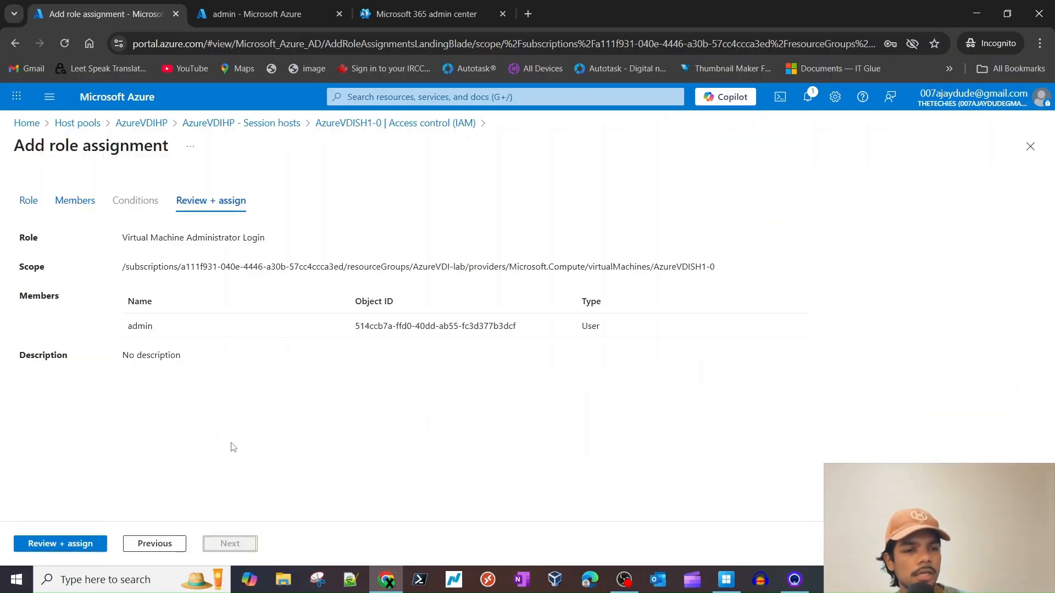
{"action": "triple_click", "coordinate": [155, 235]}
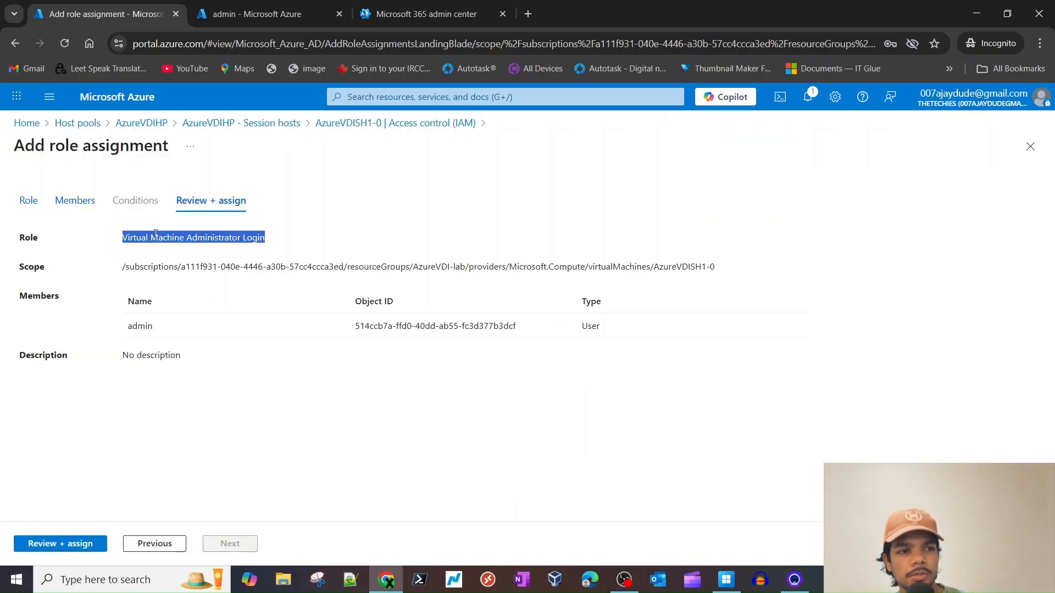
{"action": "left_click", "coordinate": [67, 549]}
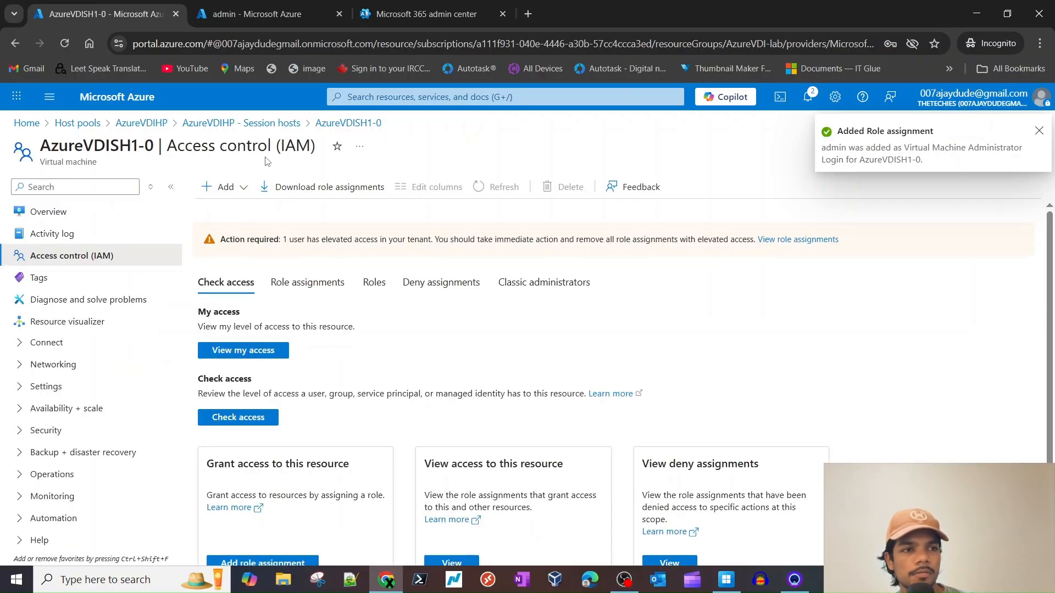
{"action": "left_click", "coordinate": [87, 344]}
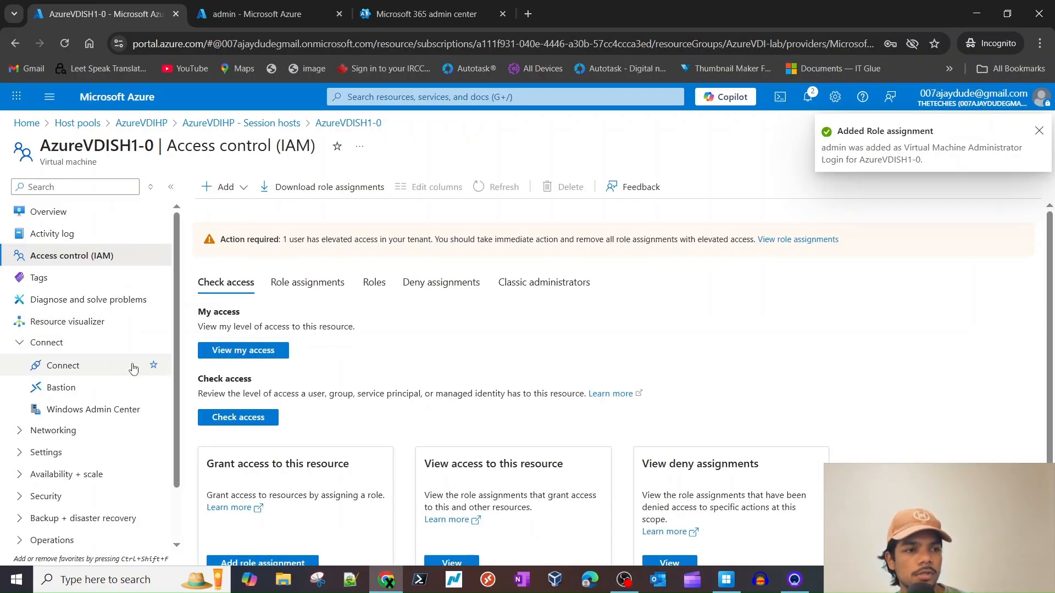
- Open the RDP properties of the AzureVDIHP host pool
{"action": "left_click", "coordinate": [94, 126]}
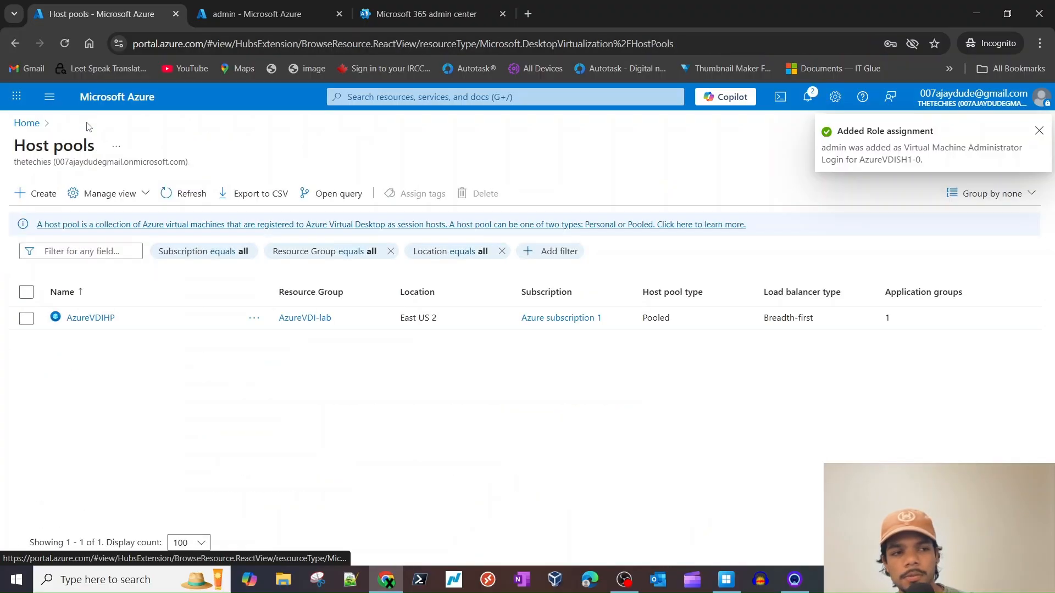
{"action": "left_click", "coordinate": [87, 322]}
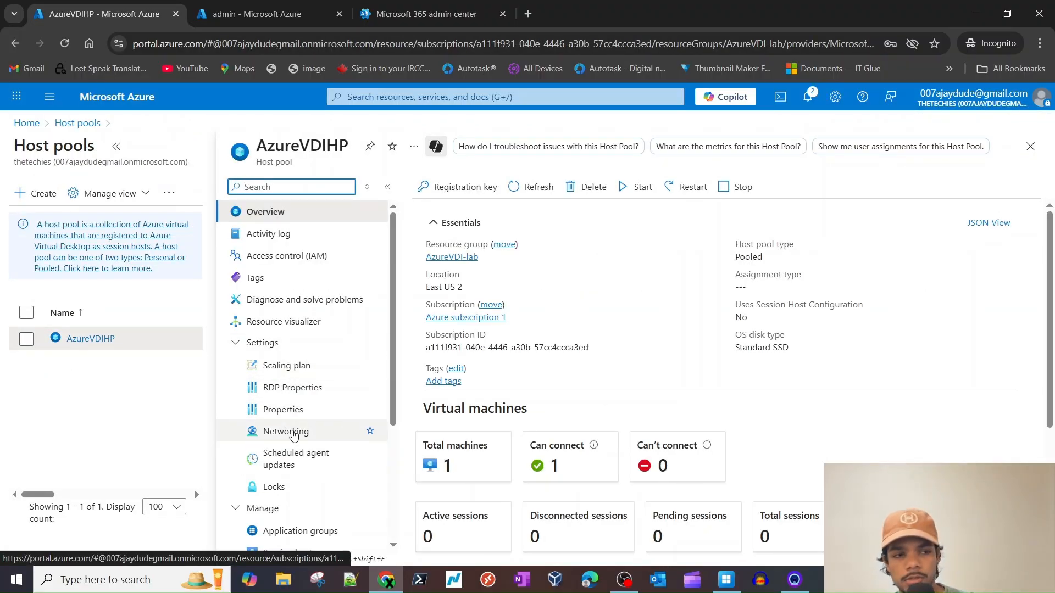
{"action": "scroll", "coordinate": [283, 431], "scroll_direction": "down", "scroll_amount": 1}
{"action": "left_click", "coordinate": [288, 320]}
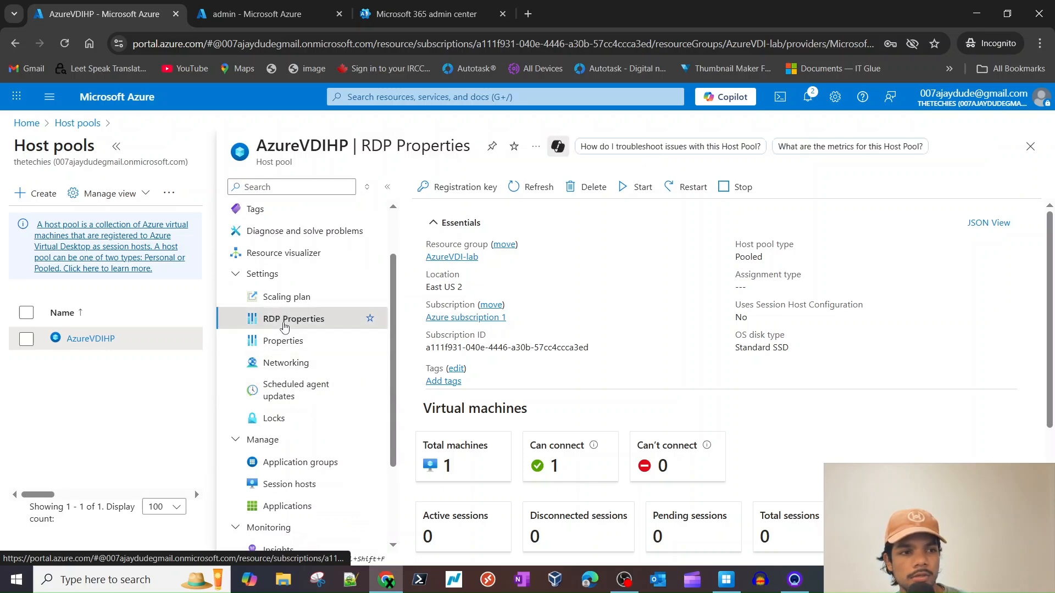
{"action": "left_click", "coordinate": [284, 340]}
- Set Microsoft Entra single sign-on to use Microsoft Entra authentication and save the RDP properties
{"action": "left_click", "coordinate": [289, 324]}
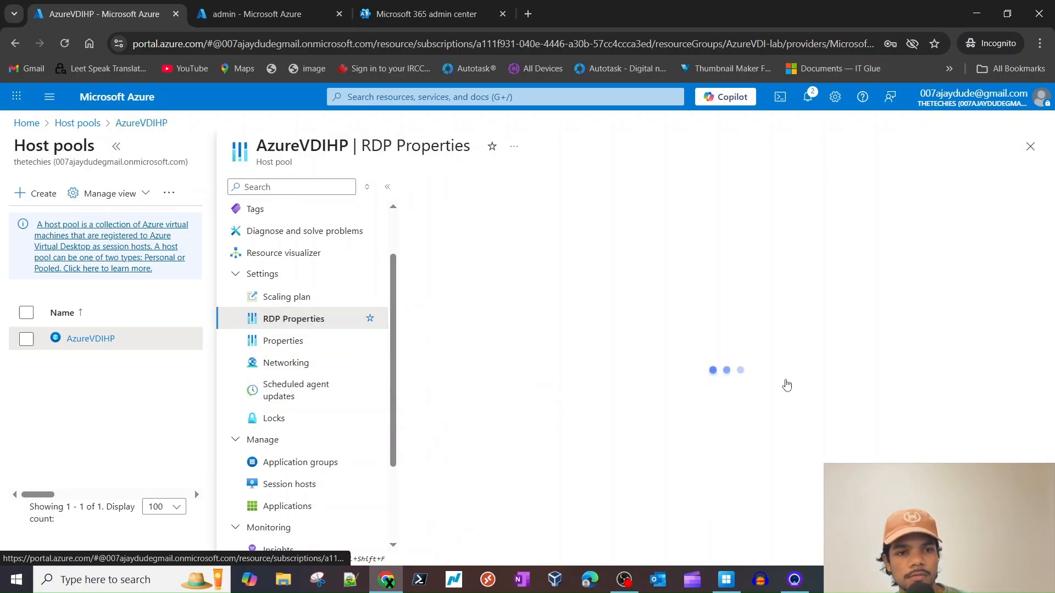
{"action": "left_click", "coordinate": [694, 385]}
{"action": "left_click", "coordinate": [693, 360]}
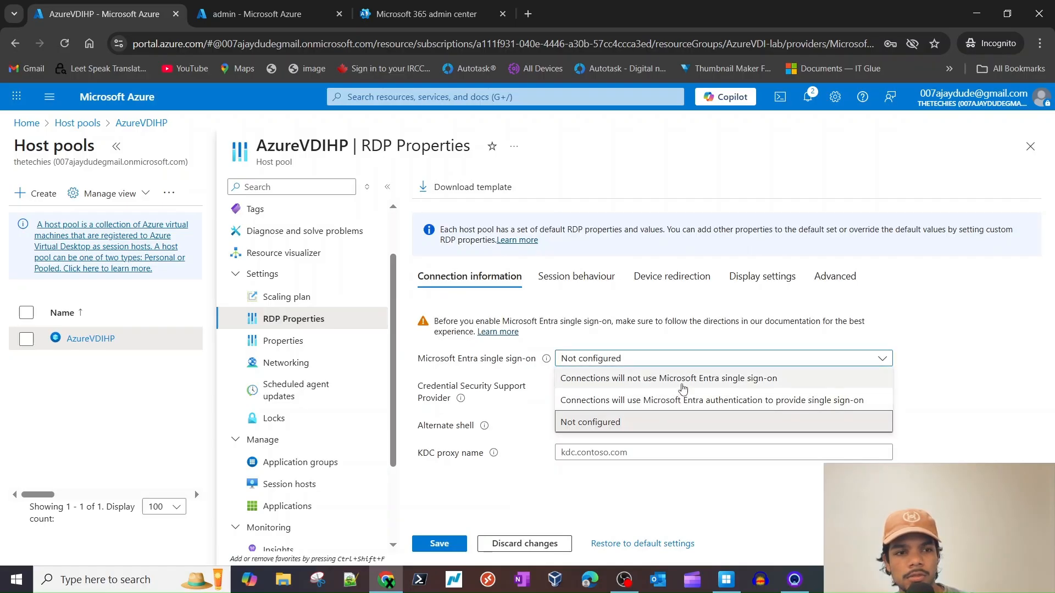
{"action": "double_click", "coordinate": [675, 401]}
{"action": "left_click", "coordinate": [1043, 409]}
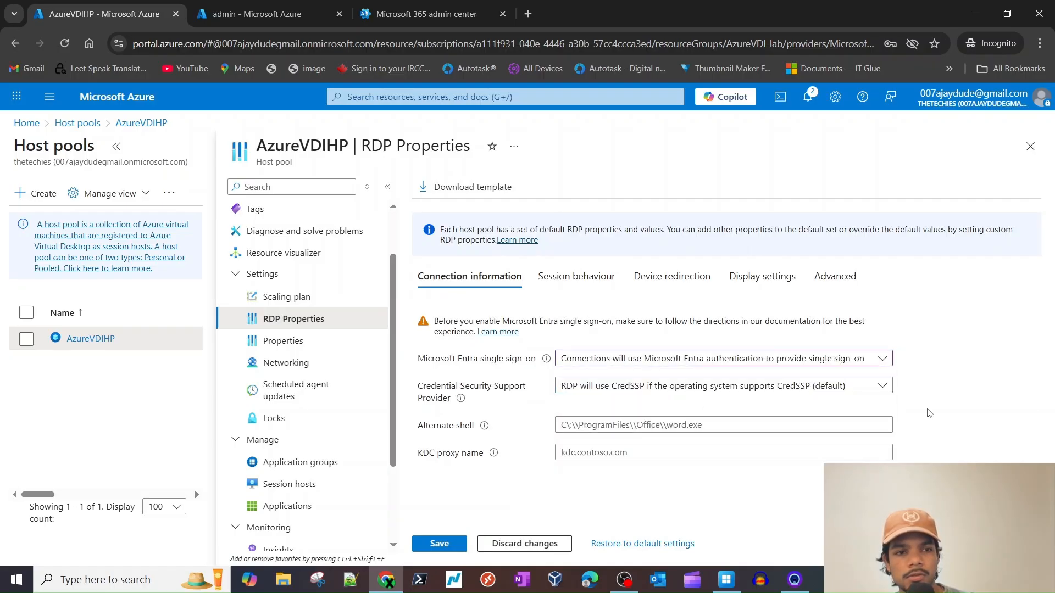
{"action": "triple_click", "coordinate": [455, 361]}
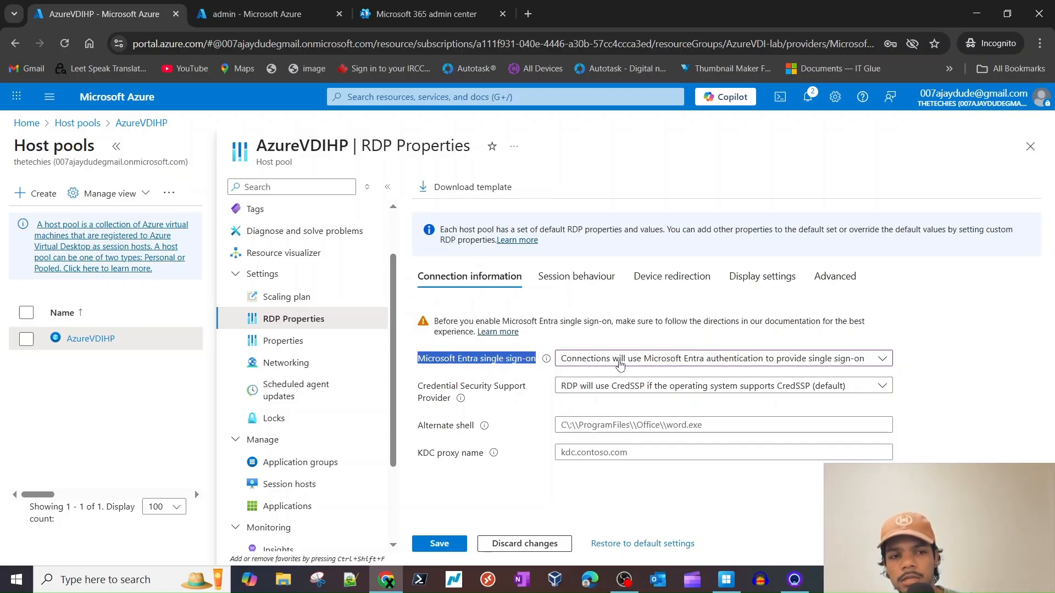
{"action": "key", "text": "ctrl+Tab"}
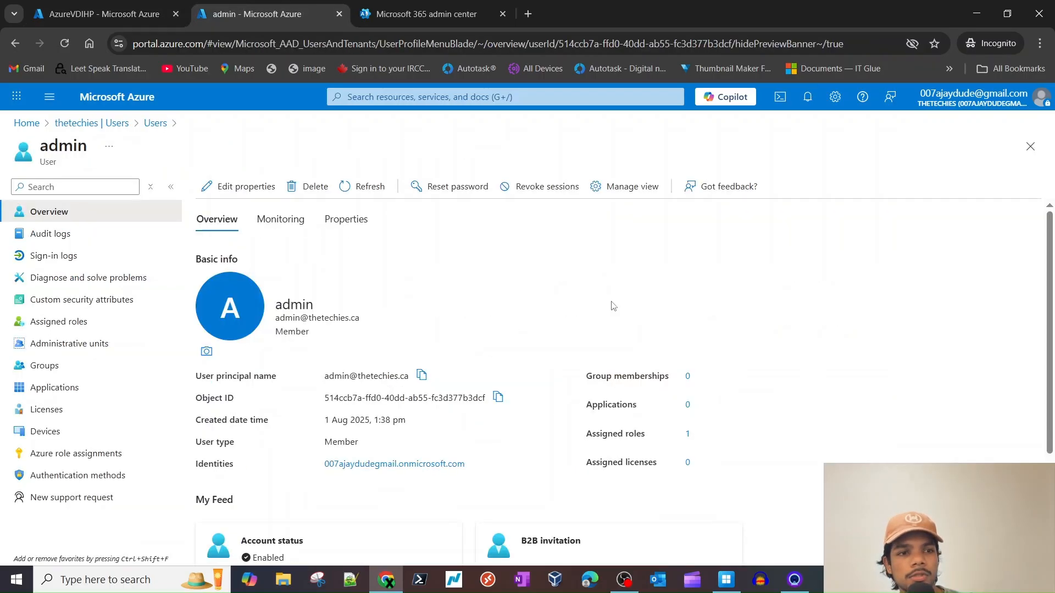
{"action": "triple_click", "coordinate": [342, 376]}
{"action": "key", "text": "ctrl+c"}
{"action": "left_click", "coordinate": [160, 17]}
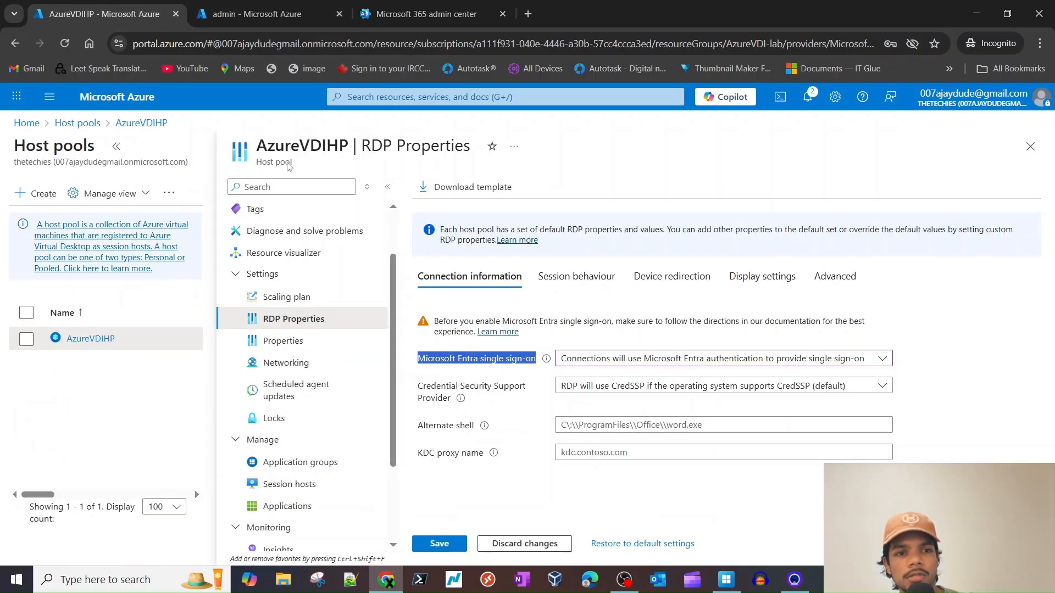
{"action": "left_click", "coordinate": [439, 545]}
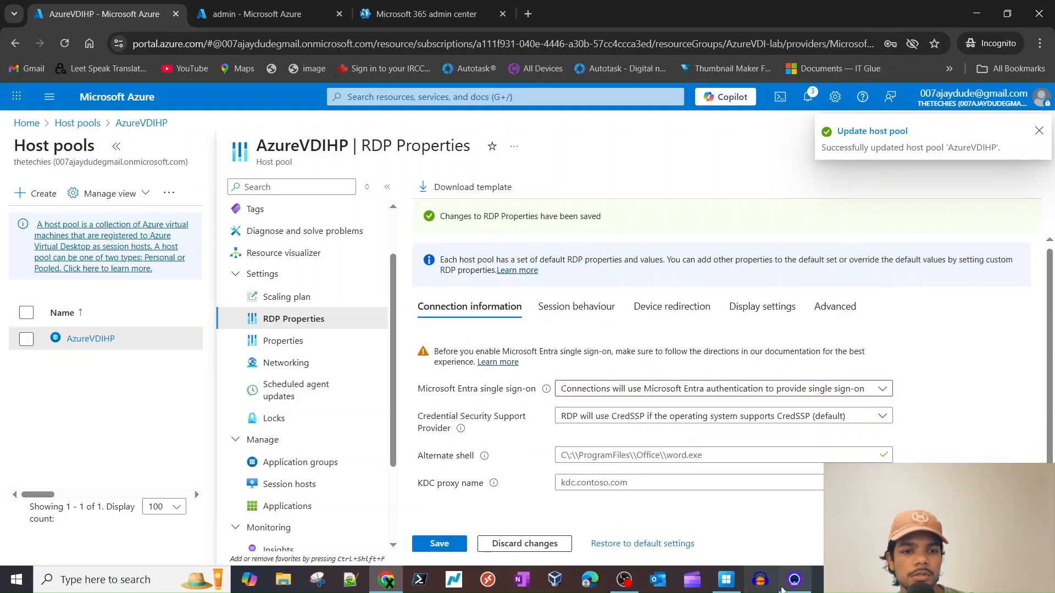
{"action": "left_click", "coordinate": [727, 580]}
{"action": "left_click", "coordinate": [878, 23]}
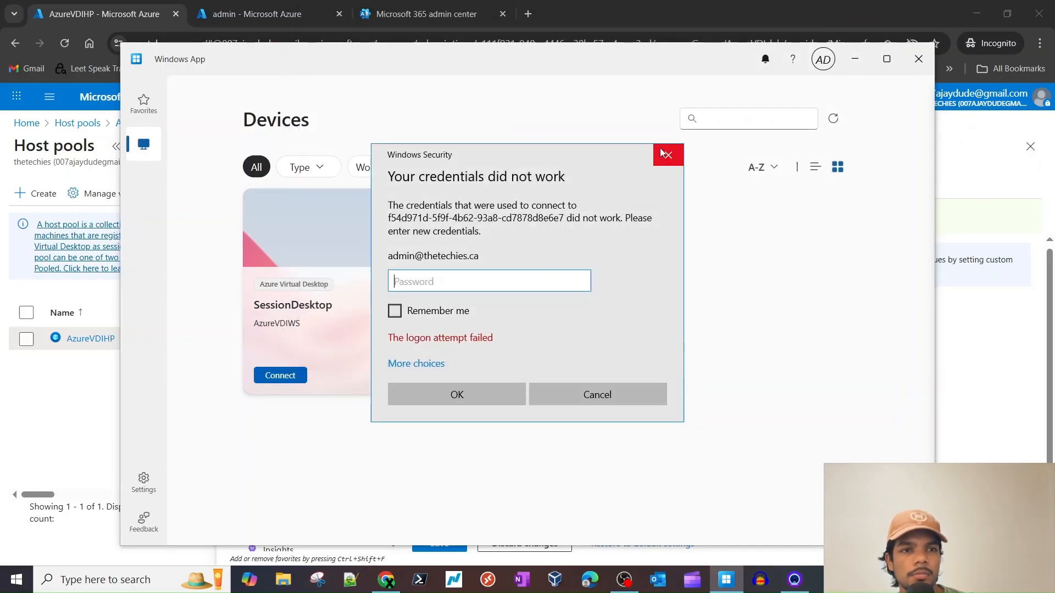
{"action": "left_click", "coordinate": [665, 154]}
{"action": "left_click", "coordinate": [834, 119]}
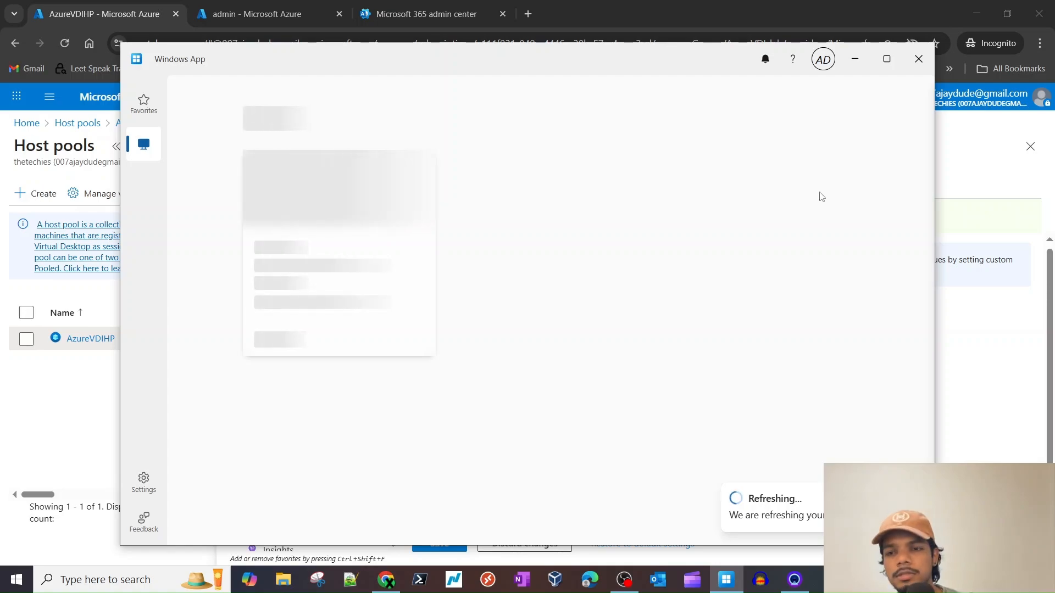
{"action": "left_click", "coordinate": [833, 121]}
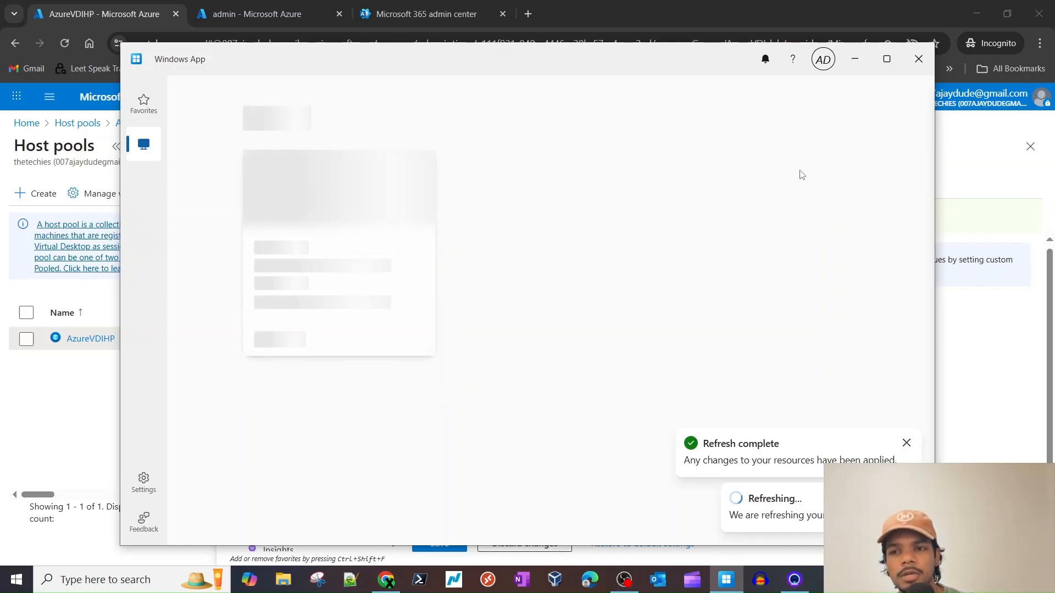
{"action": "left_click", "coordinate": [832, 119]}
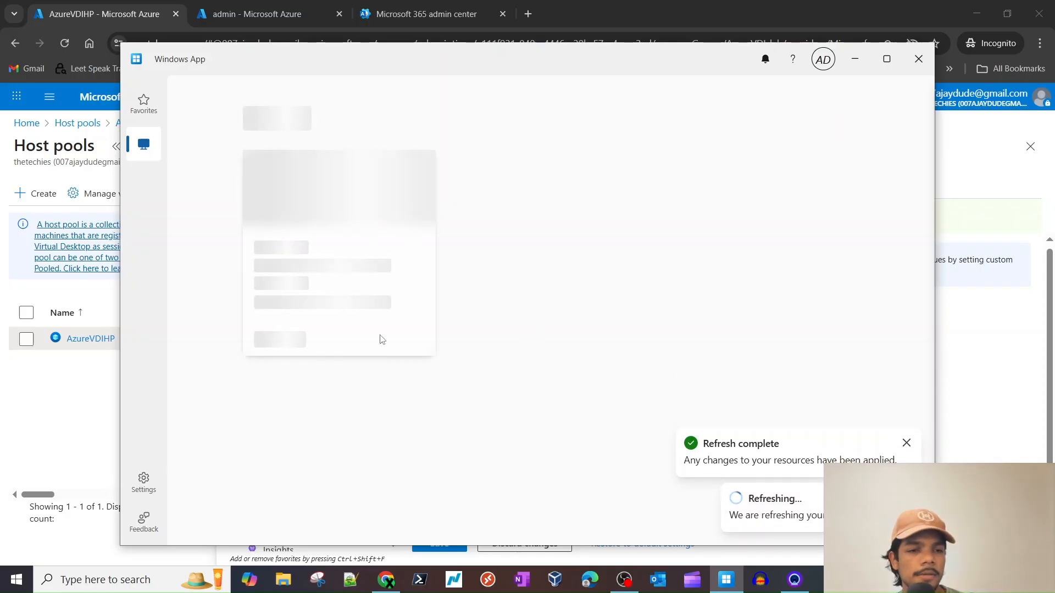
{"action": "left_click", "coordinate": [498, 369]}
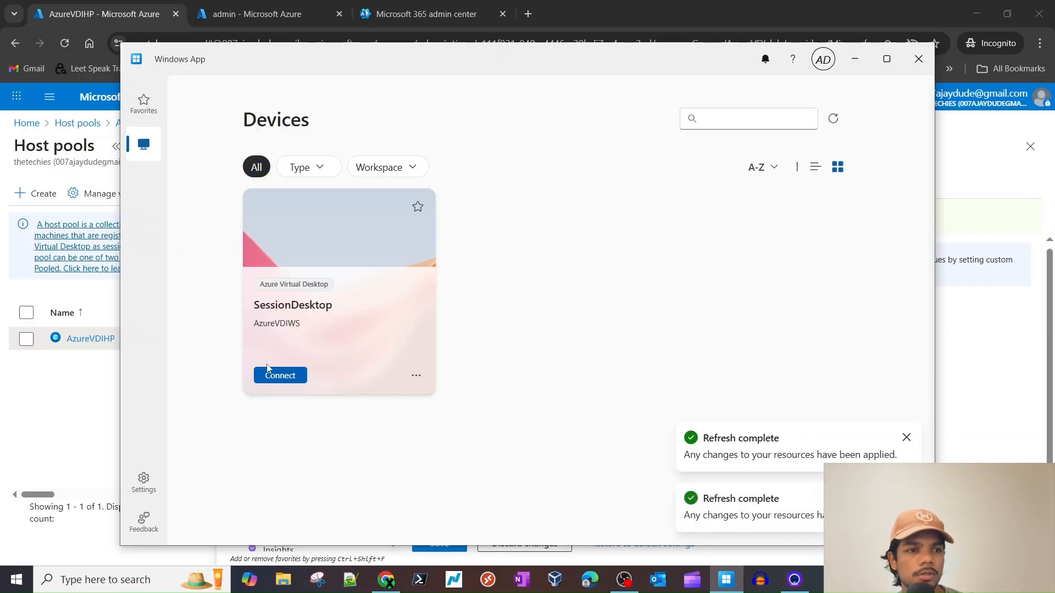
- Connect to SessionDesktop with the admin account and password, and allow the remote connection
{"action": "left_click", "coordinate": [272, 377]}
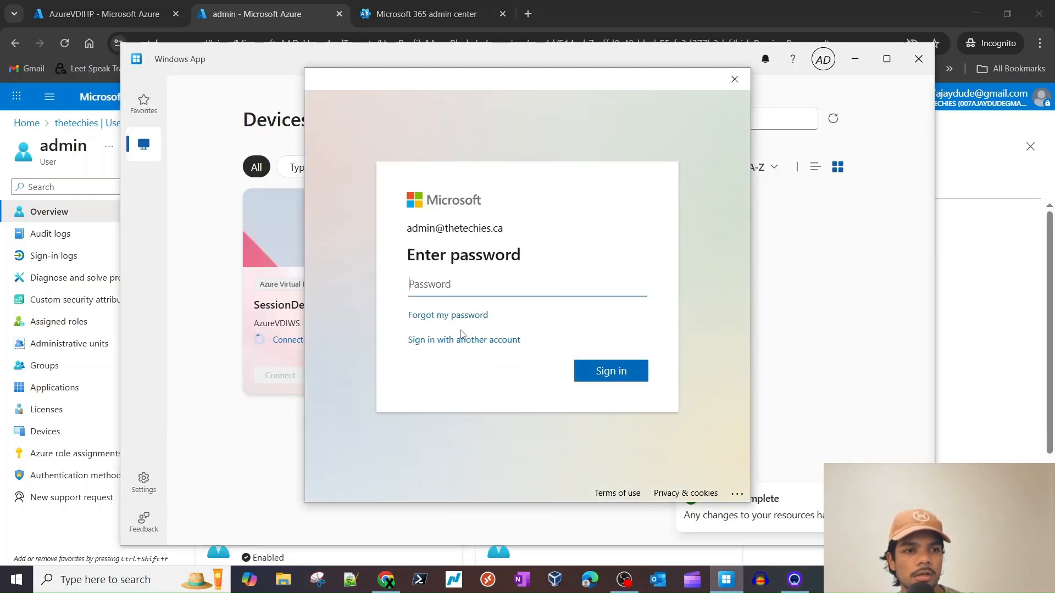
{"action": "left_click", "coordinate": [461, 339]}
{"action": "key", "text": "ctrl+v"}
{"action": "key", "text": "ctrl+a"}
{"action": "key", "text": "ctrl+v"}
{"action": "left_click", "coordinate": [613, 338]}
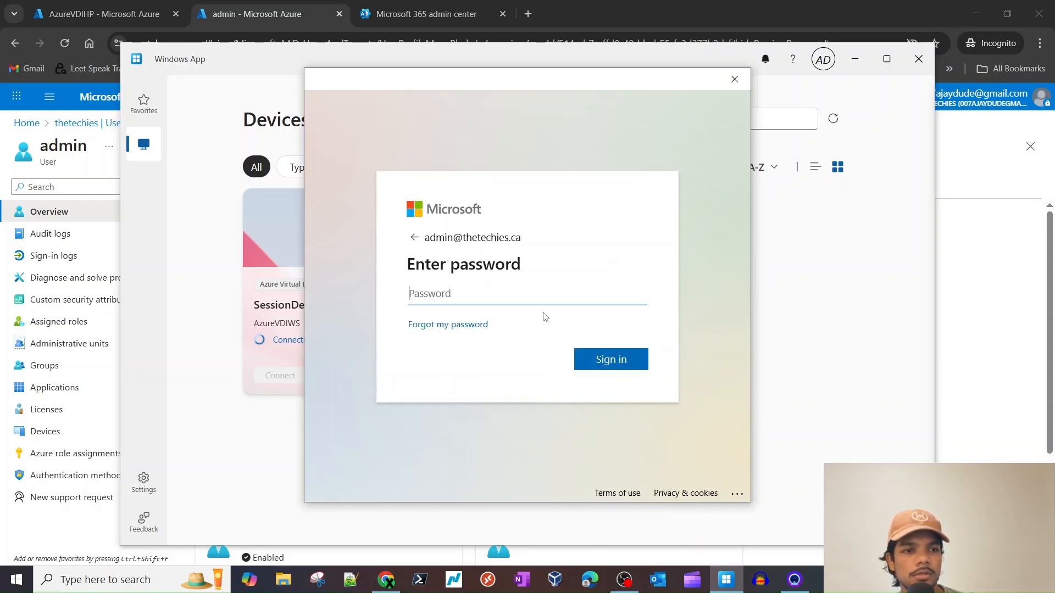
{"action": "type", "text": "•"}
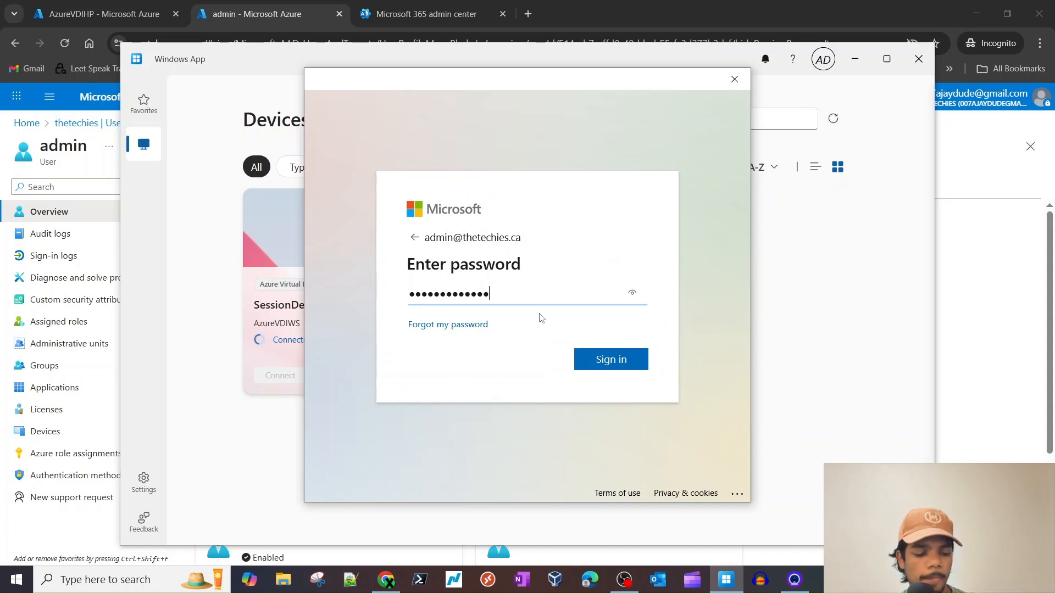
{"action": "left_click", "coordinate": [593, 354]}
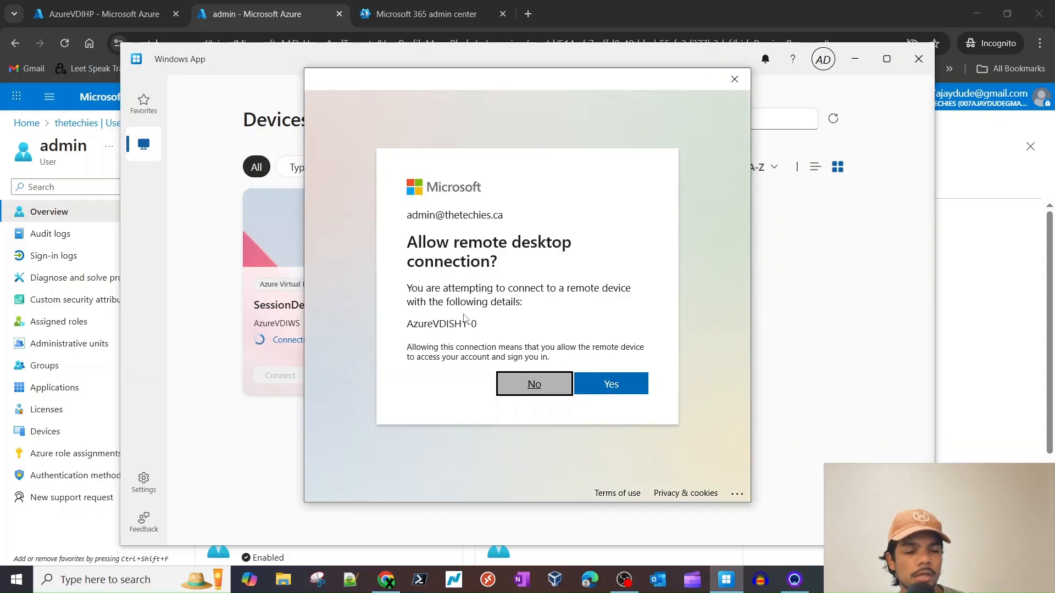
{"action": "left_click", "coordinate": [596, 384]}
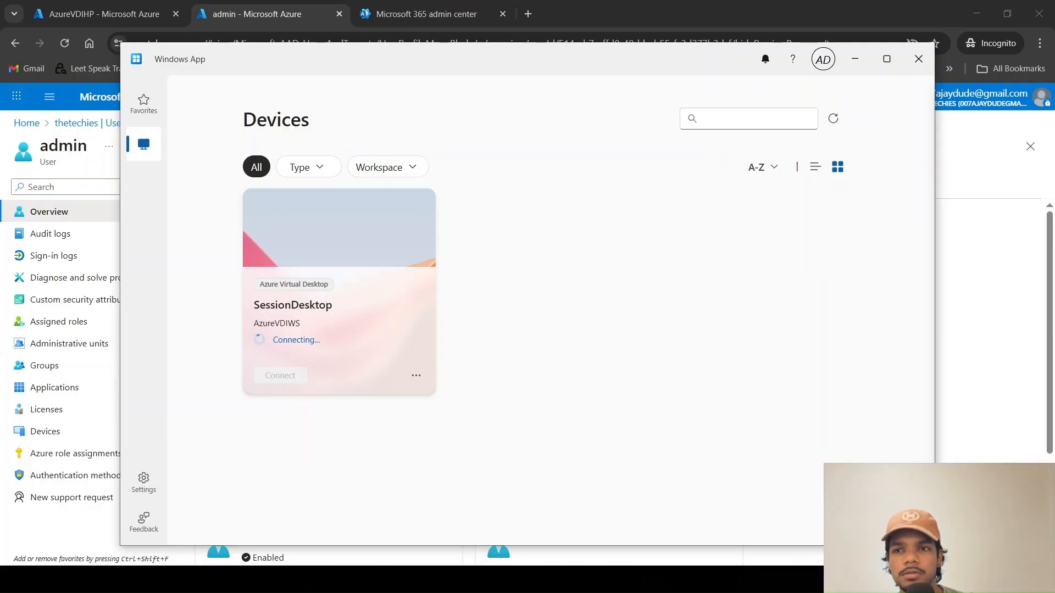
- Turn off default settings for SessionDesktop and set its display configuration to Single display
{"action": "left_click", "coordinate": [416, 375]}
{"action": "left_click", "coordinate": [455, 423]}
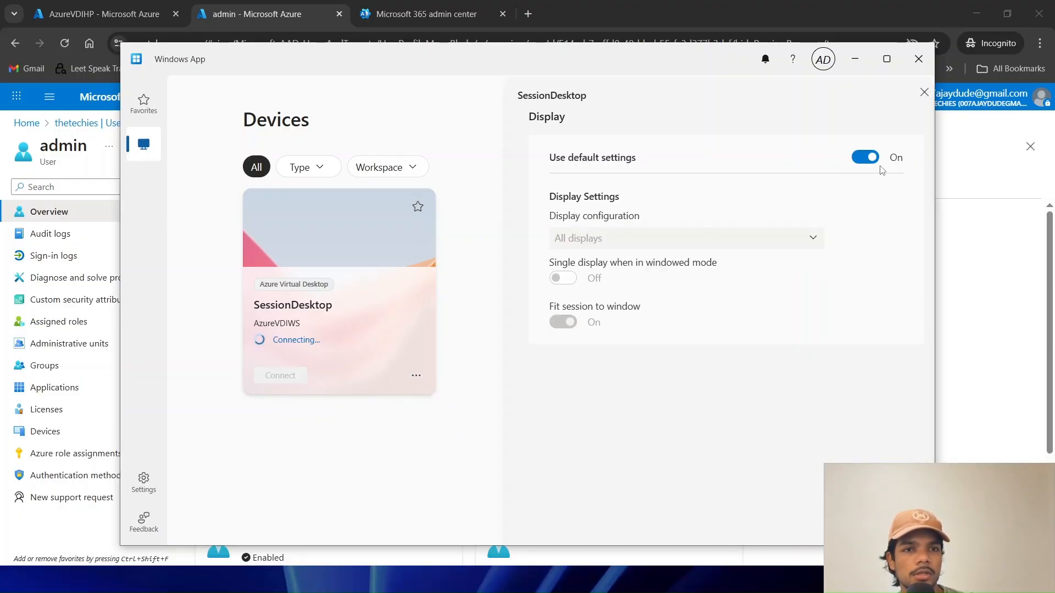
{"action": "left_click", "coordinate": [865, 158]}
{"action": "left_click", "coordinate": [701, 238]}
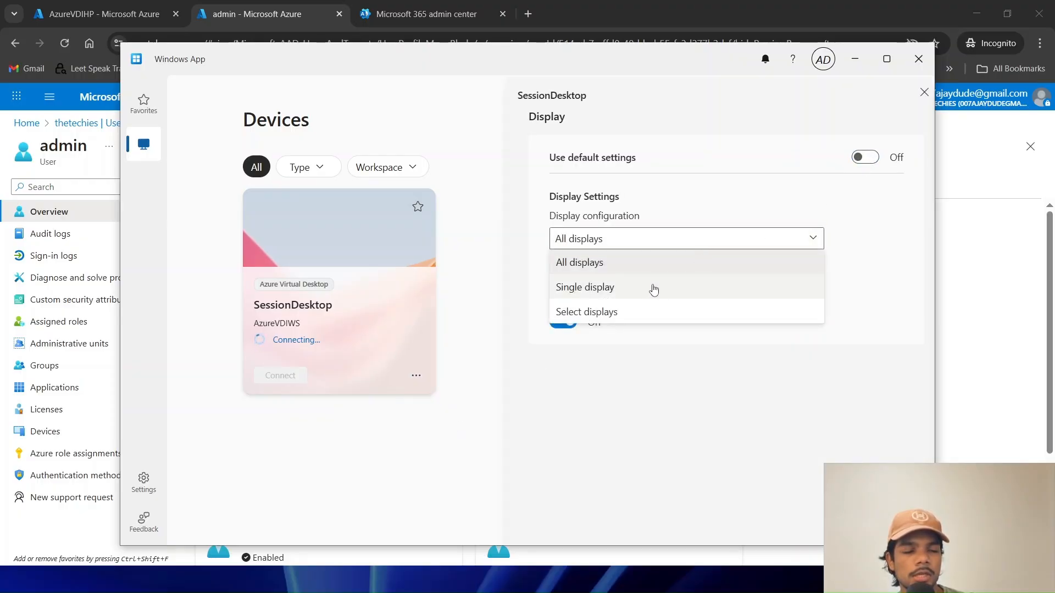
{"action": "left_click", "coordinate": [612, 289]}
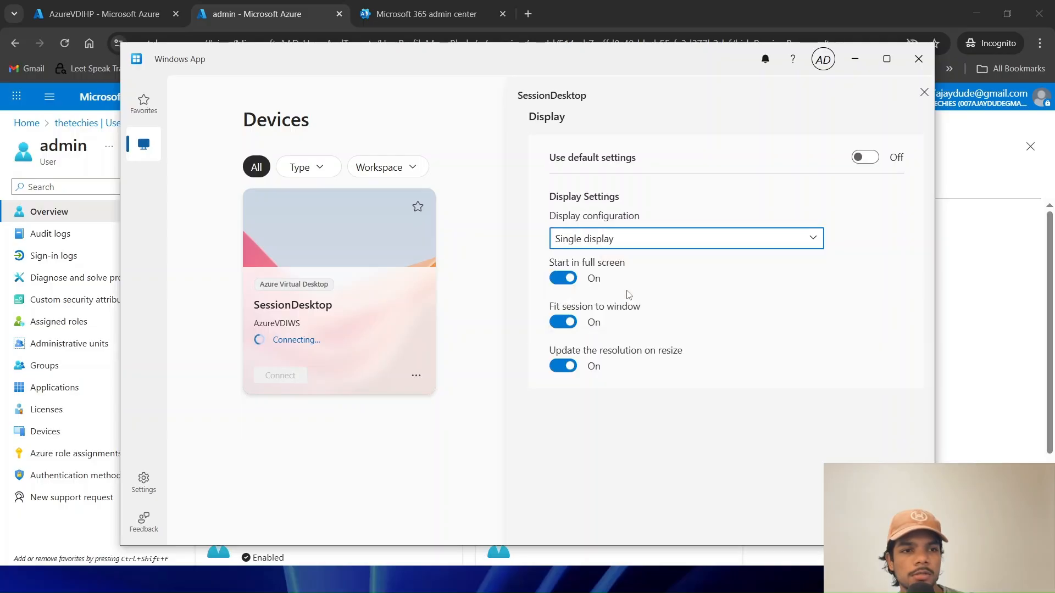
{"action": "left_click", "coordinate": [923, 93]}
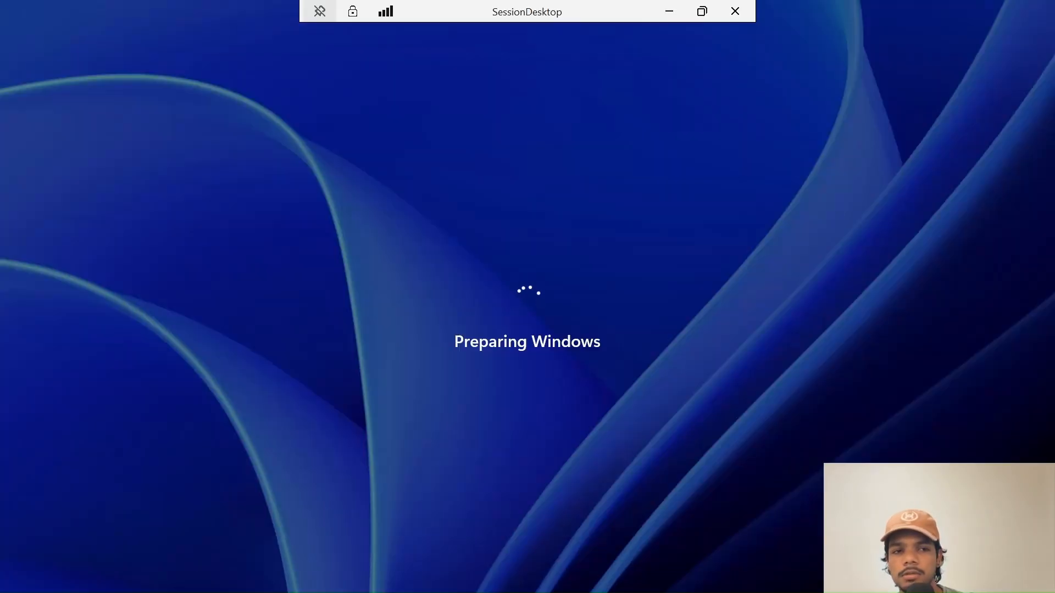
- Close the remote session window and confirm the disconnect
{"action": "left_click", "coordinate": [701, 12]}
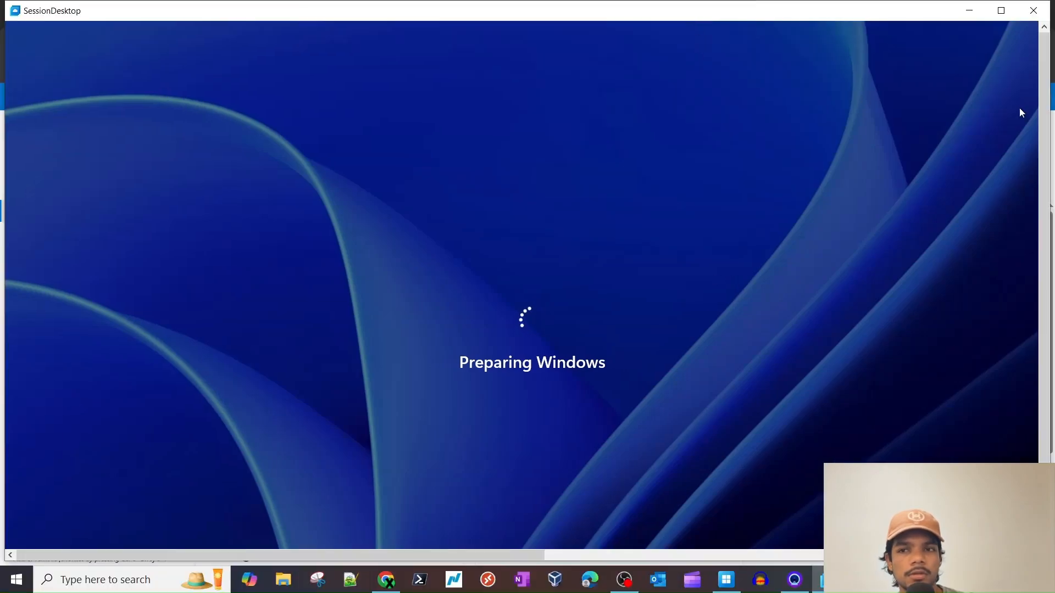
{"action": "left_click", "coordinate": [1032, 10]}
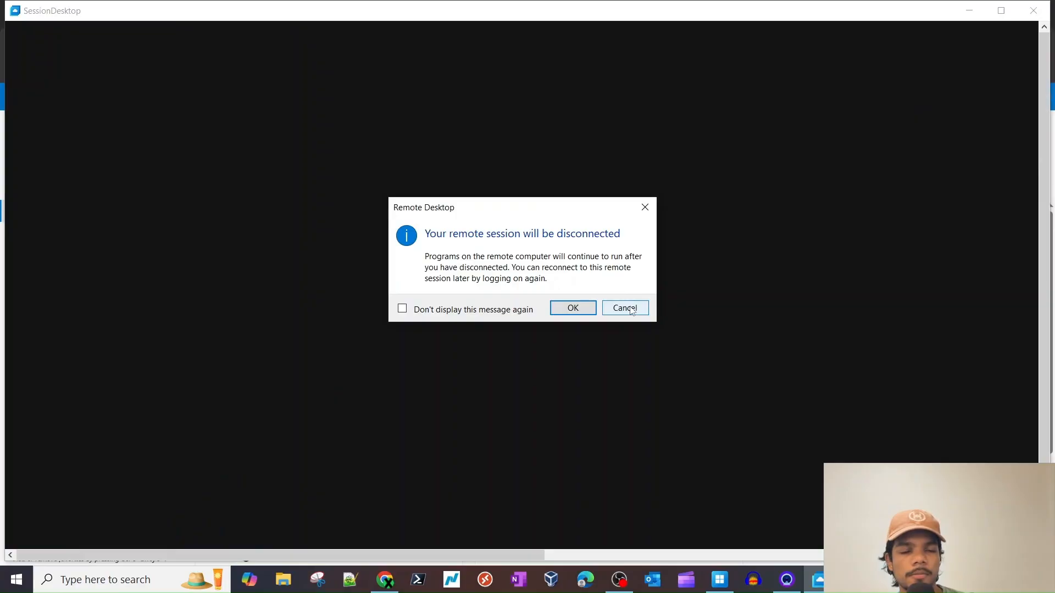
{"action": "left_click", "coordinate": [573, 308]}
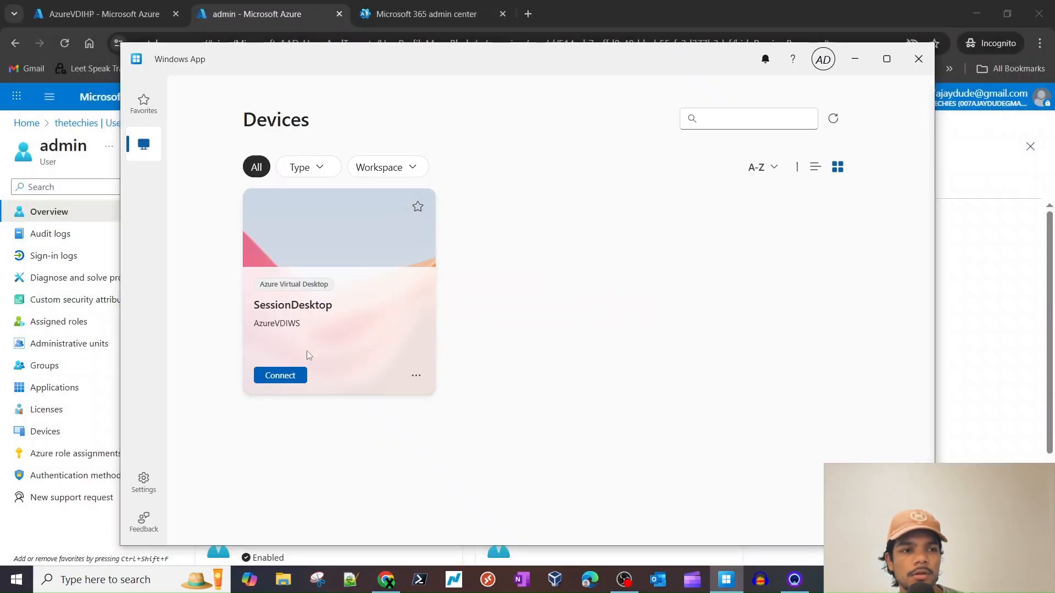
- Check SessionDesktop's display settings in Windows App, leaving the single-display configuration unchanged
{"action": "left_click", "coordinate": [414, 378]}
{"action": "left_click", "coordinate": [459, 422]}
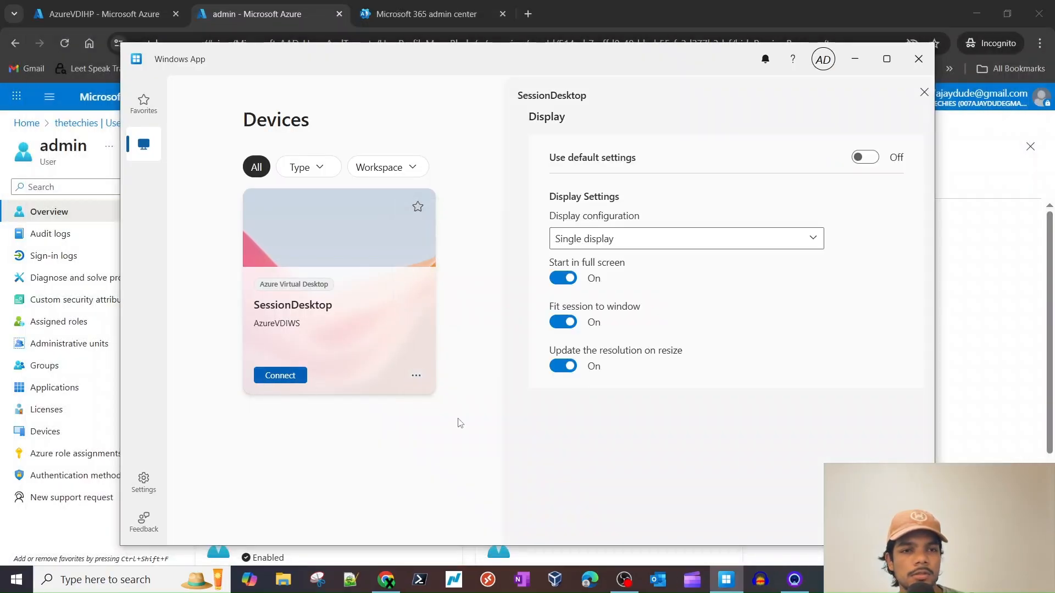
{"action": "left_click", "coordinate": [924, 92]}
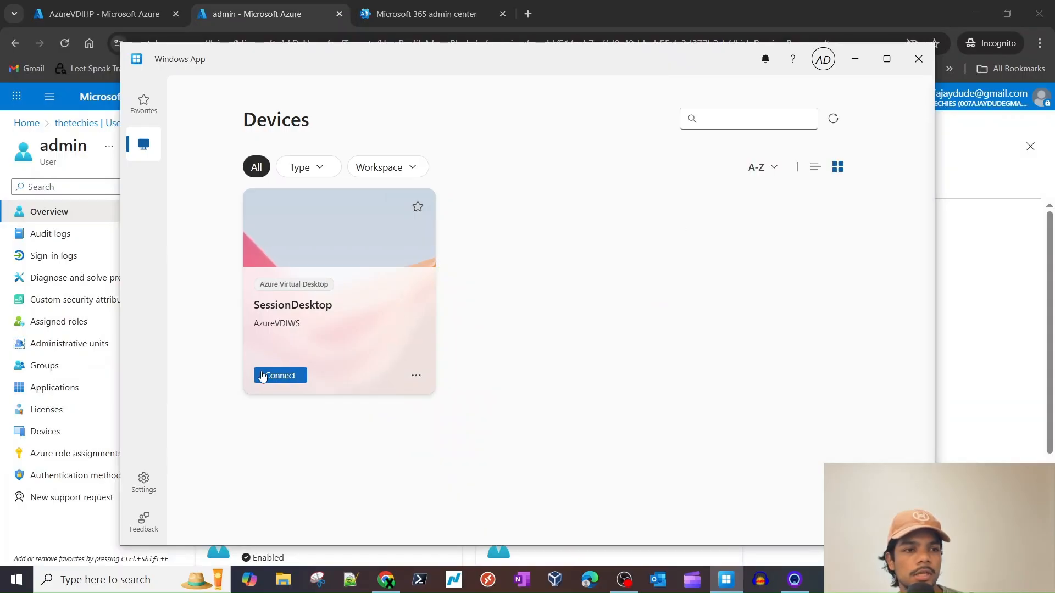
- Reconnect to SessionDesktop and review the list of signed-in accounts
{"action": "left_click", "coordinate": [275, 376]}
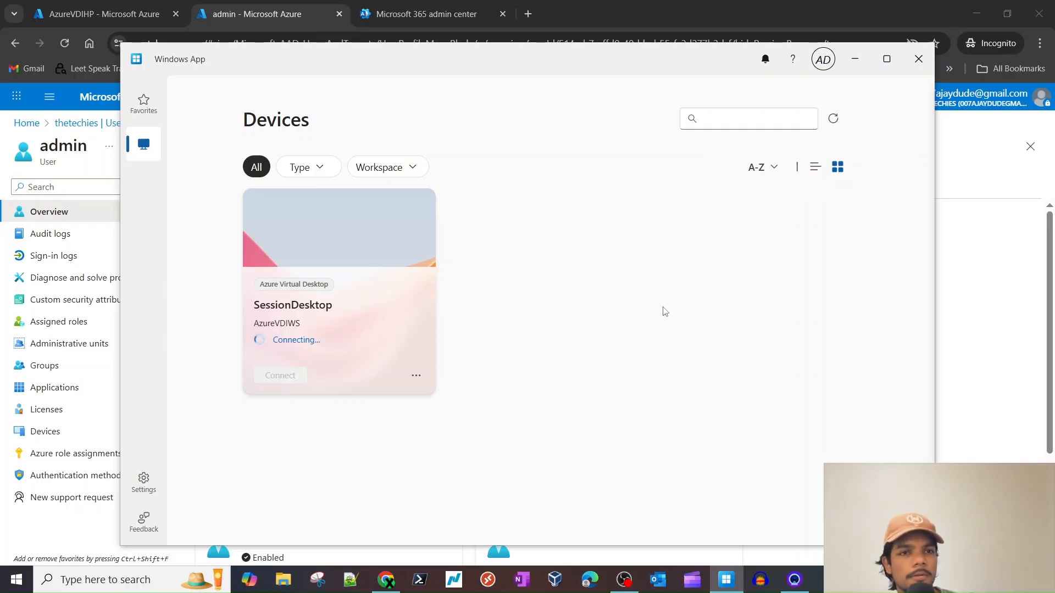
{"action": "left_click", "coordinate": [822, 59]}
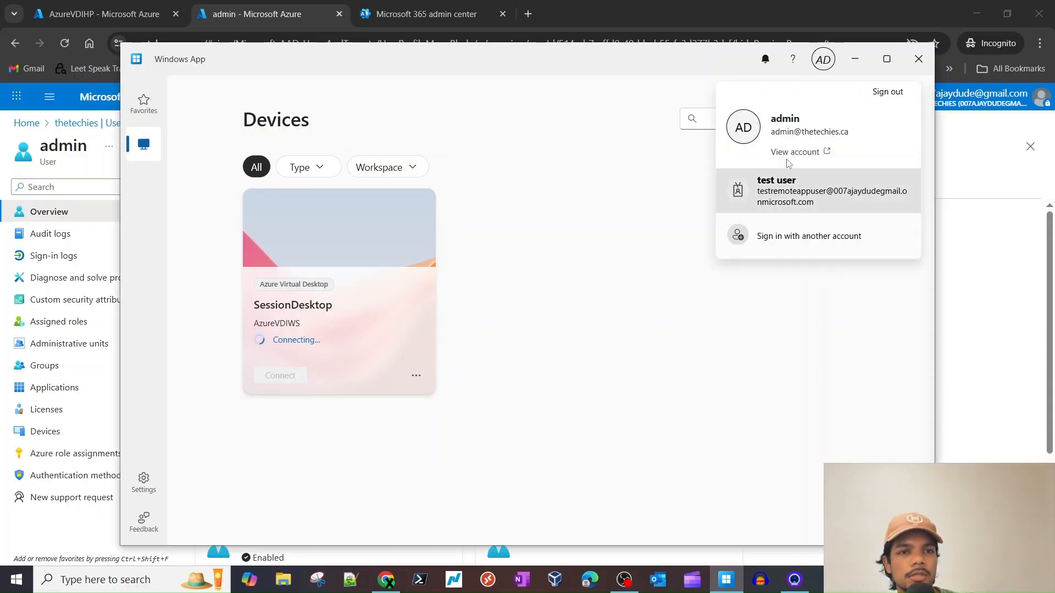
{"action": "left_click", "coordinate": [599, 252]}
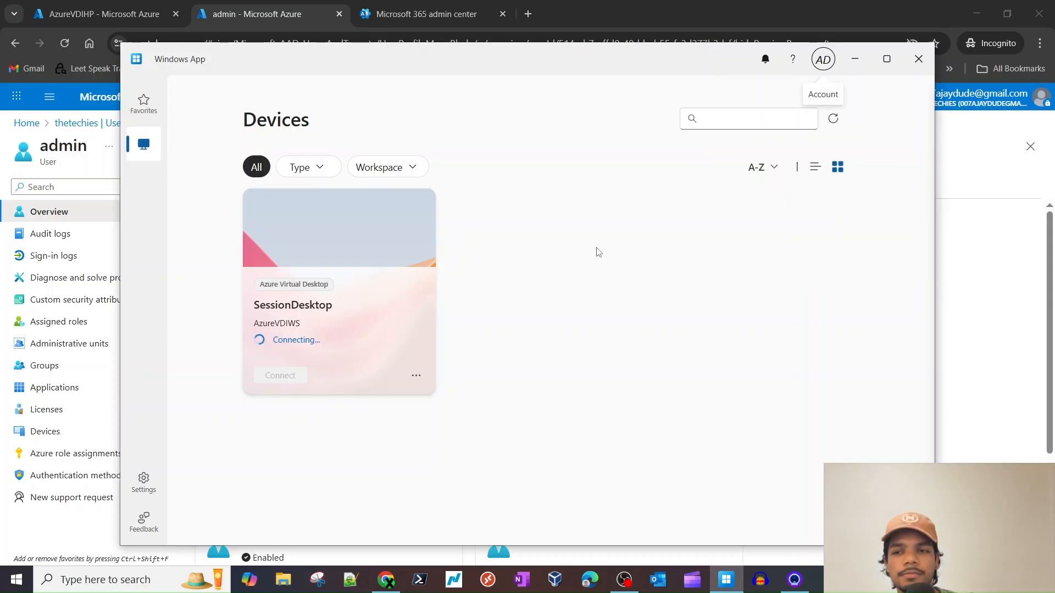
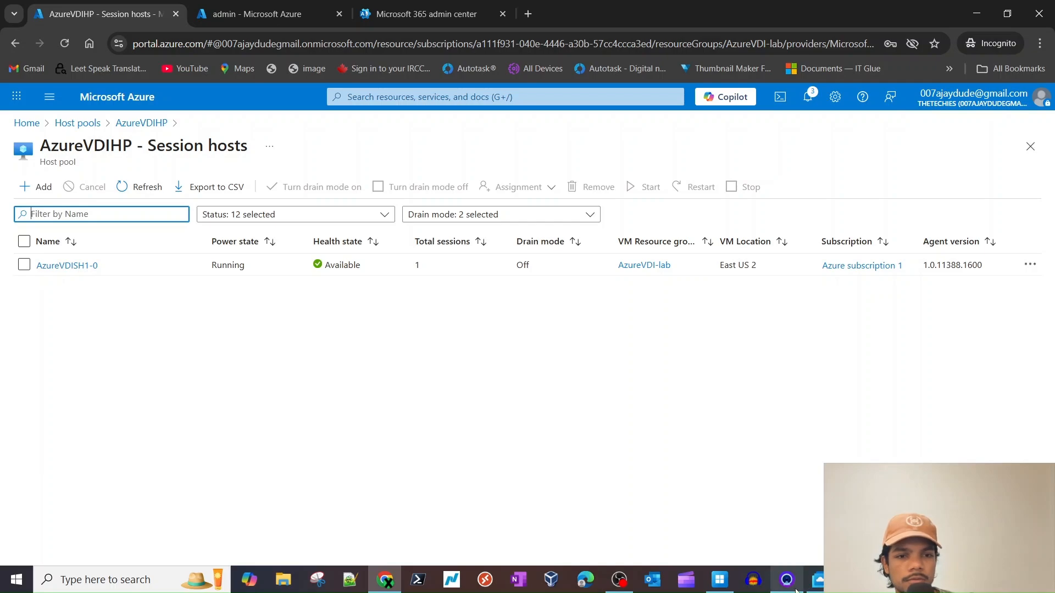
- Bring up Windows App to reach the SessionDesktop session on AzureVDISH1-0
{"action": "left_click", "coordinate": [719, 579]}
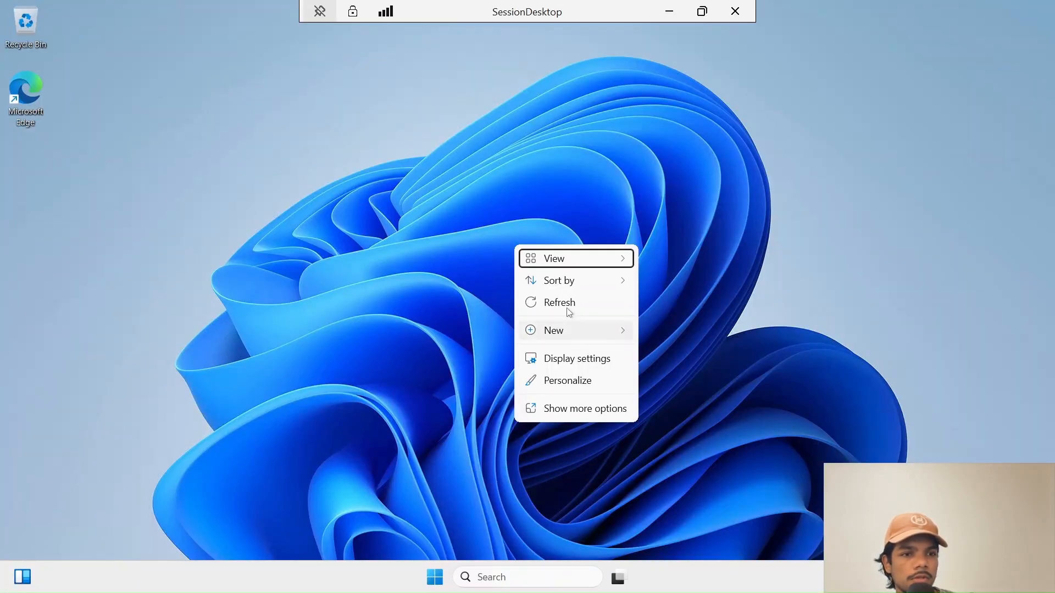
- Search the remote session for 'about your pc' after dismissing the open menus
{"action": "left_click", "coordinate": [569, 310]}
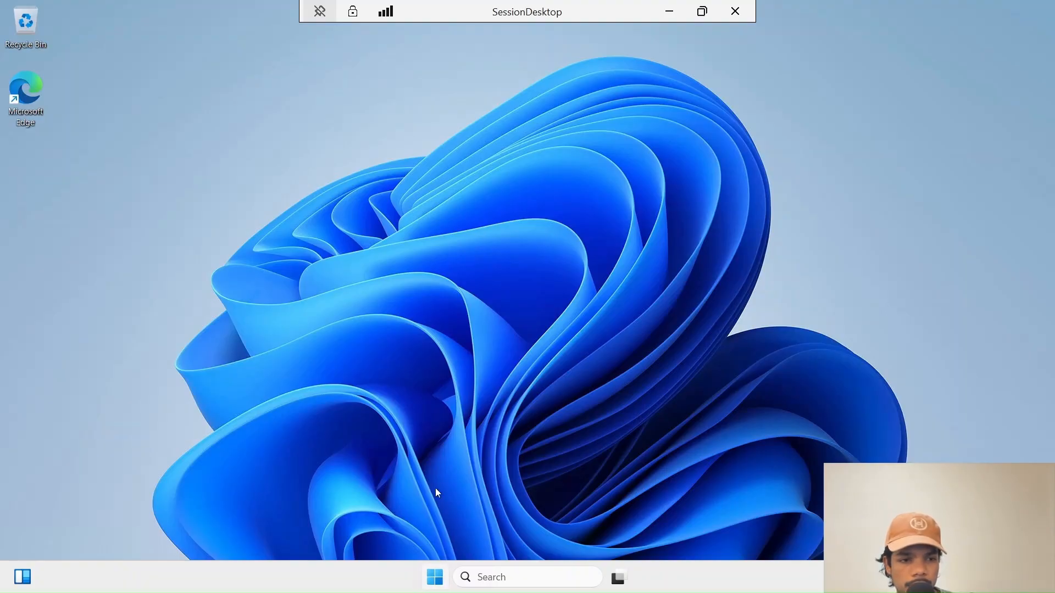
{"action": "right_click", "coordinate": [439, 578]}
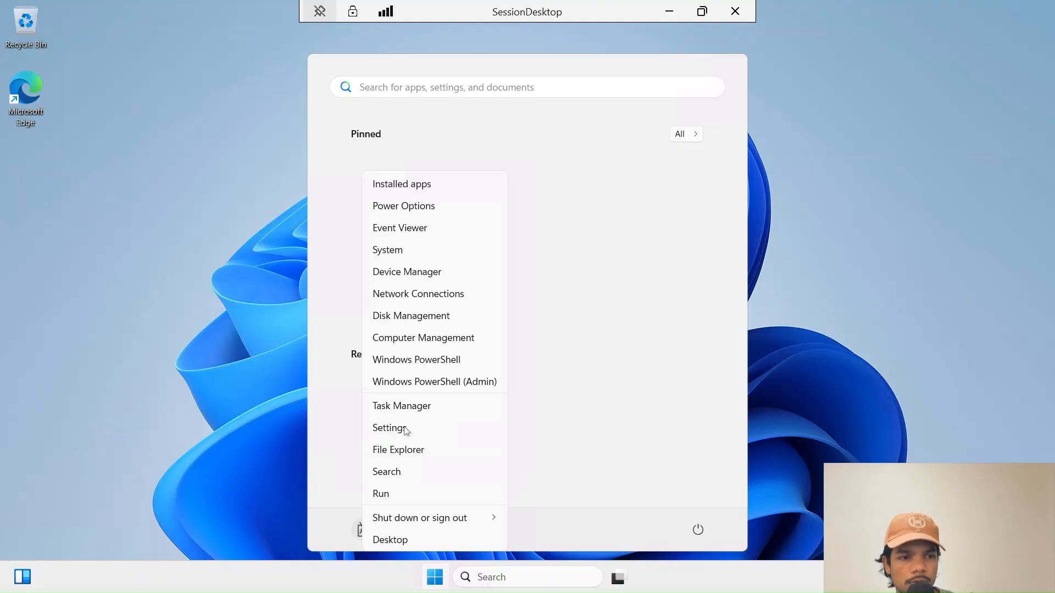
{"action": "left_click", "coordinate": [388, 252]}
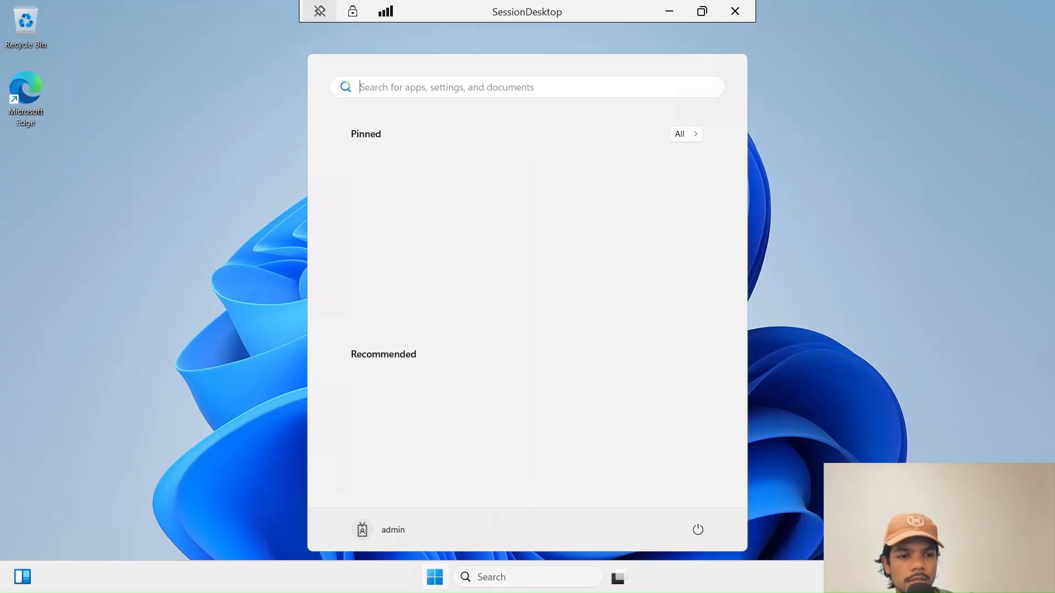
{"action": "left_click", "coordinate": [526, 583]}
{"action": "type", "text": "a"}
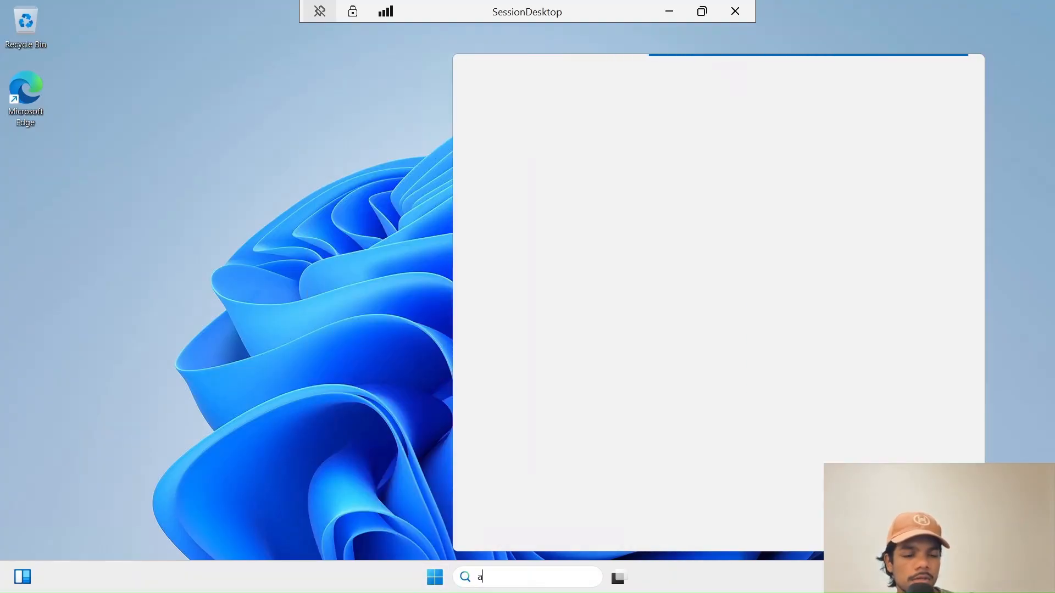
{"action": "type", "text": "bout"}
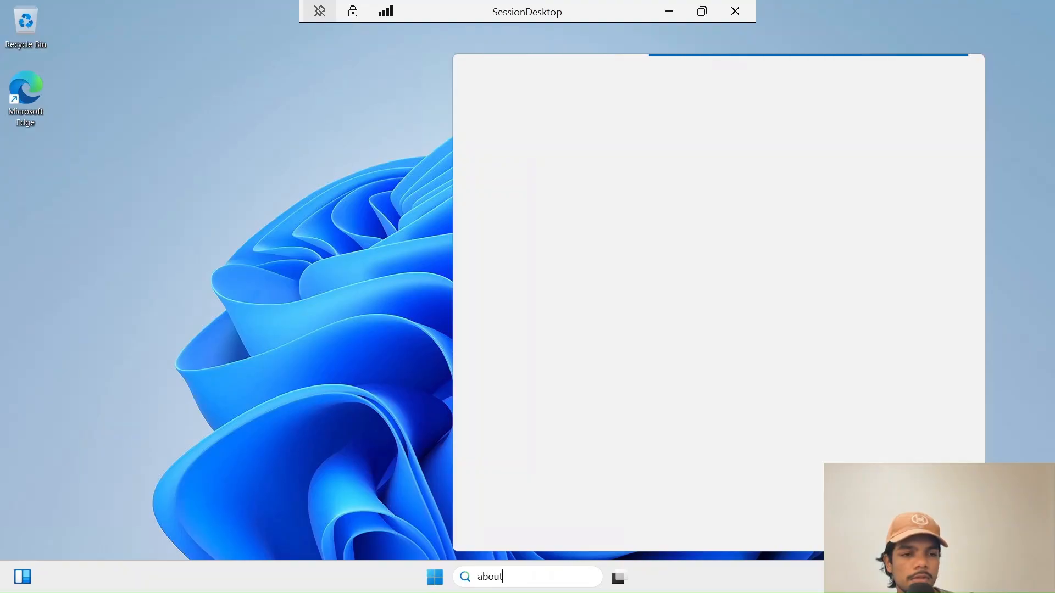
{"action": "type", "text": " yo"}
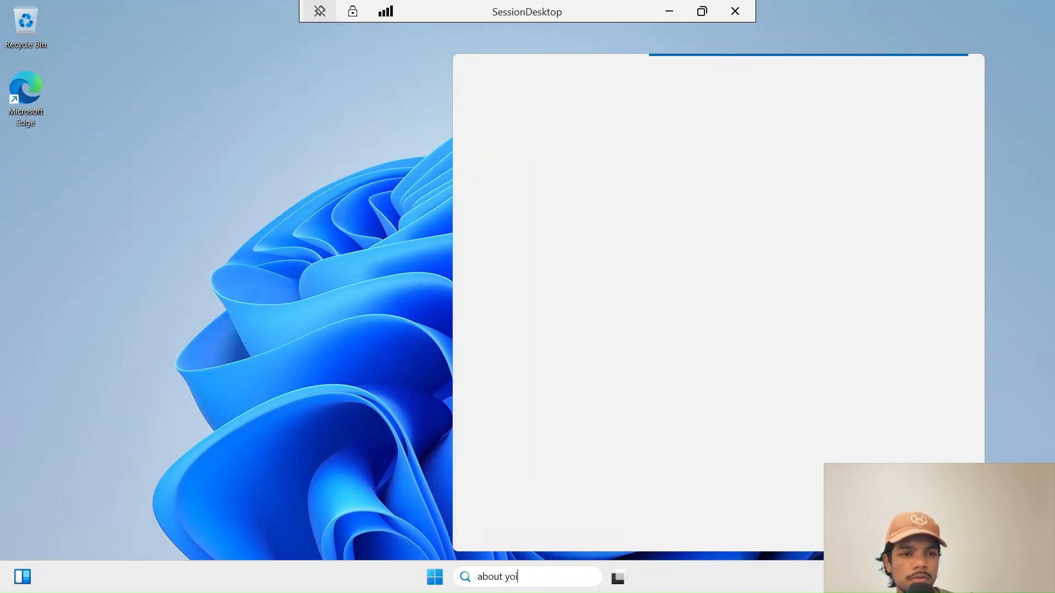
{"action": "type", "text": "u"}
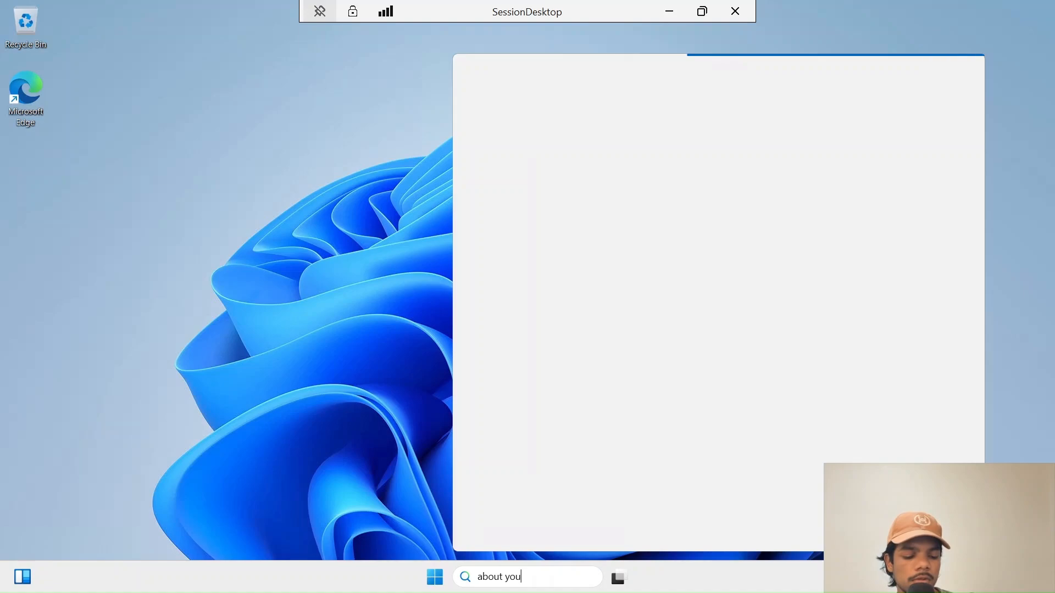
{"action": "type", "text": "r p"}
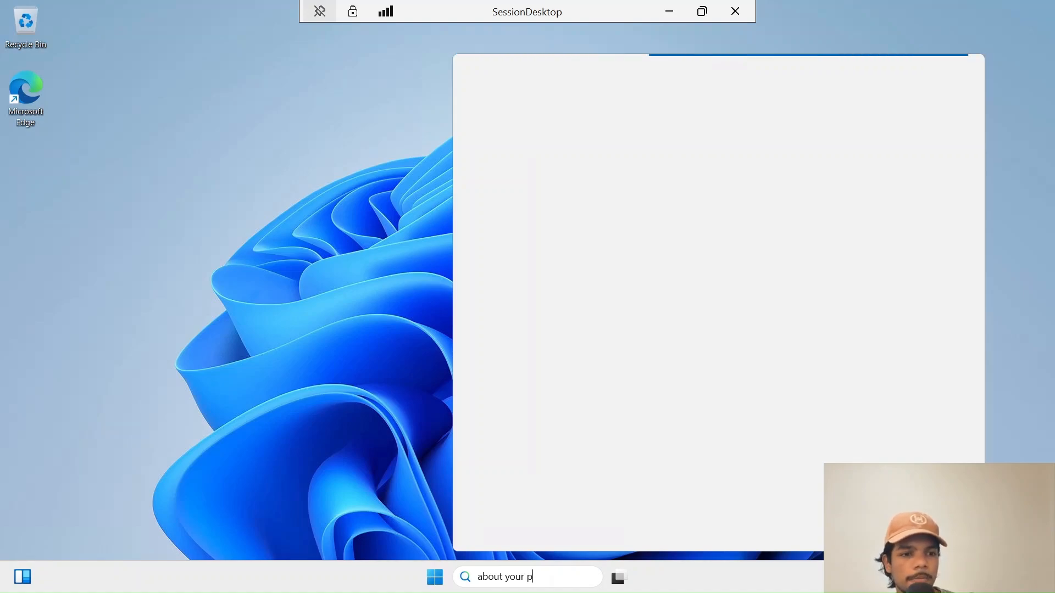
{"action": "type", "text": "c"}
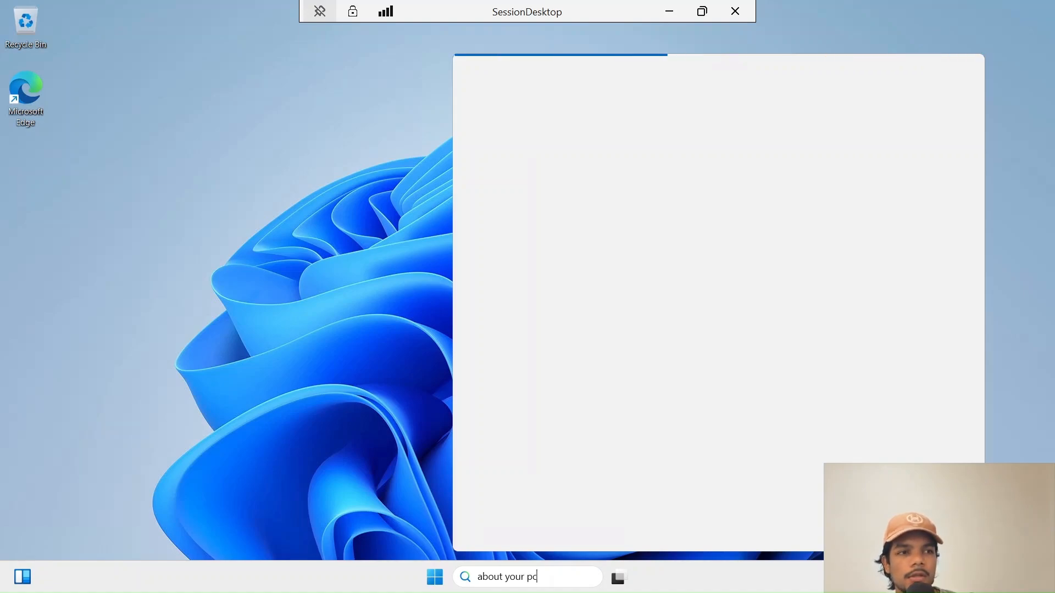
- Reopen the remote Start menu and check the signed-in account's options
{"action": "left_click", "coordinate": [441, 579]}
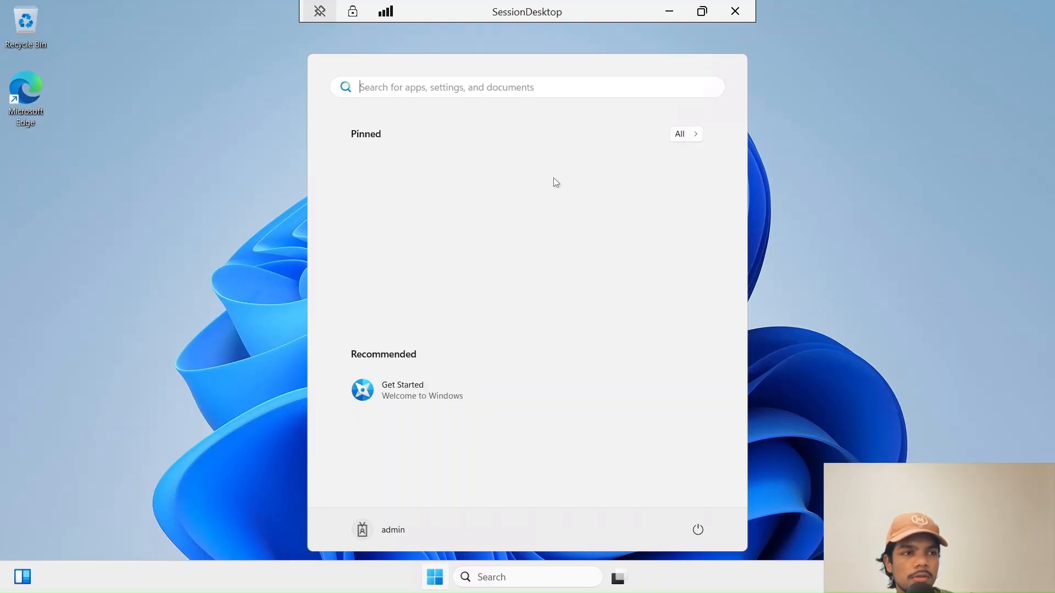
{"action": "left_click", "coordinate": [389, 536]}
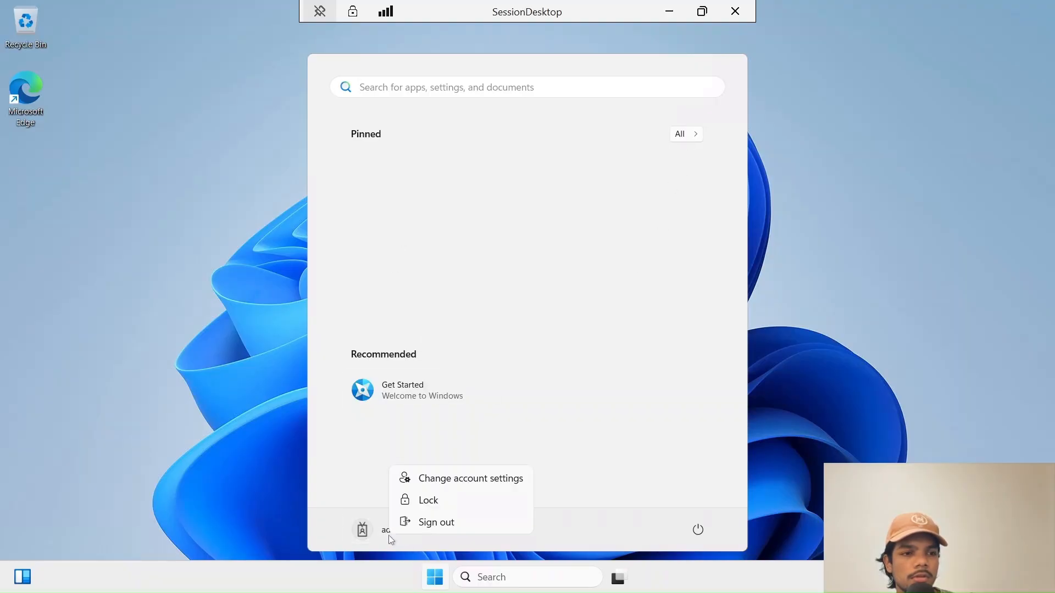
{"action": "left_click", "coordinate": [353, 492]}
{"action": "left_click", "coordinate": [443, 582]}
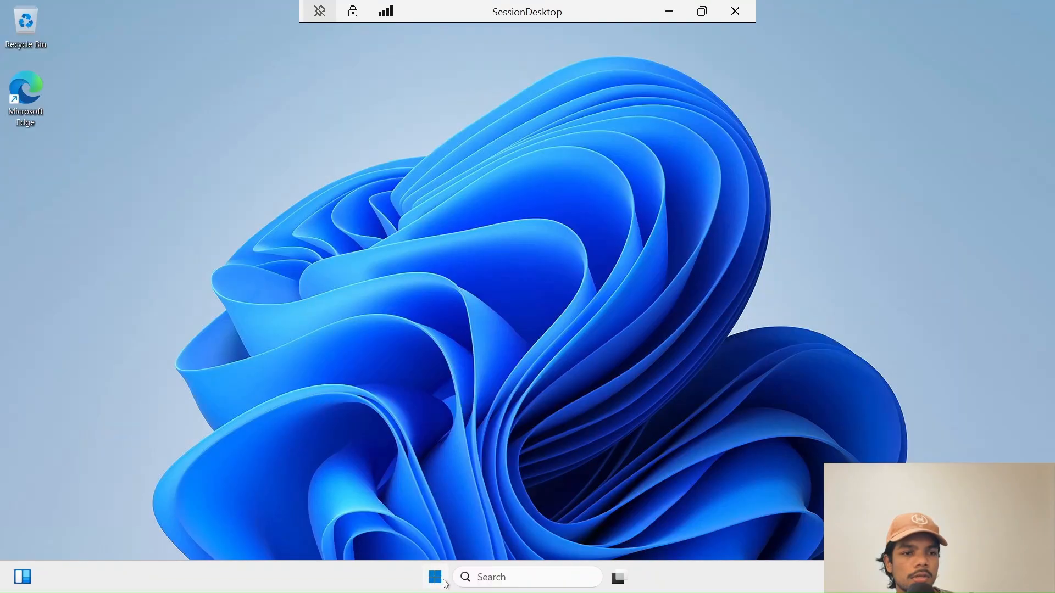
{"action": "left_click", "coordinate": [444, 582]}
{"action": "left_click", "coordinate": [442, 582]}
{"action": "left_click", "coordinate": [442, 581]}
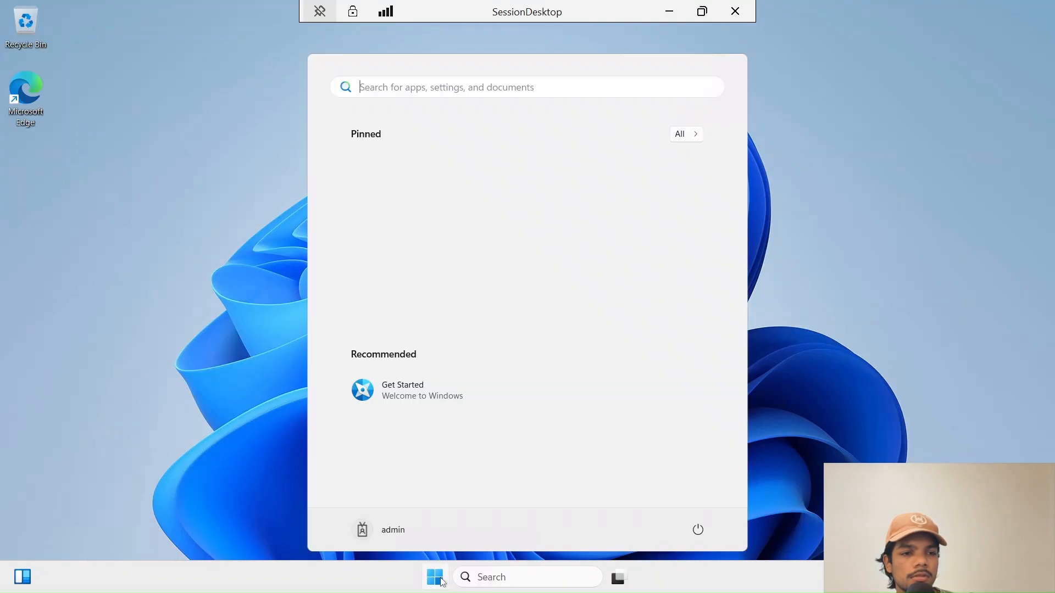
{"action": "left_click", "coordinate": [365, 537]}
{"action": "left_click", "coordinate": [360, 415]}
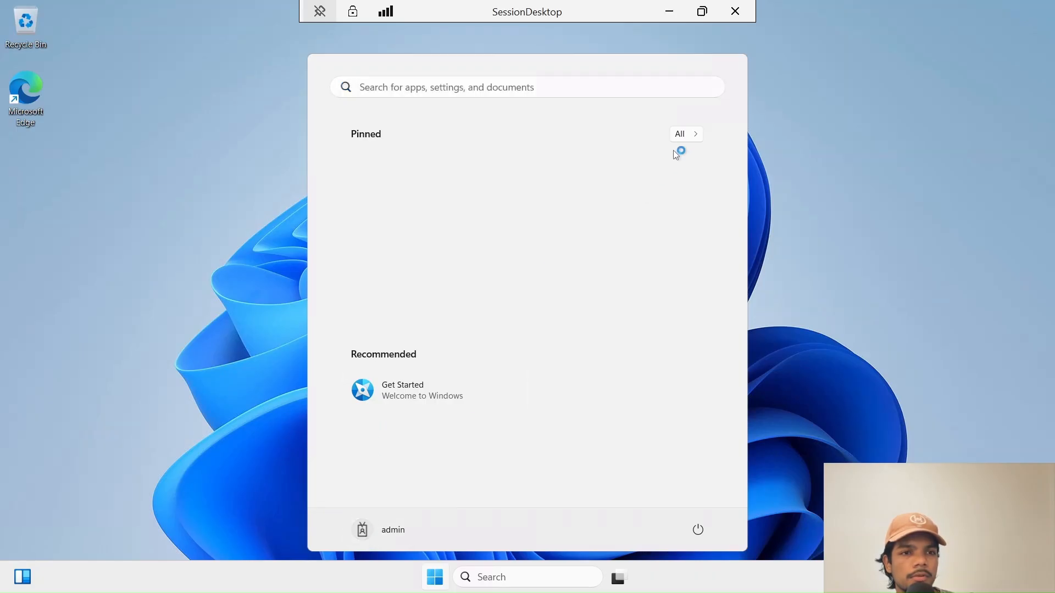
- Browse the All apps list and launch Terminal in the remote session
{"action": "left_click", "coordinate": [678, 136]}
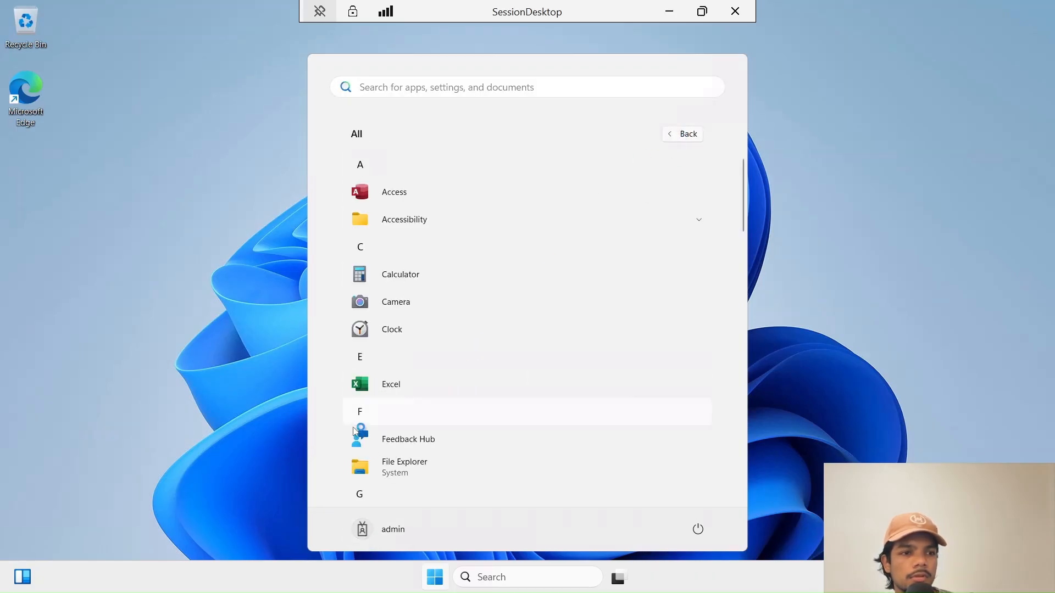
{"action": "scroll", "coordinate": [383, 428], "scroll_direction": "down", "scroll_amount": 15}
{"action": "scroll", "coordinate": [383, 428], "scroll_direction": "down", "scroll_amount": 5}
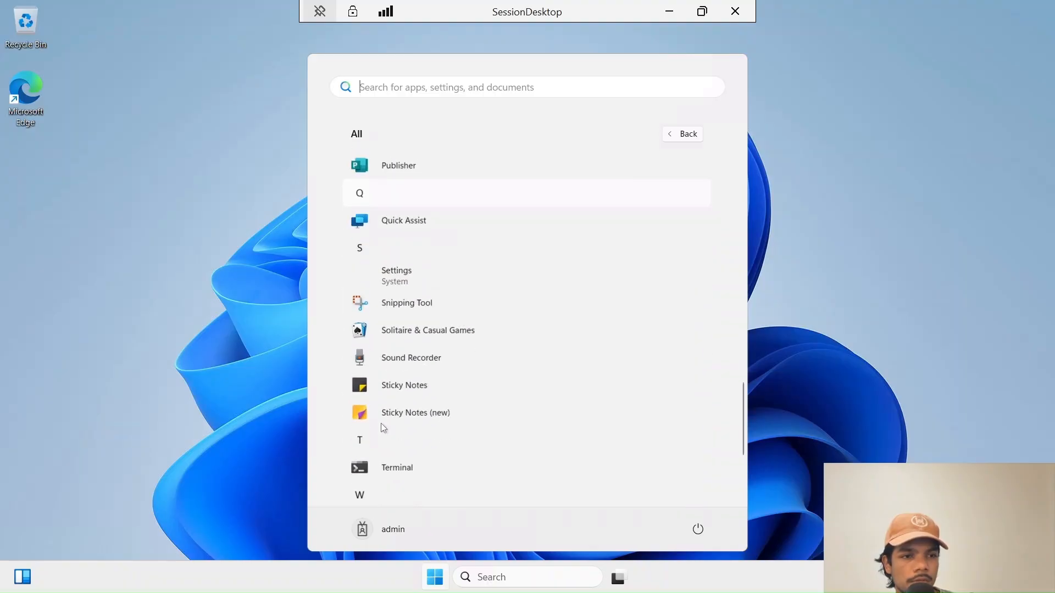
{"action": "scroll", "coordinate": [391, 448], "scroll_direction": "up", "scroll_amount": 1}
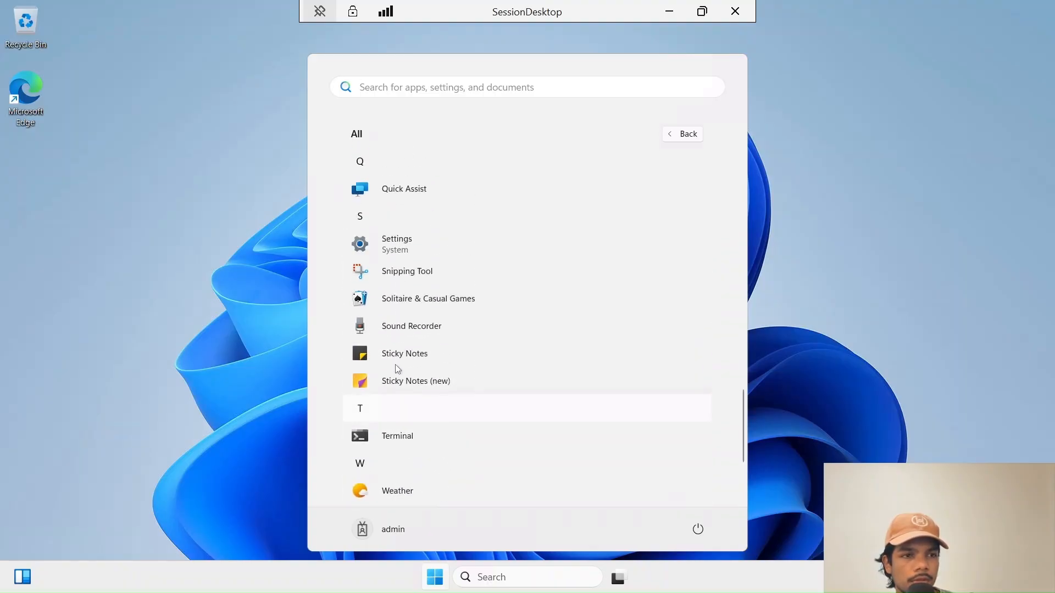
{"action": "left_click", "coordinate": [397, 407]}
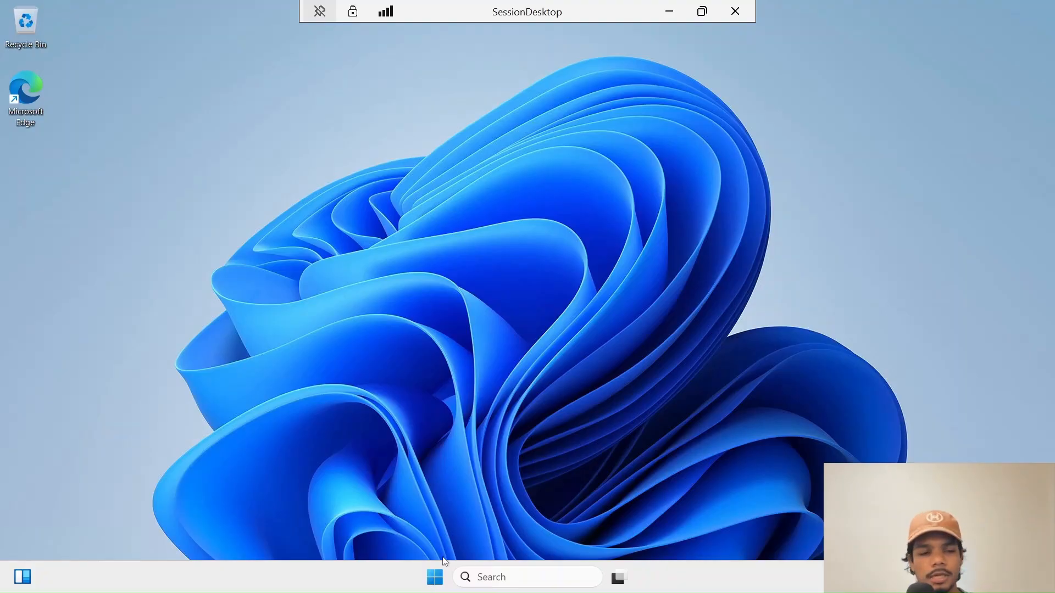
- Reopen the All apps list and scroll down to Settings
{"action": "left_click", "coordinate": [434, 577]}
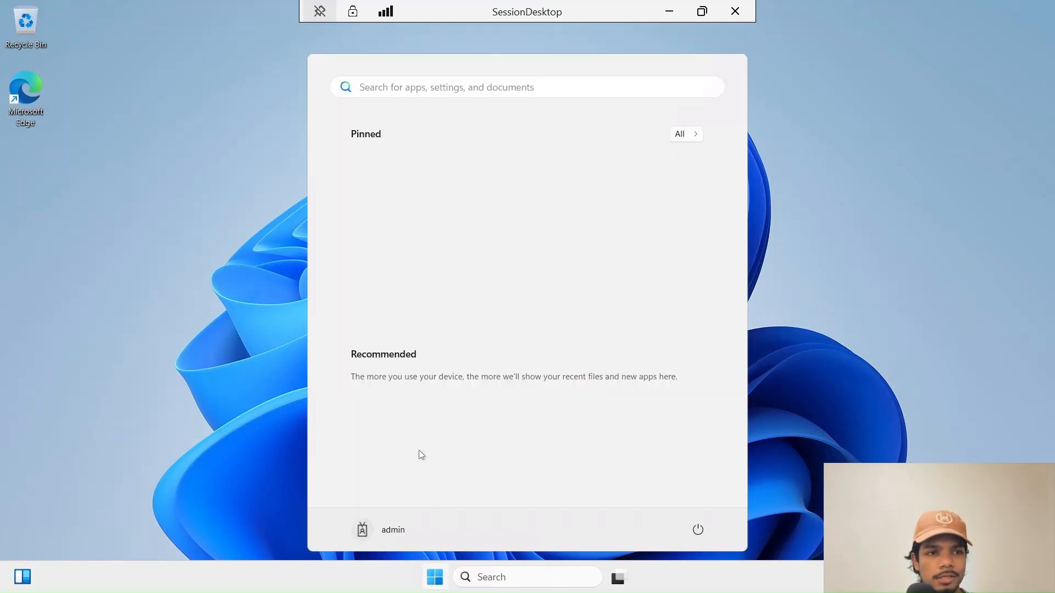
{"action": "left_click", "coordinate": [695, 135]}
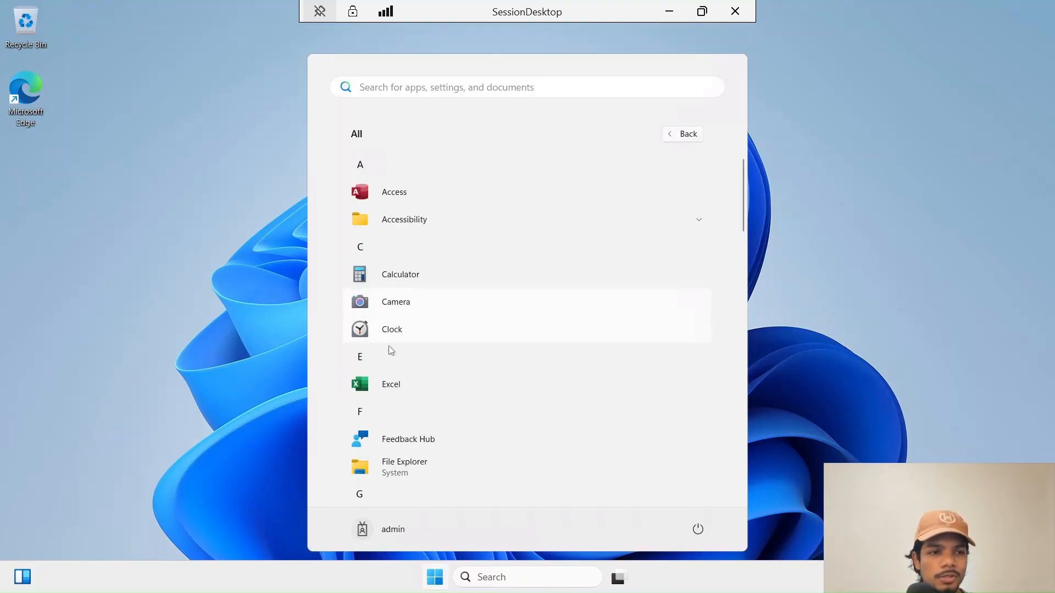
{"action": "scroll", "coordinate": [390, 346], "scroll_direction": "down", "scroll_amount": 10}
{"action": "scroll", "coordinate": [412, 368], "scroll_direction": "down", "scroll_amount": 10}
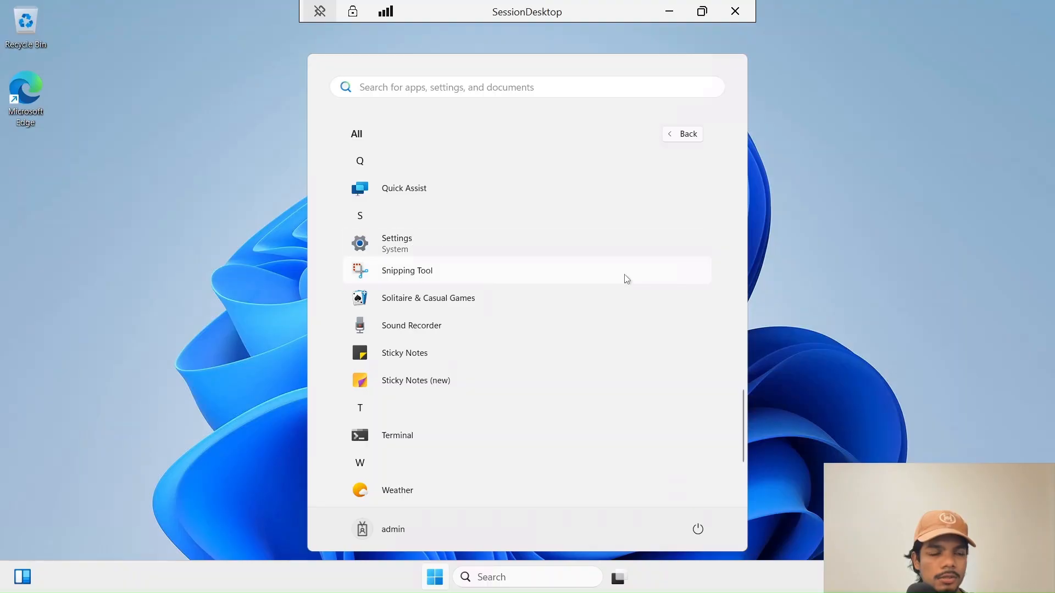
- Check AzureVDISH1-0's About page in Settings (1.95 GB RAM, 24H2, build 26100.4656), then reopen Start
{"action": "left_click", "coordinate": [436, 250]}
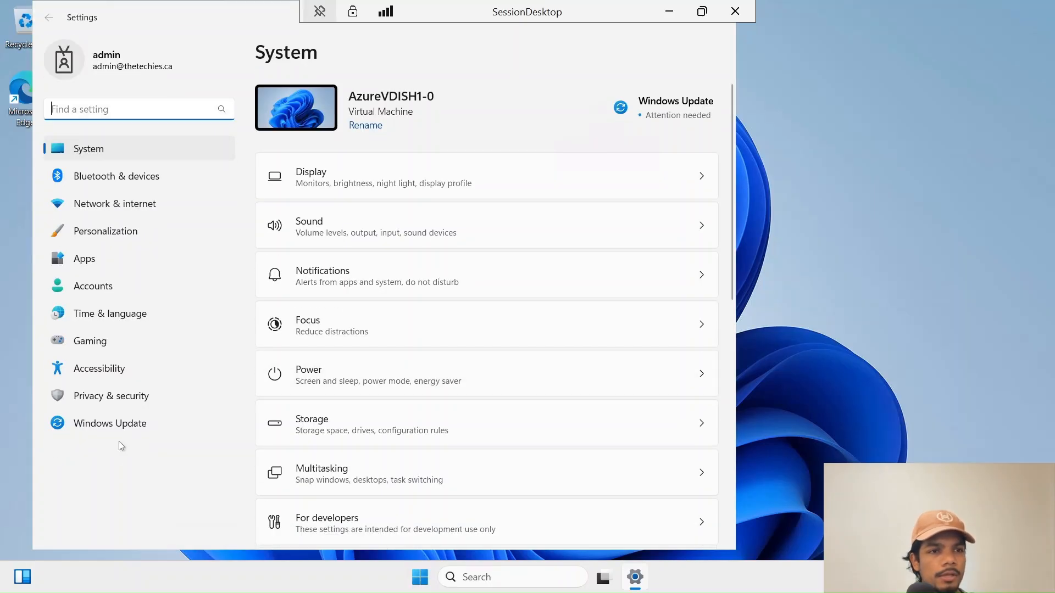
{"action": "left_click", "coordinate": [382, 98]}
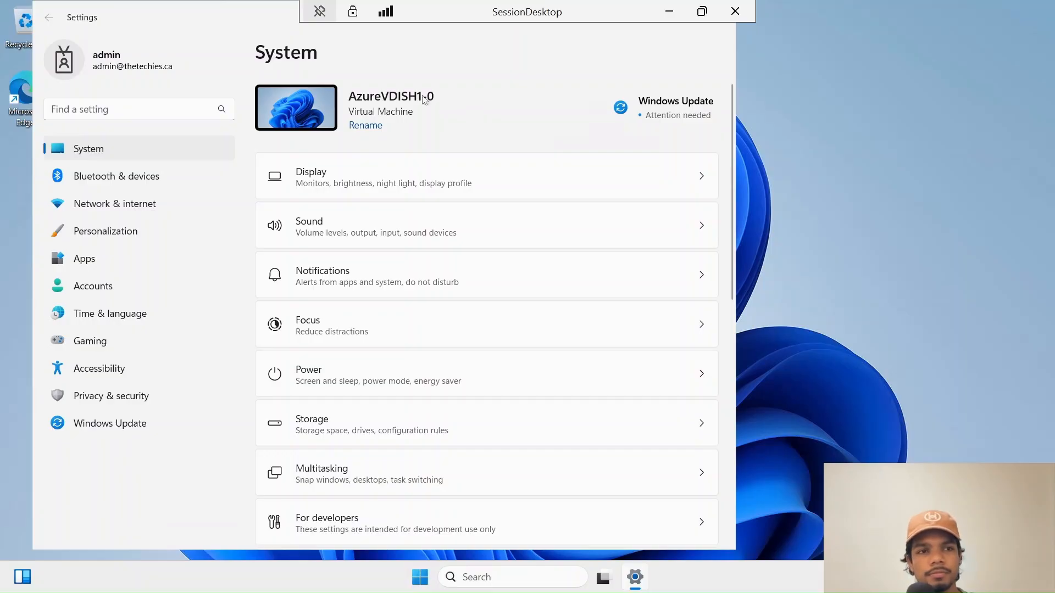
{"action": "scroll", "coordinate": [401, 435], "scroll_direction": "down", "scroll_amount": 10}
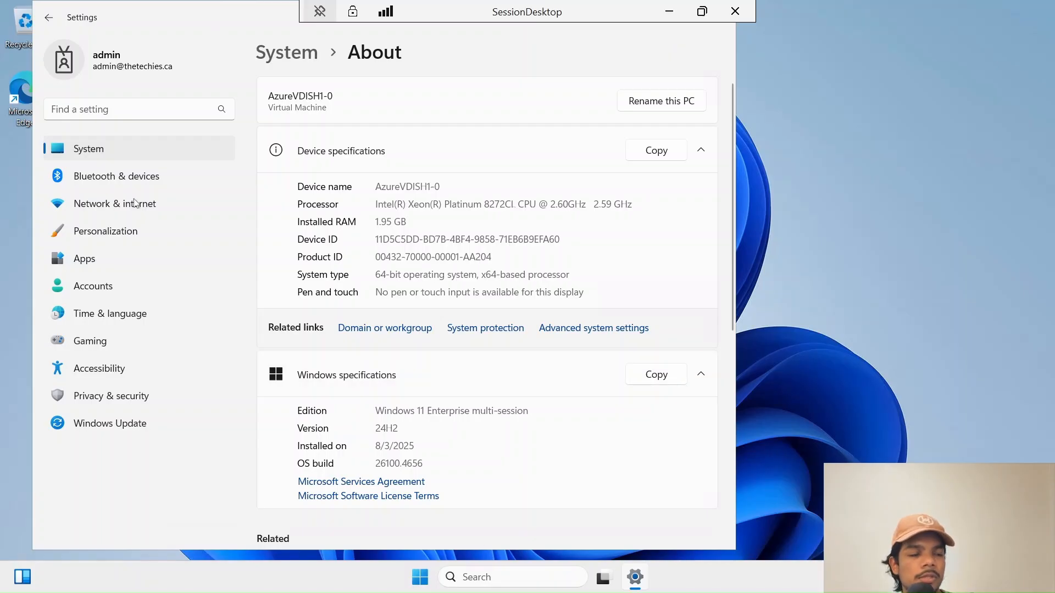
{"action": "left_click", "coordinate": [19, 118]}
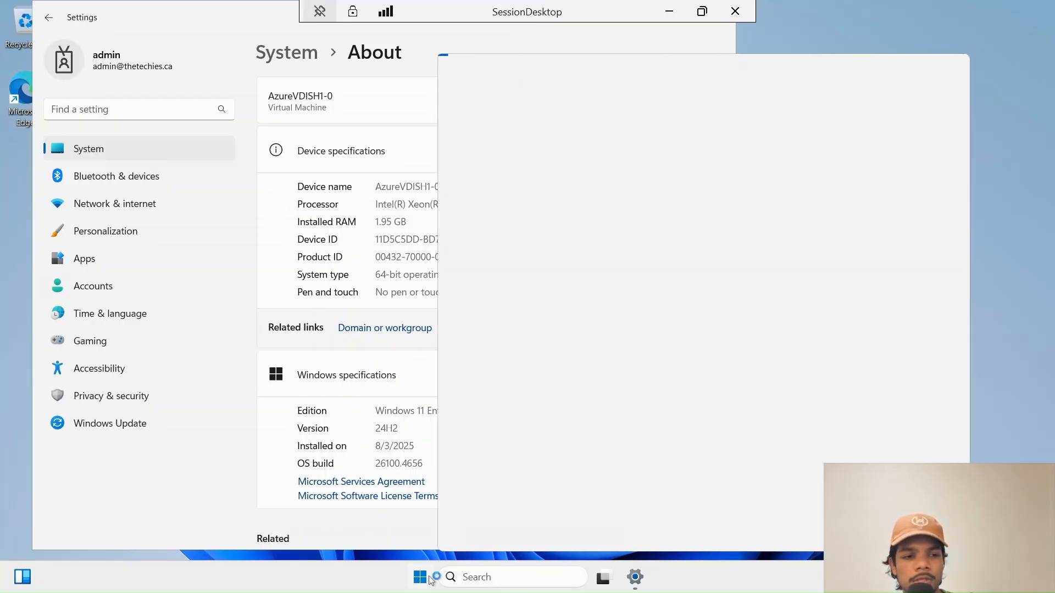
{"action": "left_click", "coordinate": [427, 578]}
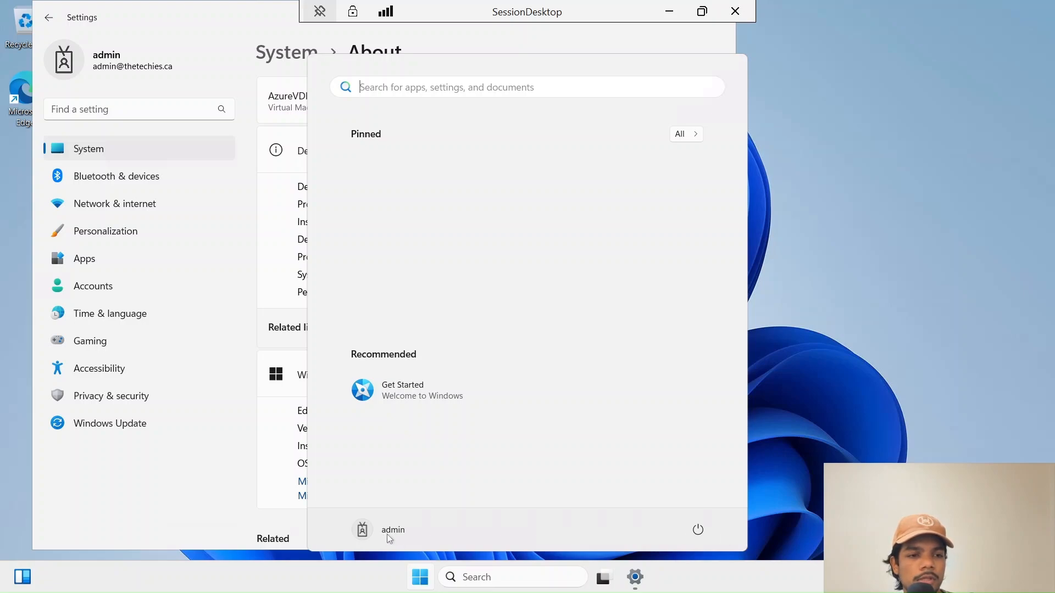
- Minimize the session, cancel a SessionDesktop reconnect, and close the session and Windows App
{"action": "left_click", "coordinate": [670, 11]}
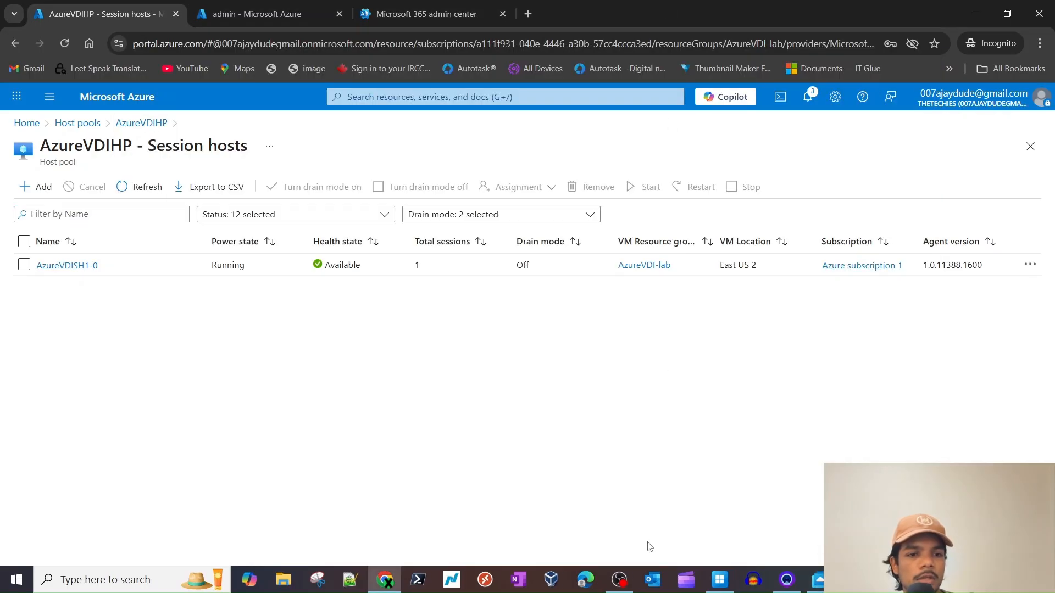
{"action": "left_click", "coordinate": [713, 587]}
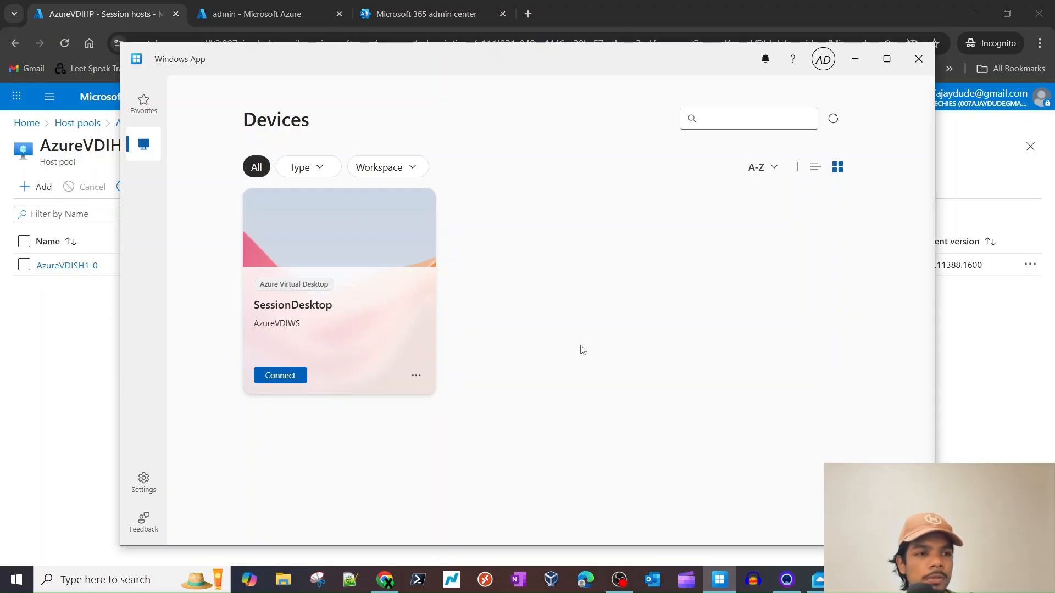
{"action": "left_click", "coordinate": [401, 386]}
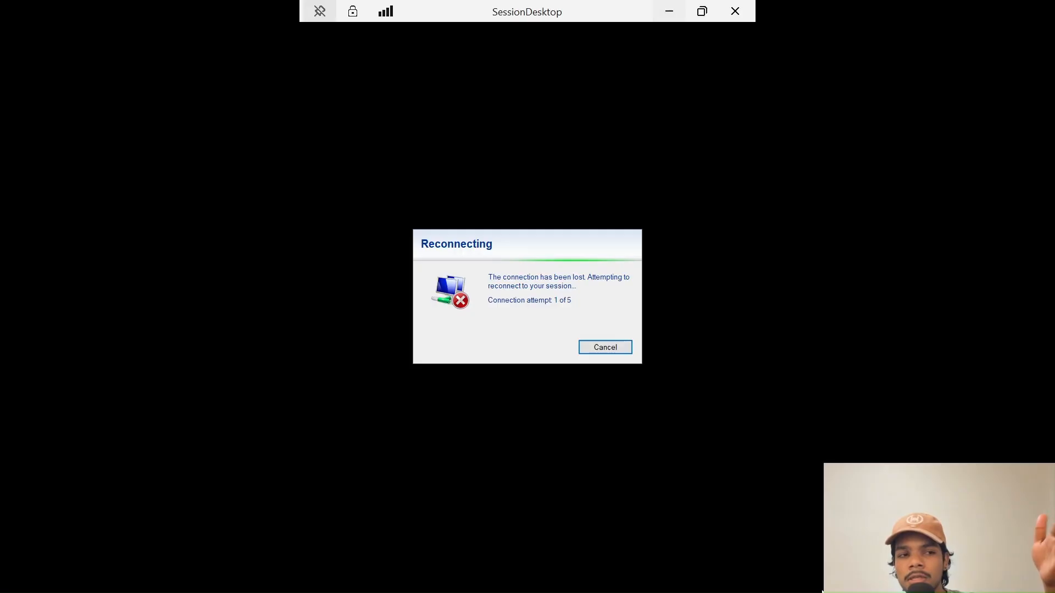
{"action": "left_click", "coordinate": [606, 348]}
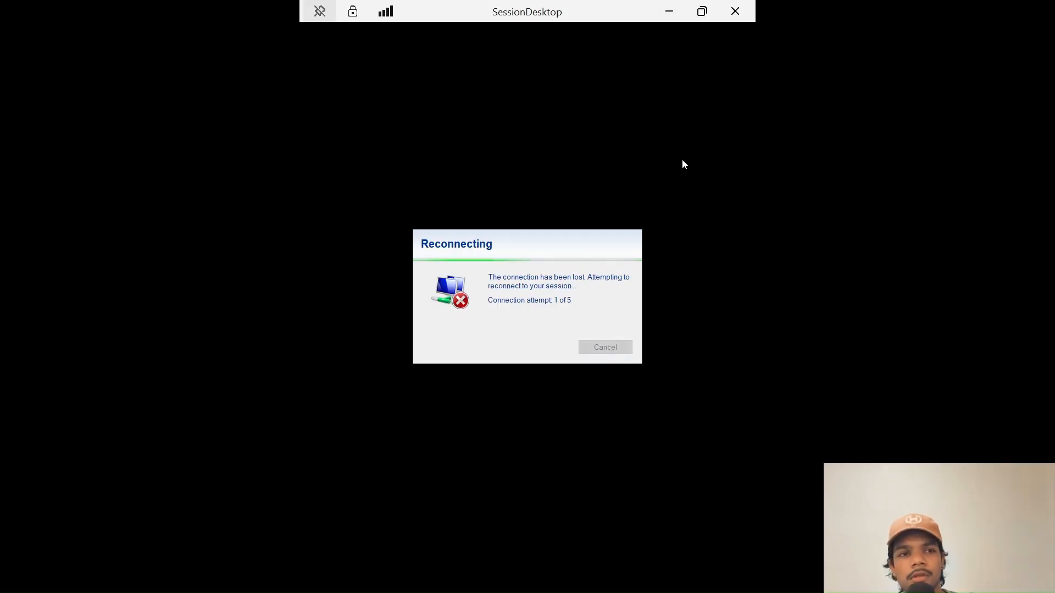
{"action": "left_click", "coordinate": [734, 12]}
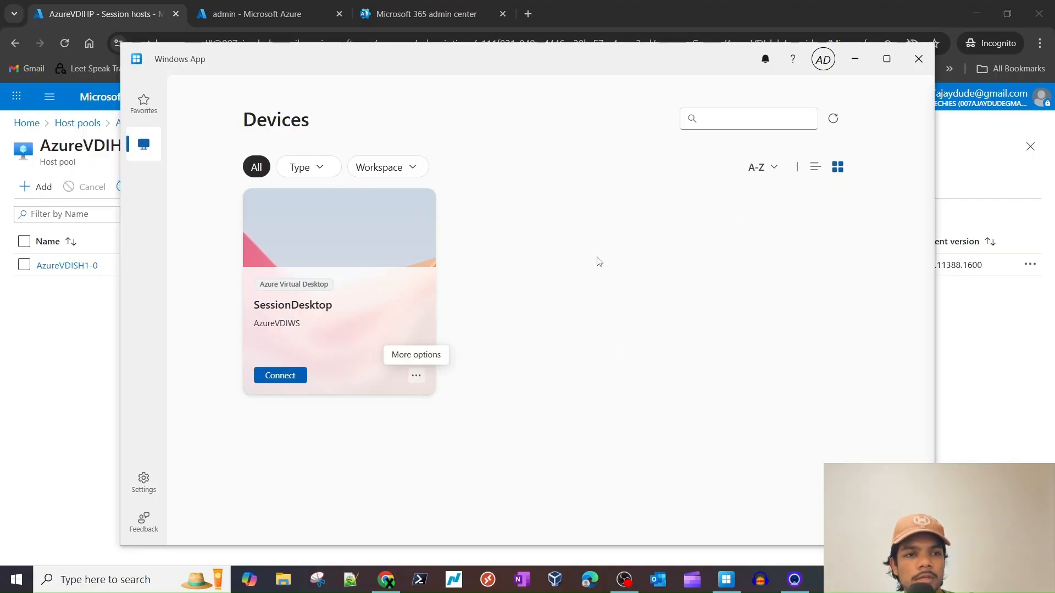
{"action": "left_click", "coordinate": [903, 63]}
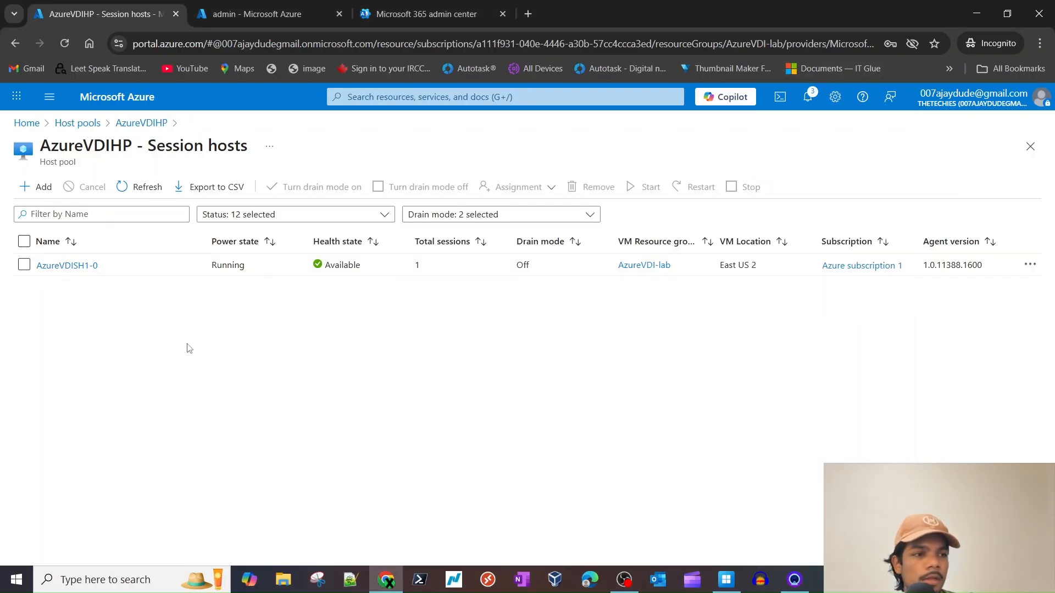
- From AzureVDIHP's Application groups, start a RemoteApp group named AzureVDIRAG and move to Applications
{"action": "left_click", "coordinate": [91, 124]}
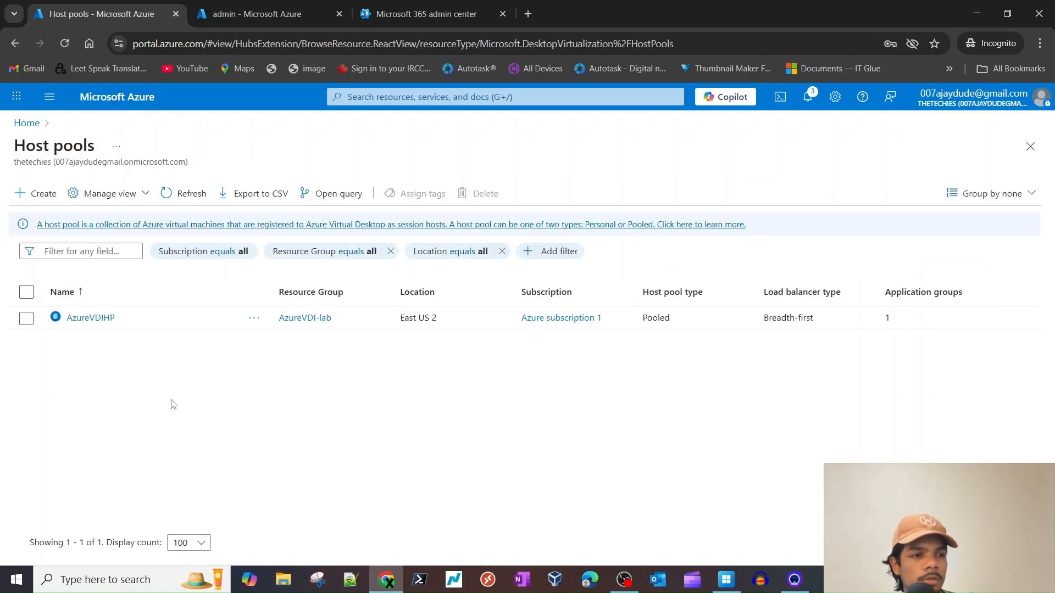
{"action": "left_click", "coordinate": [91, 318]}
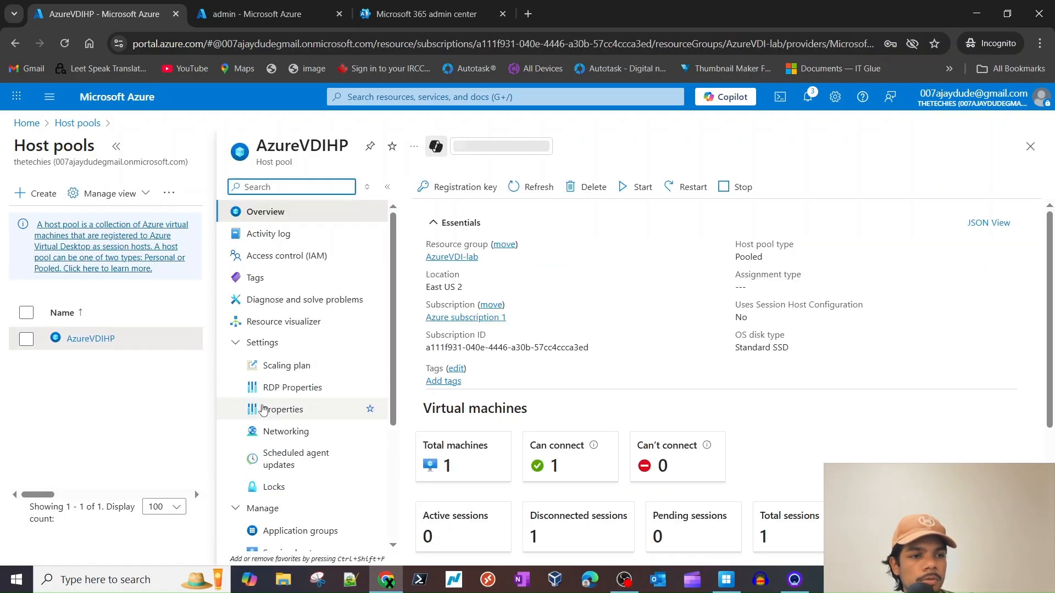
{"action": "scroll", "coordinate": [297, 428], "scroll_direction": "down", "scroll_amount": 4}
{"action": "left_click", "coordinate": [290, 358]}
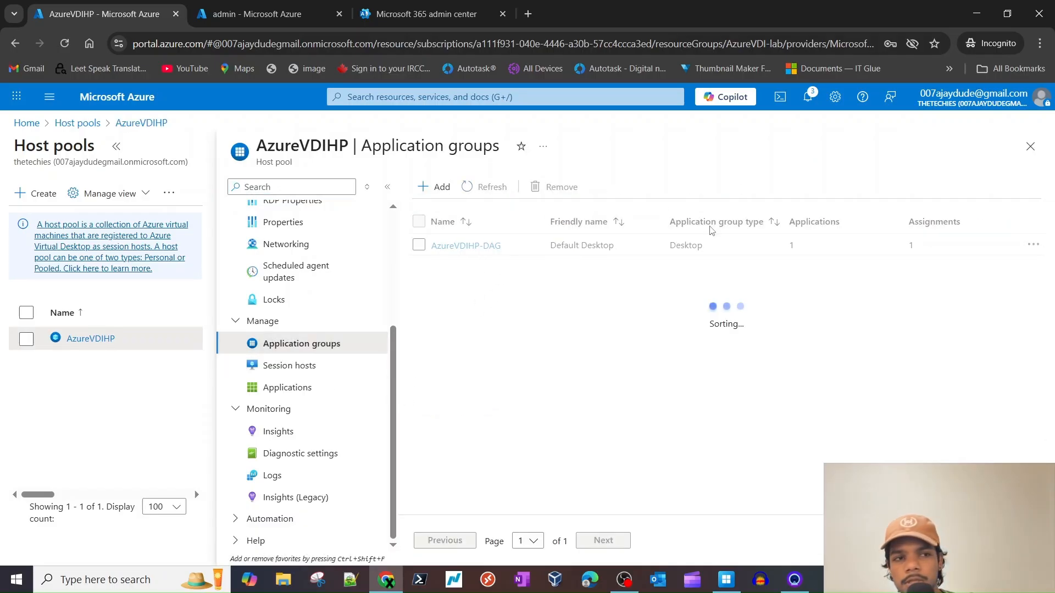
{"action": "left_click", "coordinate": [436, 187]}
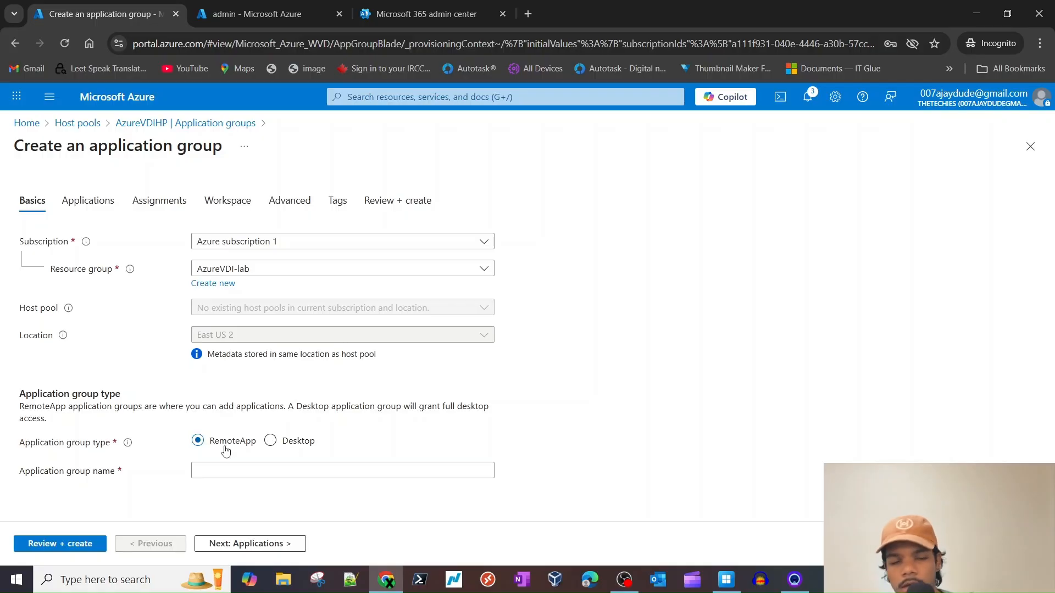
{"action": "left_click", "coordinate": [228, 466]}
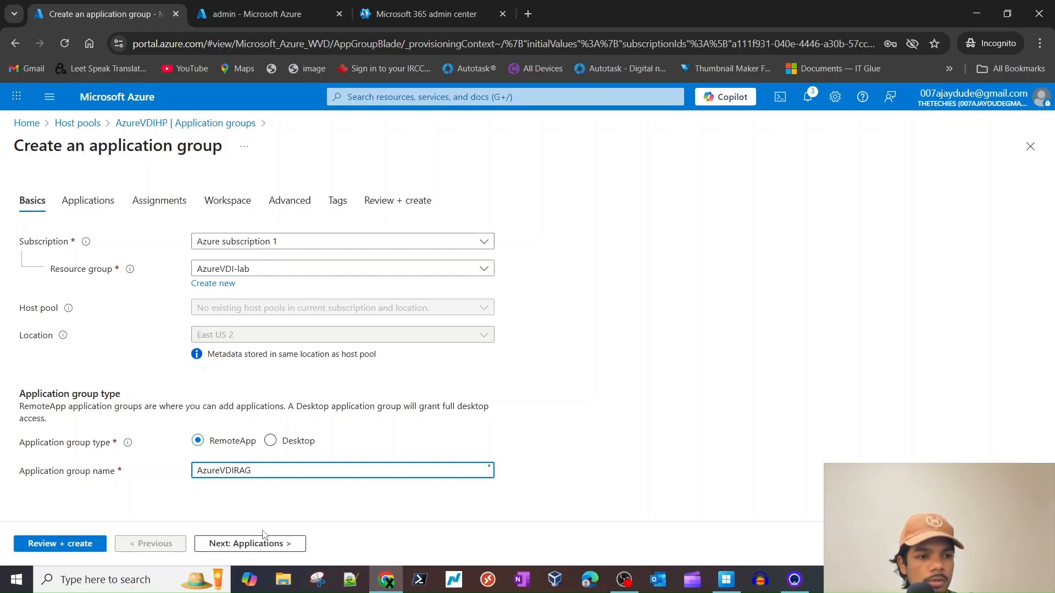
{"action": "left_click", "coordinate": [261, 555]}
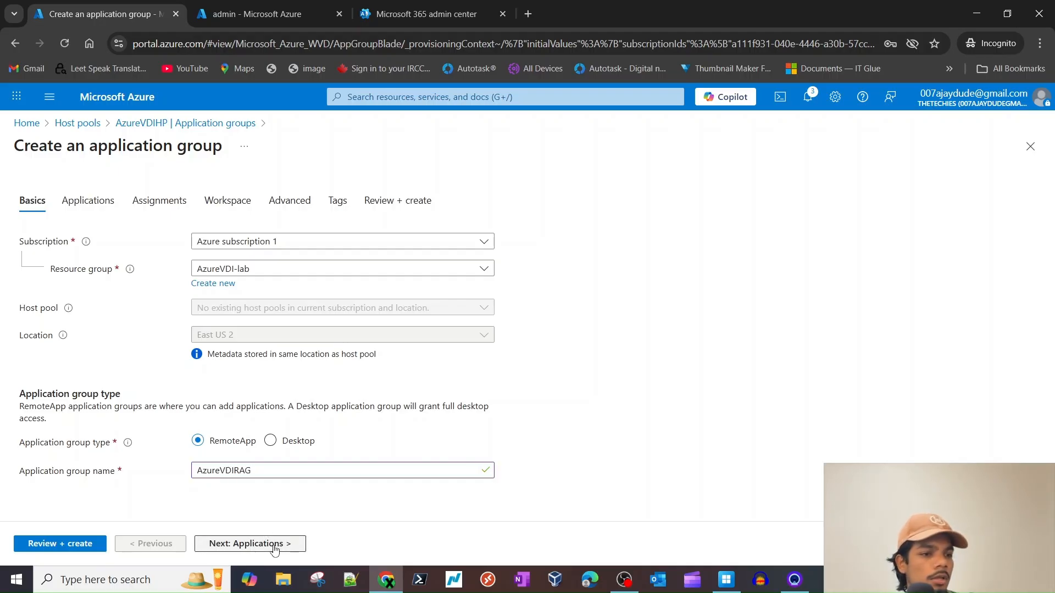
- Add Outlook (classic) from the Start menu application source to the AzureVDIRAG group
{"action": "left_click", "coordinate": [52, 286]}
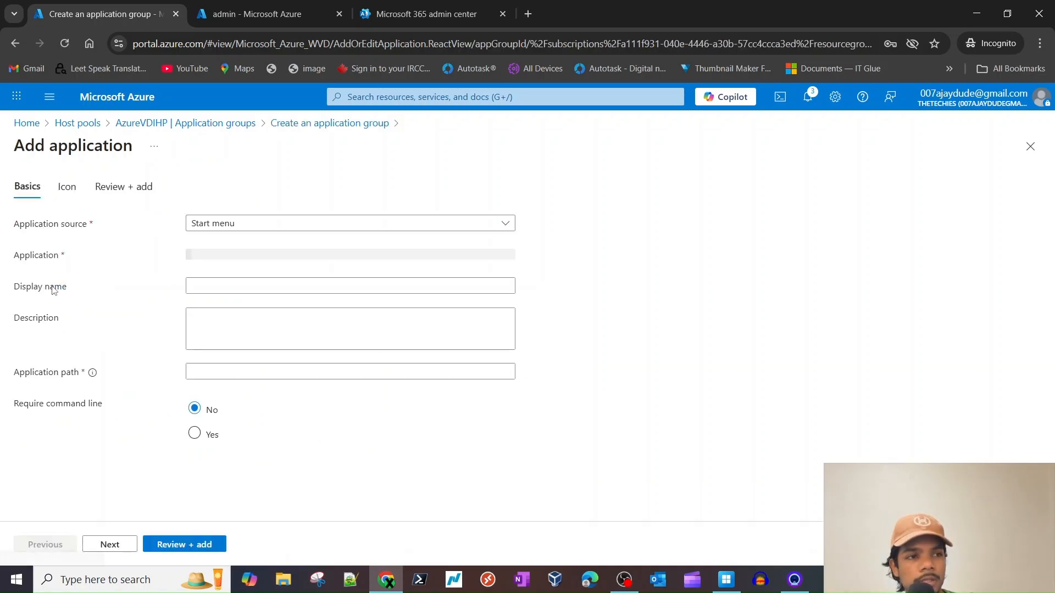
{"action": "left_click", "coordinate": [235, 224]}
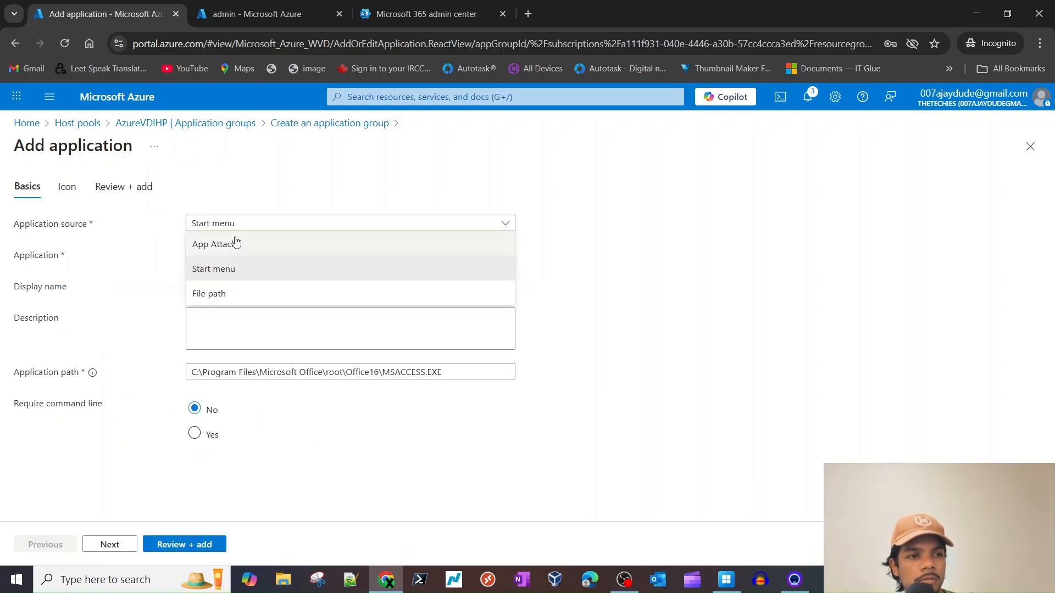
{"action": "left_click", "coordinate": [235, 268]}
{"action": "left_click", "coordinate": [245, 254]}
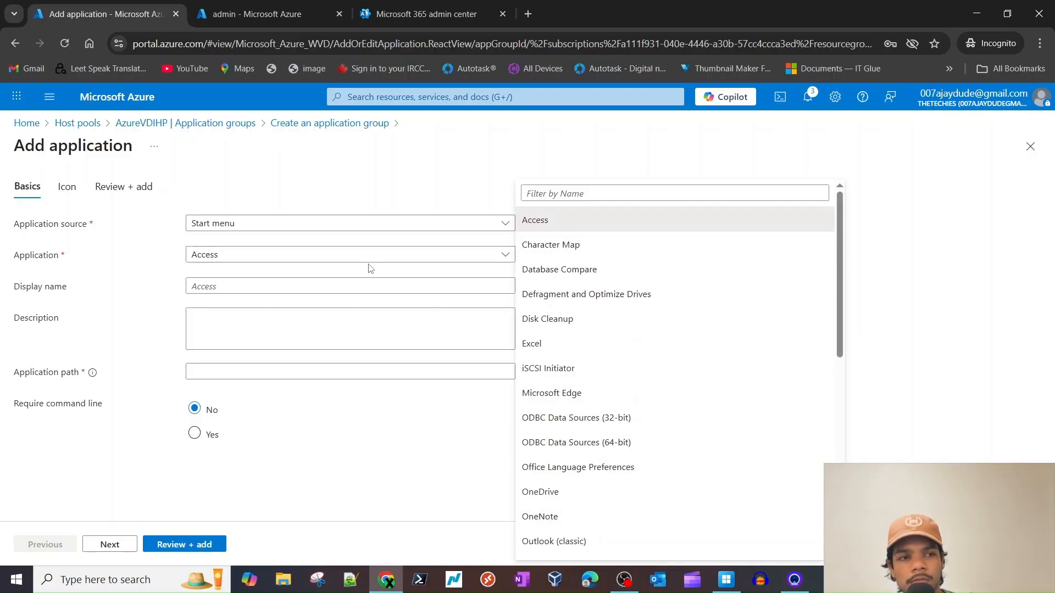
{"action": "scroll", "coordinate": [586, 368], "scroll_direction": "down", "scroll_amount": 1}
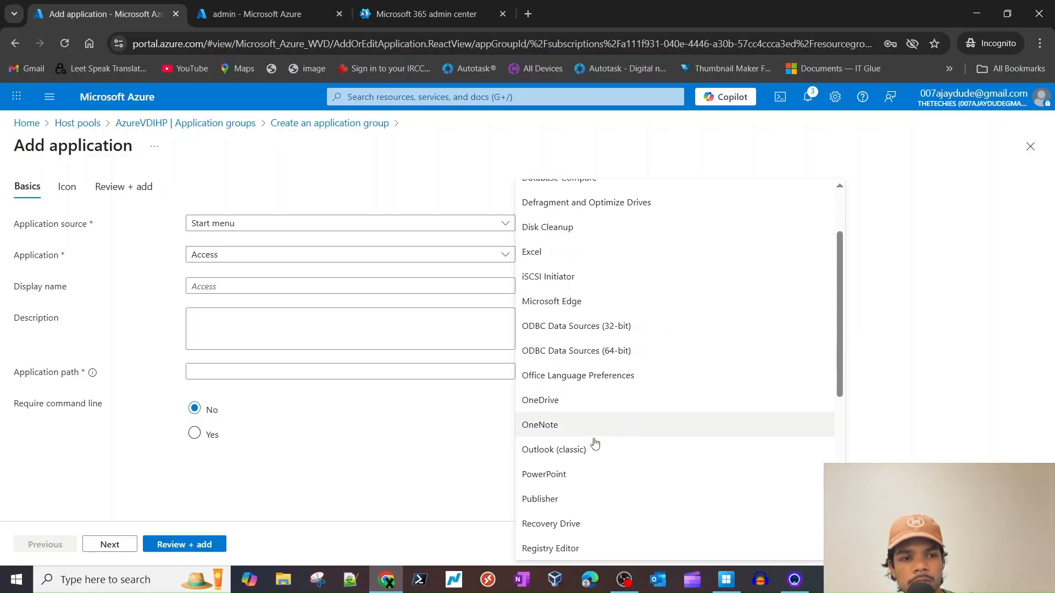
{"action": "scroll", "coordinate": [591, 429], "scroll_direction": "down", "scroll_amount": 2}
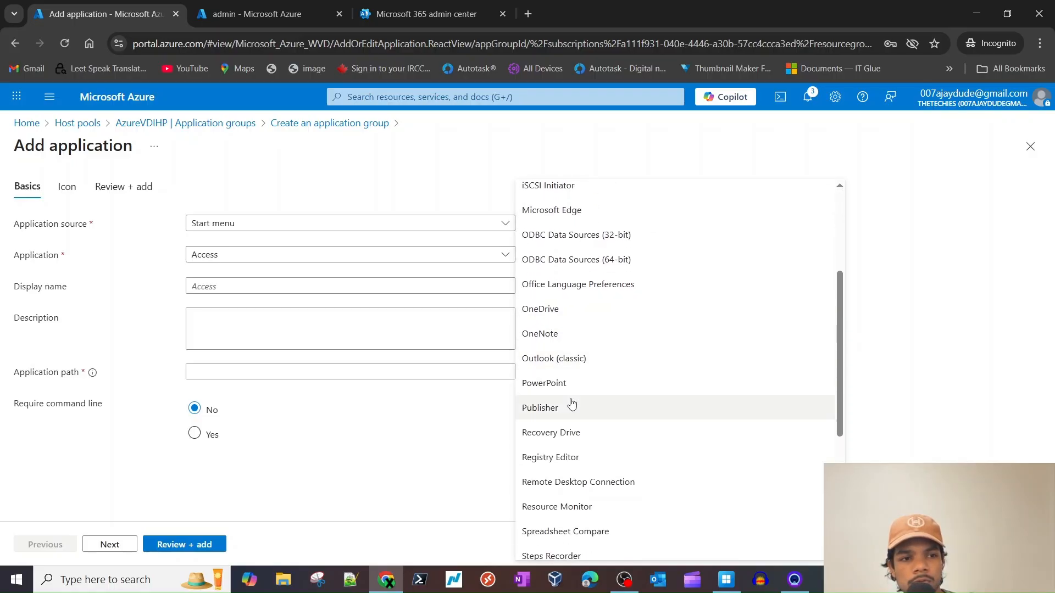
{"action": "left_click", "coordinate": [563, 359]}
{"action": "left_click", "coordinate": [111, 544]}
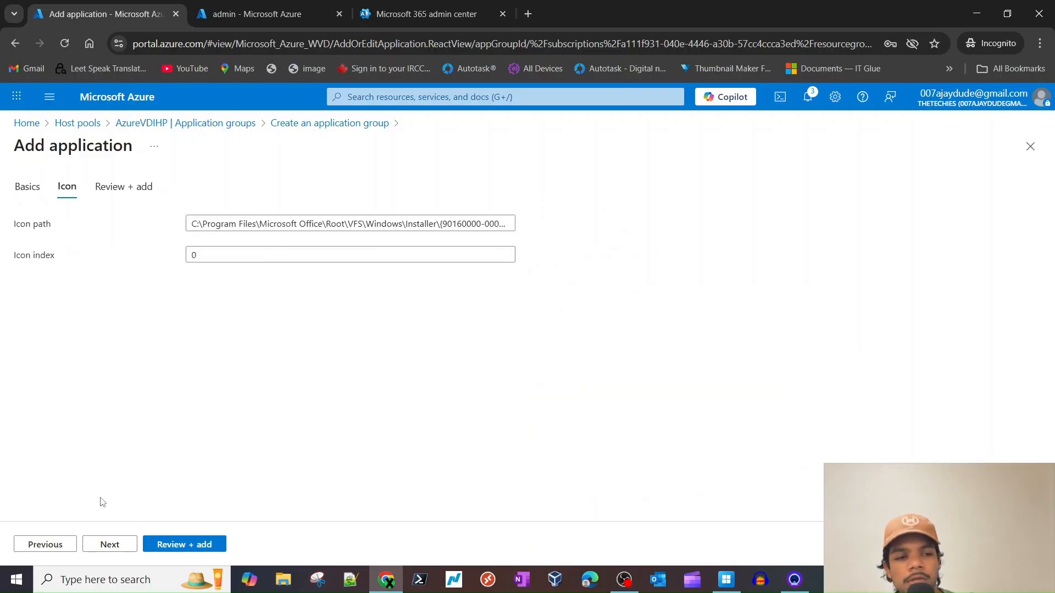
{"action": "left_click", "coordinate": [115, 544]}
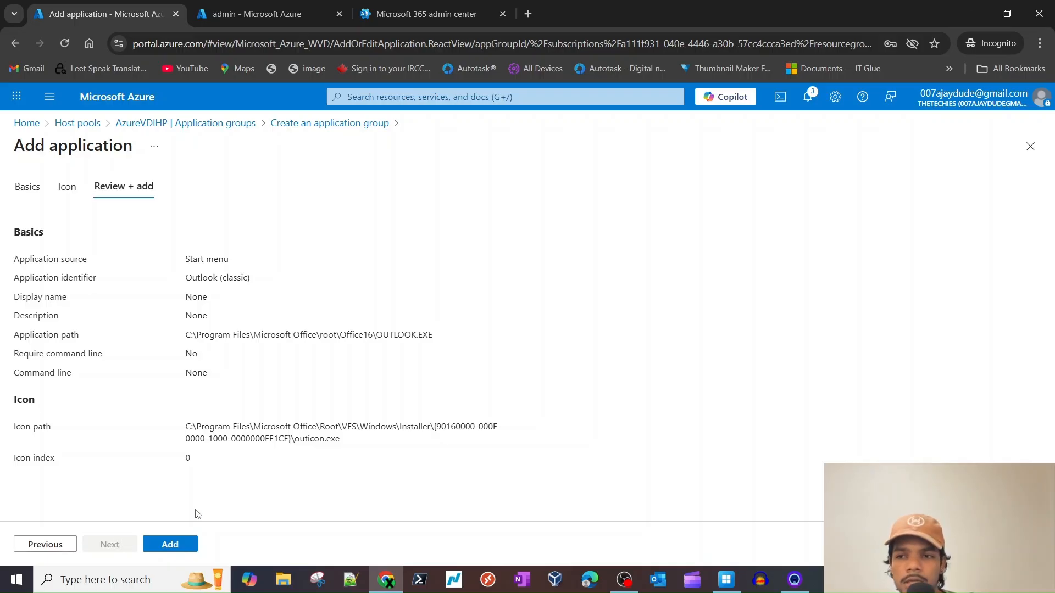
{"action": "left_click", "coordinate": [170, 545]}
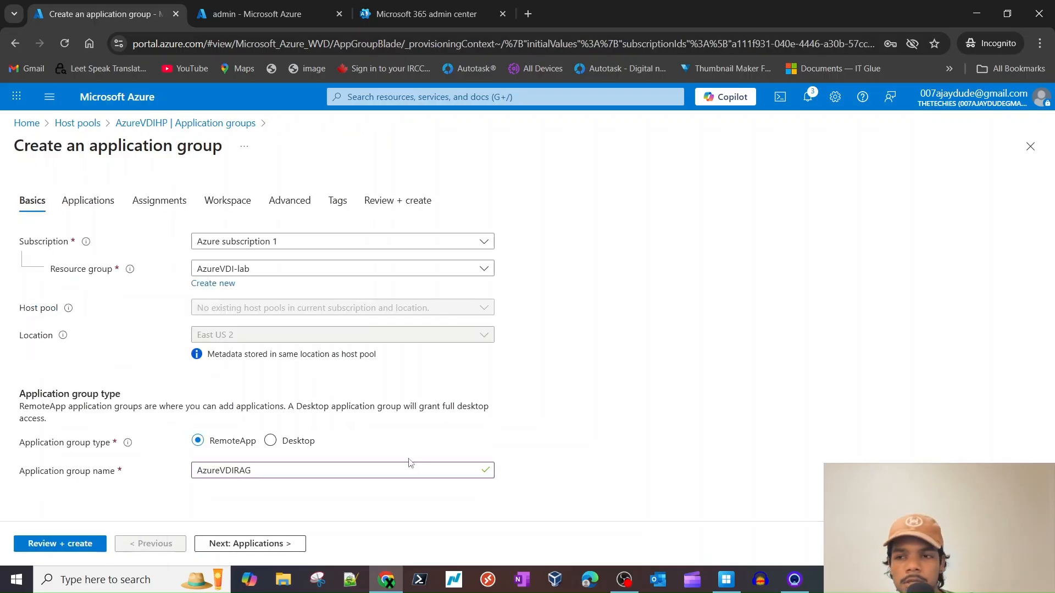
- Assign the admin user to the AzureVDIRAG application group
{"action": "left_click", "coordinate": [236, 544]}
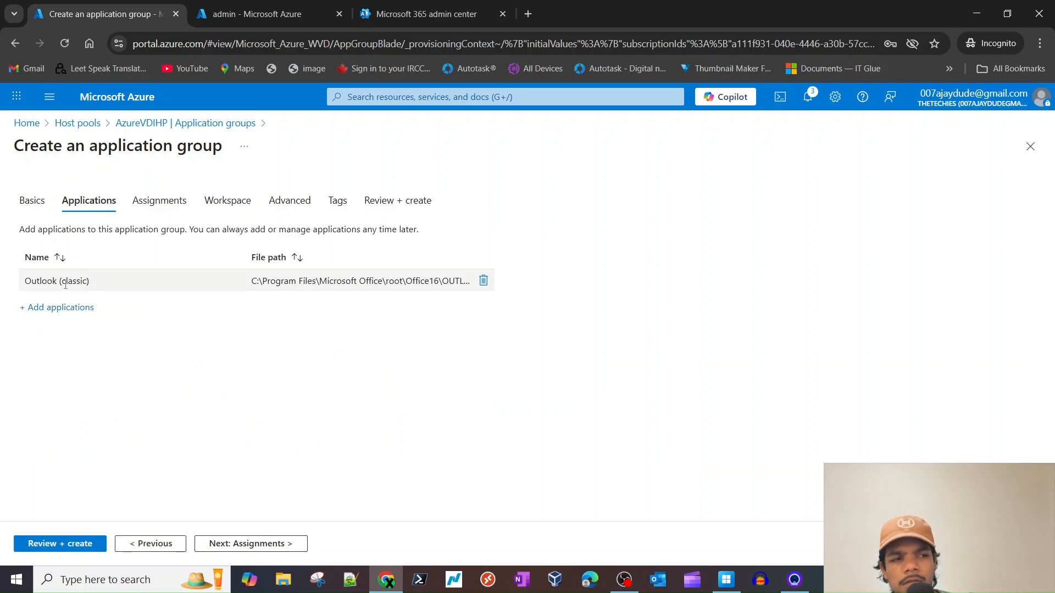
{"action": "left_click", "coordinate": [242, 544]}
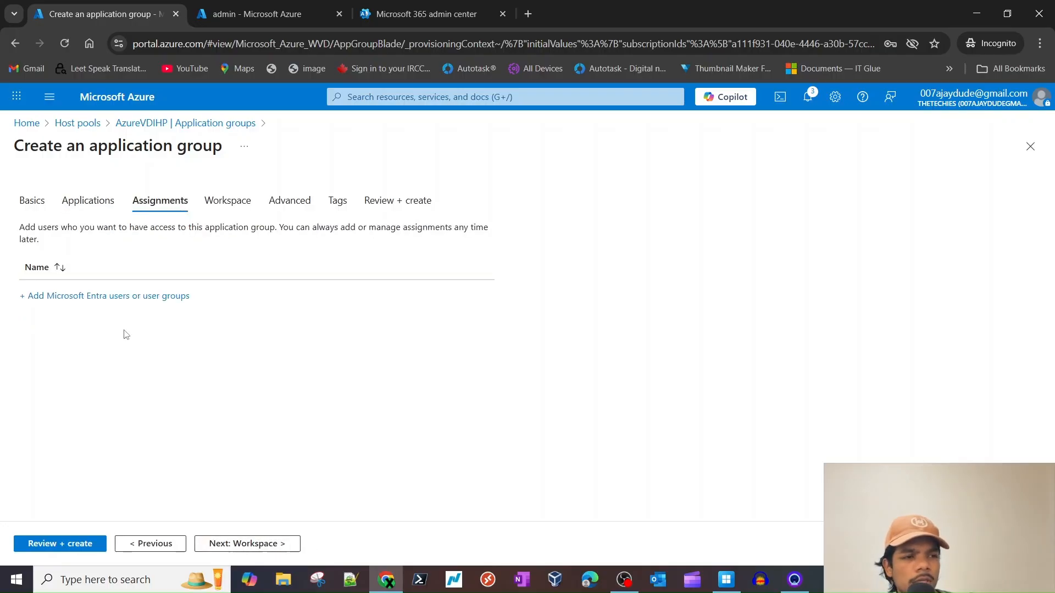
{"action": "left_click", "coordinate": [113, 297]}
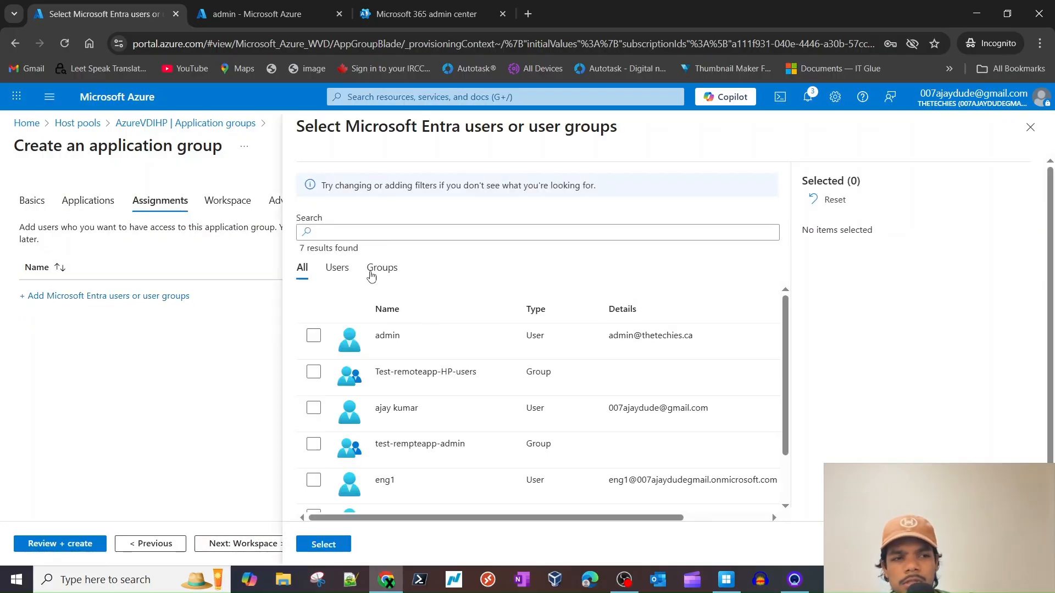
{"action": "left_click", "coordinate": [384, 235]}
{"action": "left_click", "coordinate": [411, 334]}
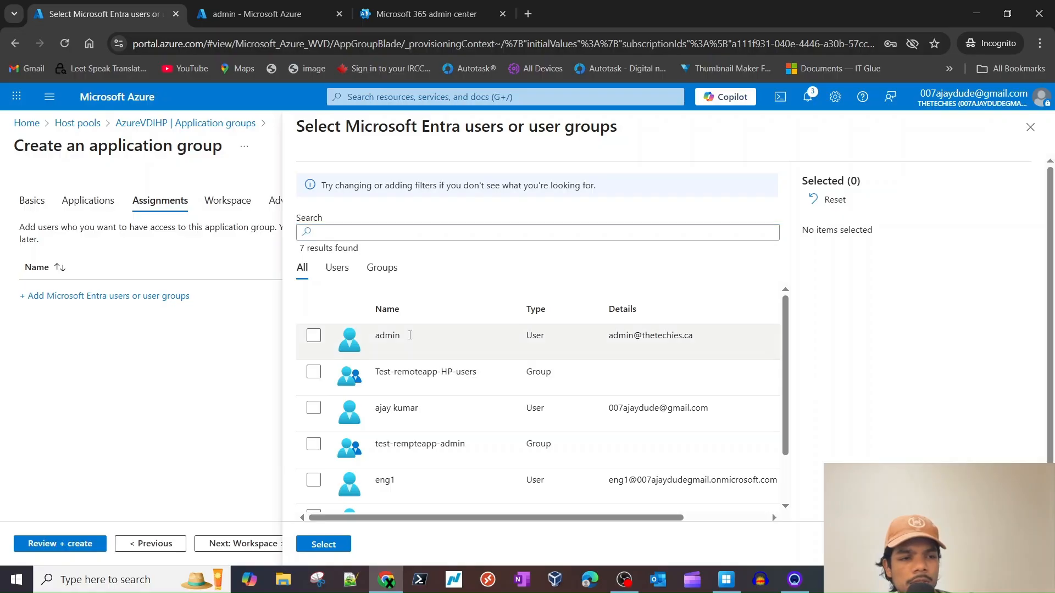
{"action": "left_click", "coordinate": [410, 335]}
{"action": "double_click", "coordinate": [393, 336]}
{"action": "left_click", "coordinate": [392, 336]}
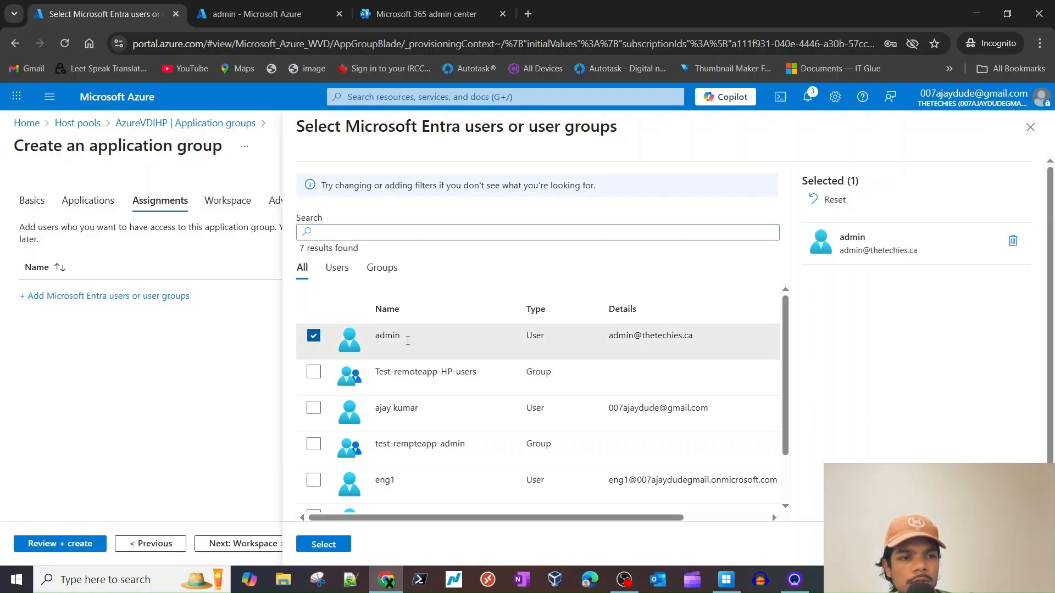
{"action": "left_click", "coordinate": [323, 544]}
- Check the accounts signed into Windows App, then hide it
{"action": "left_click", "coordinate": [726, 587]}
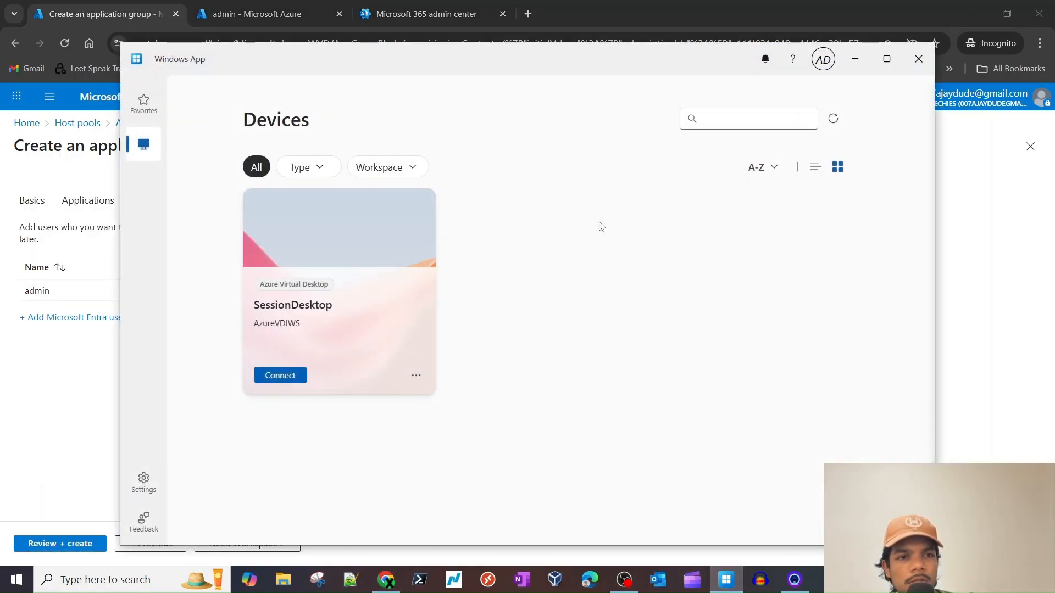
{"action": "left_click", "coordinate": [822, 62]}
{"action": "left_click", "coordinate": [604, 237]}
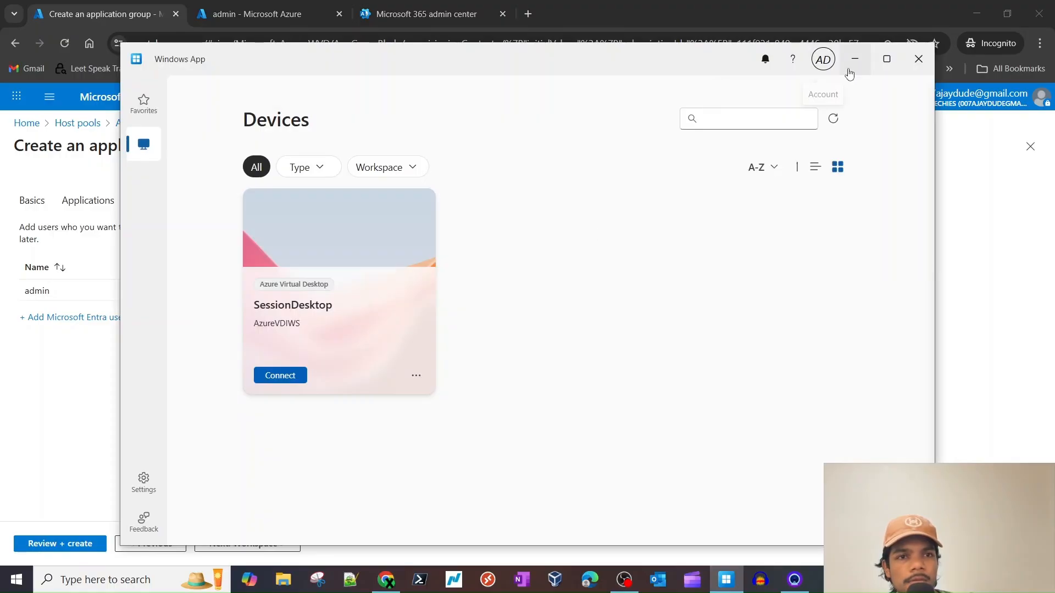
{"action": "left_click", "coordinate": [854, 58]}
- Register the group with the workspace and advance through Advanced and Tags to Review + create
{"action": "left_click", "coordinate": [276, 545]}
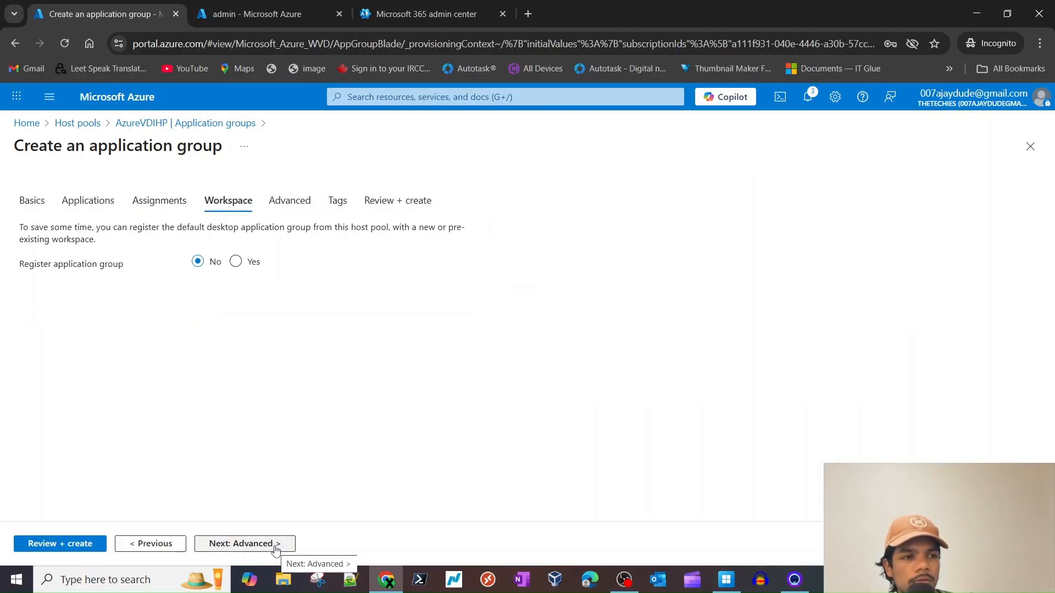
{"action": "left_click", "coordinate": [237, 262]}
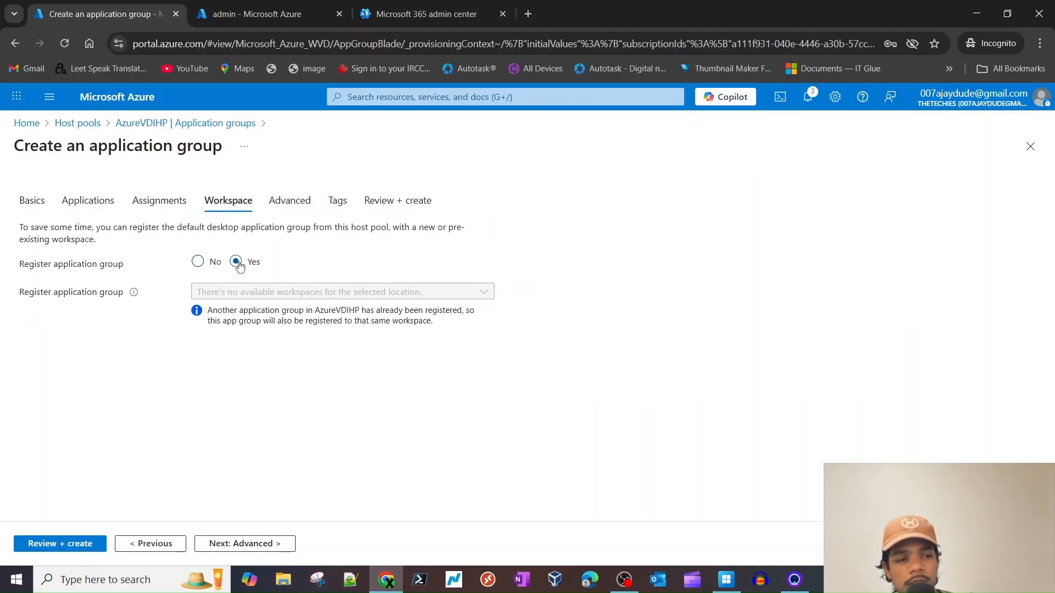
{"action": "left_click", "coordinate": [252, 538]}
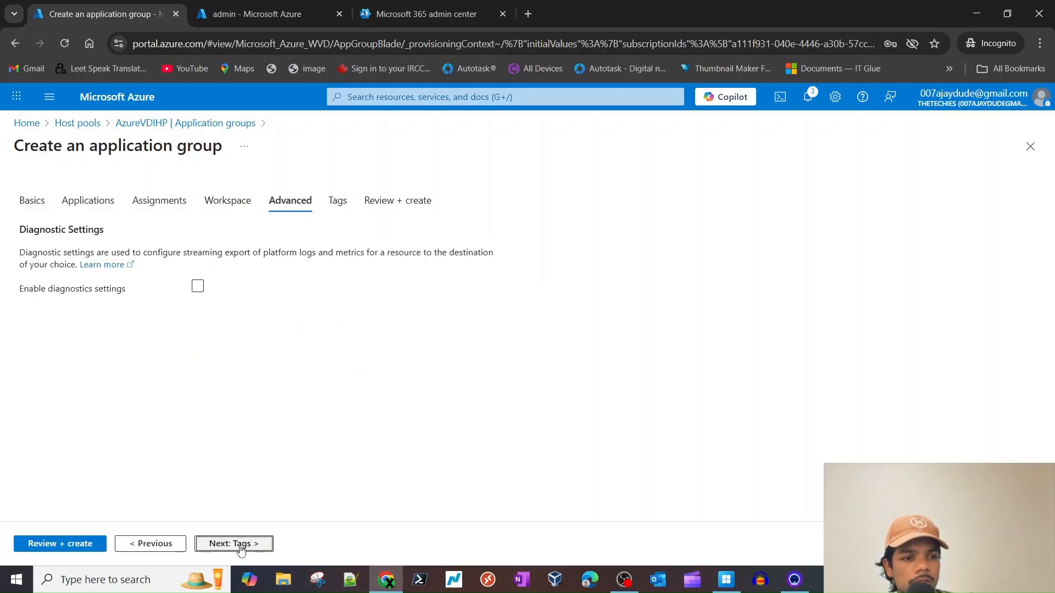
{"action": "left_click", "coordinate": [240, 550]}
{"action": "left_click", "coordinate": [266, 545]}
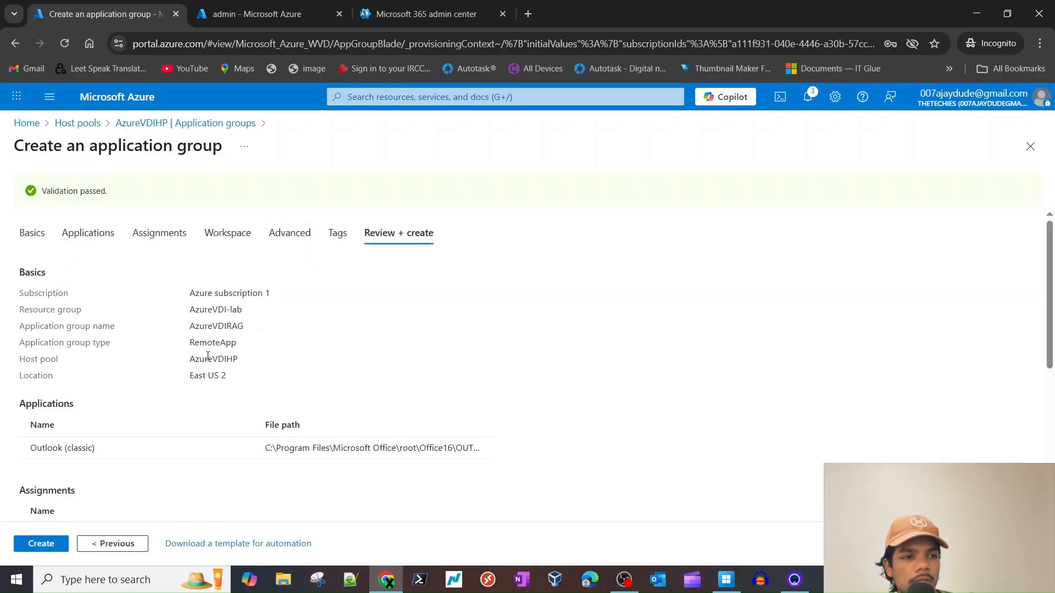
- Review the summary: AzureVDI-lab, AzureVDIRAG, RemoteApp, AzureVDIHP, user admin, workspace AzureVDIWS
{"action": "scroll", "coordinate": [207, 336], "scroll_direction": "down", "scroll_amount": 1}
{"action": "scroll", "coordinate": [217, 289], "scroll_direction": "up", "scroll_amount": 1}
{"action": "triple_click", "coordinate": [217, 290]}
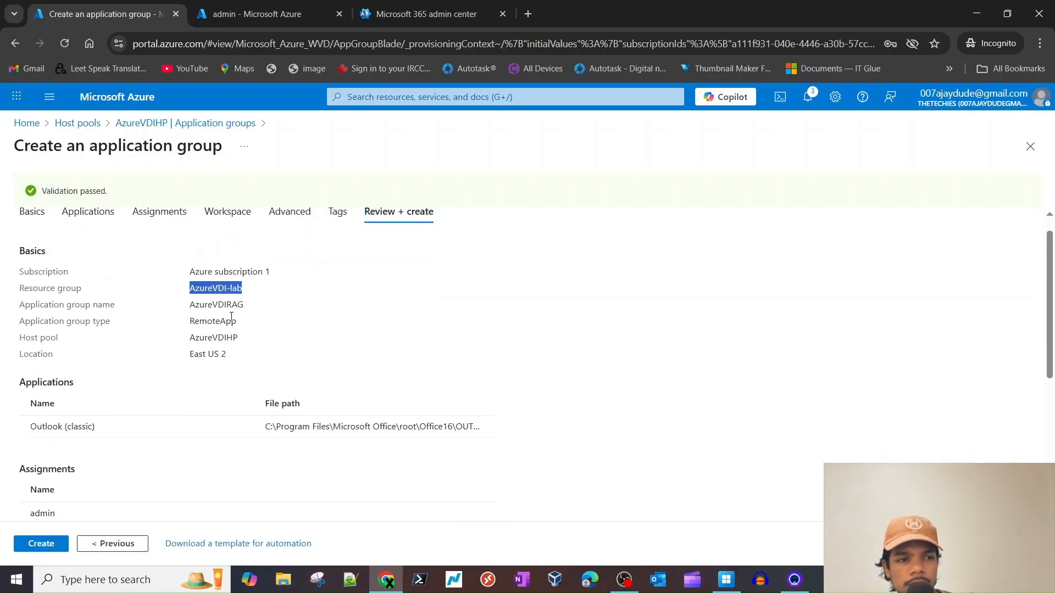
{"action": "double_click", "coordinate": [222, 305]}
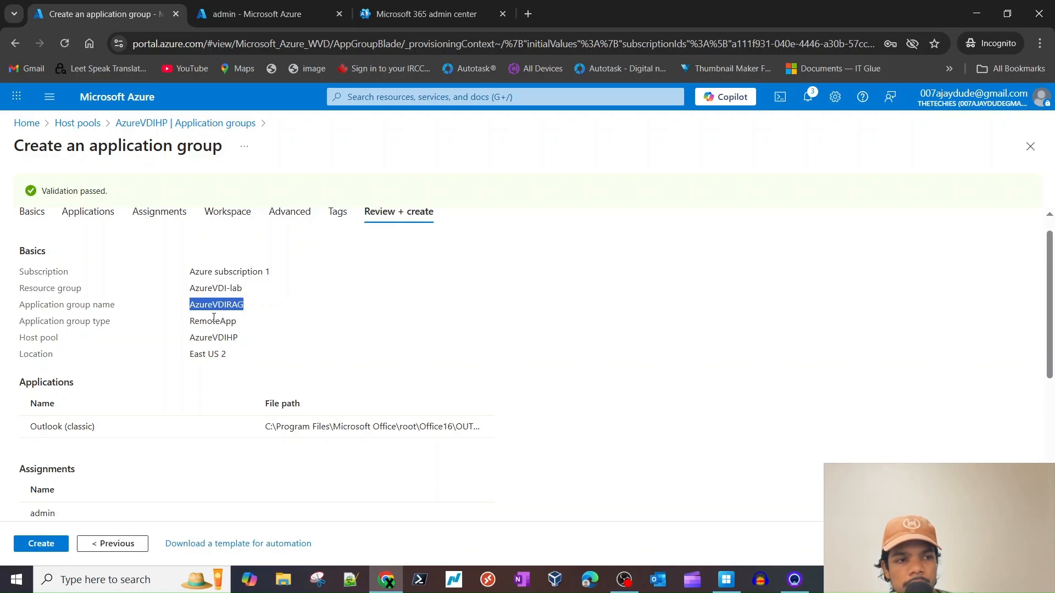
{"action": "left_click", "coordinate": [213, 322]}
{"action": "double_click", "coordinate": [216, 320]}
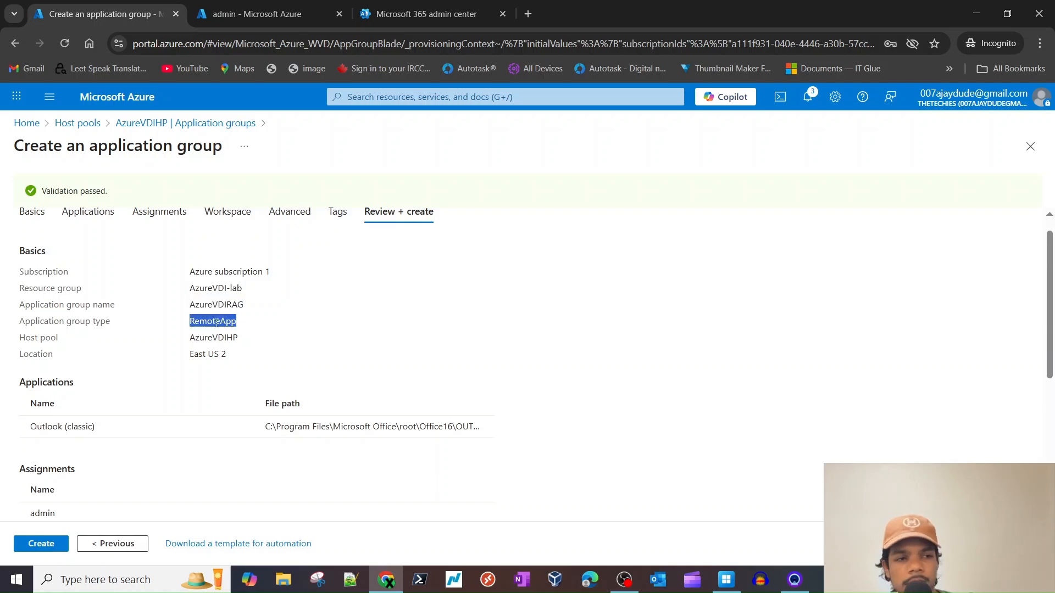
{"action": "double_click", "coordinate": [214, 339]}
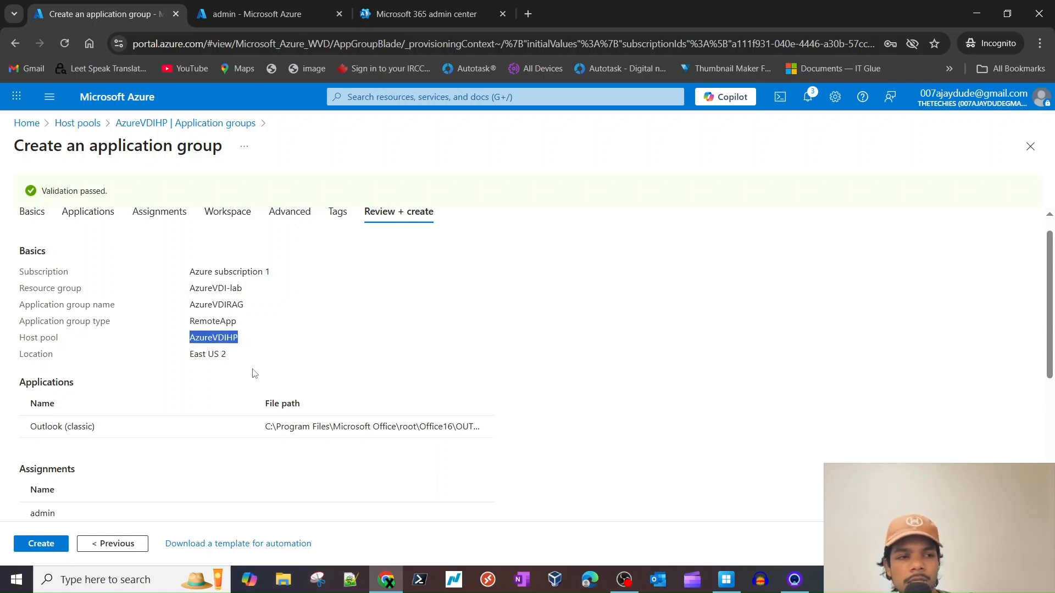
{"action": "scroll", "coordinate": [254, 373], "scroll_direction": "down", "scroll_amount": 5}
{"action": "scroll", "coordinate": [43, 366], "scroll_direction": "up", "scroll_amount": 2}
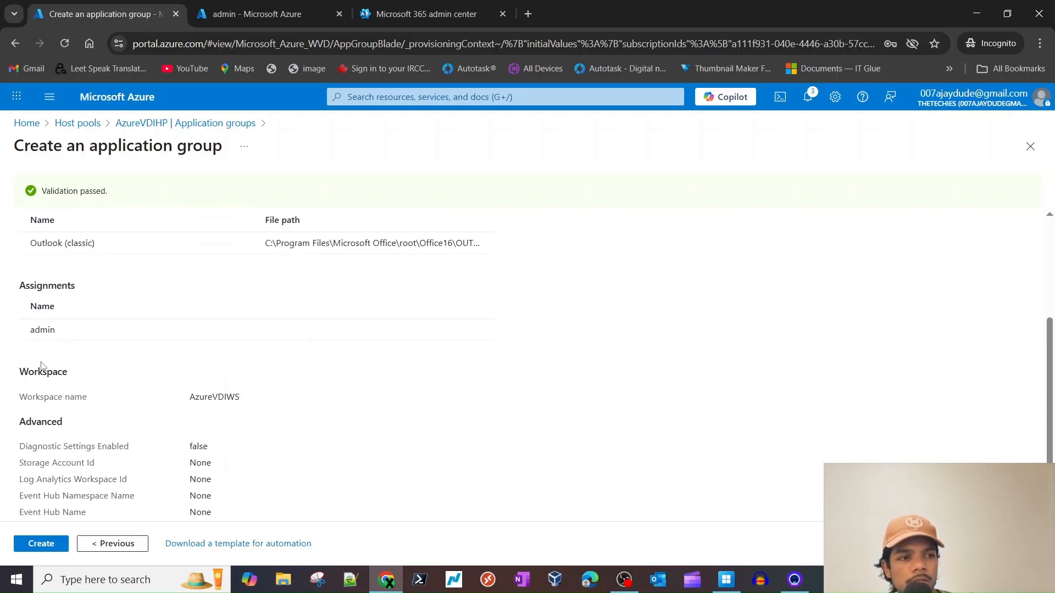
{"action": "double_click", "coordinate": [42, 330]}
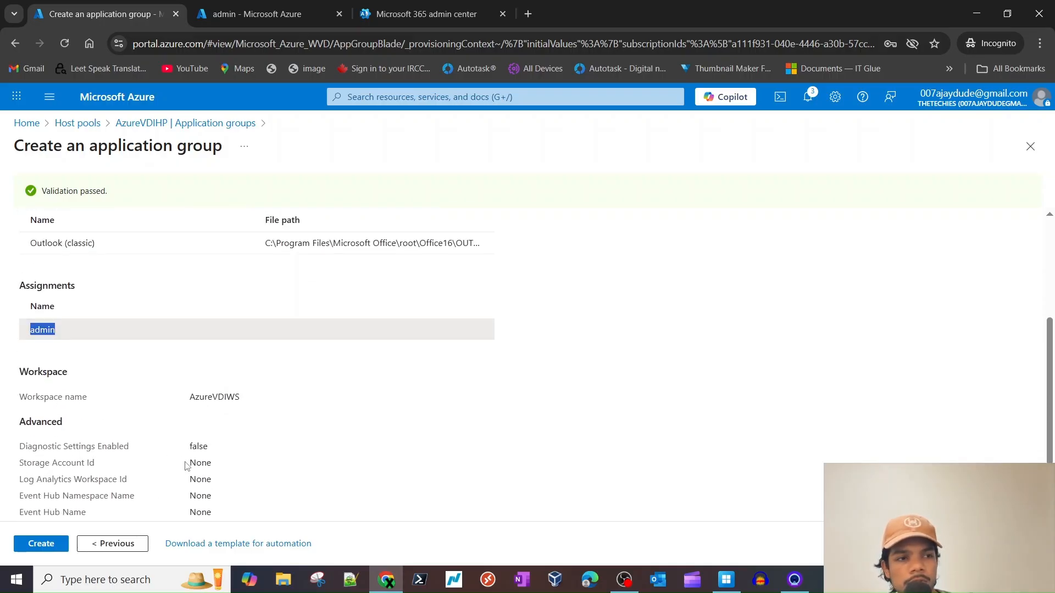
{"action": "scroll", "coordinate": [186, 466], "scroll_direction": "down", "scroll_amount": 2}
{"action": "left_click", "coordinate": [77, 301]}
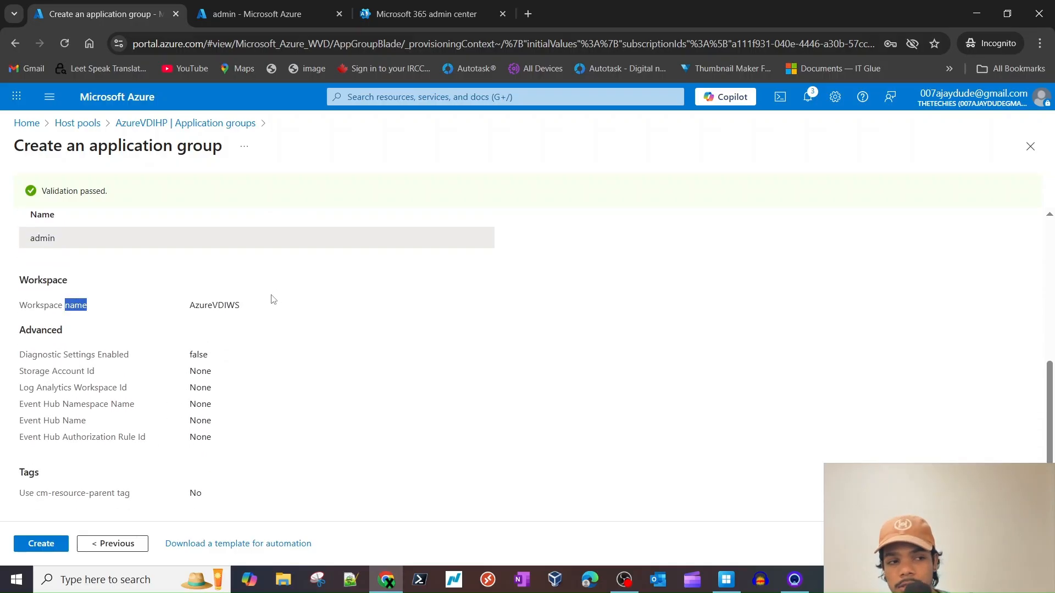
{"action": "double_click", "coordinate": [224, 301]}
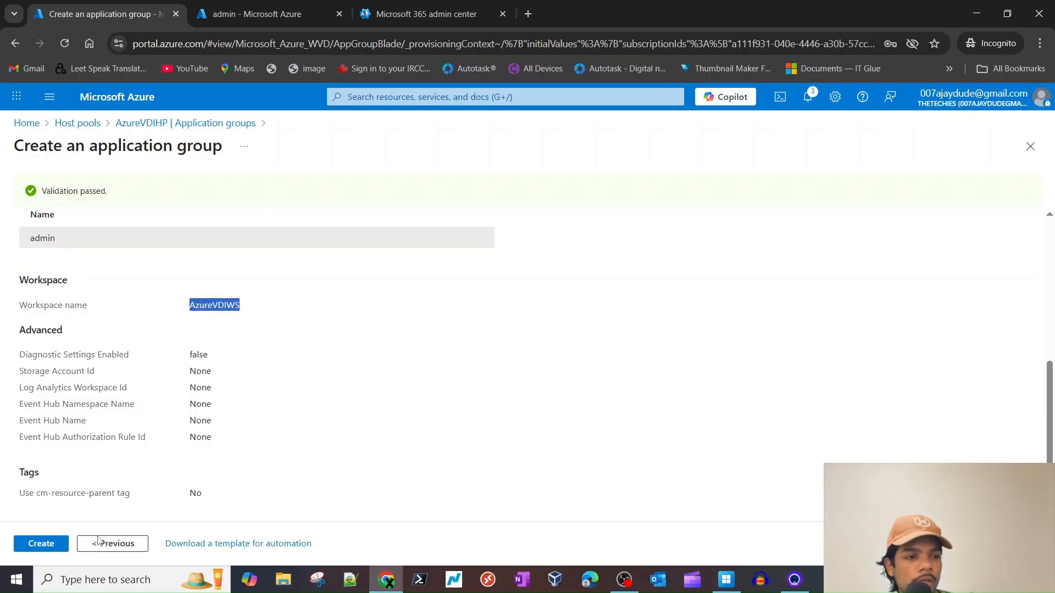
- Create the application group and refresh until the deployment reports complete
{"action": "left_click", "coordinate": [45, 544]}
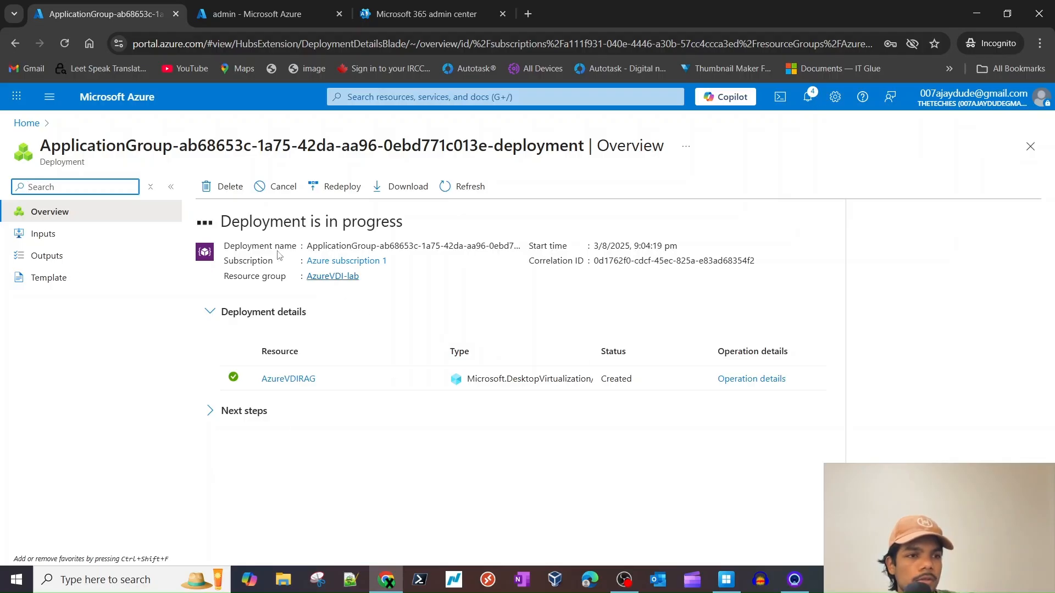
{"action": "left_click", "coordinate": [459, 188]}
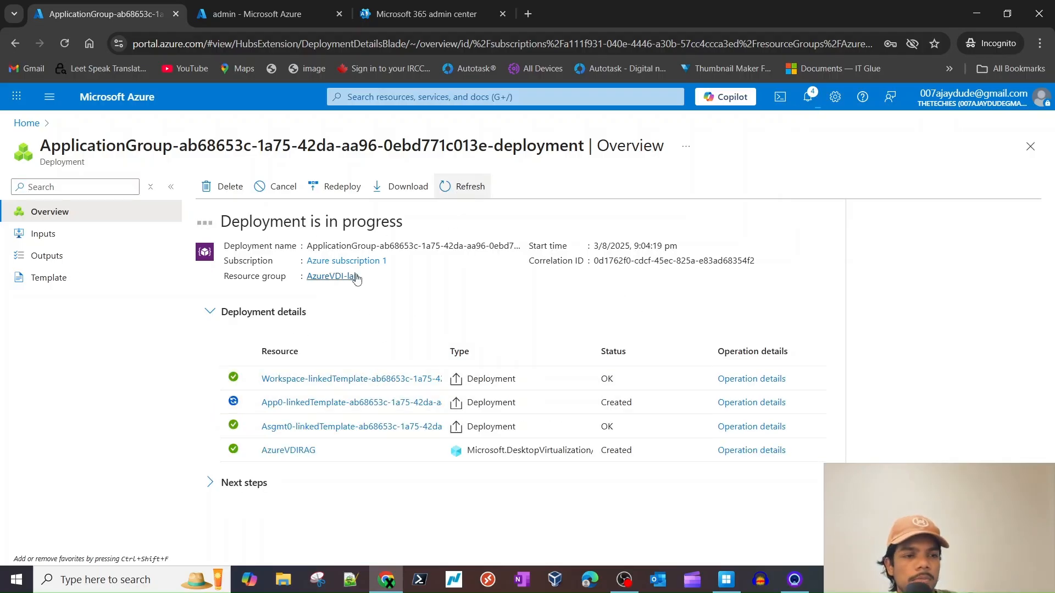
{"action": "left_click", "coordinate": [726, 580]}
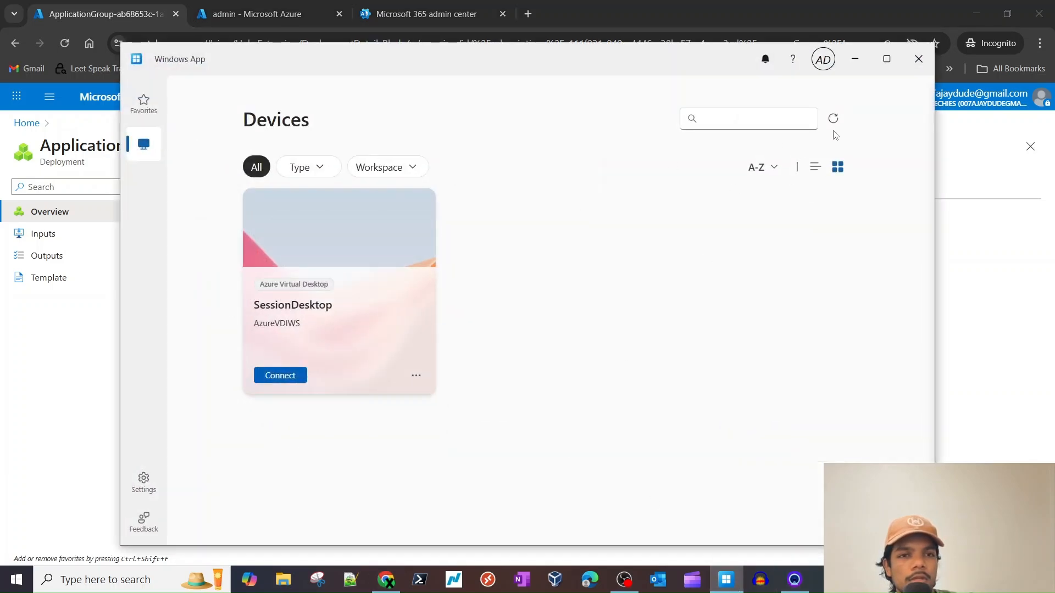
{"action": "left_click", "coordinate": [854, 59]}
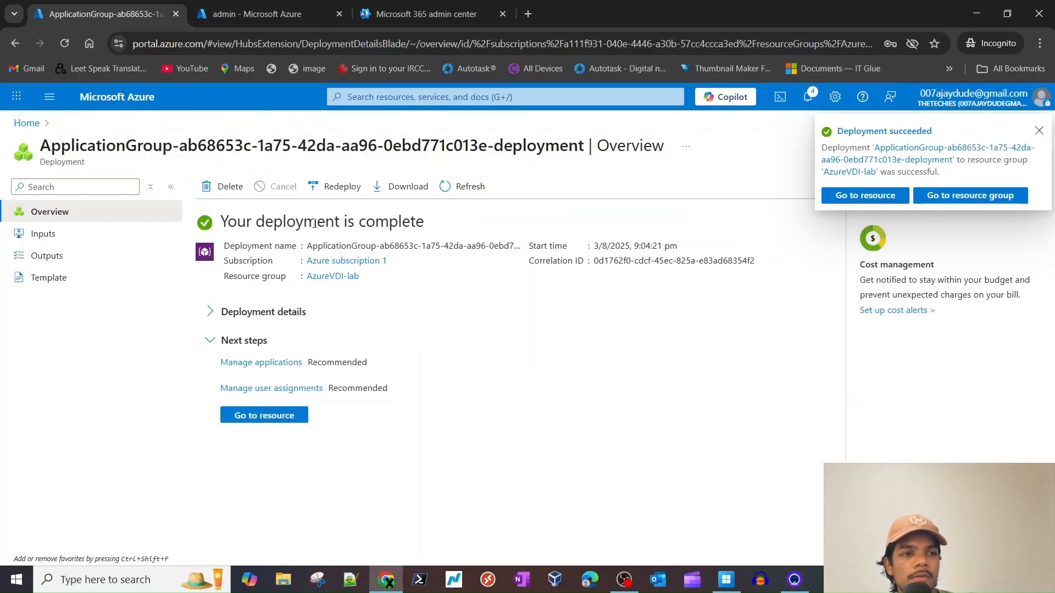
{"action": "triple_click", "coordinate": [315, 223]}
- Open the new AzureVDIRAG group and view its applications list
{"action": "left_click", "coordinate": [278, 416]}
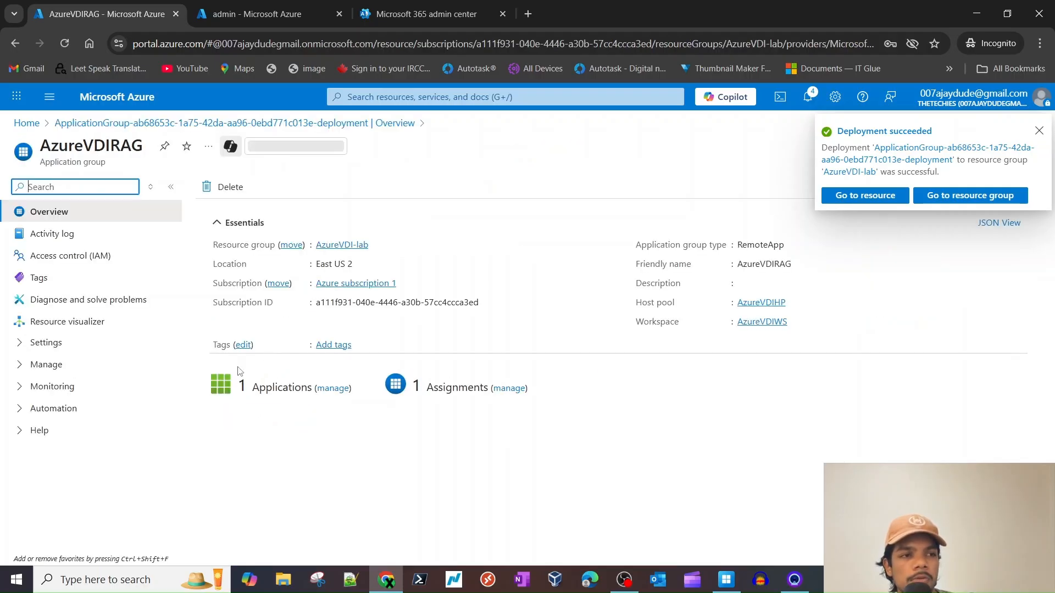
{"action": "triple_click", "coordinate": [66, 162]}
{"action": "double_click", "coordinate": [91, 146]}
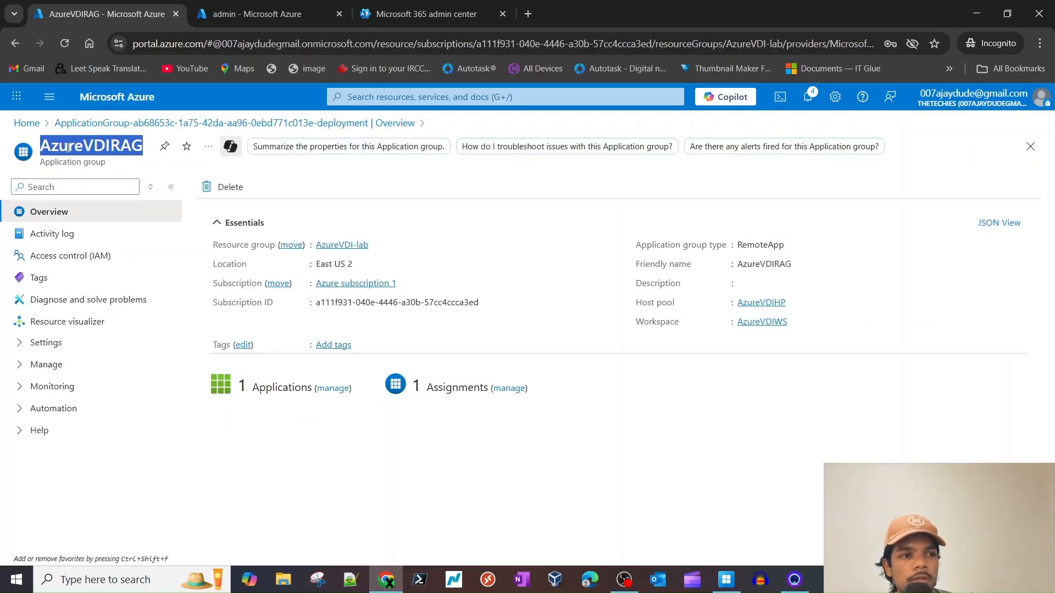
{"action": "left_click", "coordinate": [330, 388]}
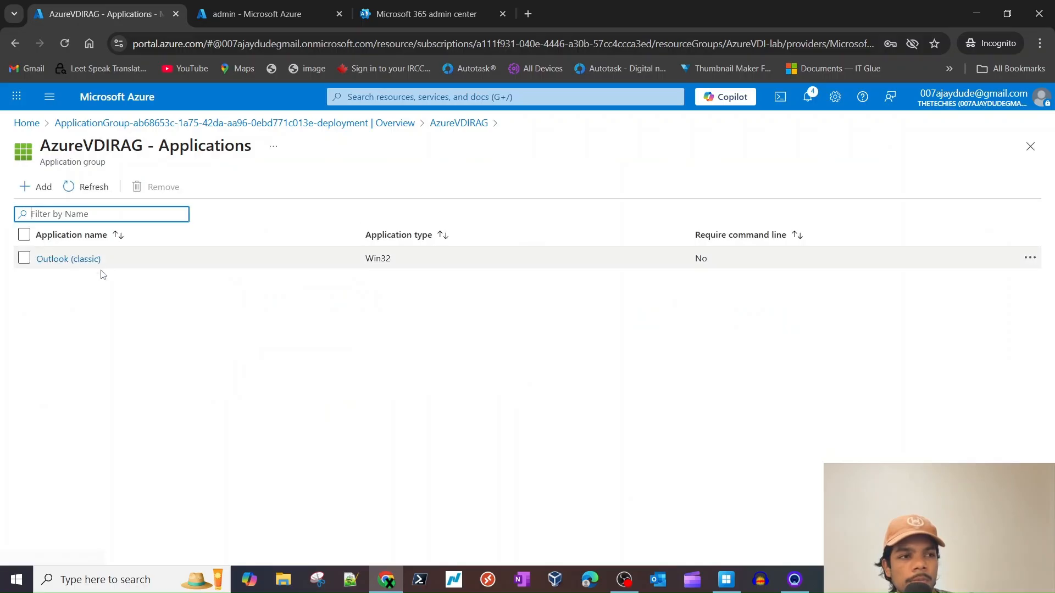
- Add Word from the Start menu as a second application in AzureVDIRAG
{"action": "left_click", "coordinate": [39, 187]}
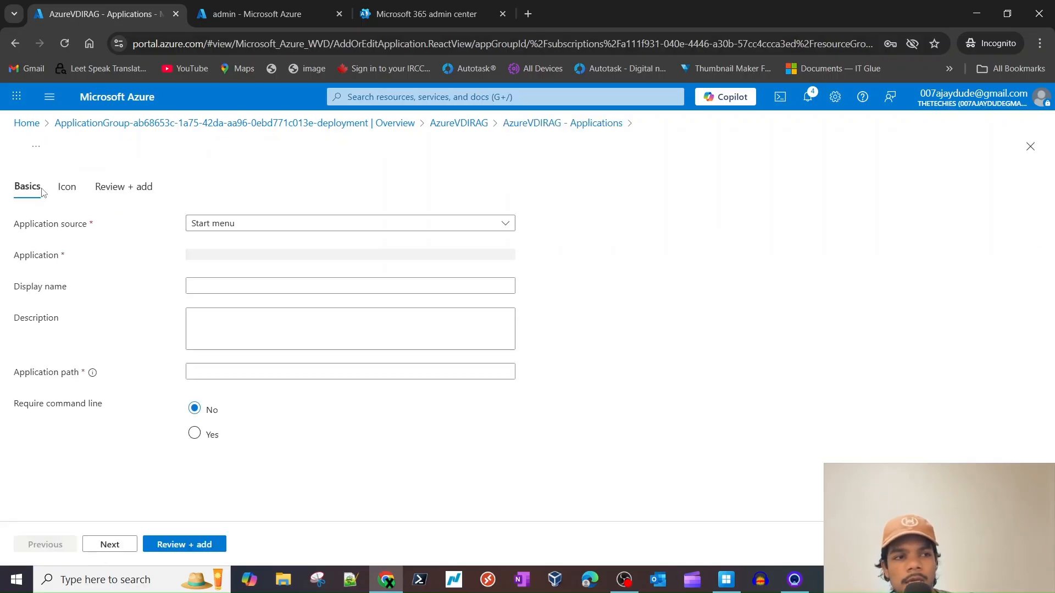
{"action": "left_click", "coordinate": [257, 256]}
{"action": "scroll", "coordinate": [538, 385], "scroll_direction": "down", "scroll_amount": 3}
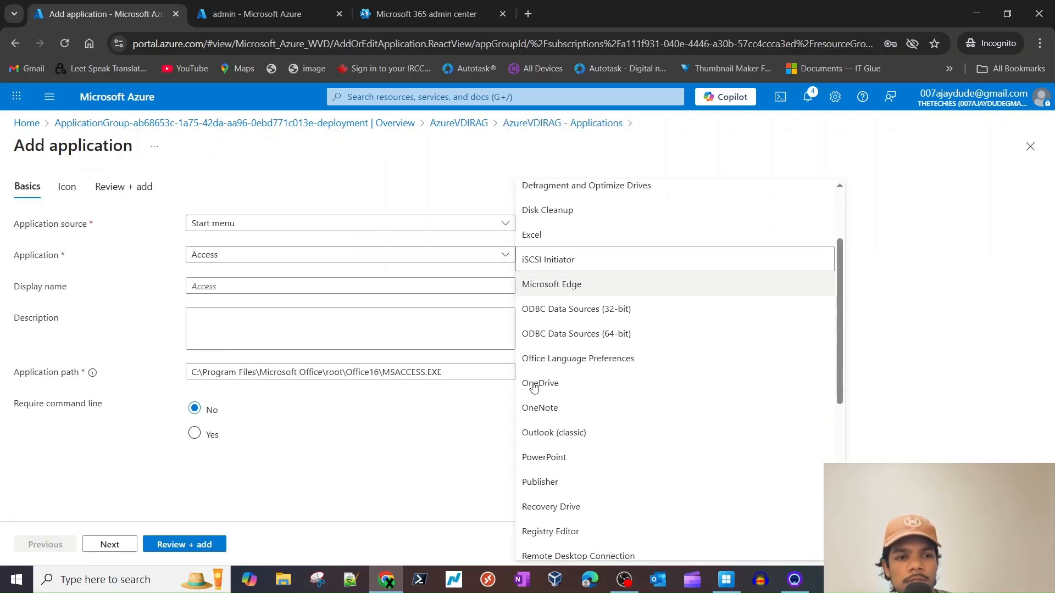
{"action": "scroll", "coordinate": [563, 427], "scroll_direction": "down", "scroll_amount": 6}
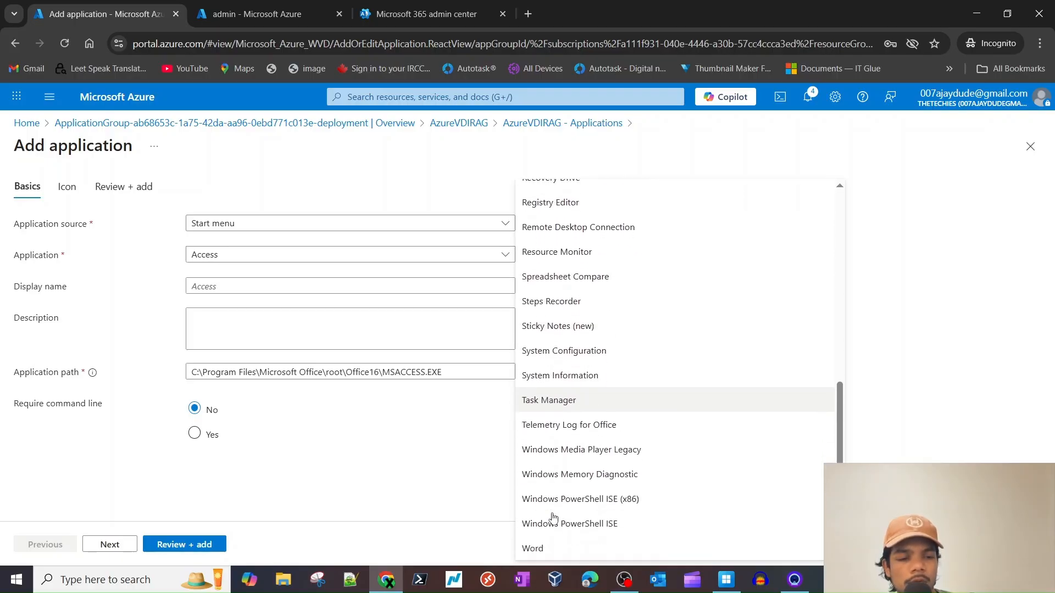
{"action": "left_click", "coordinate": [540, 546]}
{"action": "left_click", "coordinate": [180, 545]}
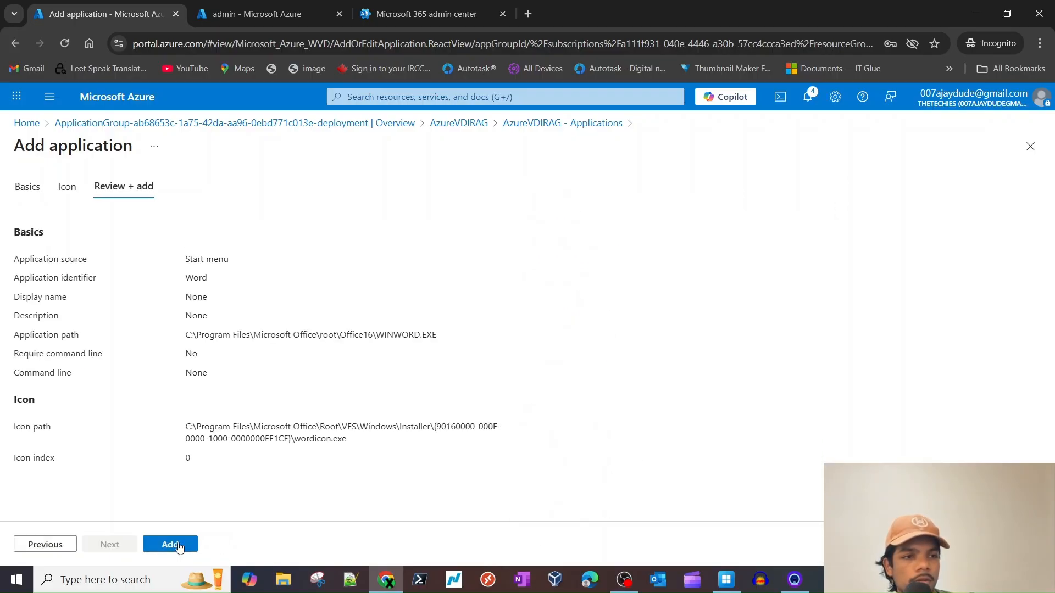
{"action": "left_click", "coordinate": [175, 545]}
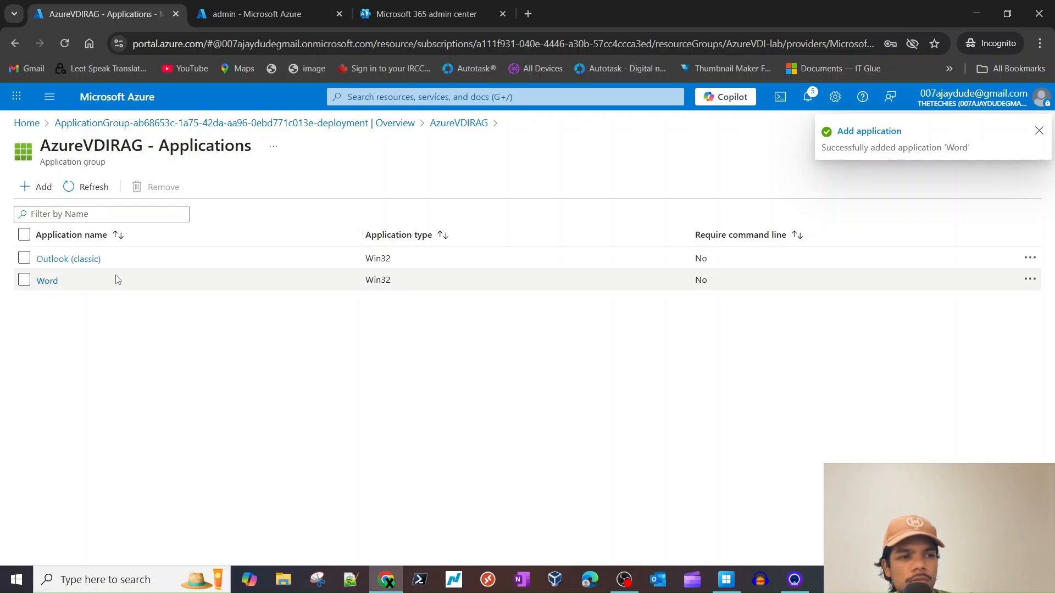
- Review AzureVDIRAG's assignments on its overview, then go back to the Azure home page
{"action": "left_click", "coordinate": [459, 123]}
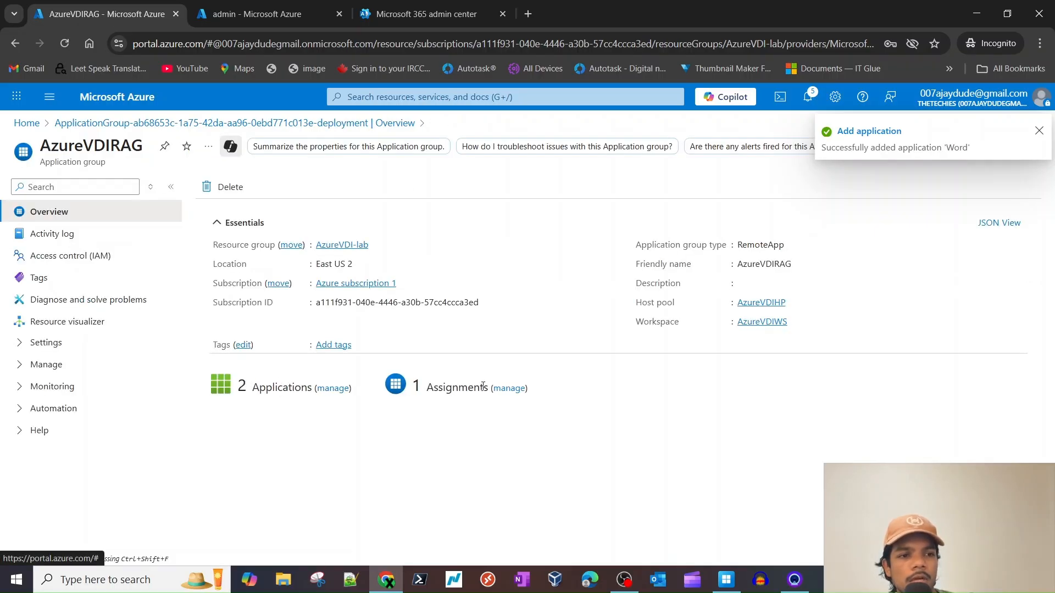
{"action": "left_click", "coordinate": [512, 388]}
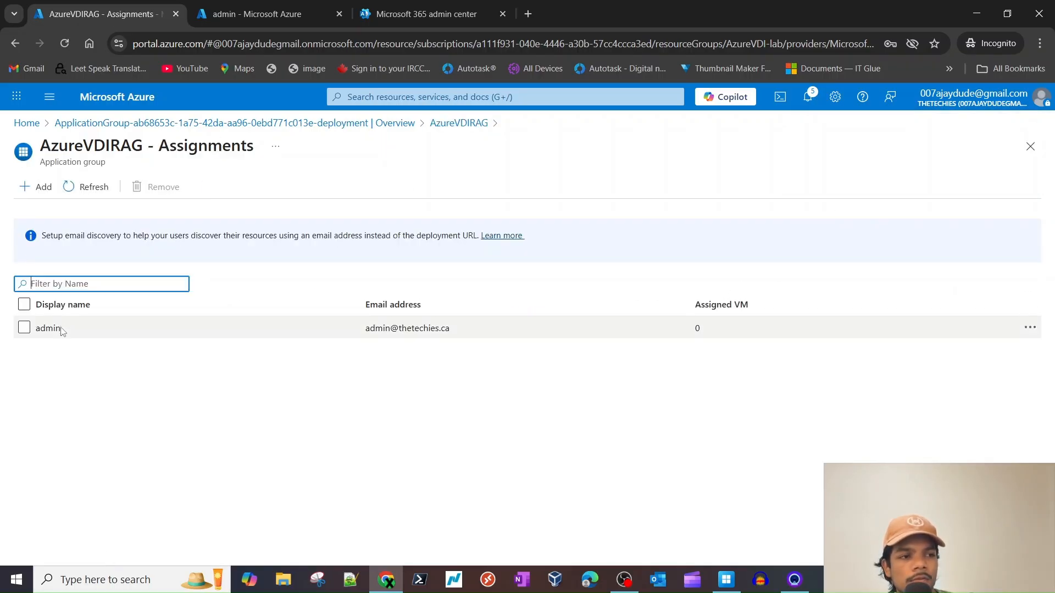
{"action": "left_click", "coordinate": [446, 124]}
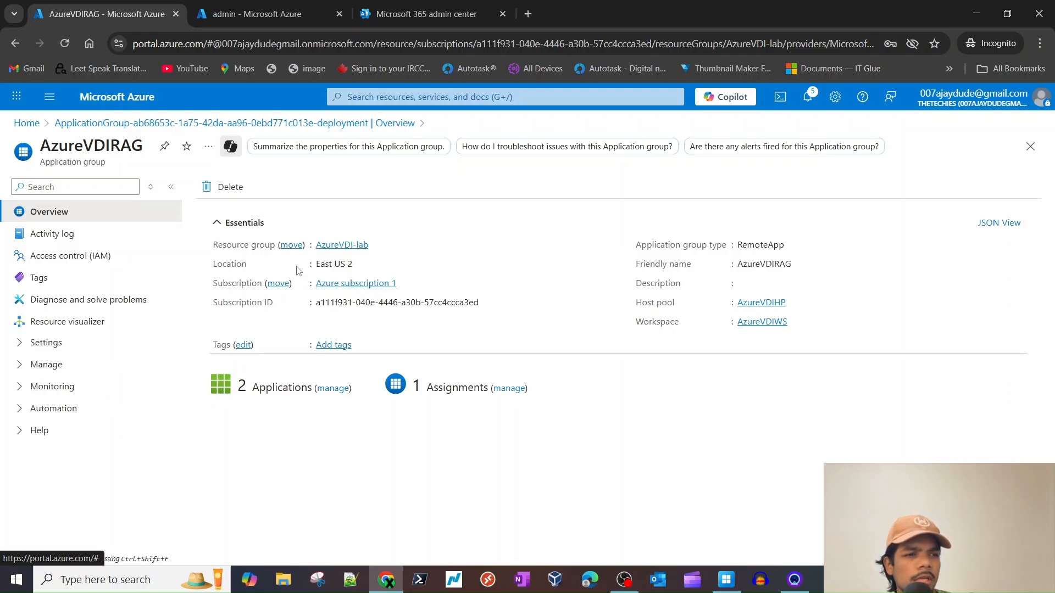
{"action": "left_click", "coordinate": [295, 123]}
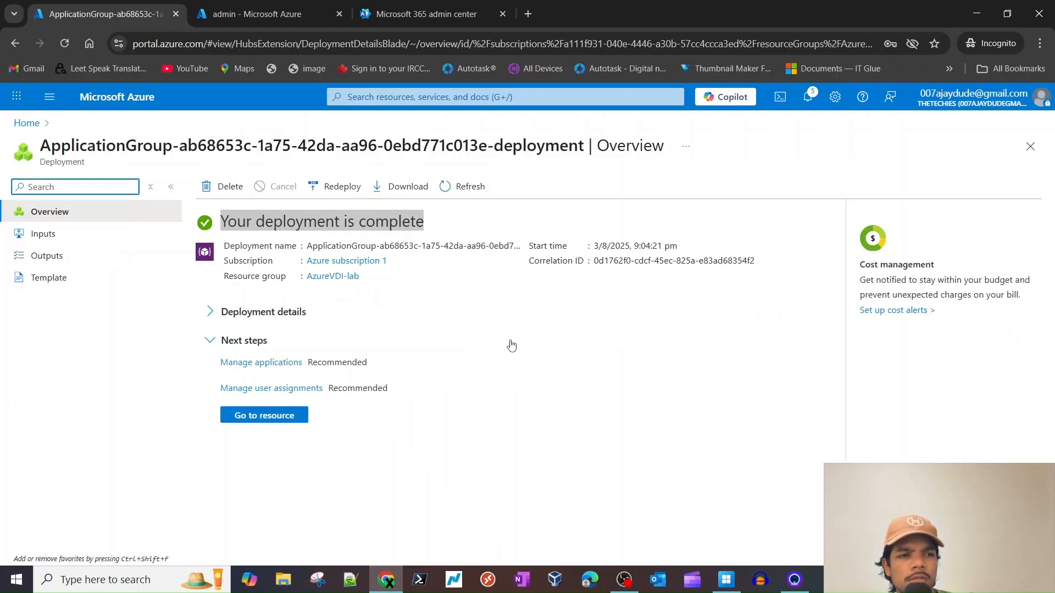
{"action": "left_click", "coordinate": [24, 123]}
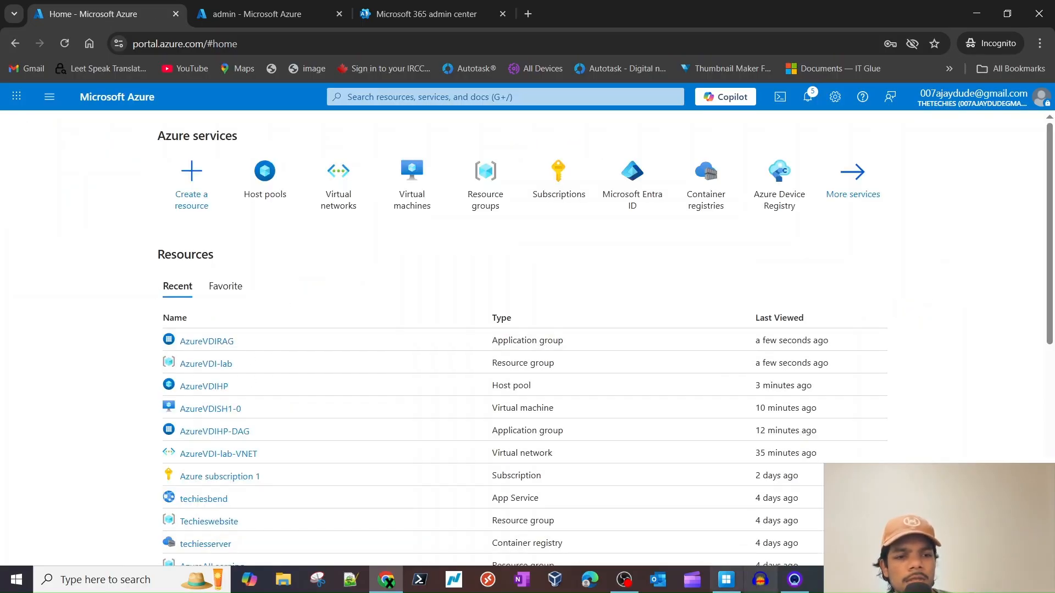
- Check SessionDesktop in Windows App's Devices list and open the AzureVDIHP host pool
{"action": "left_click", "coordinate": [726, 580]}
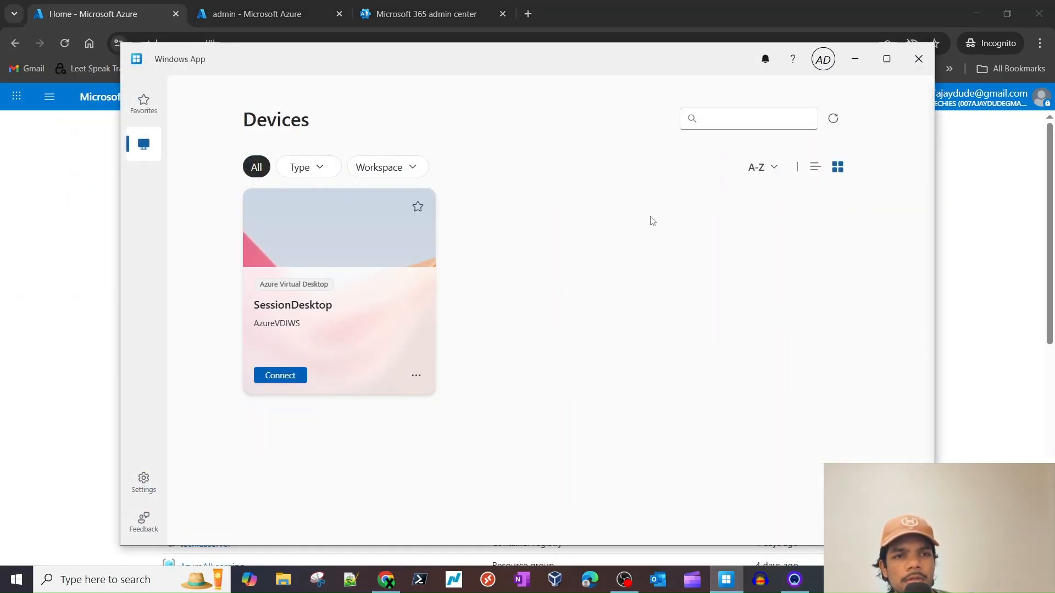
{"action": "left_click", "coordinate": [855, 59]}
{"action": "left_click", "coordinate": [268, 186]}
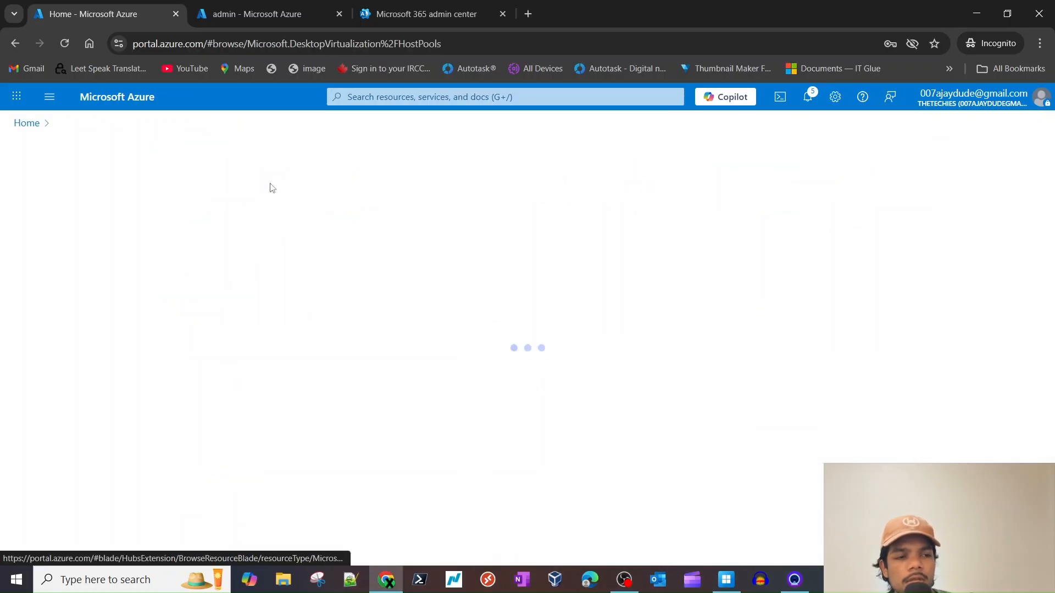
{"action": "left_click", "coordinate": [99, 319]}
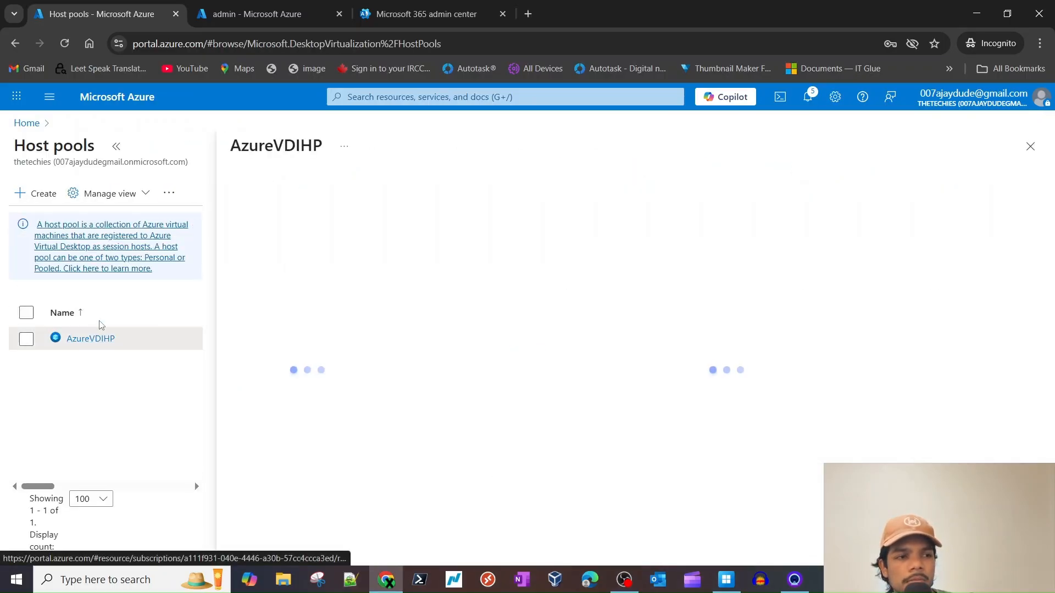
{"action": "scroll", "coordinate": [346, 394], "scroll_direction": "down", "scroll_amount": 1}
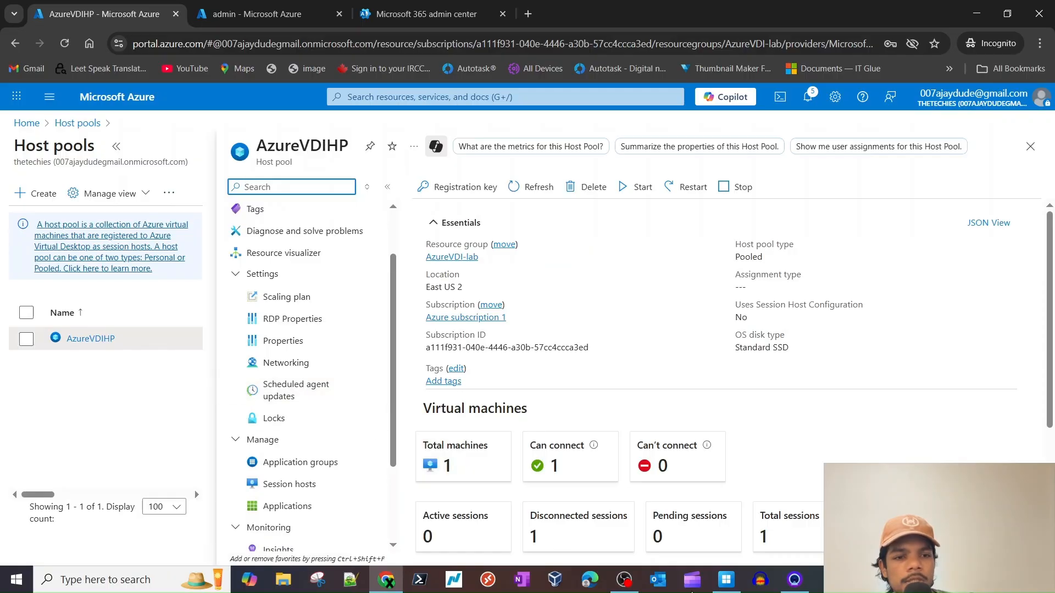
{"action": "left_click", "coordinate": [726, 580]}
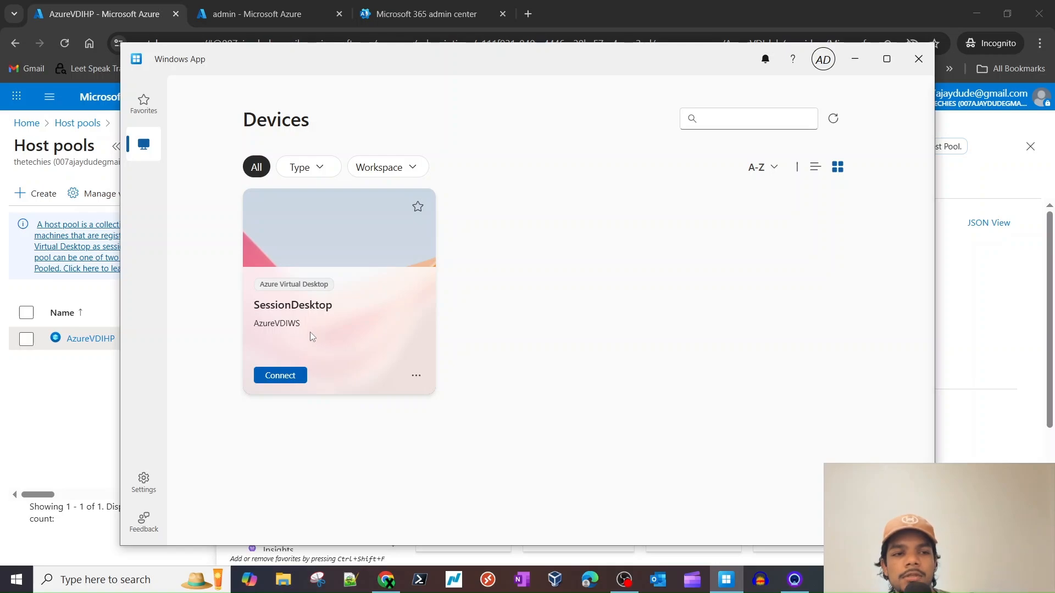
{"action": "left_click", "coordinate": [855, 59]}
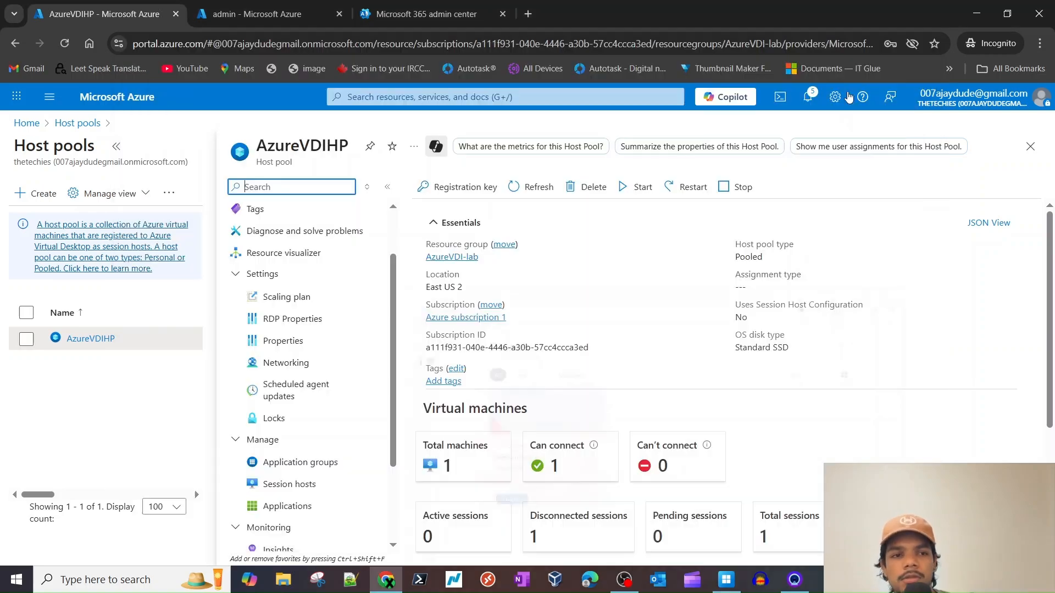
{"action": "scroll", "coordinate": [566, 422], "scroll_direction": "down", "scroll_amount": 3}
- Set AzureVDIHP's Preferred app group type to RemoteApp in Properties and save
{"action": "left_click", "coordinate": [284, 341]}
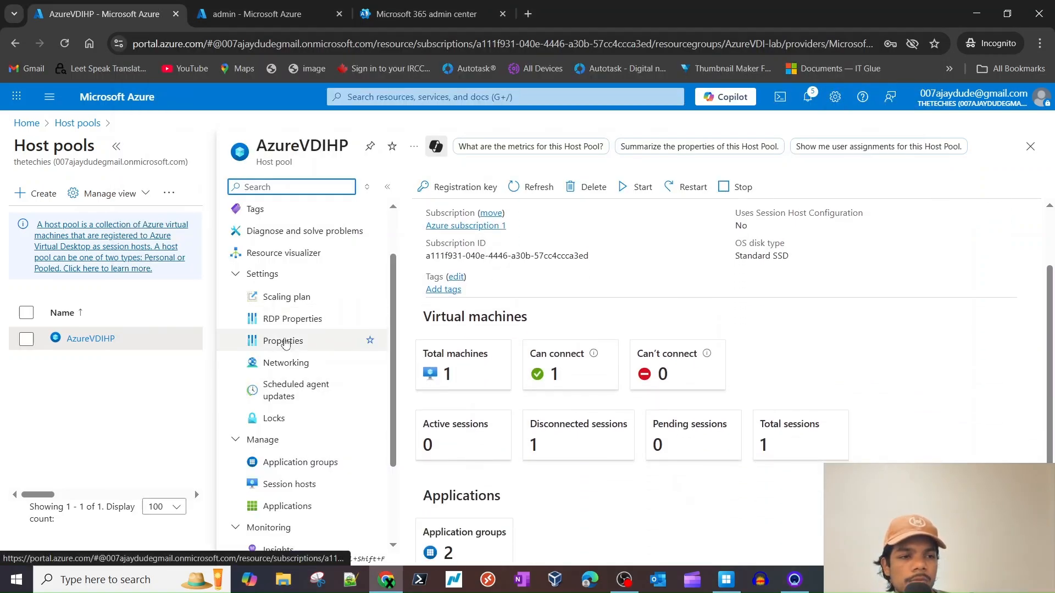
{"action": "scroll", "coordinate": [448, 332], "scroll_direction": "down", "scroll_amount": 3}
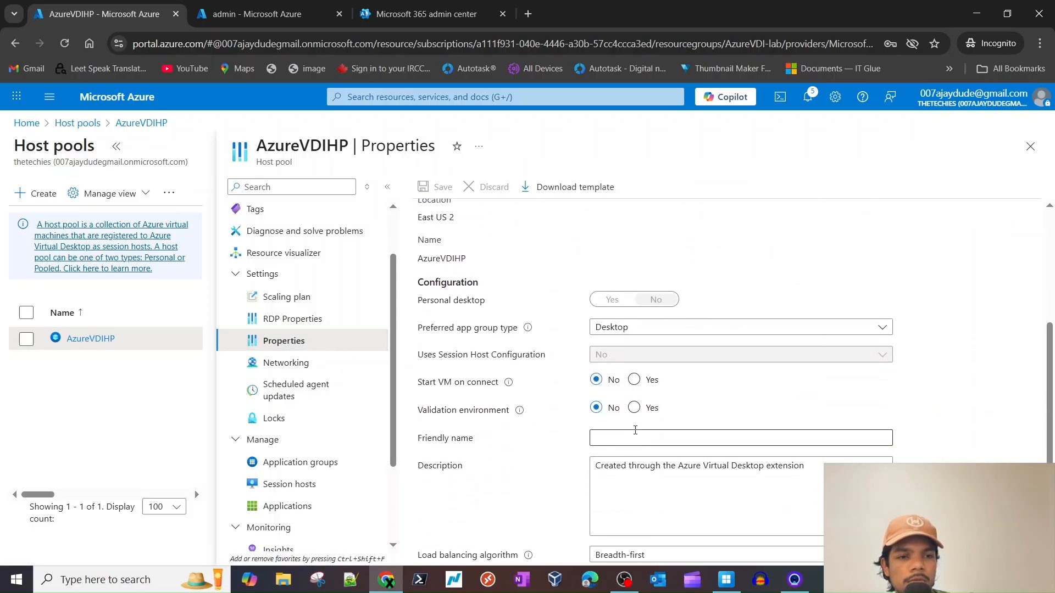
{"action": "triple_click", "coordinate": [448, 328]}
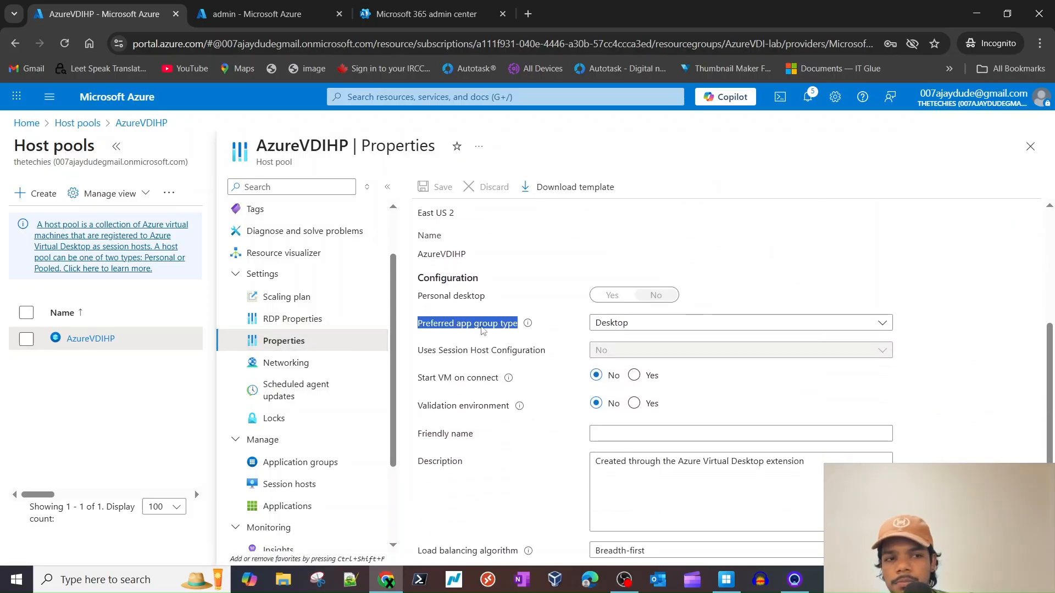
{"action": "left_click", "coordinate": [615, 324]}
{"action": "left_click", "coordinate": [617, 366]}
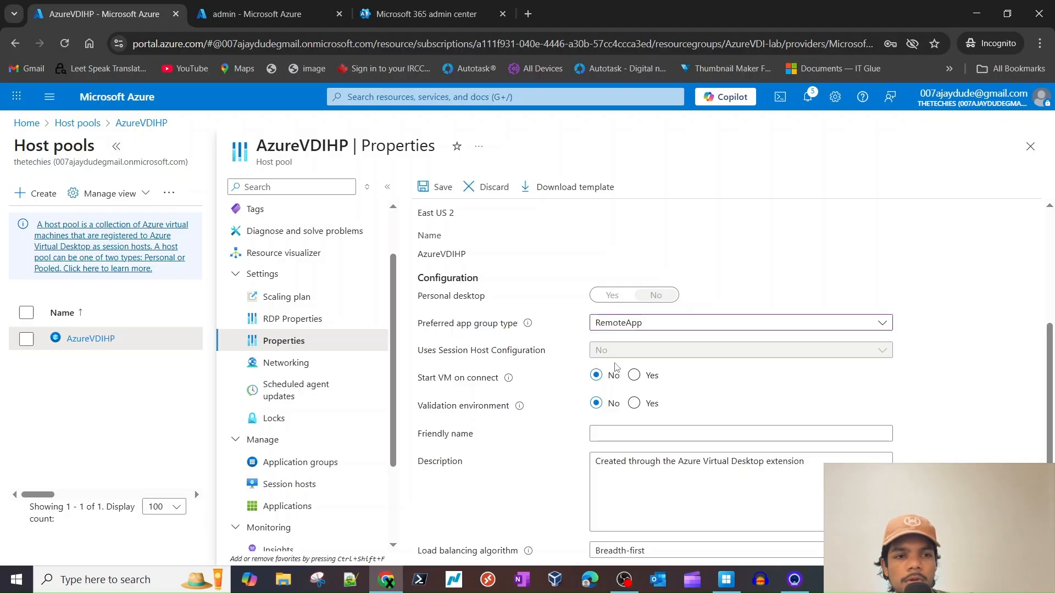
{"action": "scroll", "coordinate": [557, 414], "scroll_direction": "down", "scroll_amount": 2}
{"action": "left_click", "coordinate": [434, 188]}
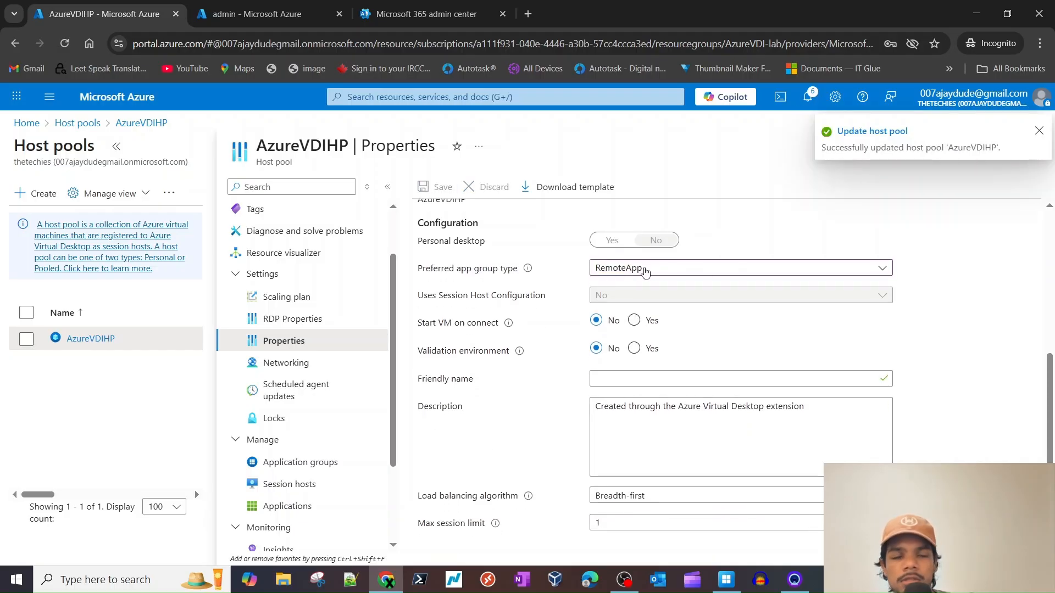
{"action": "left_click", "coordinate": [730, 580]}
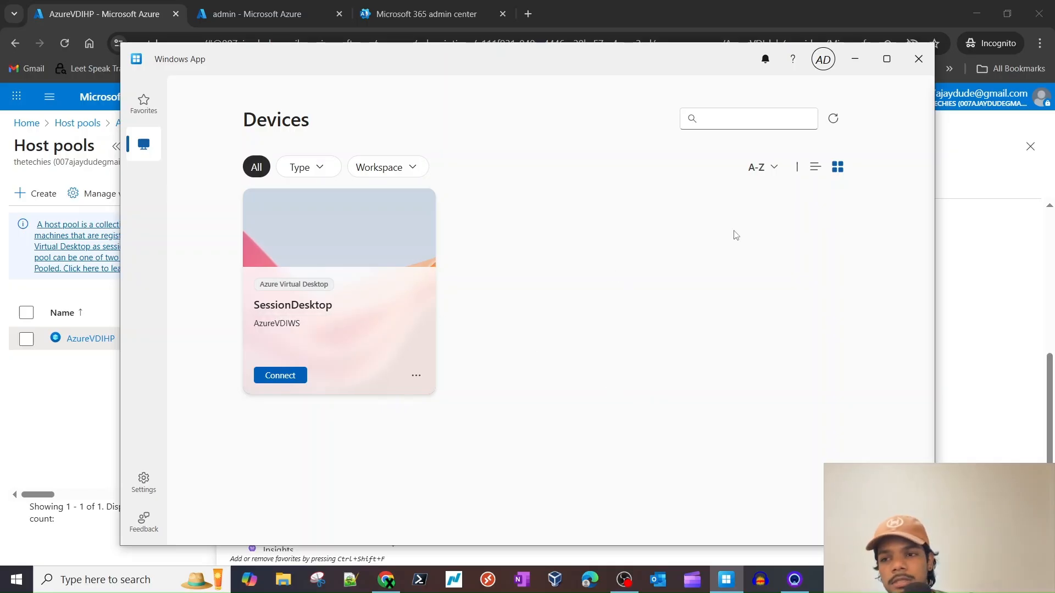
- Refresh Windows App, list the Outlook (classic) and Word apps, and launch Word as a RemoteApp
{"action": "left_click", "coordinate": [833, 119]}
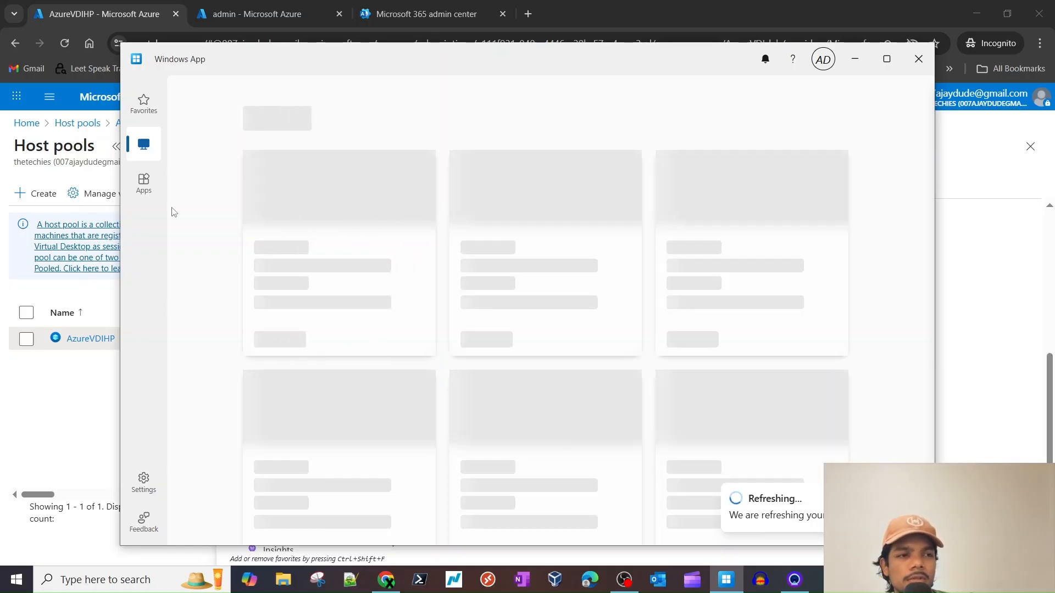
{"action": "left_click", "coordinate": [144, 187]}
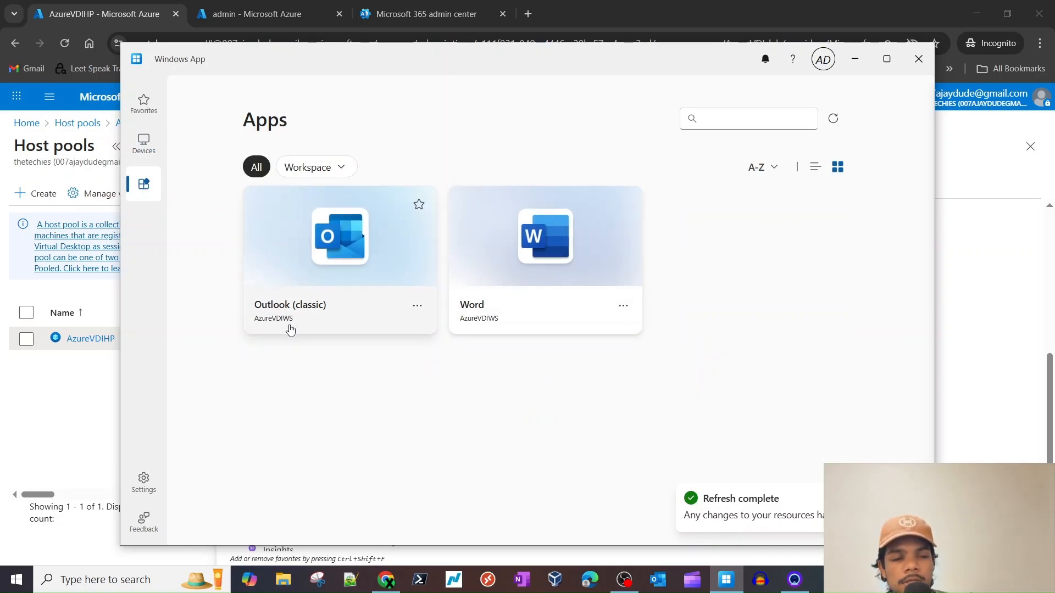
{"action": "left_click", "coordinate": [555, 273]}
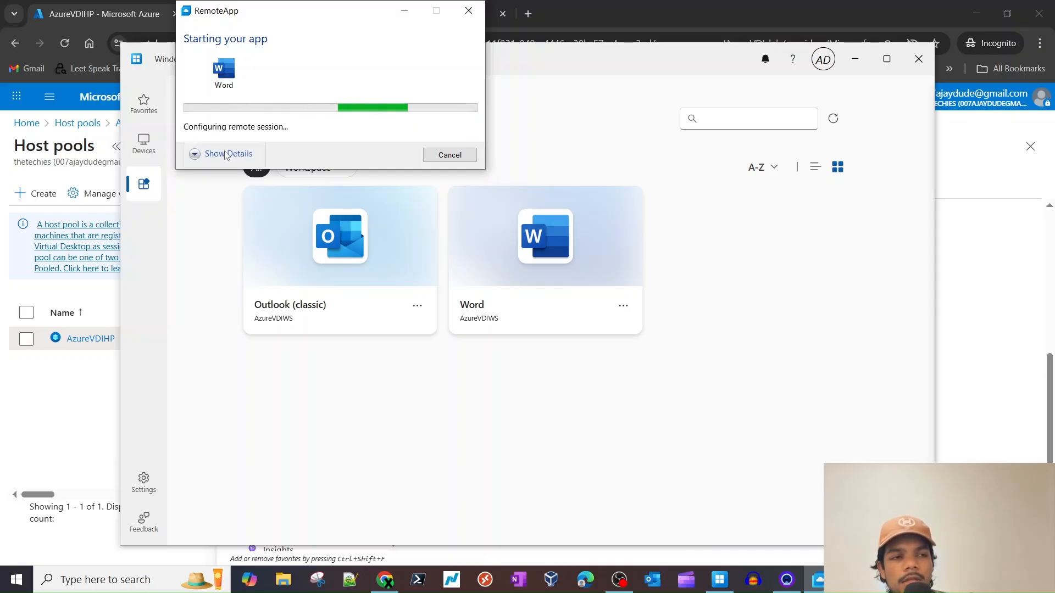
{"action": "left_click", "coordinate": [226, 154]}
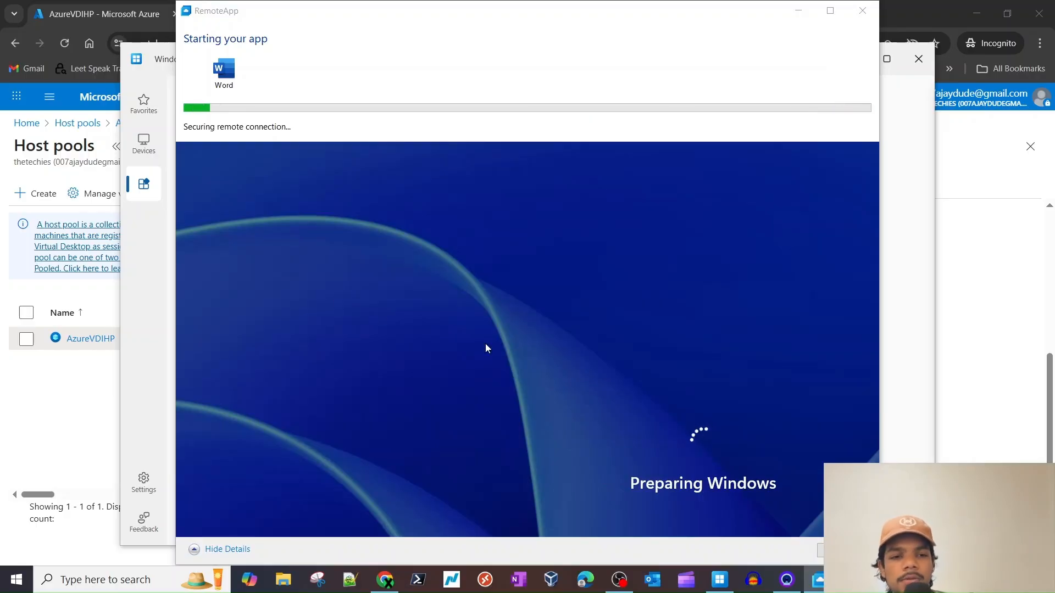
{"action": "left_click", "coordinate": [226, 549]}
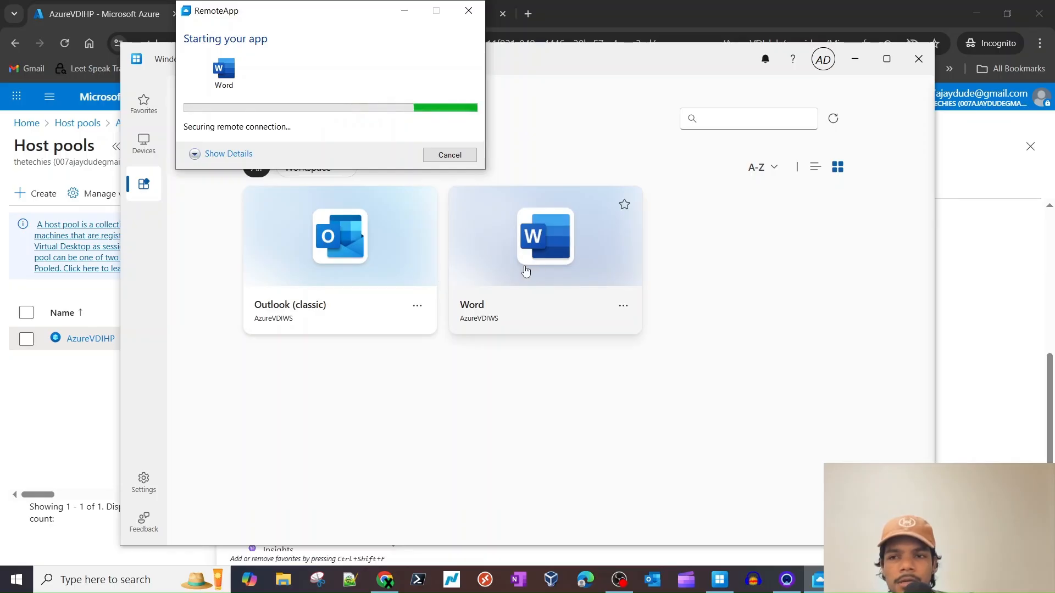